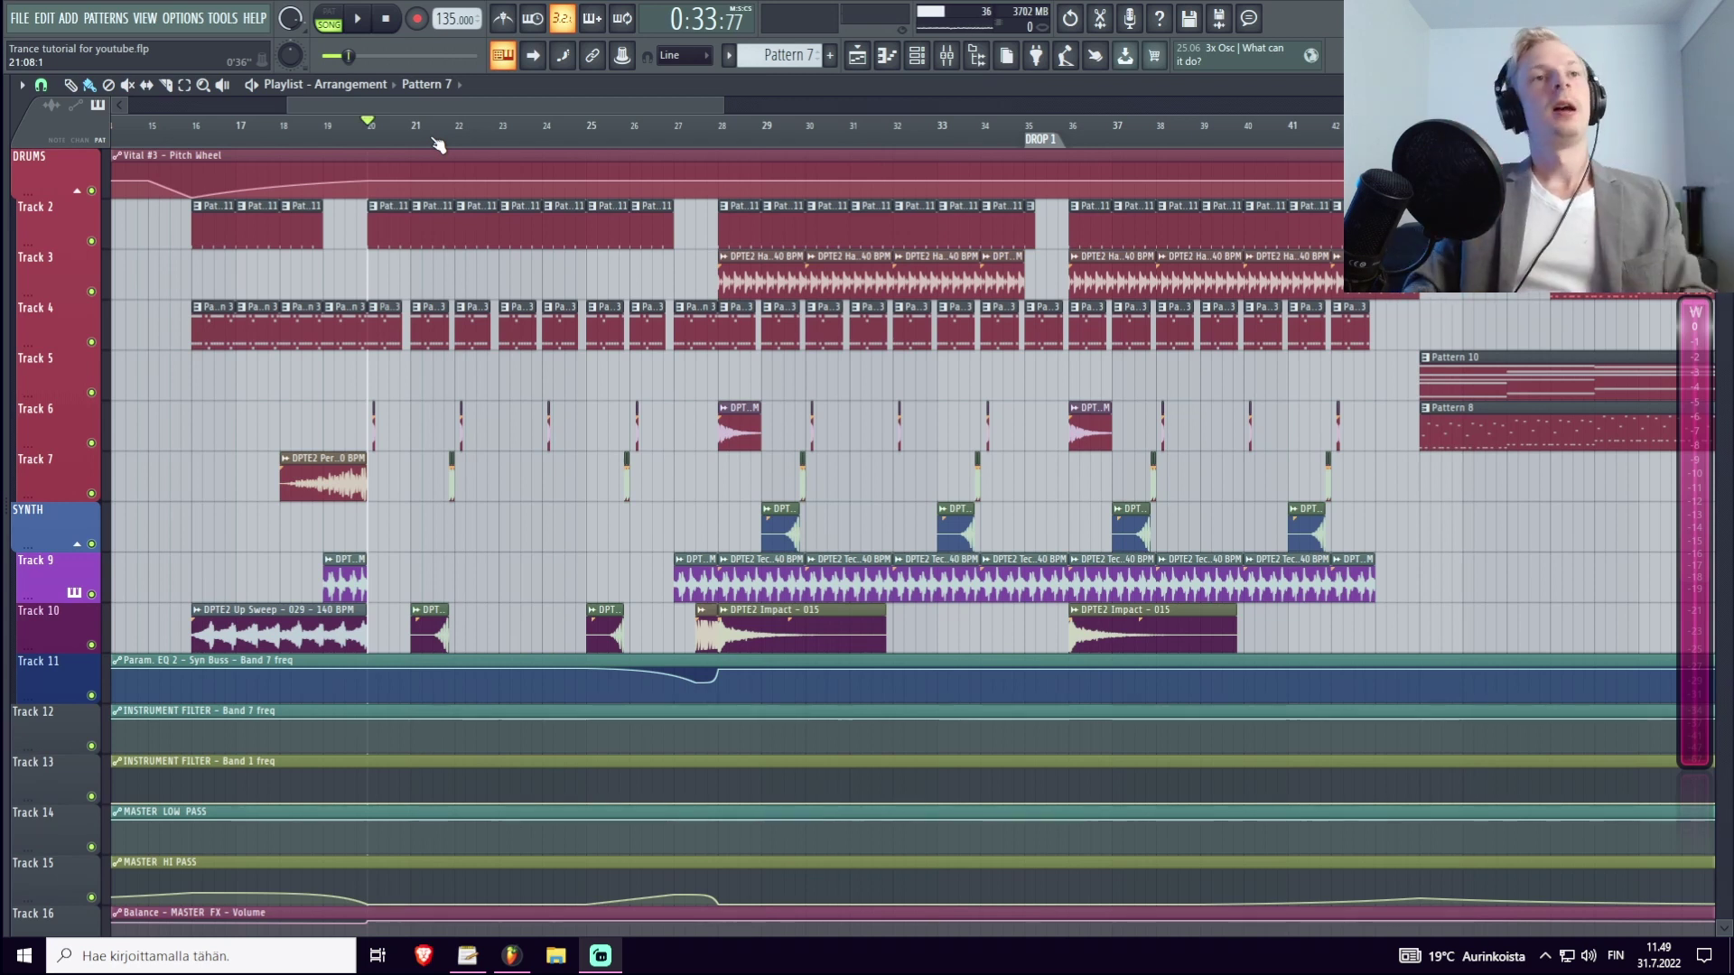
Play back the drum and effects arrangement from bar 16 through bar 28 and stop playback.
scroll(371, 122, "up", 5)
left_click(259, 125)
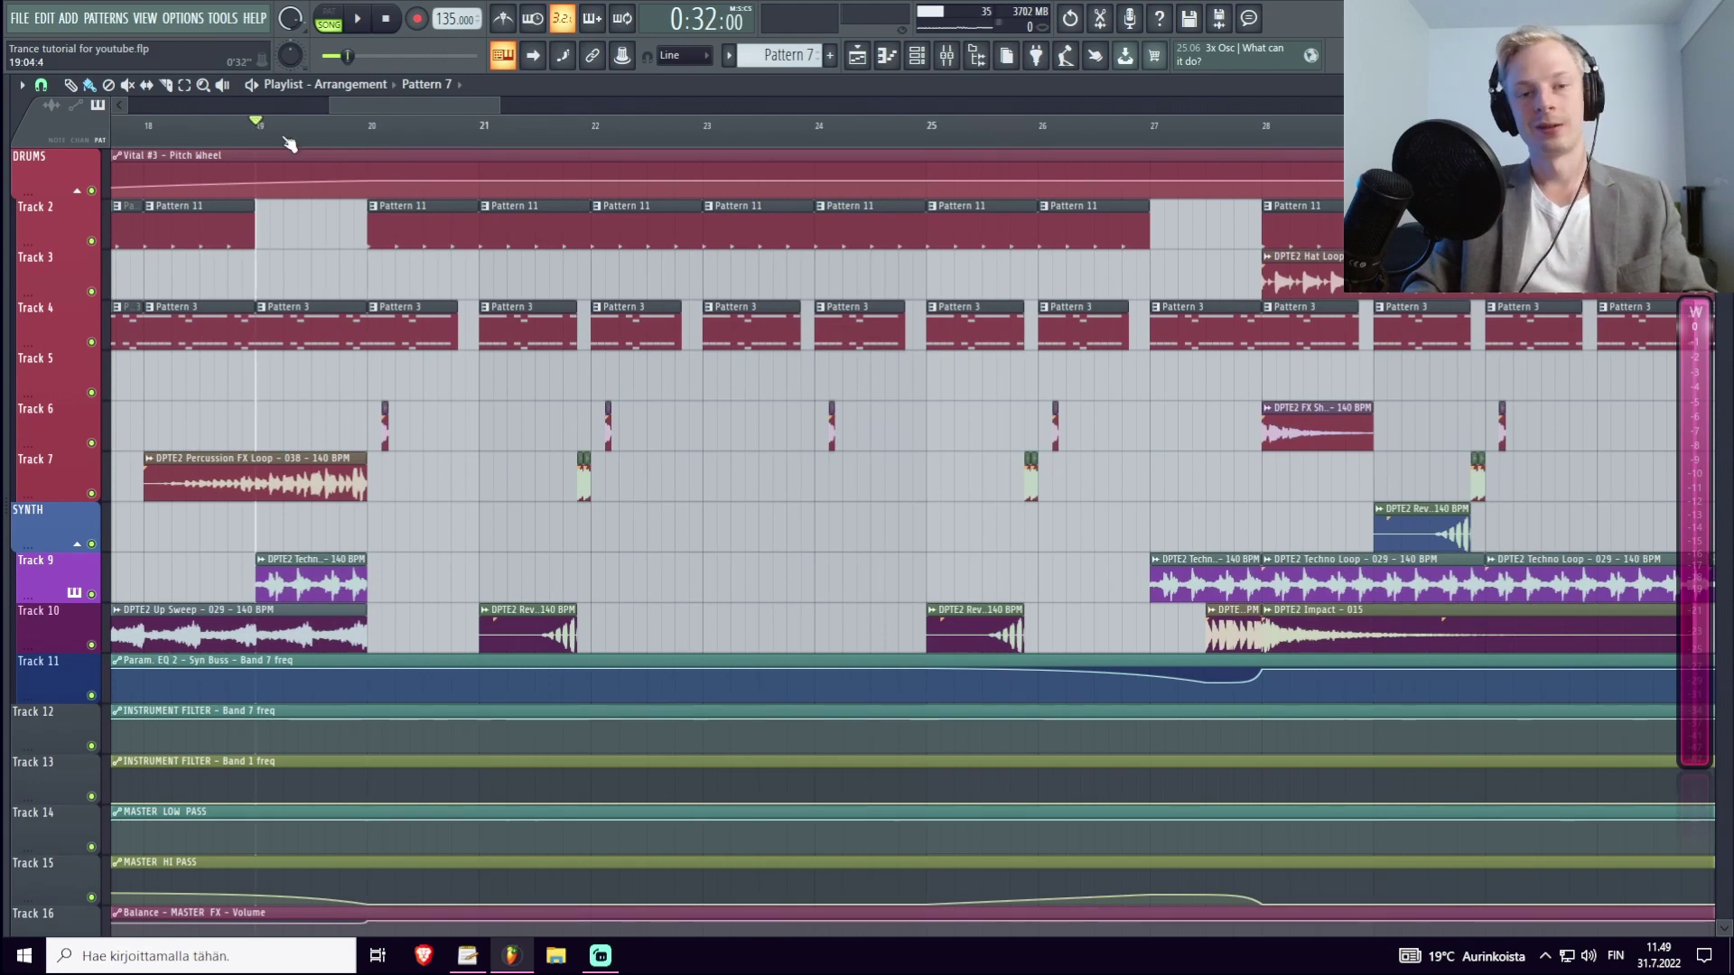
scroll(447, 349, "down", 4)
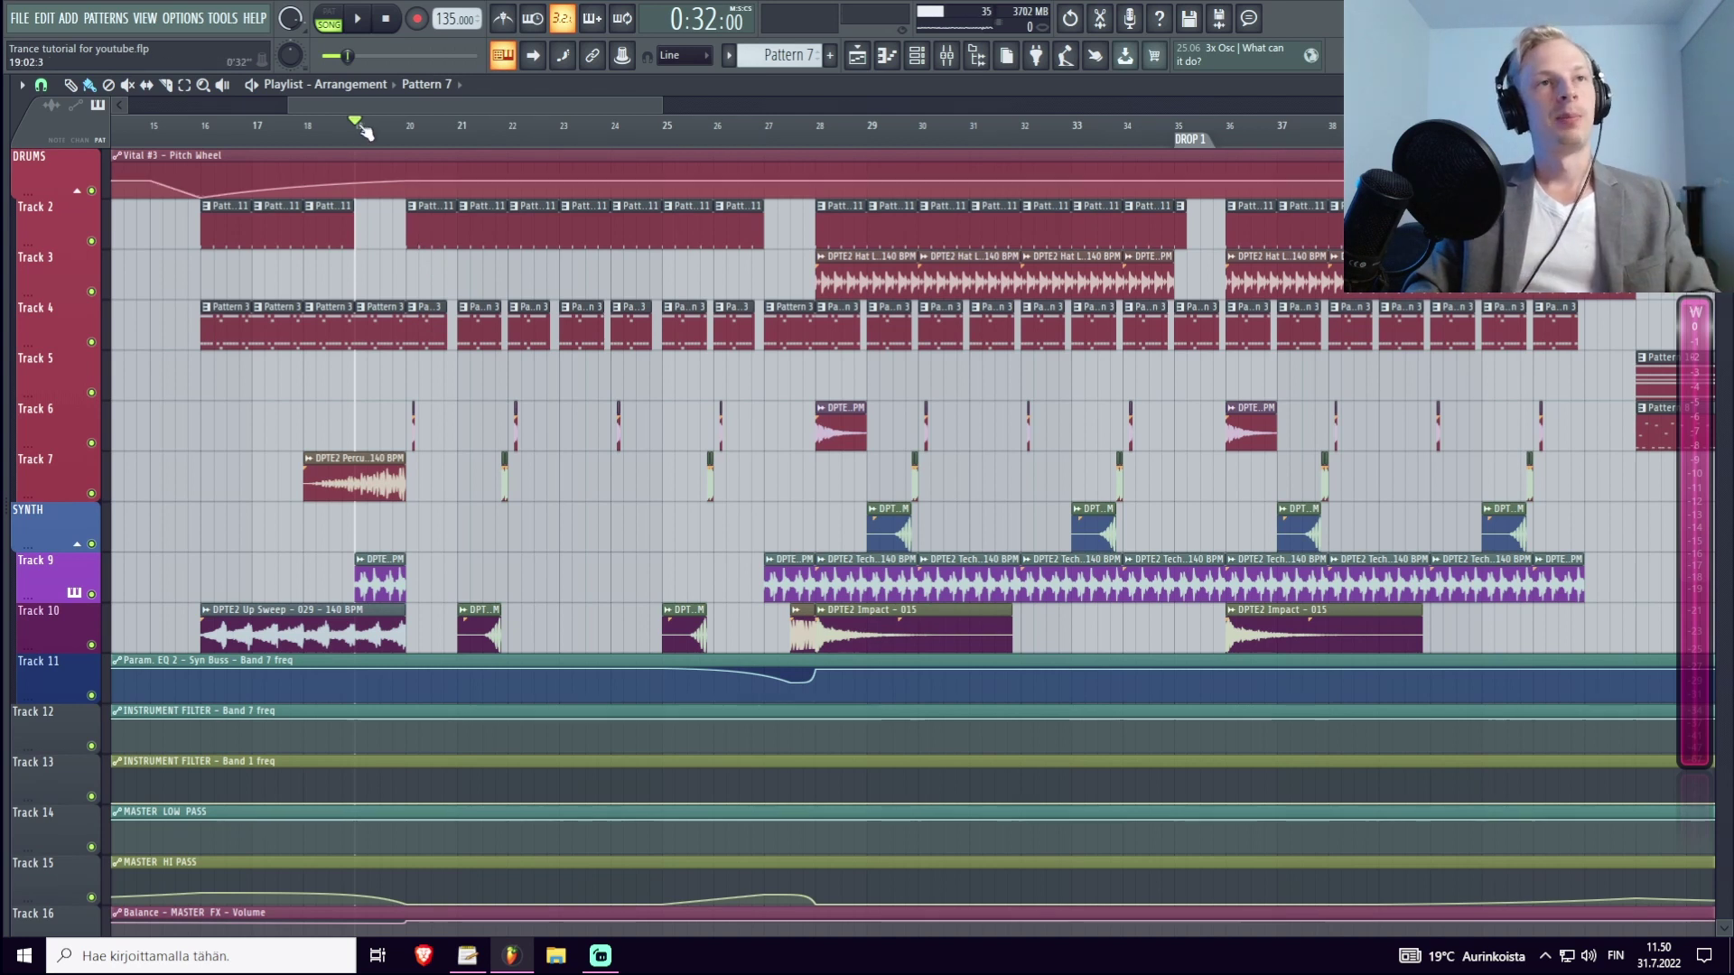
scroll(357, 135, "up", 3)
scroll(348, 110, "down", 3)
left_click(251, 127)
key("space")
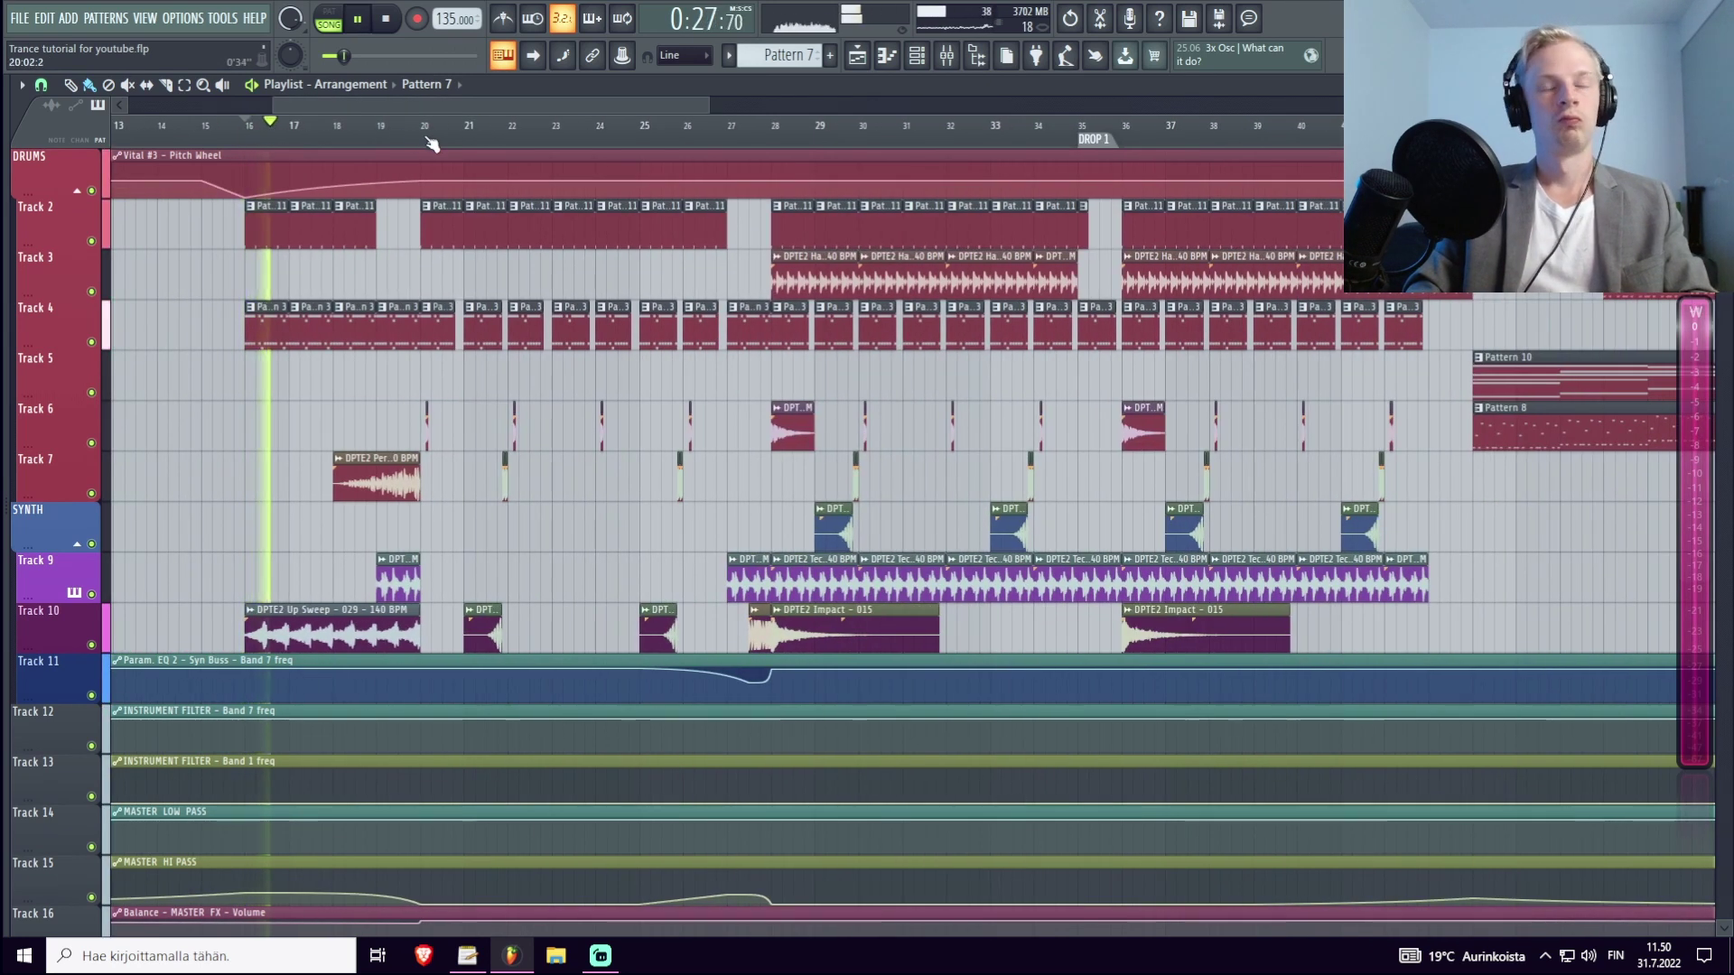
scroll(427, 145, "down", 1)
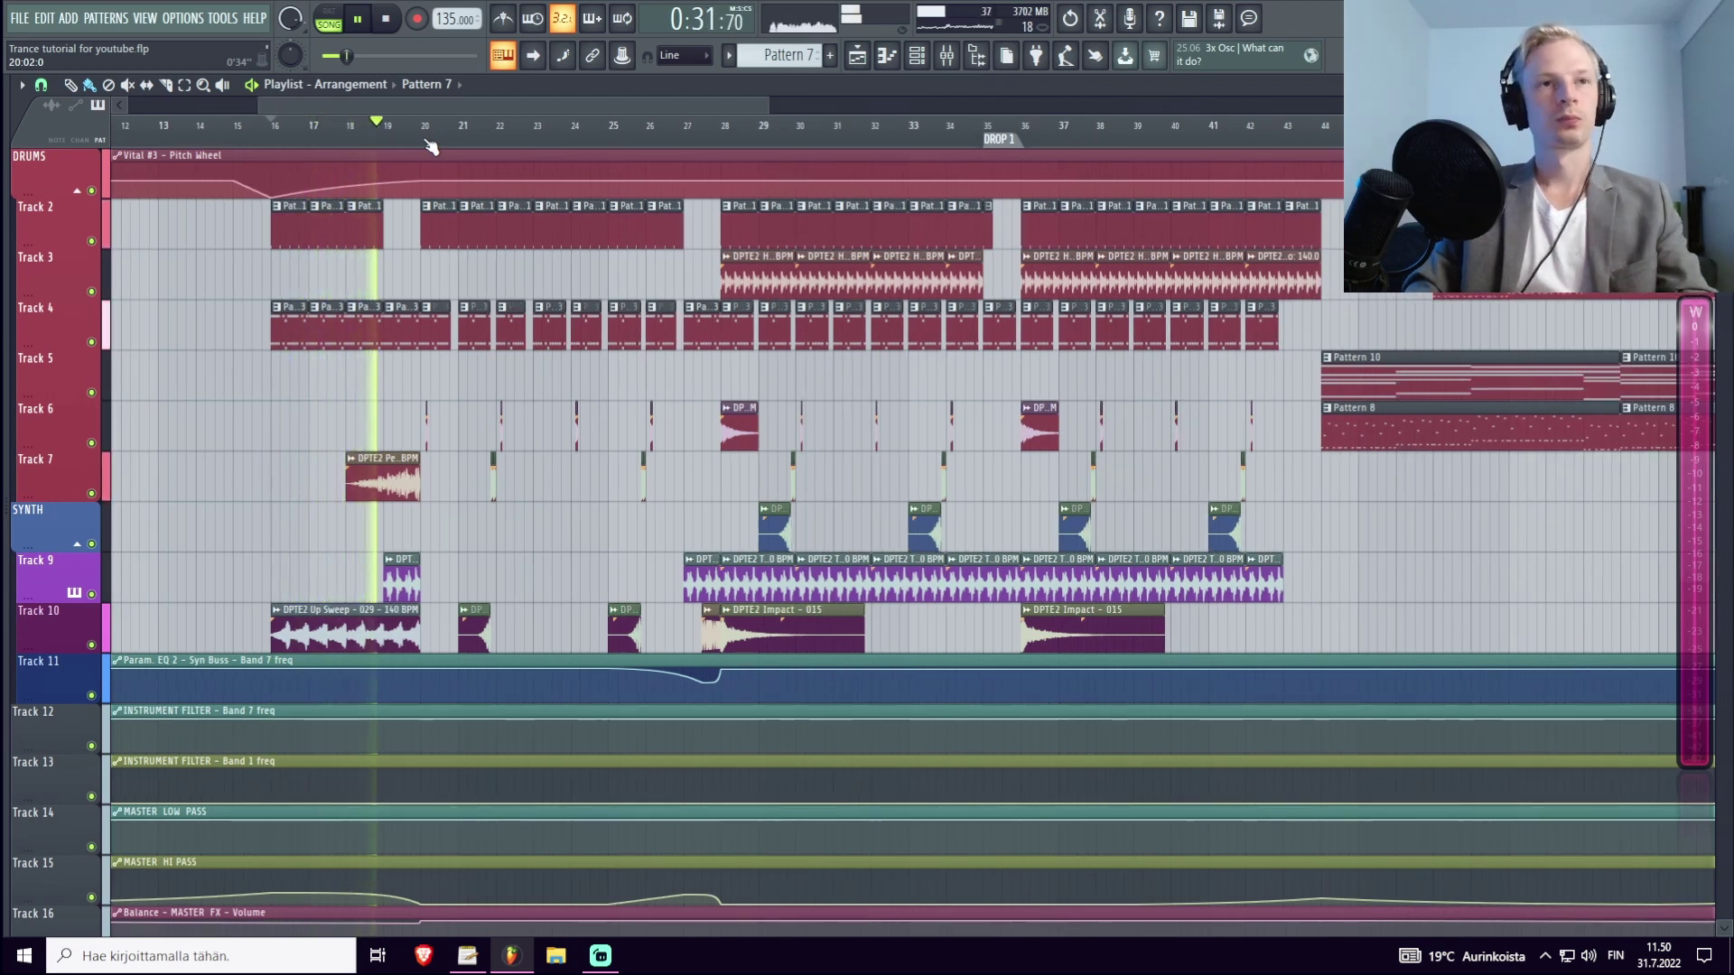
scroll(465, 143, "up", 2)
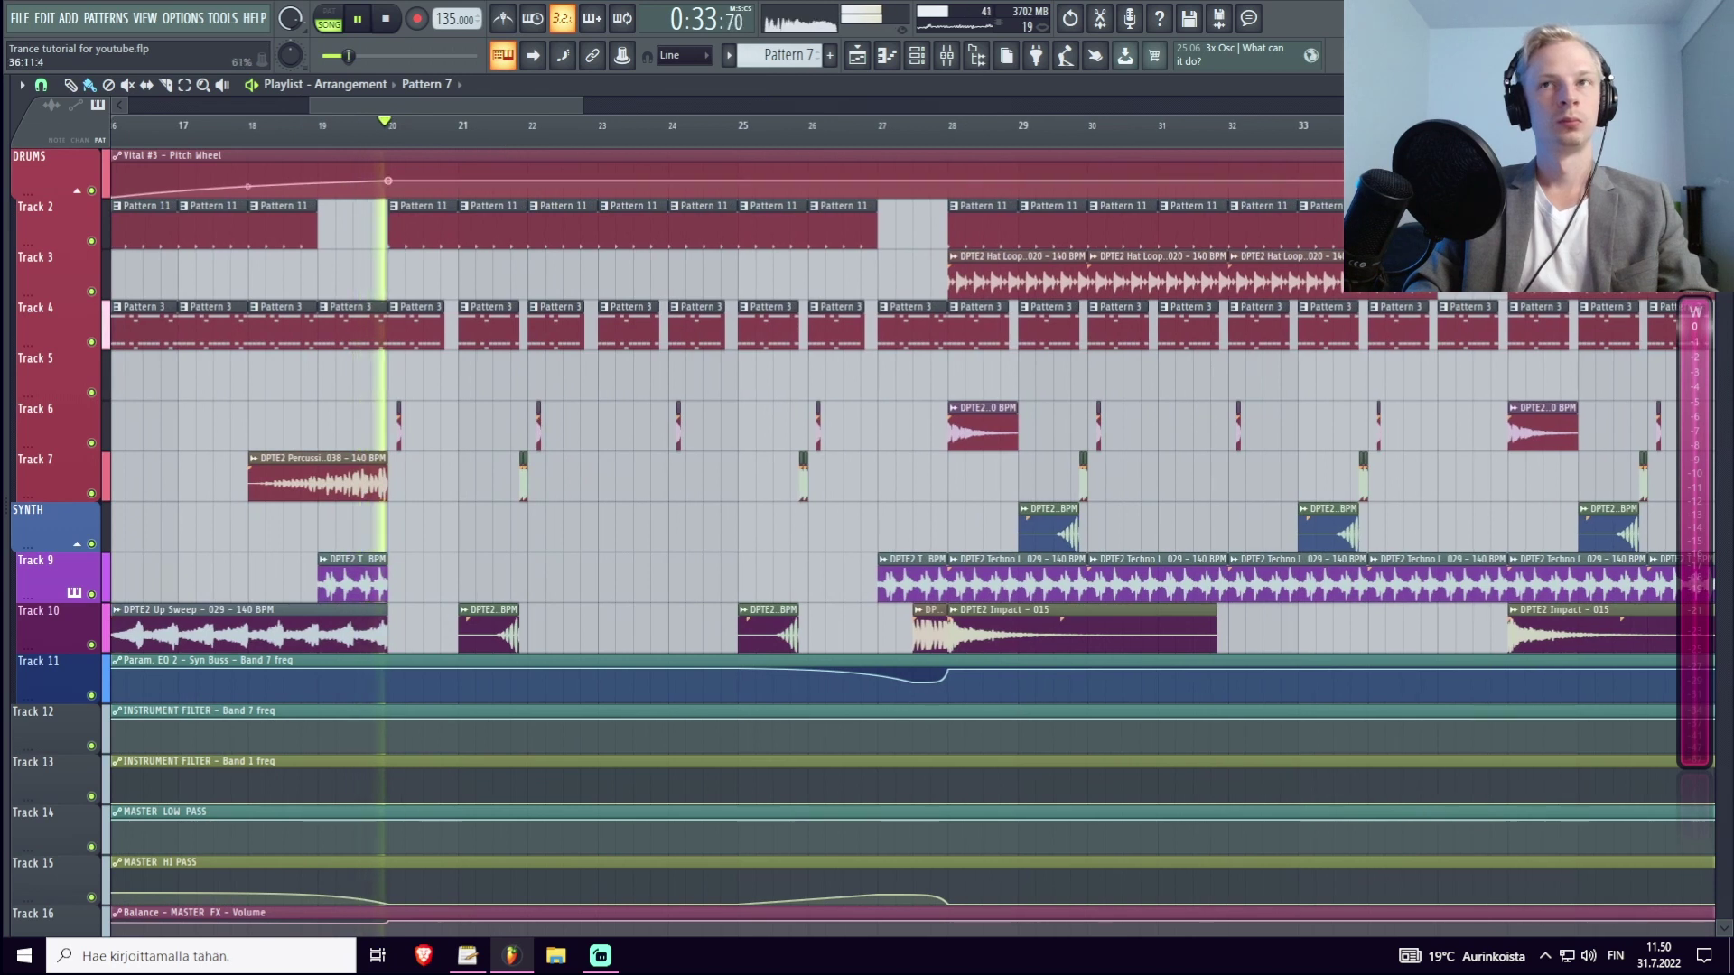
scroll(470, 142, "up", 1)
scroll(626, 110, "down", 2)
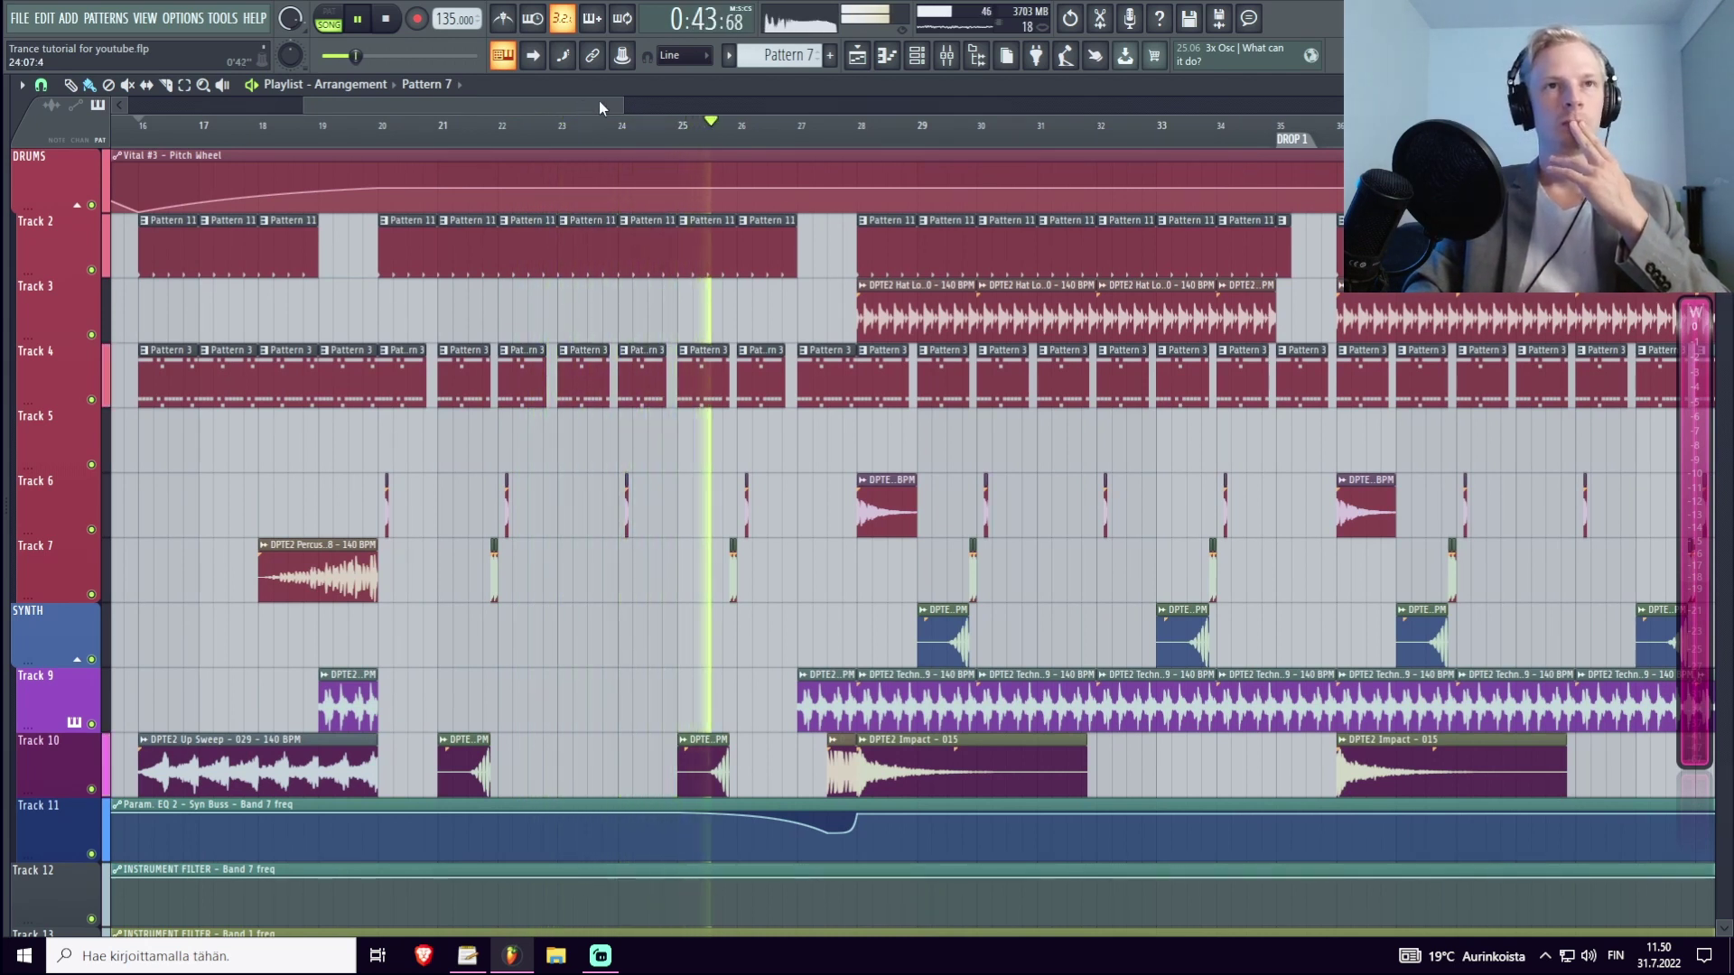
left_click_drag(599, 100, 621, 102)
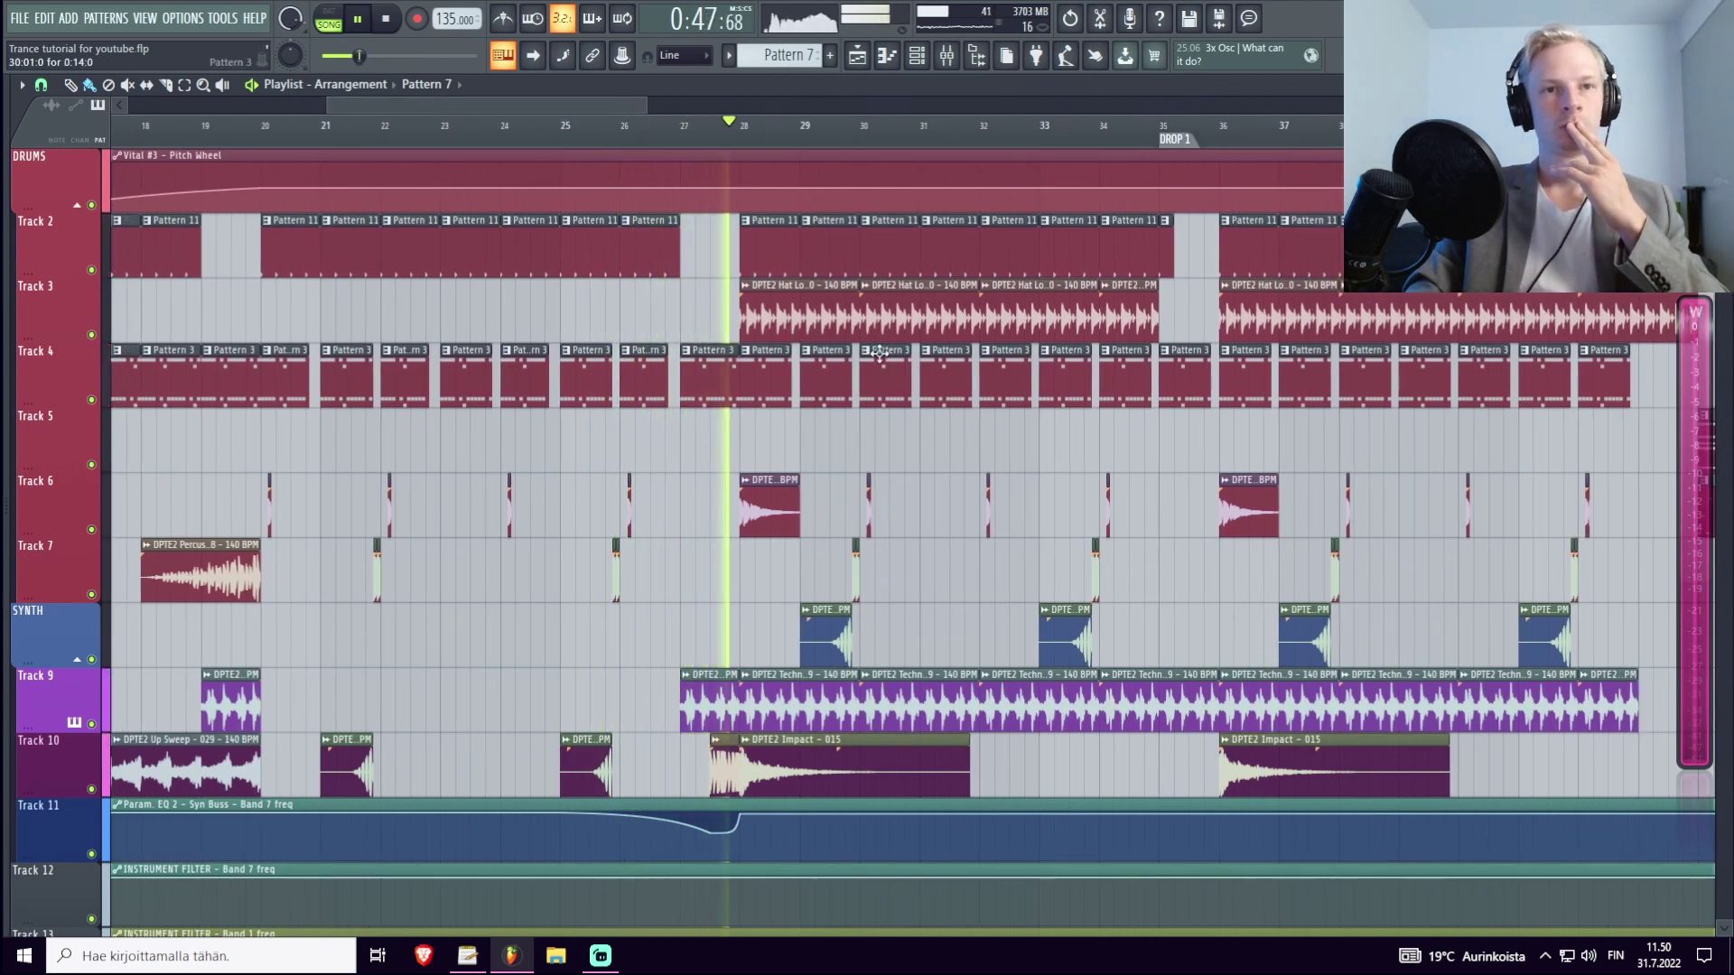
scroll(752, 145, "down", 1)
scroll(752, 144, "down", 1)
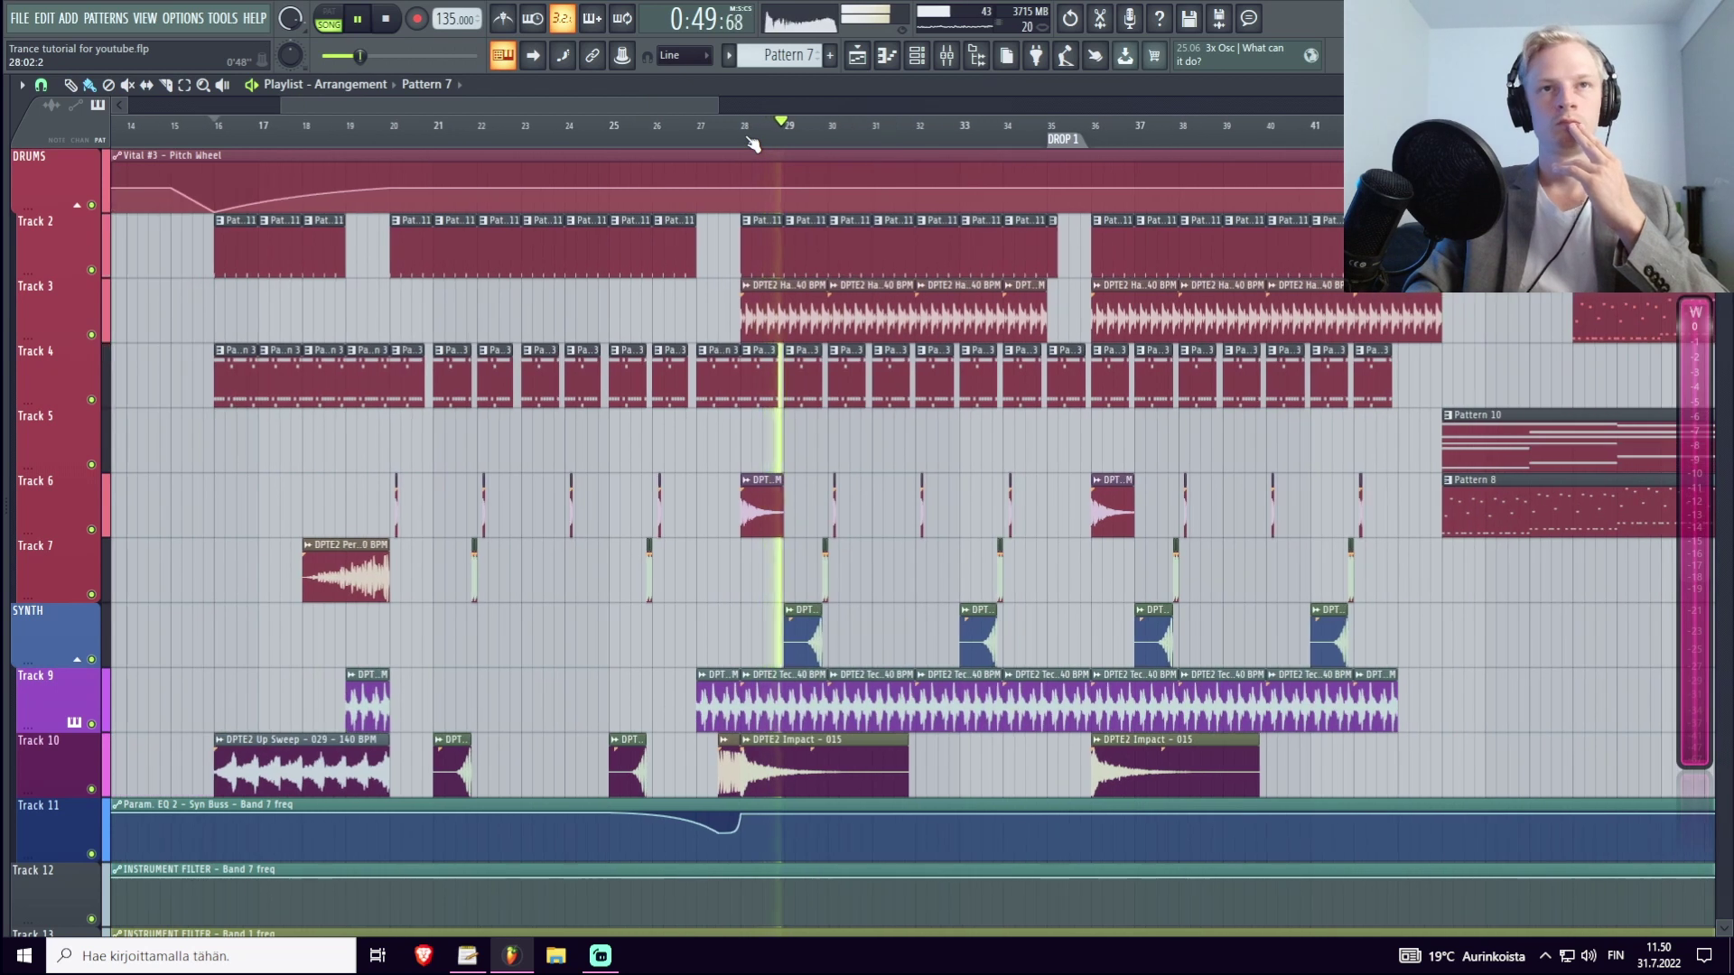
key("space")
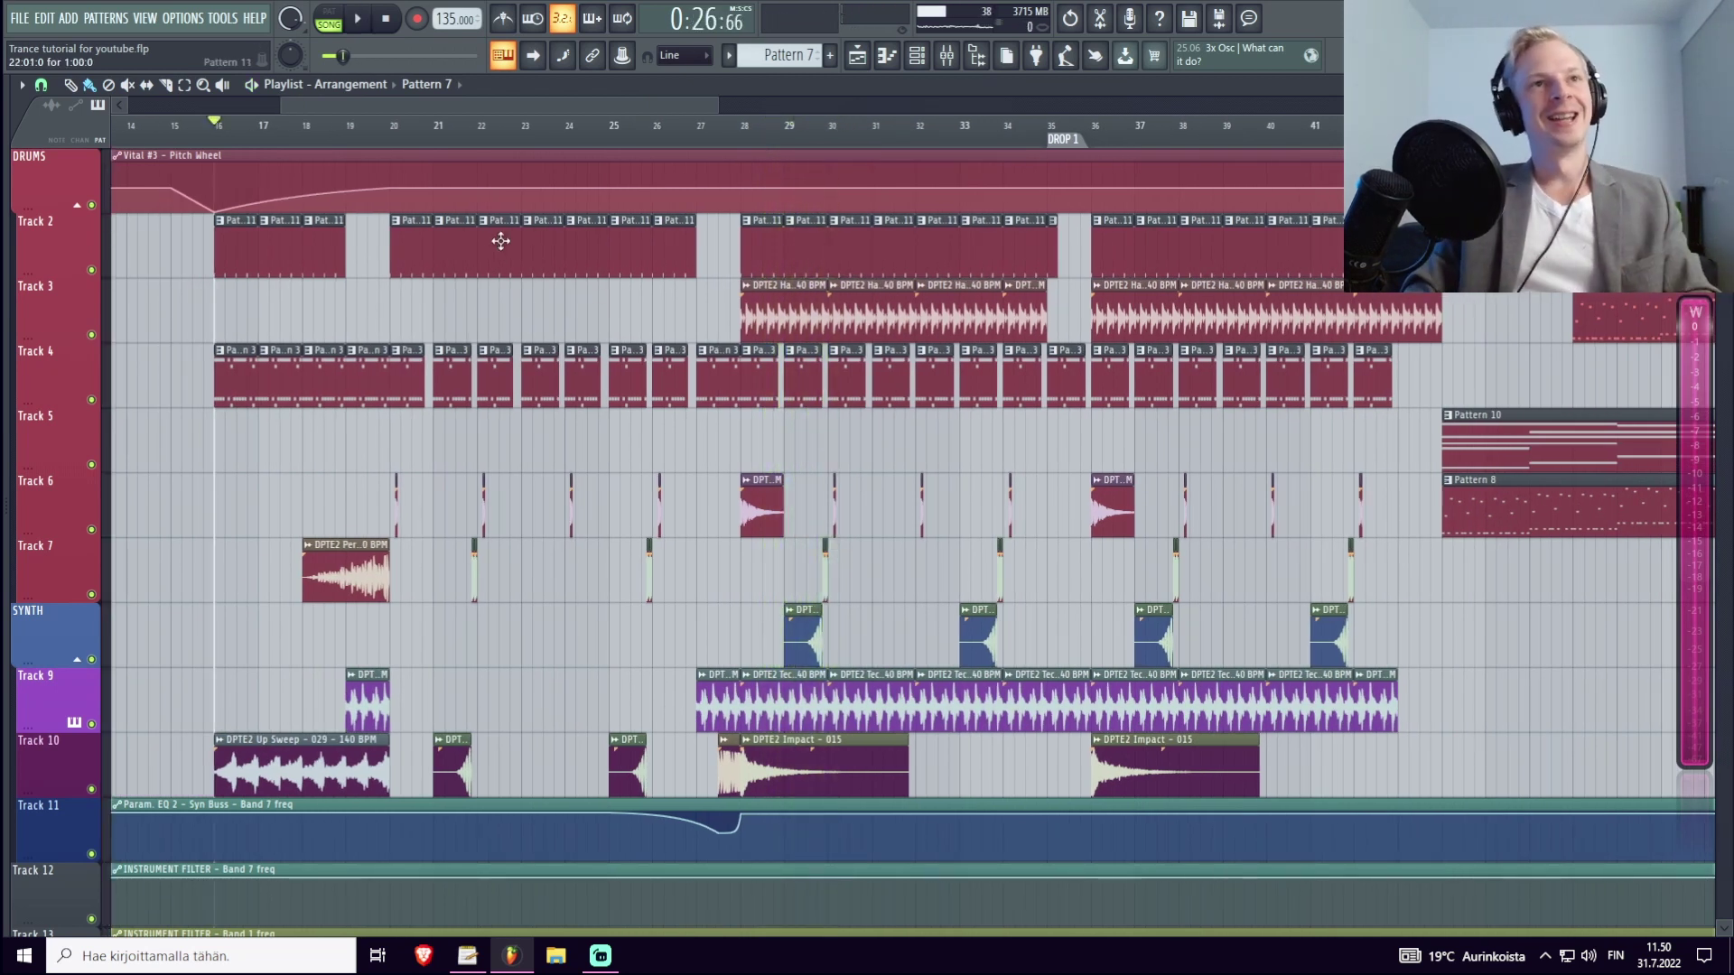
Place a Pattern 7 clip on the SYNTH track with its start aligned to bar 20.
scroll(537, 143, "down", 4)
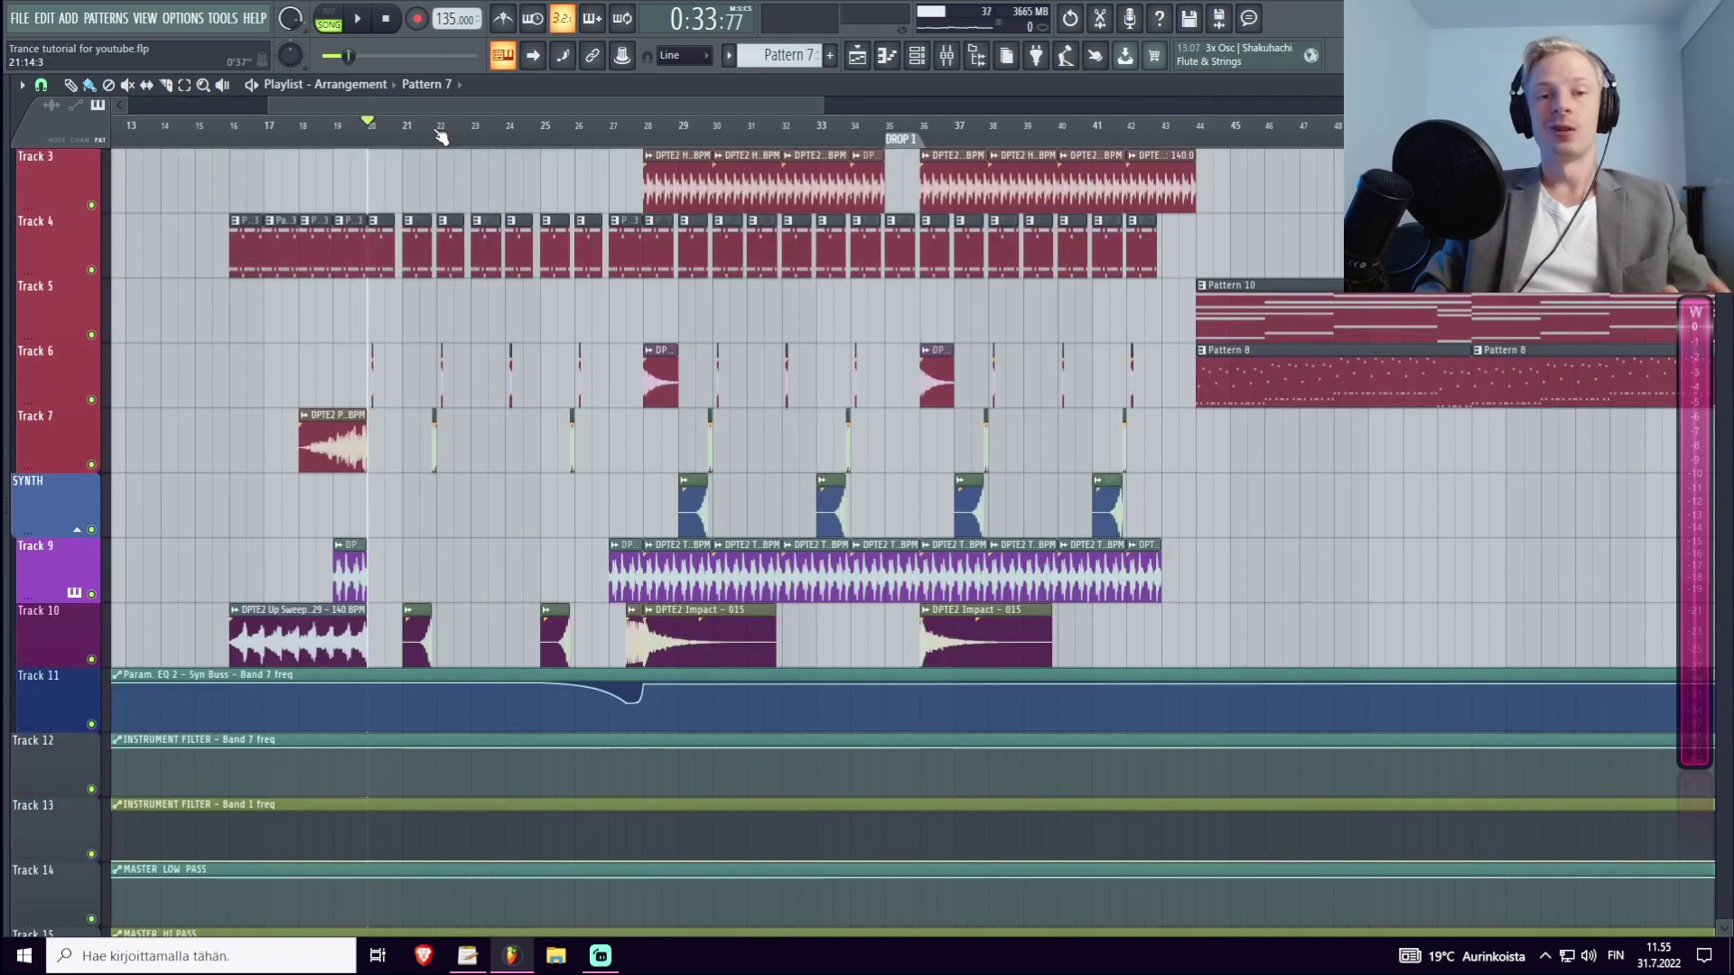
scroll(1339, 341, "up", 2)
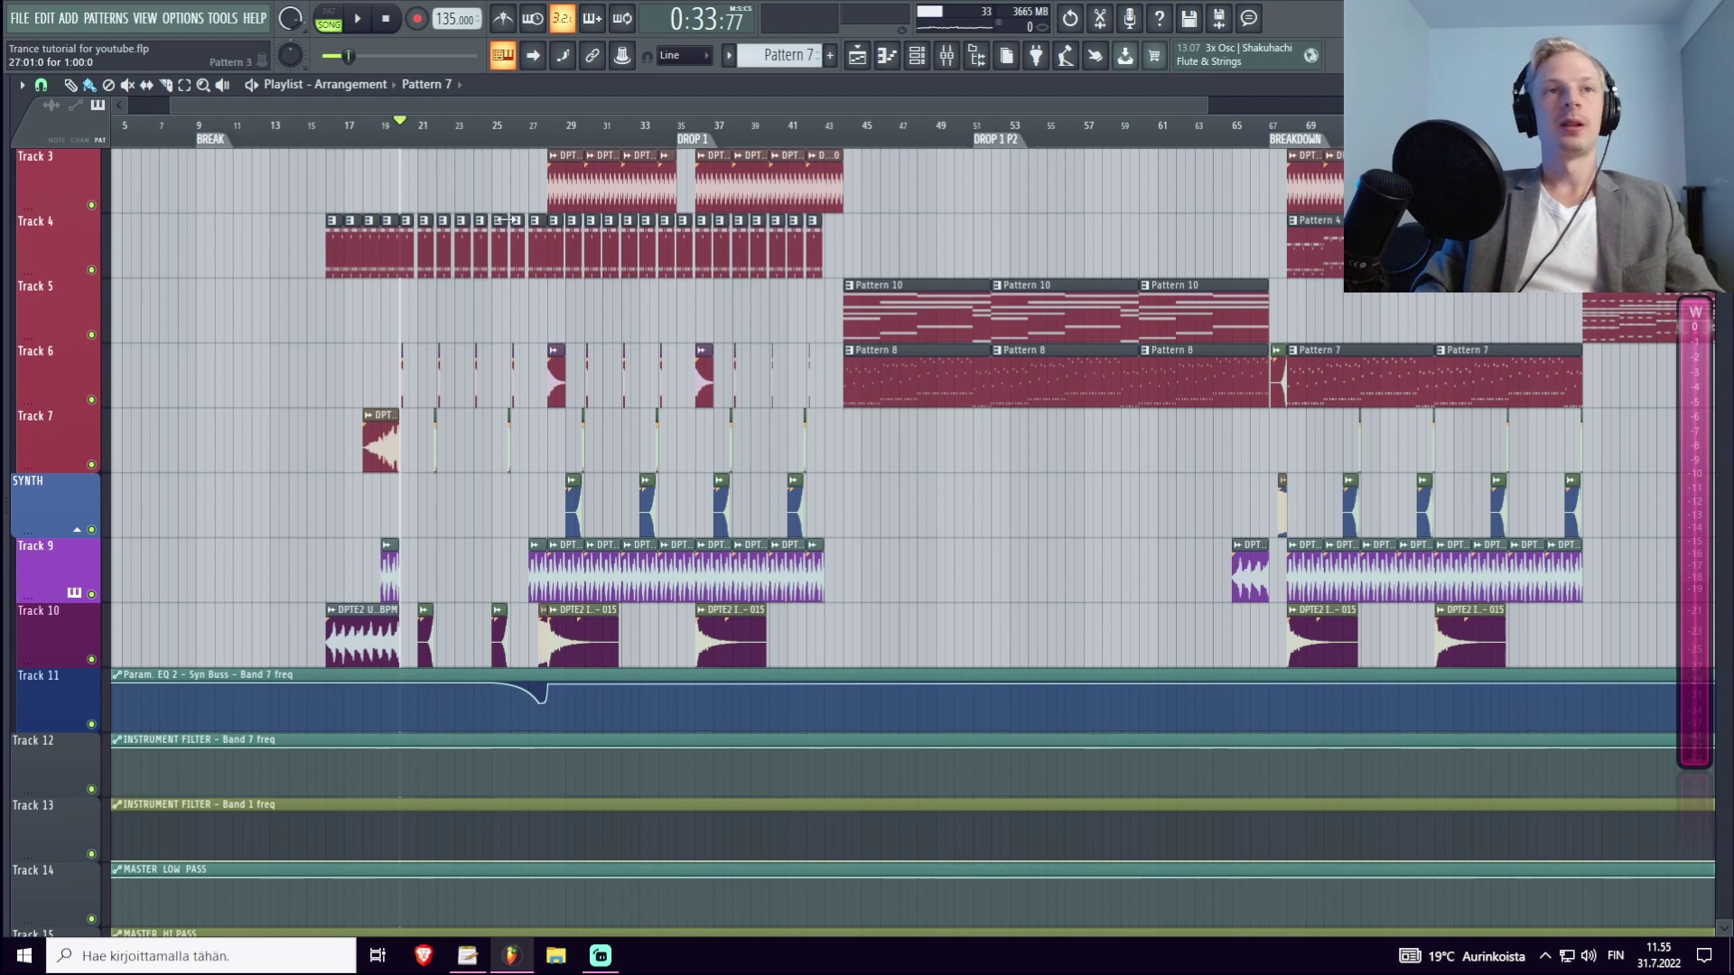
scroll(402, 133, "up", 3)
left_click(398, 499)
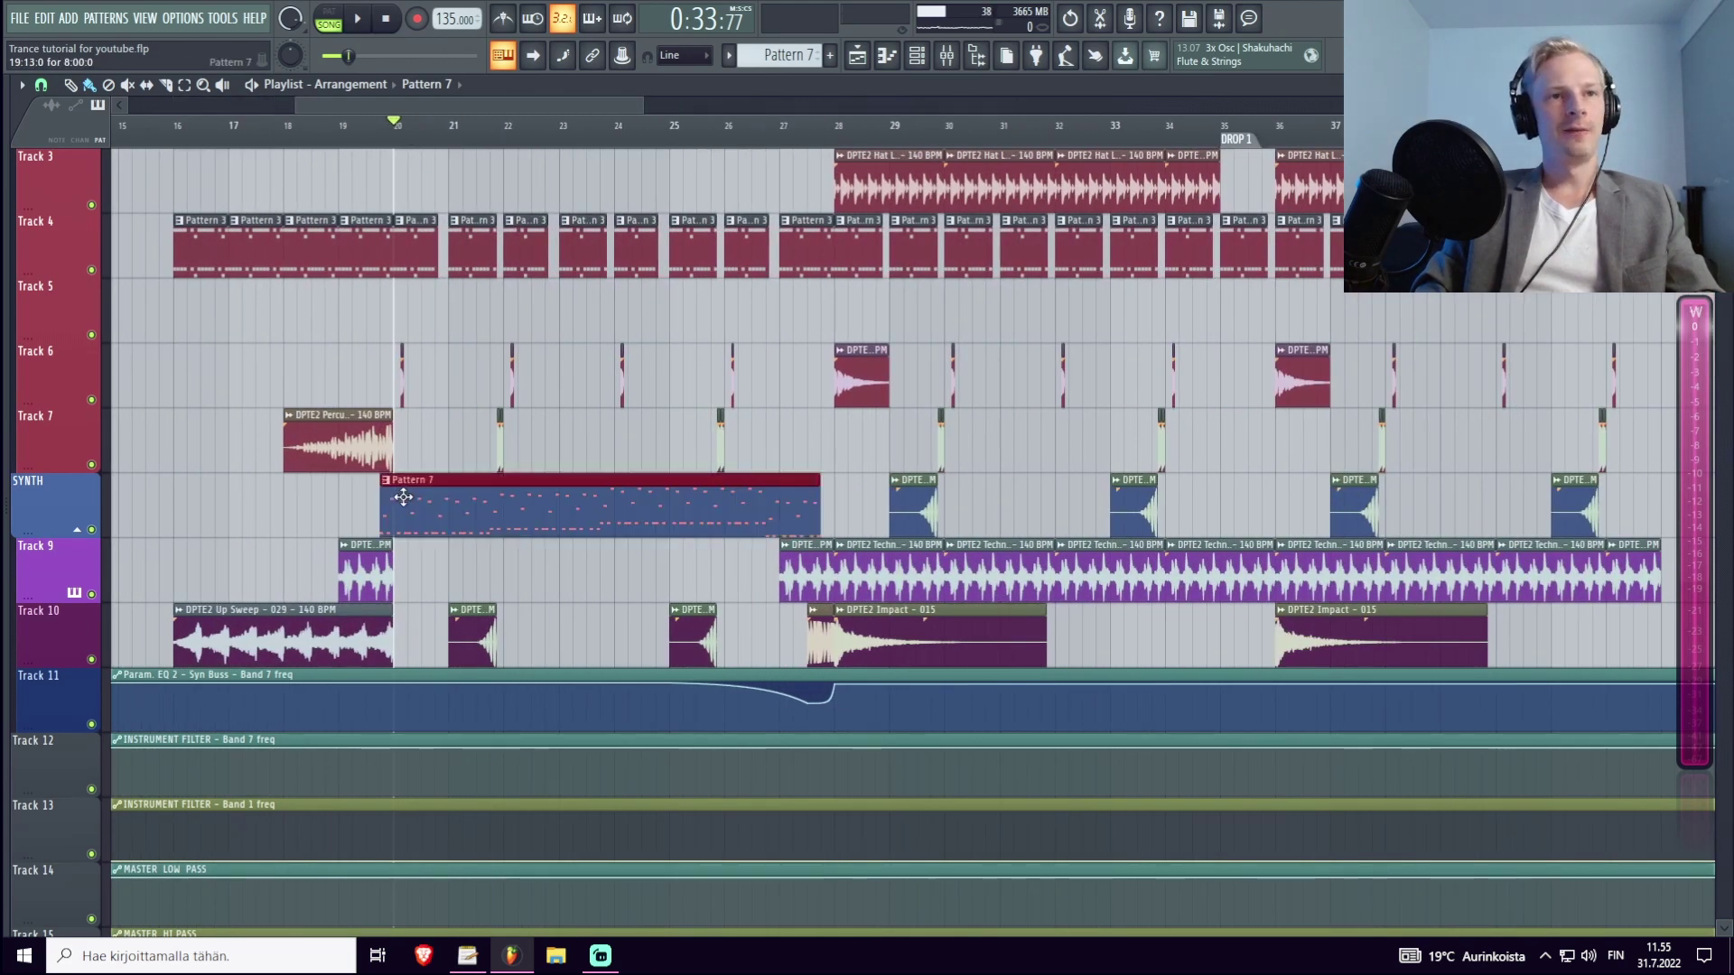
scroll(533, 131, "up", 2)
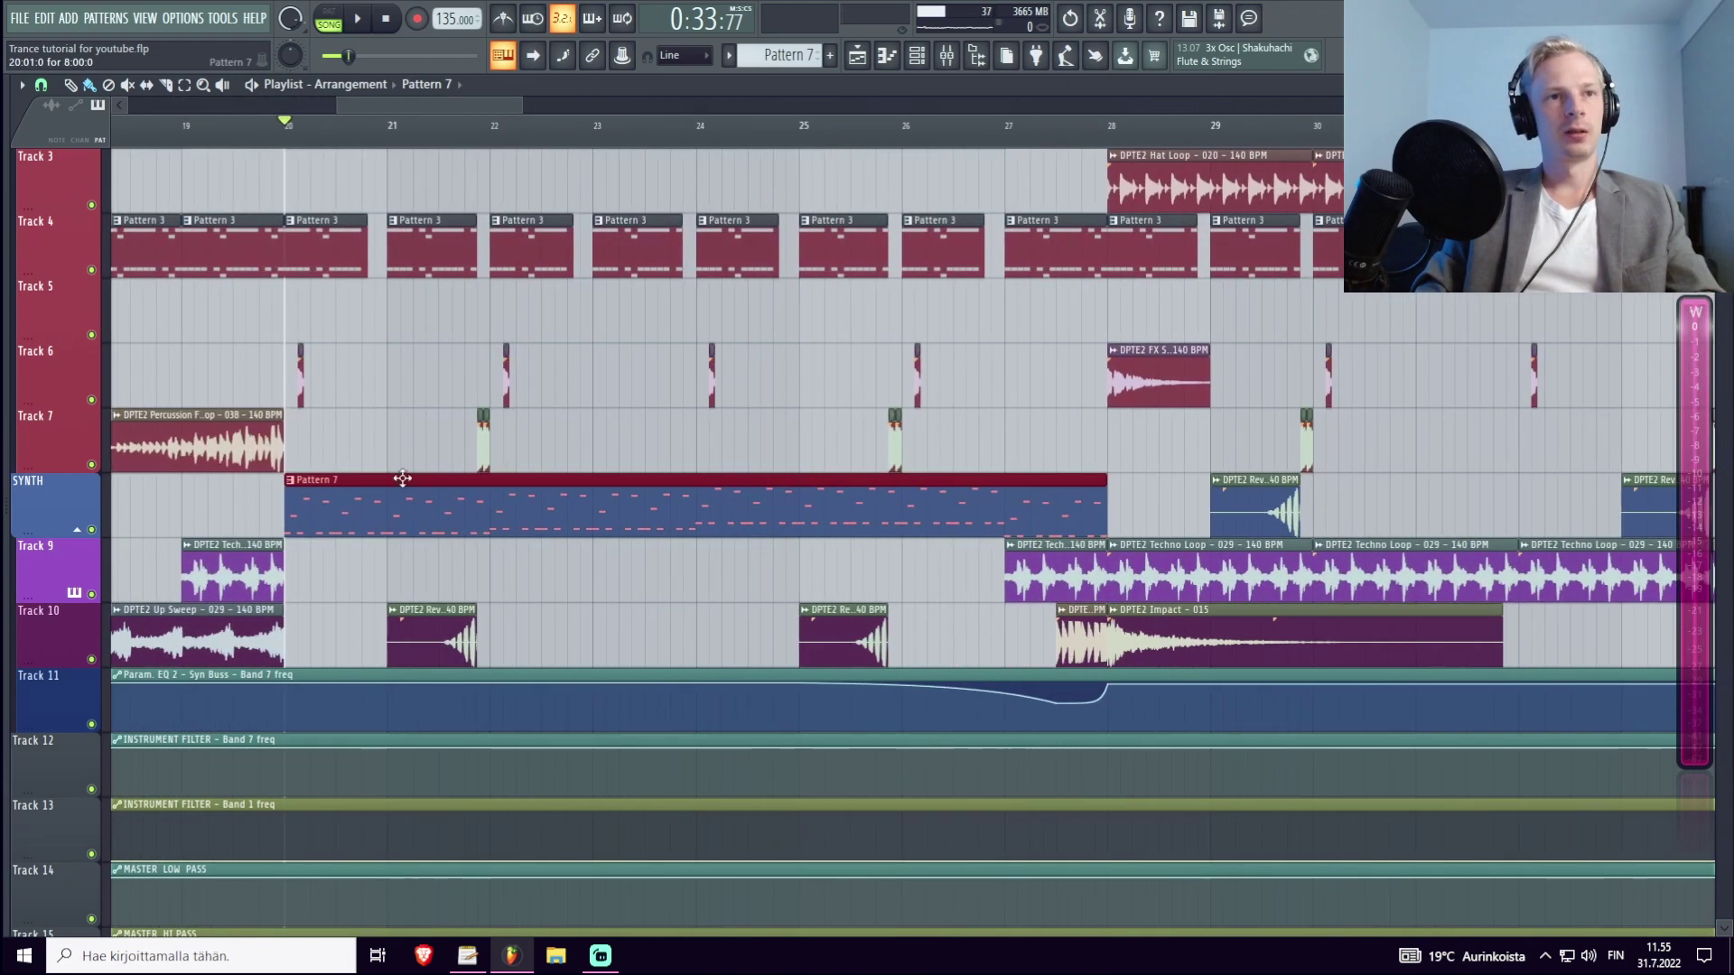
Solo the SYNTH track and show the channels used by Pattern 7 in the channel rack.
right_click(93, 529)
double_click(424, 514)
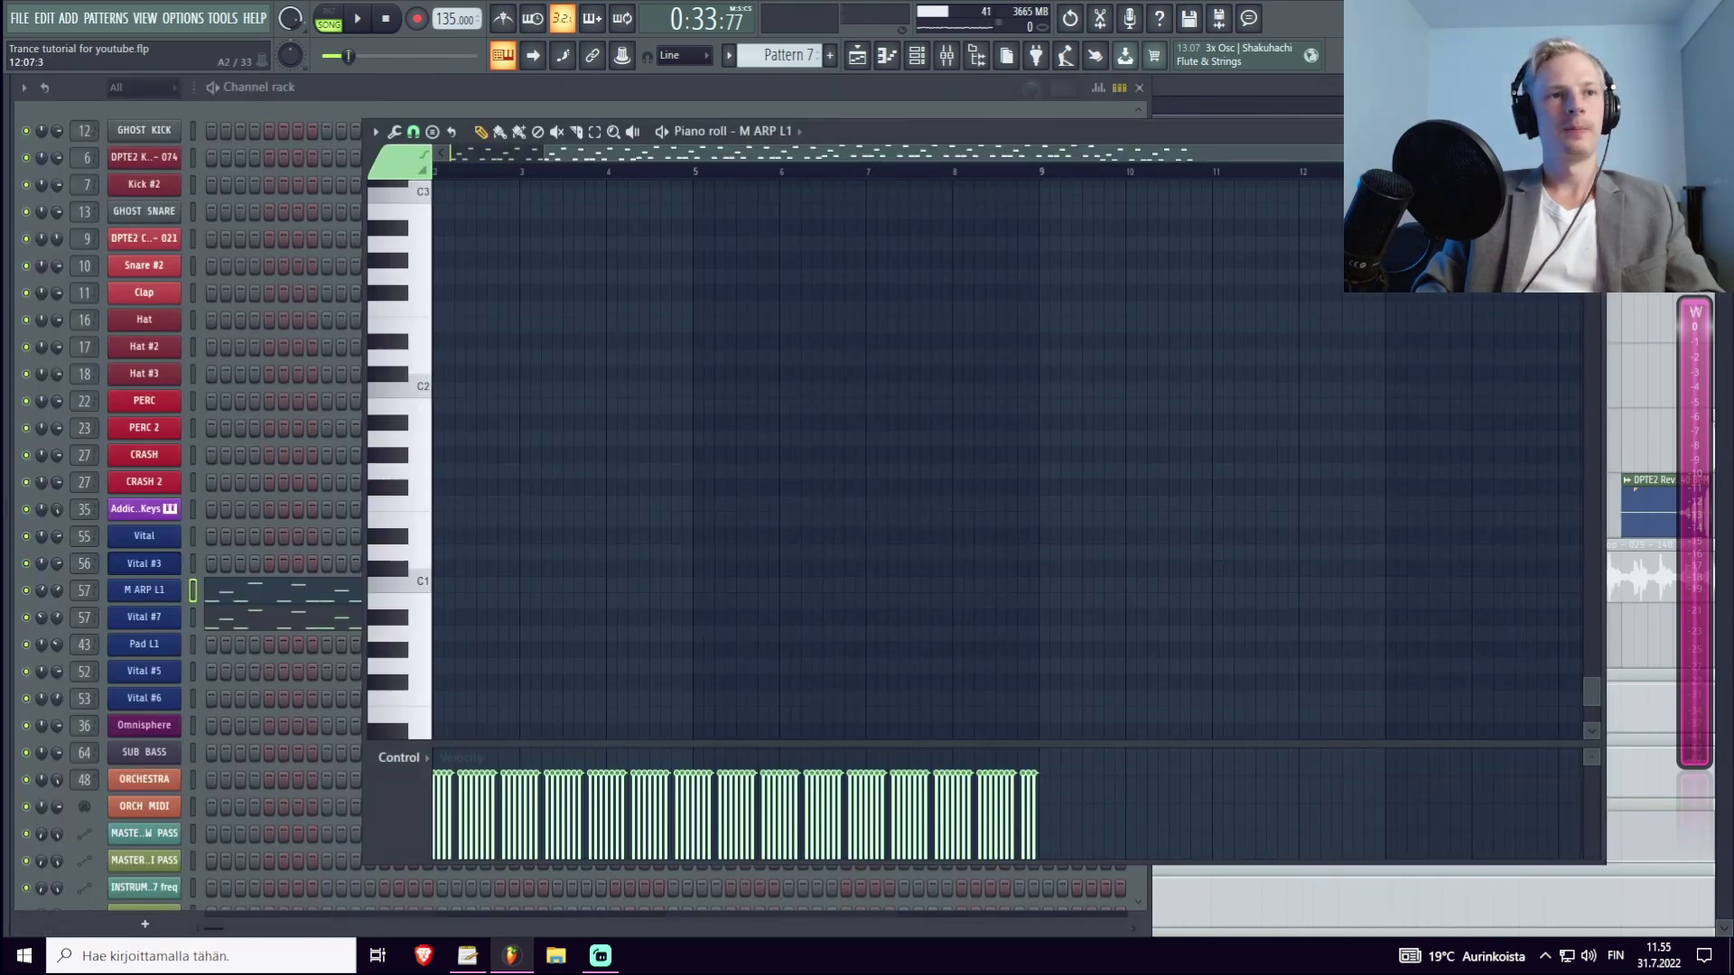
key("F7")
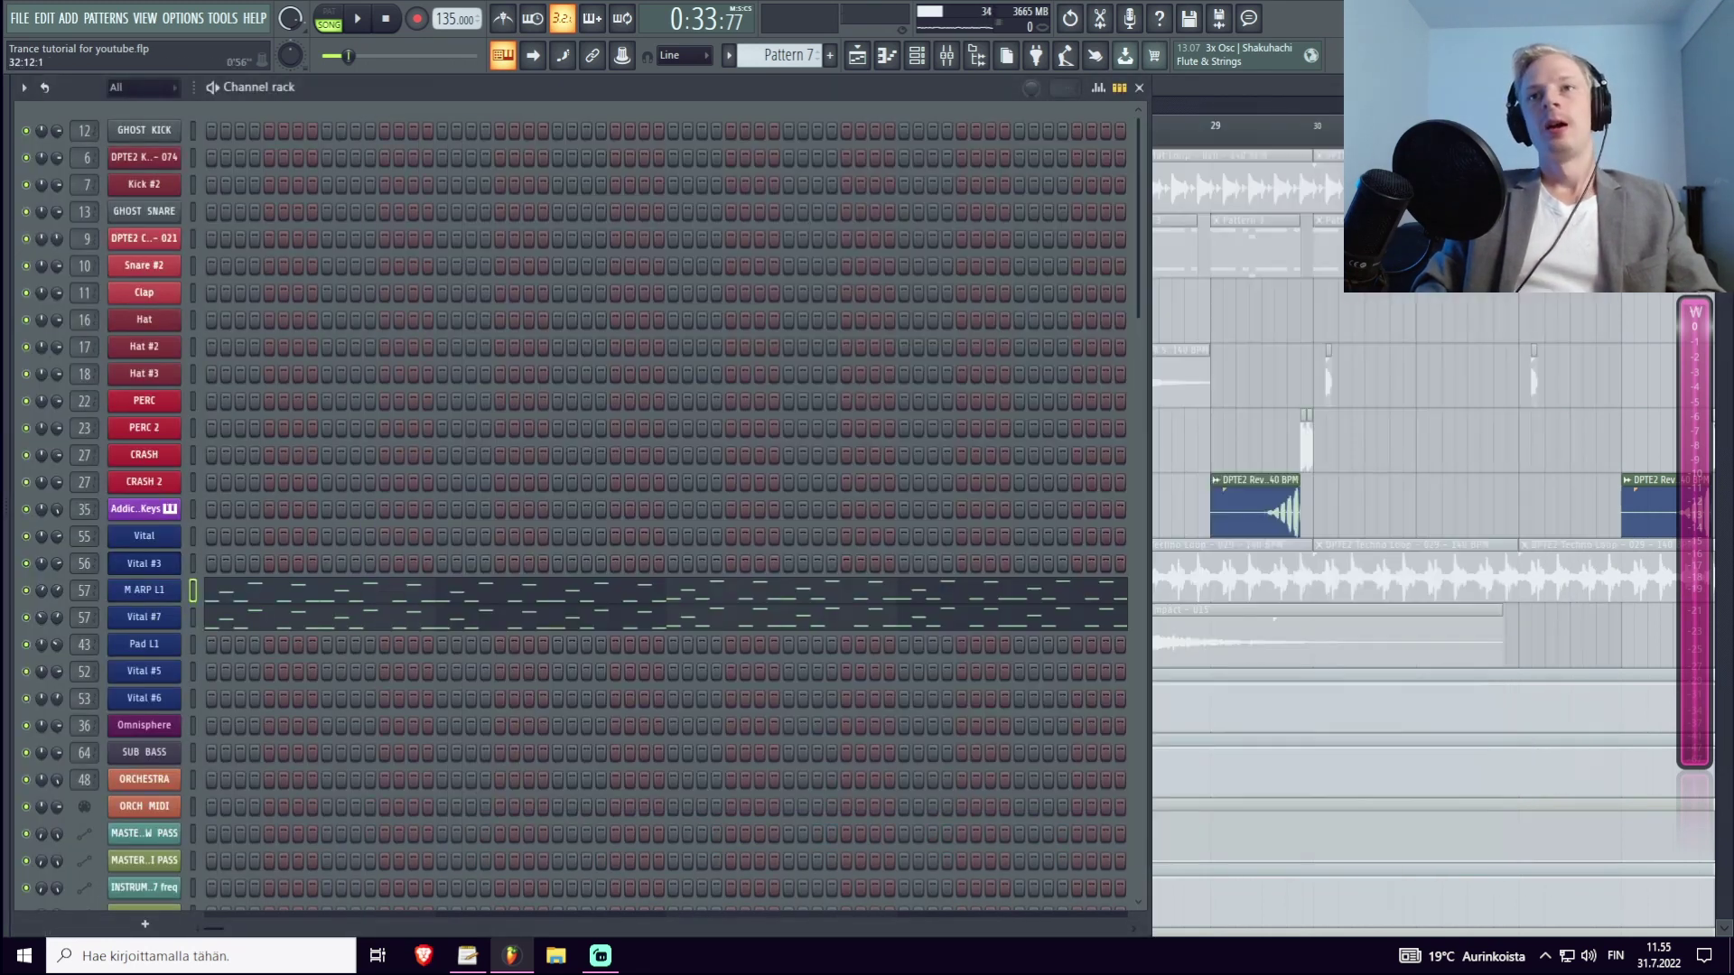
Examine the Vital presets loaded in the M ARP L1 and Vital #7 channels and return to the playlist.
left_click(145, 590)
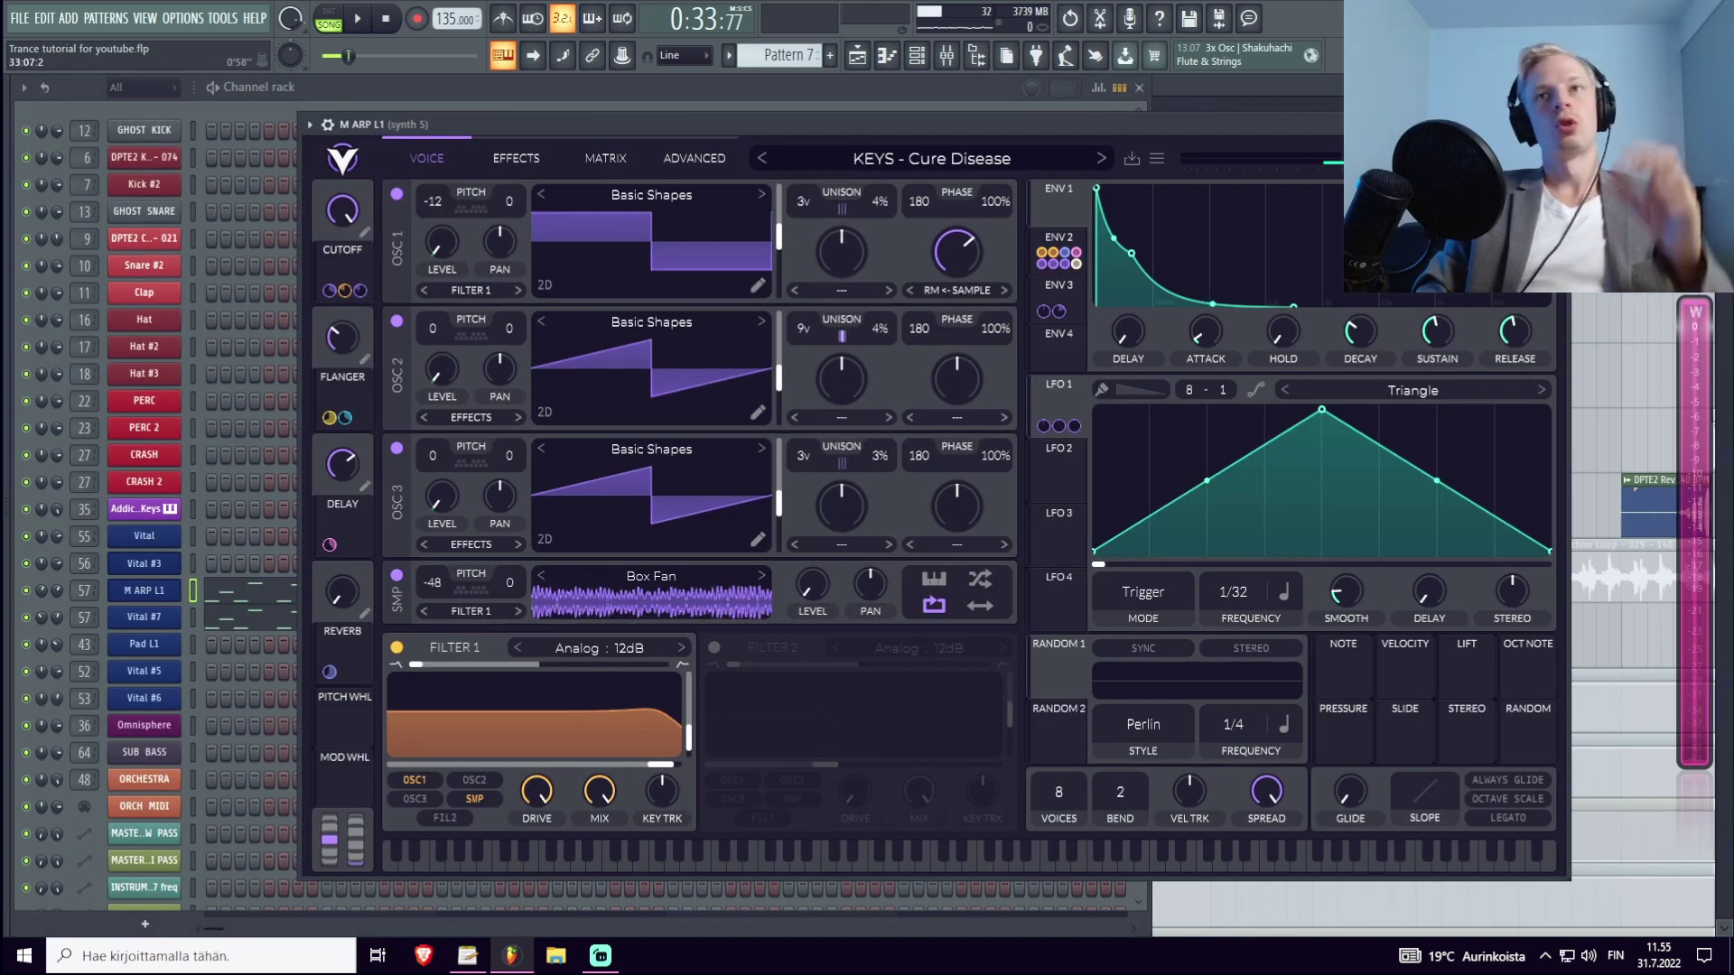
left_click(1562, 123)
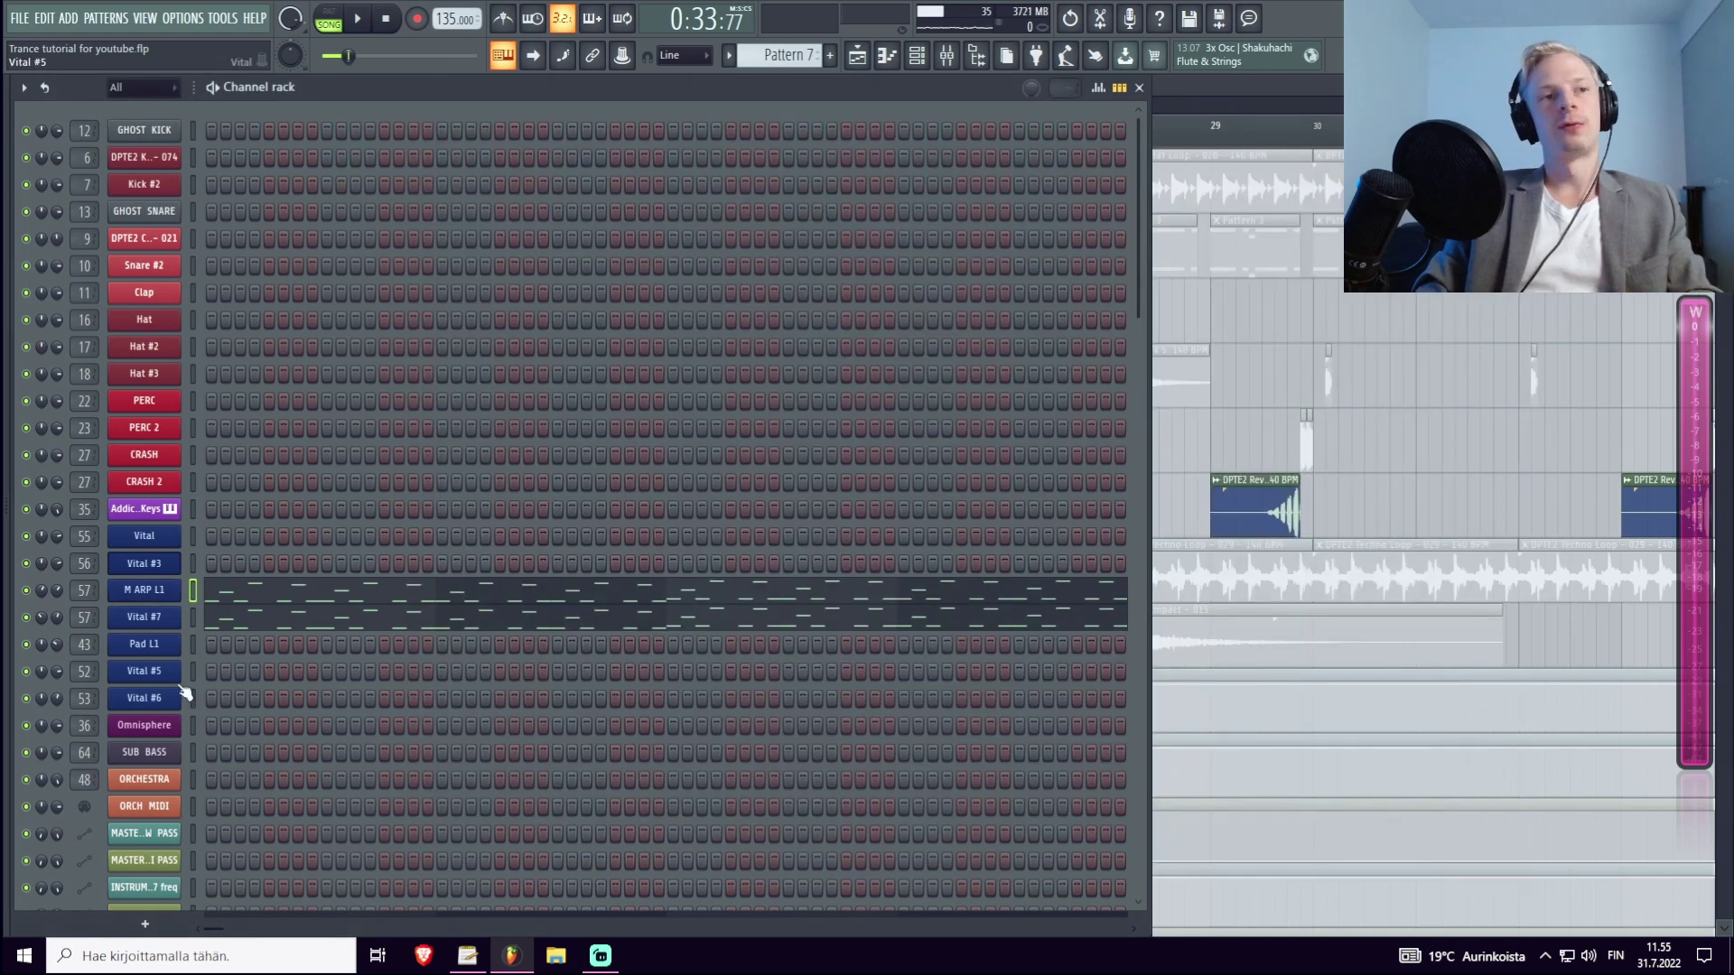
left_click(145, 617)
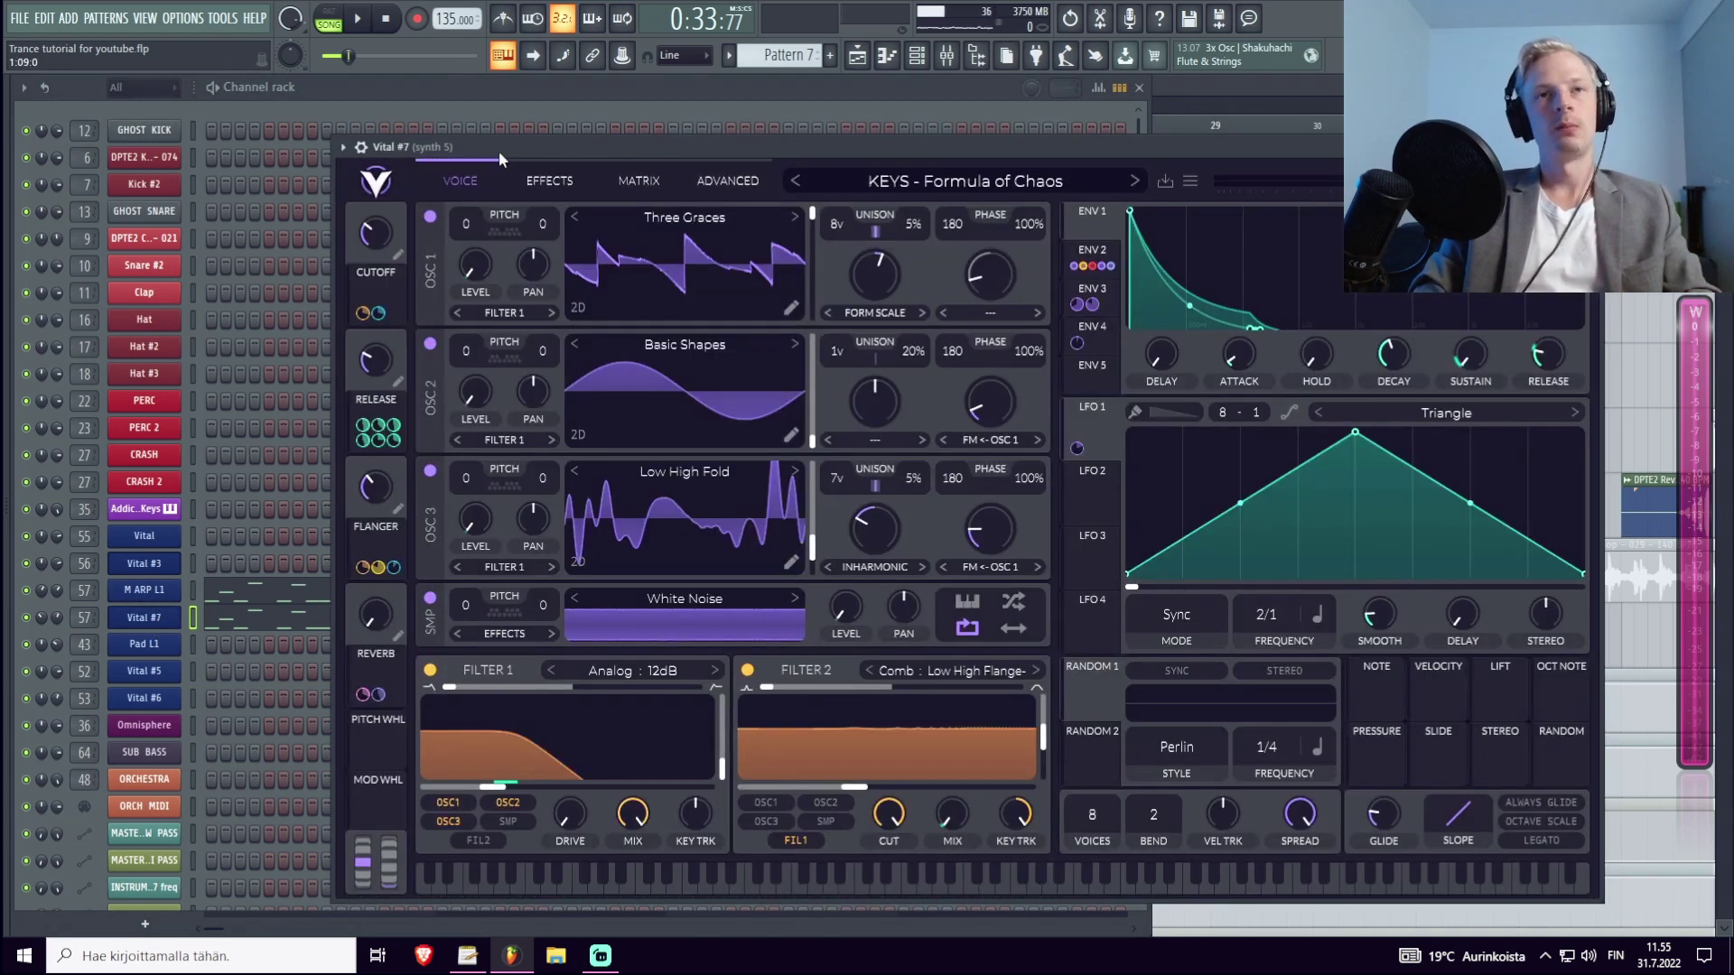
key("Up")
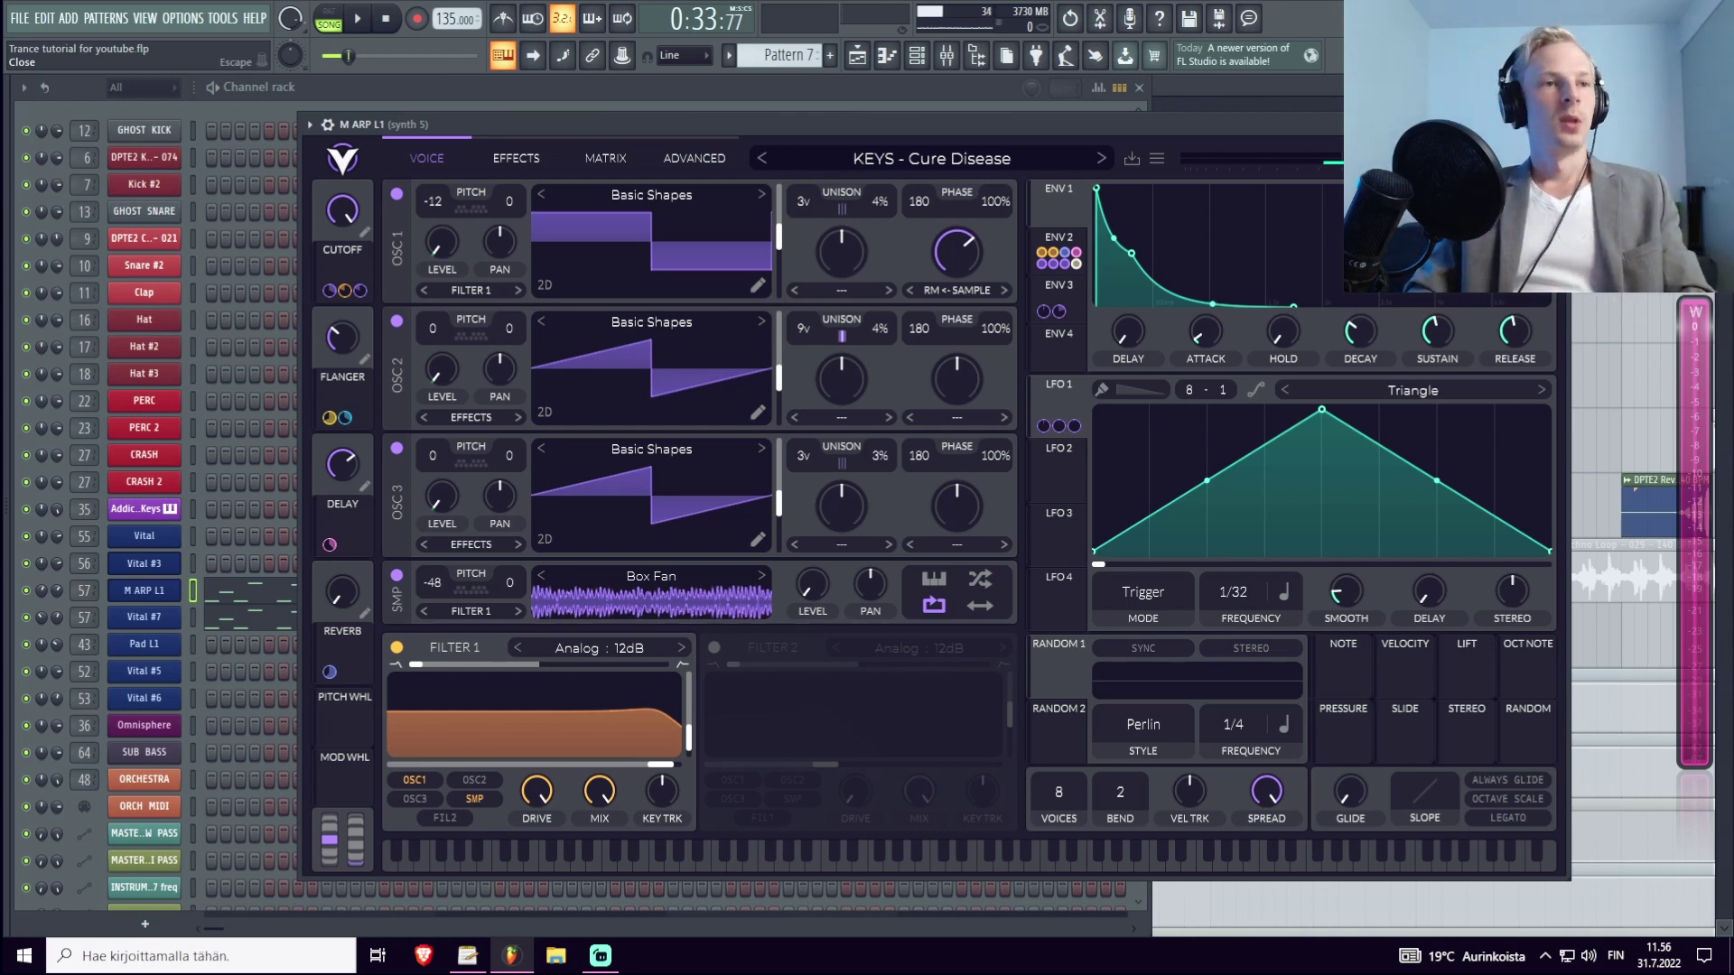
left_click(1560, 124)
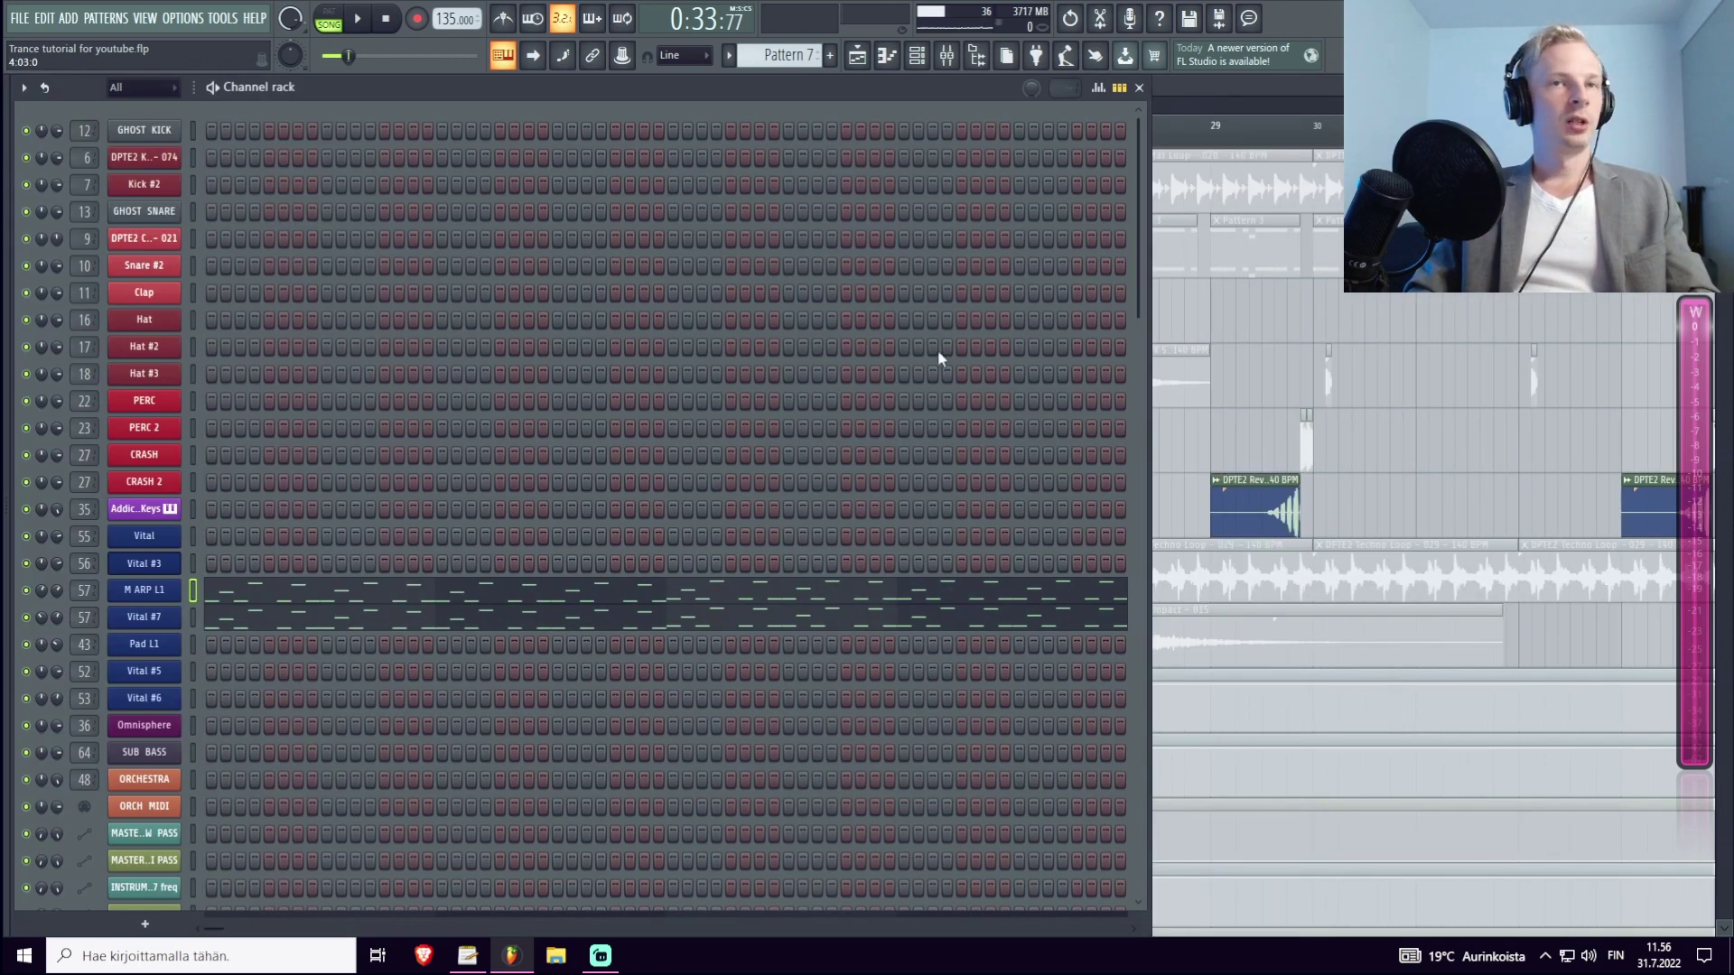
left_click(1204, 103)
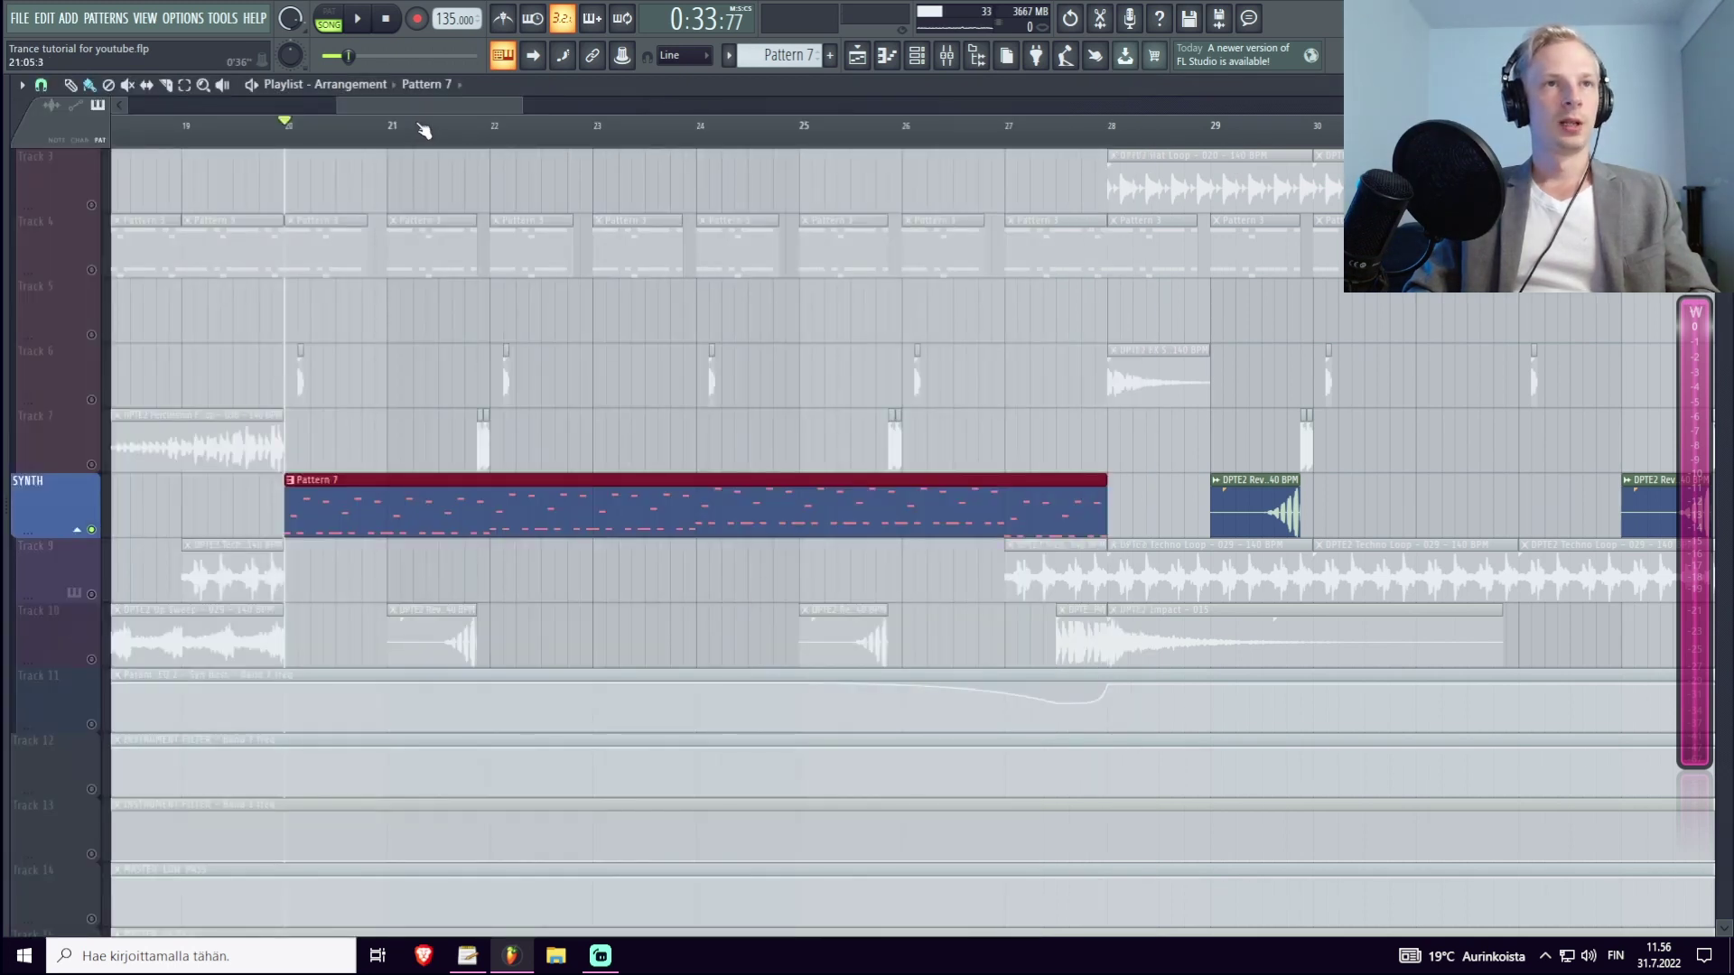
Play the soloed Pattern 7 clip from bar 20 with the M ARP L1 and Vital #7 synths sounding together.
scroll(479, 131, "up", 3)
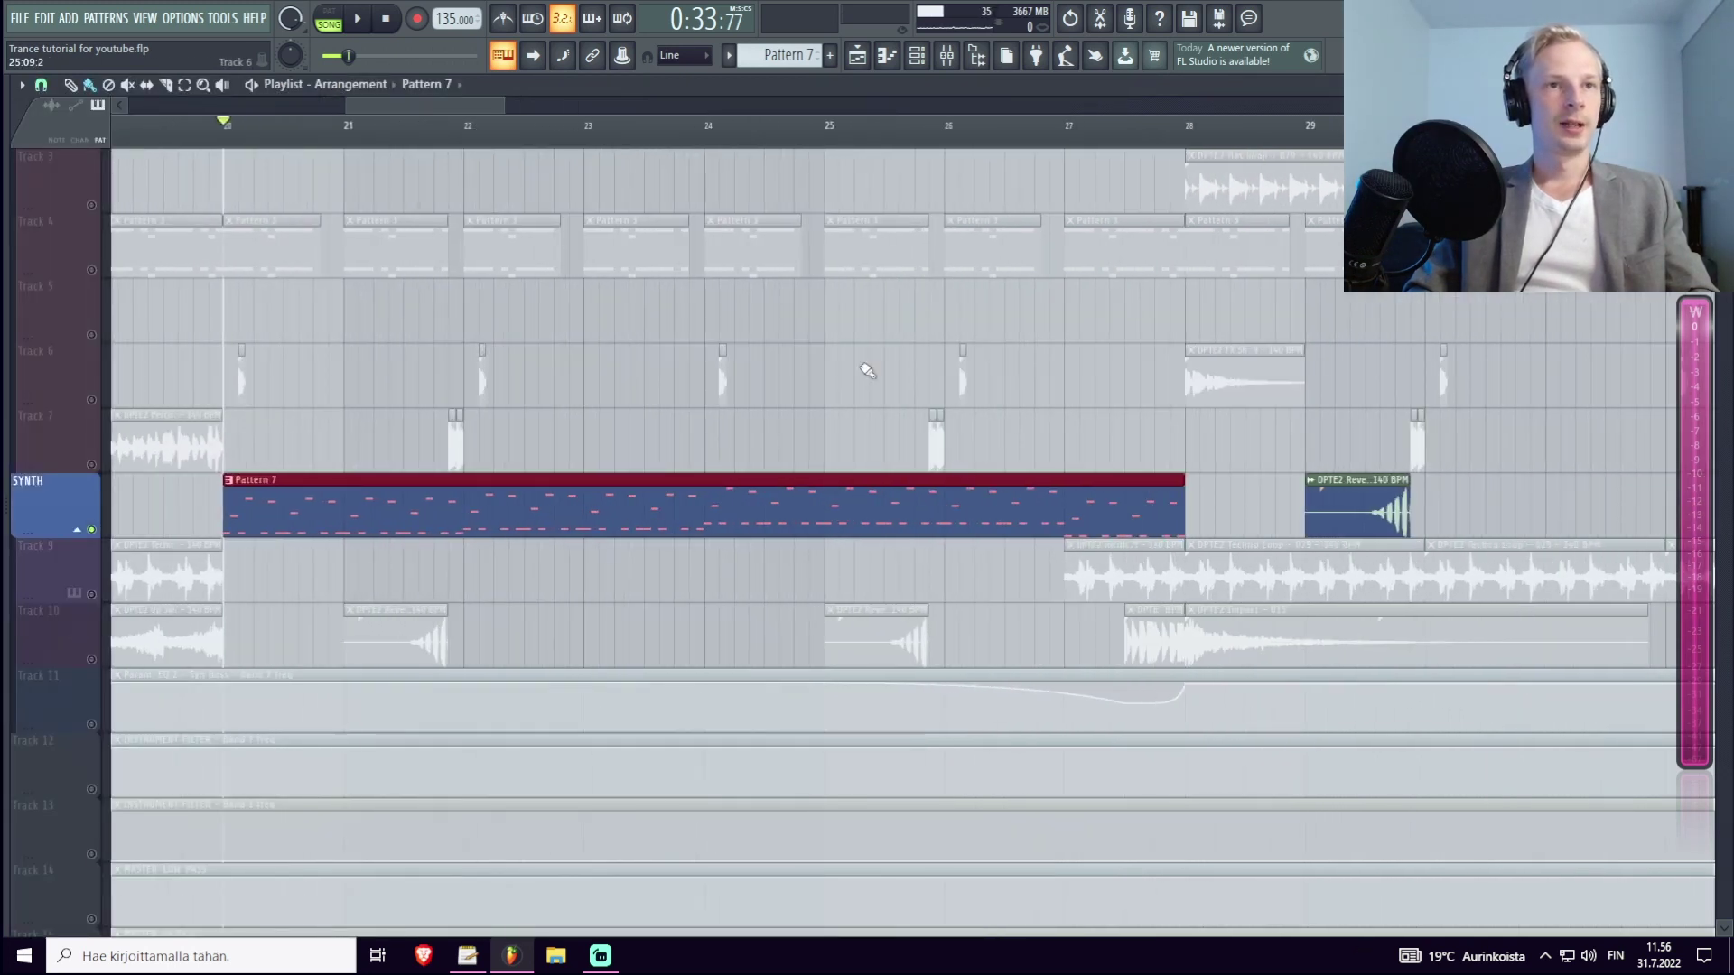
double_click(233, 493)
left_click(149, 590)
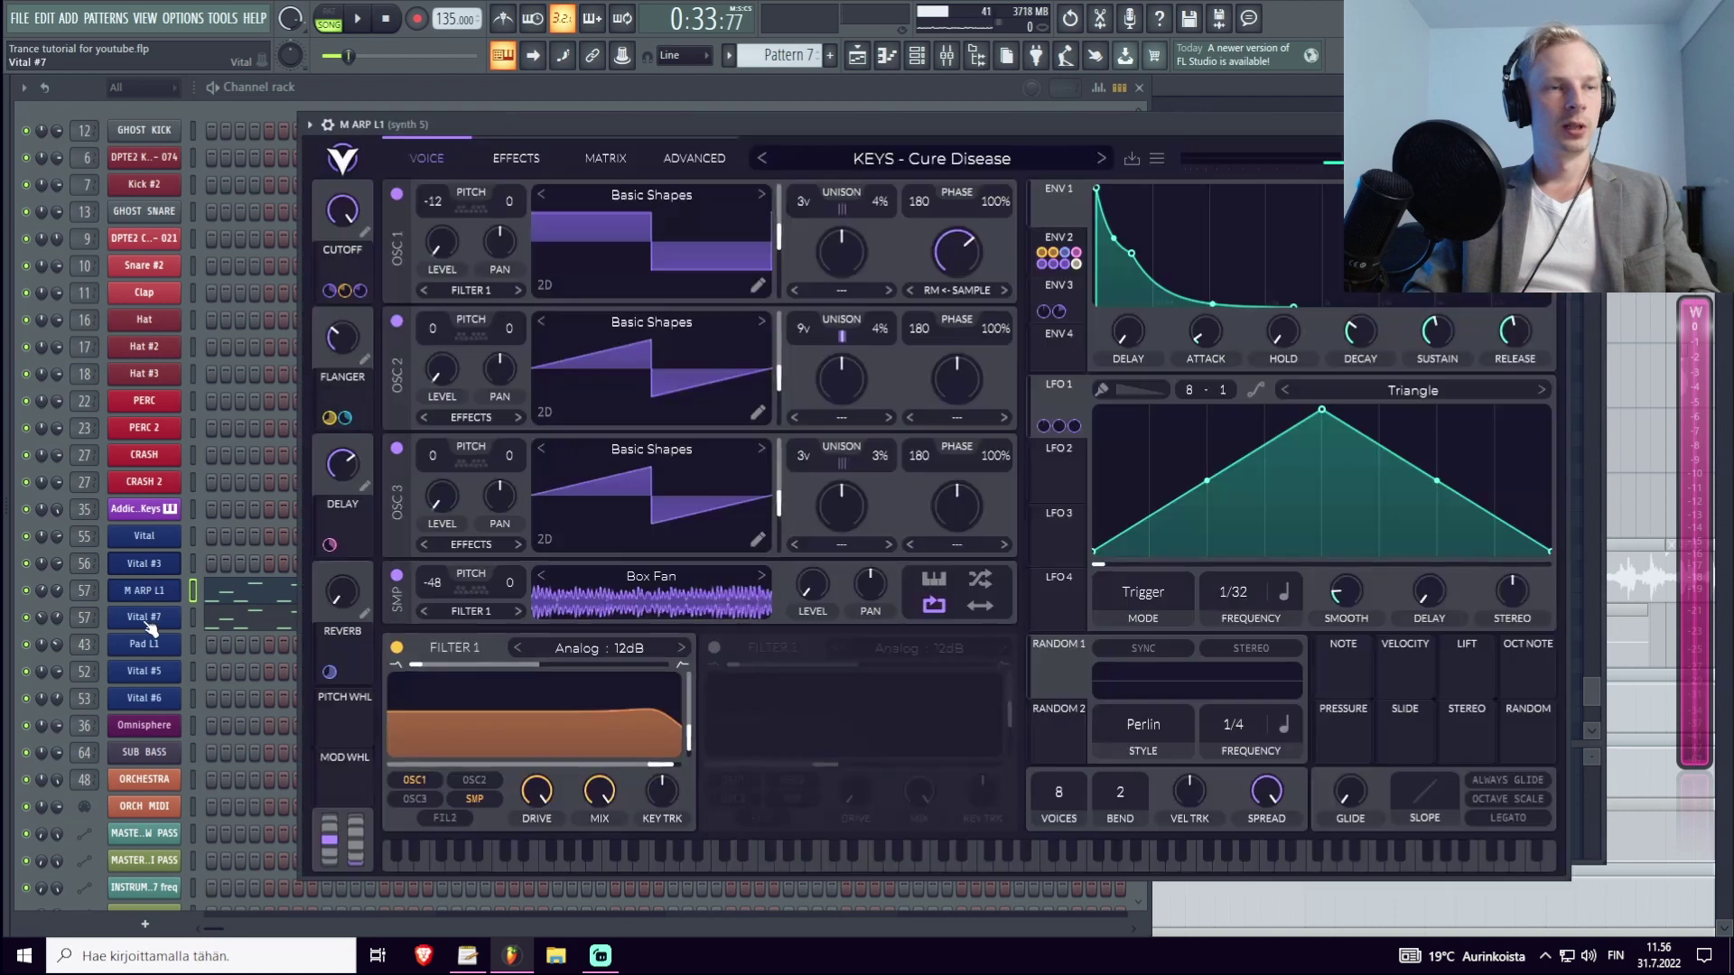
left_click_drag(947, 142, 963, 144)
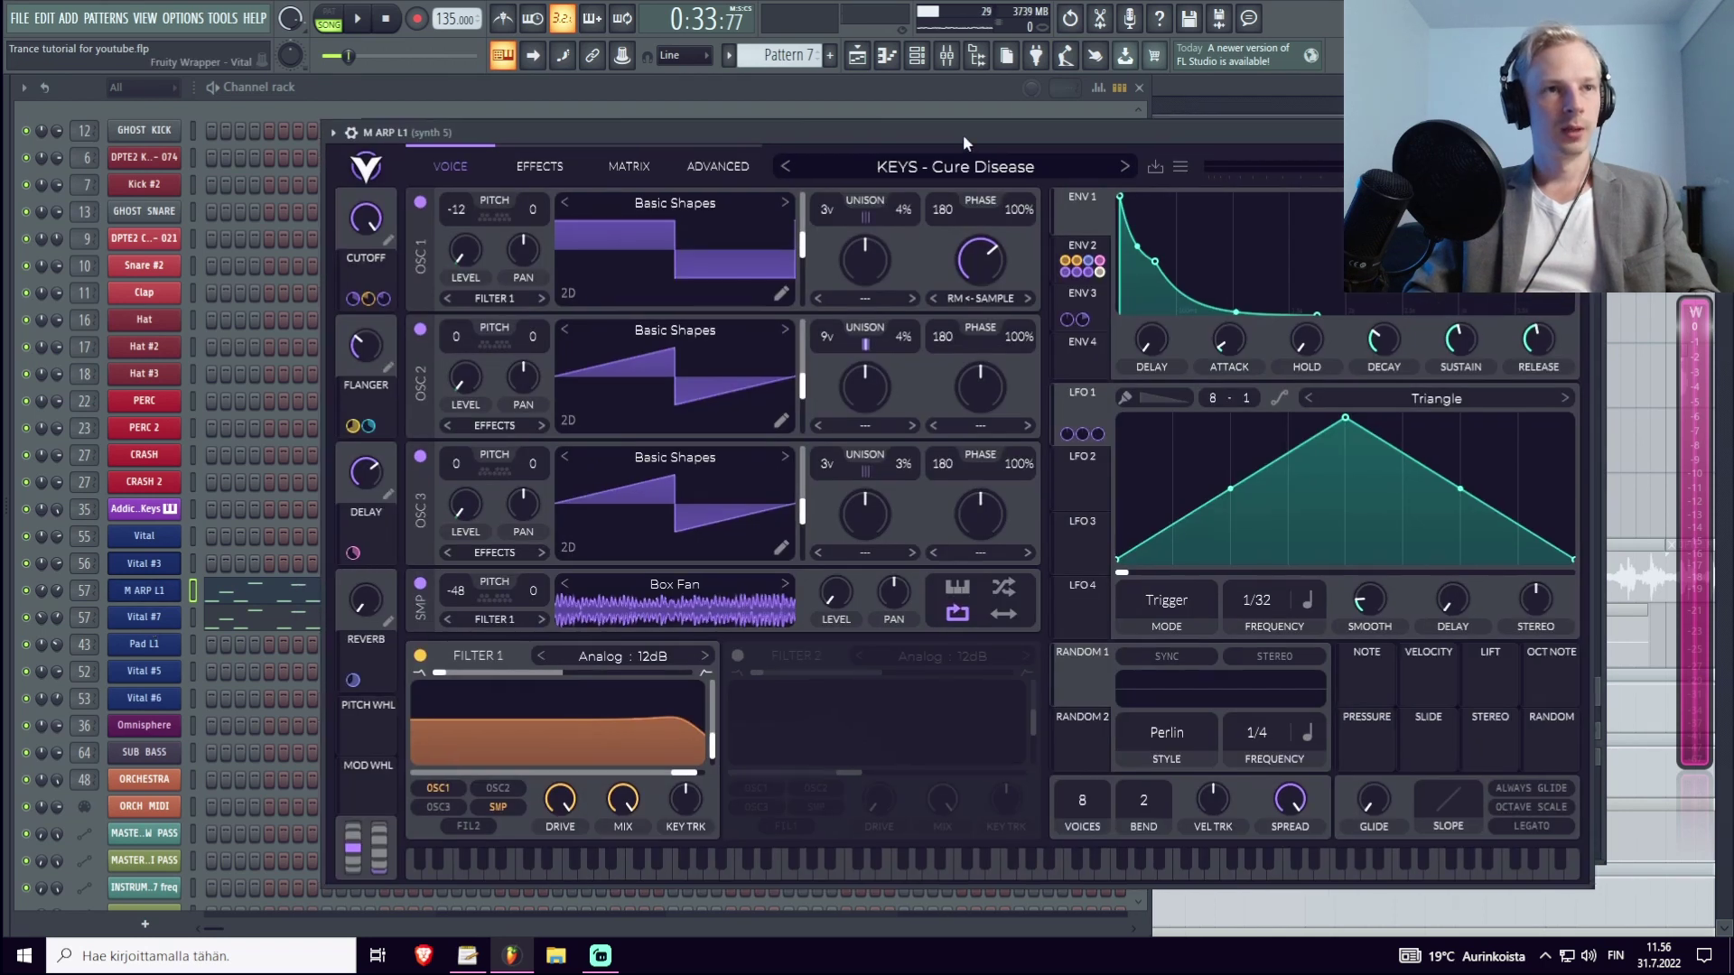
key("space")
key("F5")
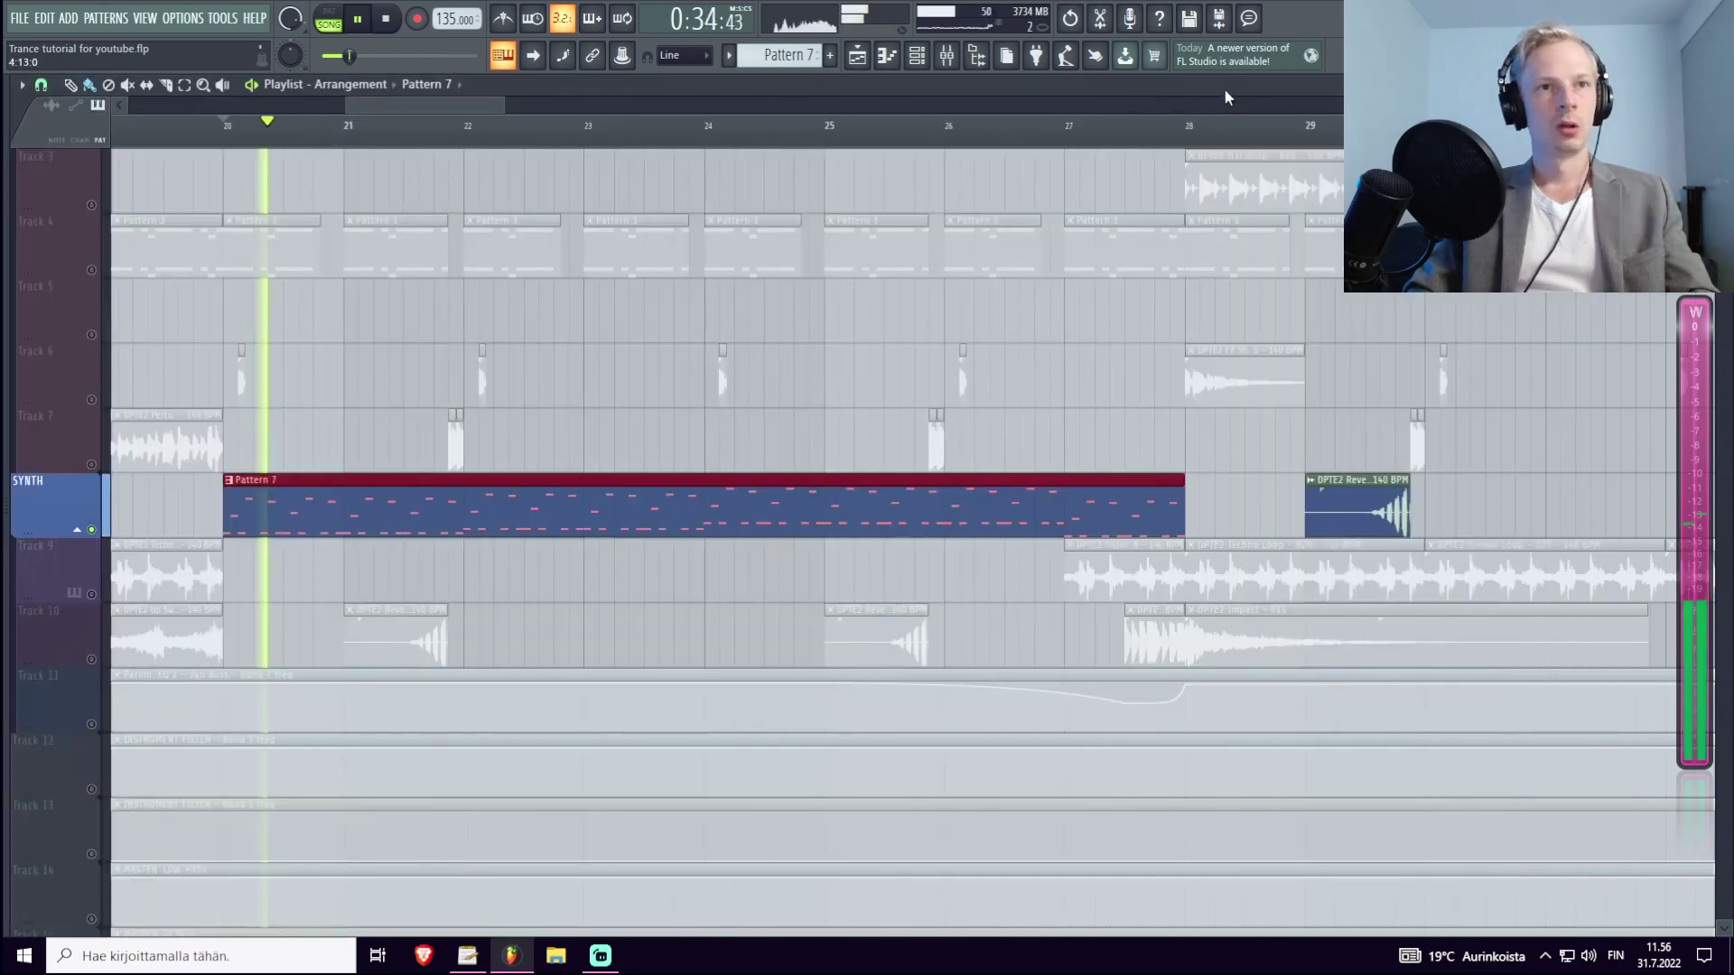
double_click(255, 502)
key("space")
Mute Vital #7 and audition M ARP L1 alone while sweeping its Cutoff macro.
left_click(26, 591)
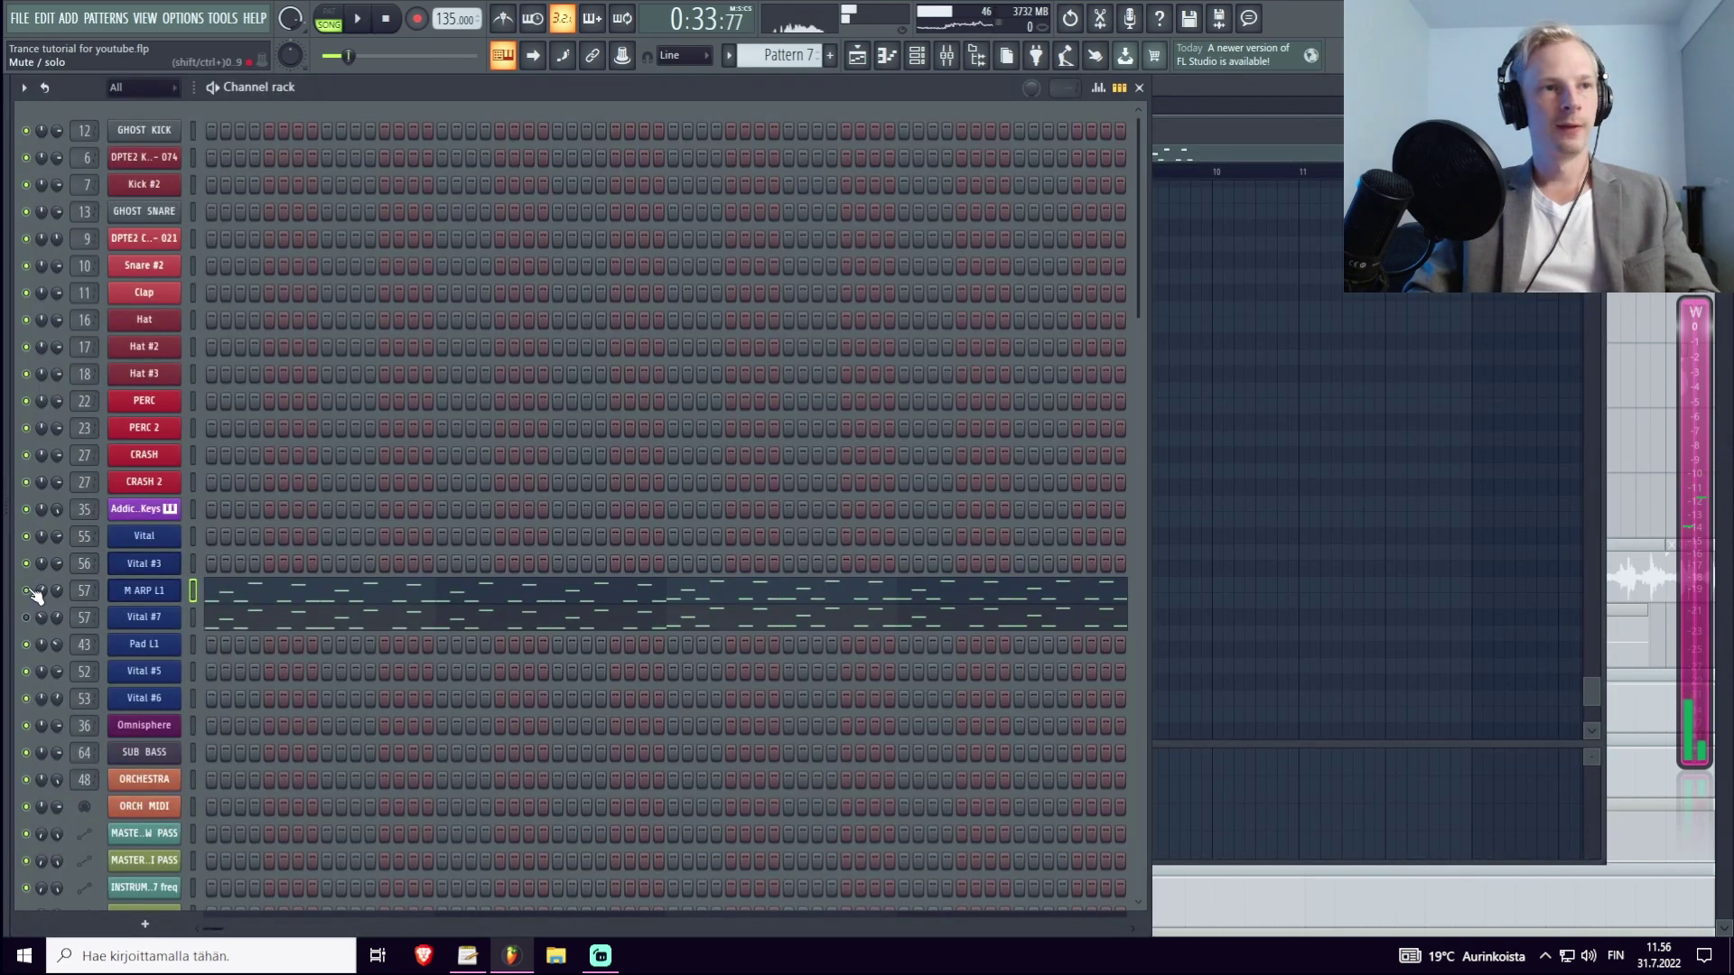
left_click(156, 592)
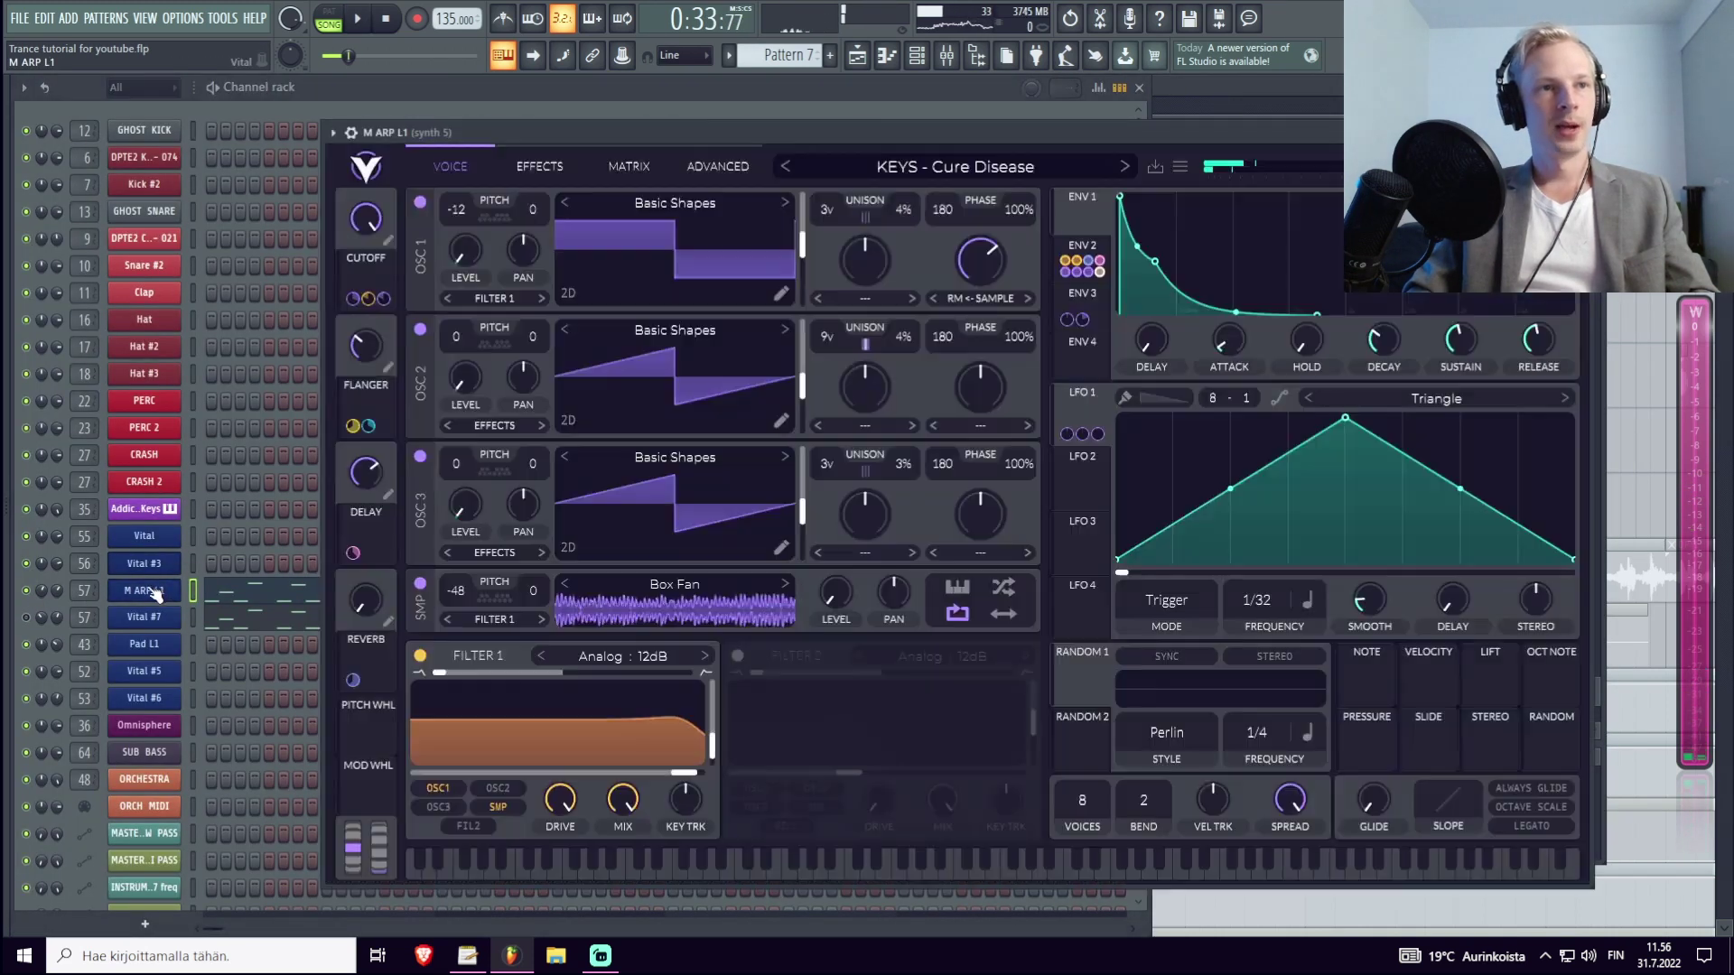
key("space")
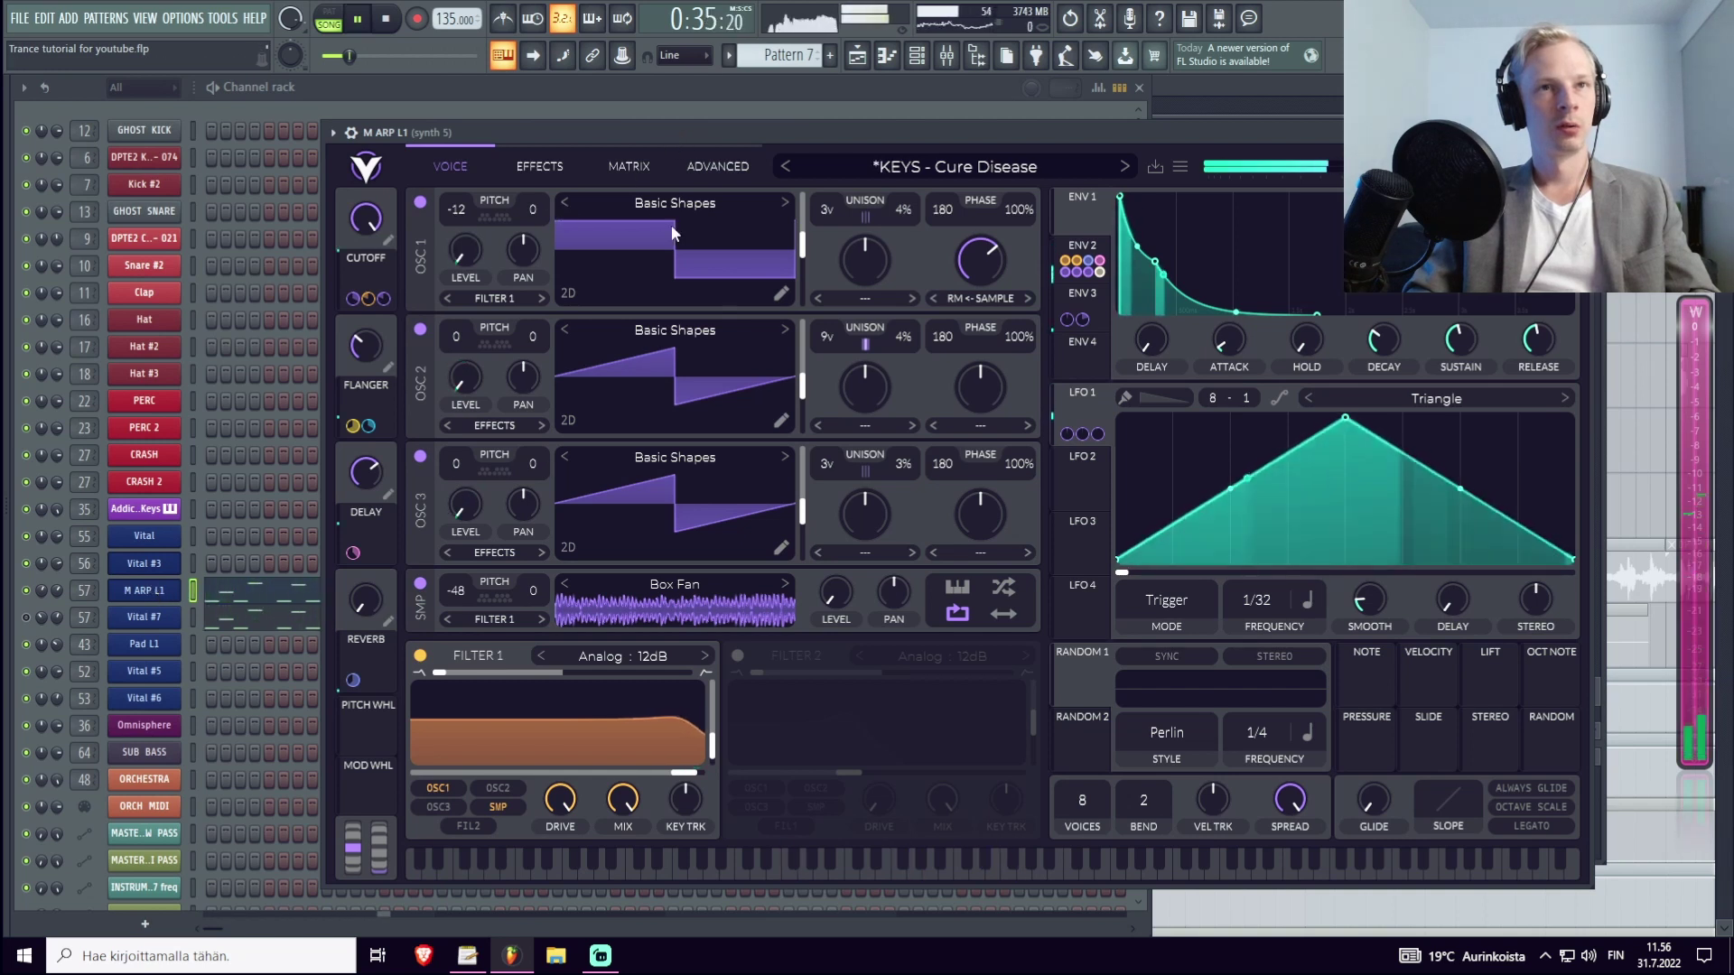
left_click_drag(366, 218, 332, 282)
key("space")
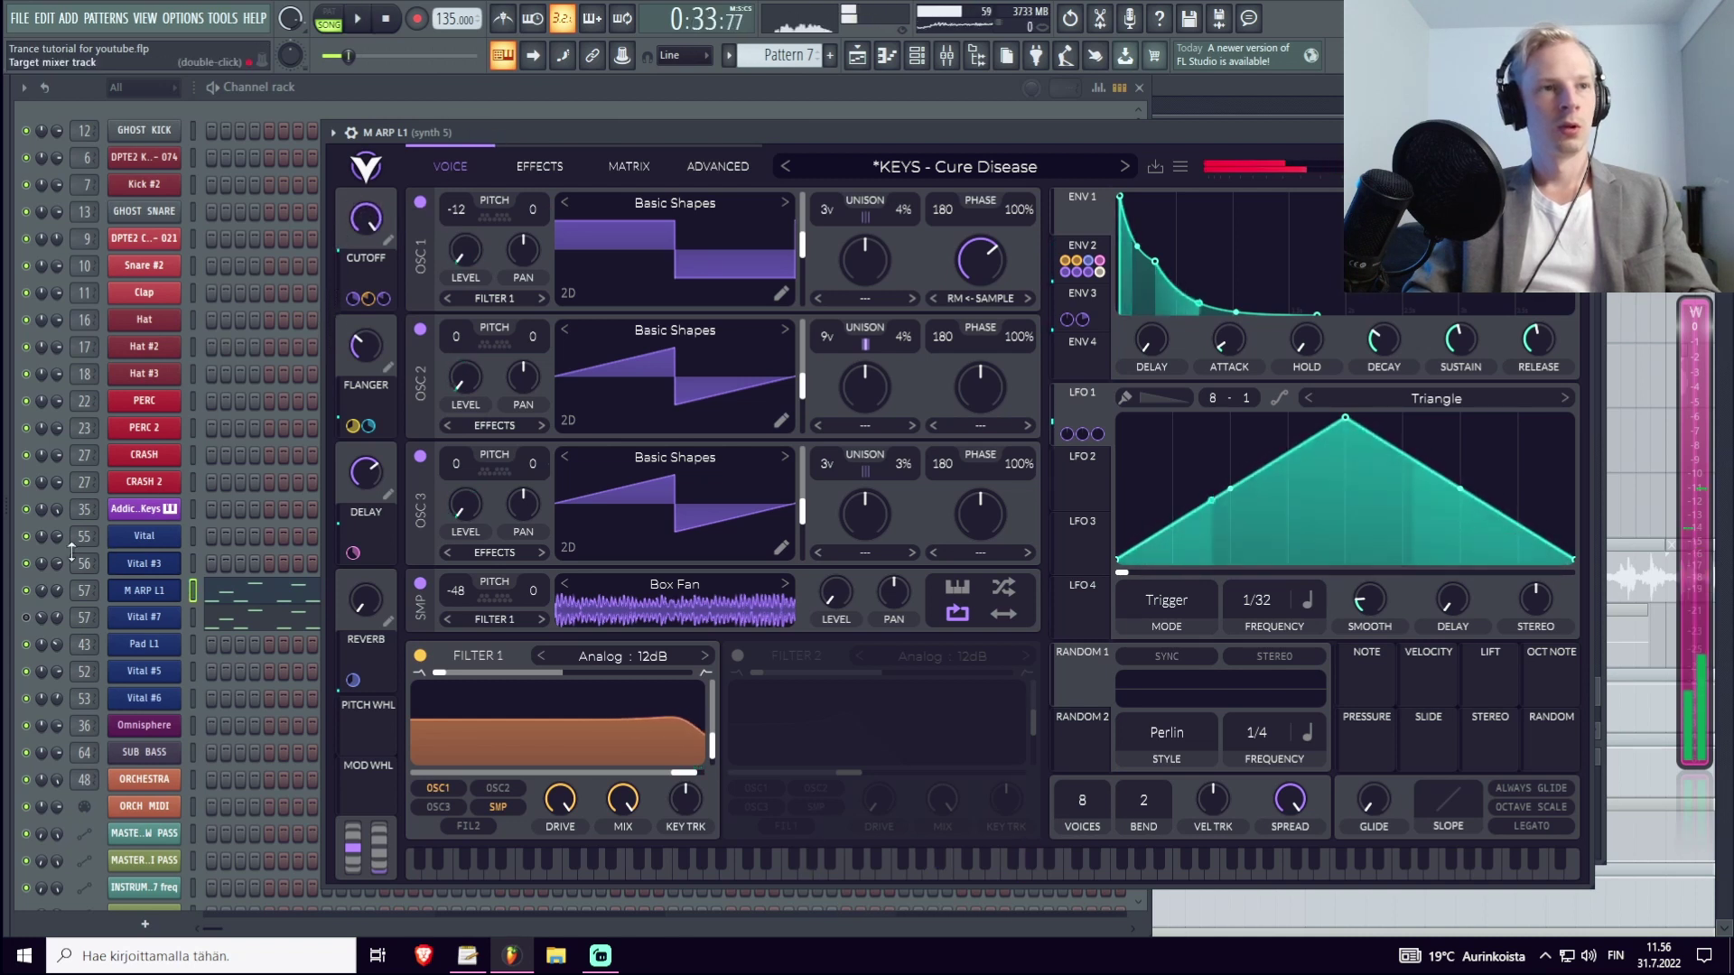
Audition Vital #7 alone with M ARP L1 muted while sweeping its Cutoff macro, and restore all tracks in the playlist.
left_click(28, 591)
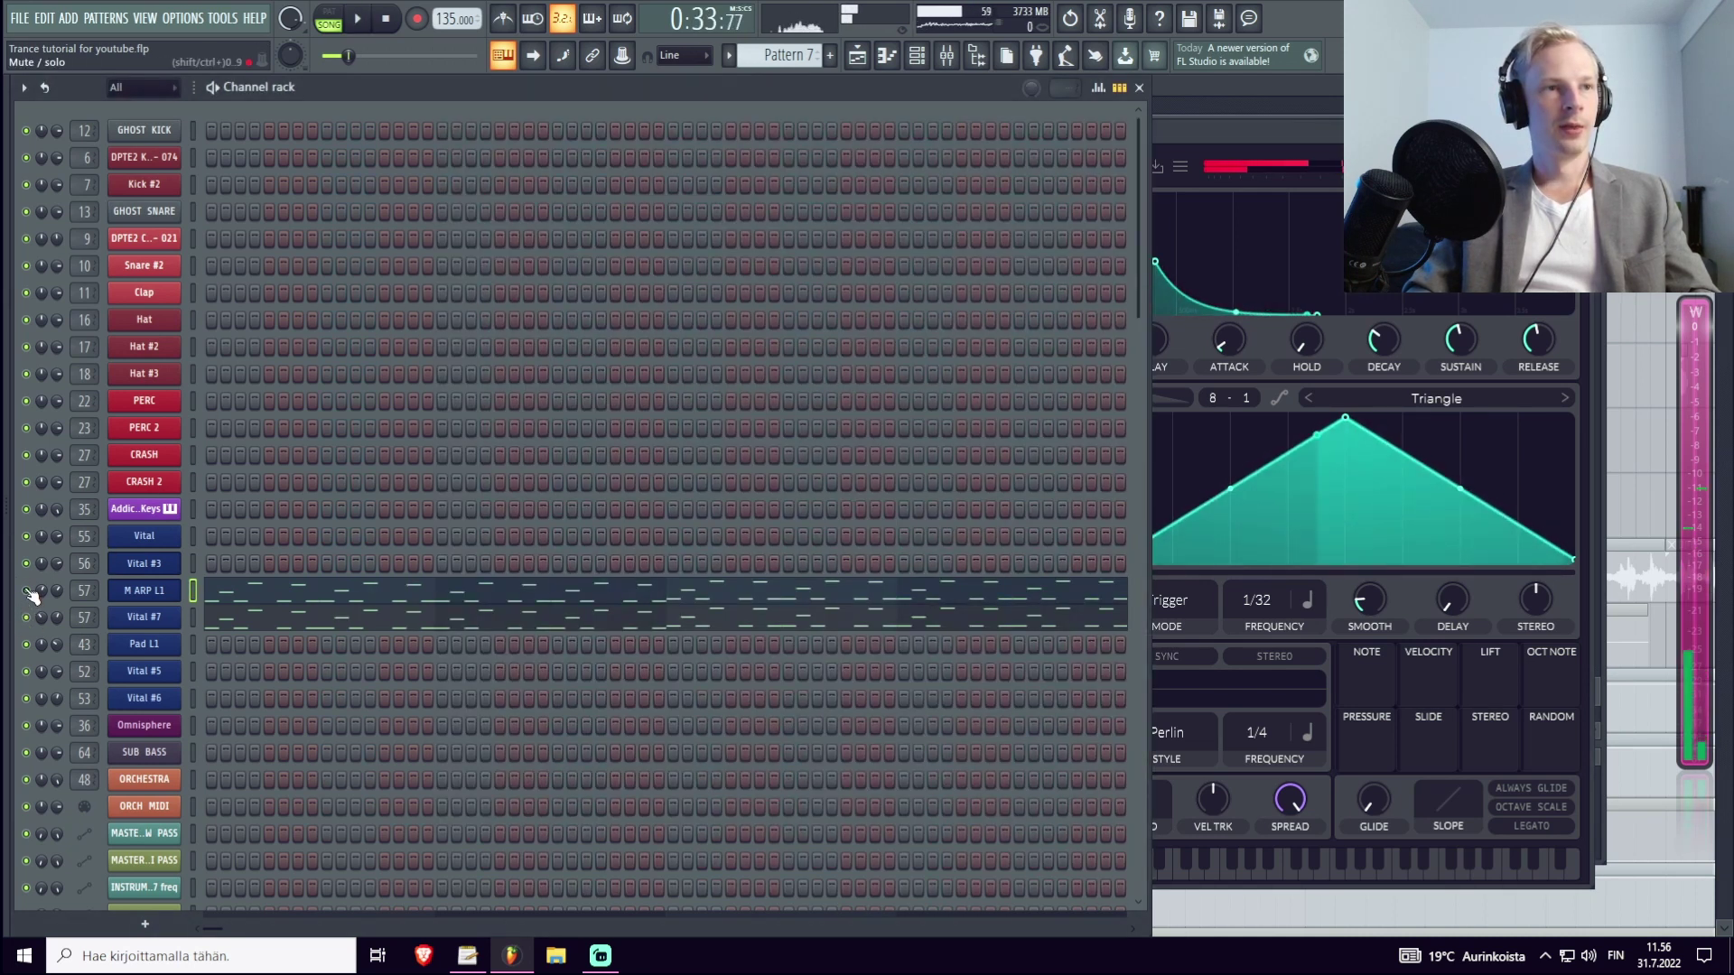
left_click(146, 619)
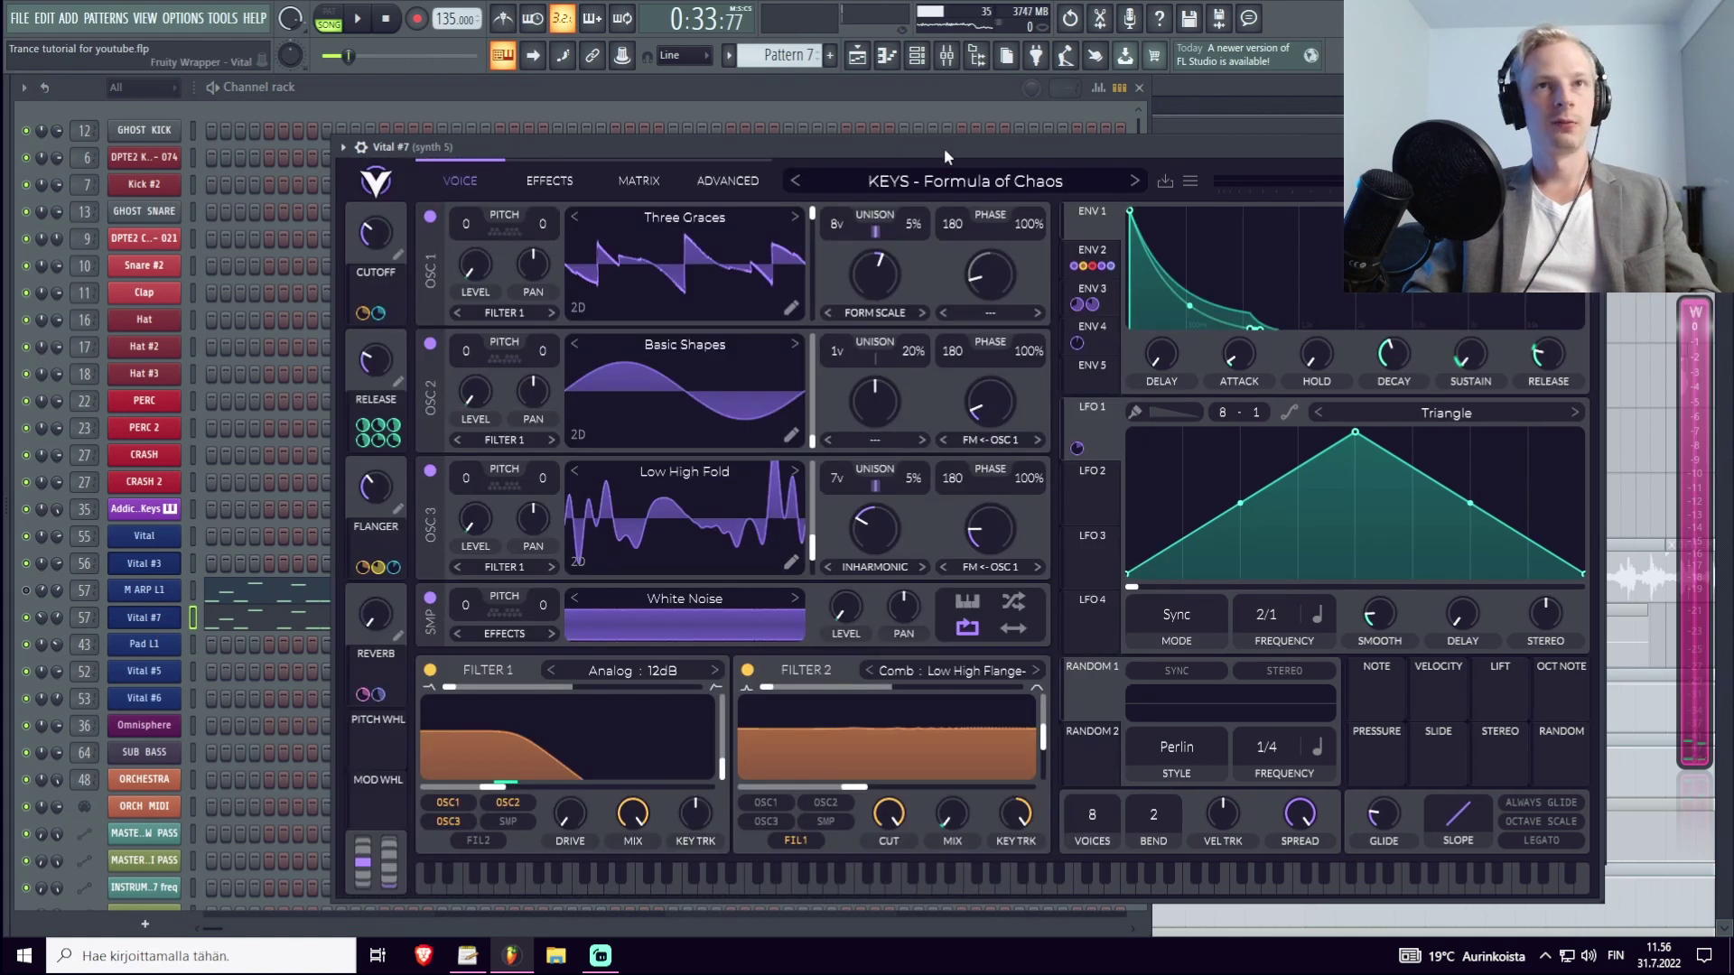
left_click_drag(560, 146, 543, 151)
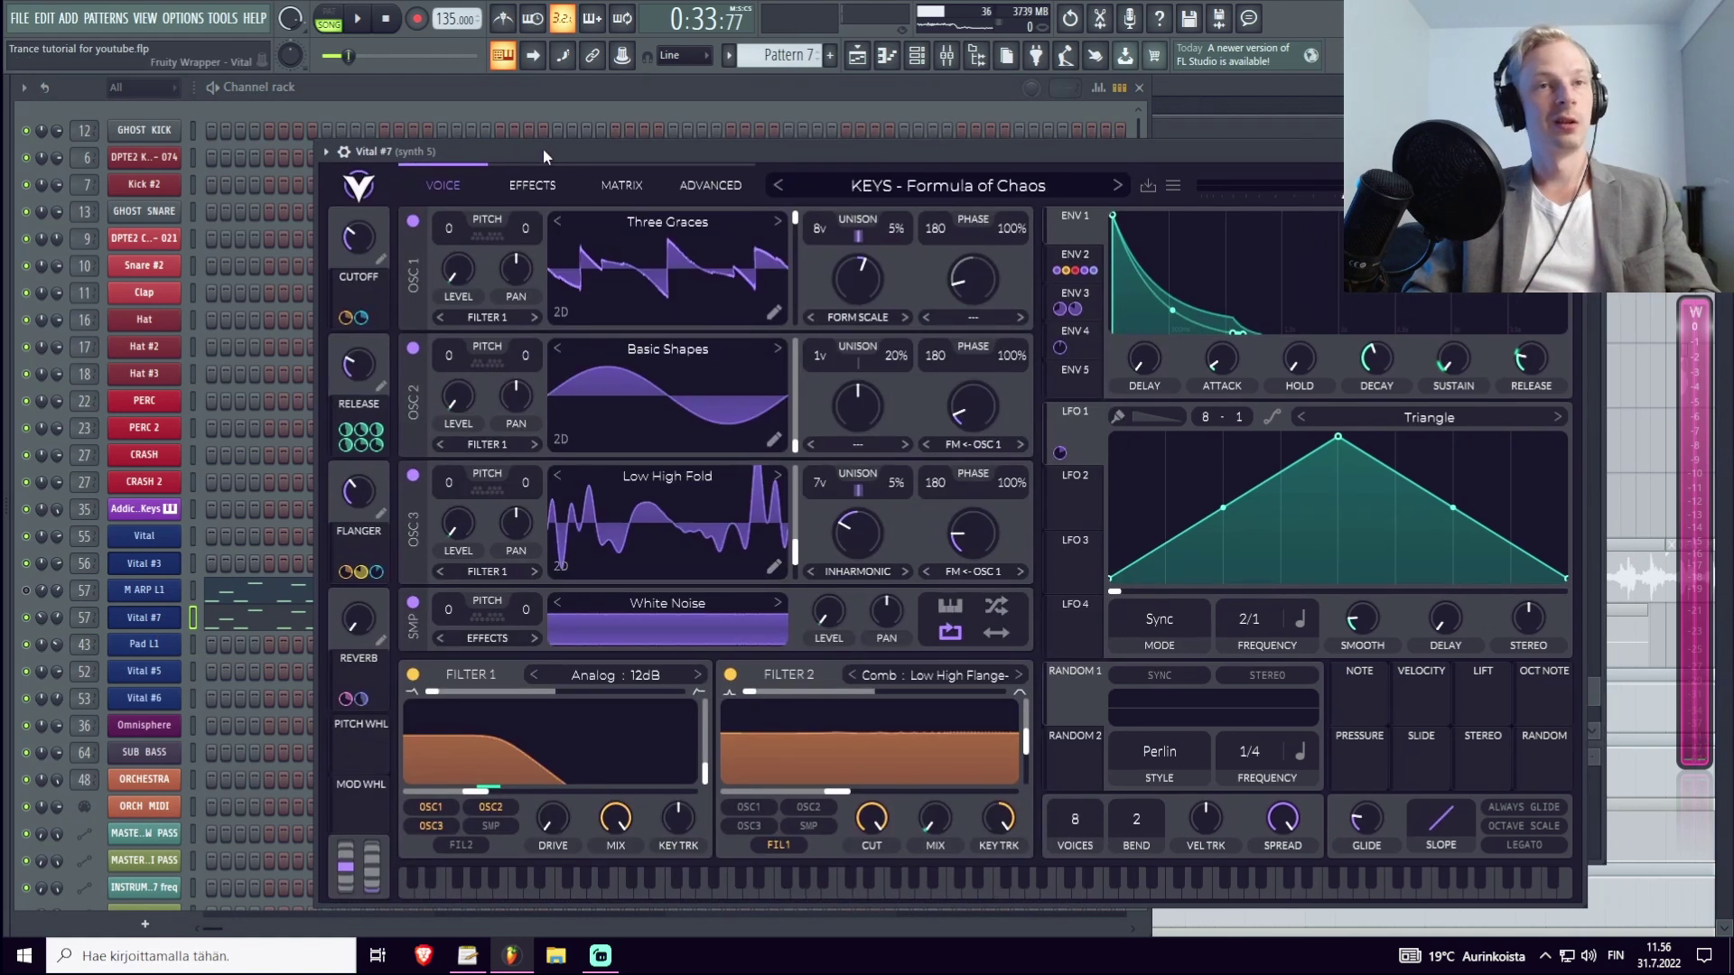
key("space")
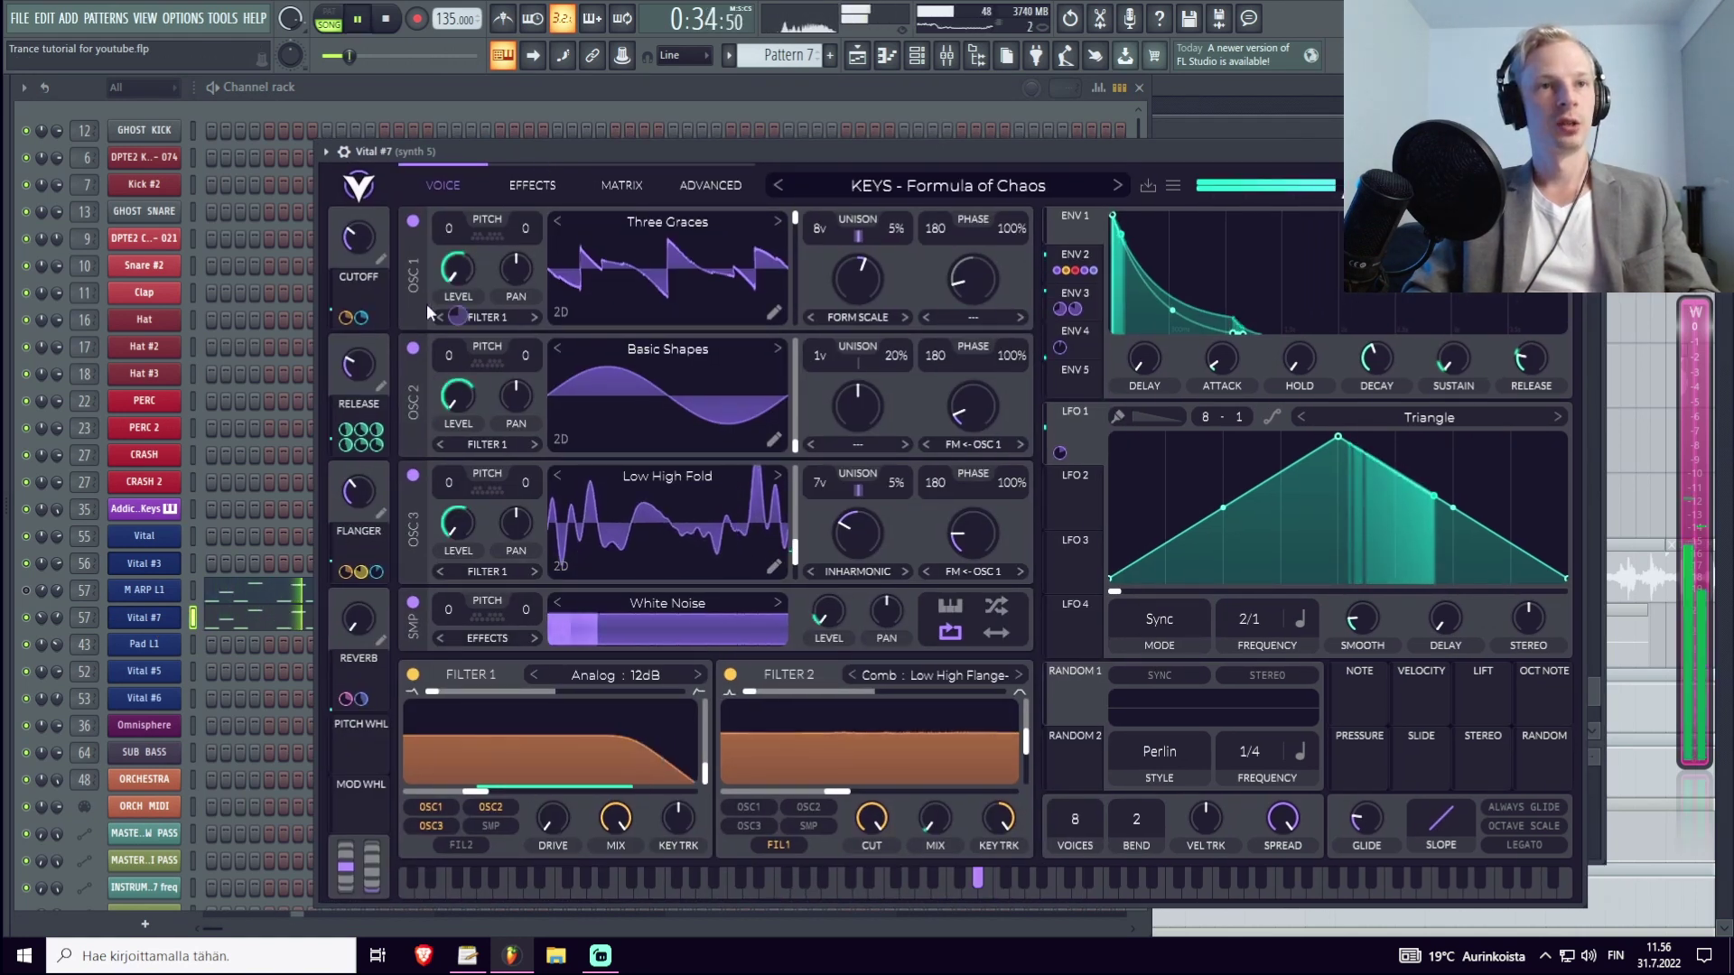
left_click_drag(358, 261, 398, 203)
key("space")
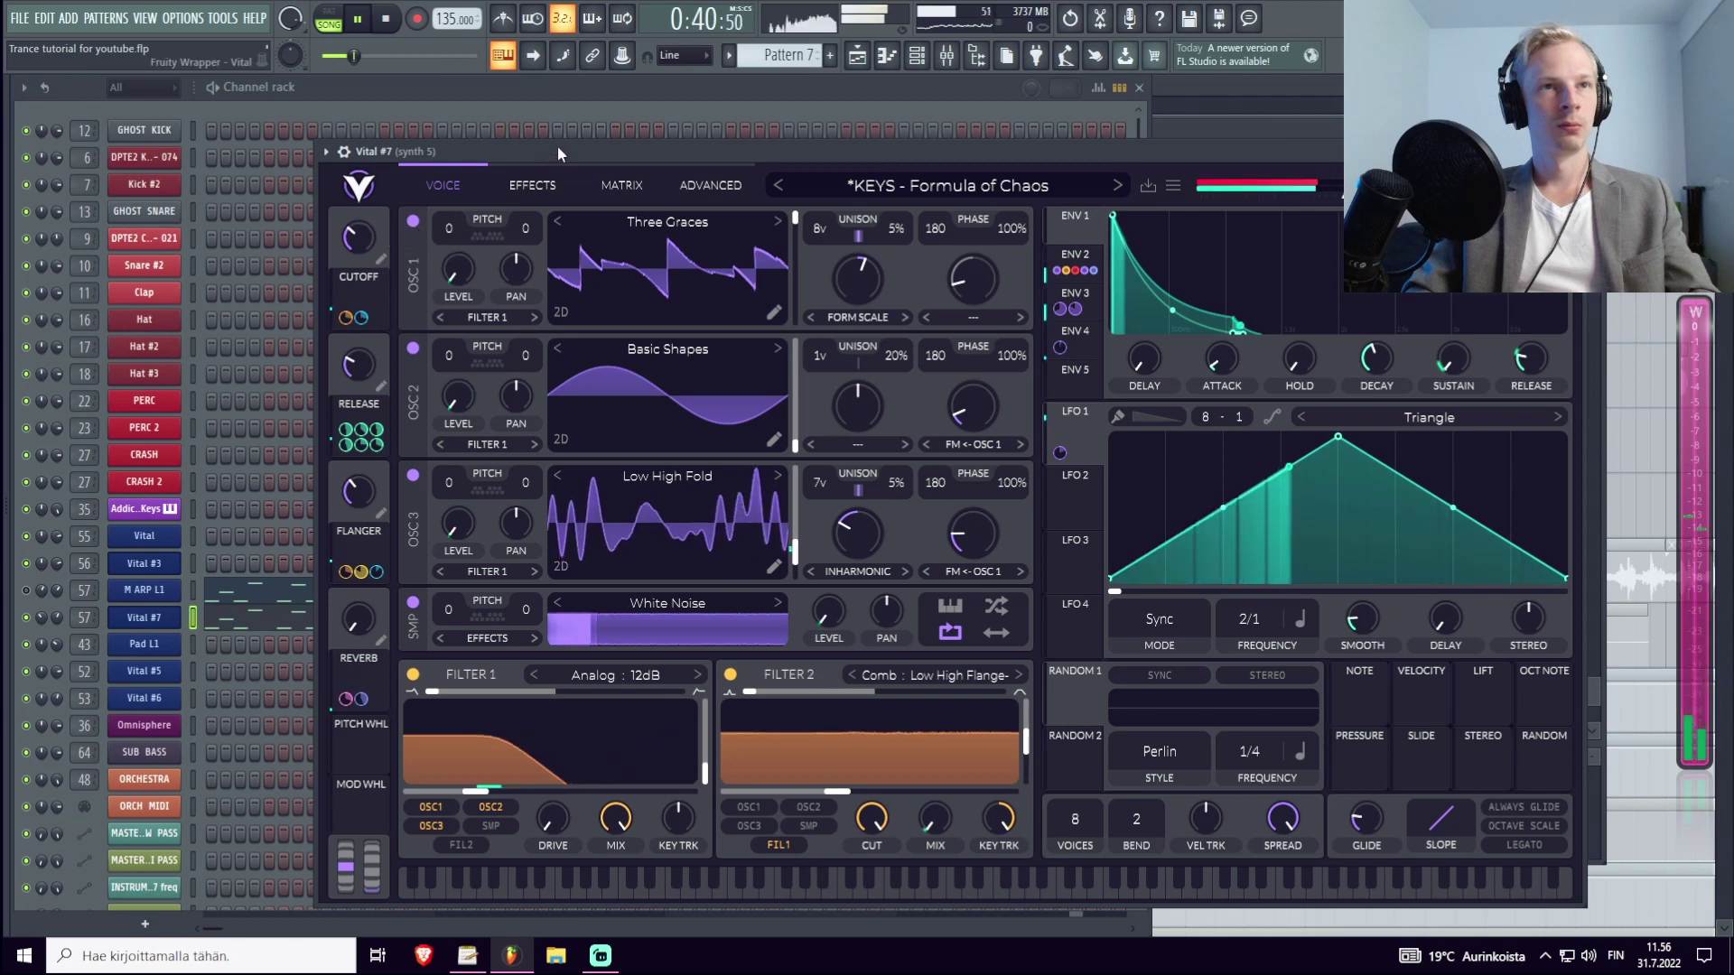
left_click(30, 600)
key("F5")
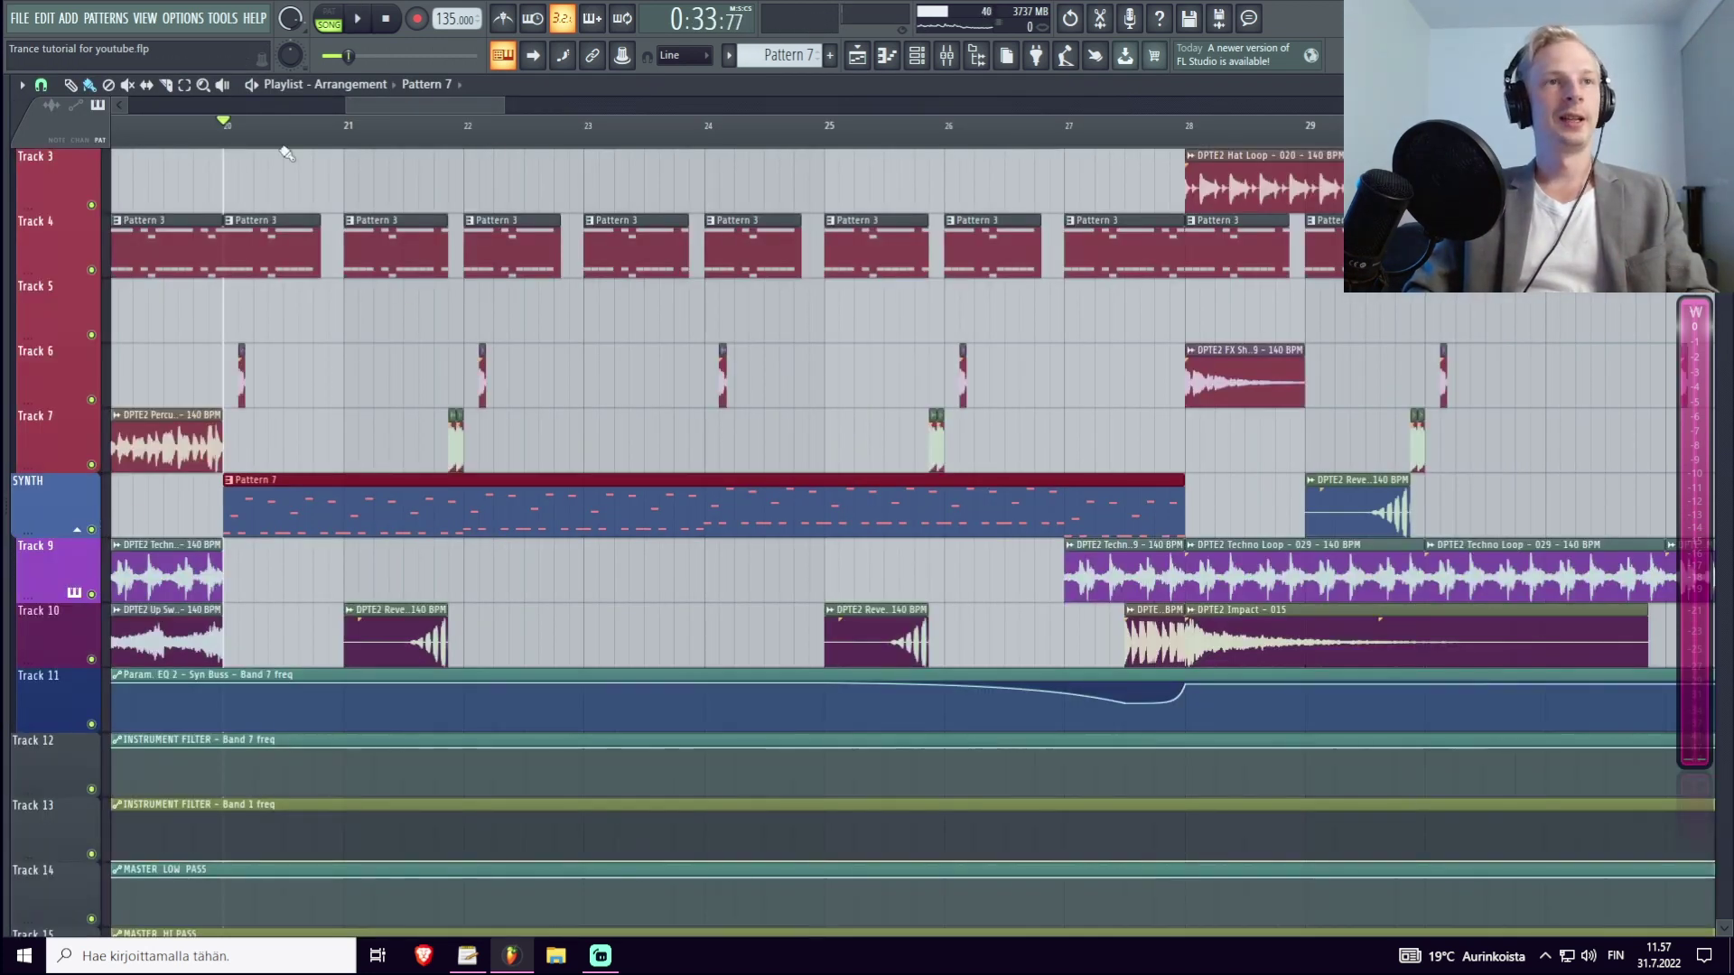
Play the full arrangement with all tracks enabled, starting just before bar 20.
scroll(466, 450, "up", 1)
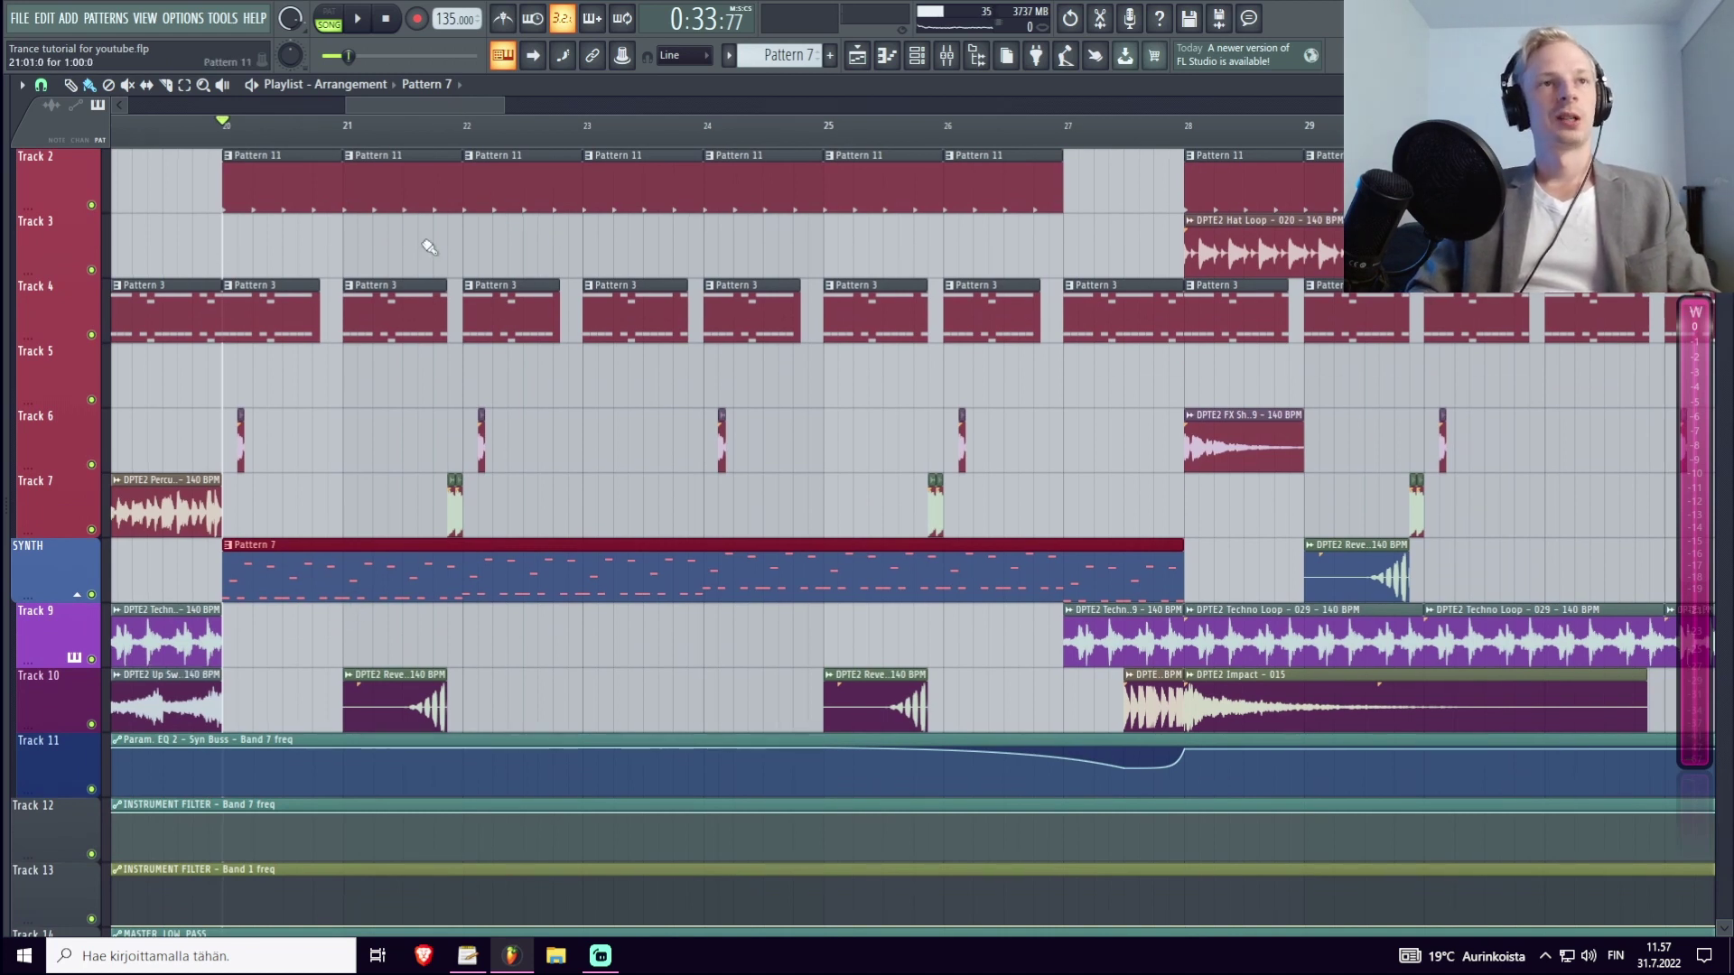
scroll(252, 263, "up", 1)
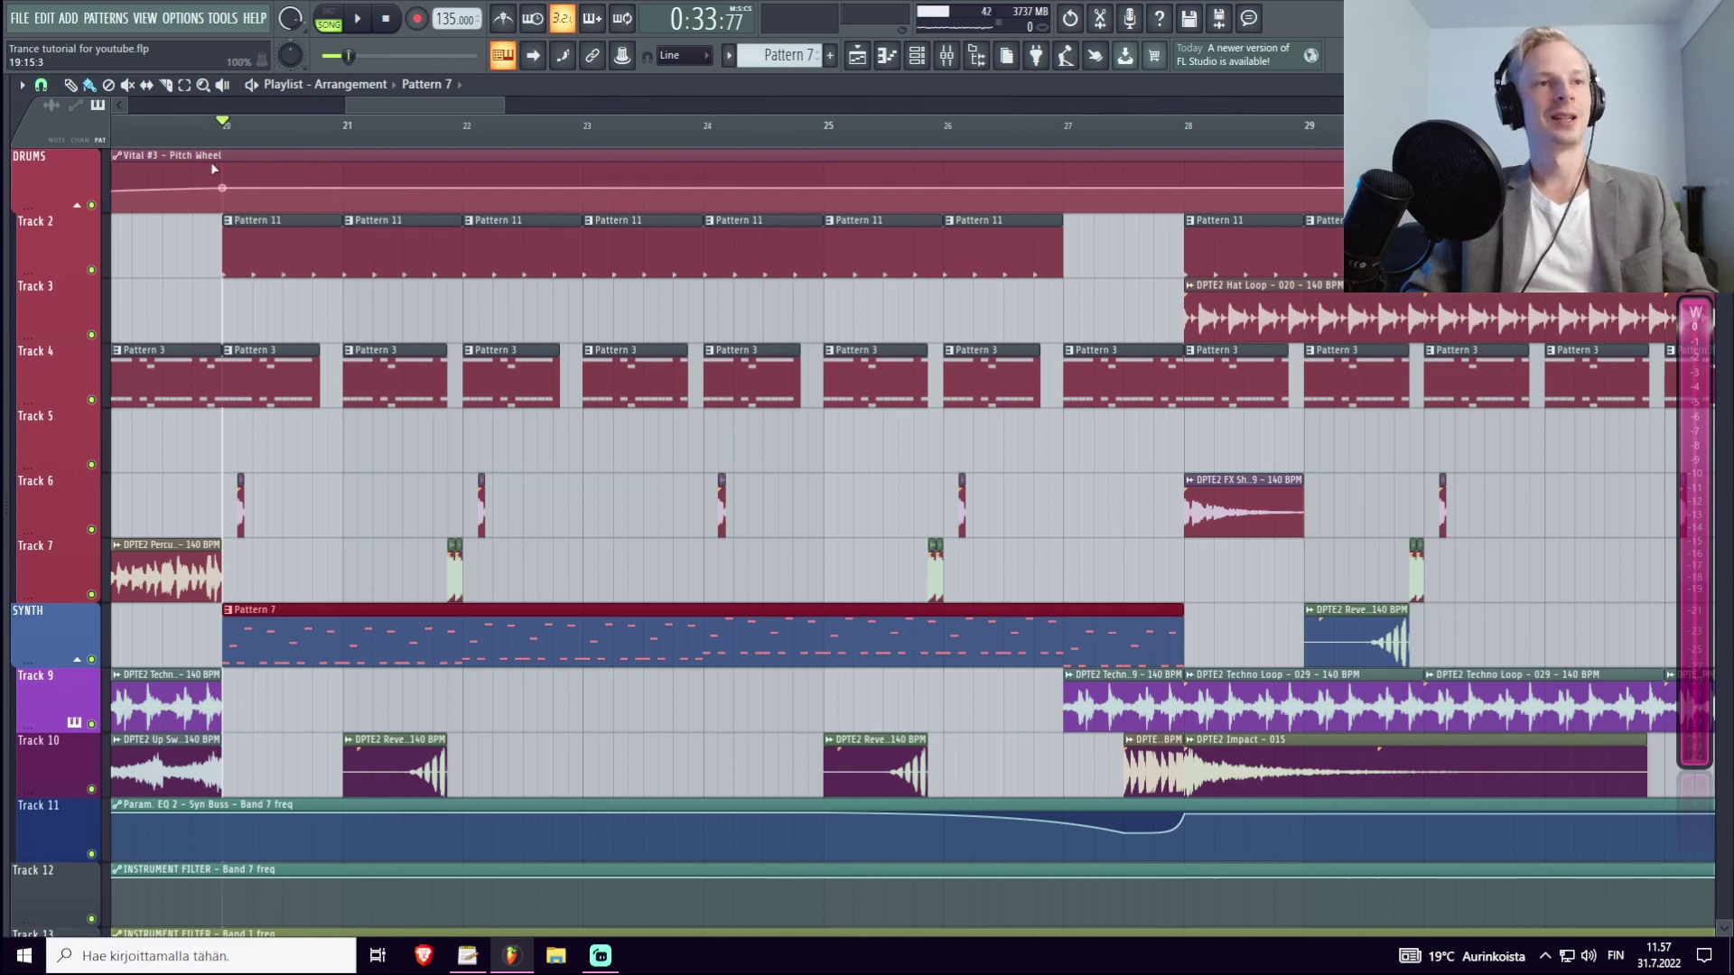
left_click(161, 124)
key("space")
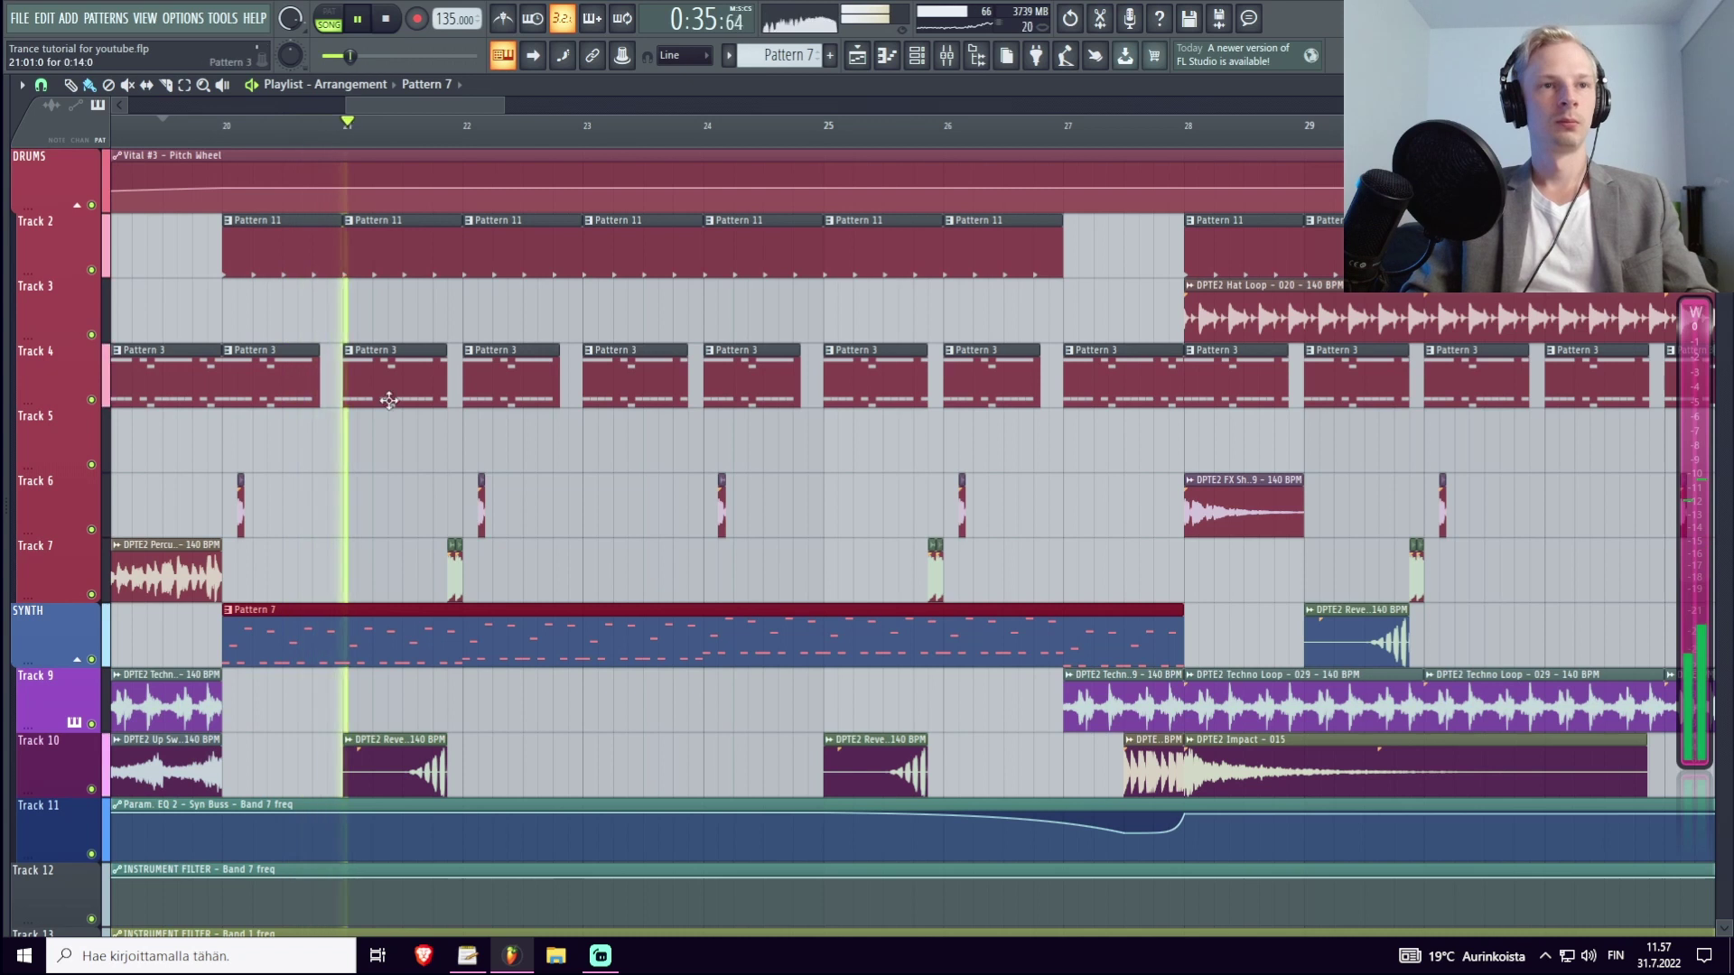
key("space")
Mute the Vital #7 channel and reset the Vital synth on M ARP L1 to its initial preset.
key("F6")
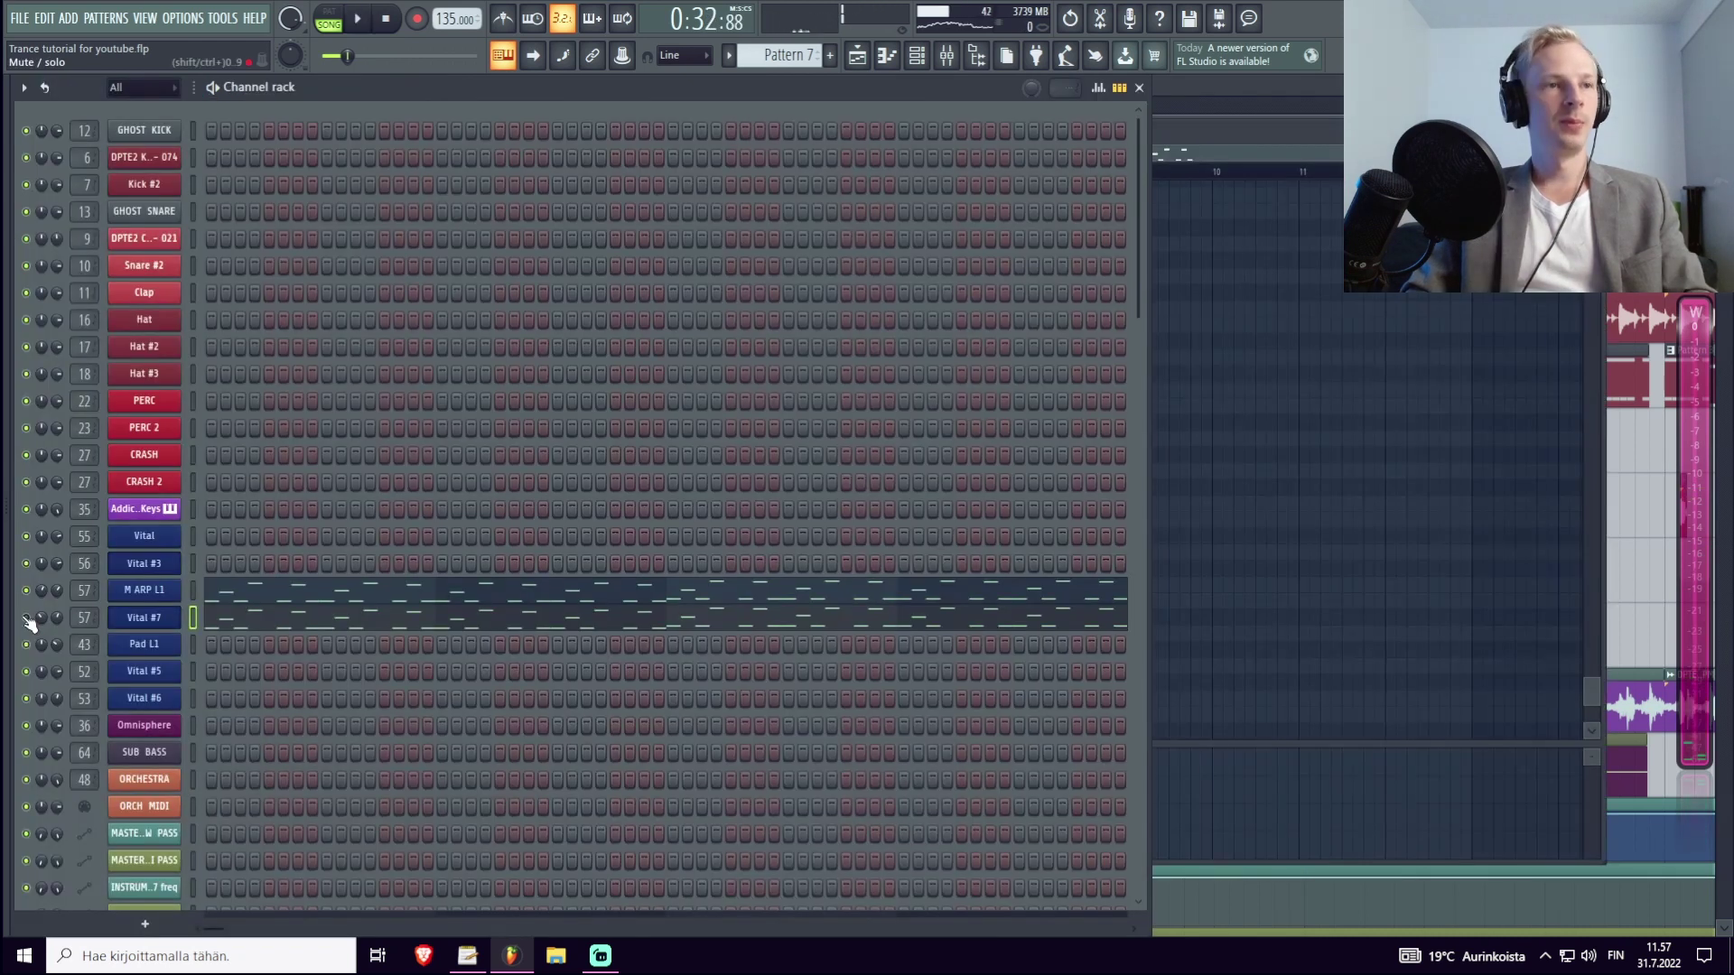
left_click(26, 618)
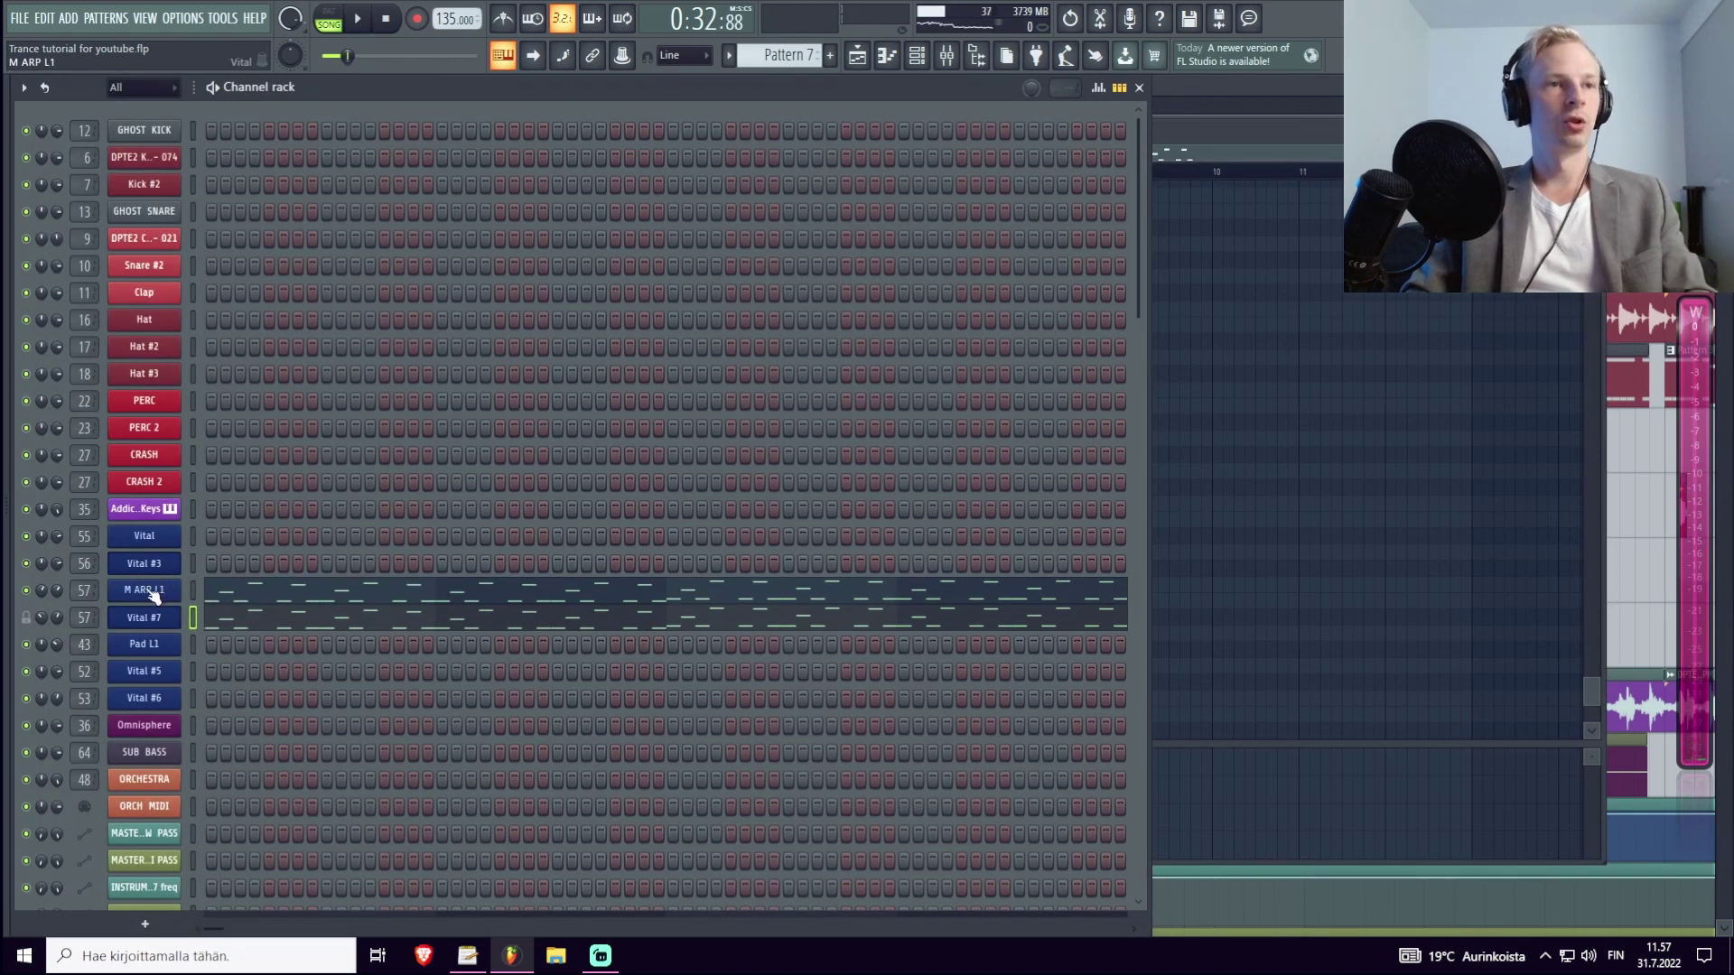
left_click(148, 593)
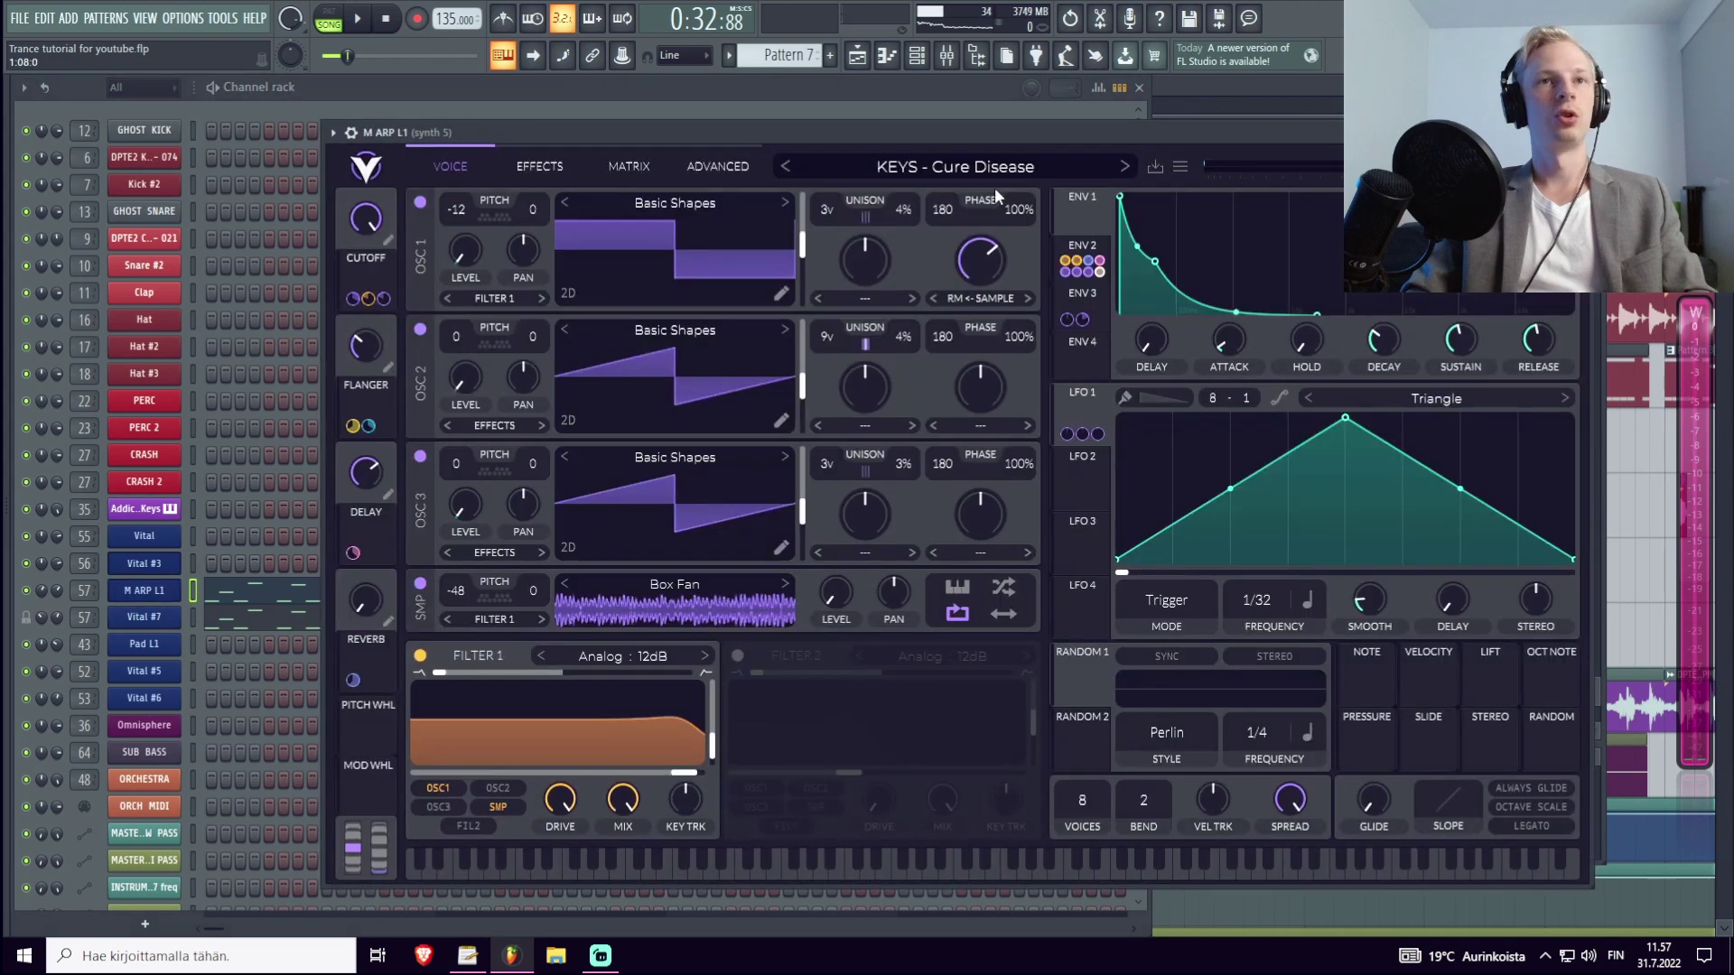
left_click(1154, 167)
left_click(887, 665)
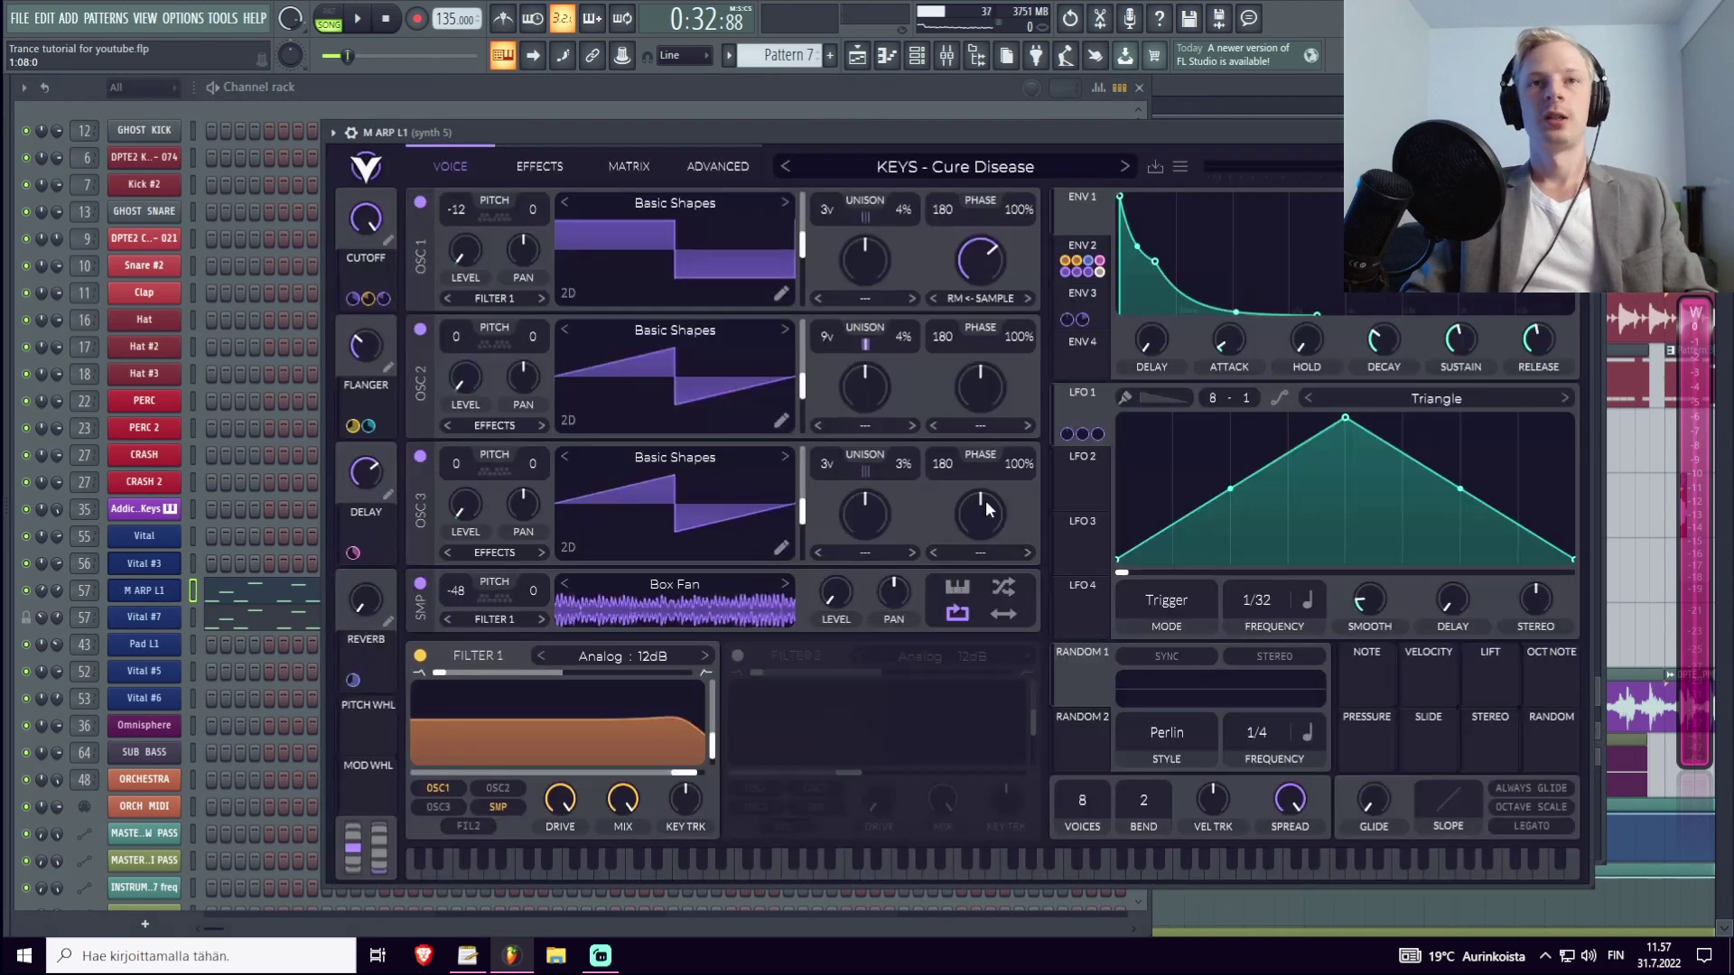
left_click(1178, 166)
left_click(1145, 347)
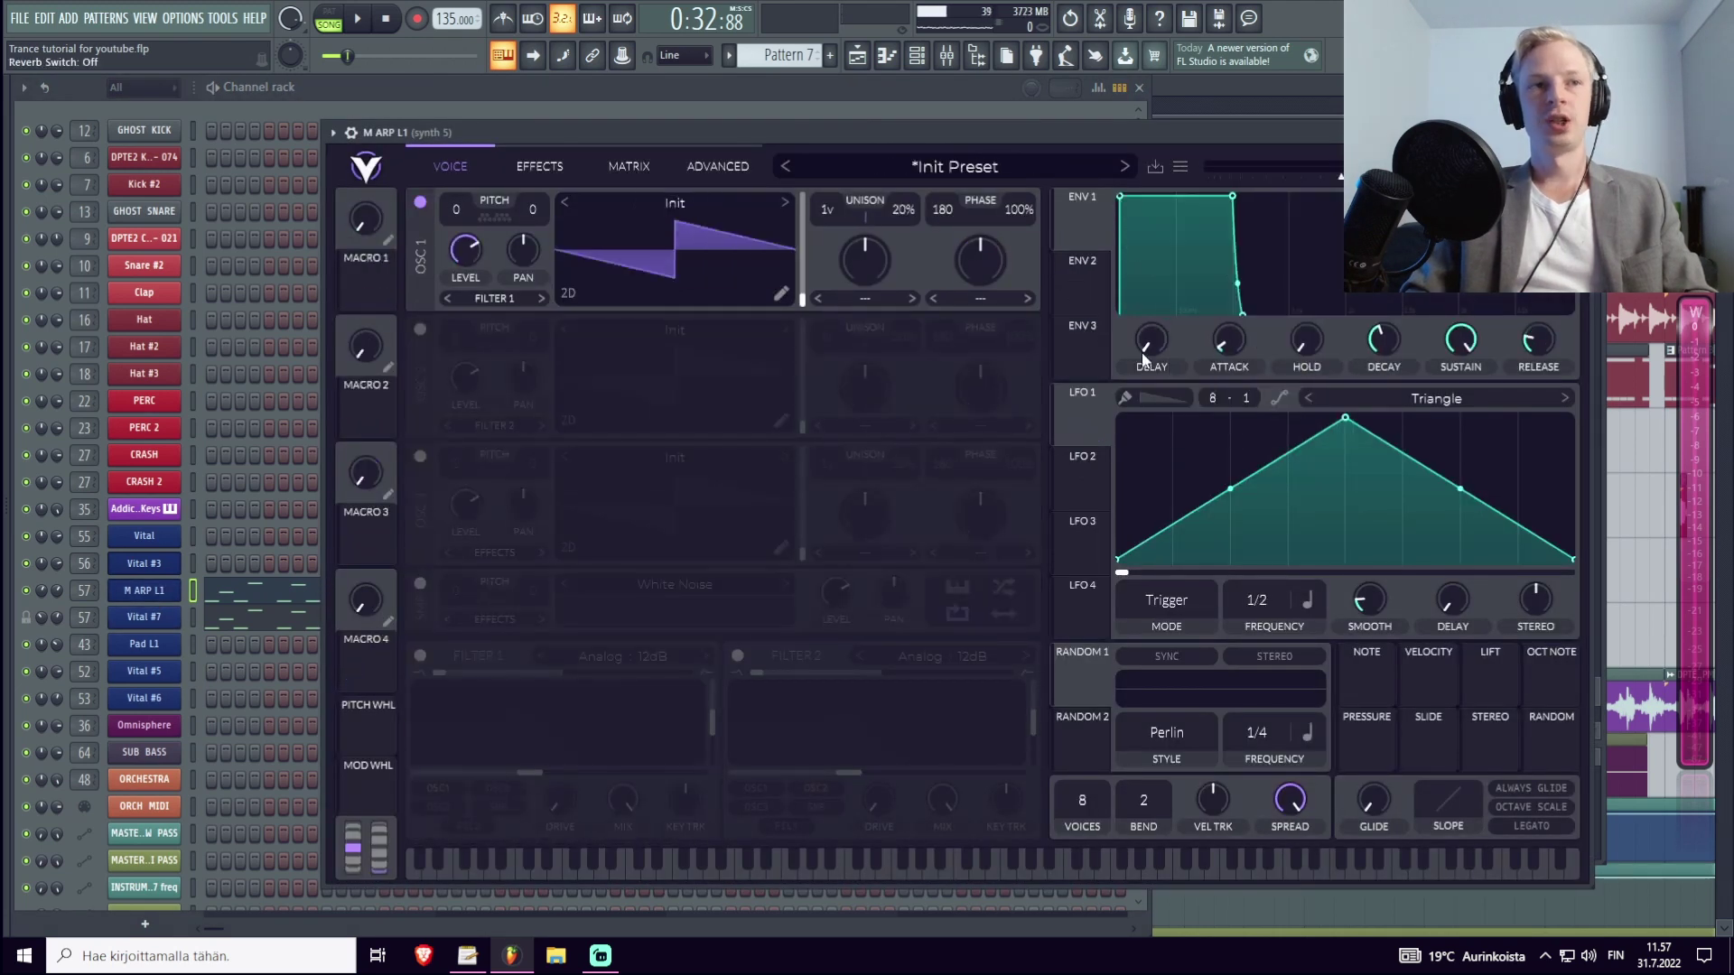
Return to the playlist and play the arrangement from bar 20 with the initialized M ARP L1 patch.
left_click(154, 590)
left_click(267, 594)
key("F7")
key("F5")
key("space")
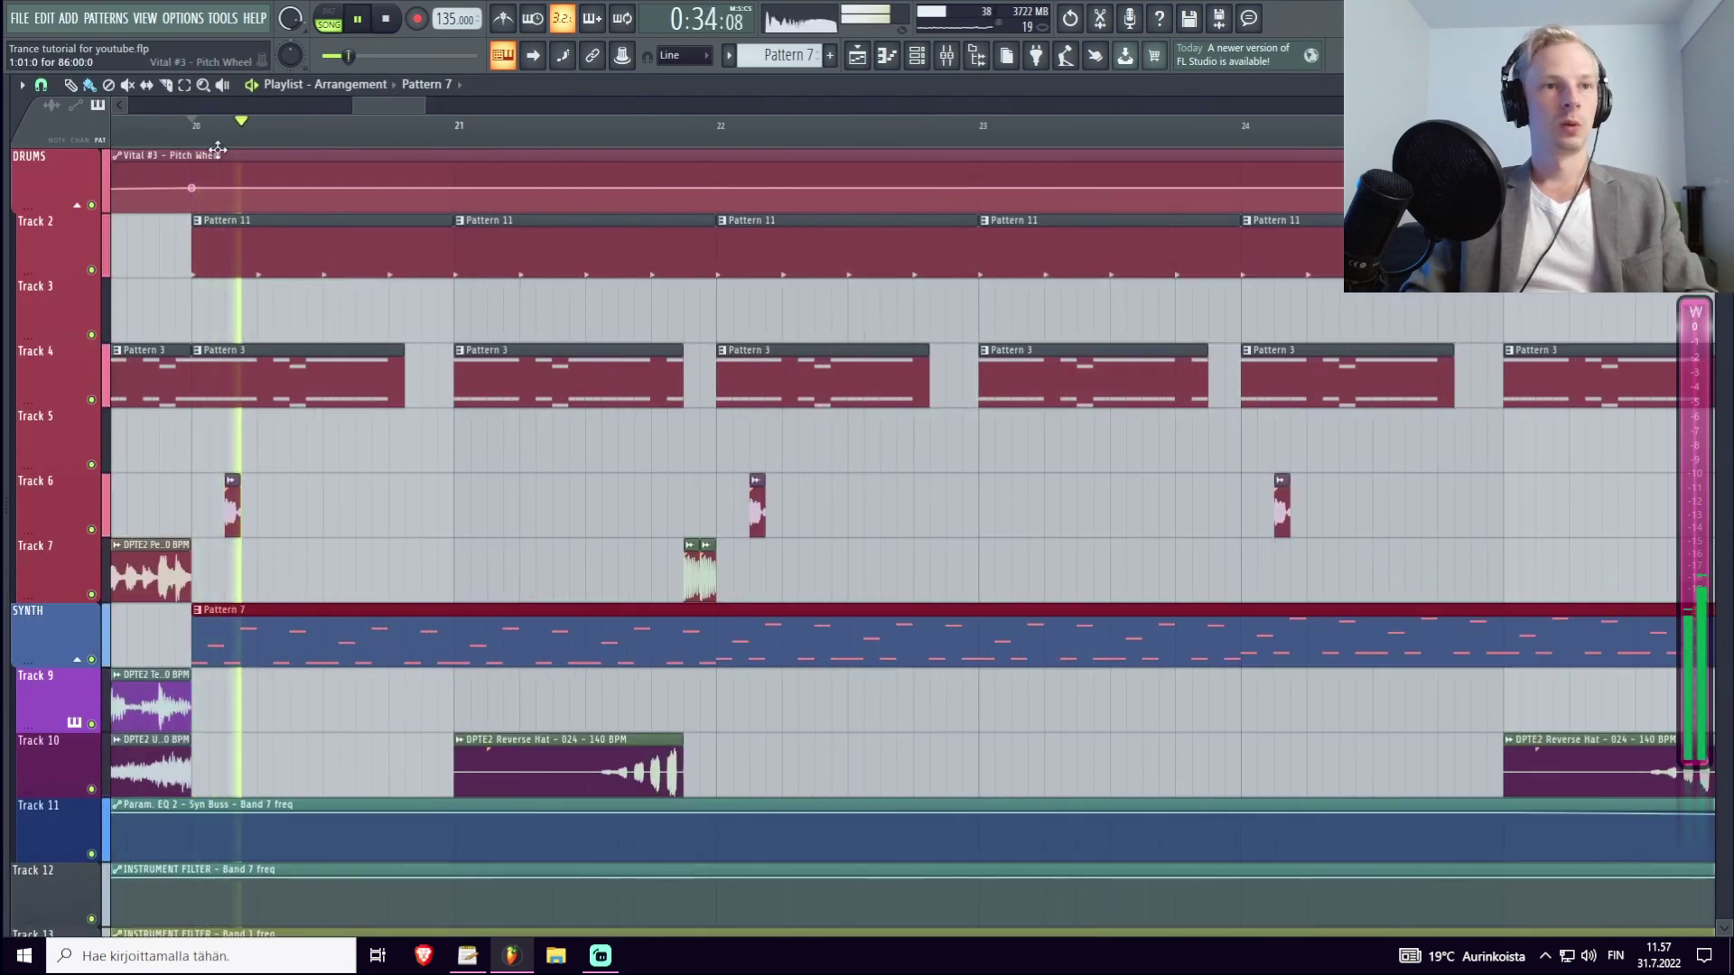
scroll(208, 145, "down", 5)
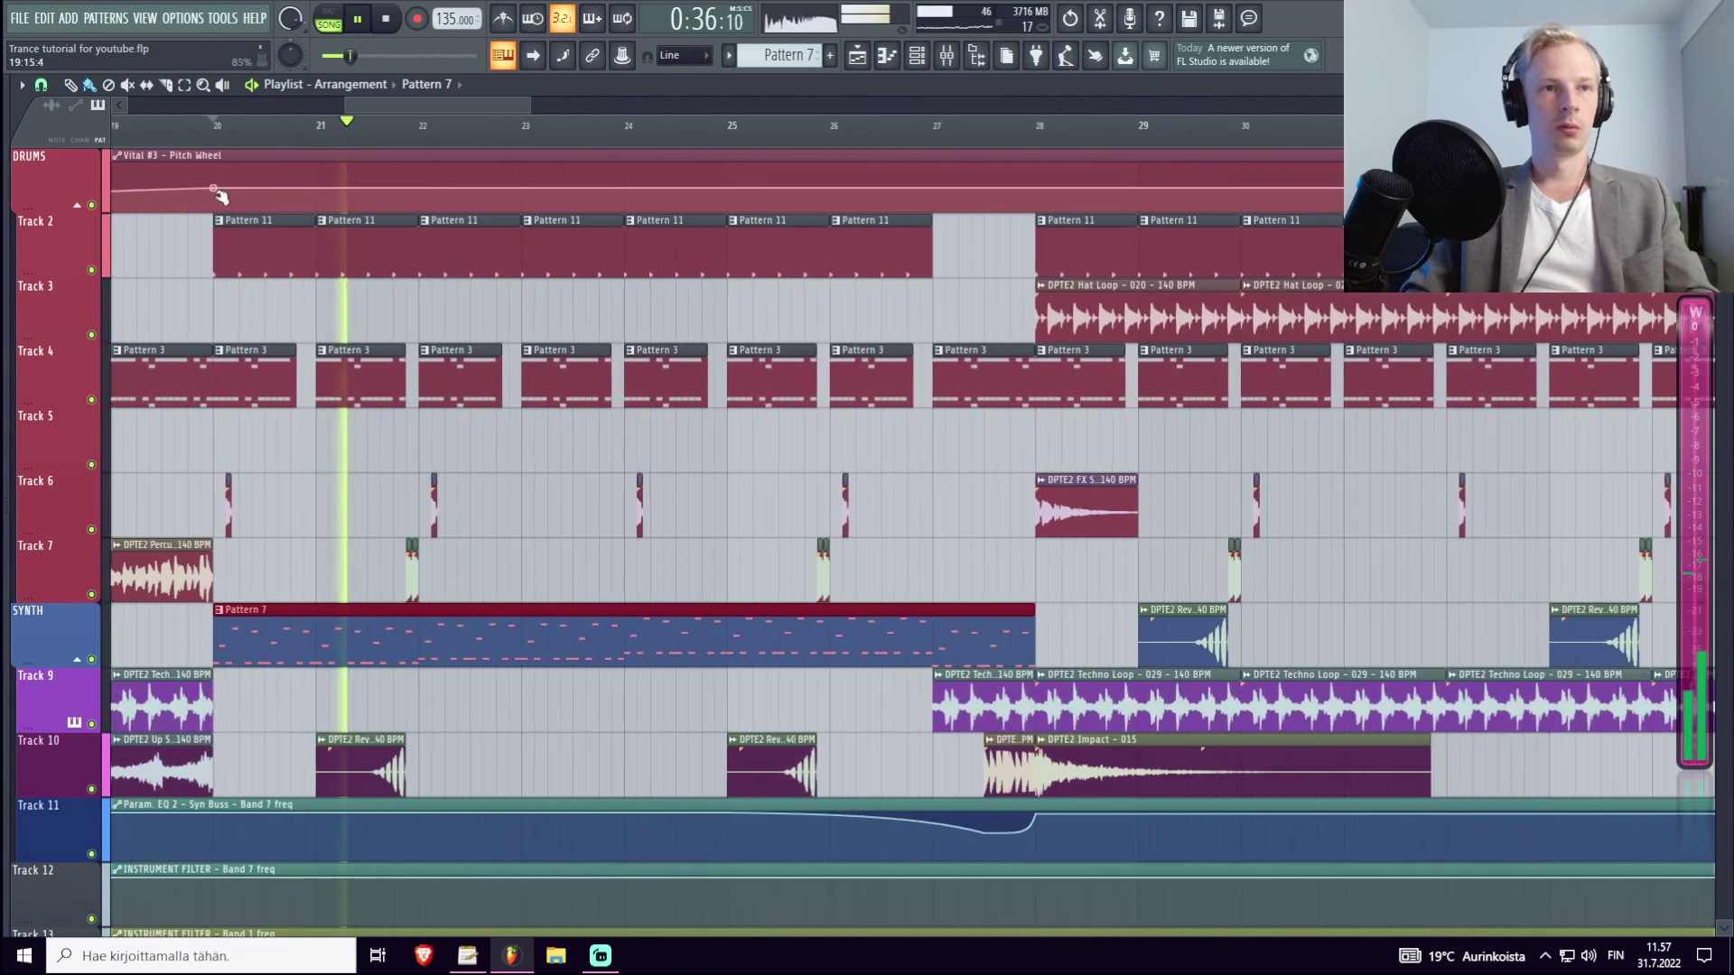
key("space")
Shorten the Pattern 7 clip on the SYNTH track to end at bar 22 and extend it back to bar 28.
left_click_drag(1028, 637, 414, 695)
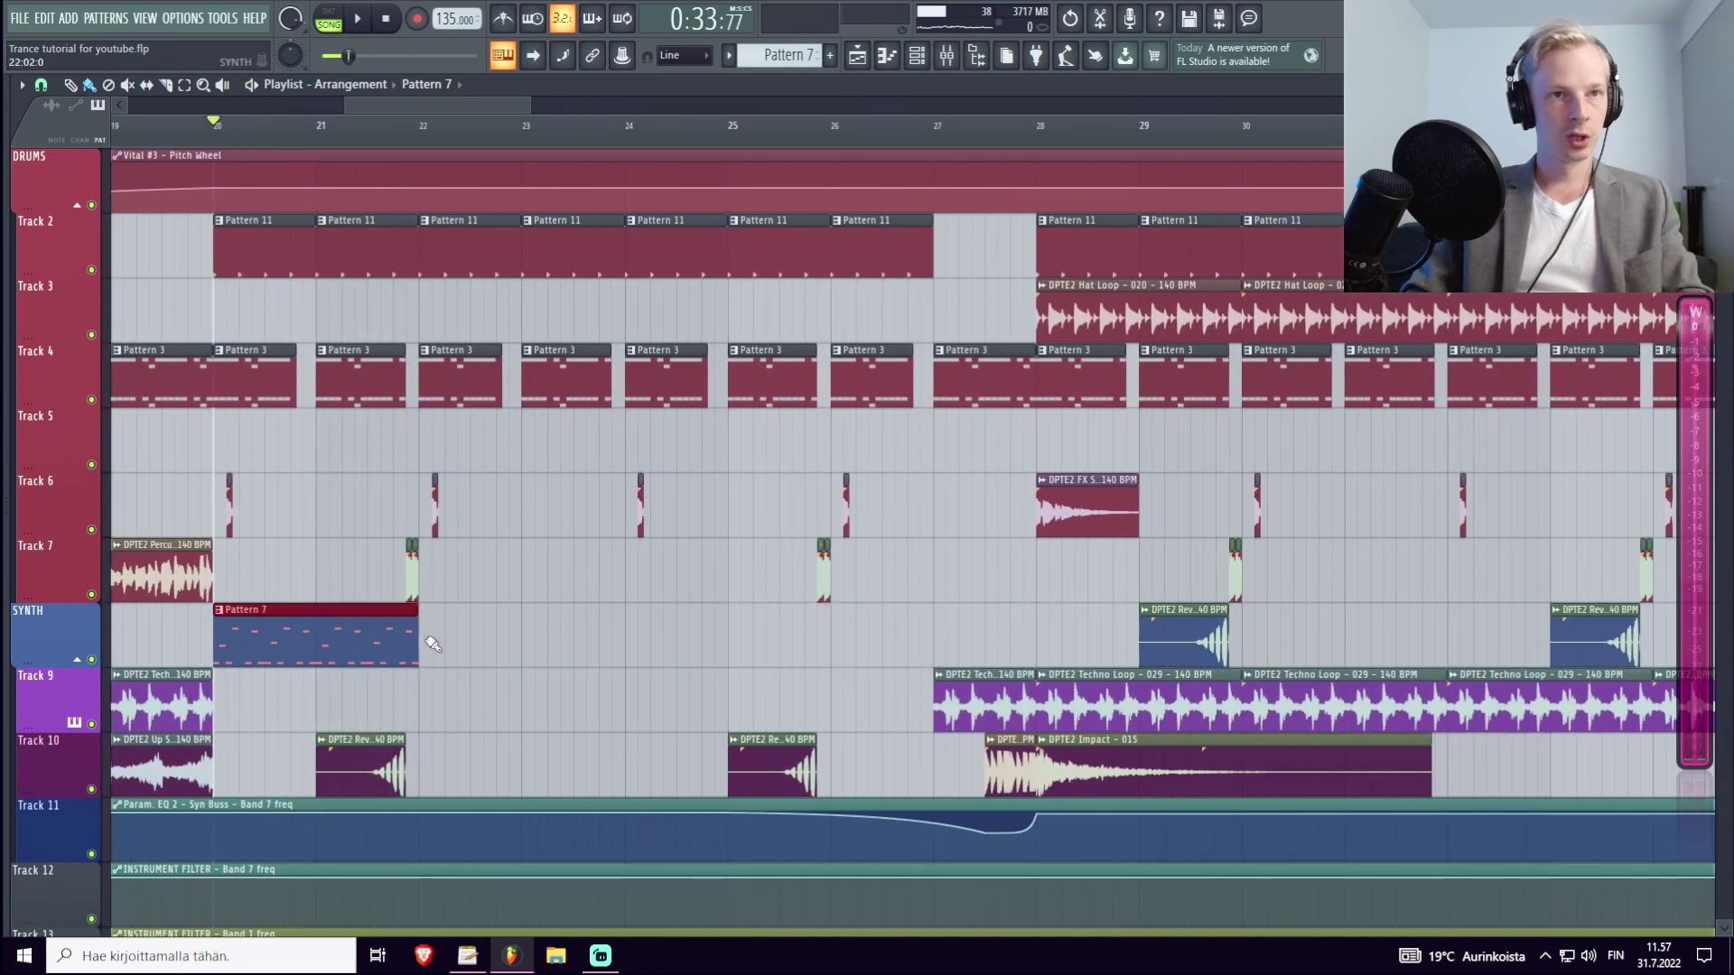
scroll(416, 151, "down", 4)
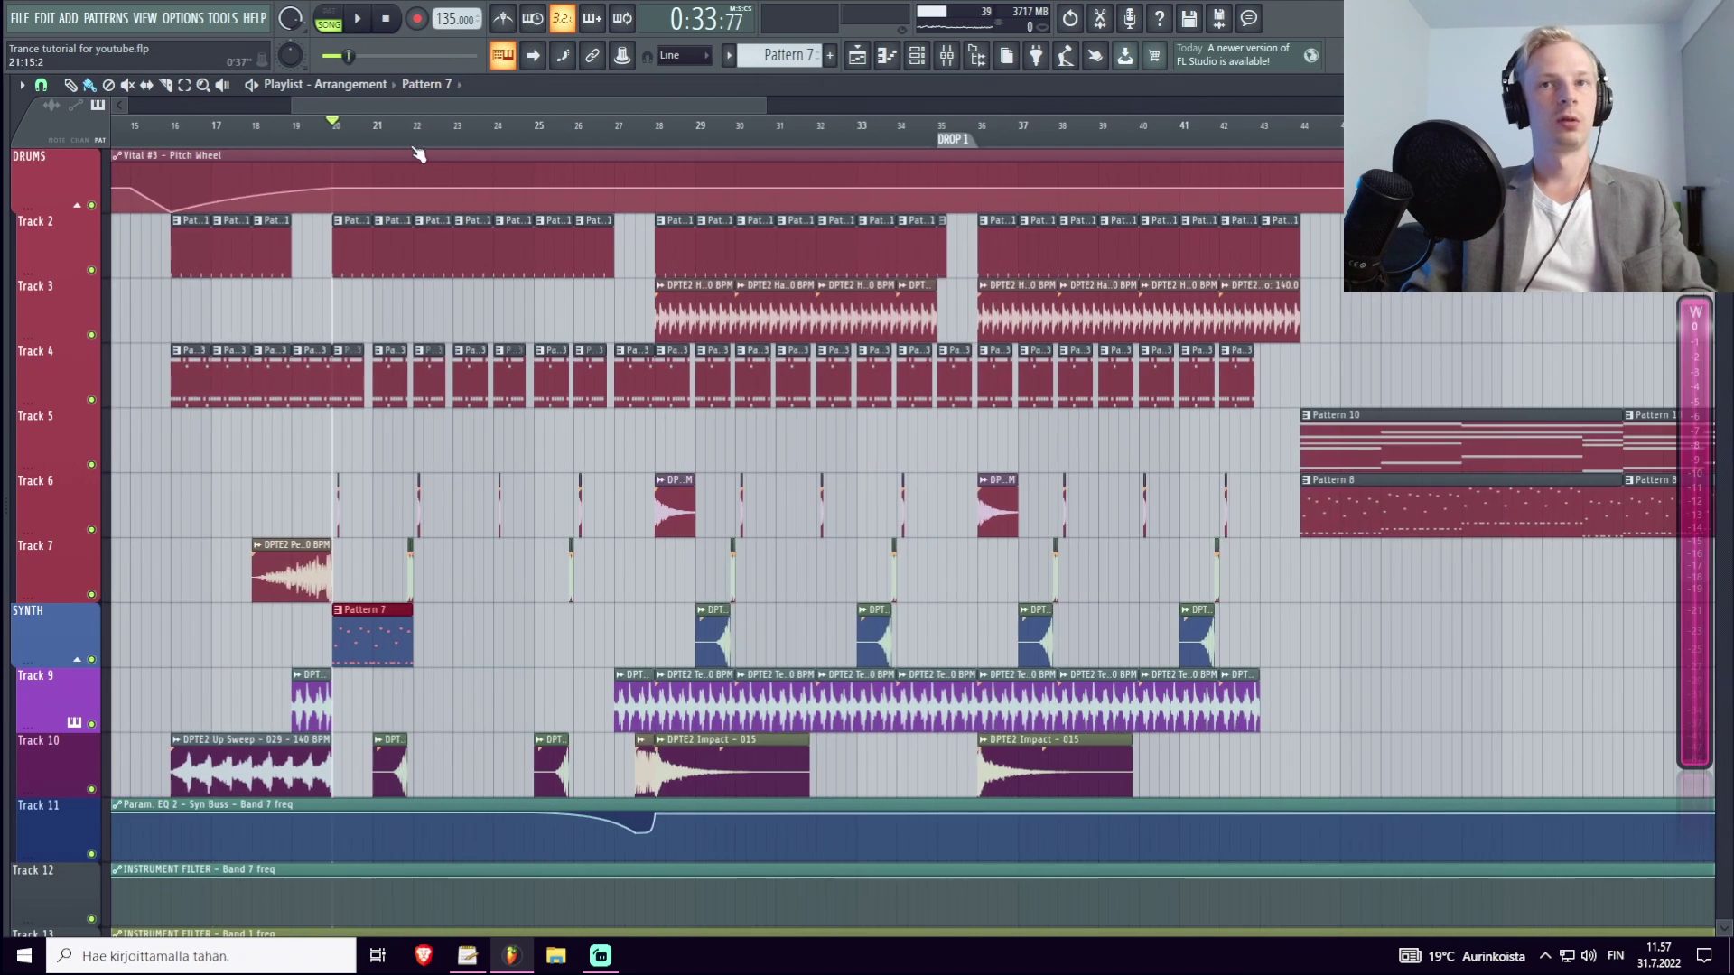
left_click_drag(409, 650, 659, 650)
Replace the Pattern 3 clips on Track 4 from bar 20 to bar 28 with one Pattern 4 clip and audition it.
scroll(389, 491, "up", 4)
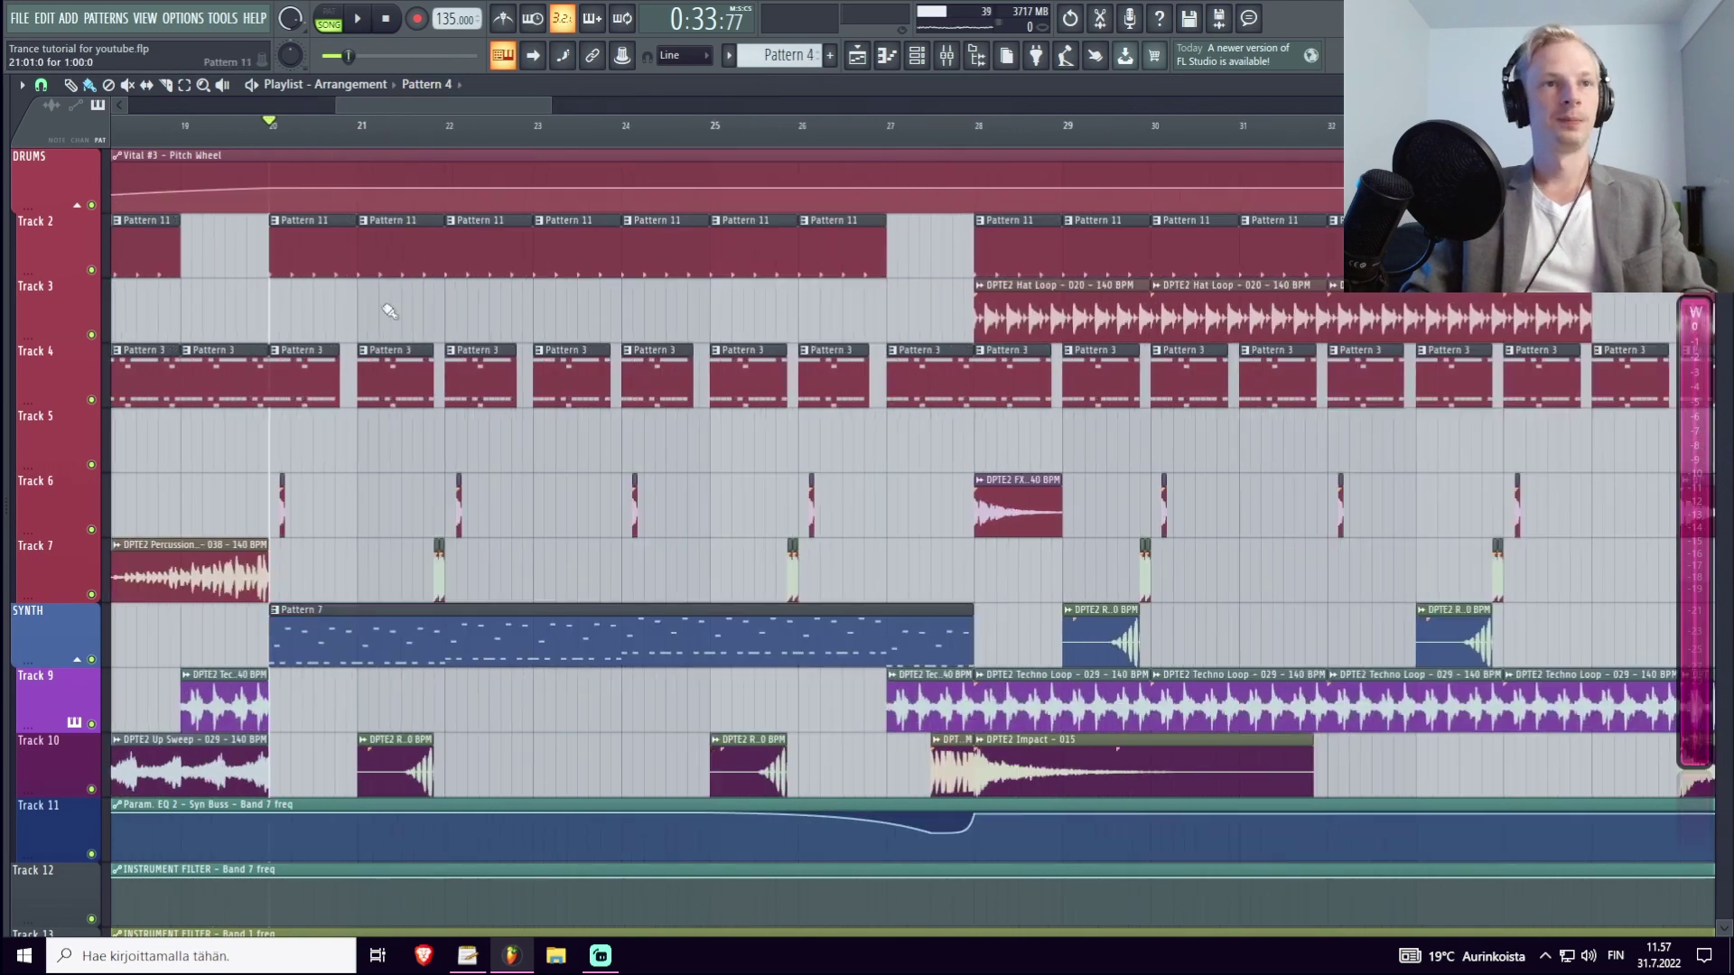
left_click(283, 429)
mouse_move(287, 380)
left_mouse_down()
mouse_move(847, 375)
mouse_move(806, 393)
left_mouse_up()
key("space")
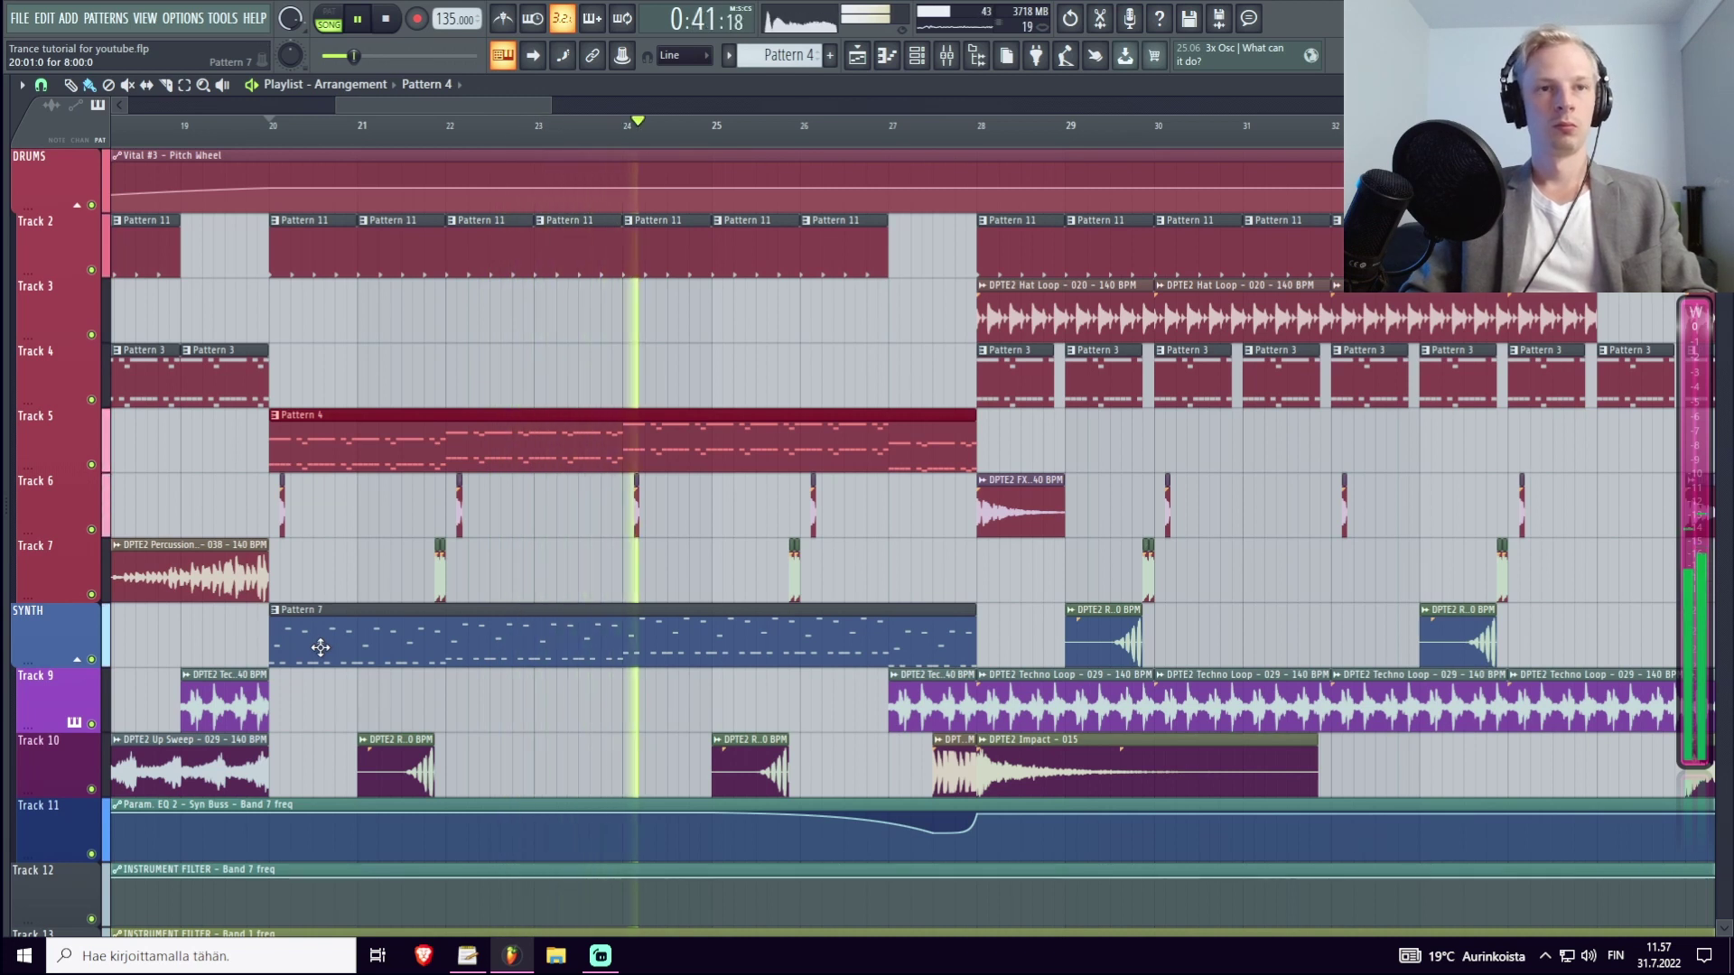
key("space")
left_click_drag(298, 426, 298, 389)
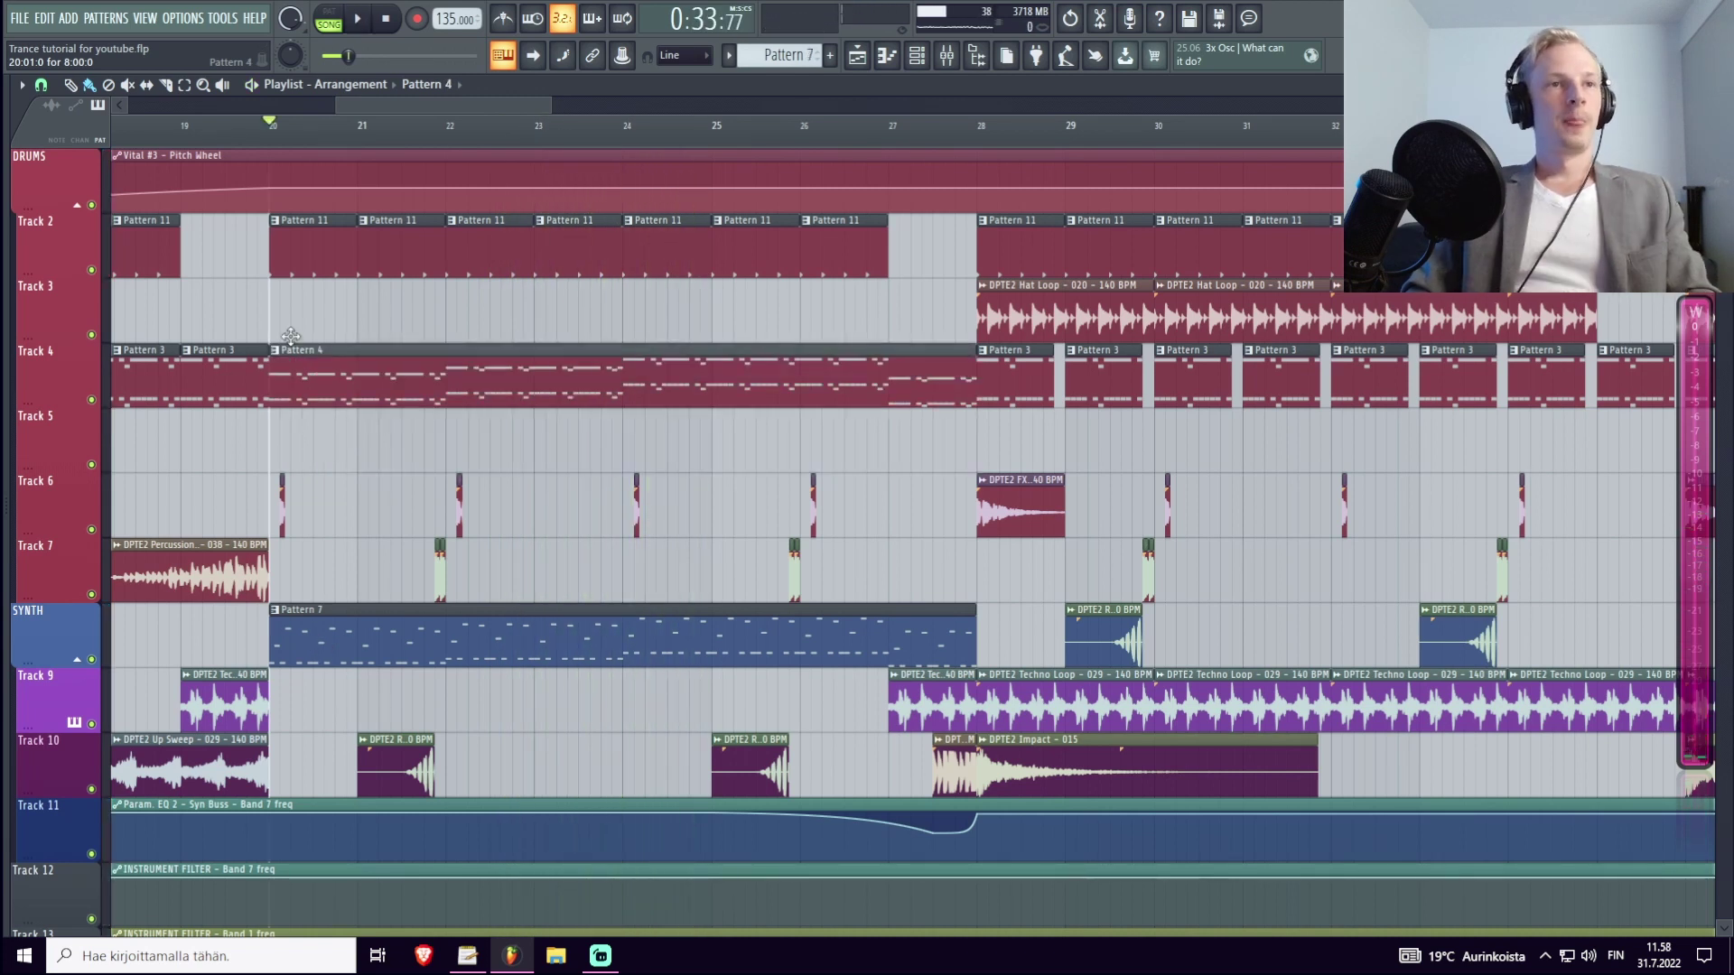
Mute Track 4 and the four short clips on Track 6 between bars 20 and 27.
left_click(91, 400)
scroll(325, 145, "up", 4)
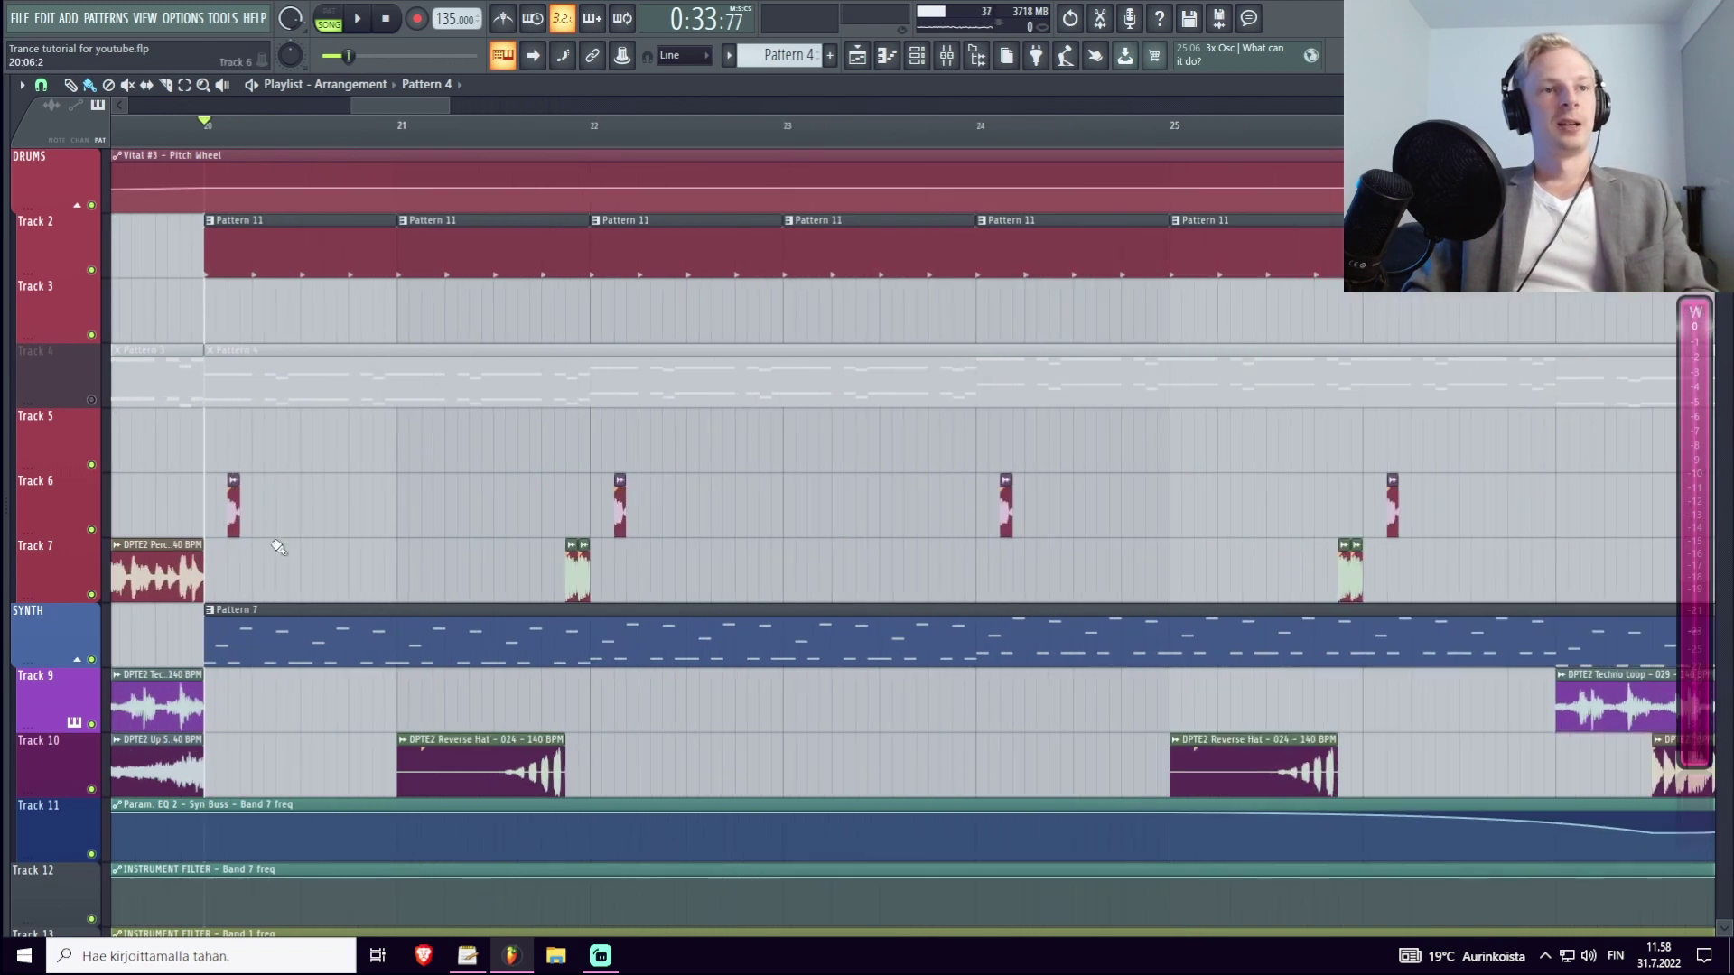
left_click(128, 84)
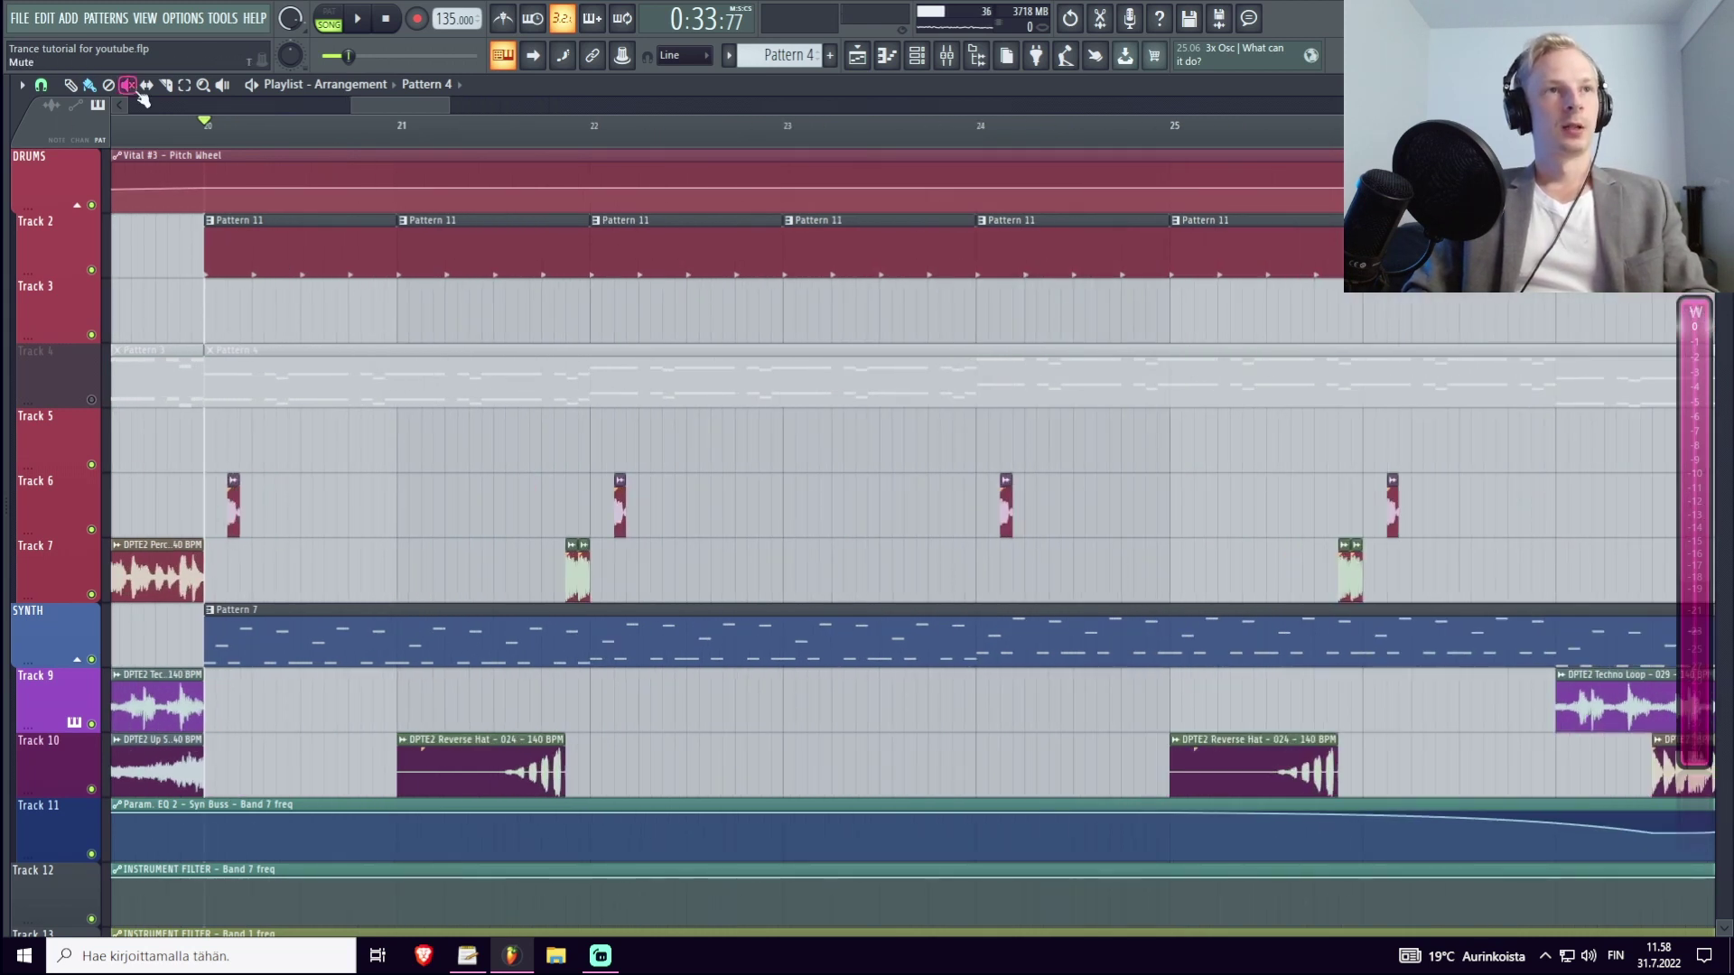
left_click_drag(233, 501, 1437, 503)
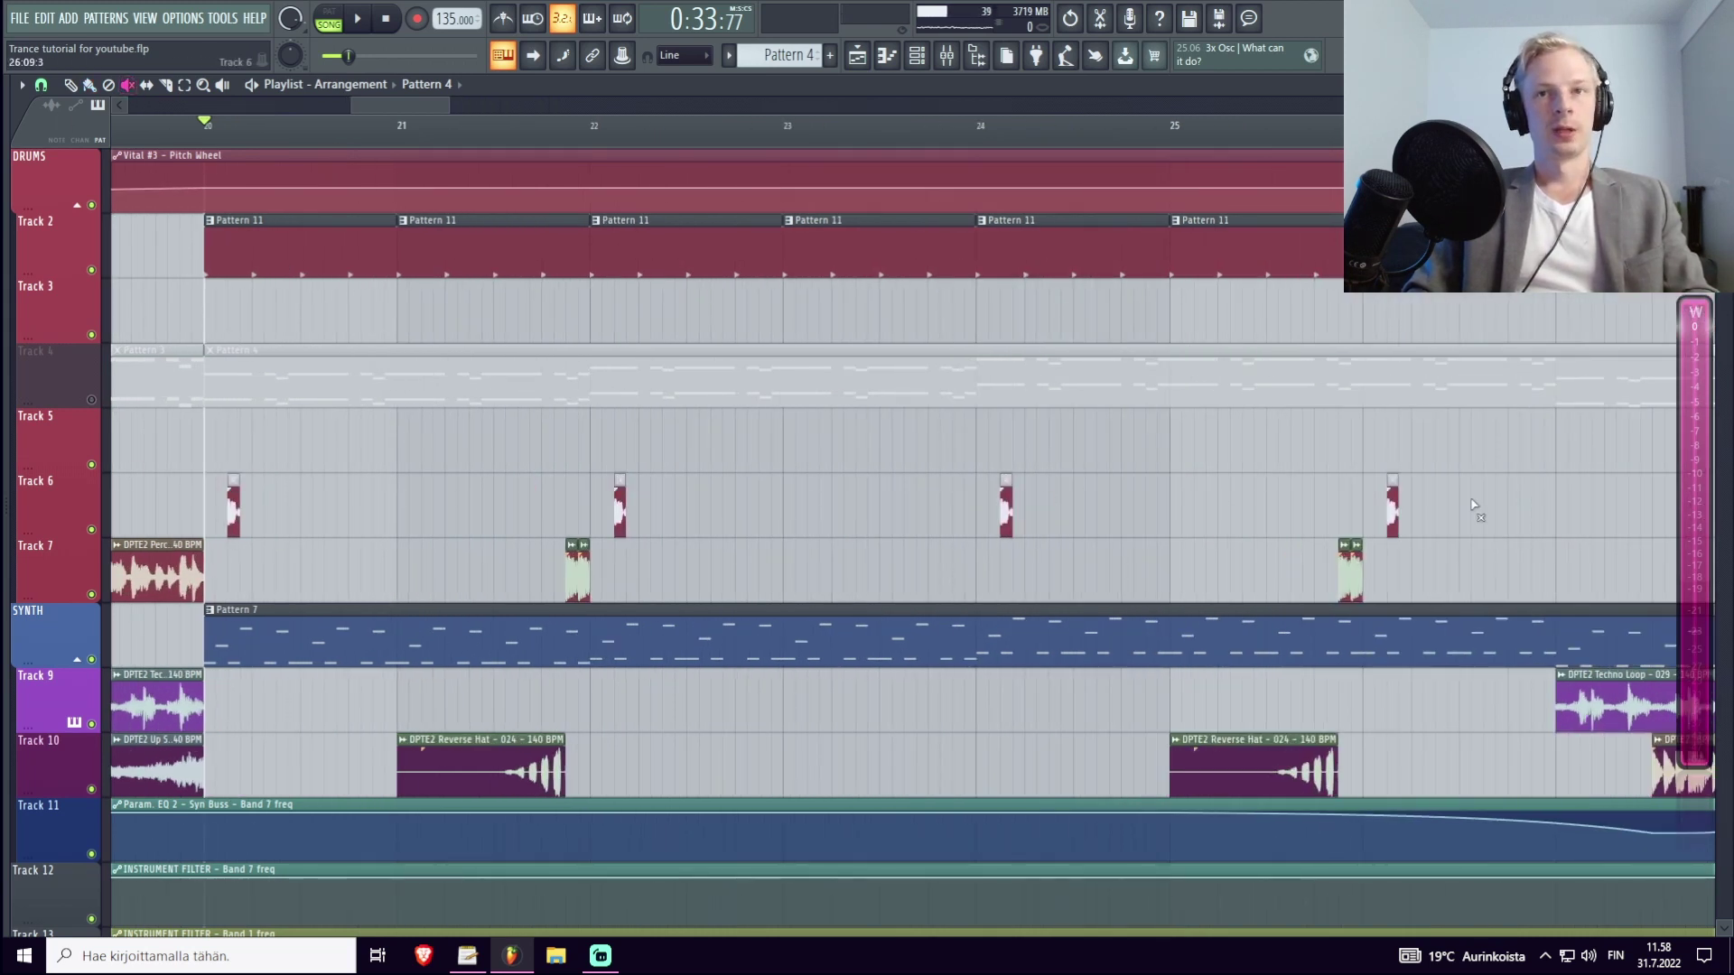
scroll(464, 153, "down", 2)
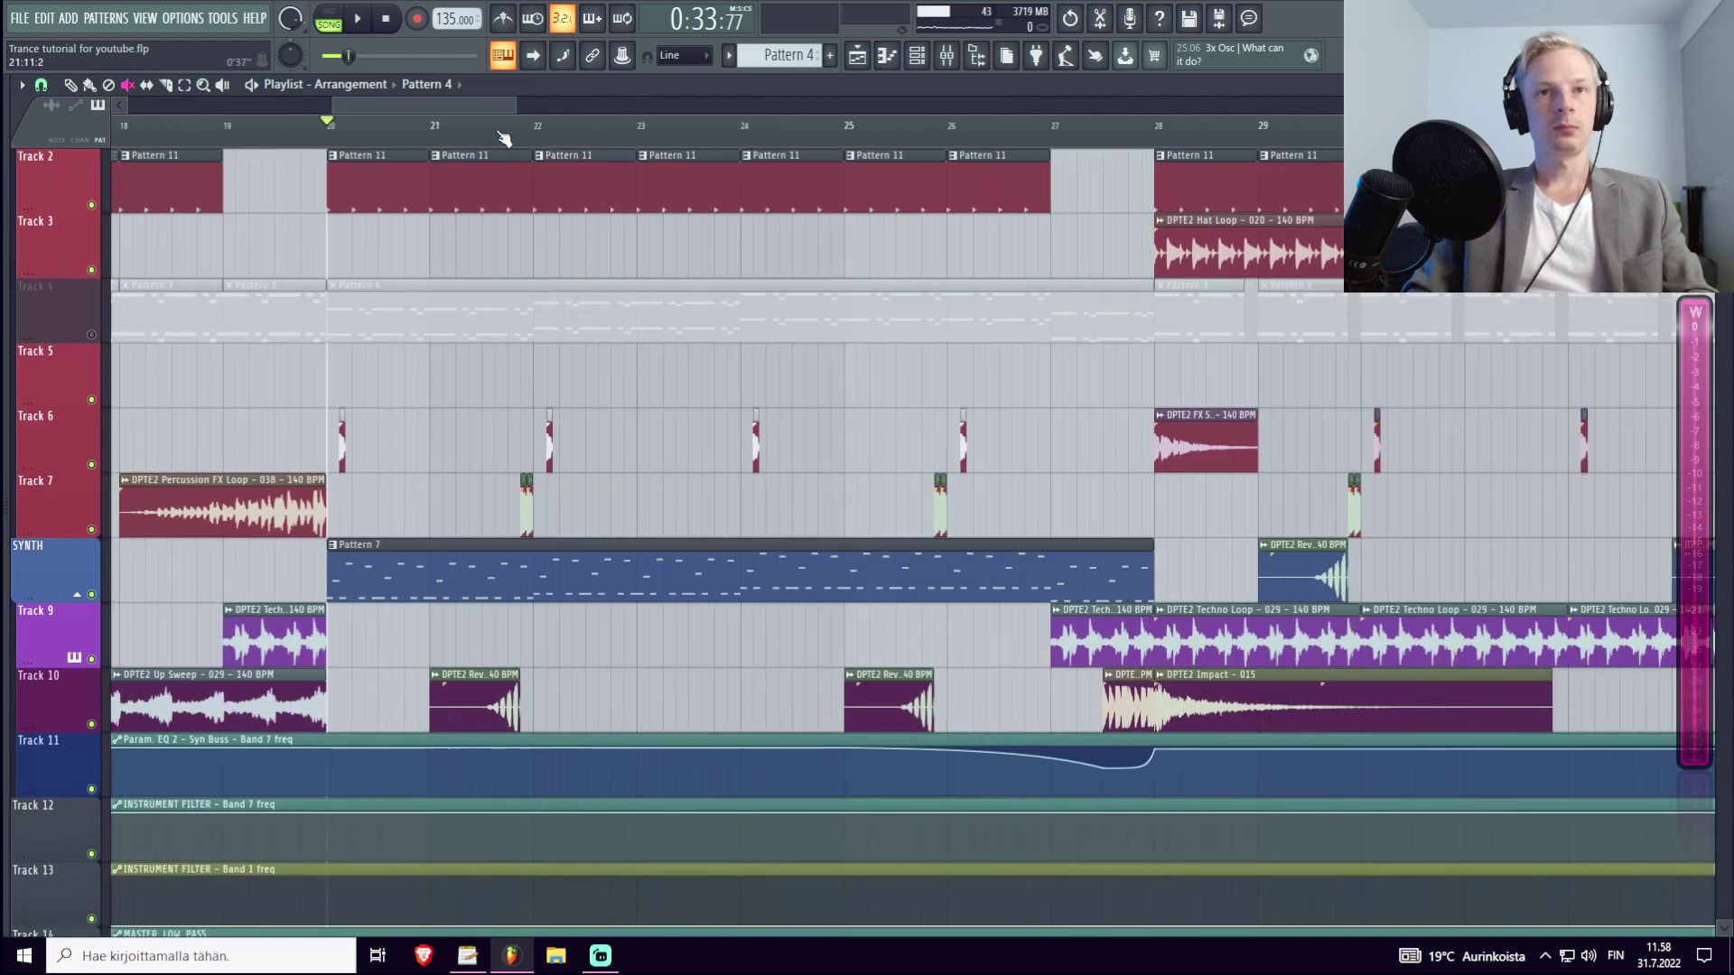
Play the arrangement from bar 20 with the mutes applied, reselect the Paint tool and open Pattern 7.
key("space")
scroll(393, 126, "up", 1)
left_click(89, 84)
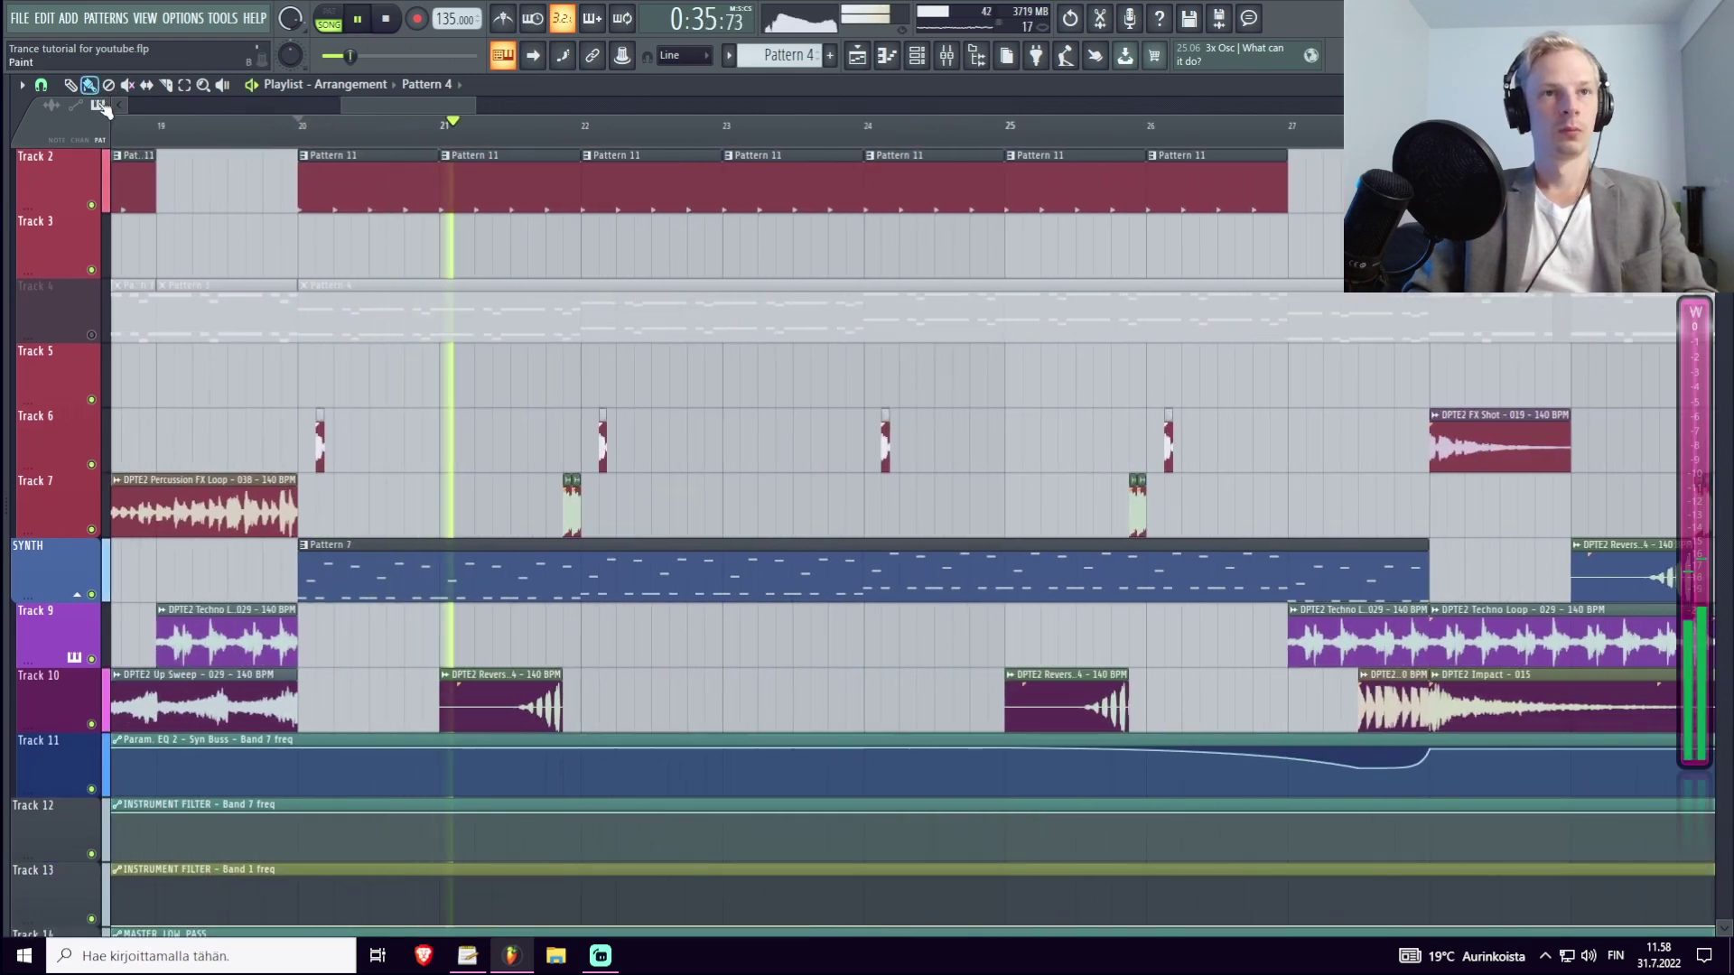
double_click(394, 588)
key("space")
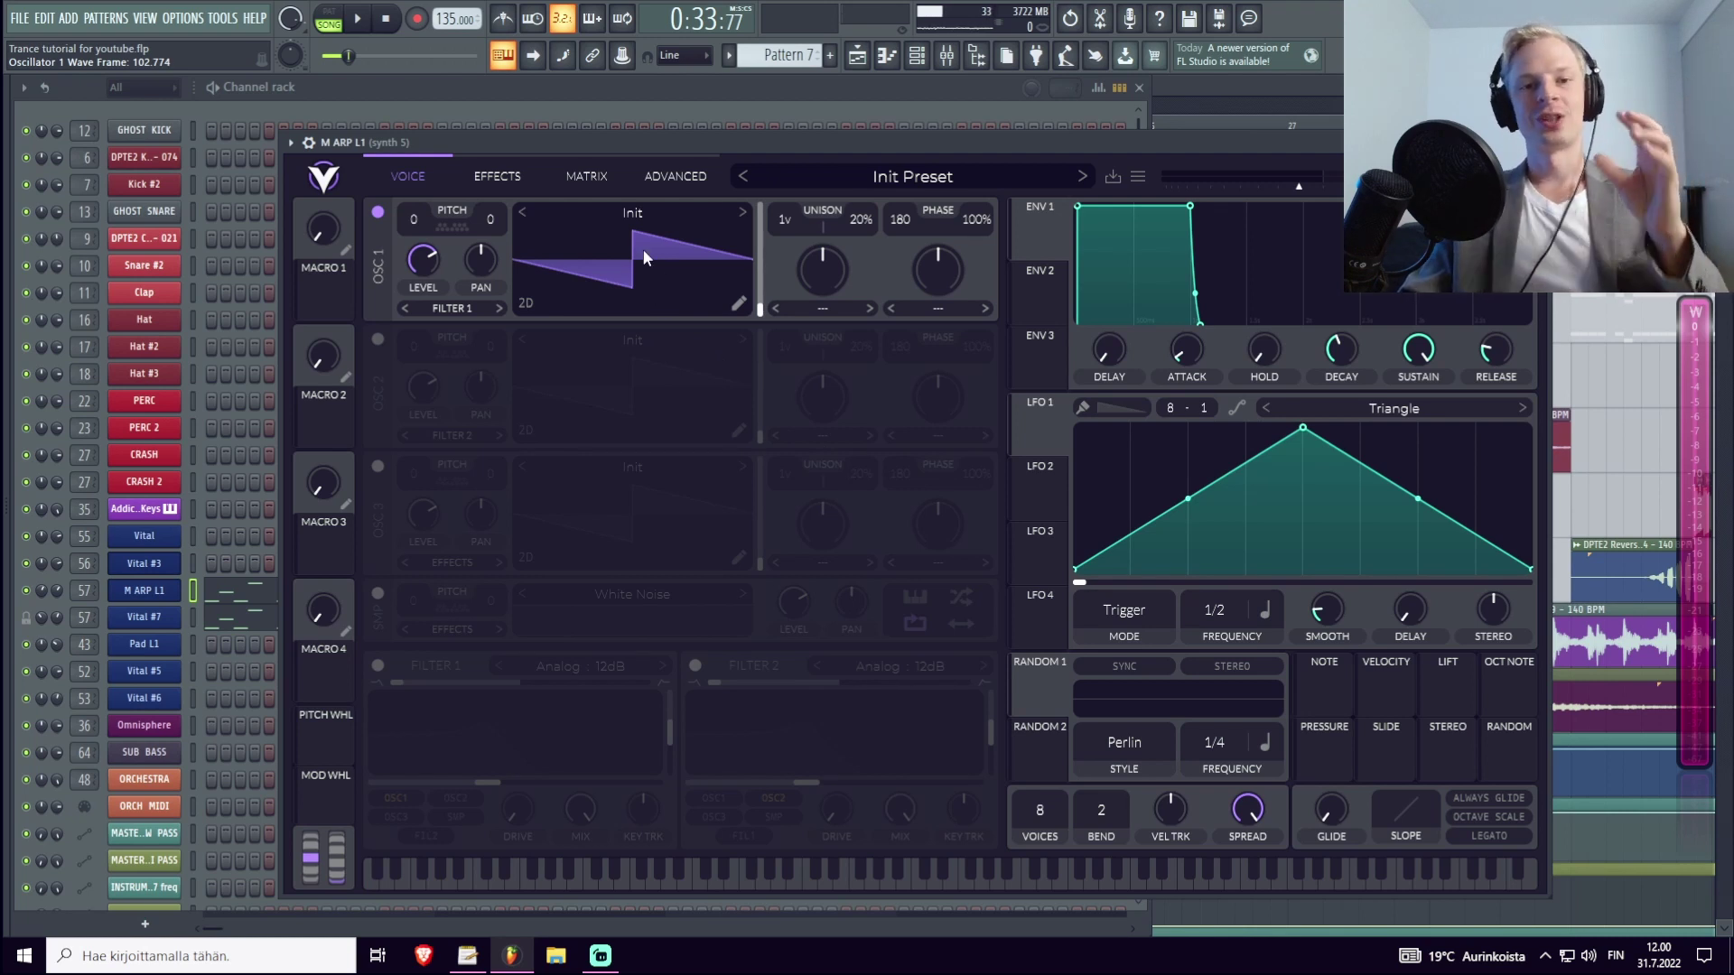
Load the factory Basic Shapes wavetable into oscillator 1 of M ARP L1, set its frame to the saw wave and audition it.
left_click(669, 210)
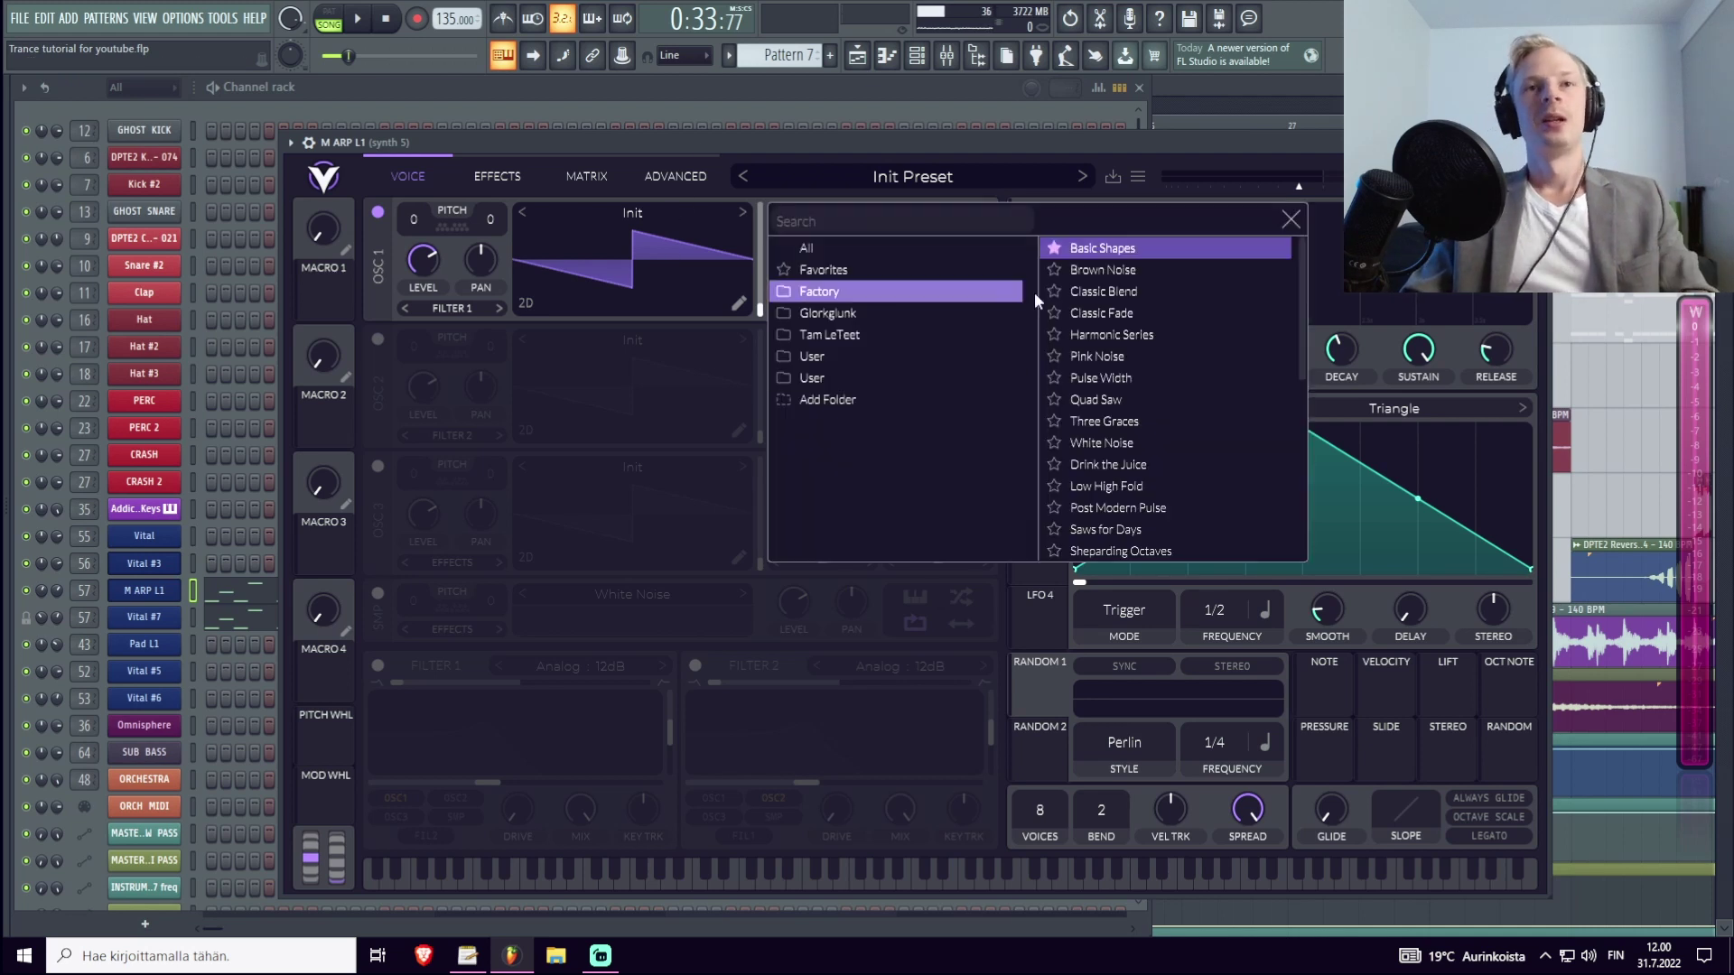
left_click(1116, 253)
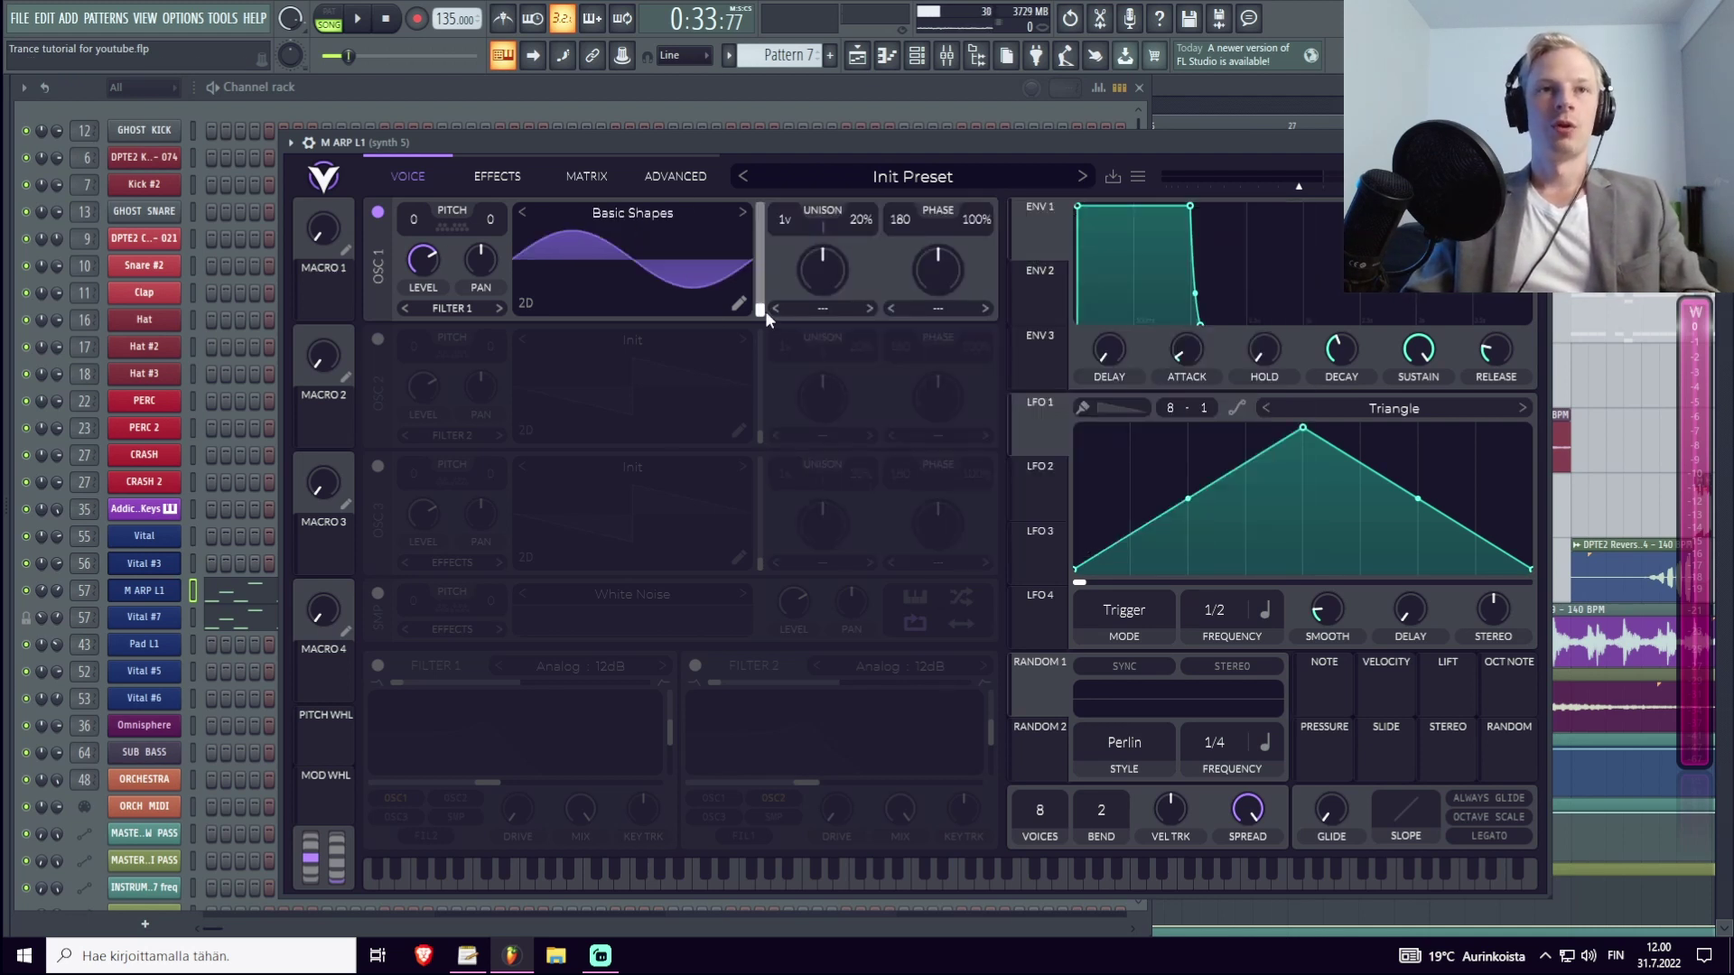
left_click_drag(760, 311, 772, 264)
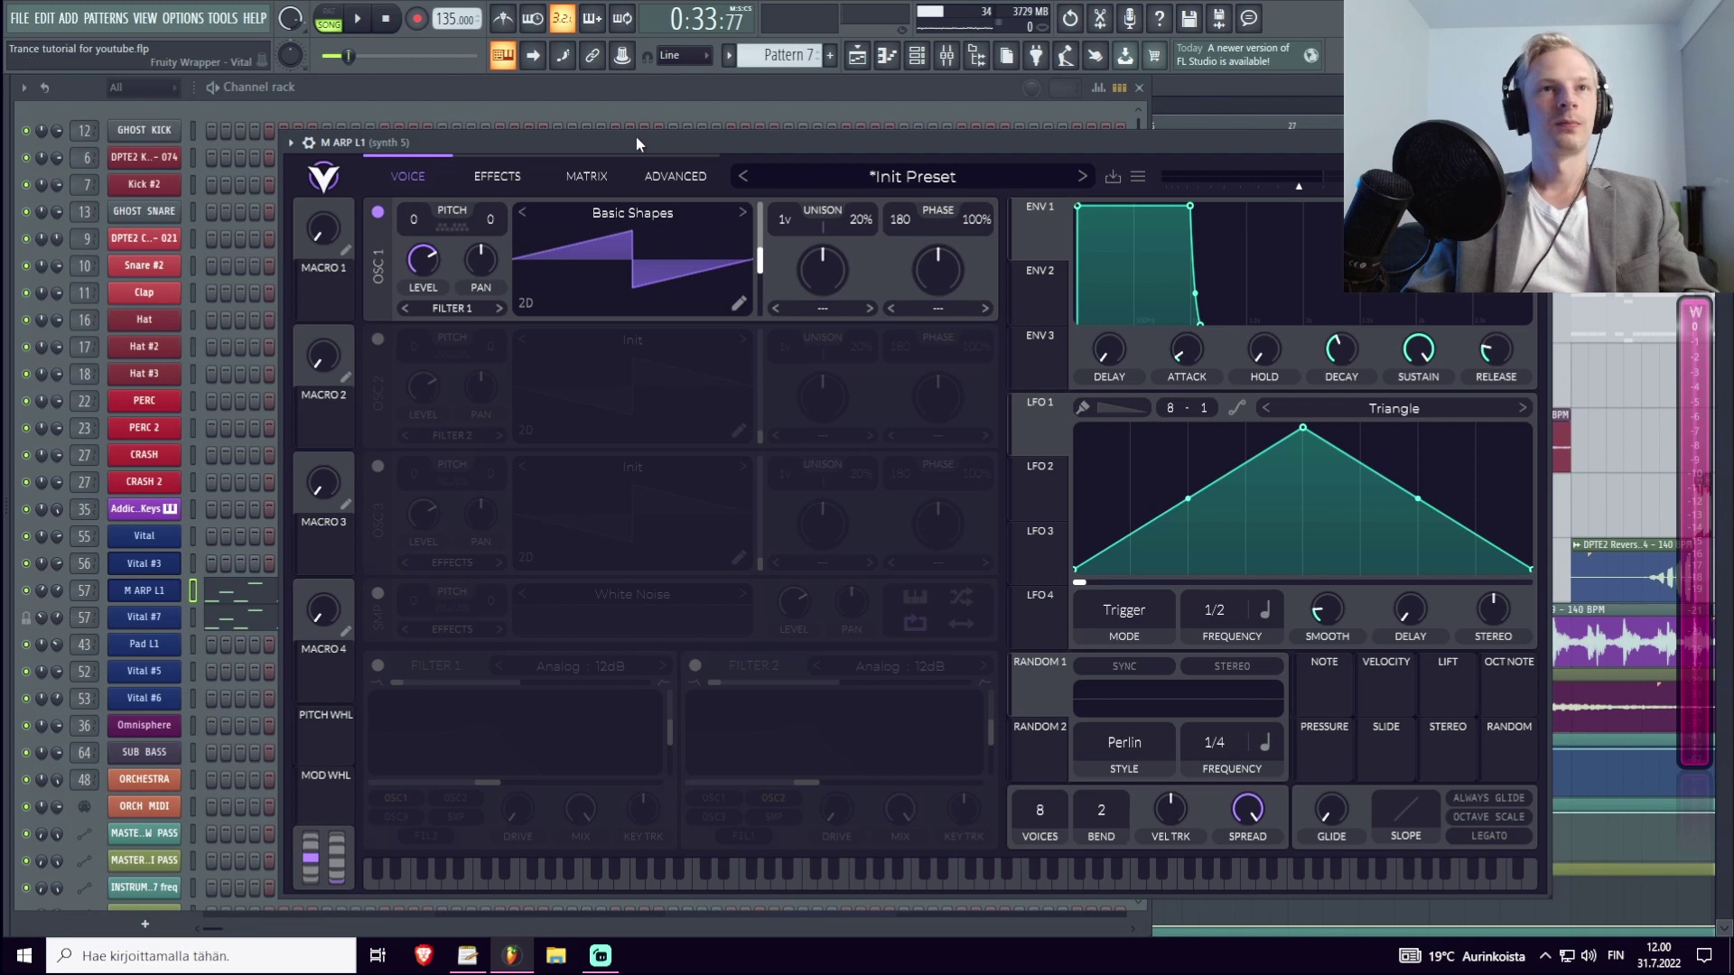
key("space")
key("space")
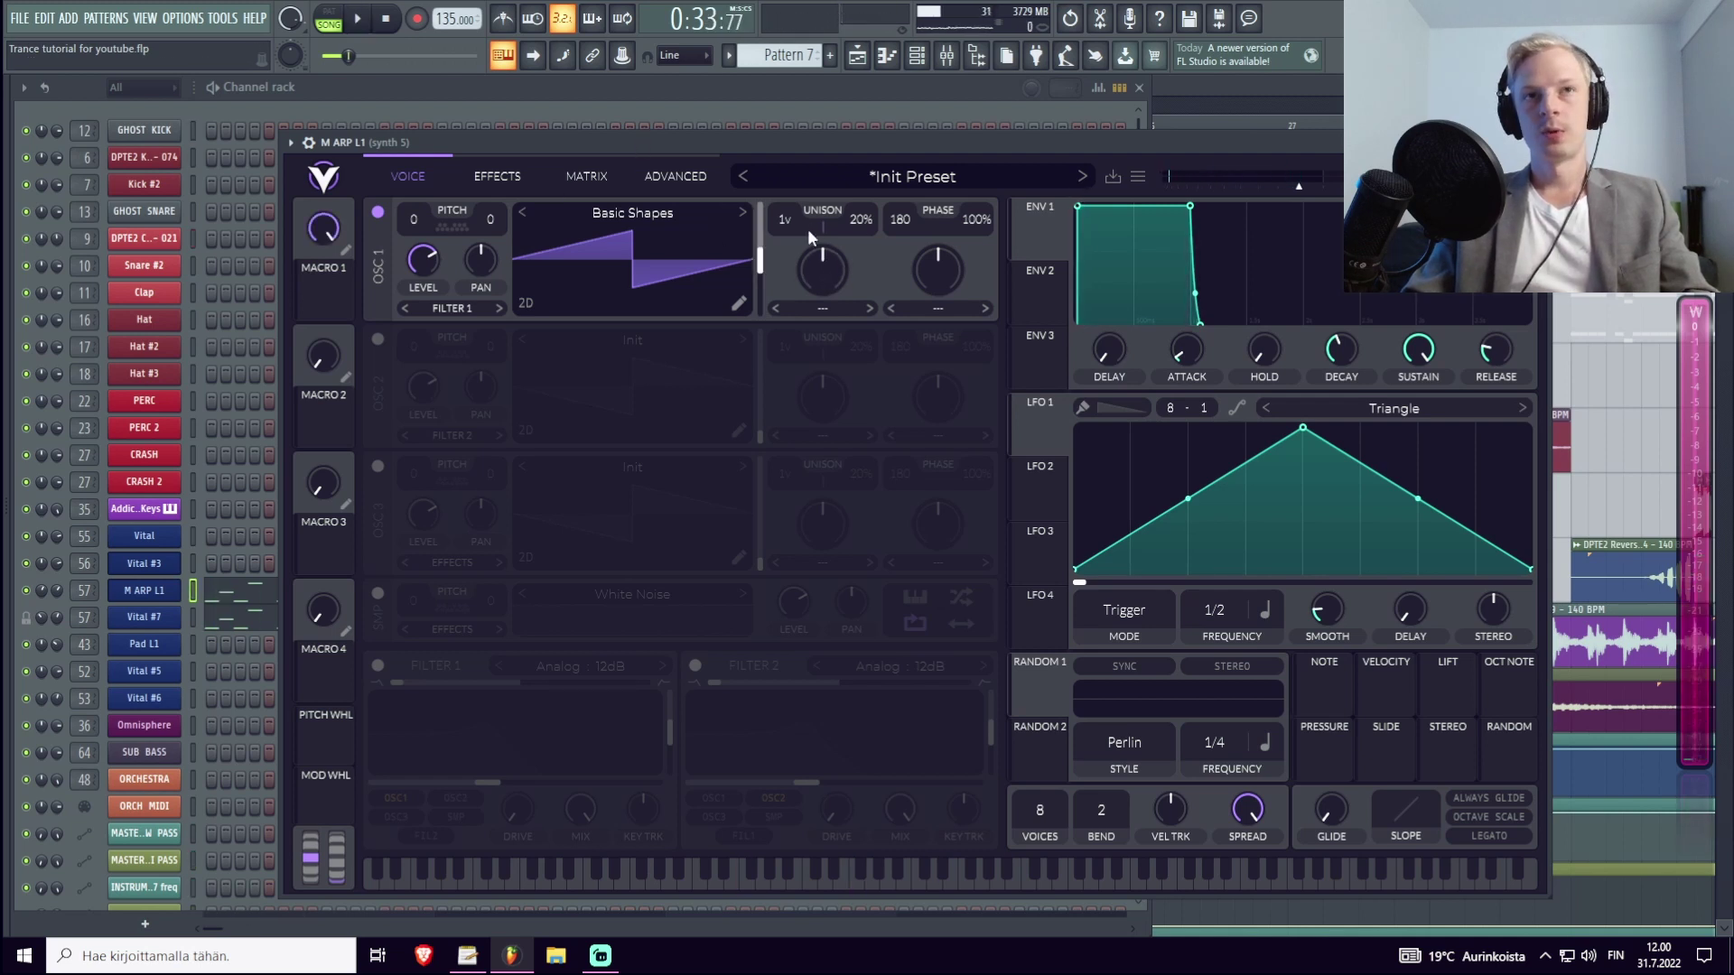
Raise oscillator 1's unison to 16 voices with 10% detune and audition the sound.
left_click_drag(793, 221, 799, 197)
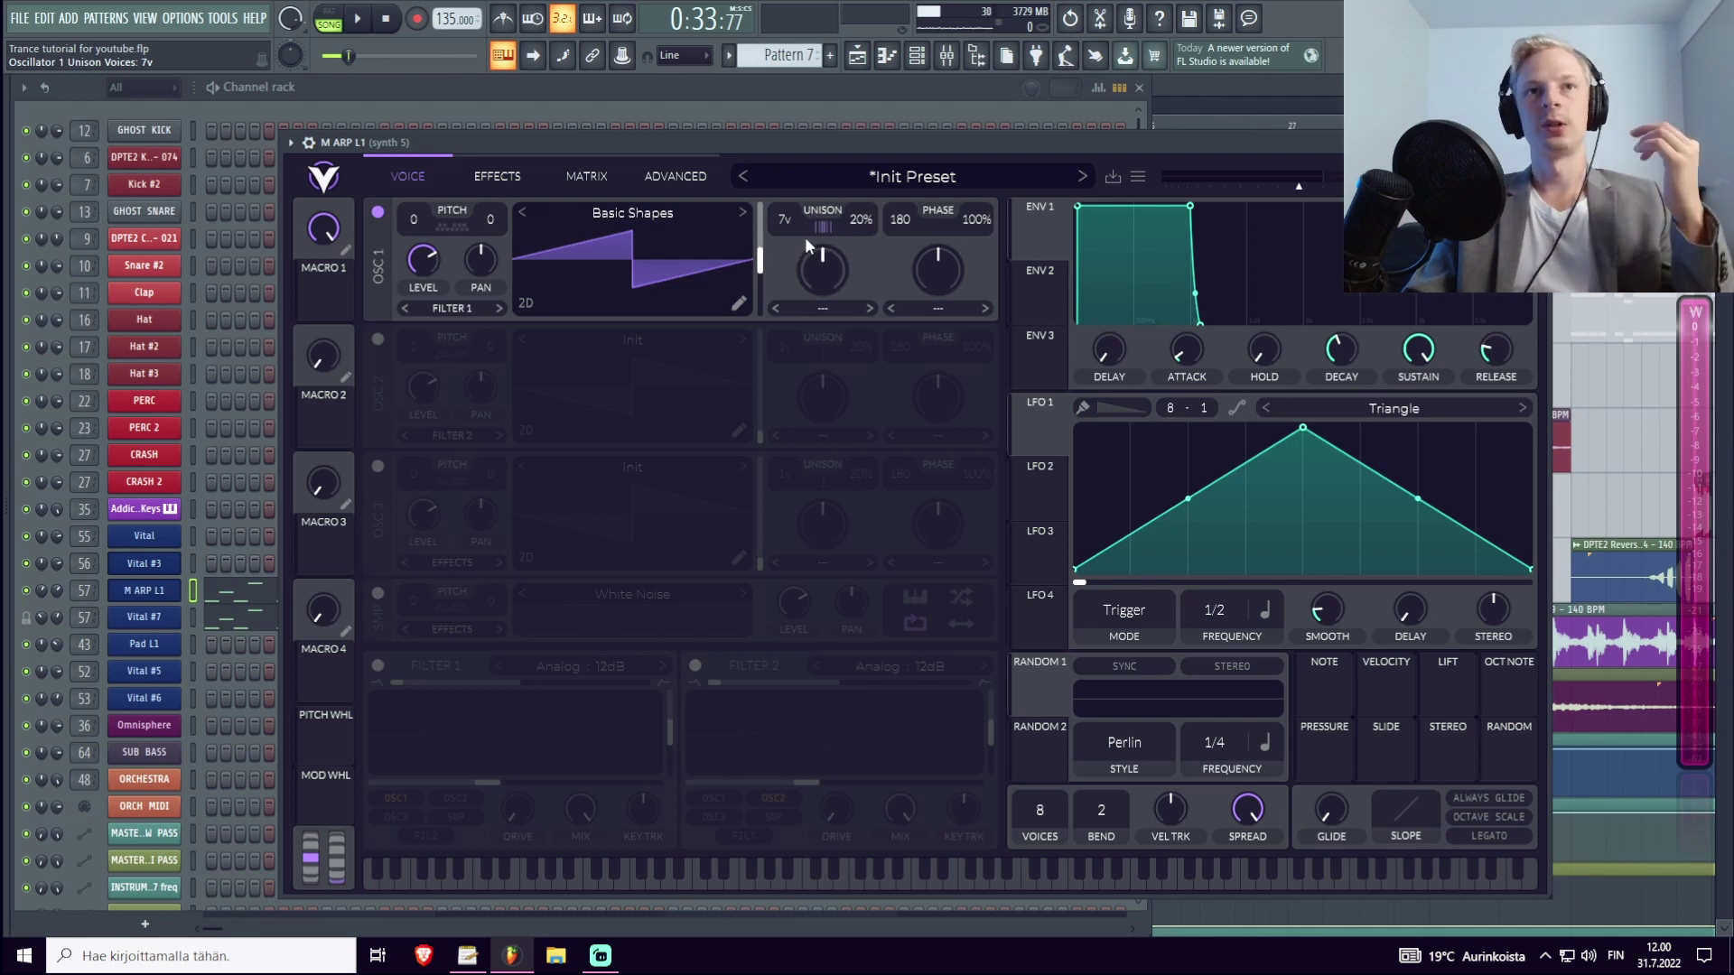
left_click_drag(791, 226, 822, 65)
key("space")
key("space")
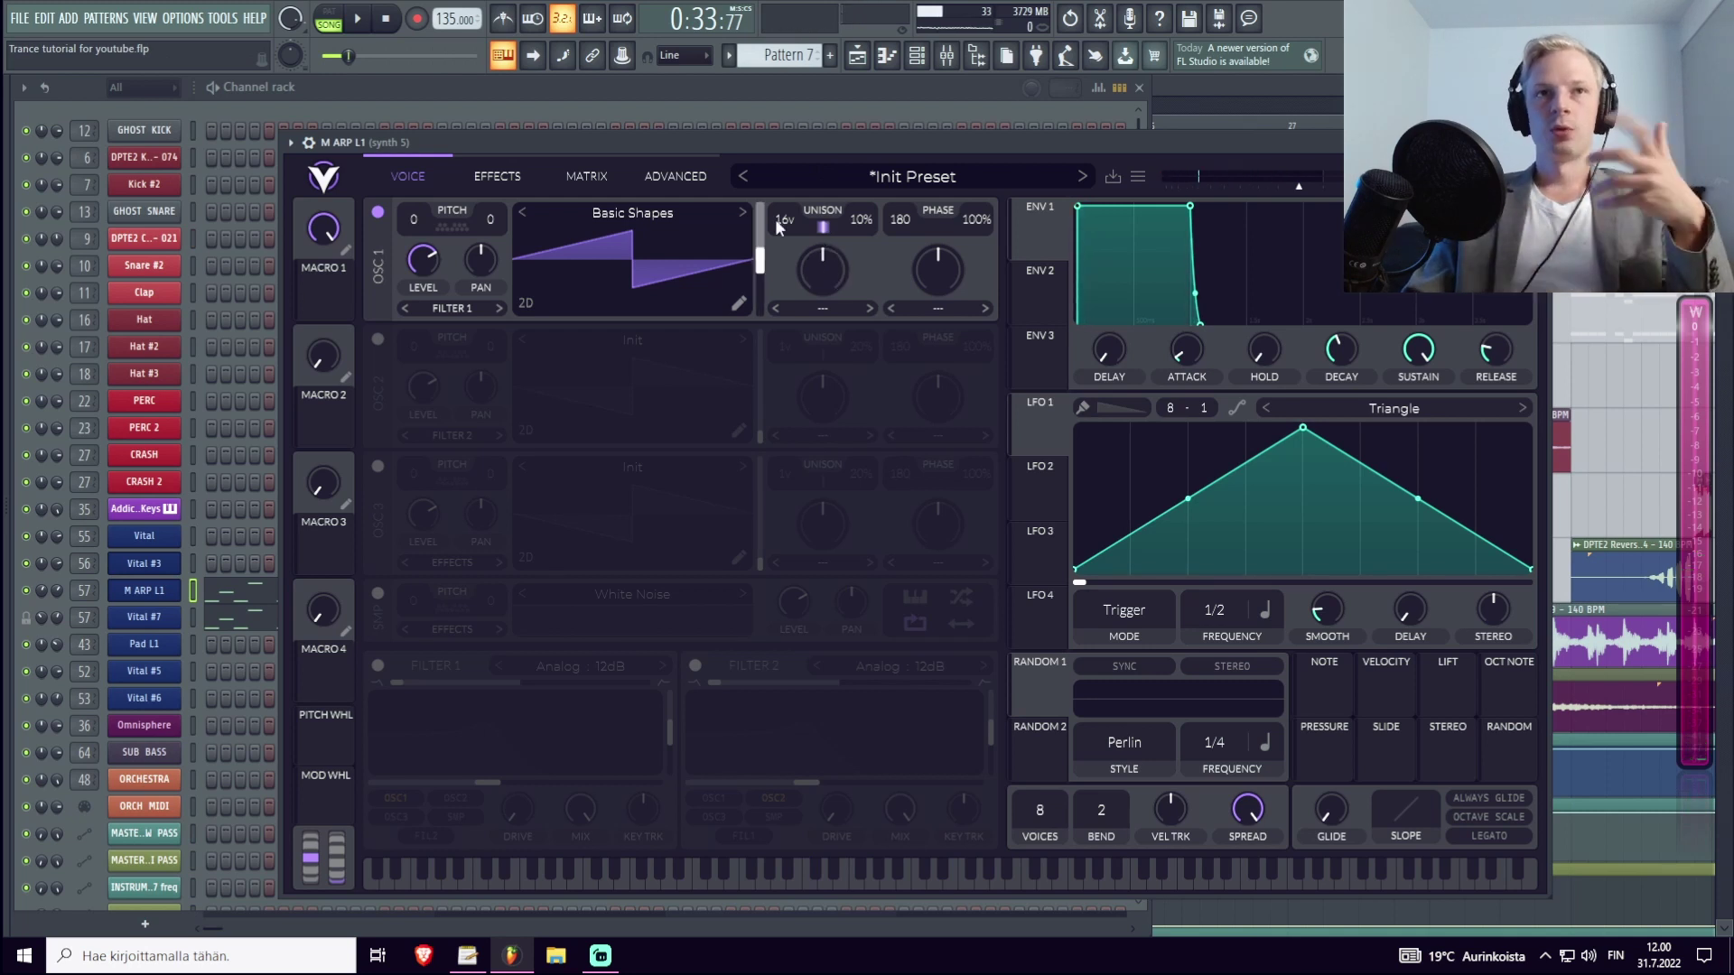
Set oscillator 1's unison detune to 12% and reduce its unison voices to 9.
scroll(869, 220, "down", 2)
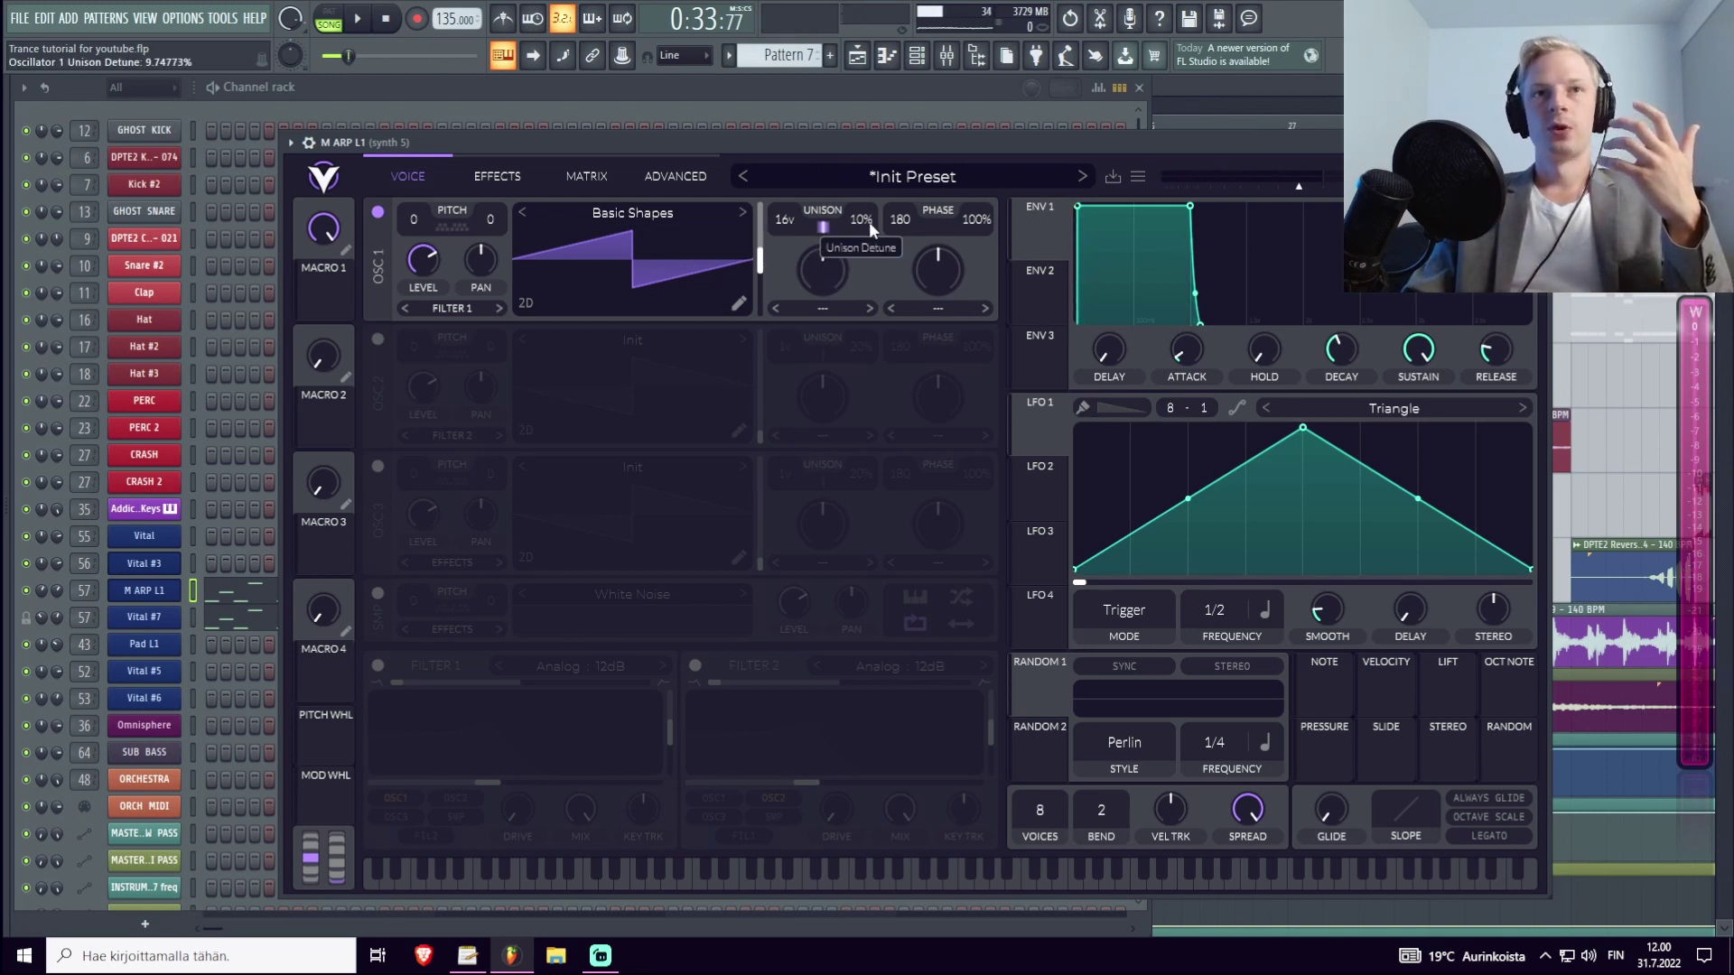
scroll(871, 218, "down", 2)
left_click_drag(785, 219, 782, 269)
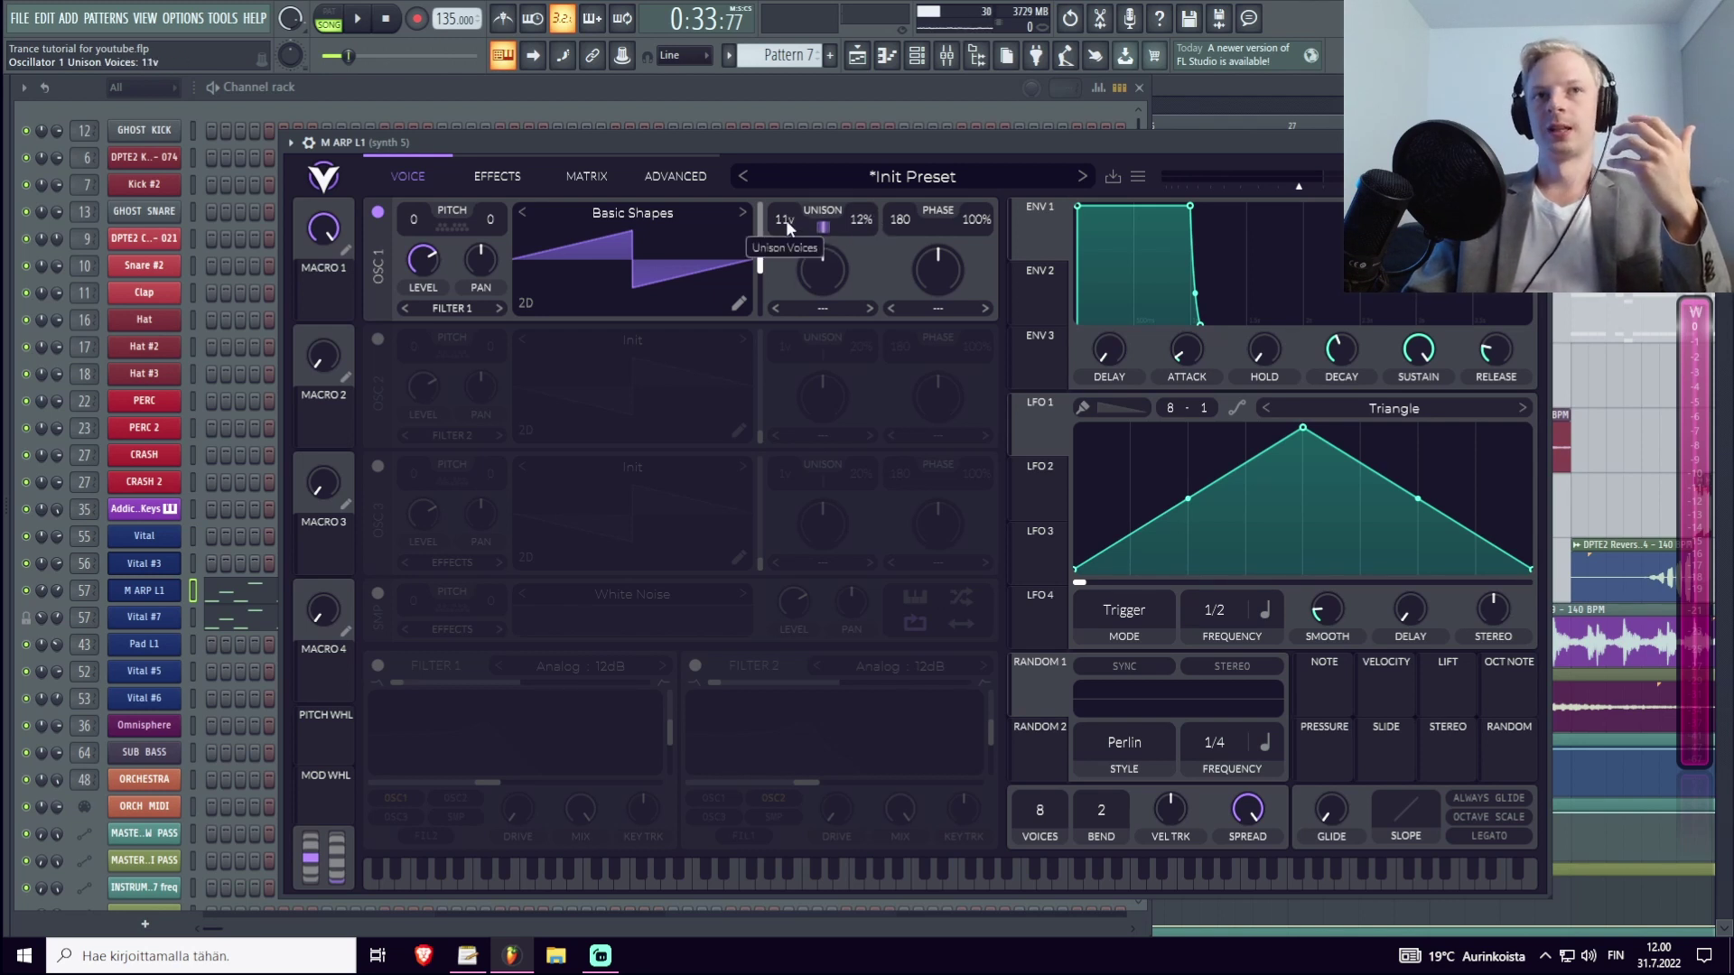
scroll(785, 221, "down", 1)
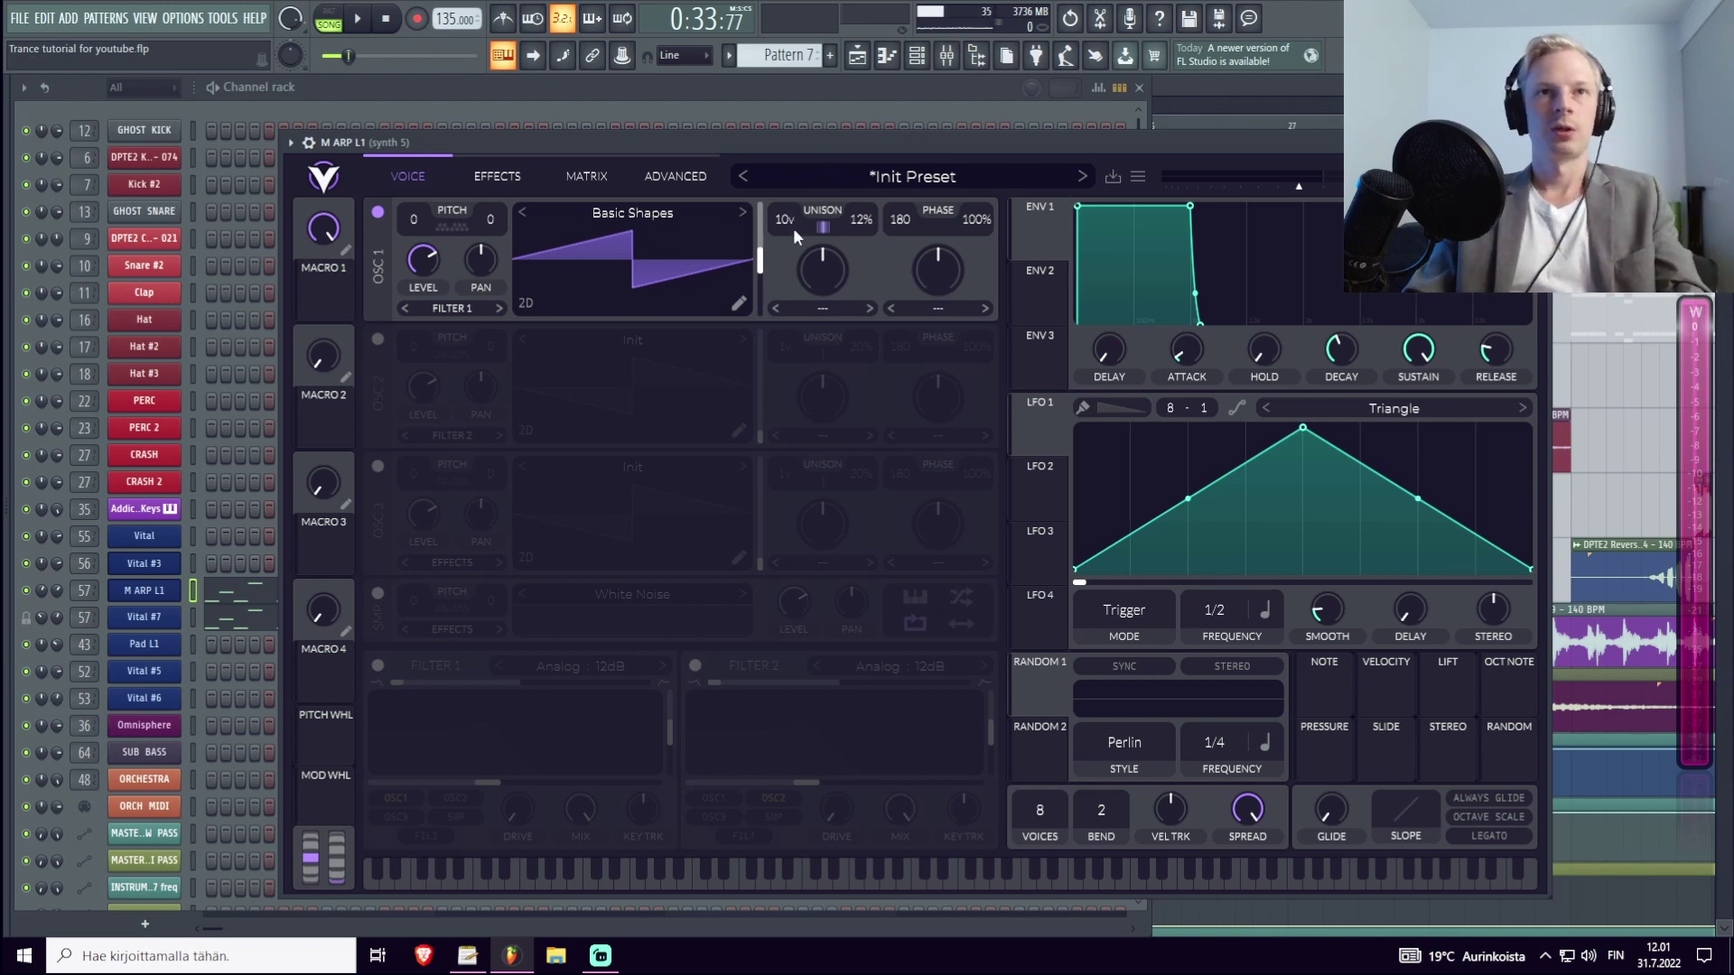
scroll(787, 222, "down", 1)
Compare 11 and 9 unison voices on oscillator 1 during playback, settling on 9 voices with 11% detune.
key("space")
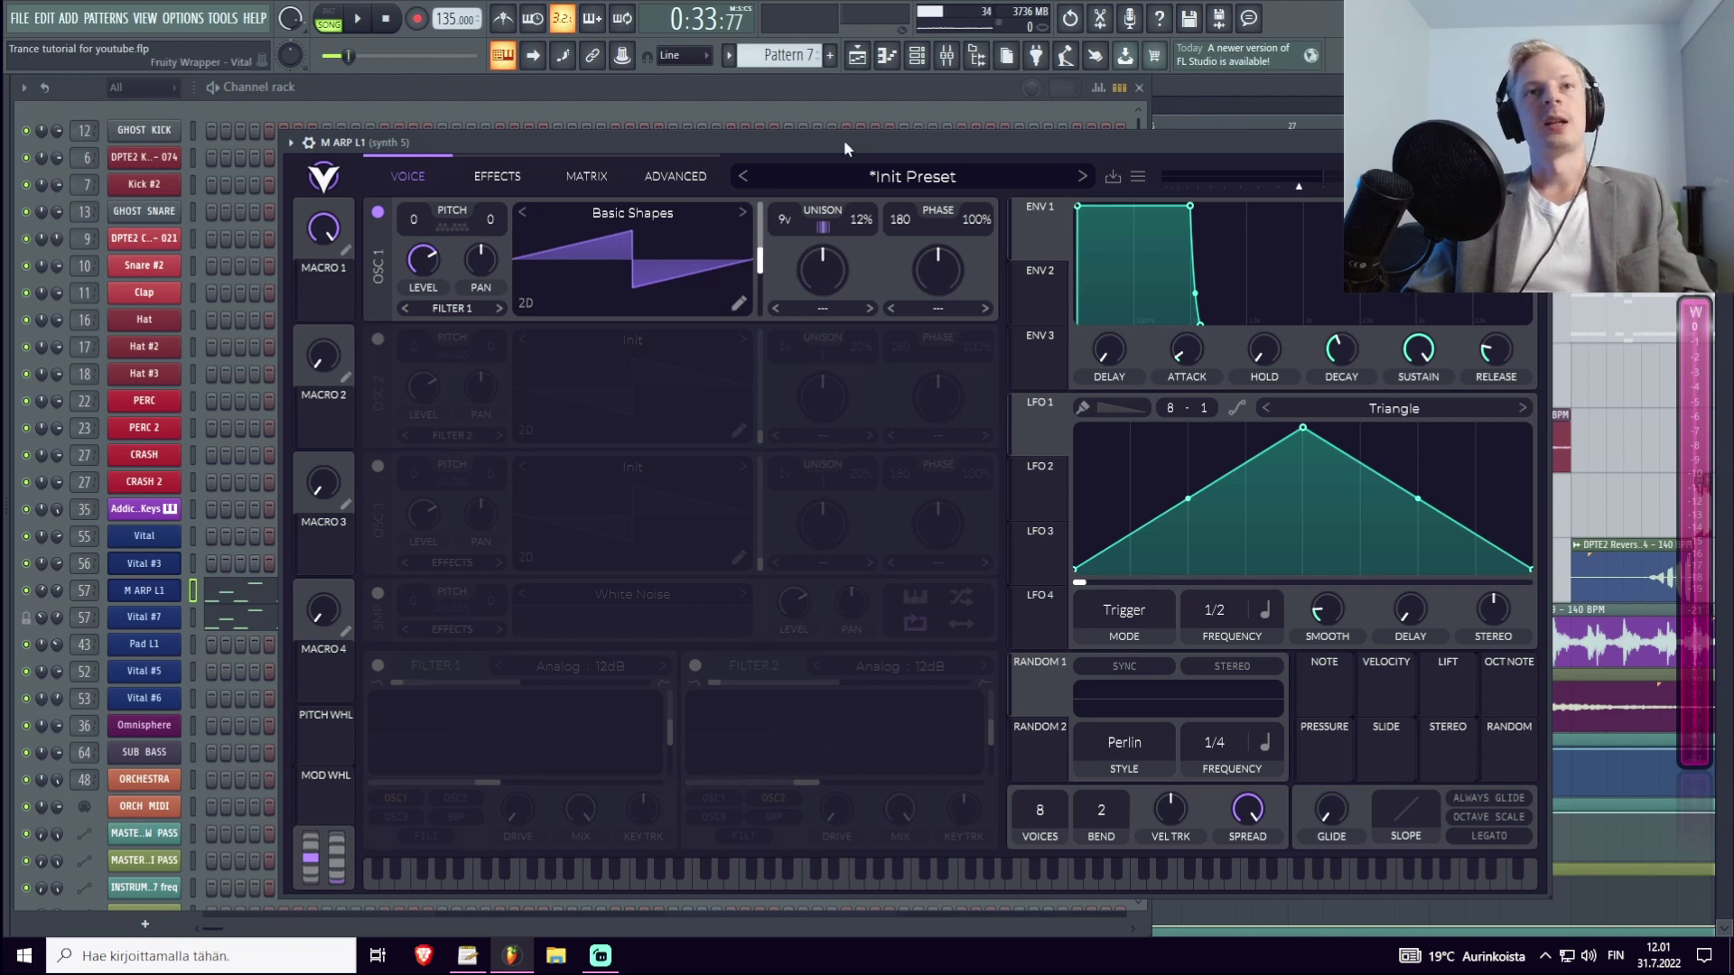
scroll(785, 218, "up", 2)
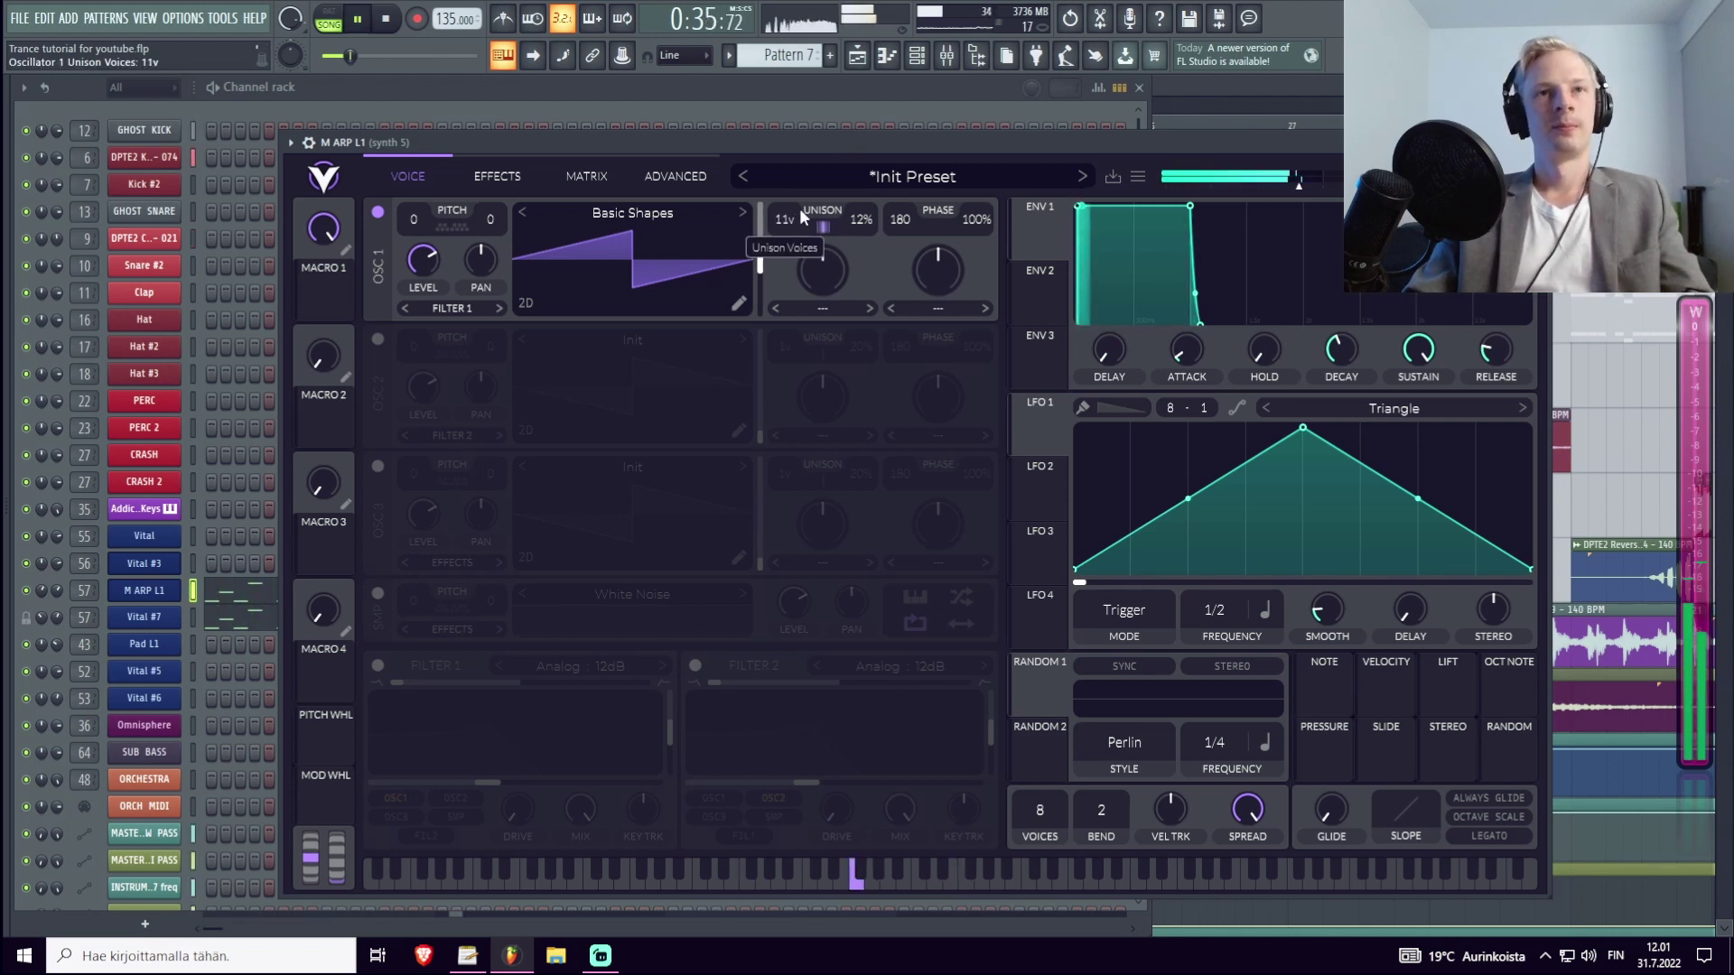
mouse_move(803, 192)
left_mouse_down()
mouse_move(798, 251)
mouse_move(800, 226)
left_mouse_up()
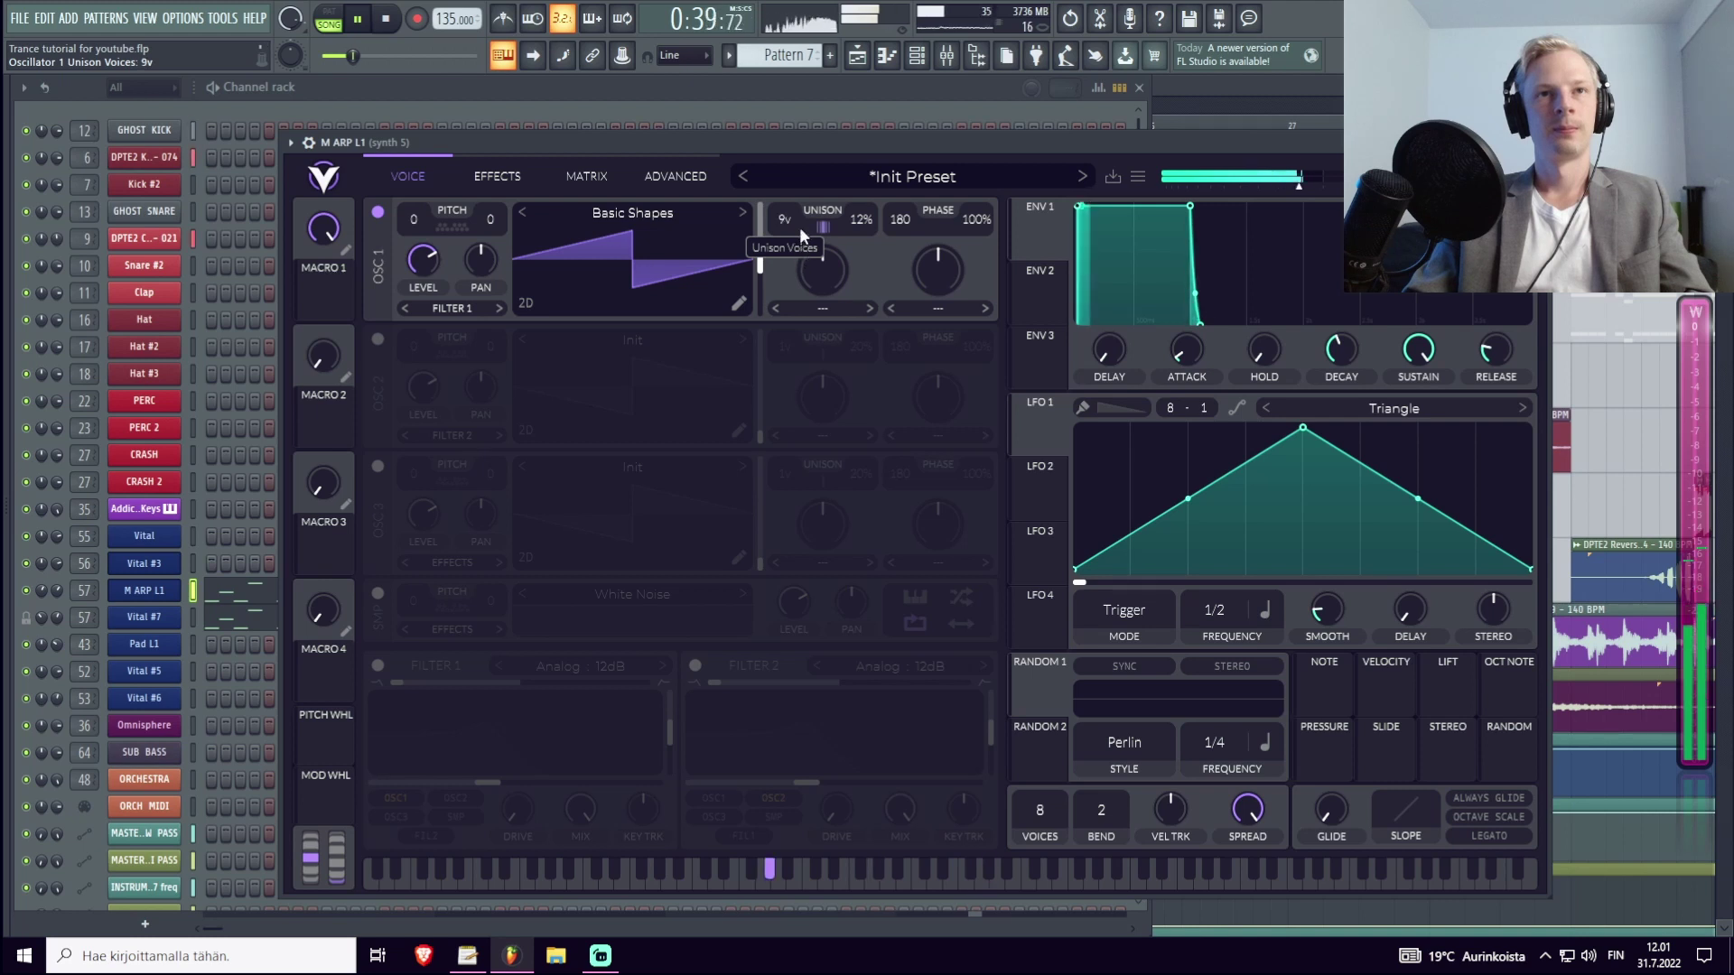
key("space")
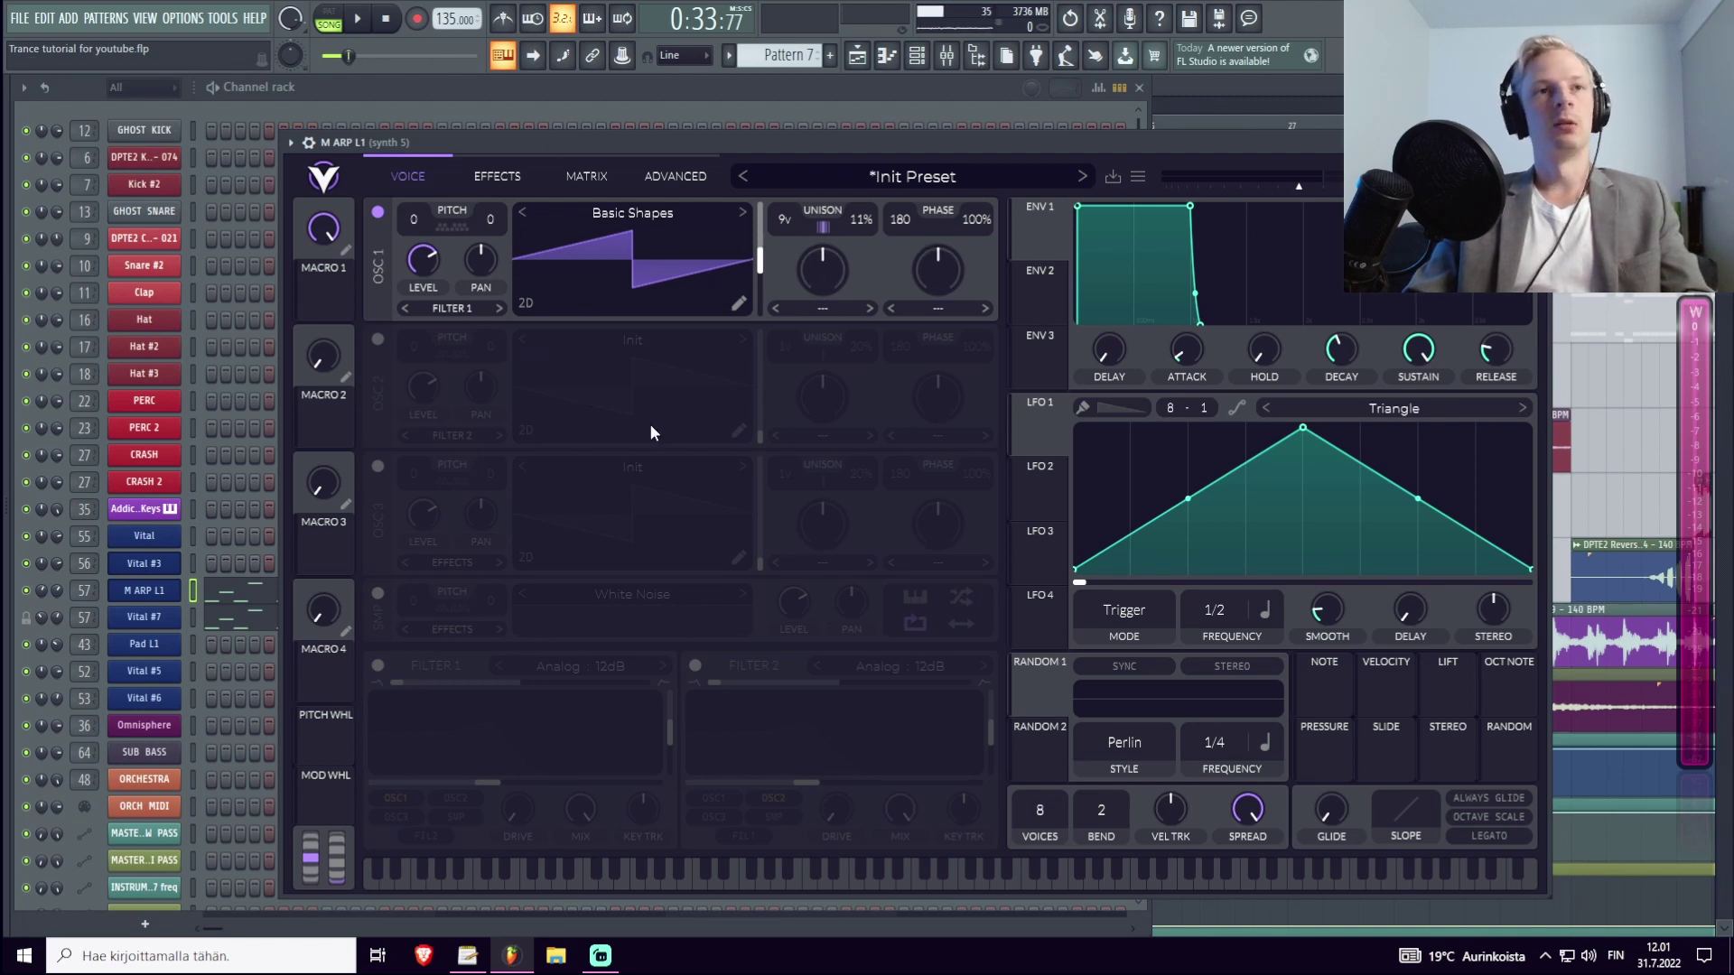
Enable oscillator 2 with its pitch transposed up 12 semitones and audition it with the arpeggio.
left_click(378, 340)
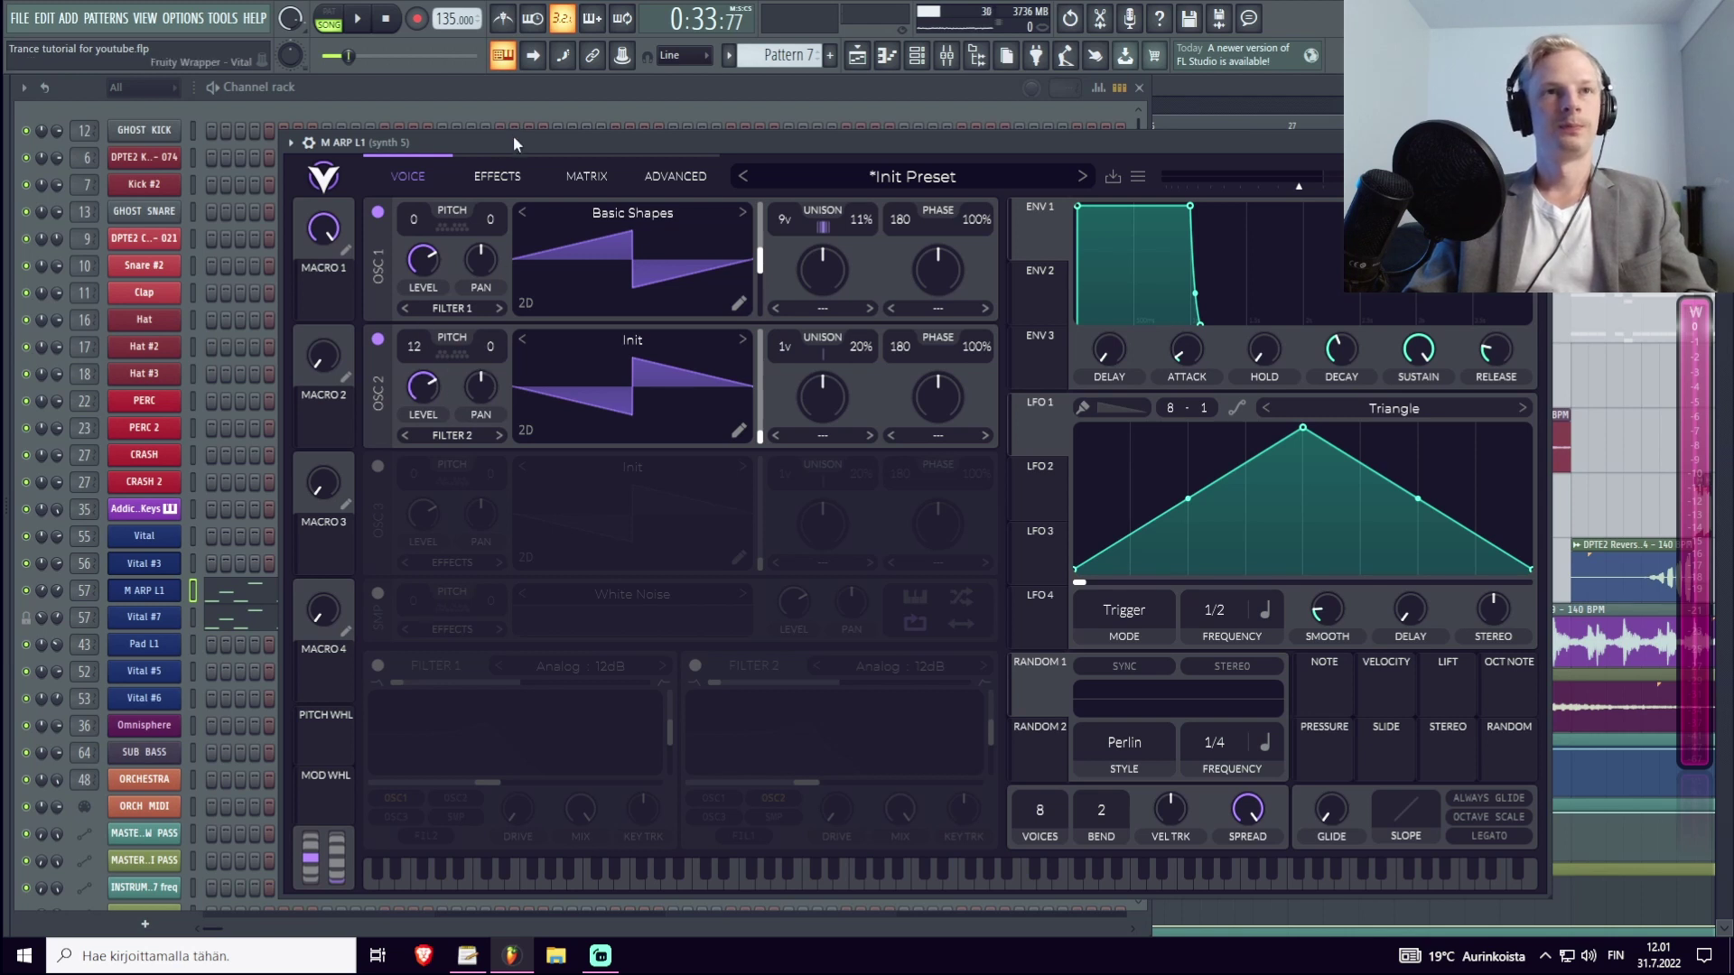
key("space")
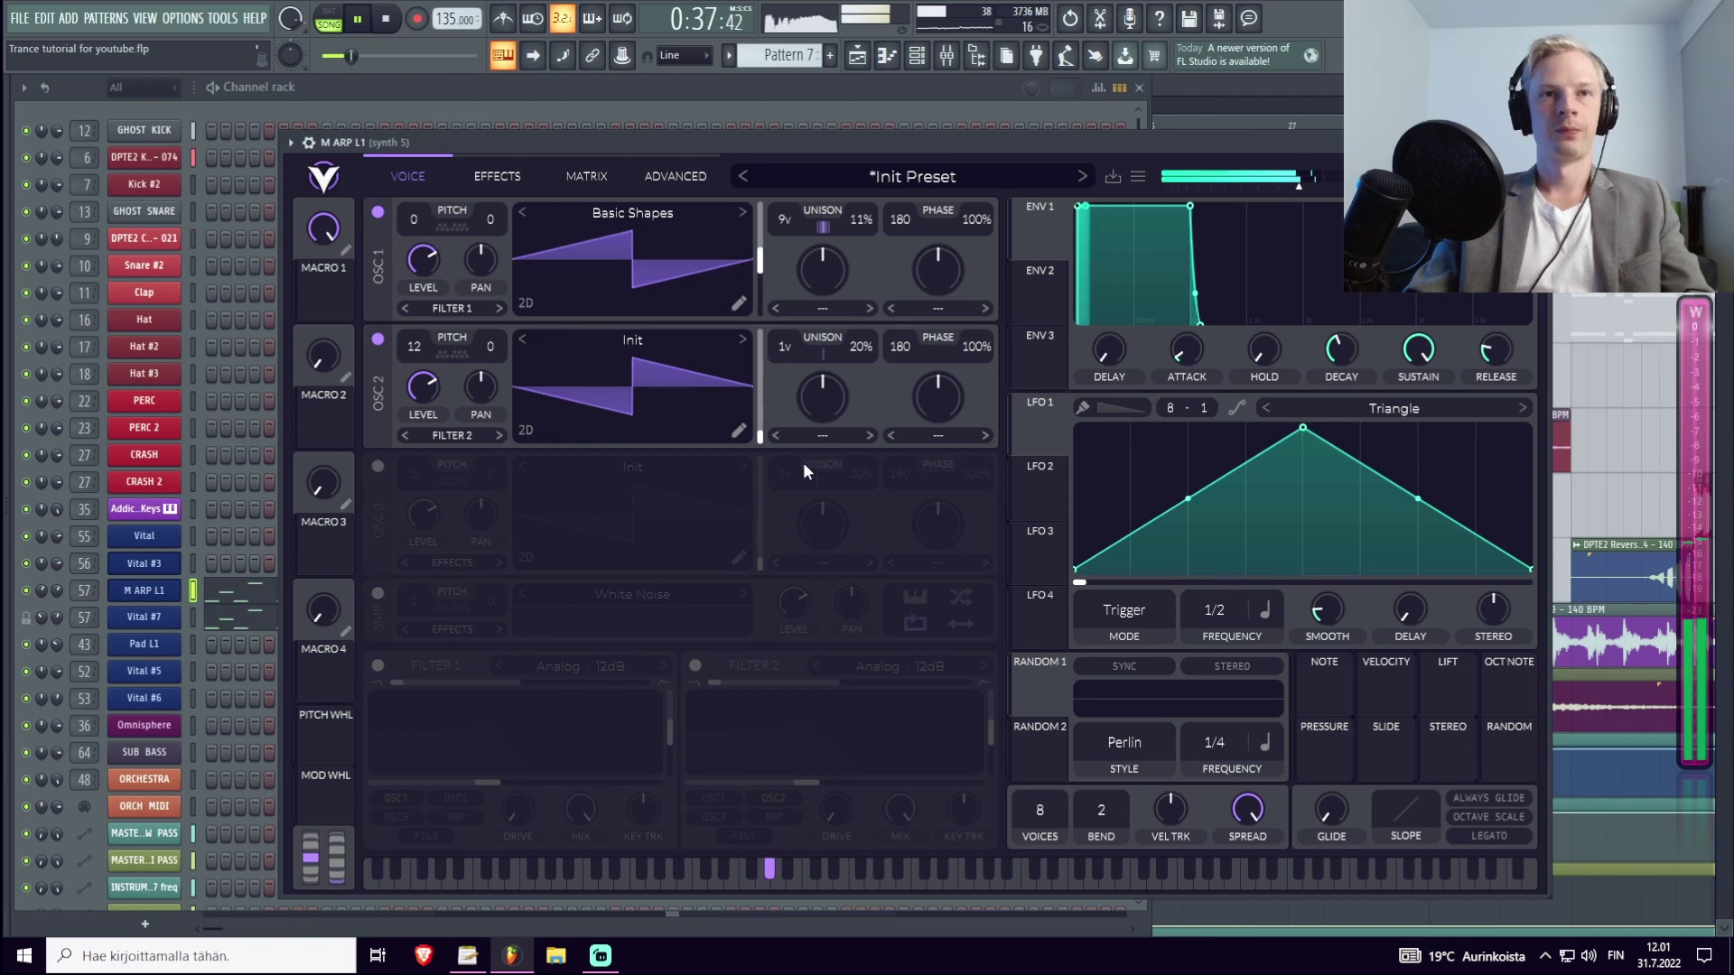
key("space")
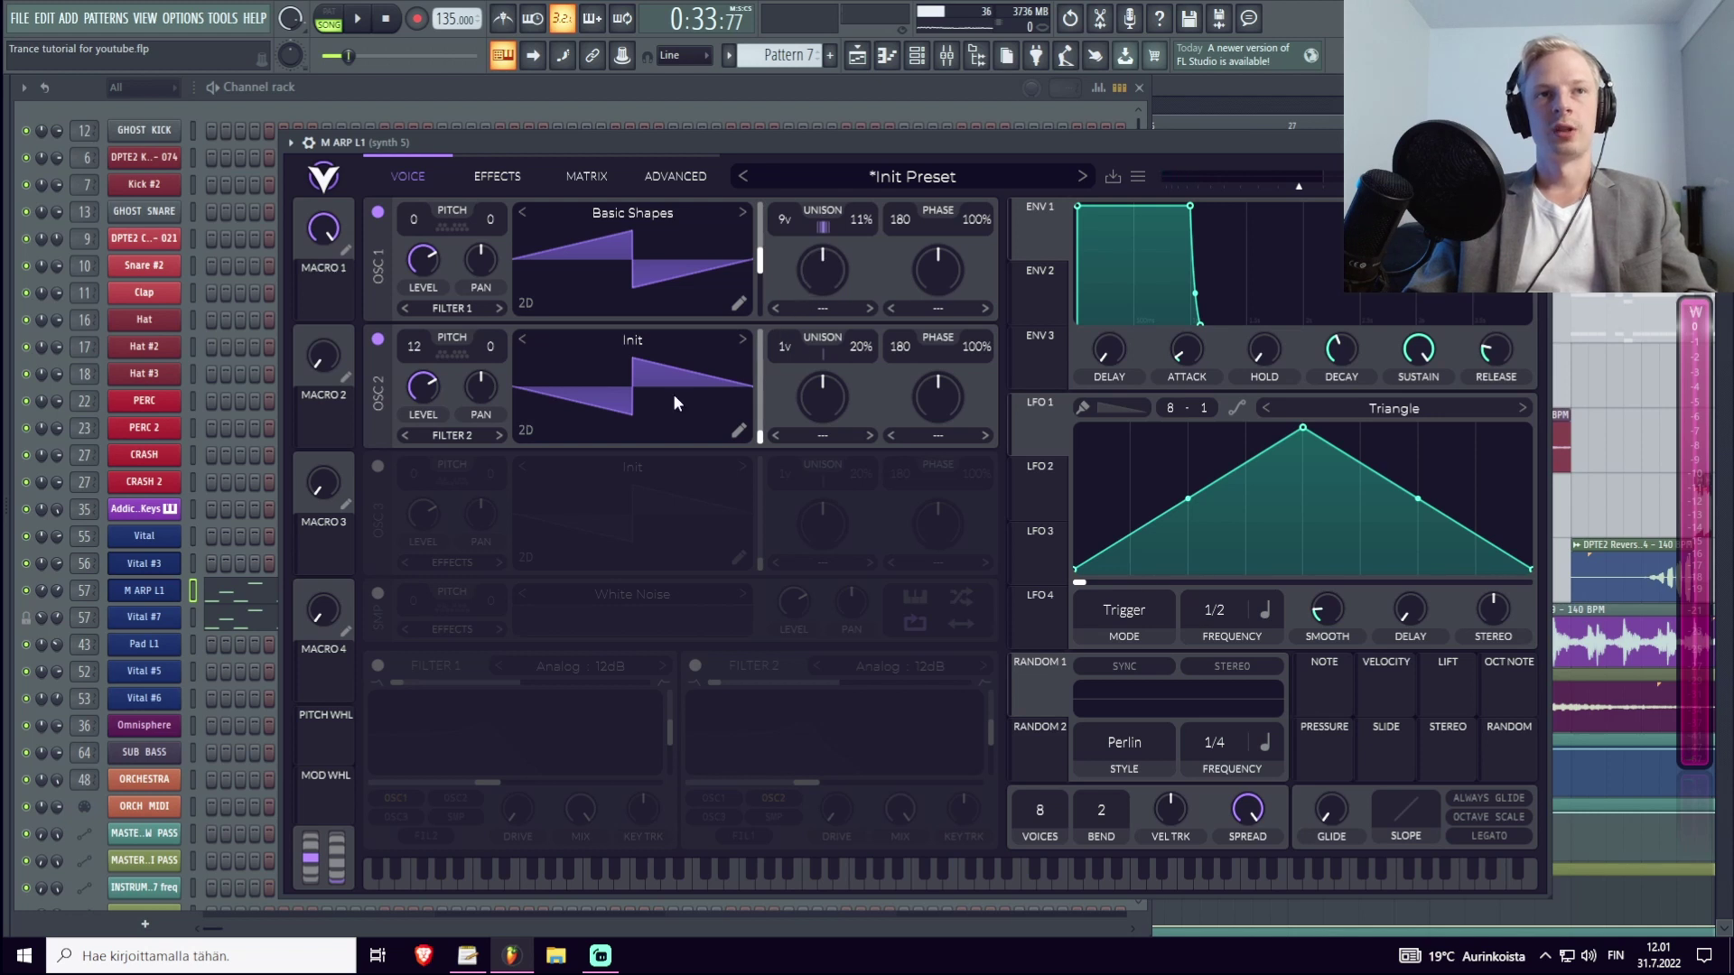
Lower oscillator 2's level to about 0.26, comparing it with about 0.62 during playback.
left_click_drag(421, 388, 405, 406)
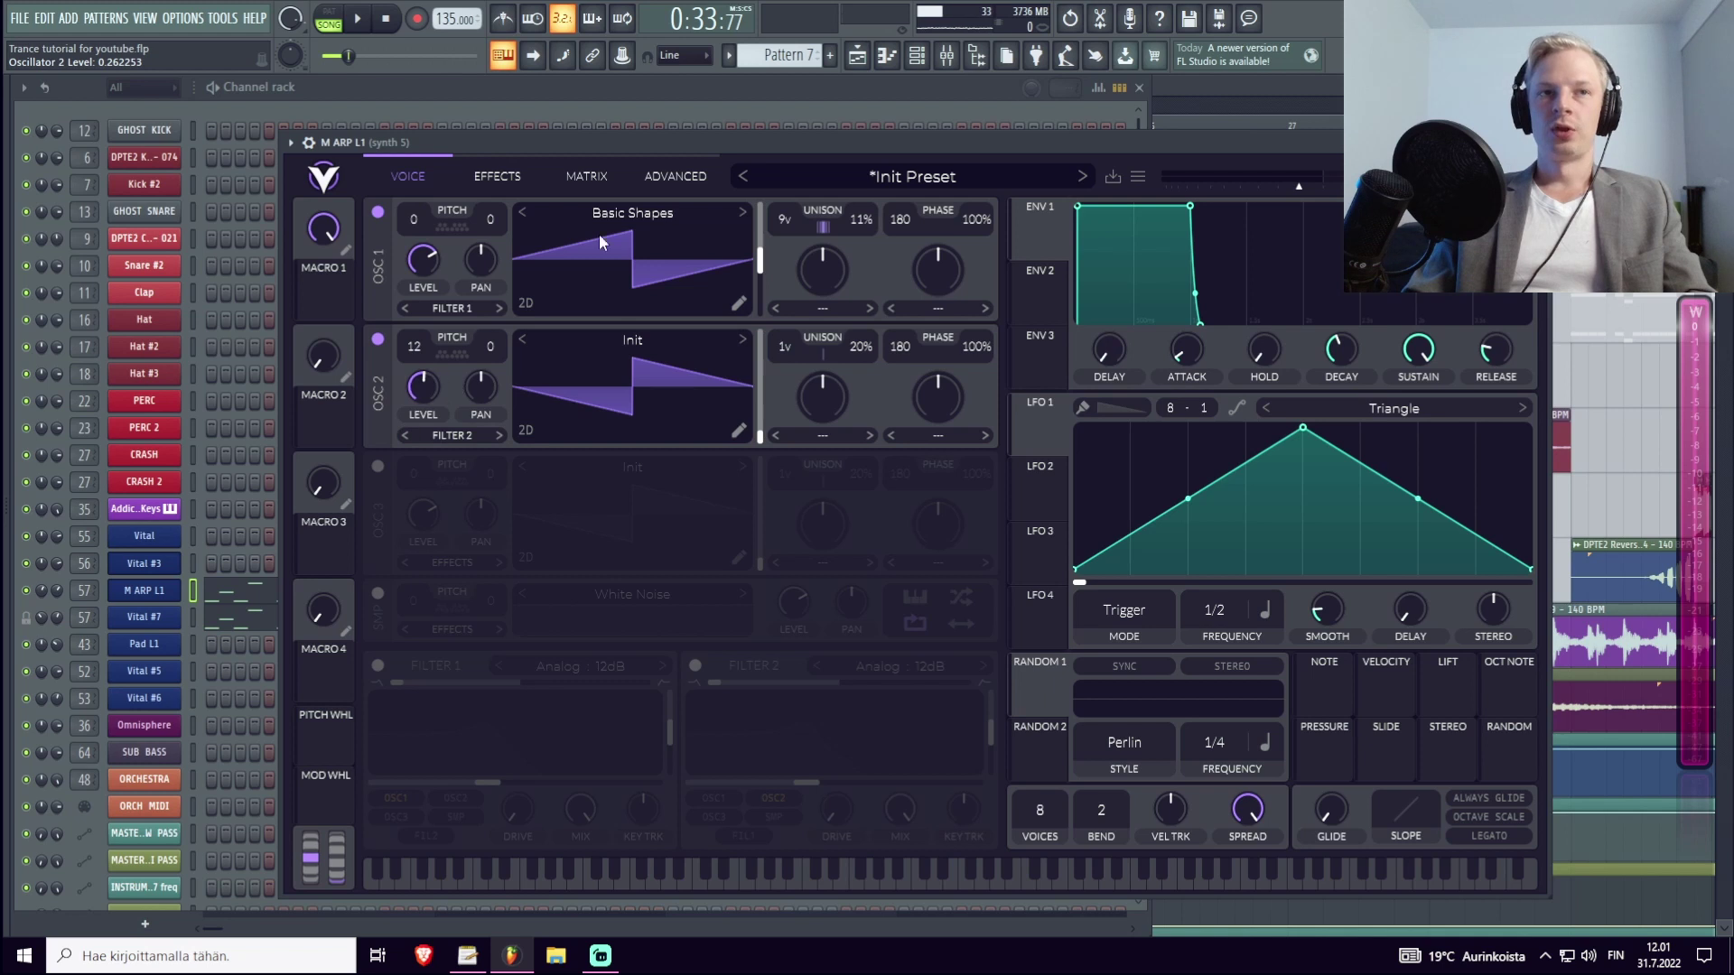
key("space")
left_click_drag(428, 390, 444, 362)
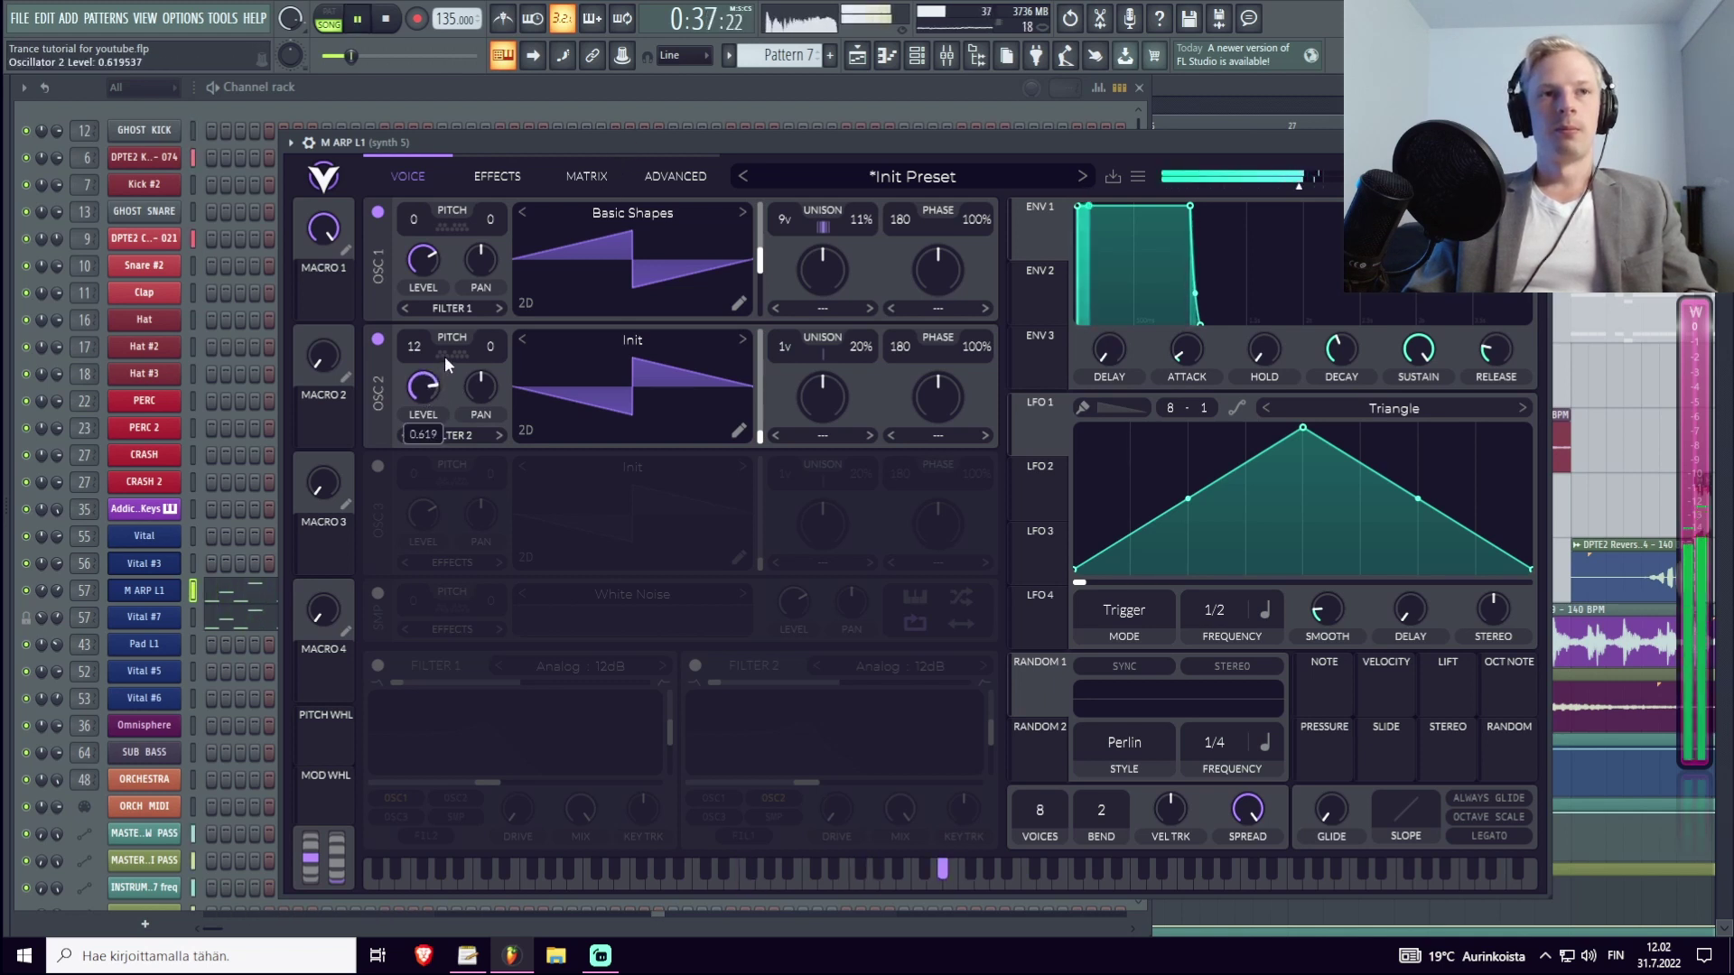
key("space")
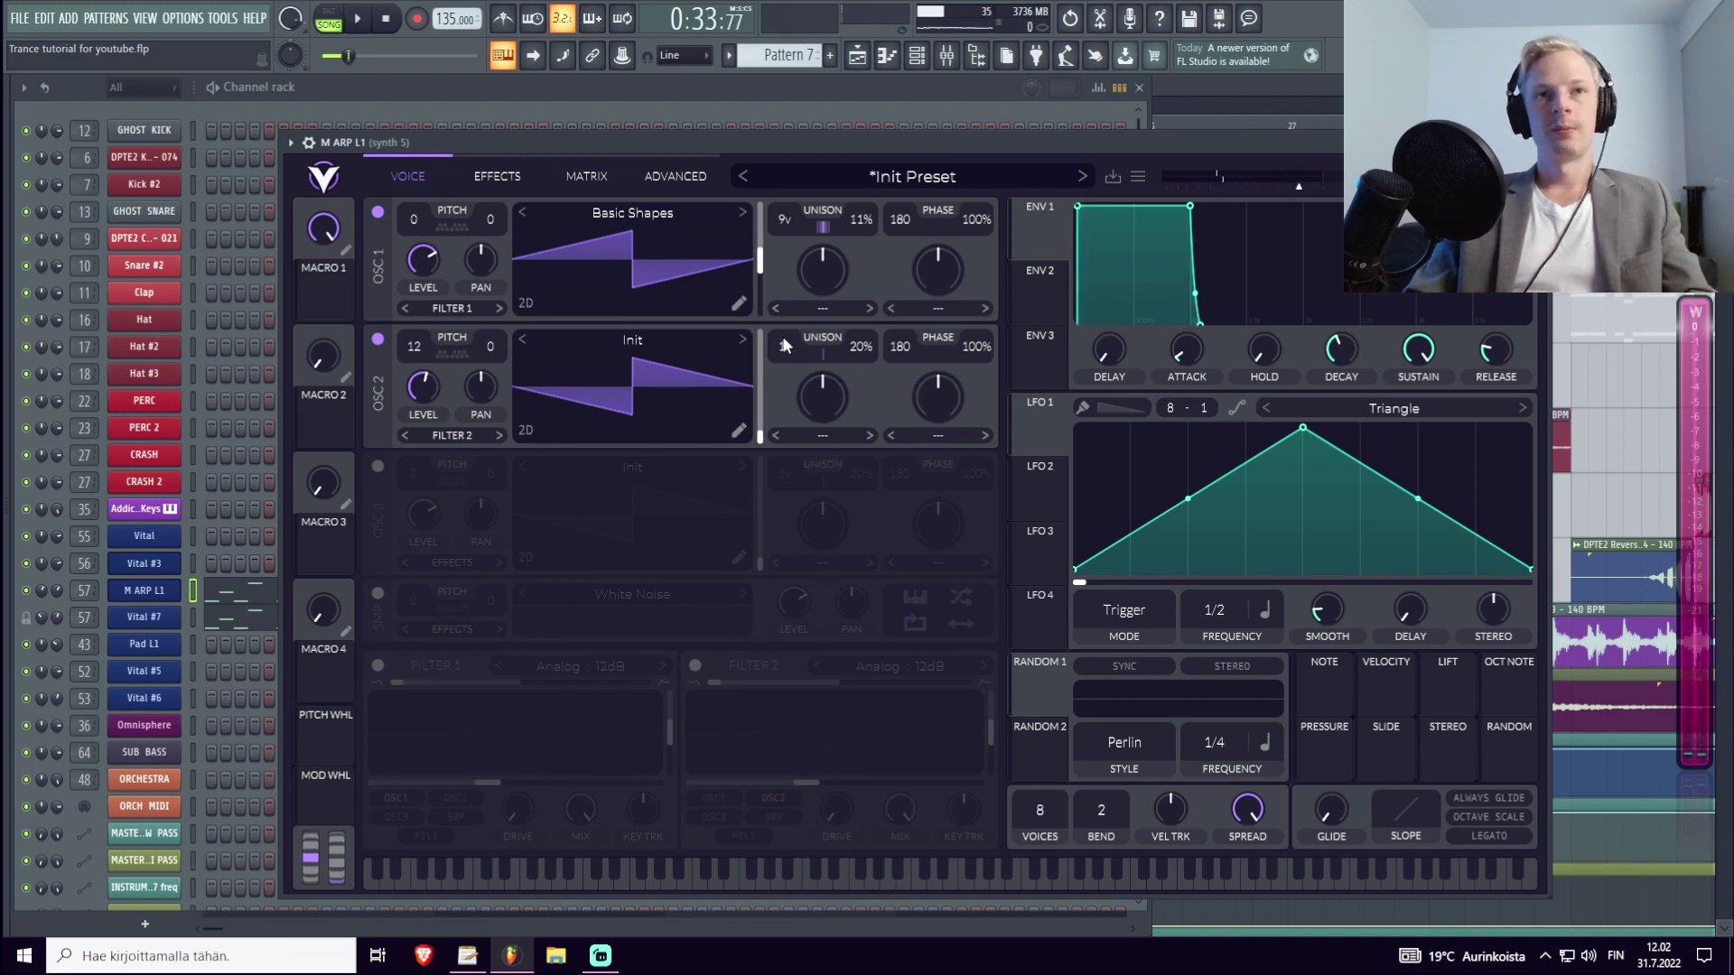
Set oscillator 2's unison to 12 voices with 18% detune during playback.
left_click_drag(787, 341, 795, 301)
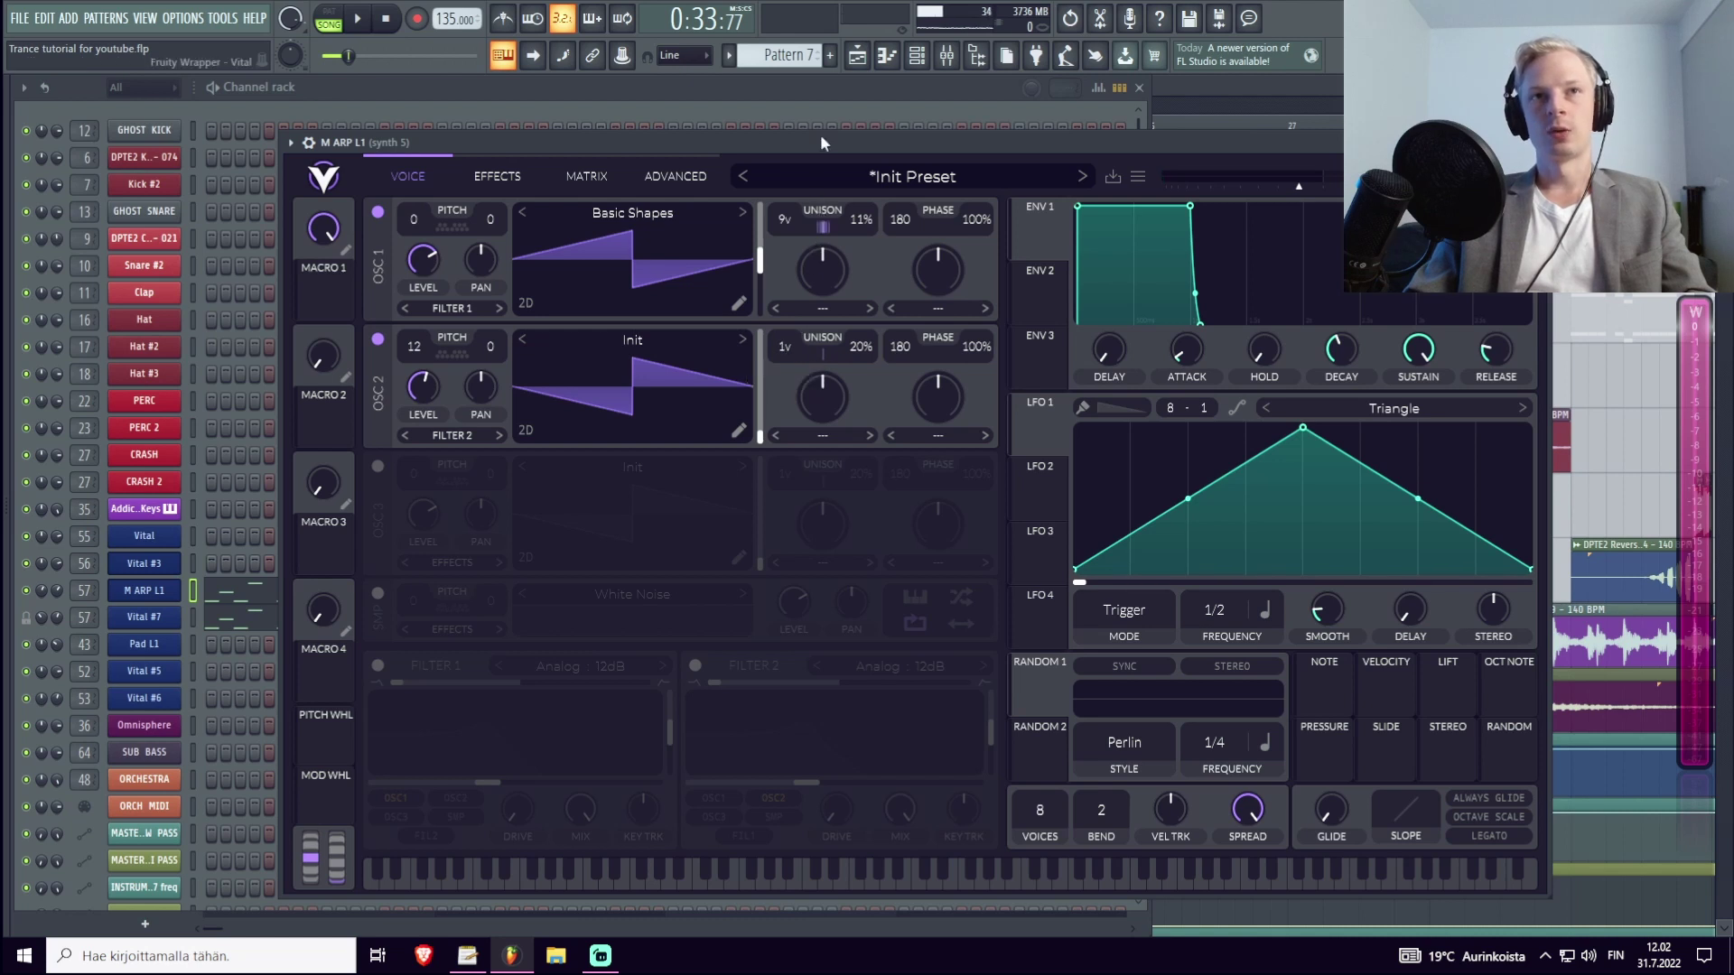
key("space")
left_click_drag(794, 339, 815, 224)
left_click_drag(874, 345, 871, 349)
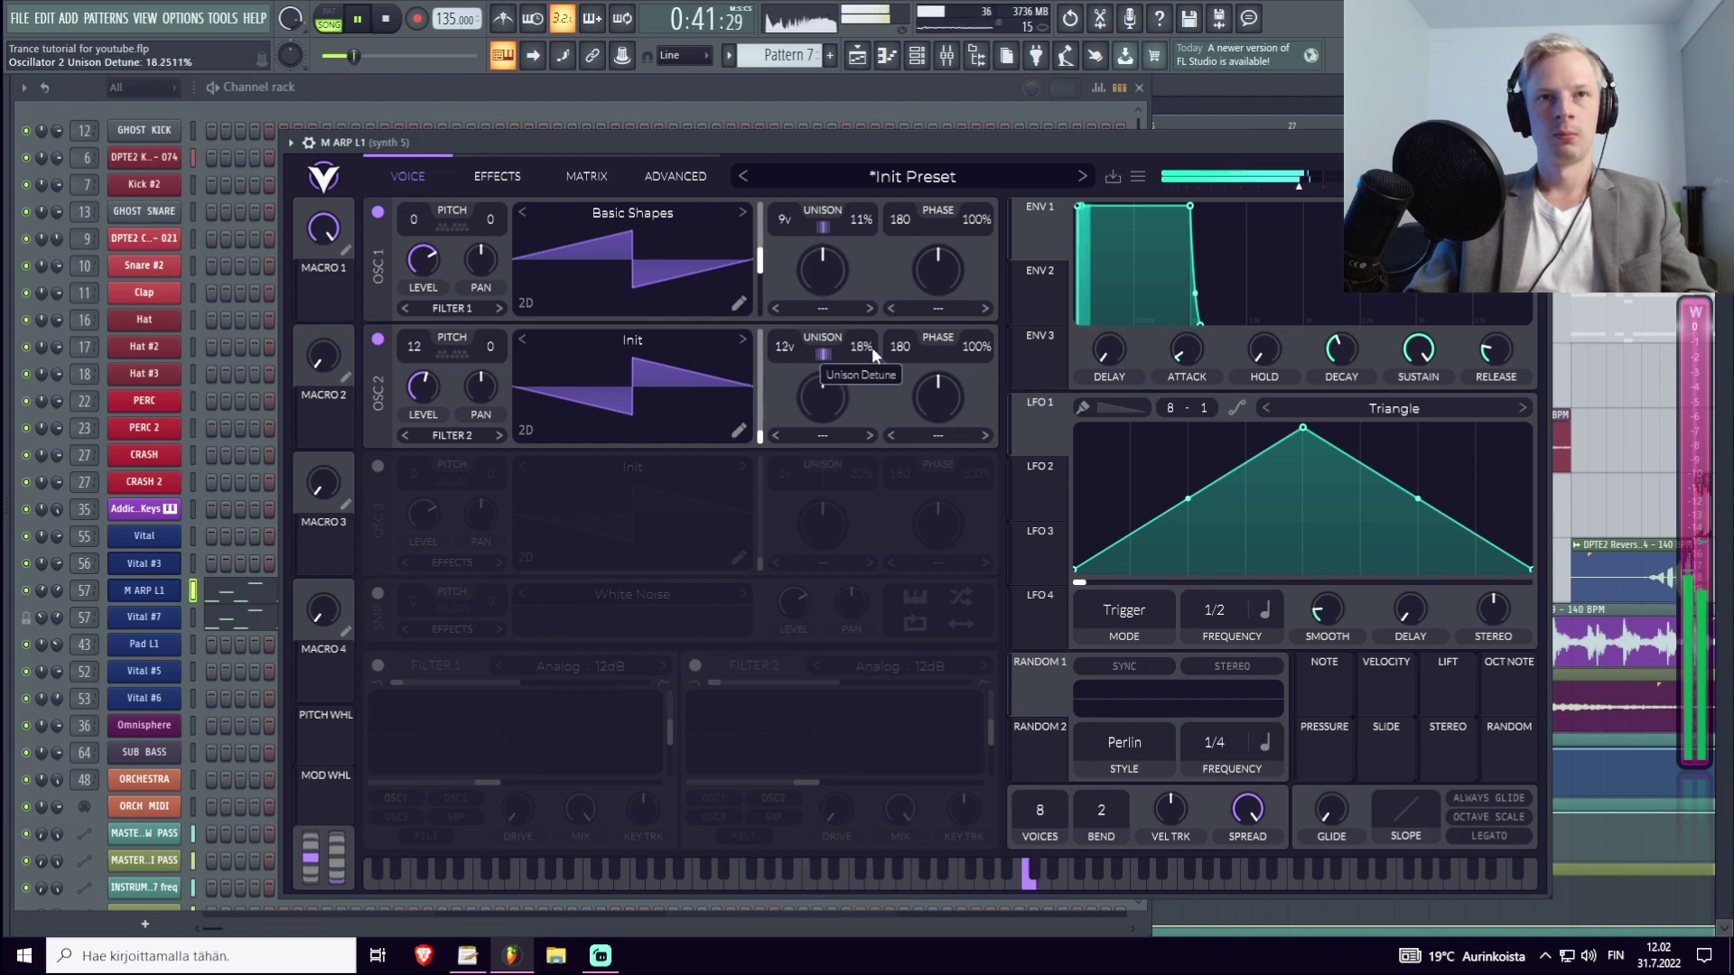
Compare the arpeggio with oscillator 2 off and on during playback, leaving it enabled.
left_click(377, 341)
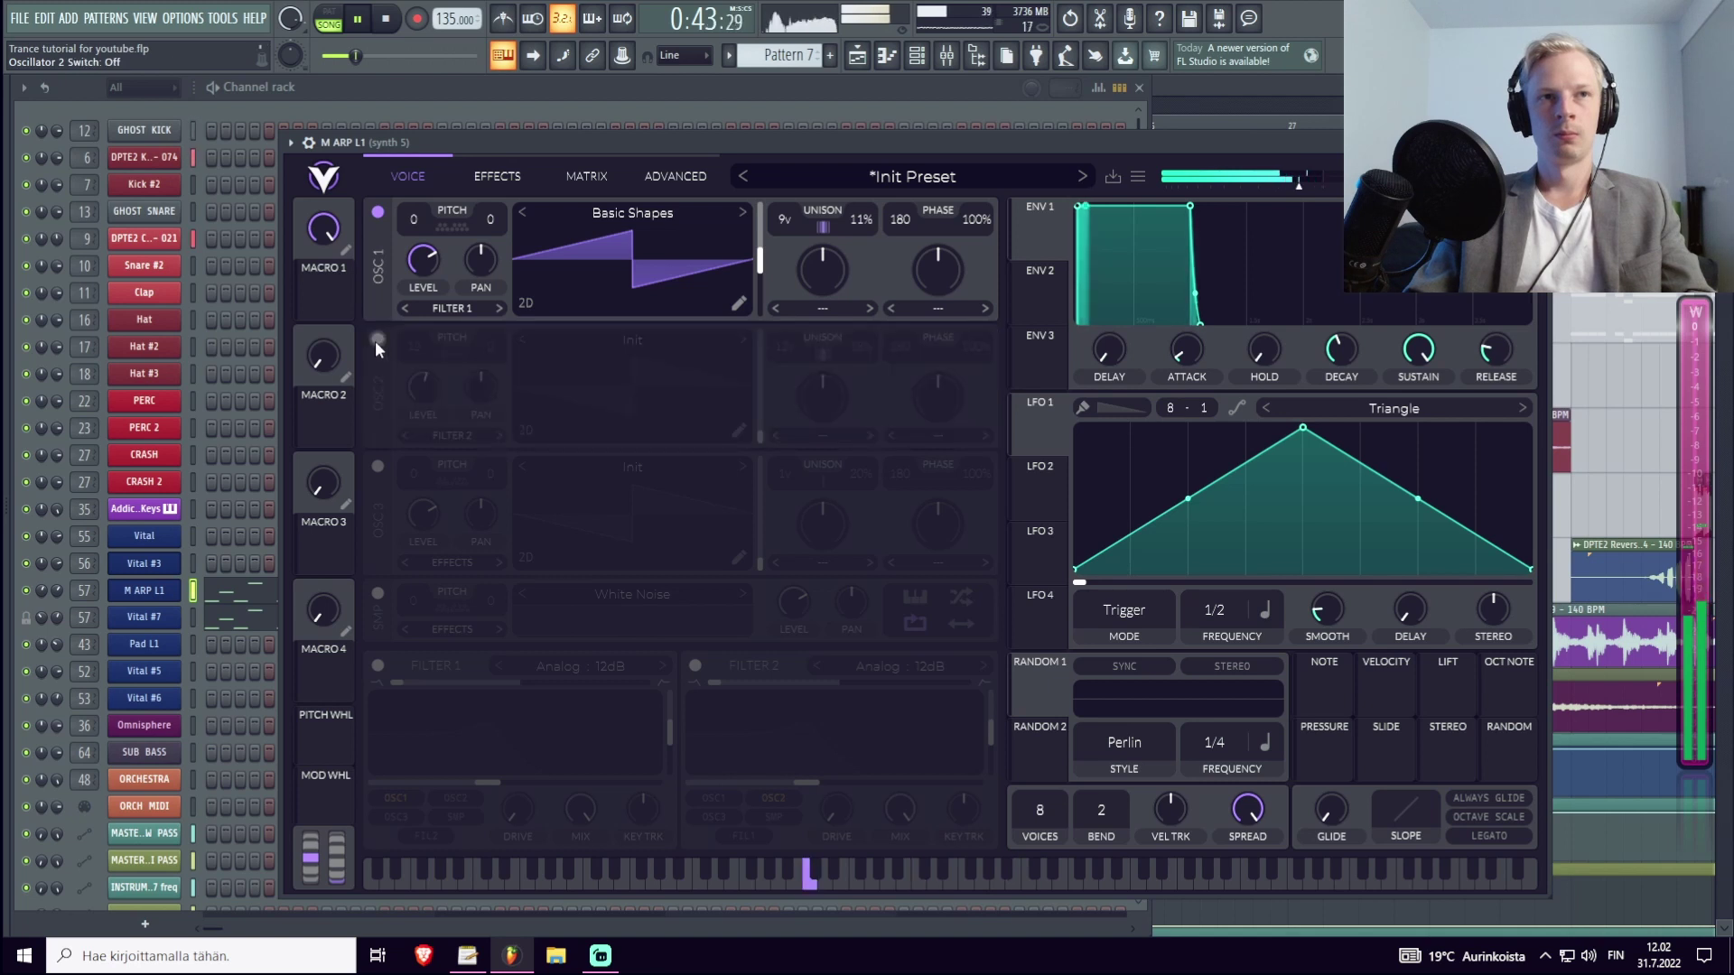
left_click(378, 340)
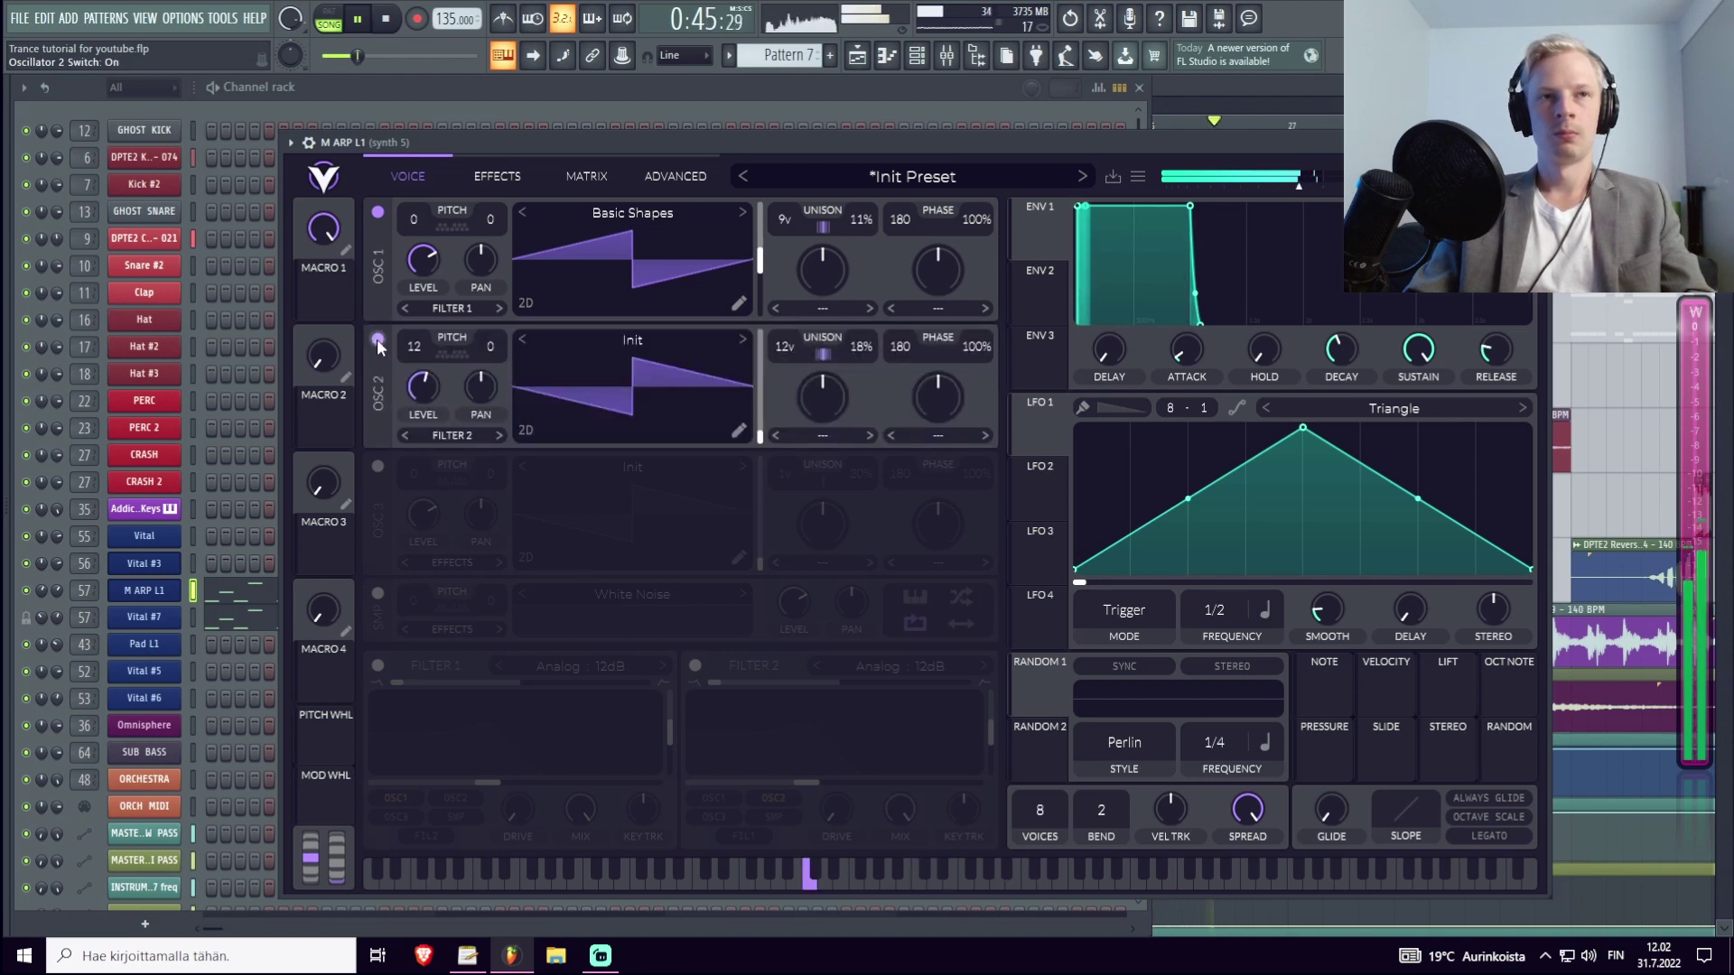
left_click(377, 341)
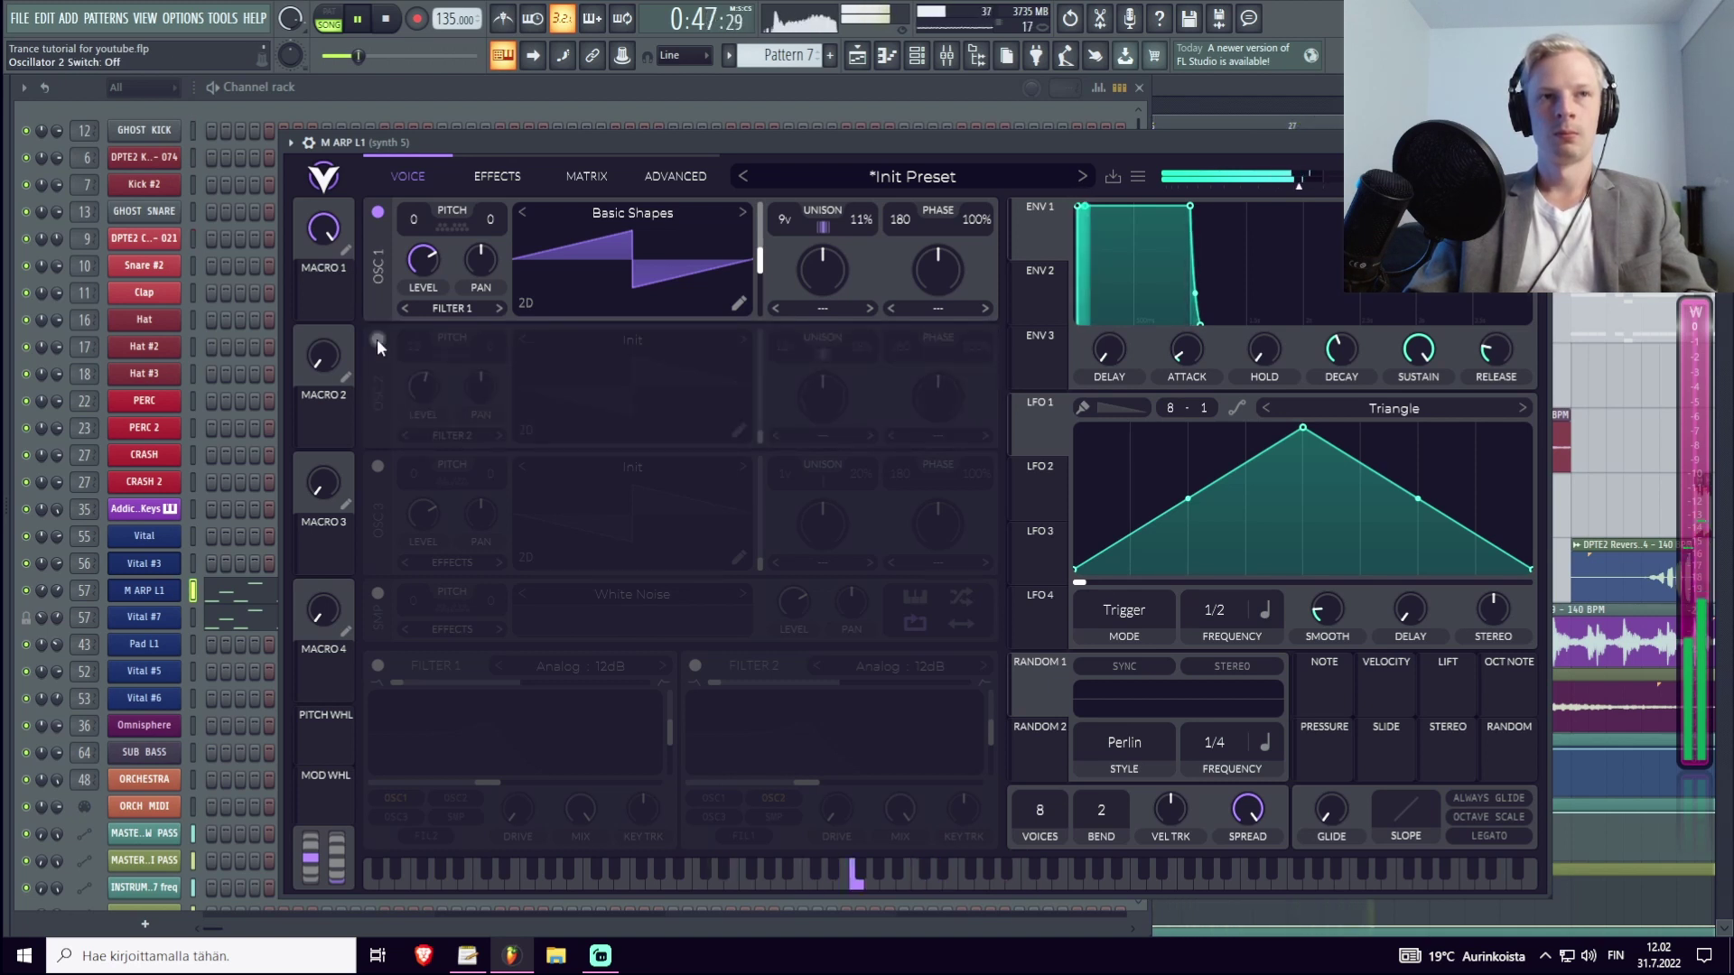
left_click(377, 341)
key("space")
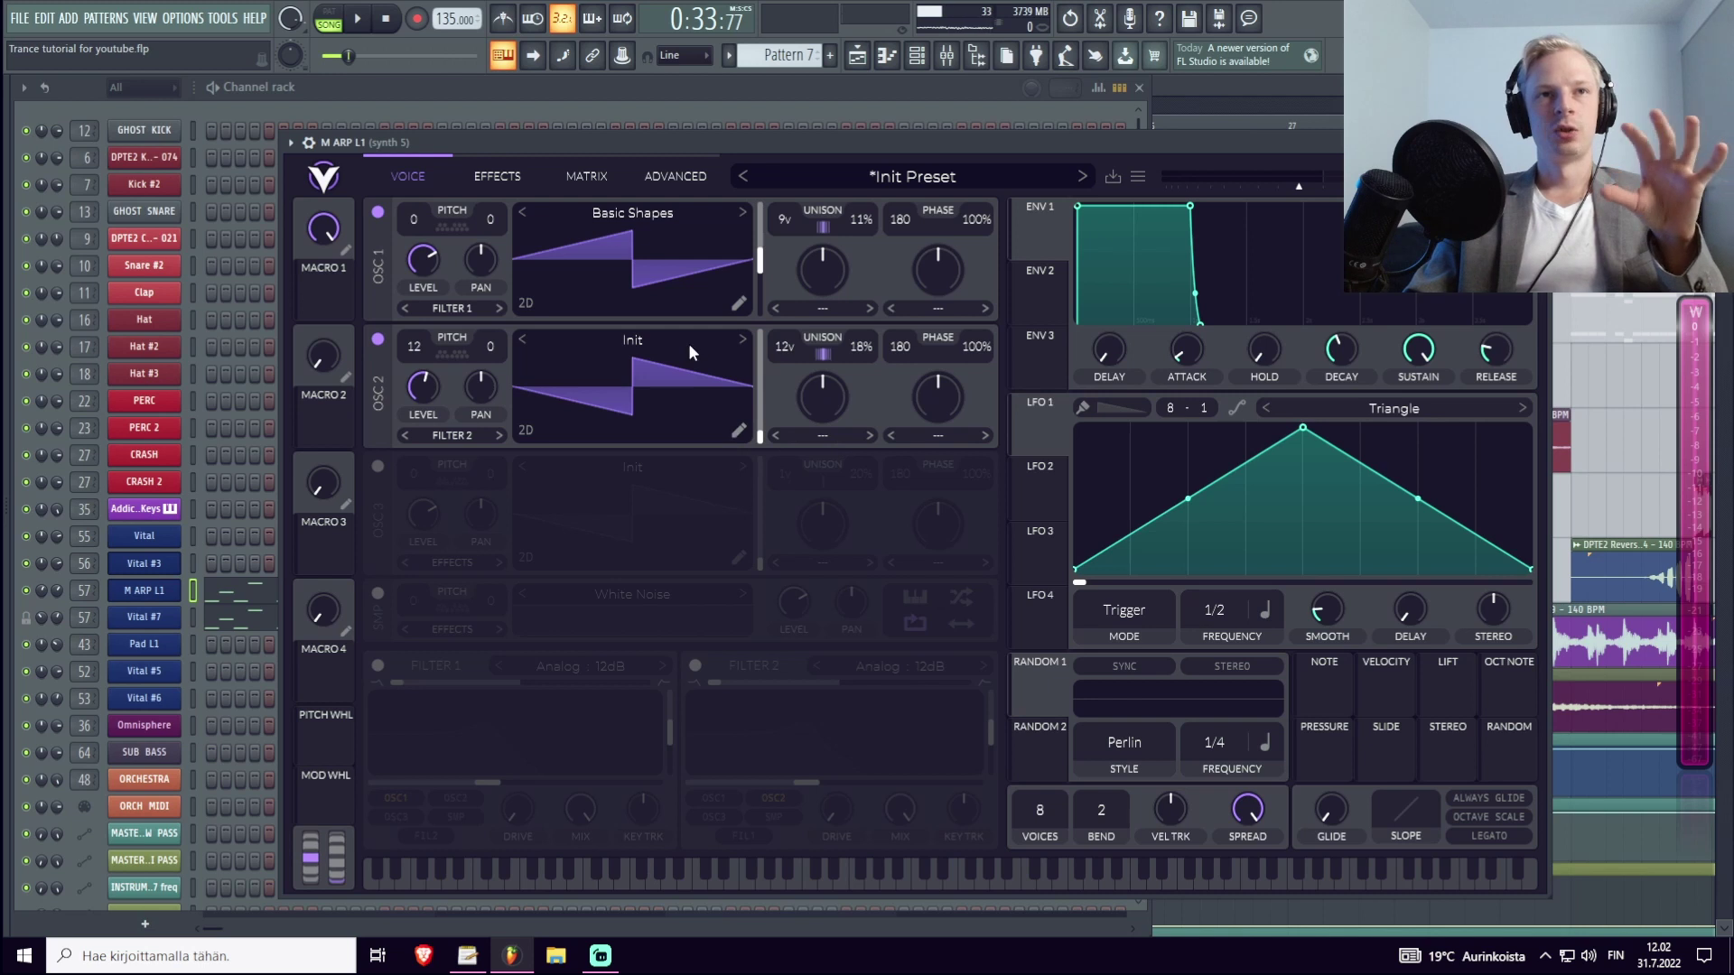
Load the factory Basic Shapes wavetable into oscillator 2 and set its frame to the saw wave.
left_click(652, 336)
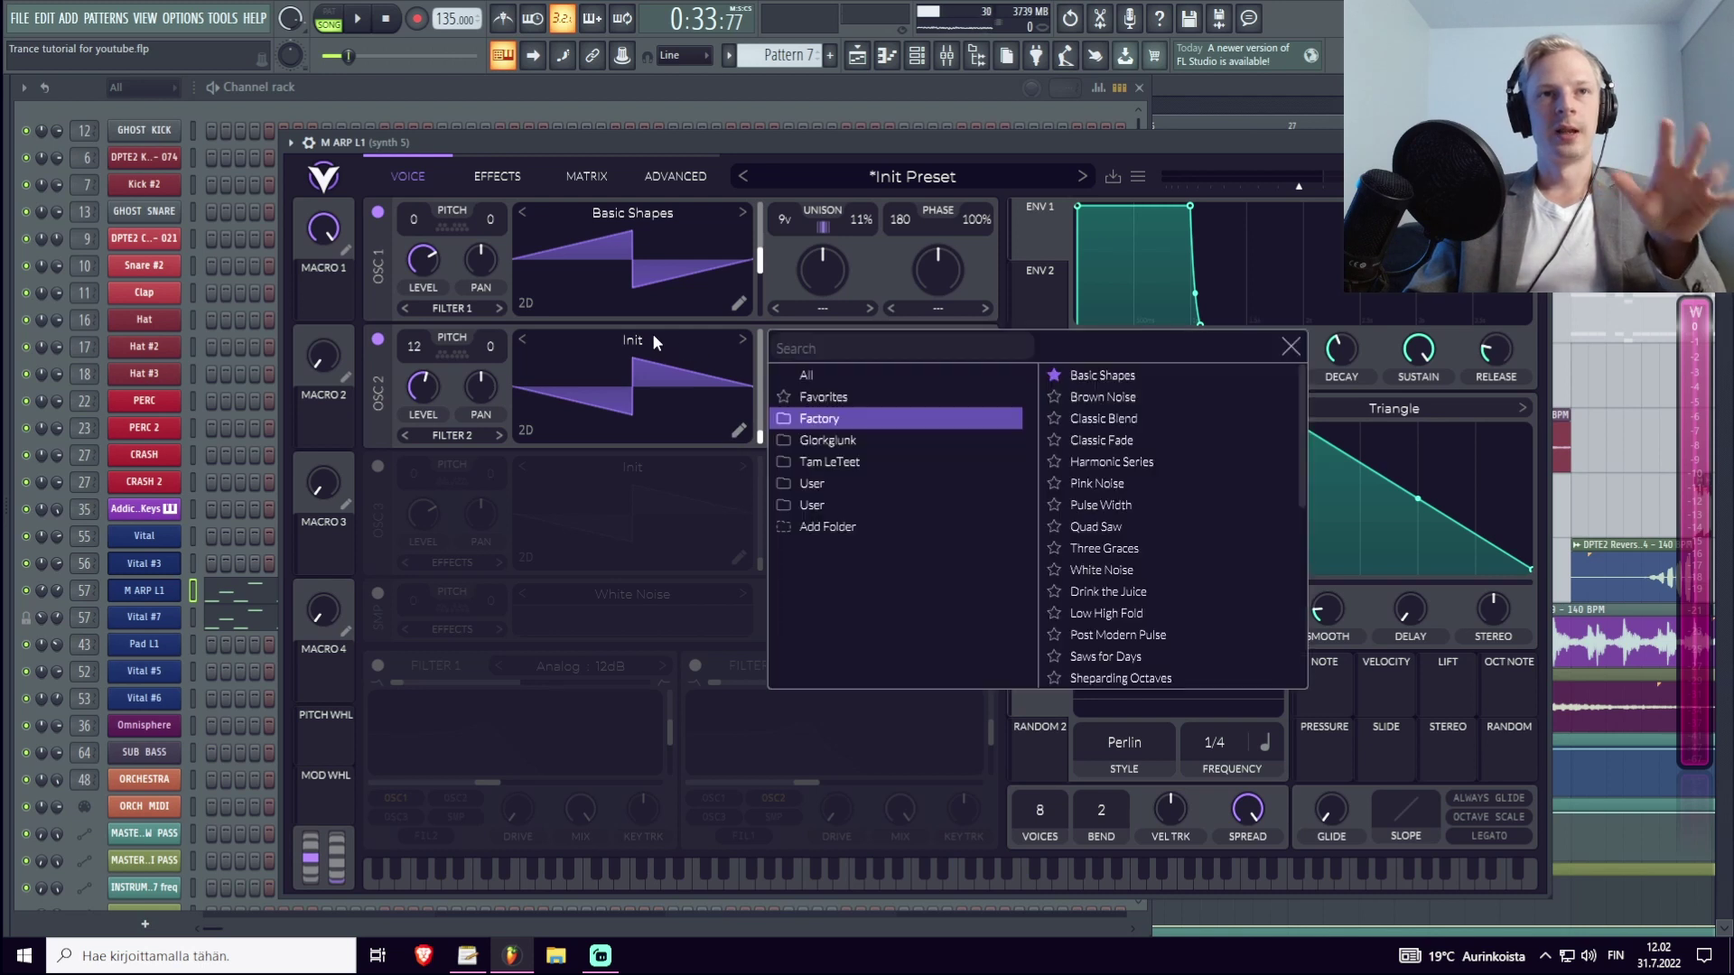
left_click(1102, 375)
left_click_drag(758, 435, 763, 361)
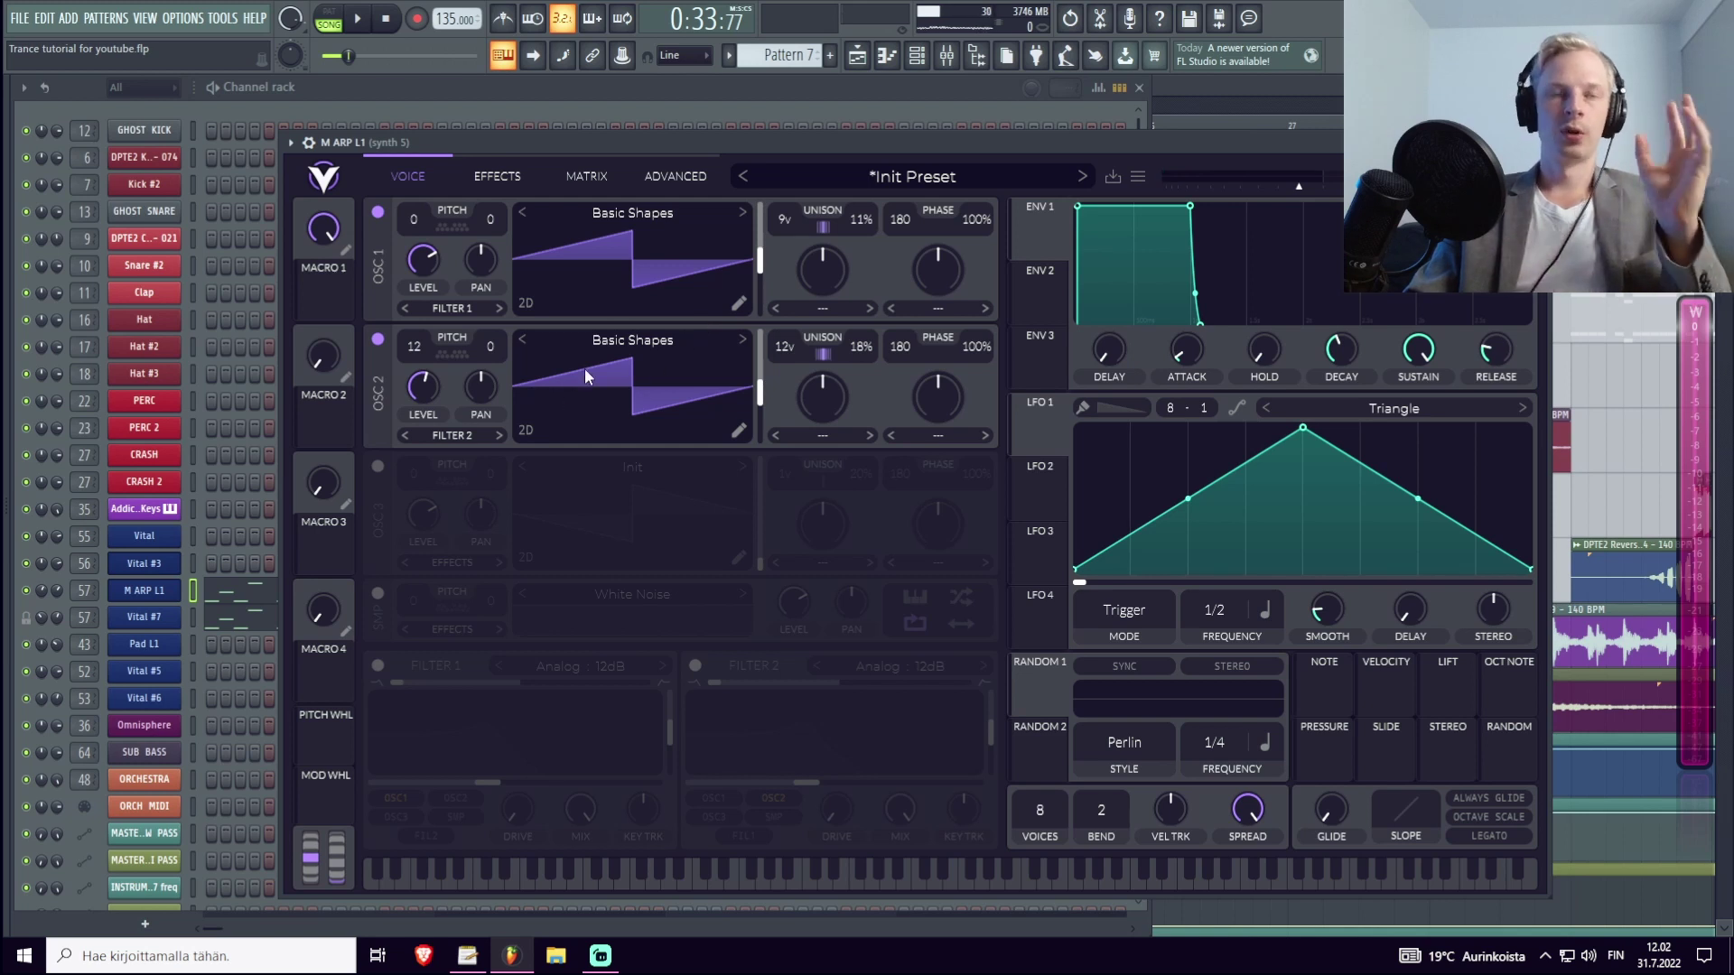
Enable oscillator 3 and route both oscillator 3 and oscillator 2 to Filter 1.
left_click(377, 466)
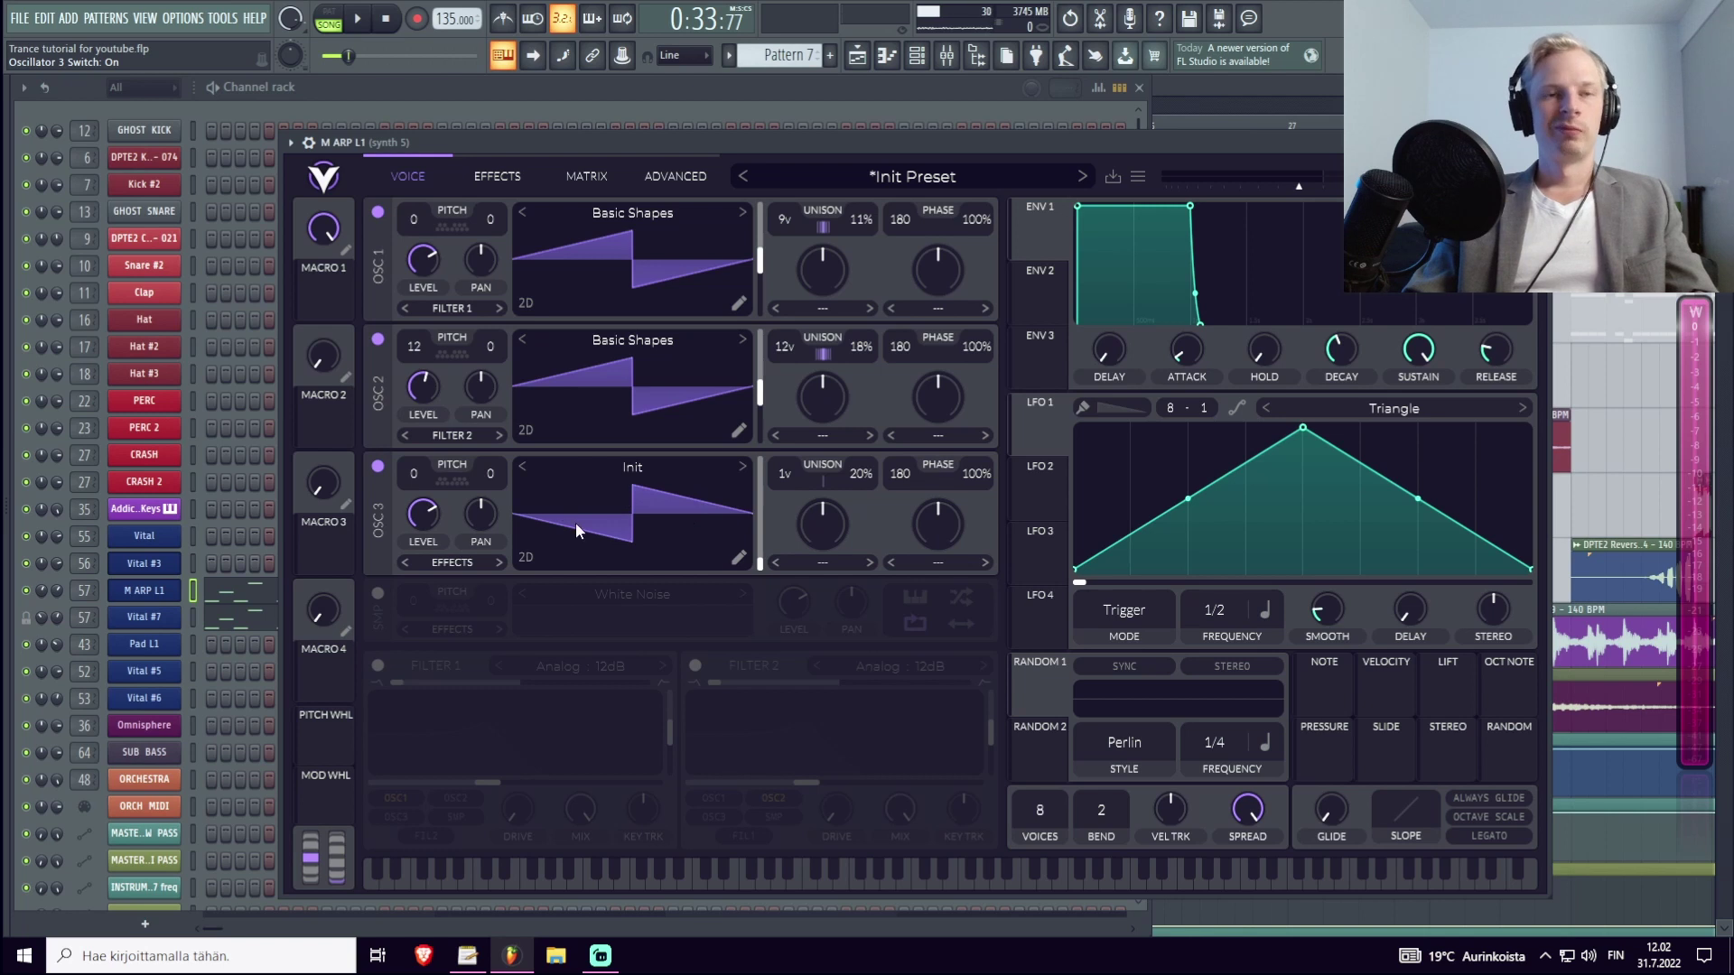
left_click(466, 556)
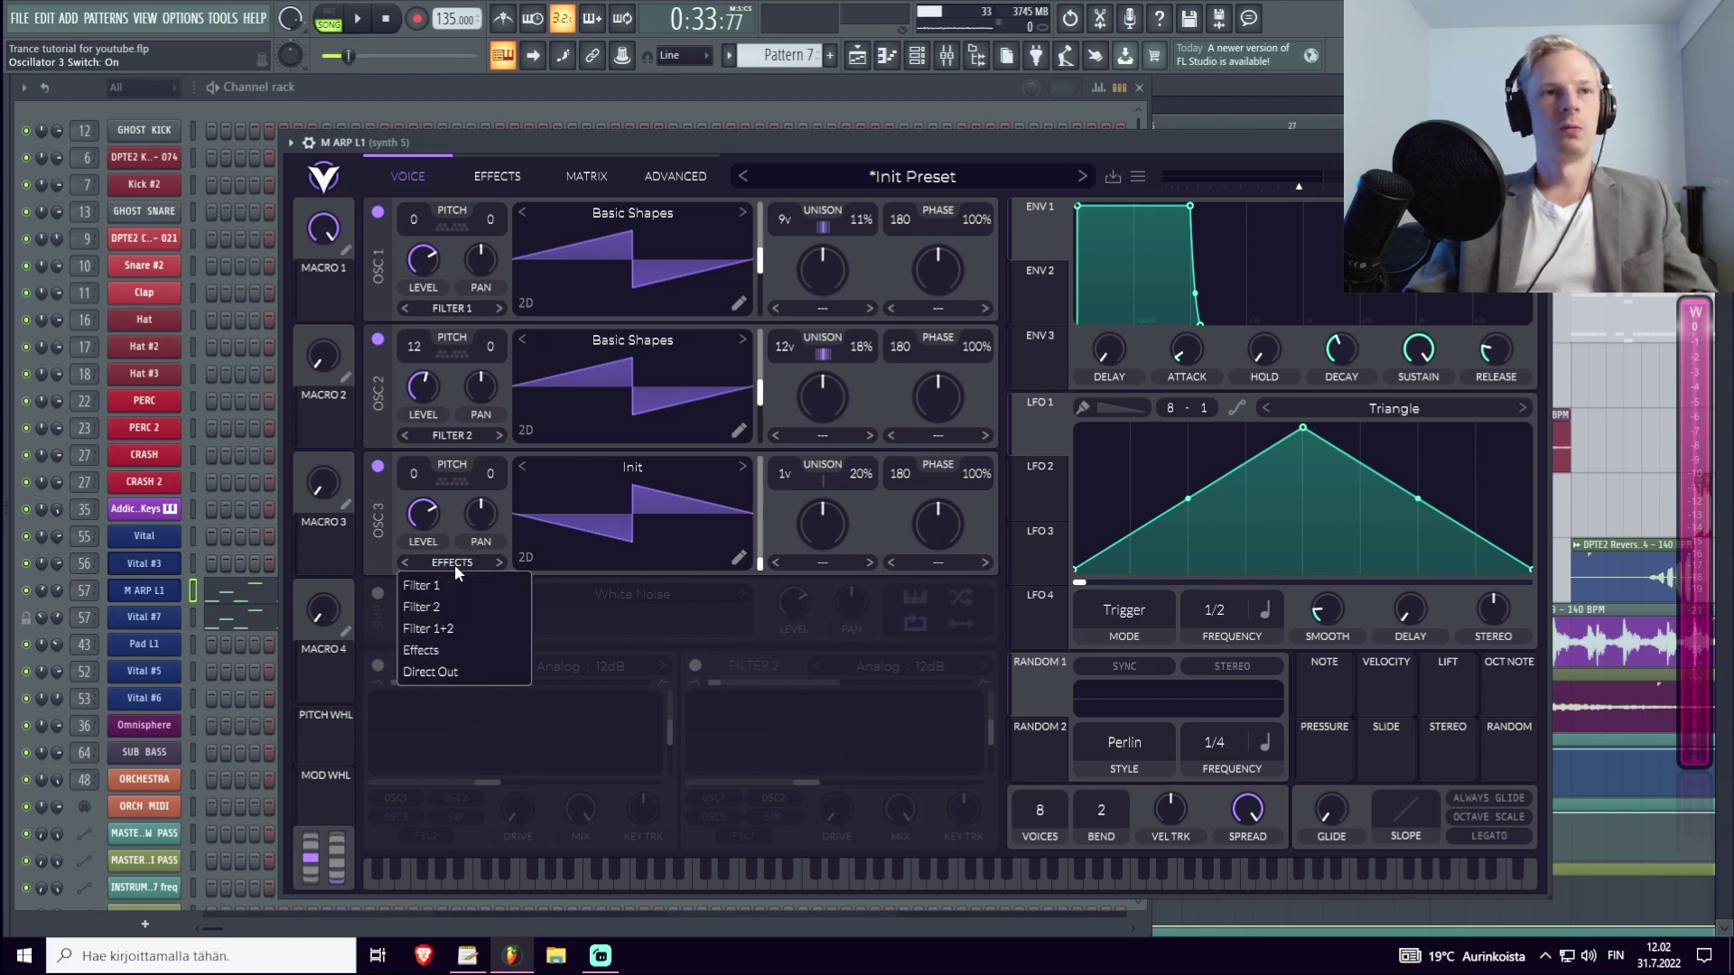
left_click(441, 584)
left_click(456, 437)
left_click(448, 462)
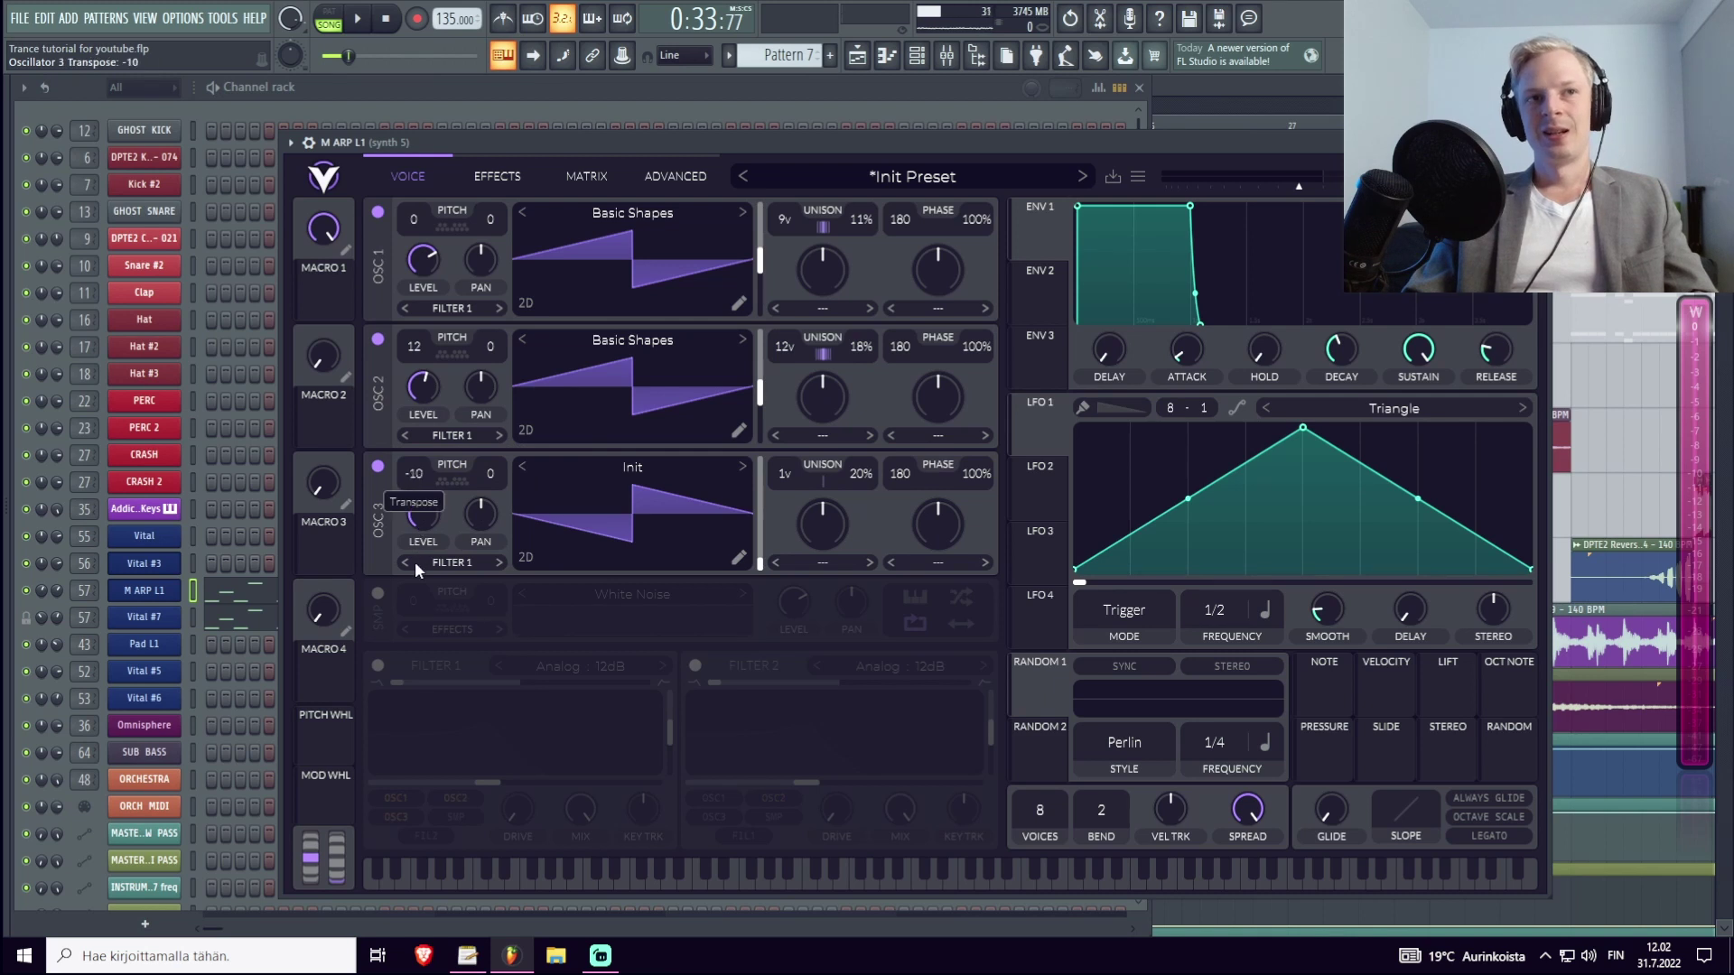
Transpose oscillator 3 down 12 semitones and give it the factory Basic Shapes wavetable at the saw frame.
left_click_drag(412, 572, 410, 576)
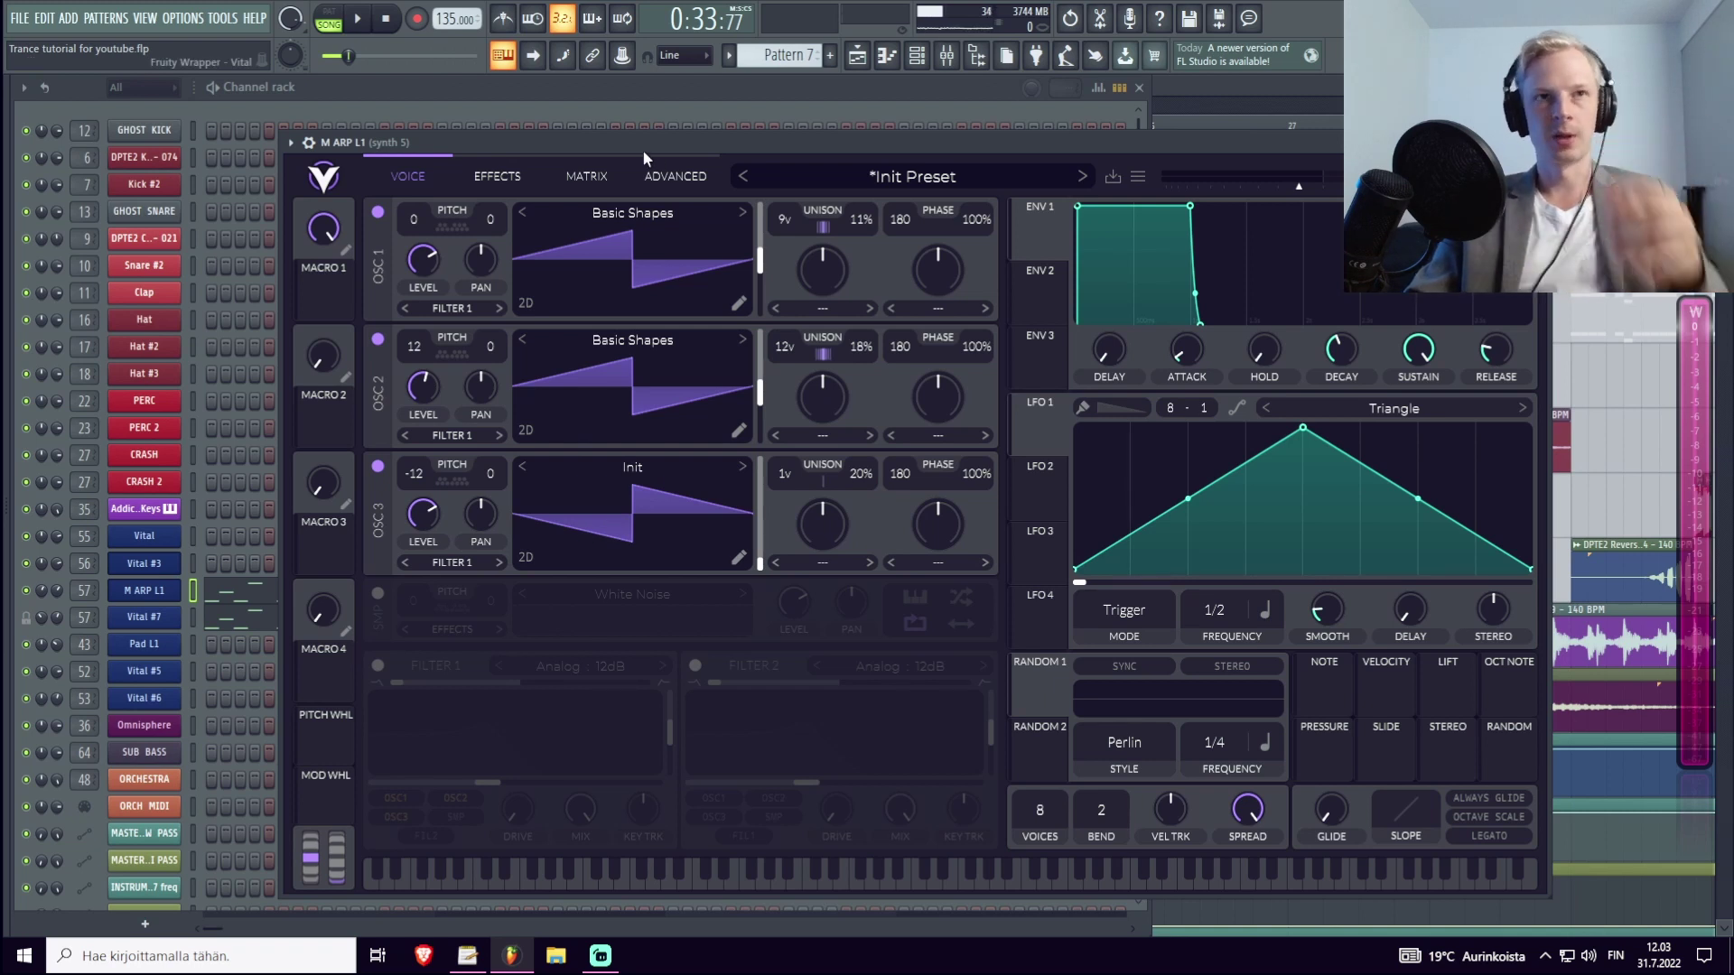
left_click(617, 490)
left_click(1088, 502)
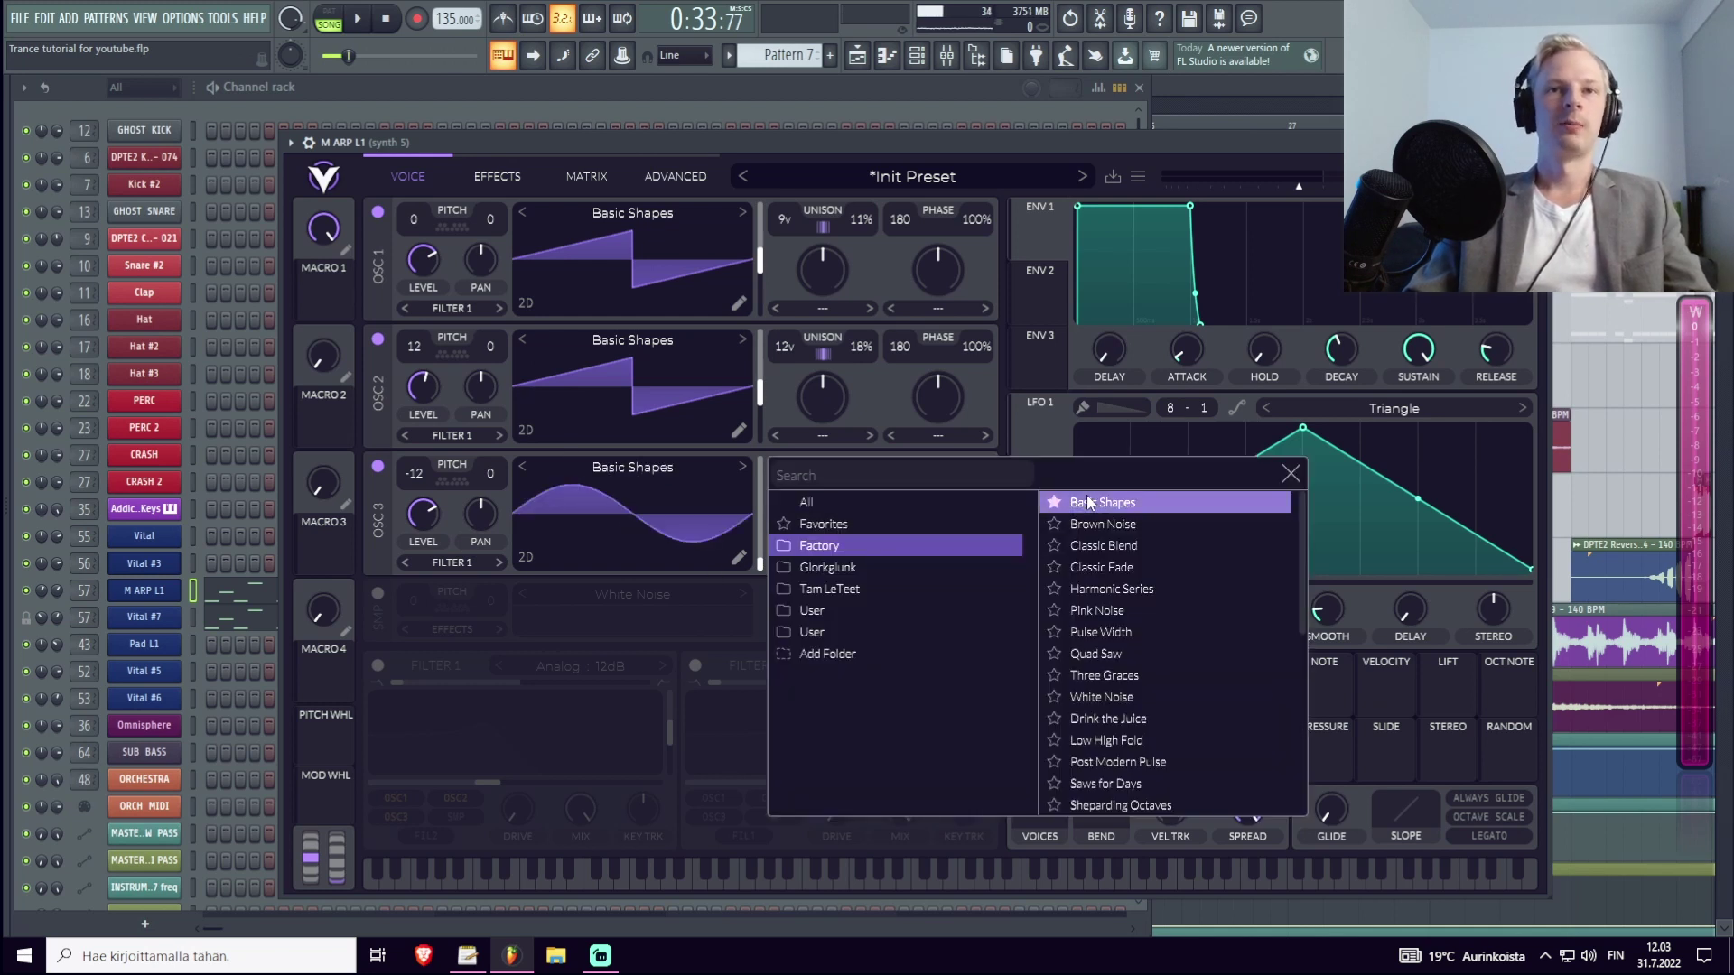
left_click_drag(759, 551, 772, 511)
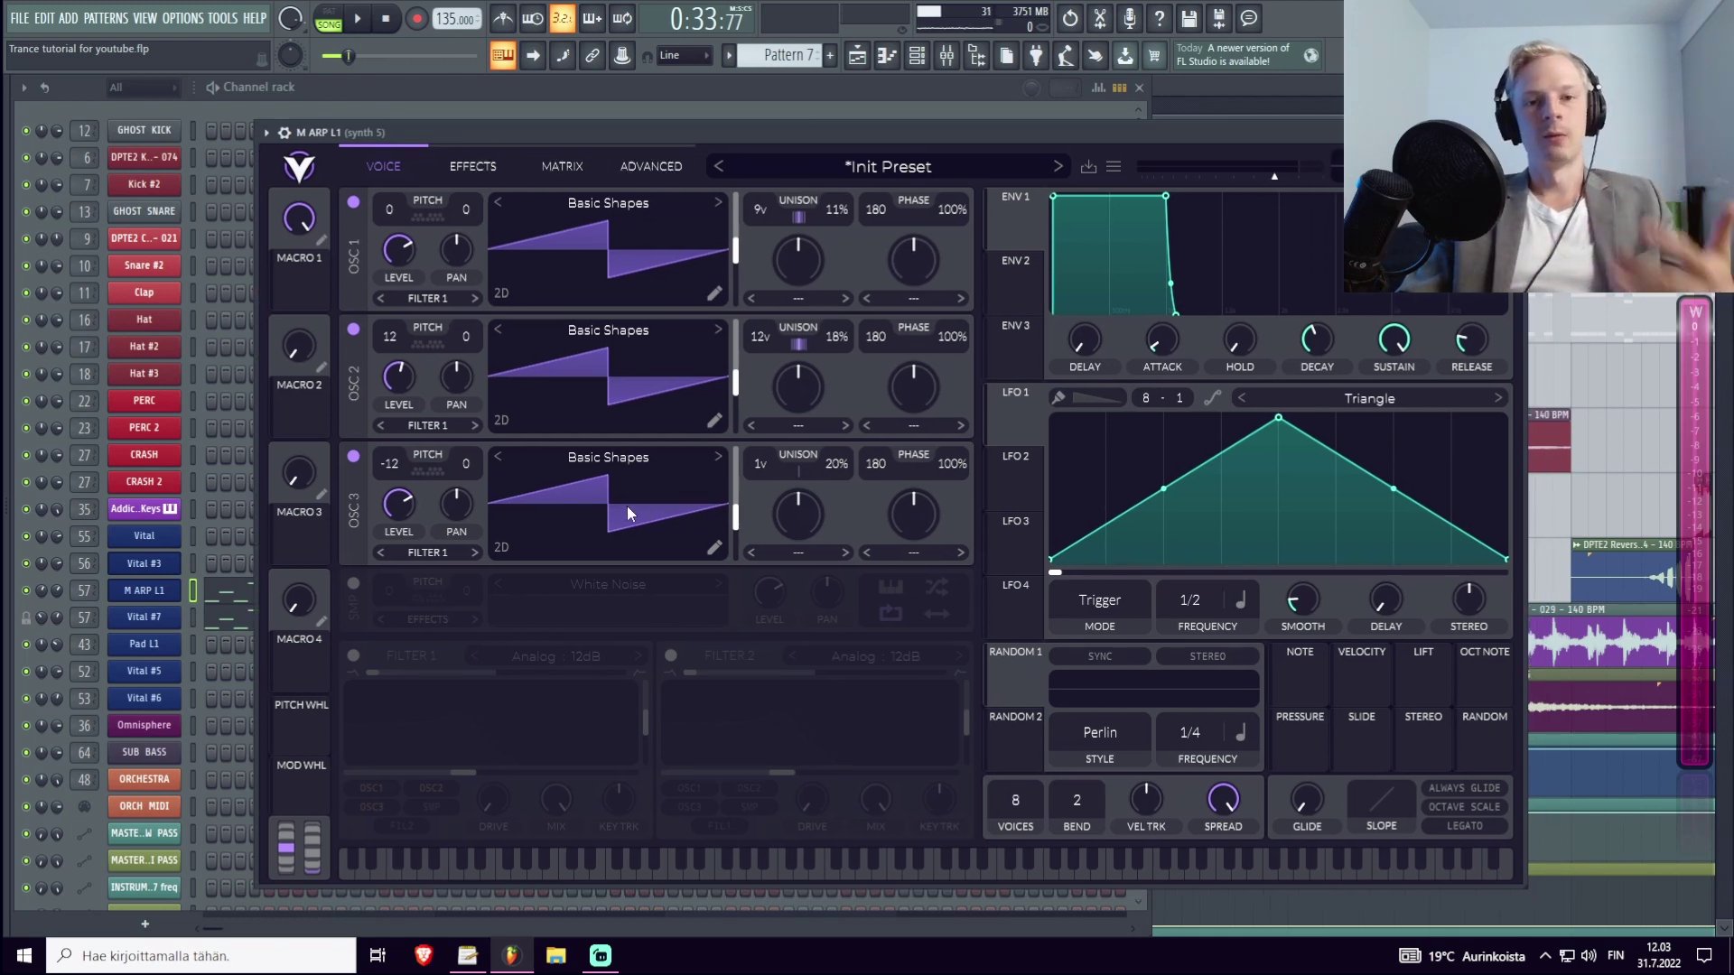
Audition oscillator 3 at levels of about 0.30 and 0.35, and raise its level to maximum.
key("space")
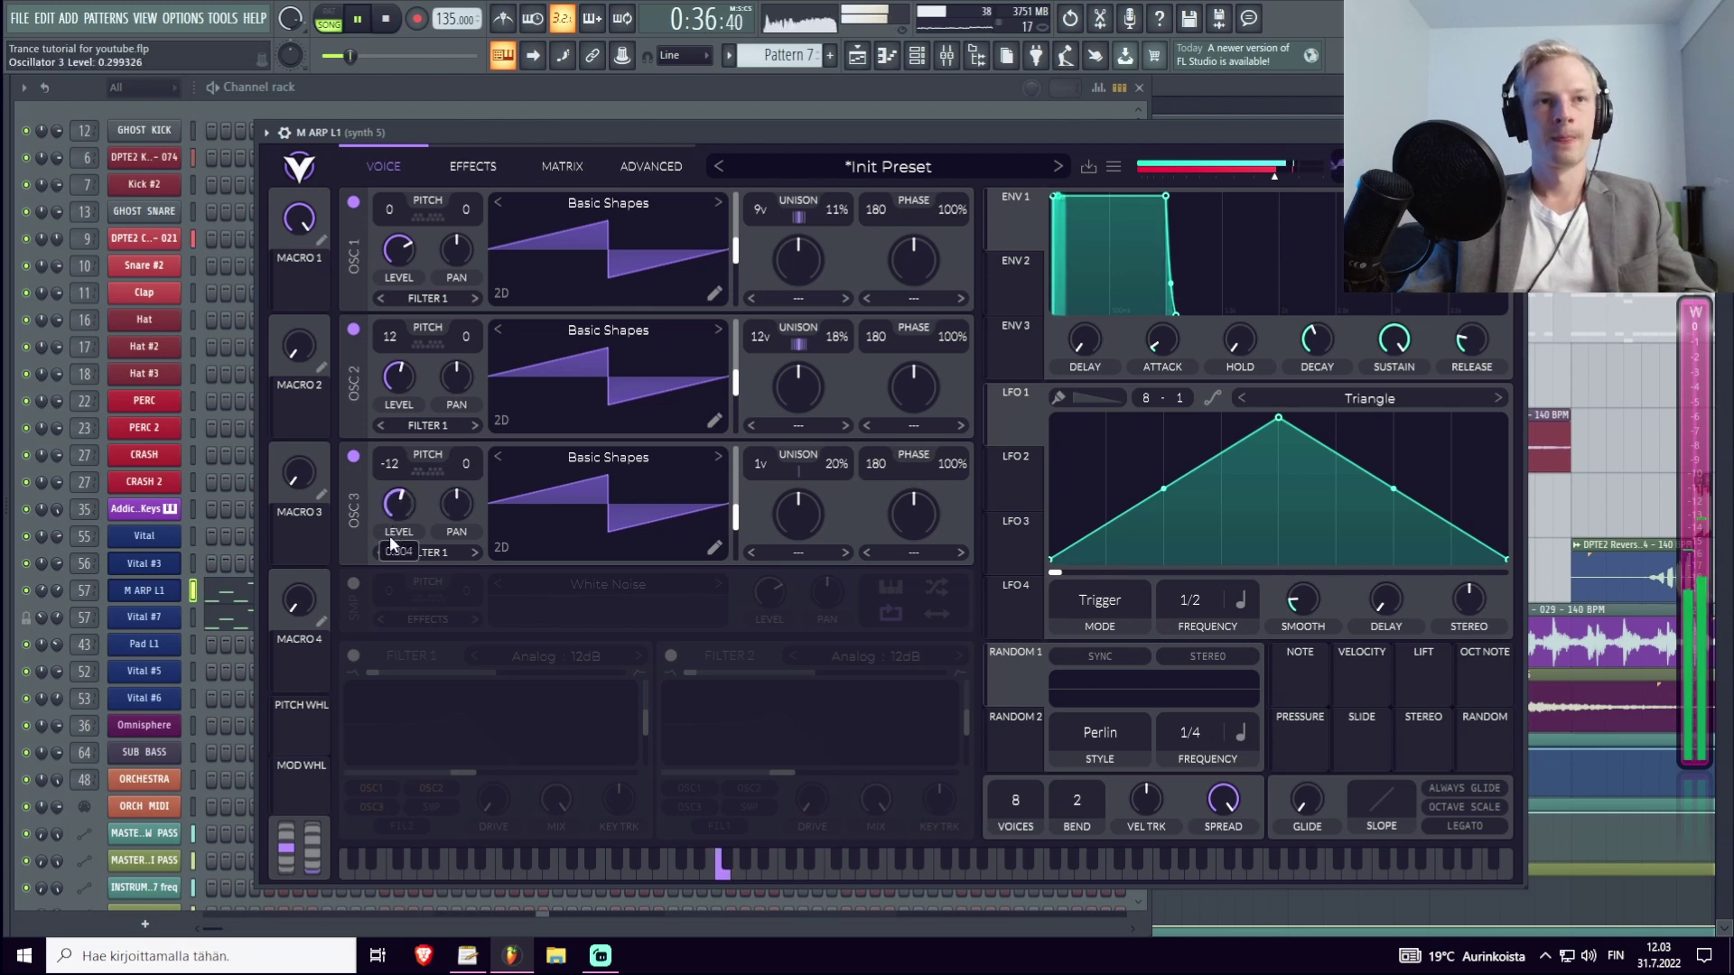
left_click_drag(397, 521, 388, 567)
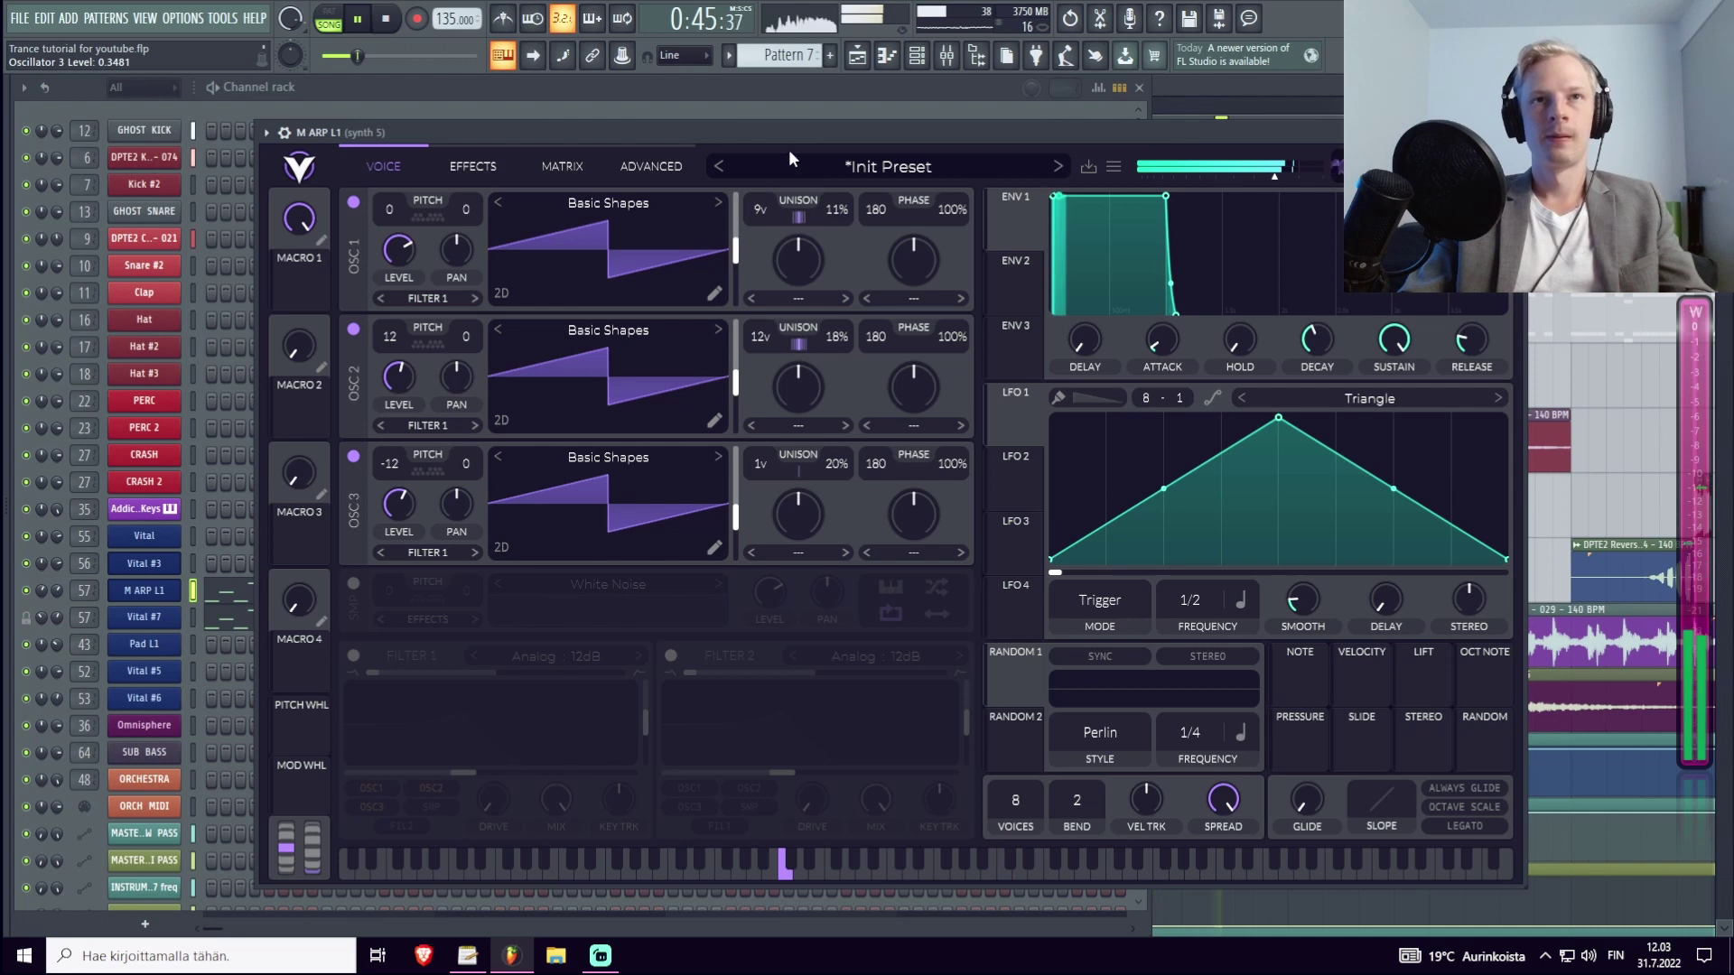
key("space")
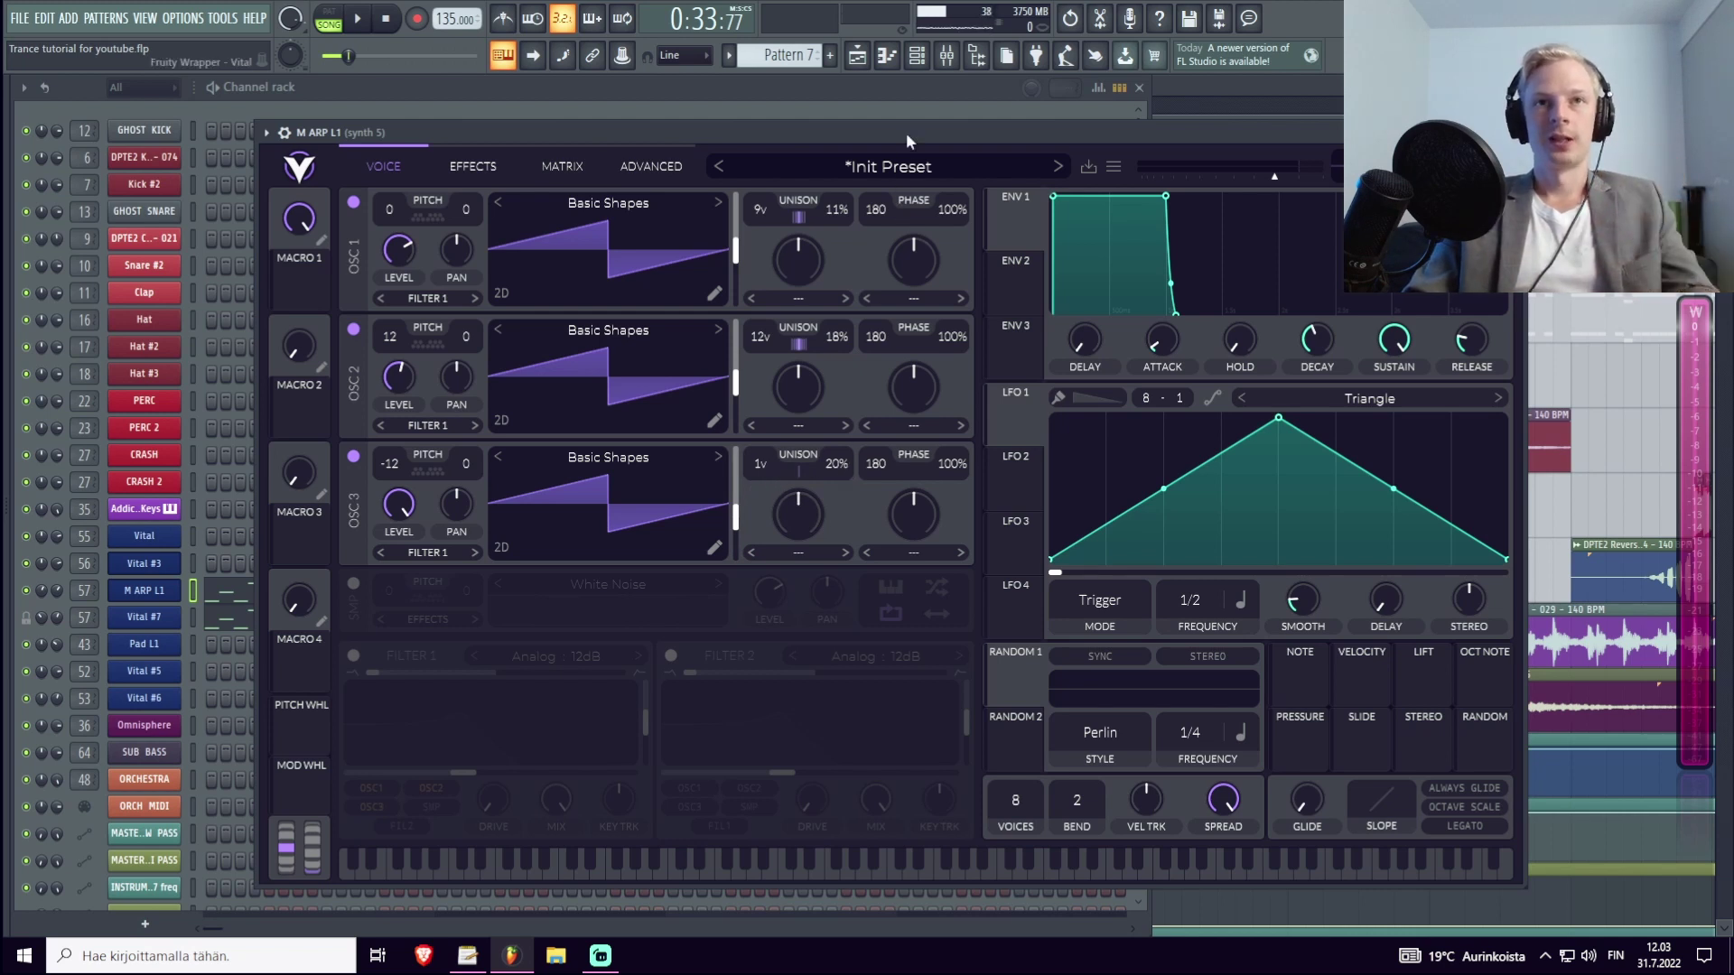
Set oscillator 3's unison to 3 voices with 6% detune during playback.
key("space")
mouse_move(772, 459)
left_mouse_down()
mouse_move(842, 485)
mouse_move(843, 502)
mouse_move(769, 486)
mouse_move(773, 448)
left_mouse_up()
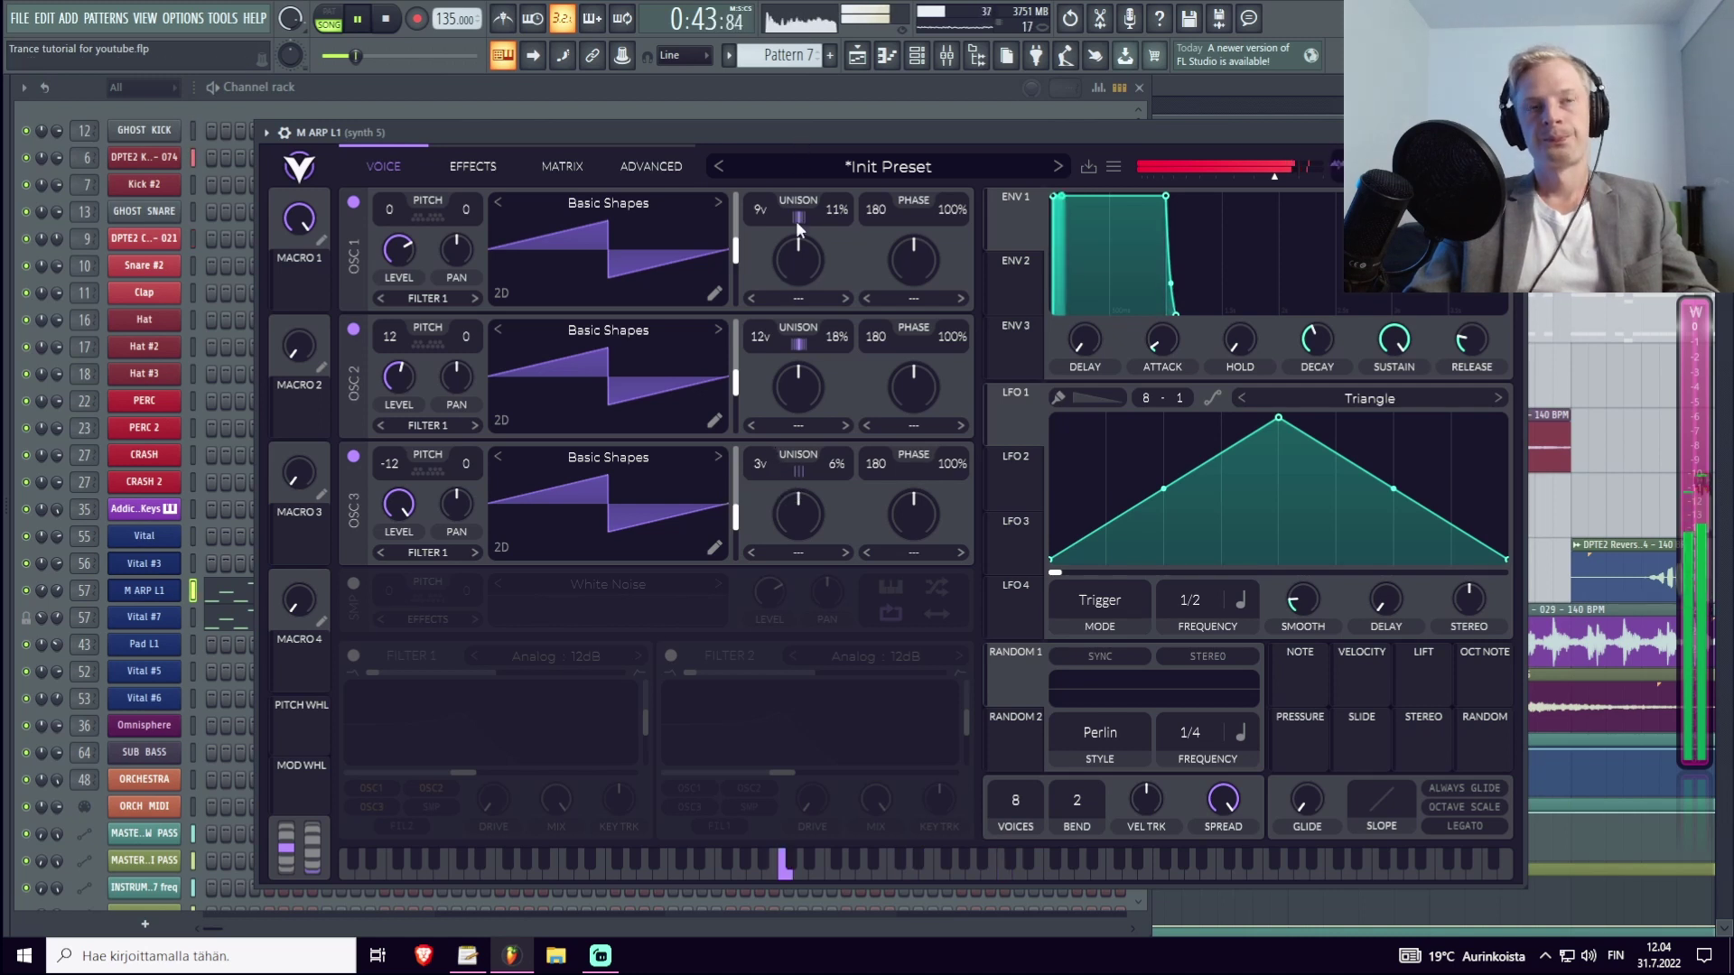
key("space")
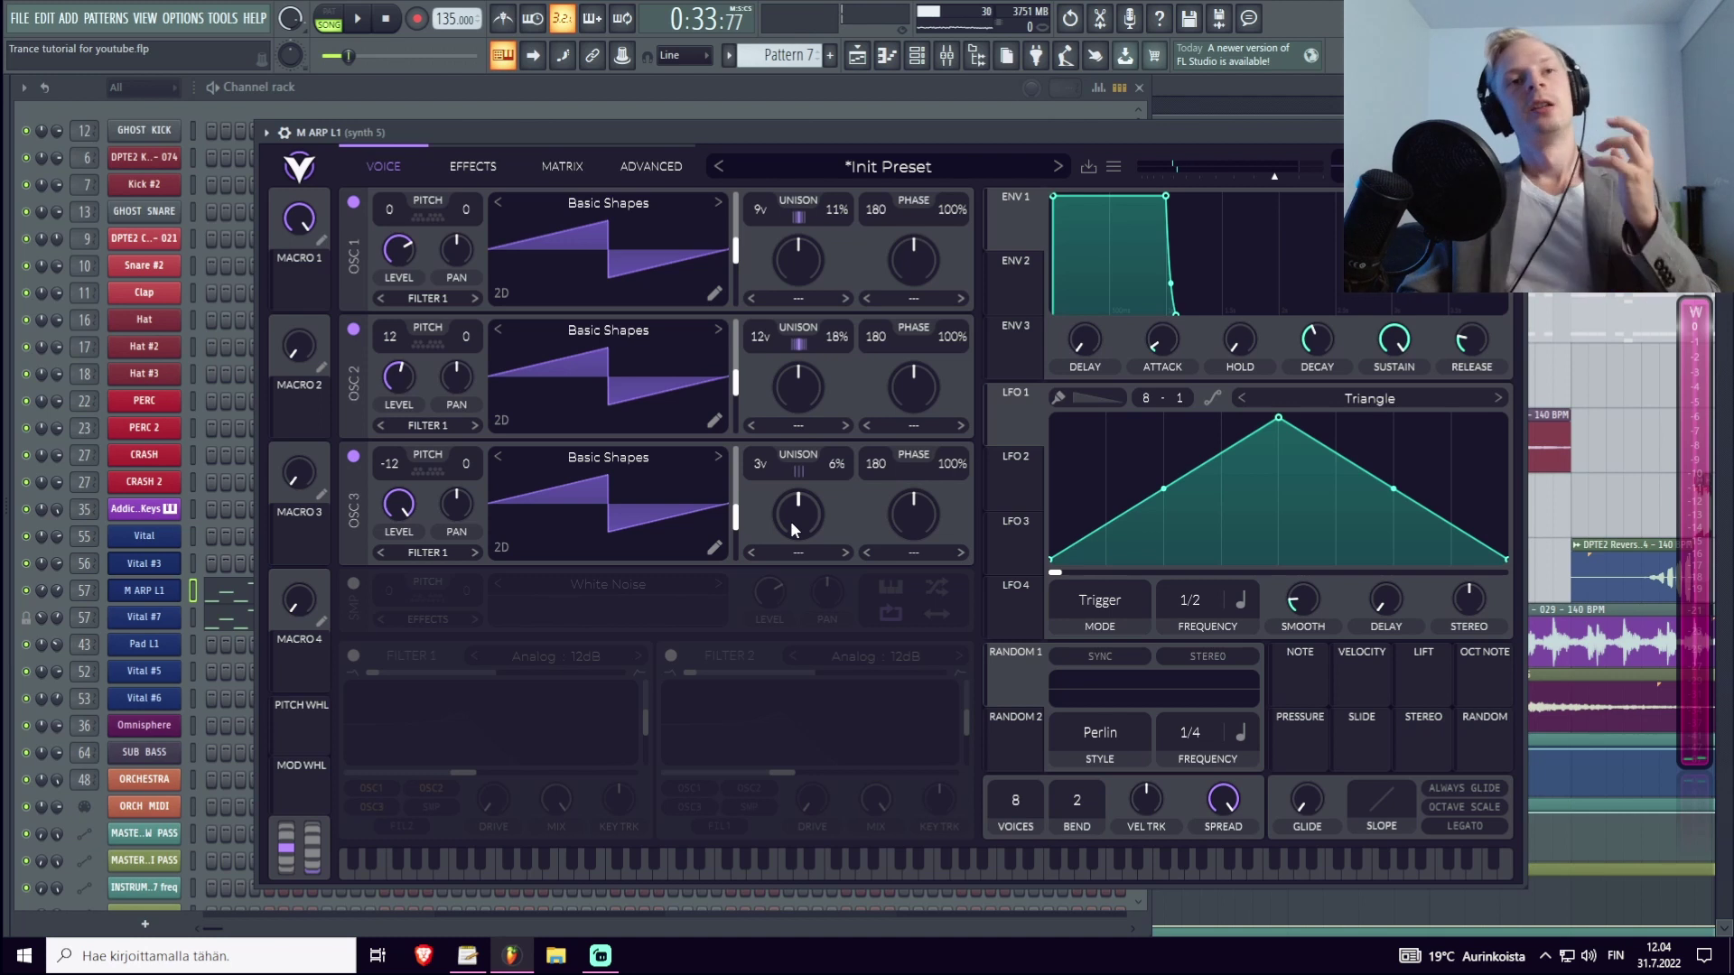
Audition oscillator 3 alone to check its unison voices by disabling oscillators 1 and 2, then re-enable both.
left_click(353, 328)
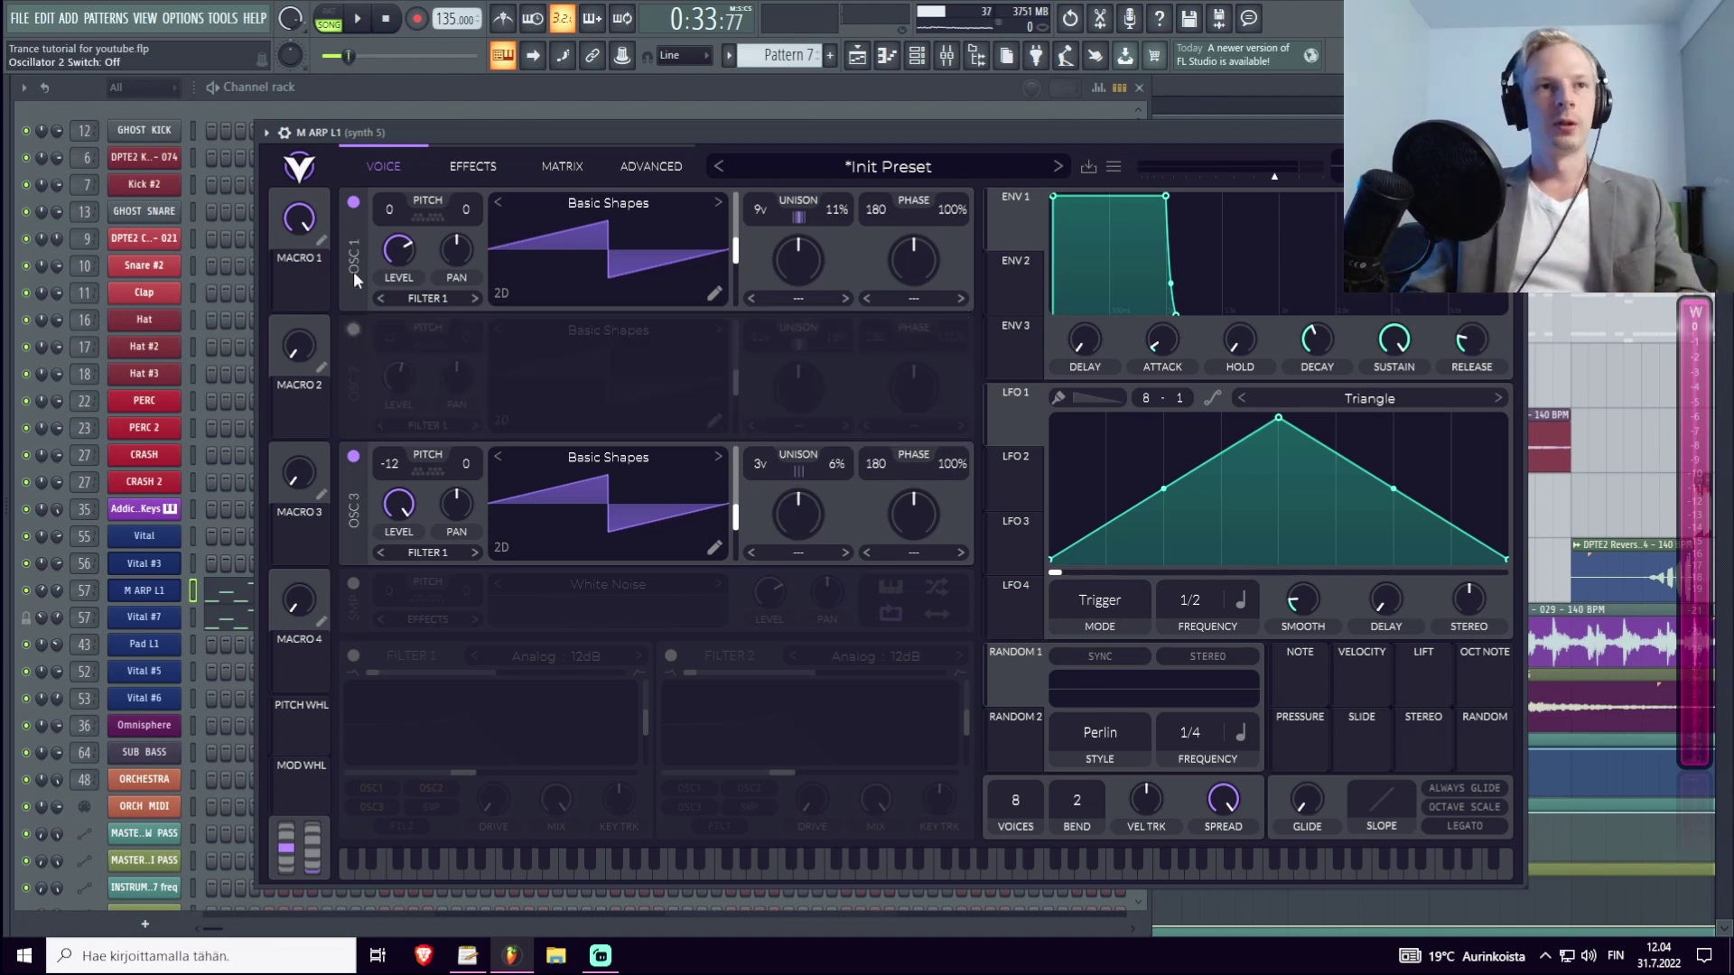
left_click(353, 201)
key("space")
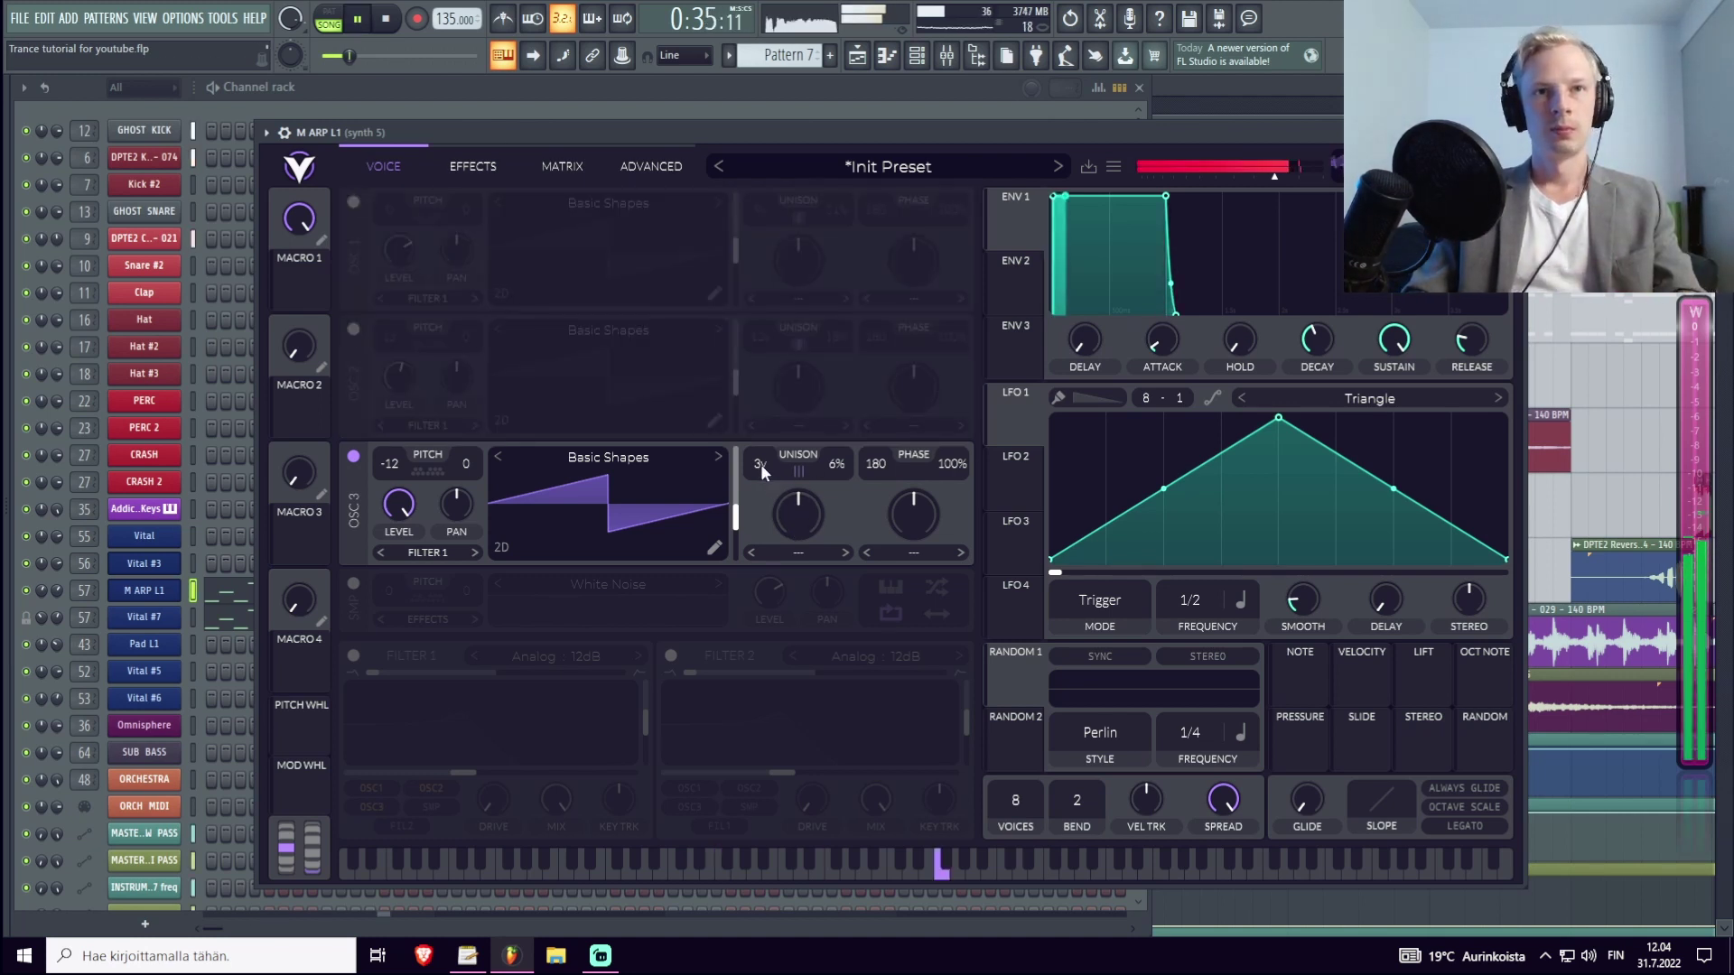
mouse_move(761, 469)
left_mouse_down()
mouse_move(760, 487)
mouse_move(771, 446)
left_mouse_up()
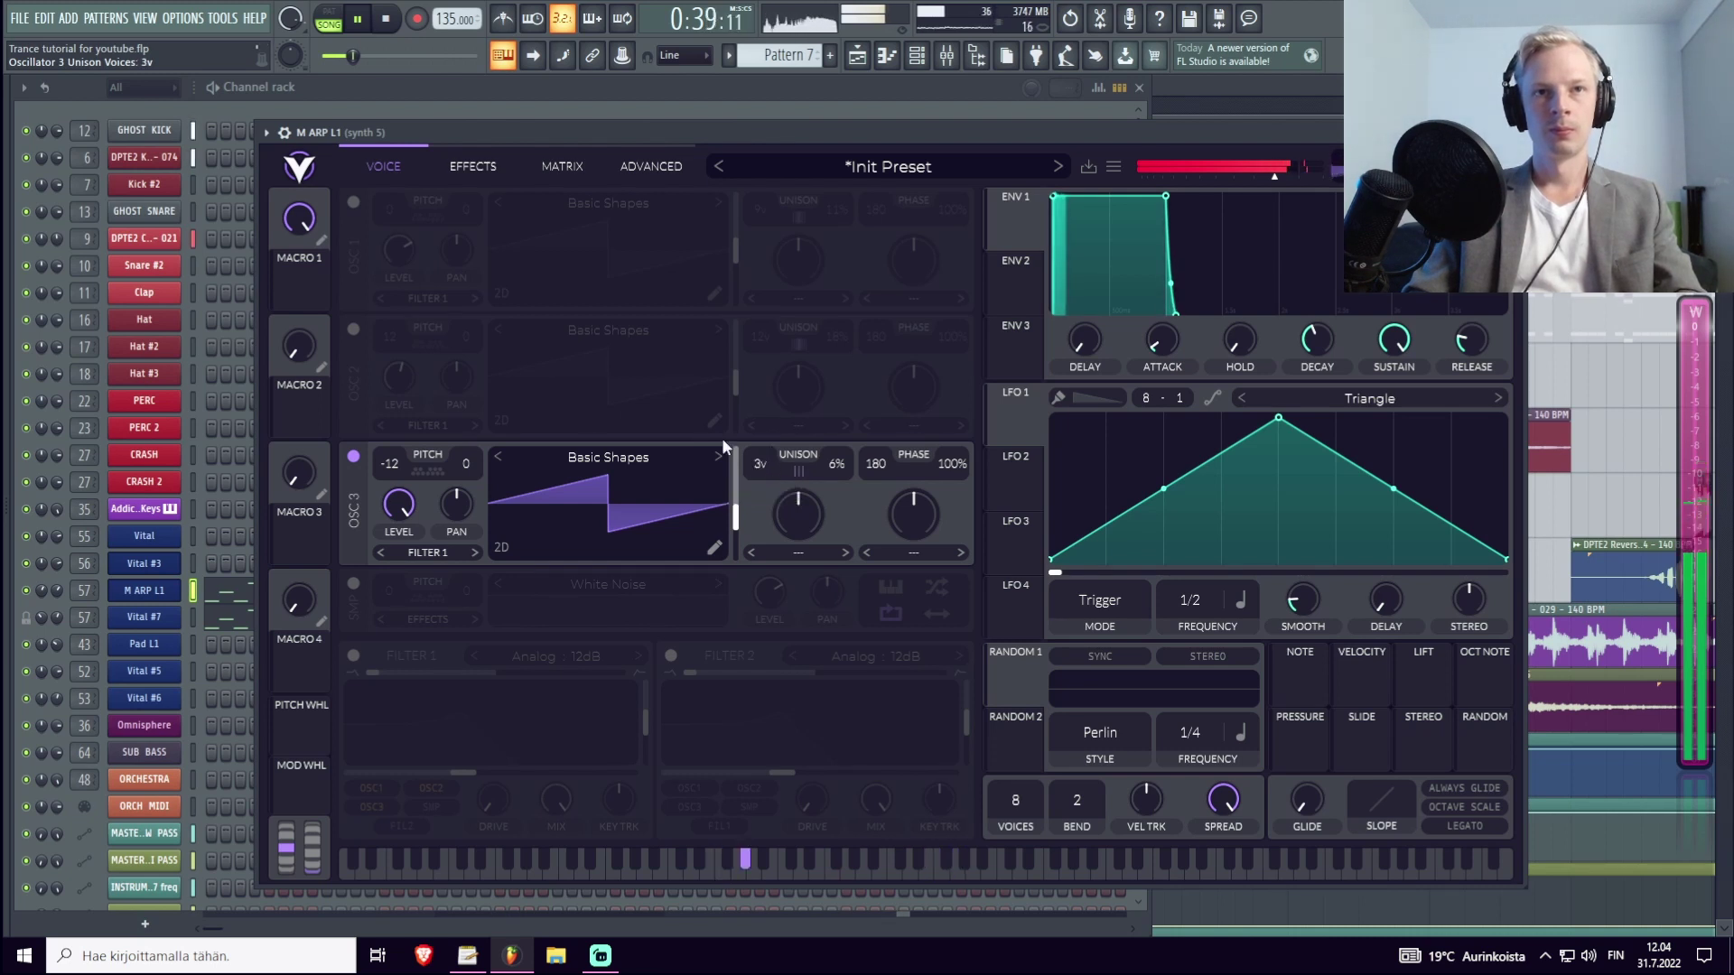
left_click(353, 329)
left_click(353, 201)
Reduce oscillator 3's unison detune to 4% and lower its level from maximum.
scroll(842, 468, "down", 1)
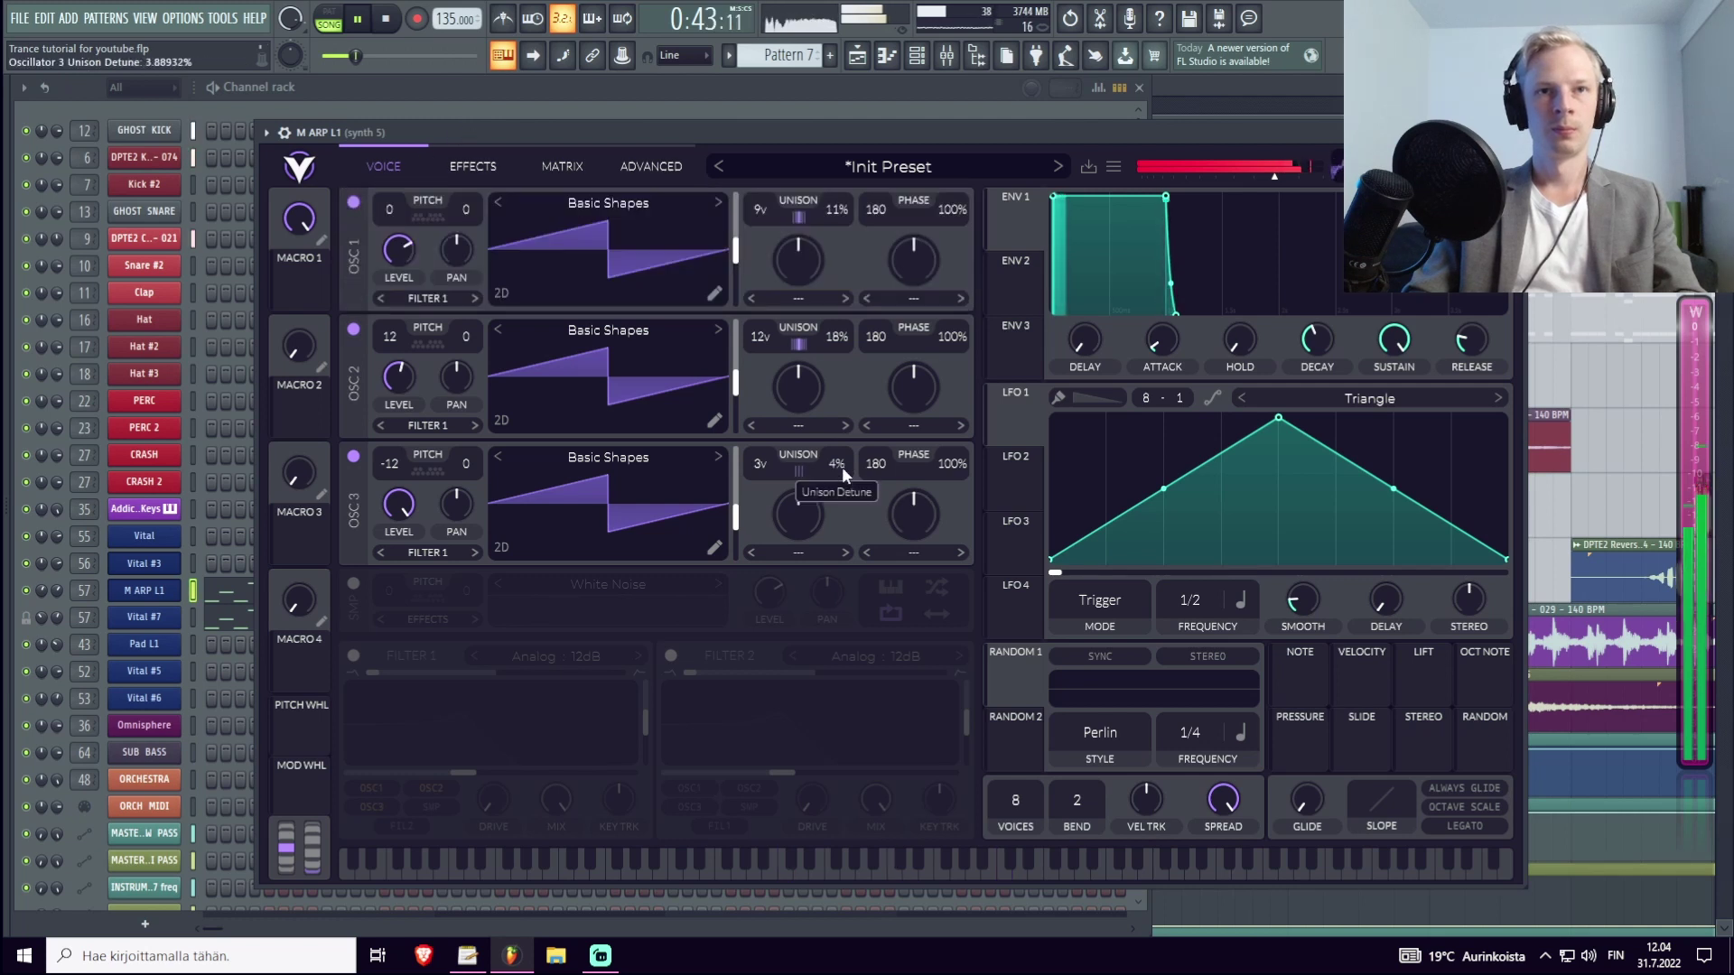
key("space")
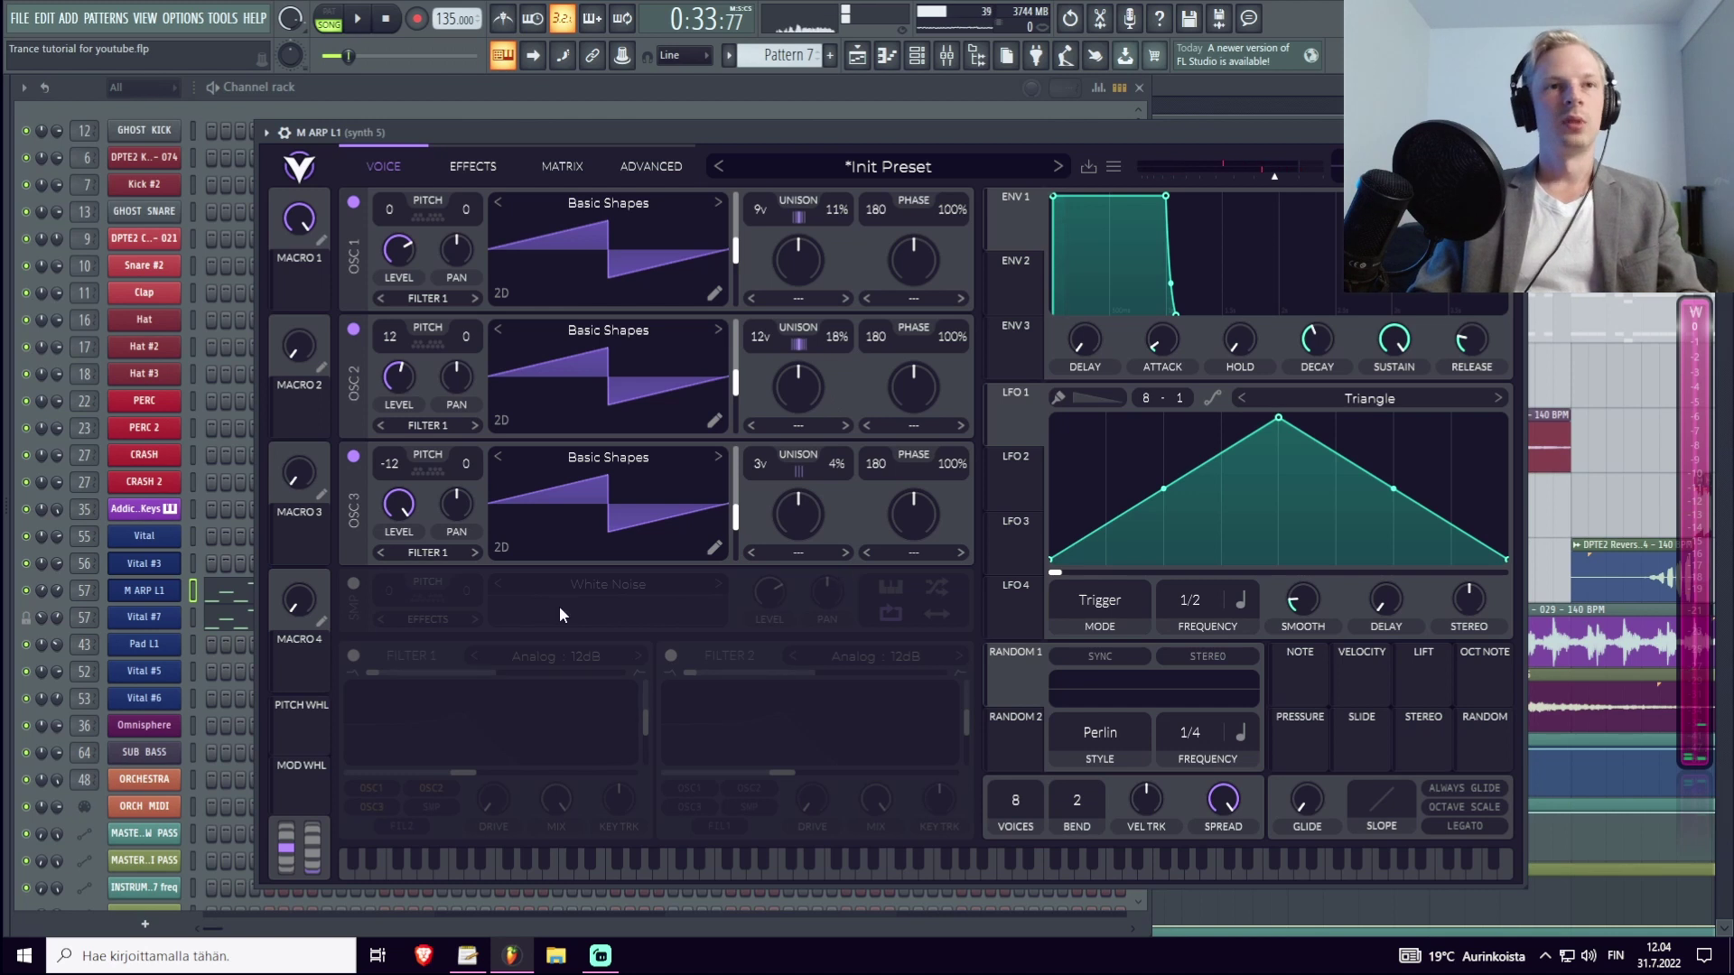
mouse_move(388, 553)
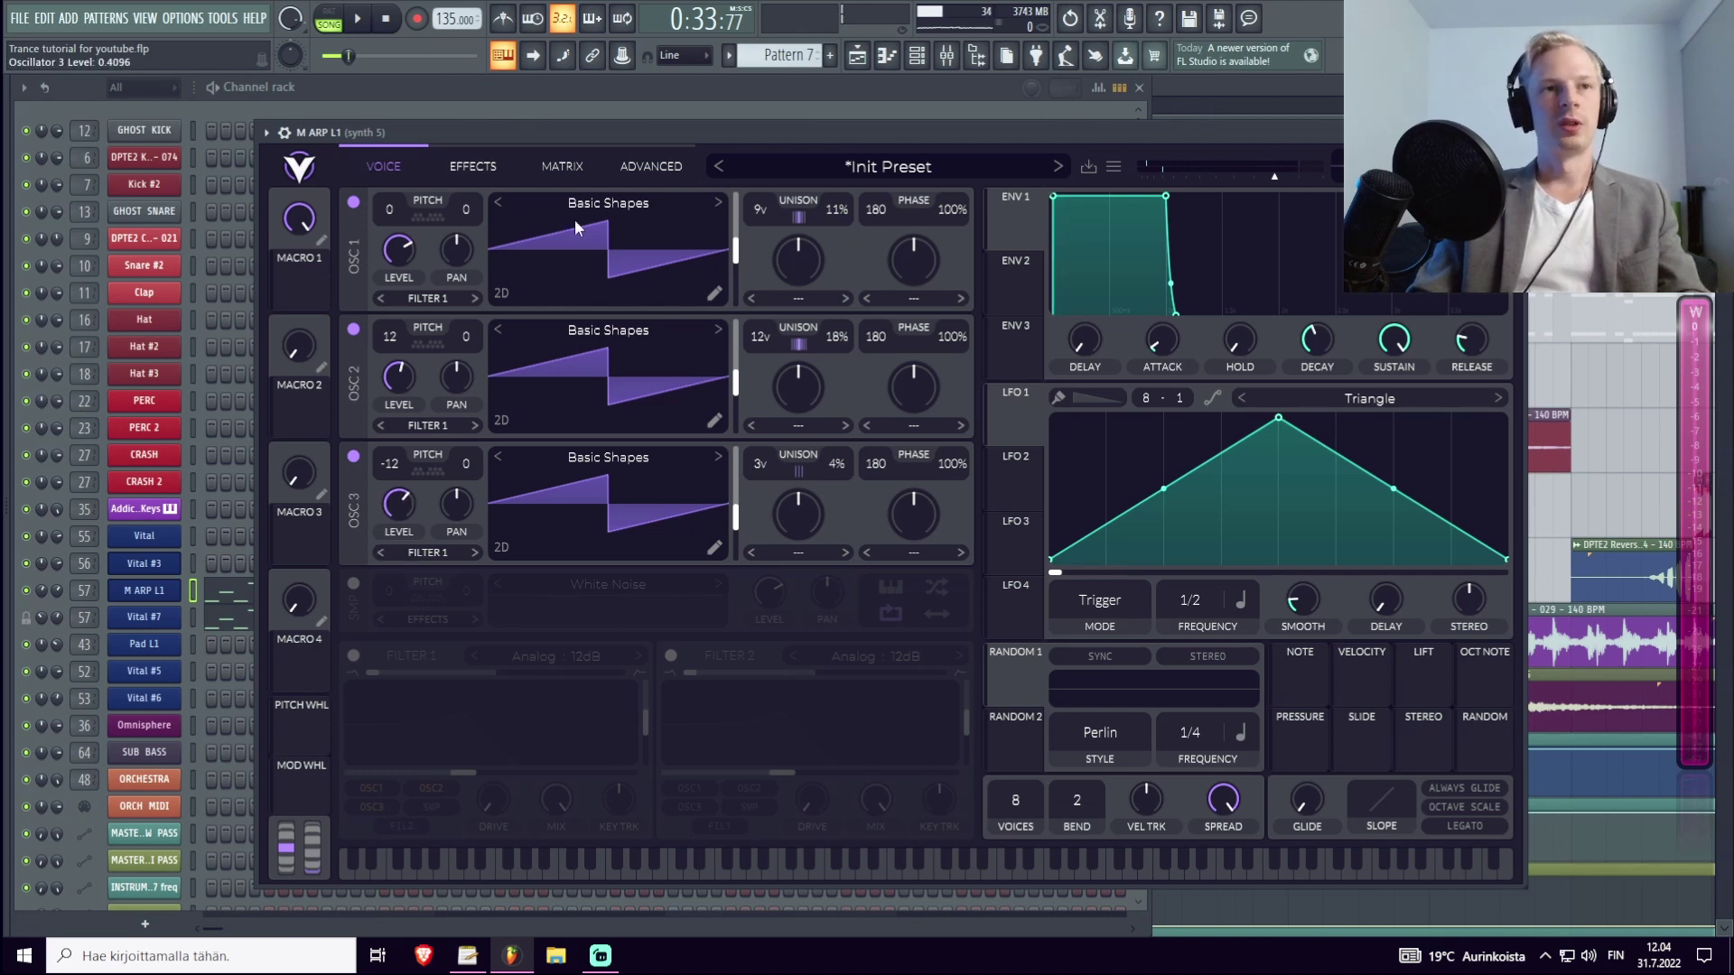
scroll(402, 507, "down", 2)
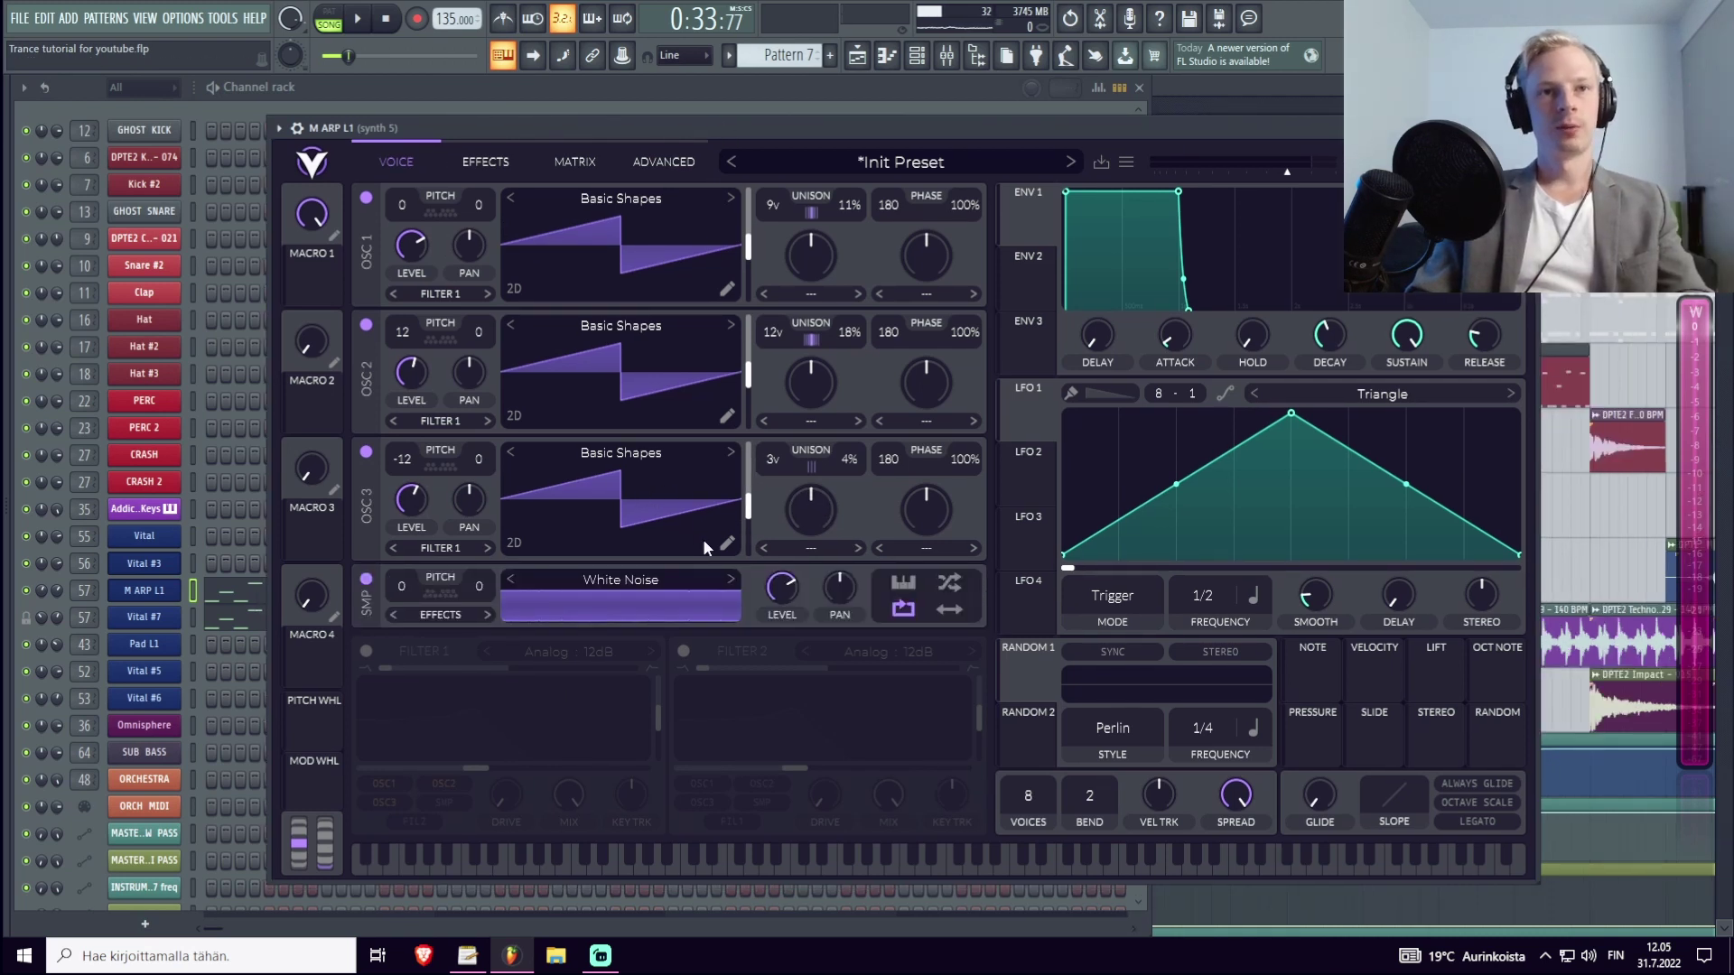
Lower the white noise level during playback and route the noise sampler to Filter 2.
mouse_move(784, 612)
key("space")
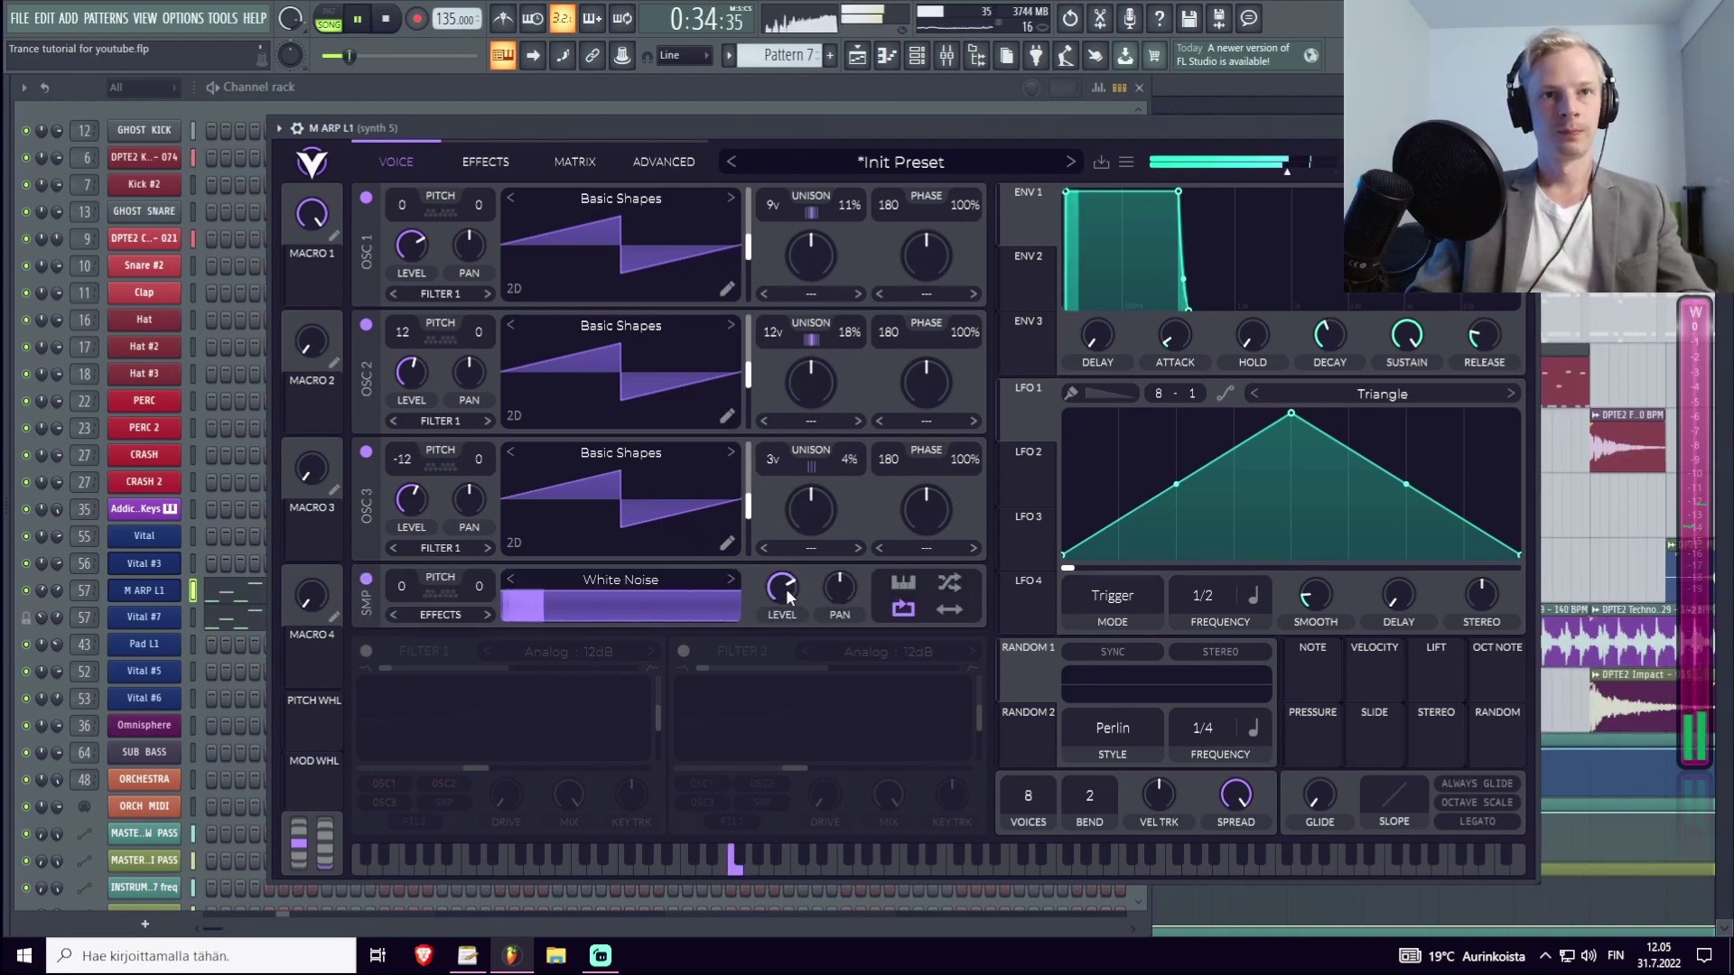
left_click_drag(783, 614, 772, 650)
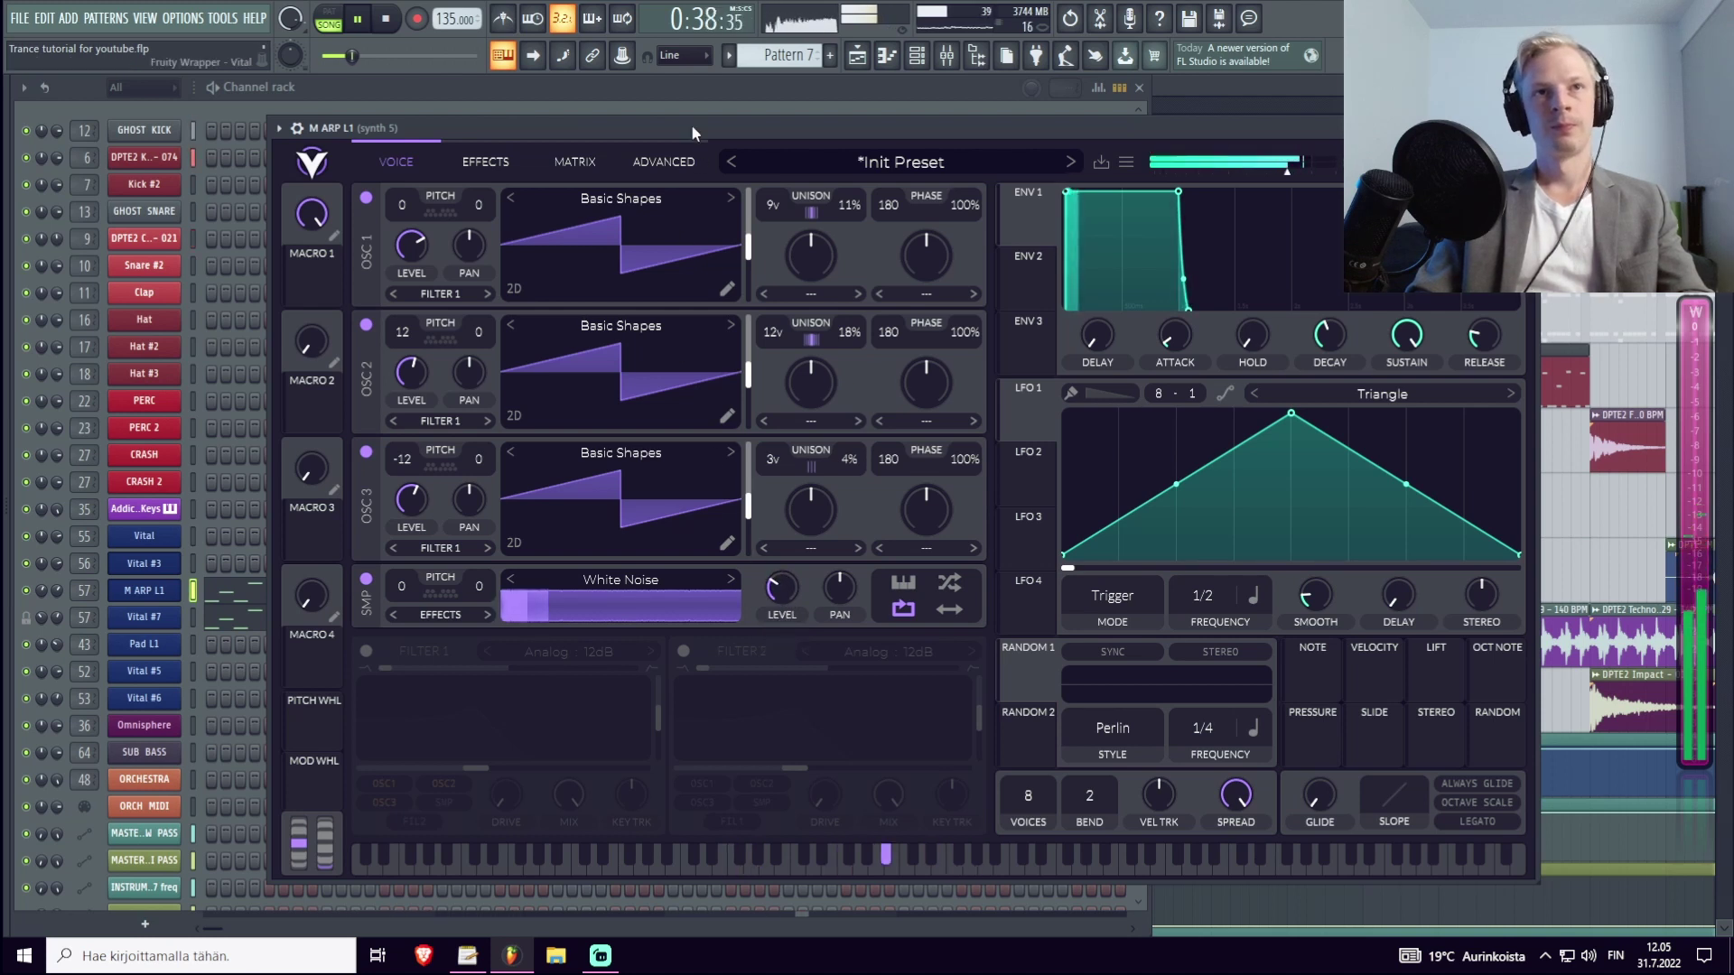
key("space")
left_click(444, 616)
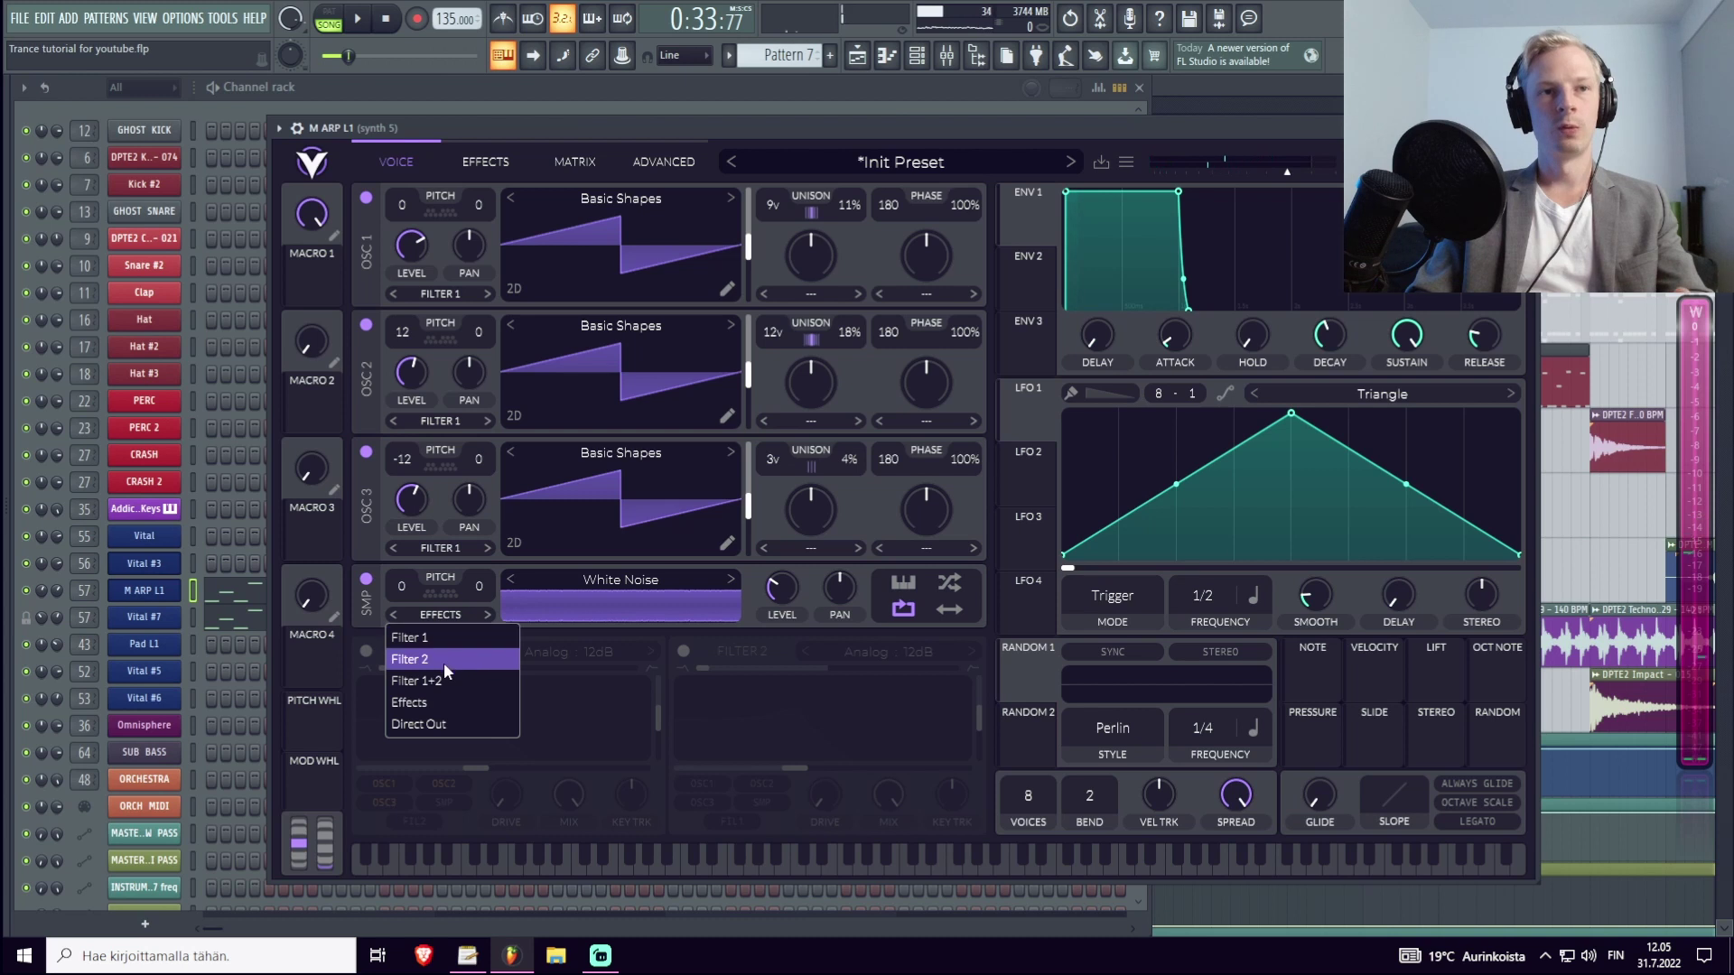
left_click(442, 663)
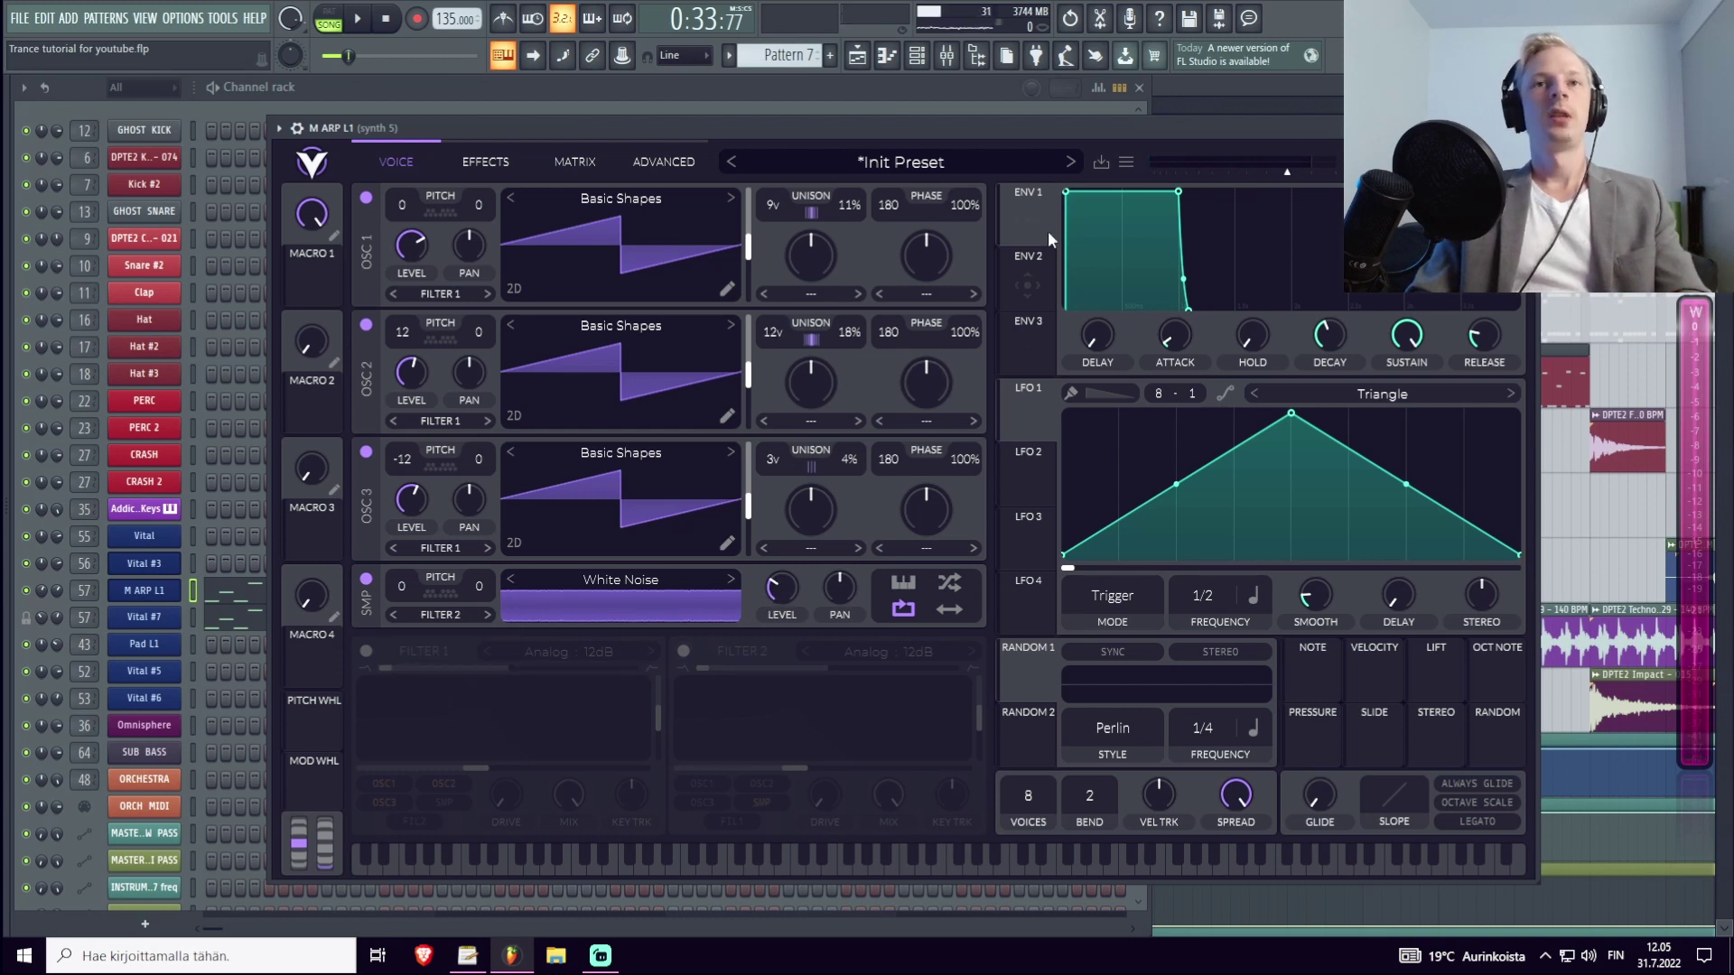
Shape envelope 1 into a short pluck with fast decay, reduced sustain and a release of about 0.046 seconds.
left_click_drag(1184, 279, 1086, 270)
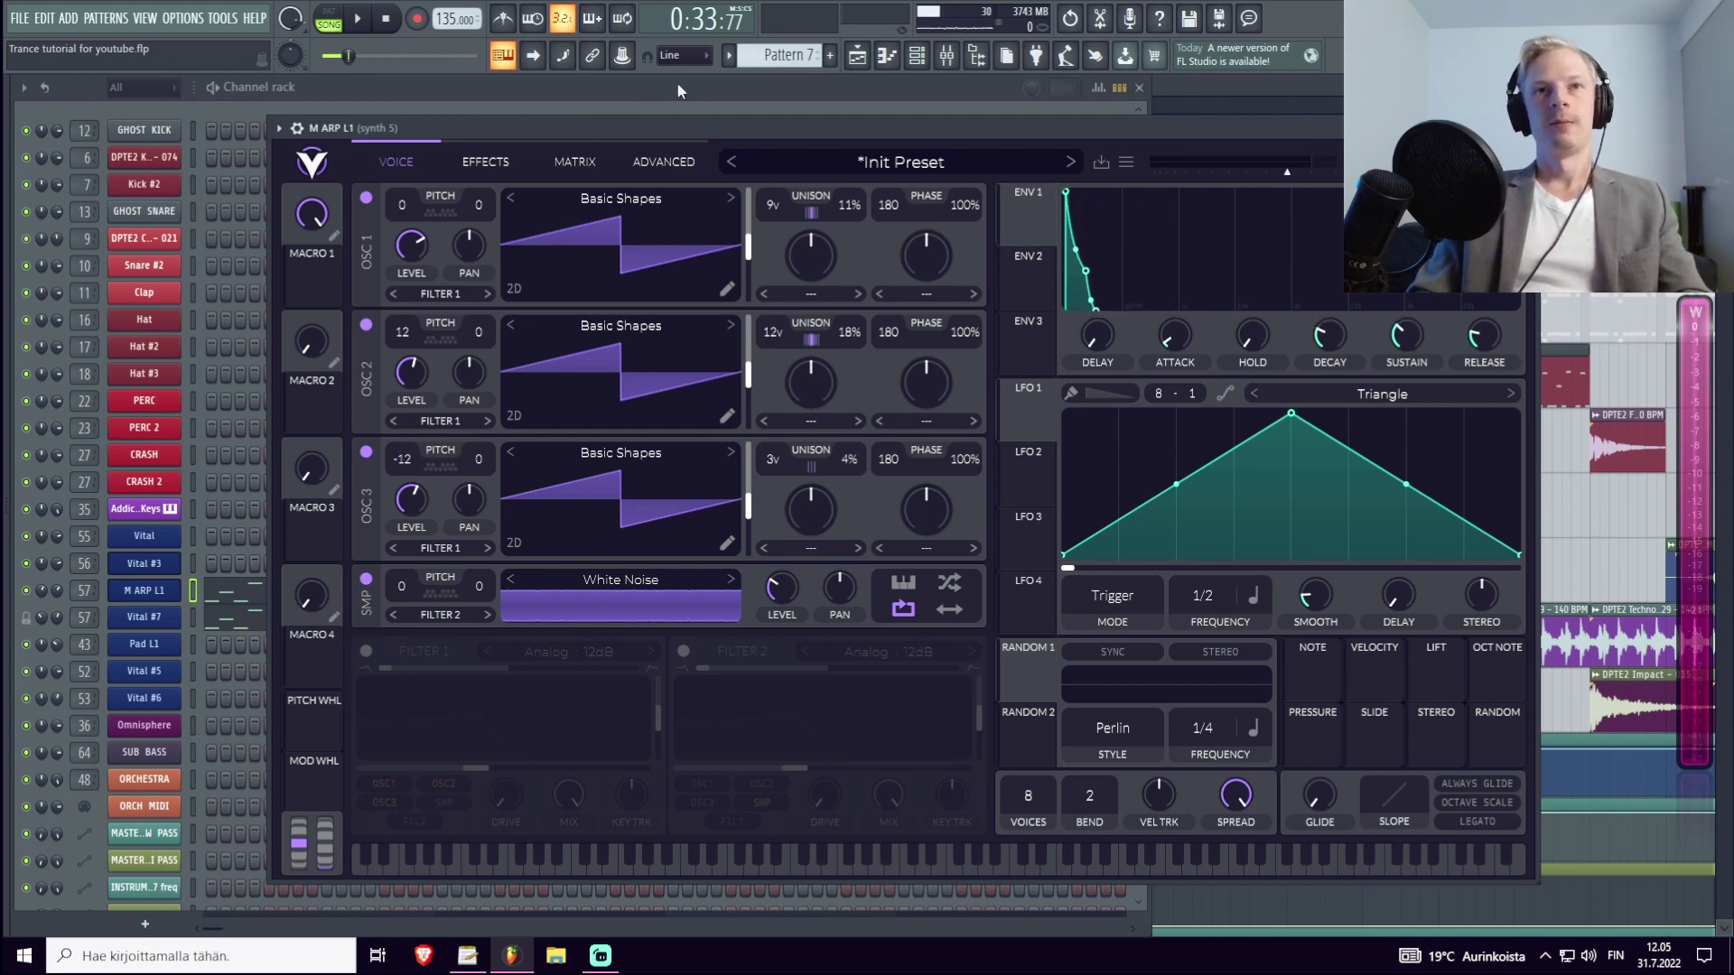
left_click_drag(1015, 129, 997, 127)
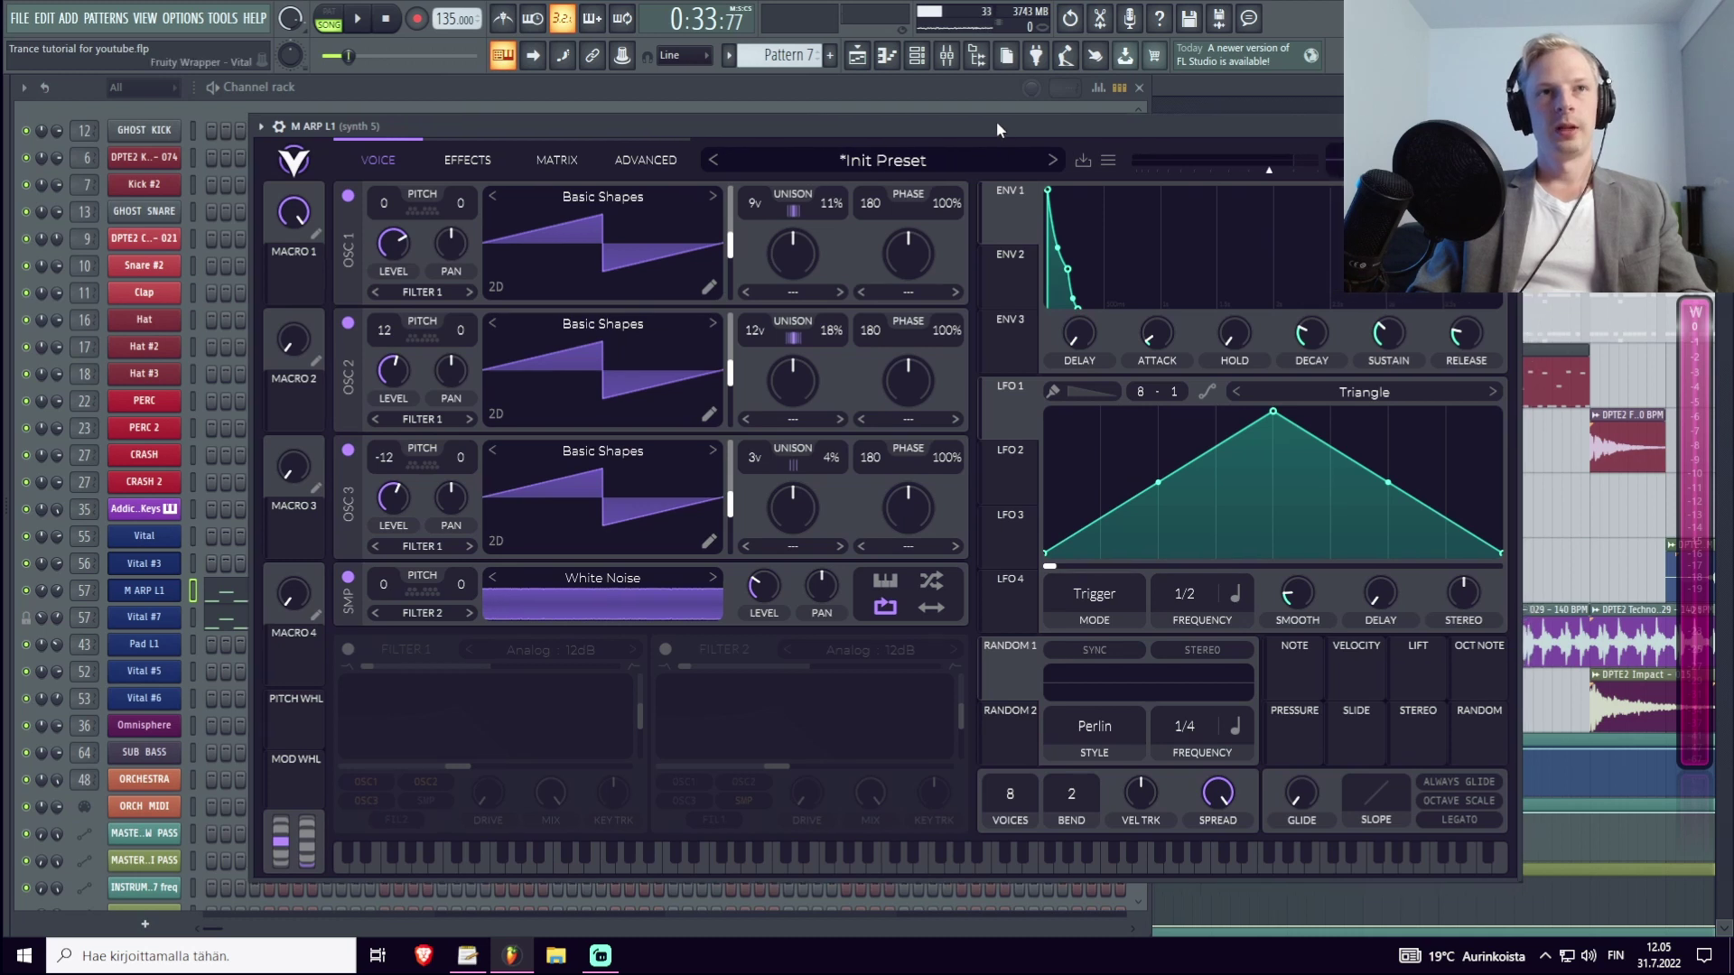
left_click_drag(657, 122, 639, 125)
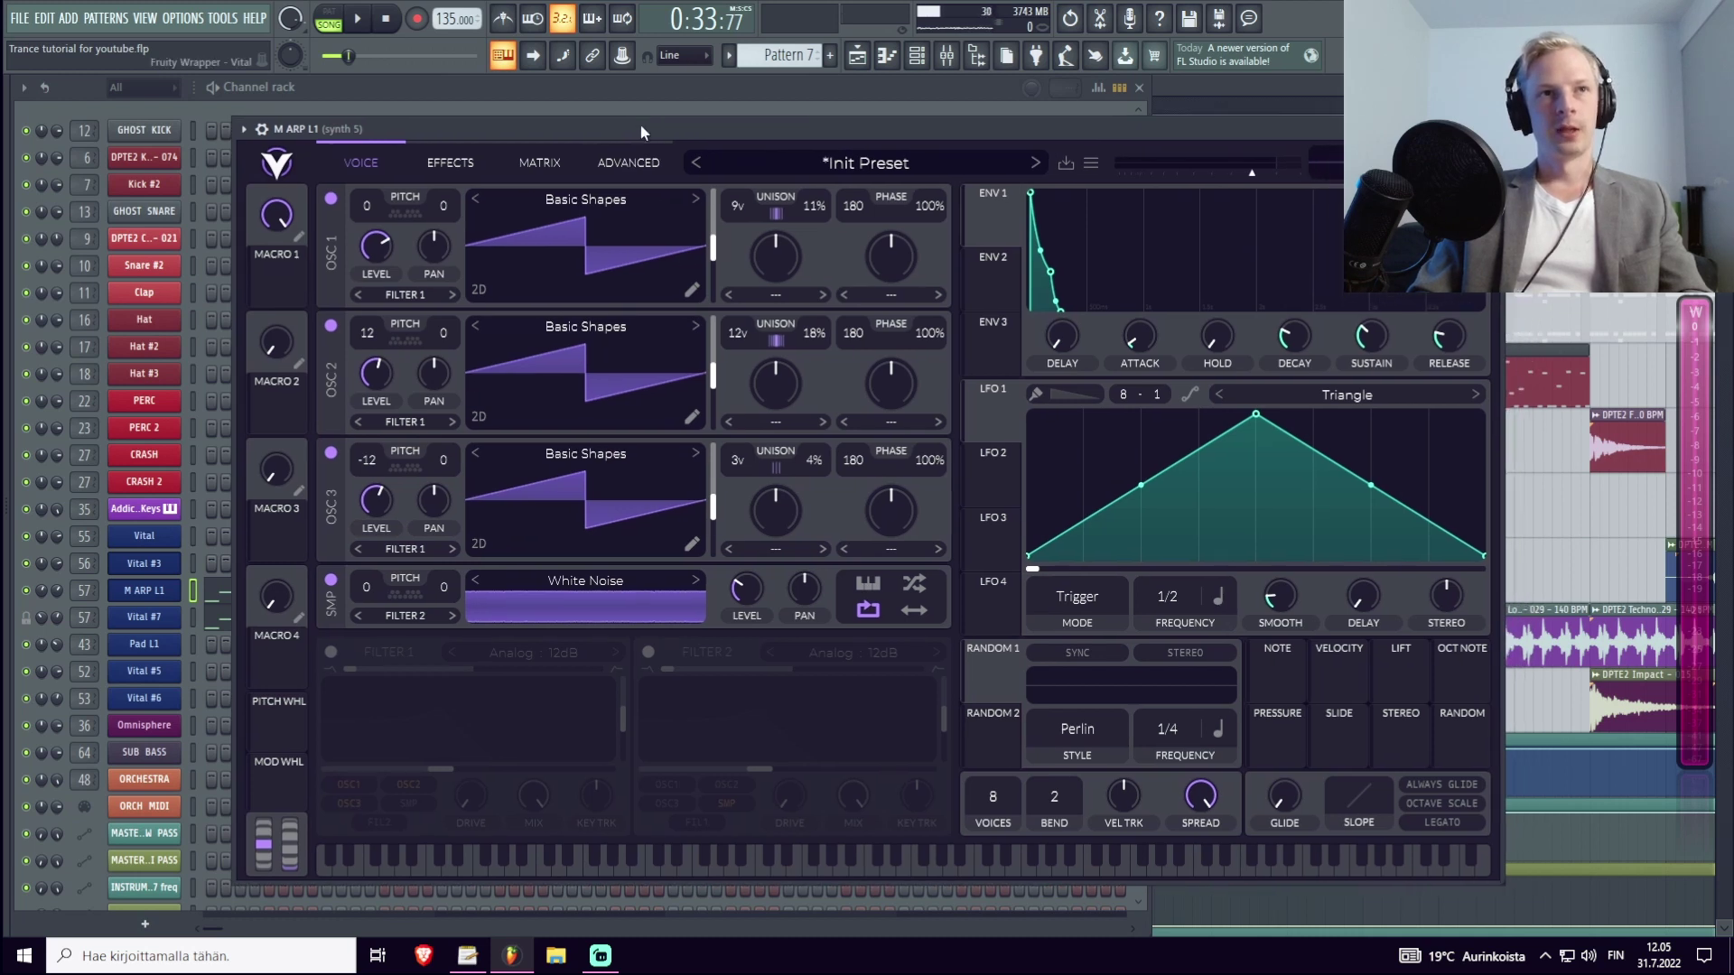
key("space")
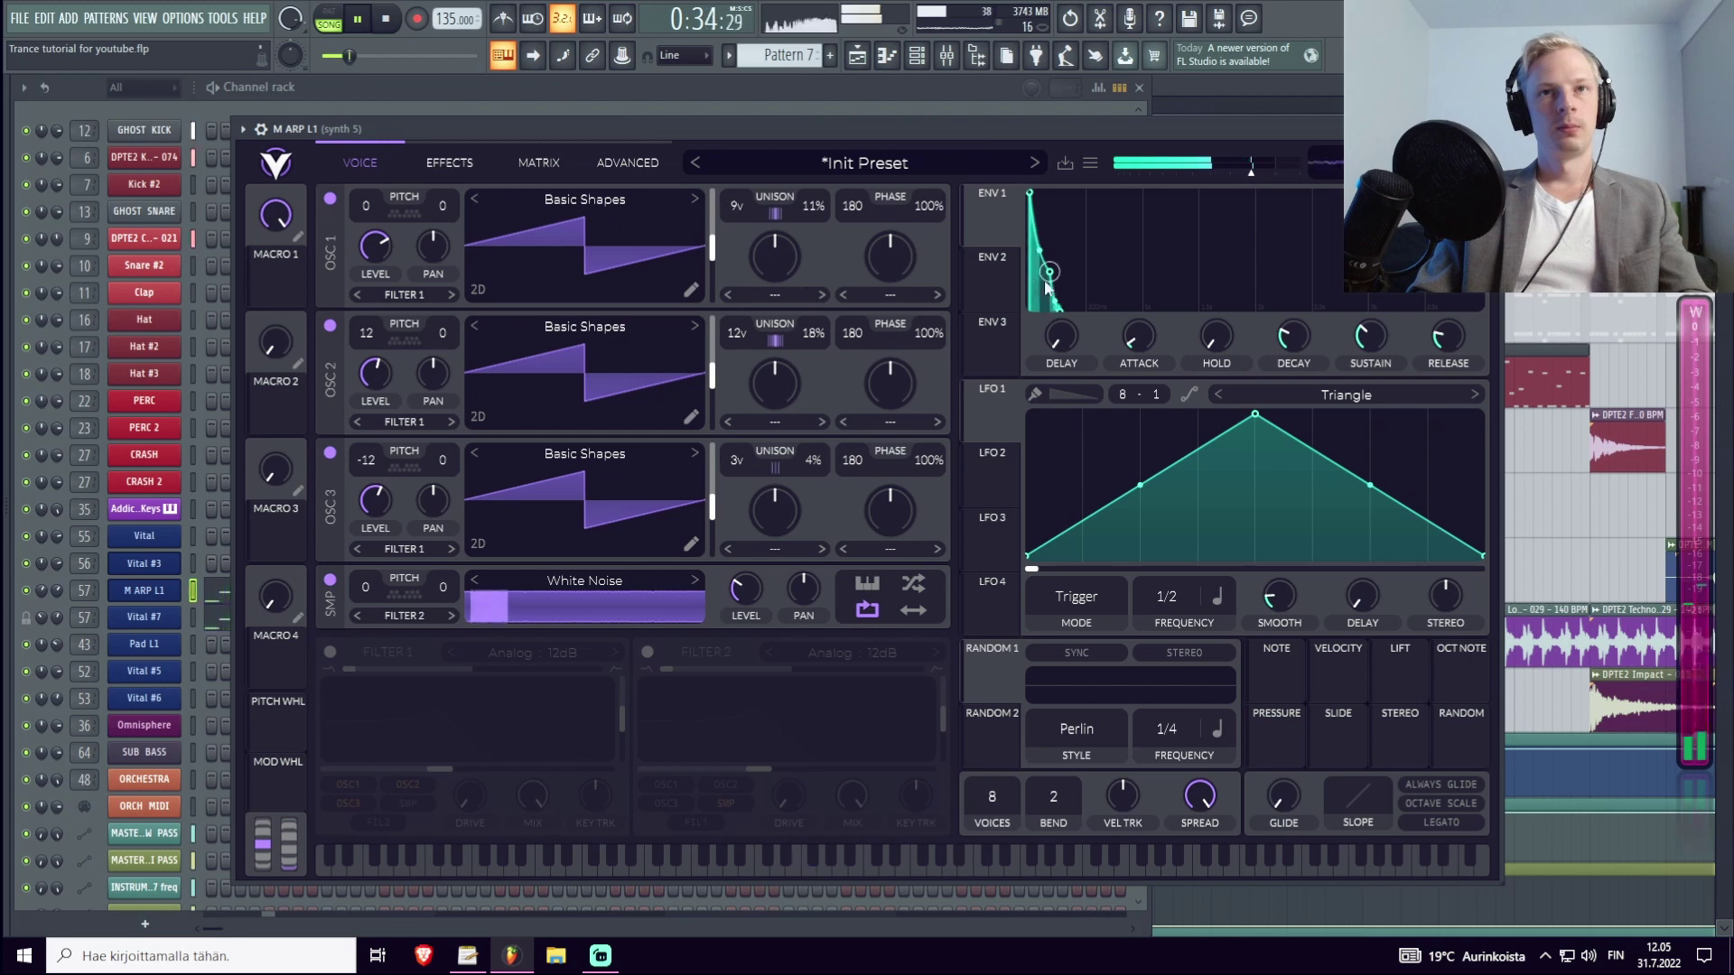
mouse_move(1053, 276)
left_mouse_down()
mouse_move(1049, 202)
mouse_move(1057, 287)
mouse_move(1076, 287)
mouse_move(1052, 263)
left_mouse_up()
mouse_move(1379, 340)
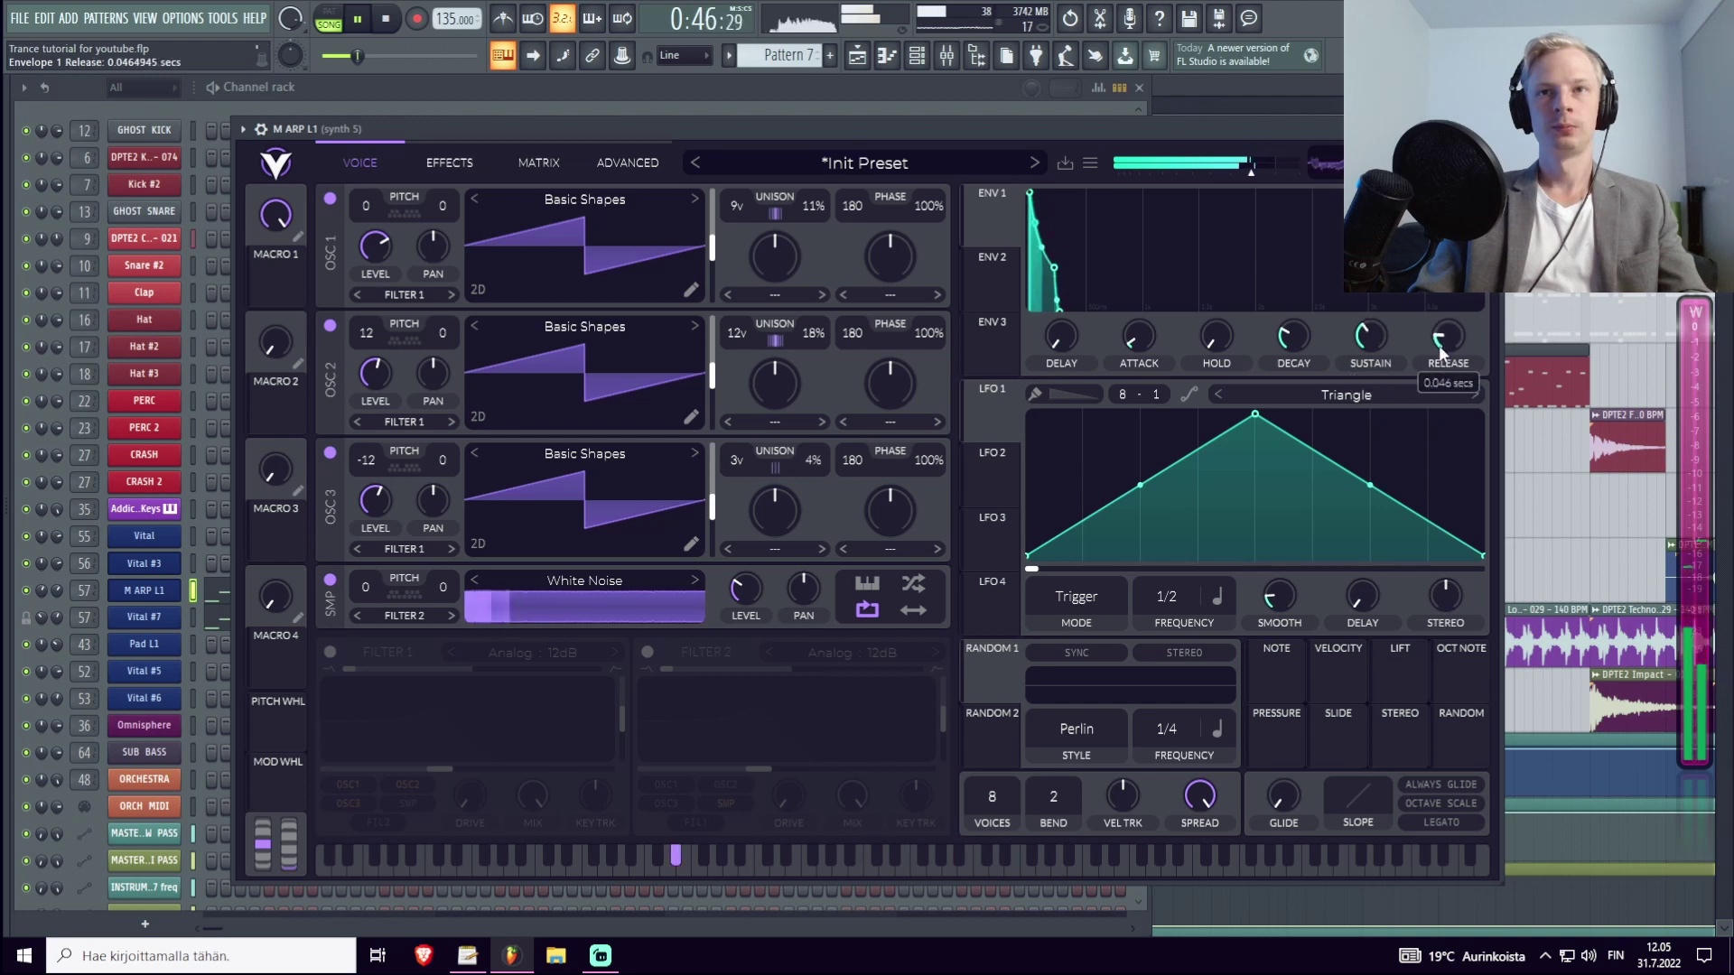
key("space")
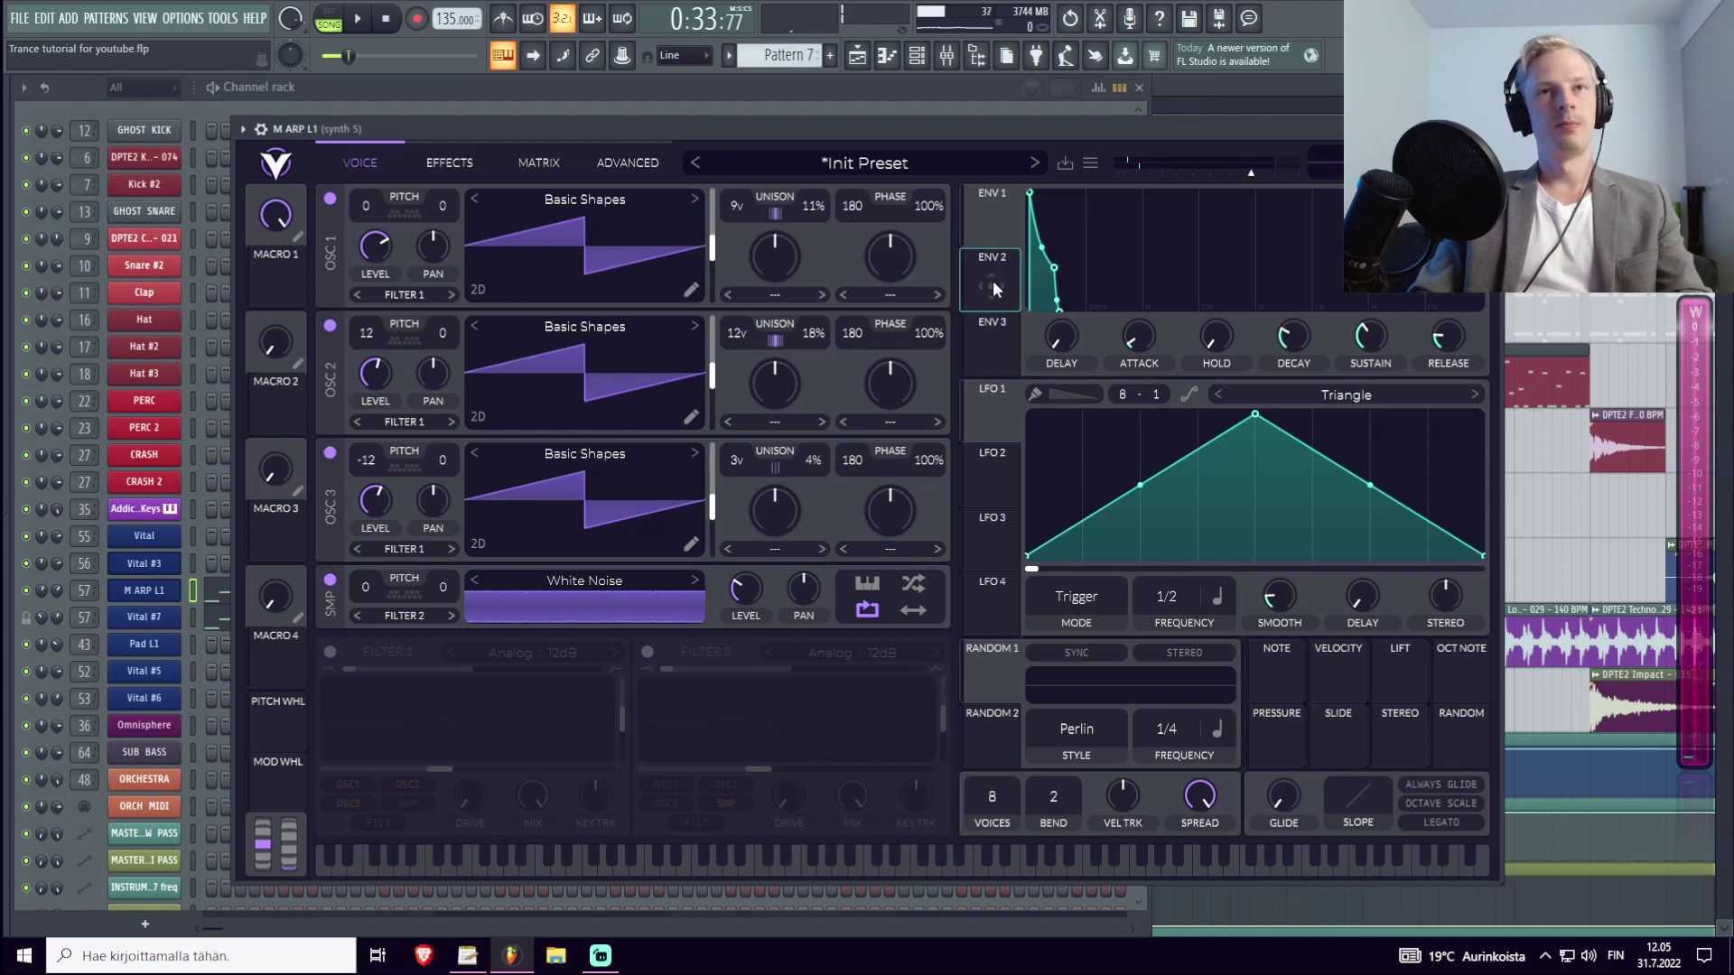
Enable filter 1 and modulate its cutoff with envelope 2, shaped to a short decay and zero sustain.
left_click(994, 280)
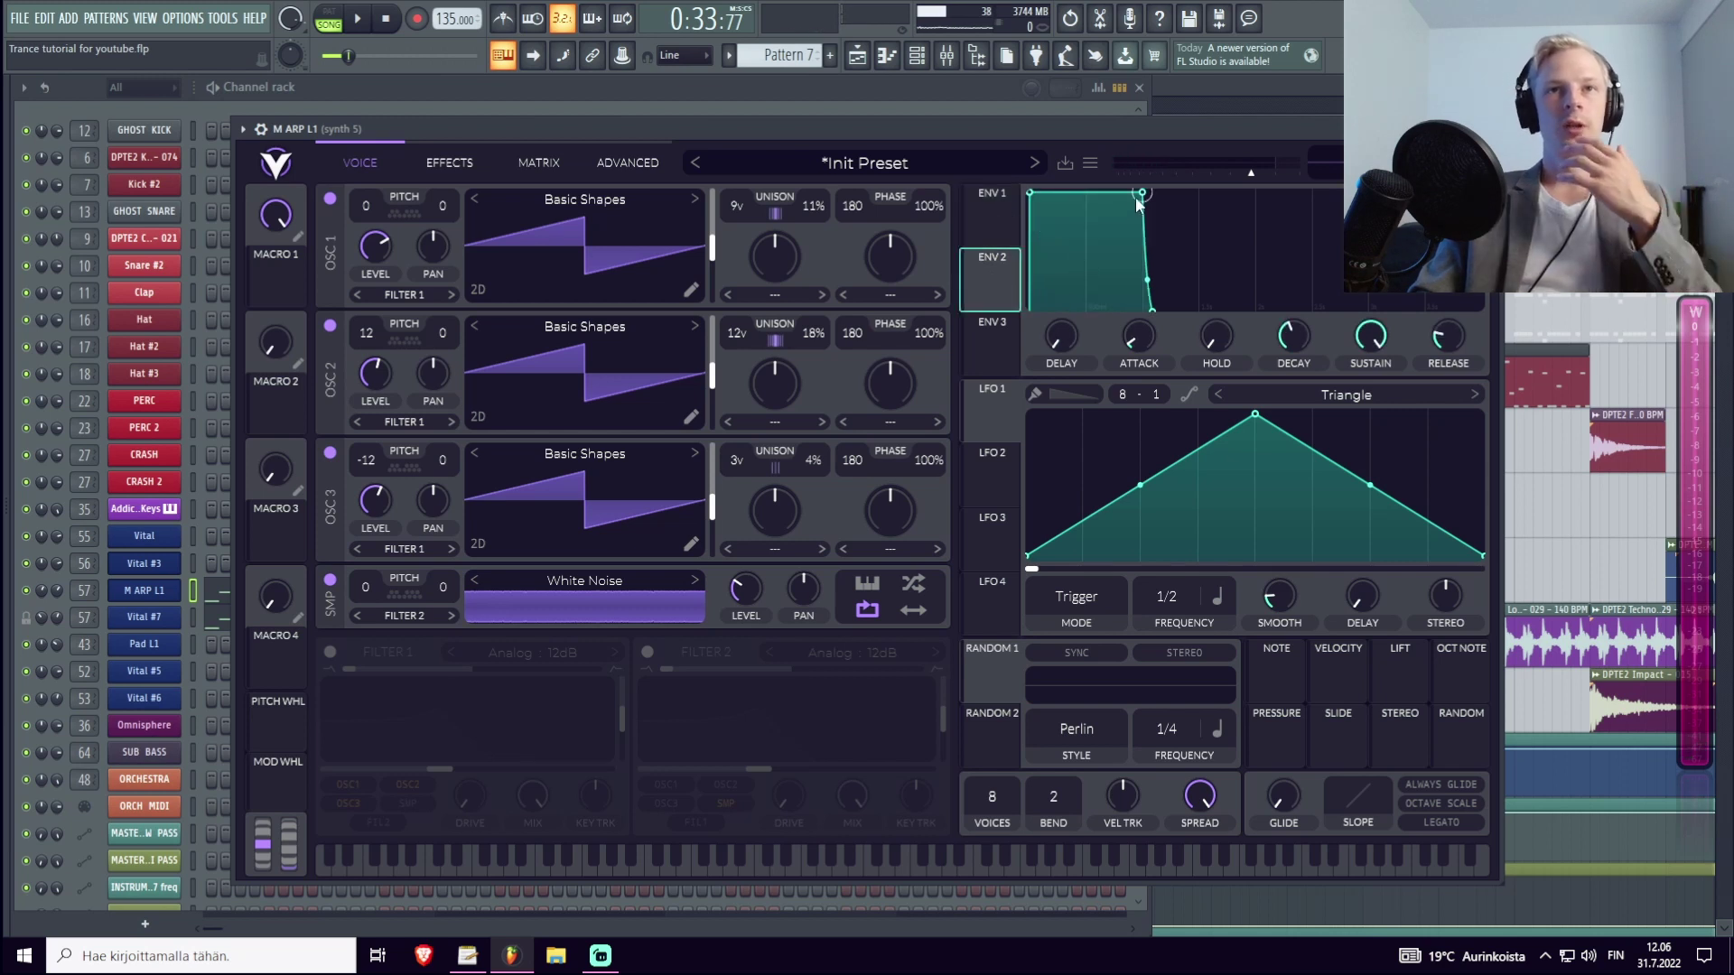
left_click(990, 215)
left_click(991, 282)
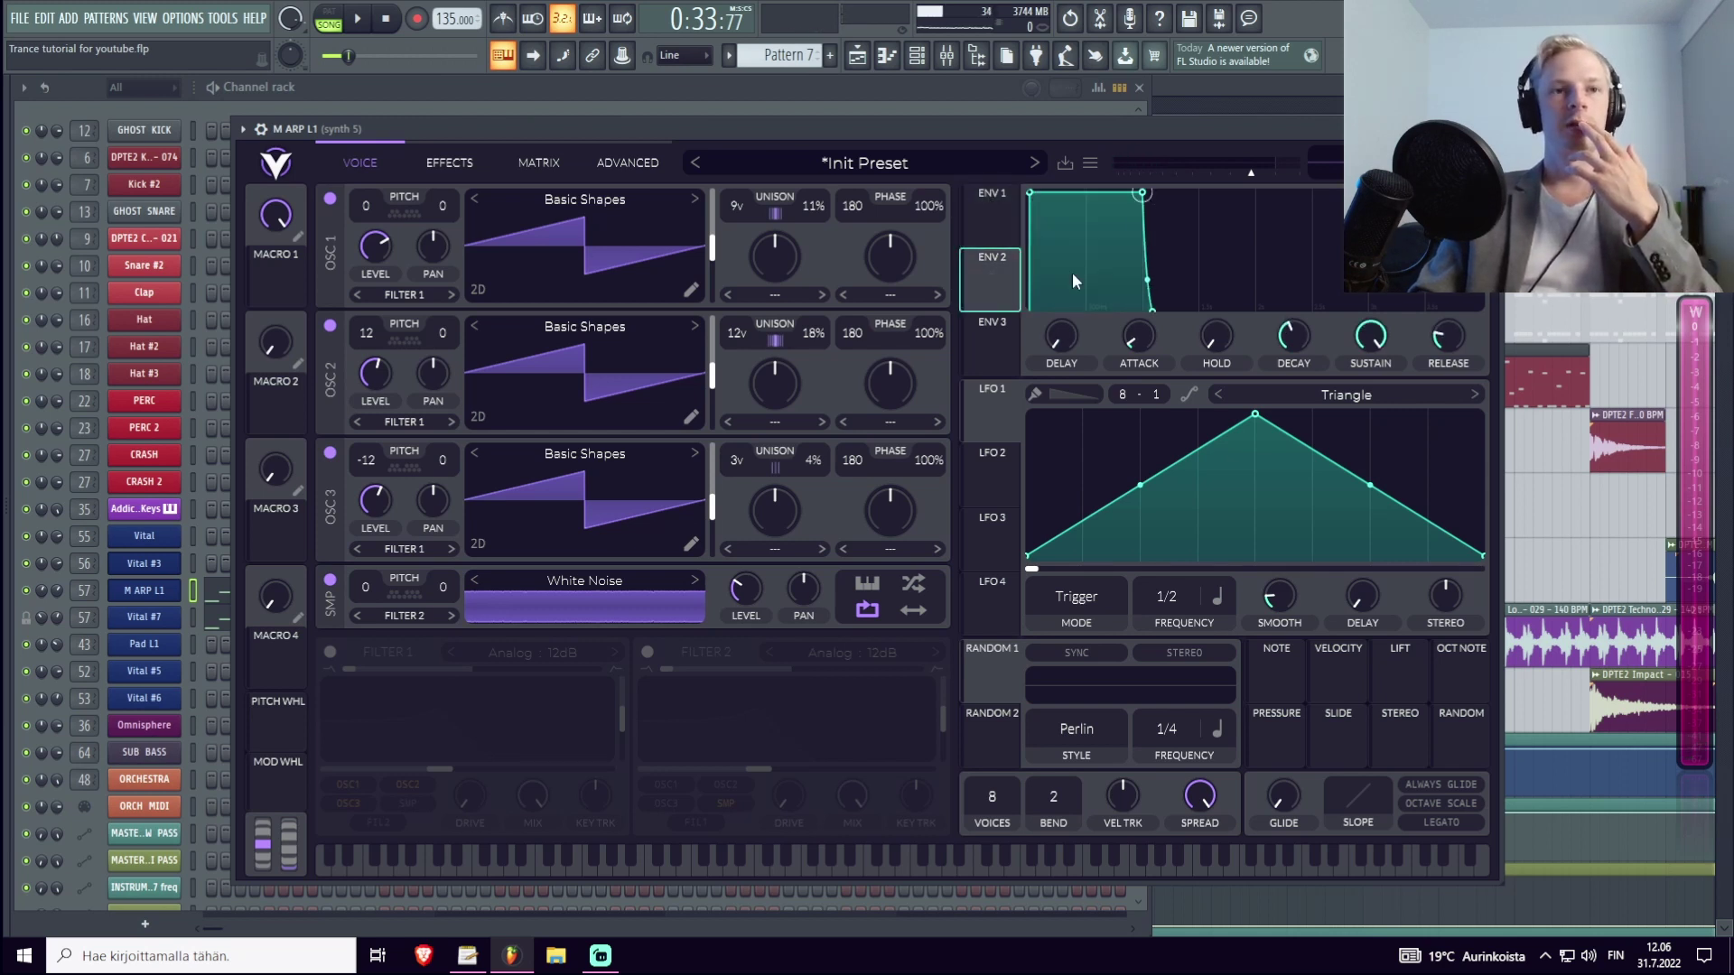
left_click(329, 652)
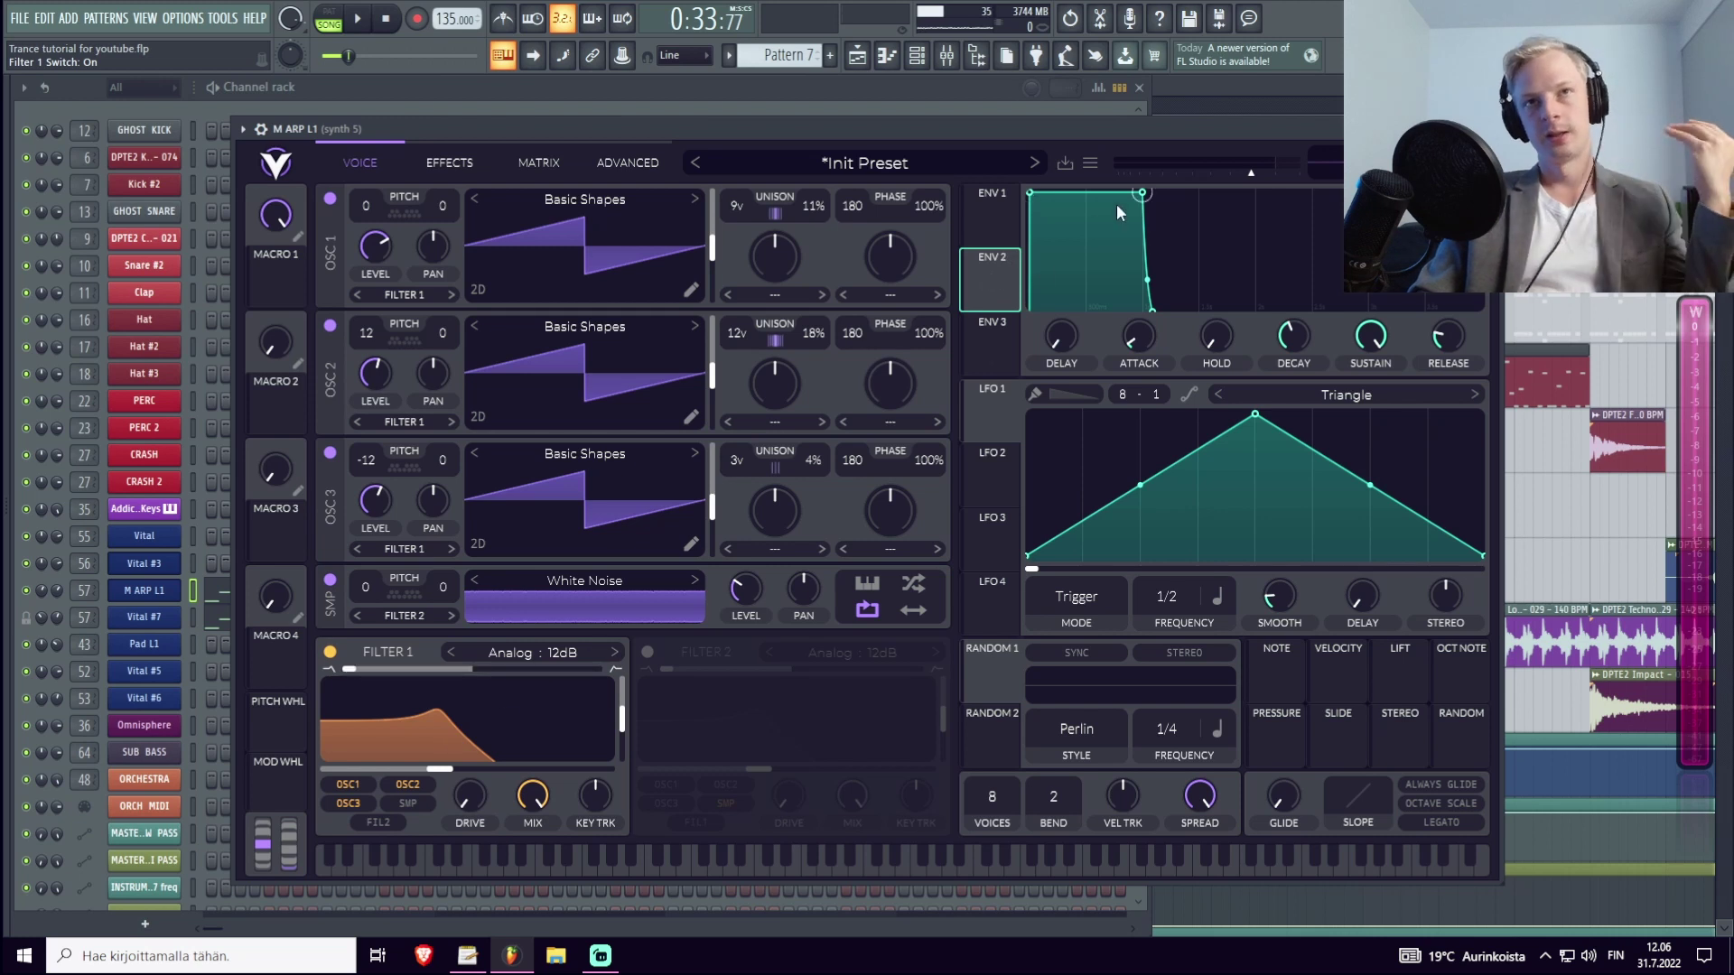
left_click_drag(1143, 193, 1150, 193)
left_click_drag(991, 286, 440, 769)
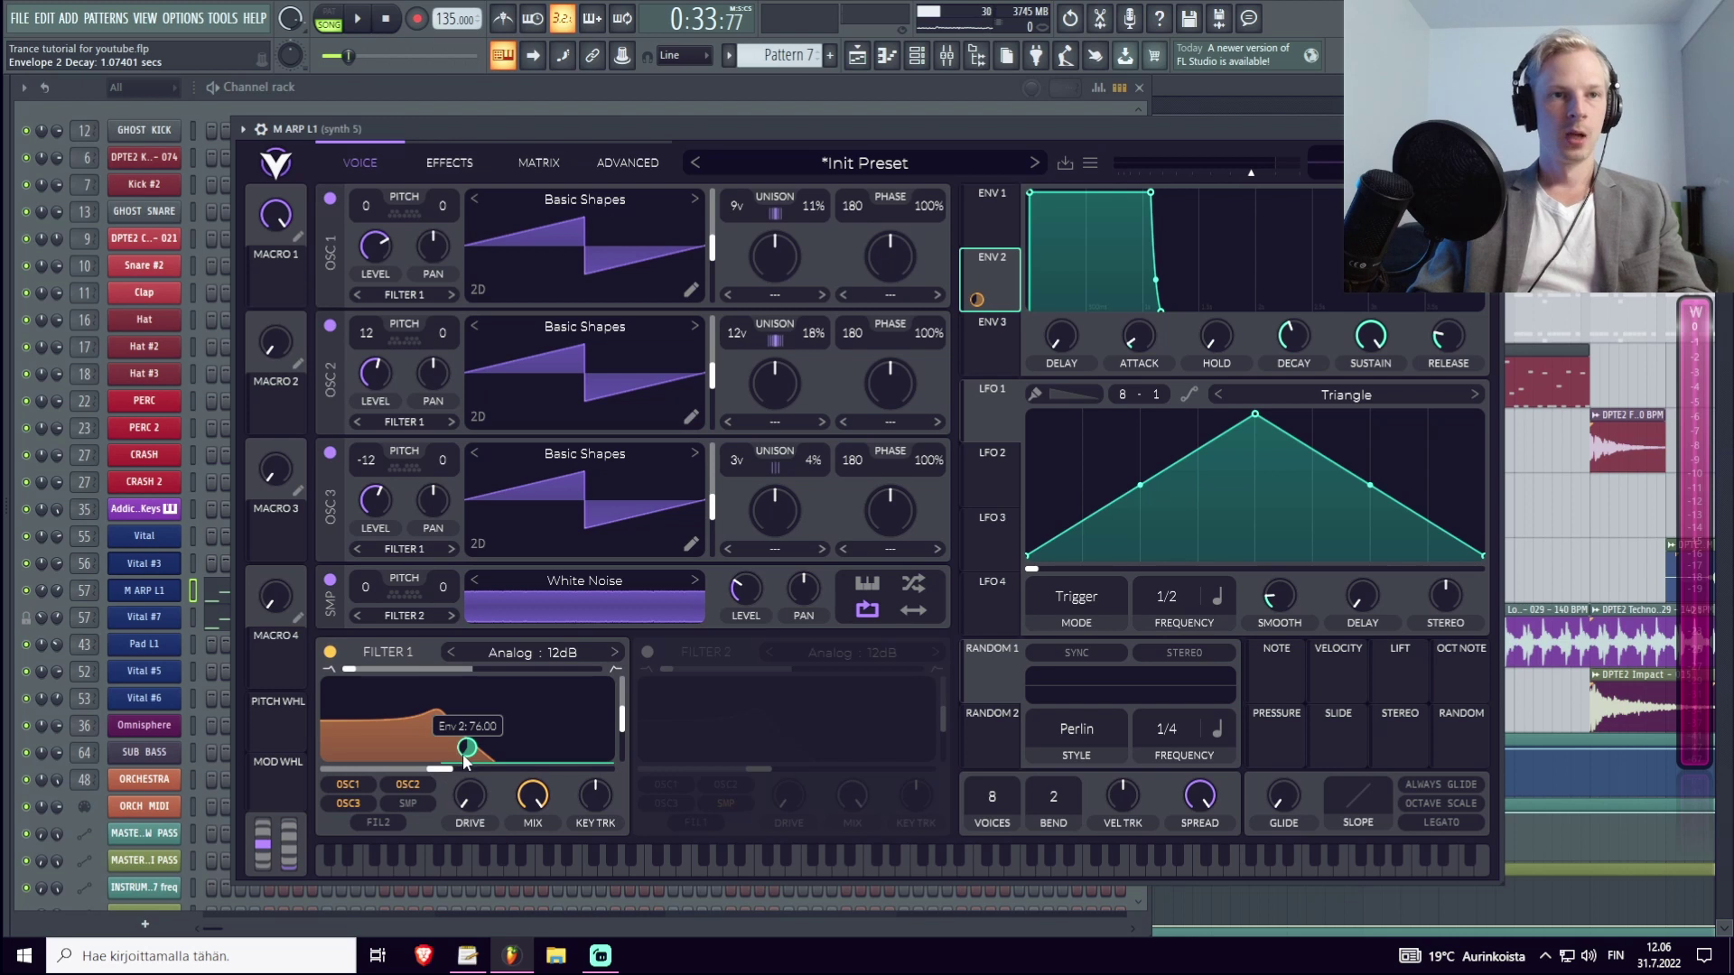
left_click_drag(1156, 198, 1086, 322)
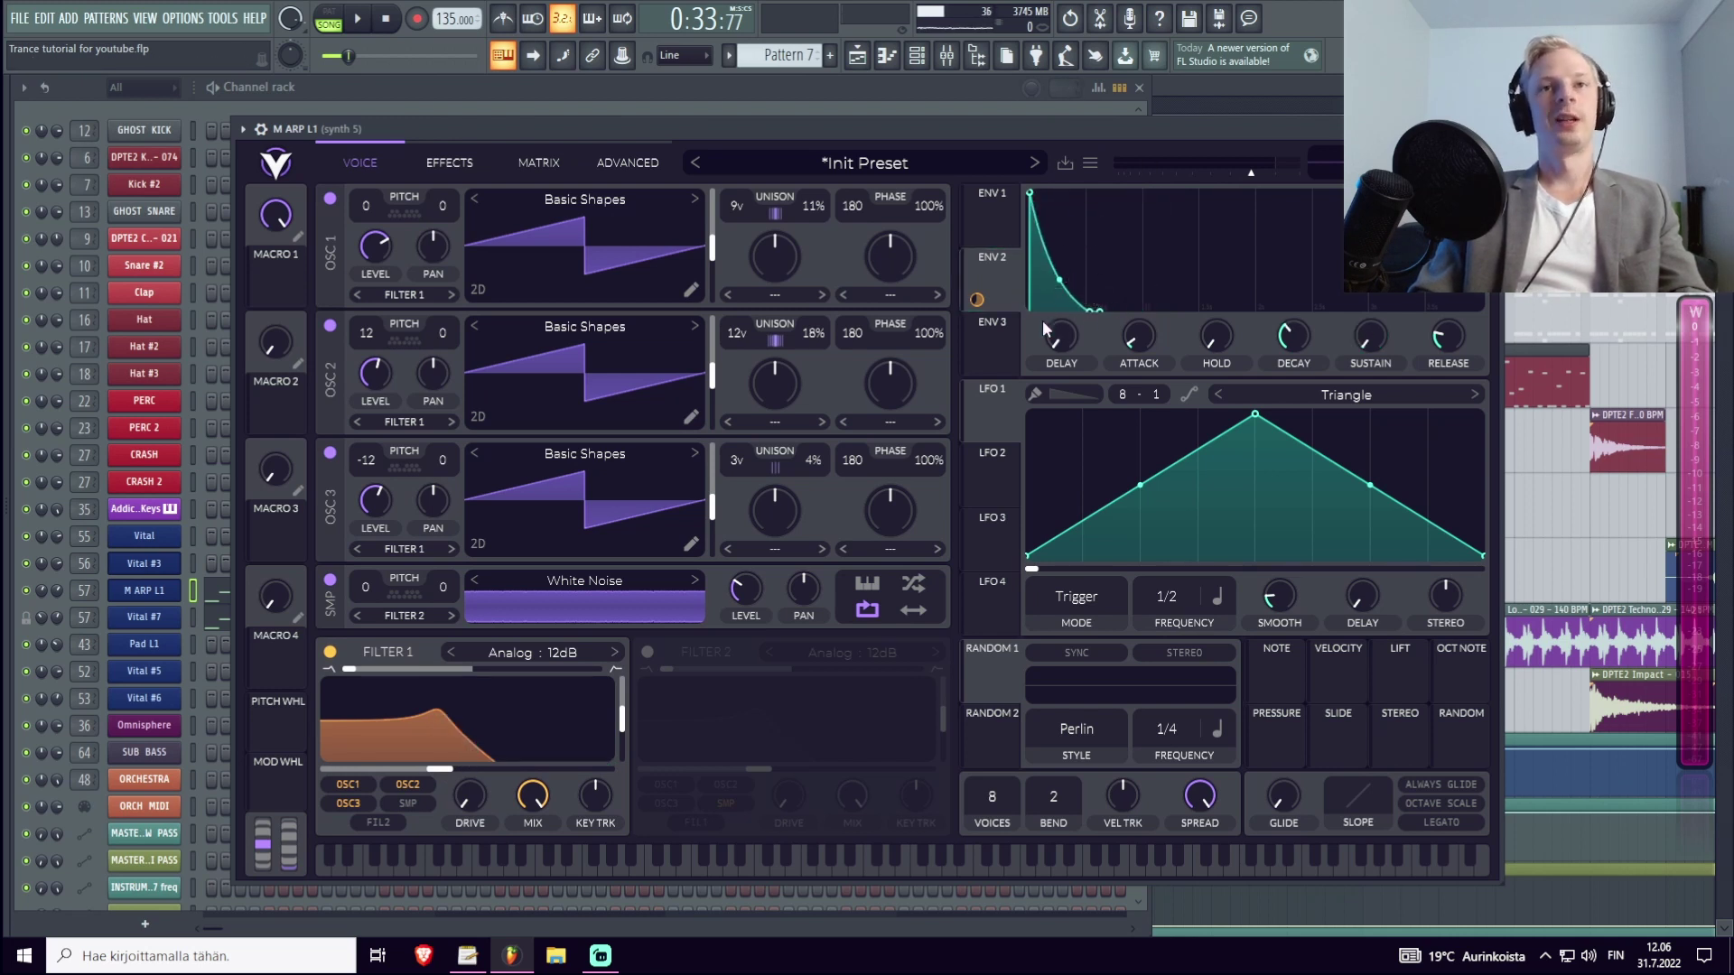
left_click_drag(1088, 313, 1084, 321)
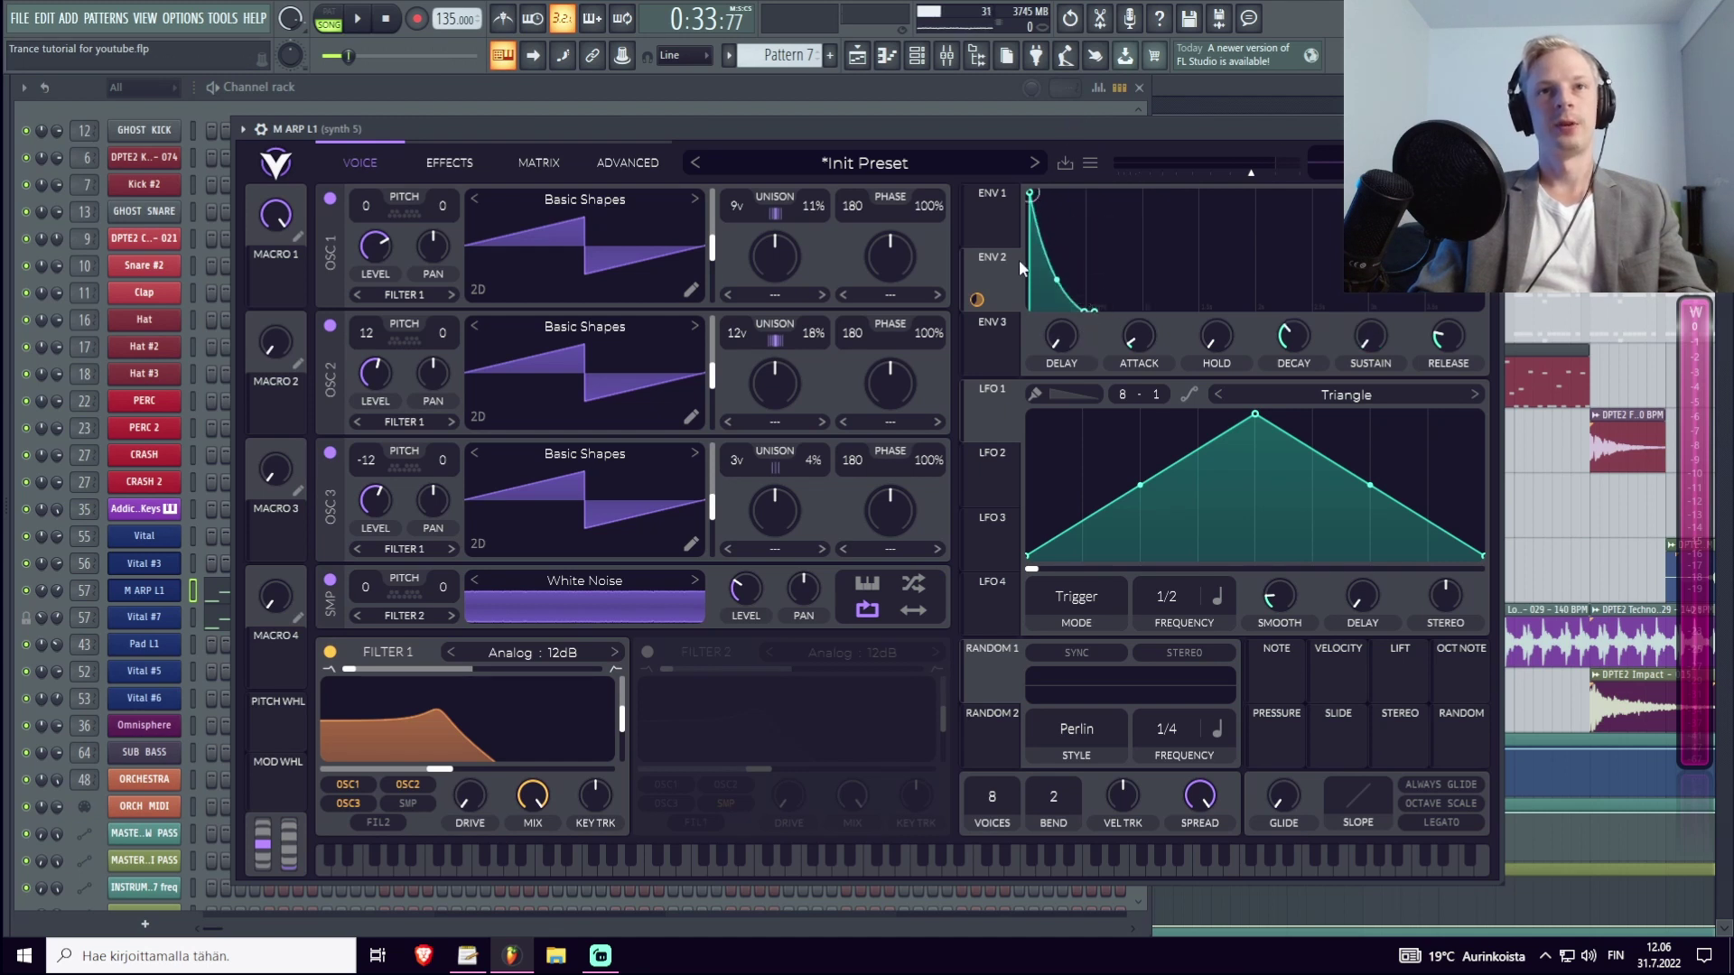
Adjust envelope 2's modulation amount and lower filter 1's cutoff to its minimum during playback.
key("space")
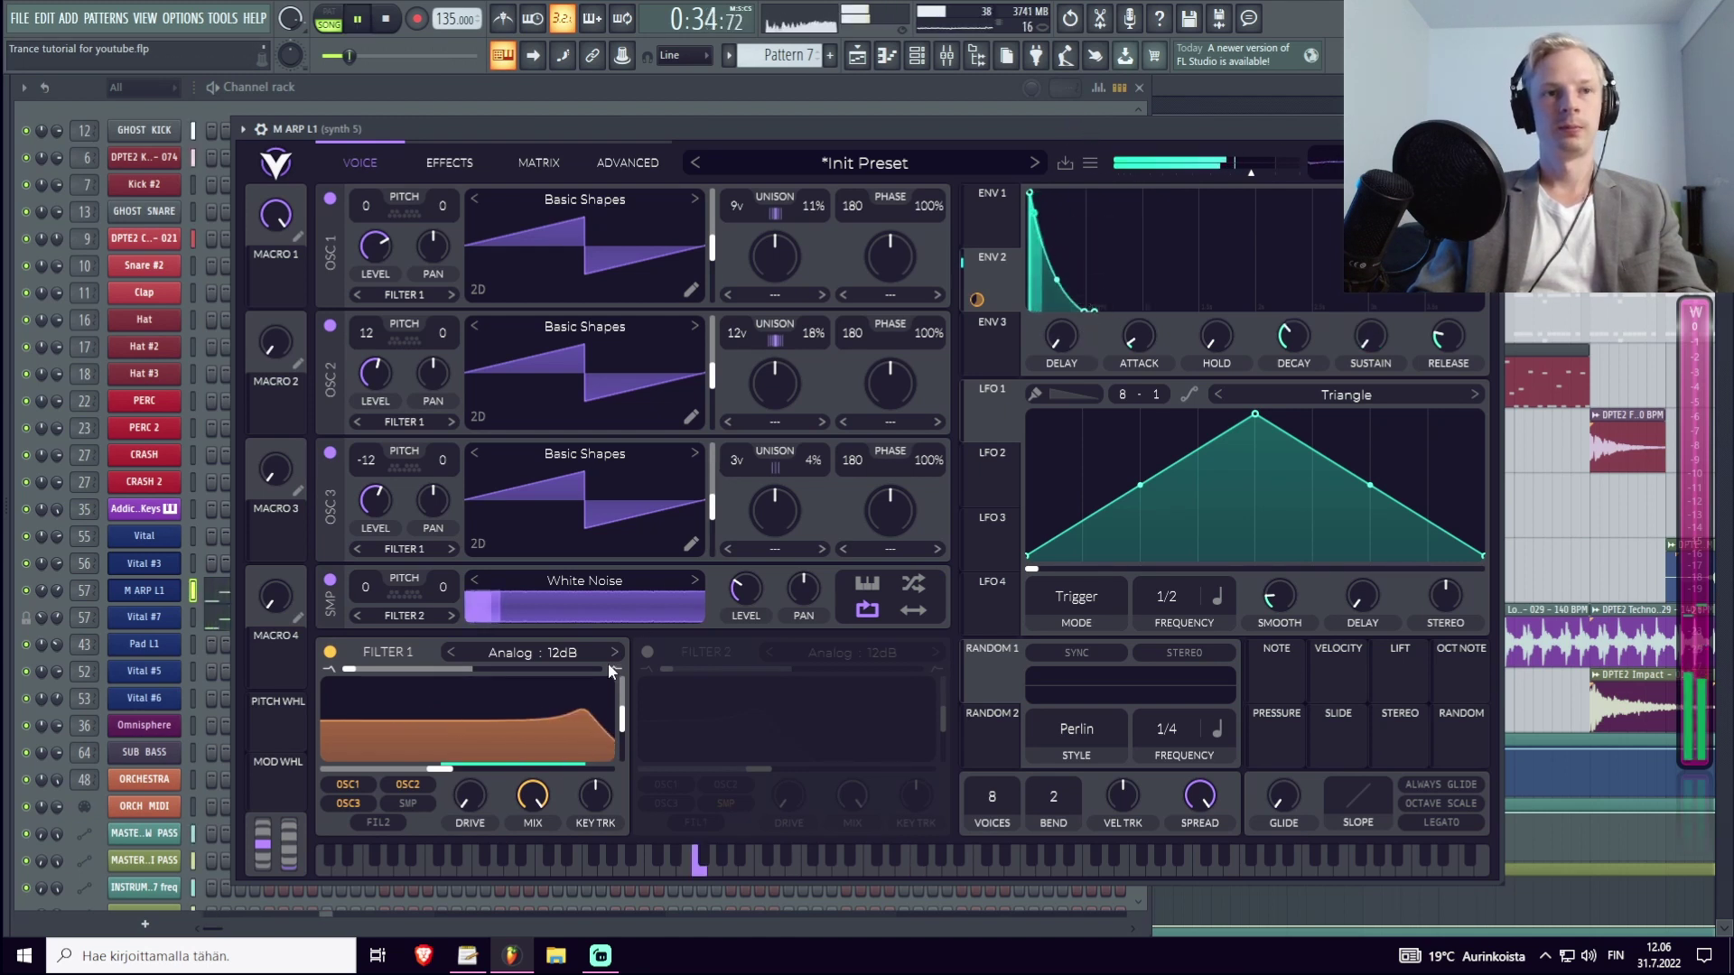
left_click_drag(467, 747, 467, 700)
left_click_drag(440, 769, 311, 772)
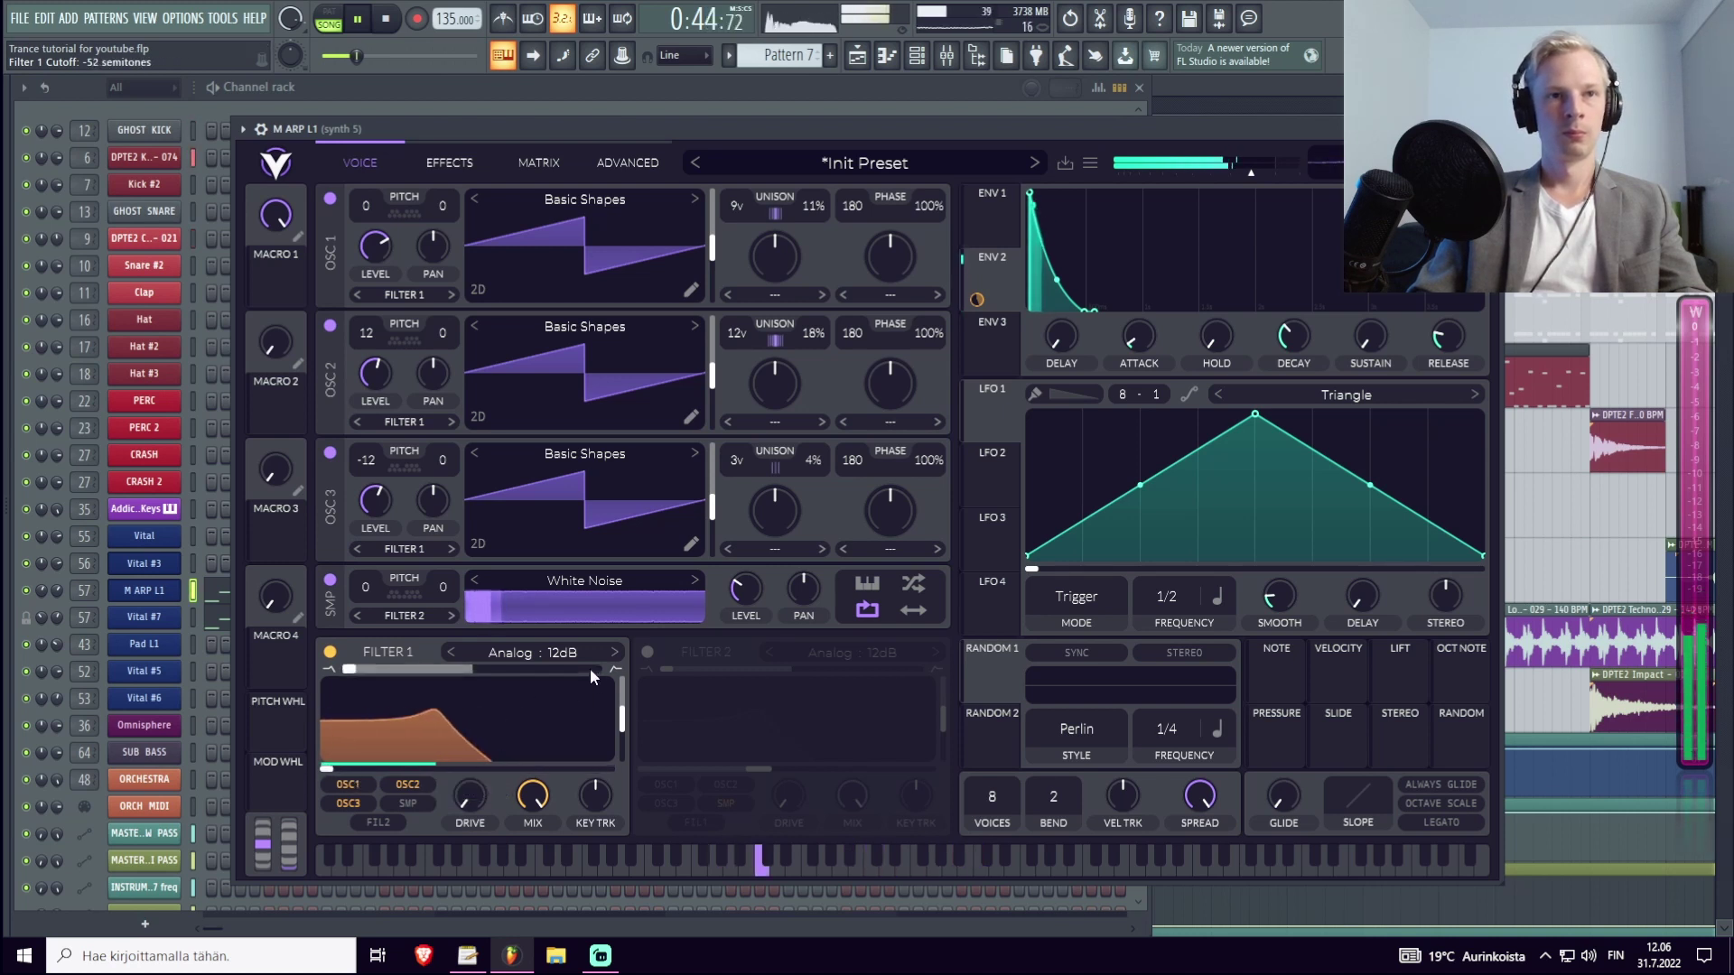
key("space")
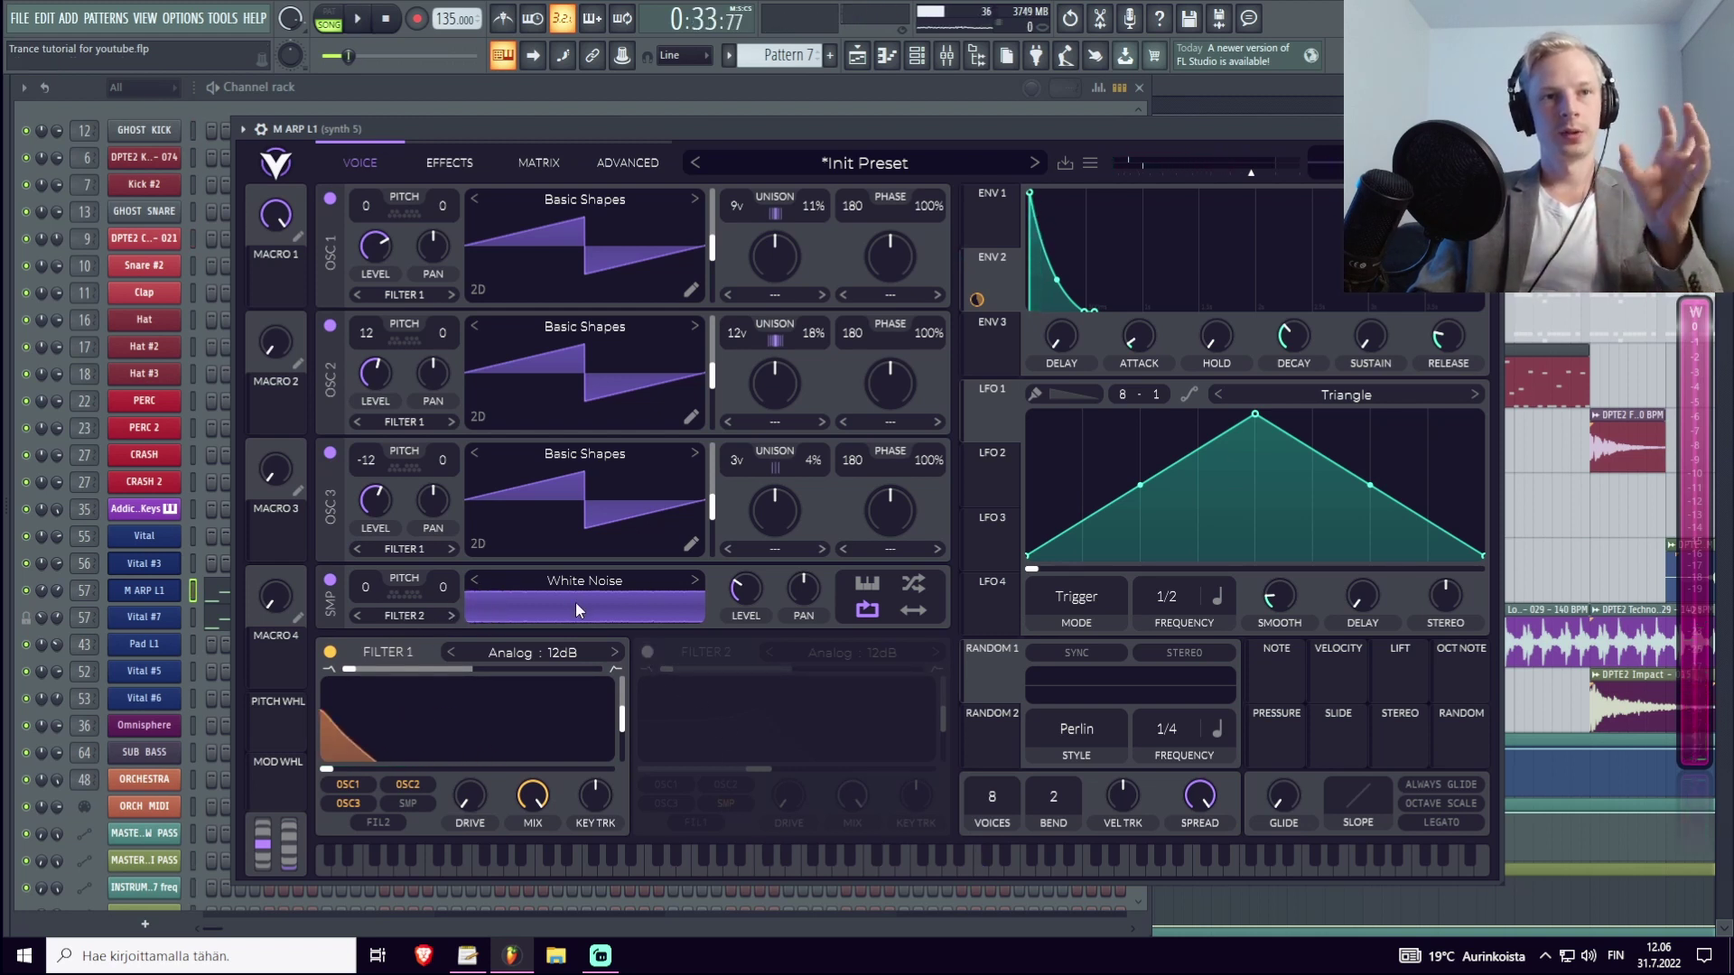
Enable filter 2 for the noise, feed its output into filter 1, and audition the arpeggio.
left_click(648, 652)
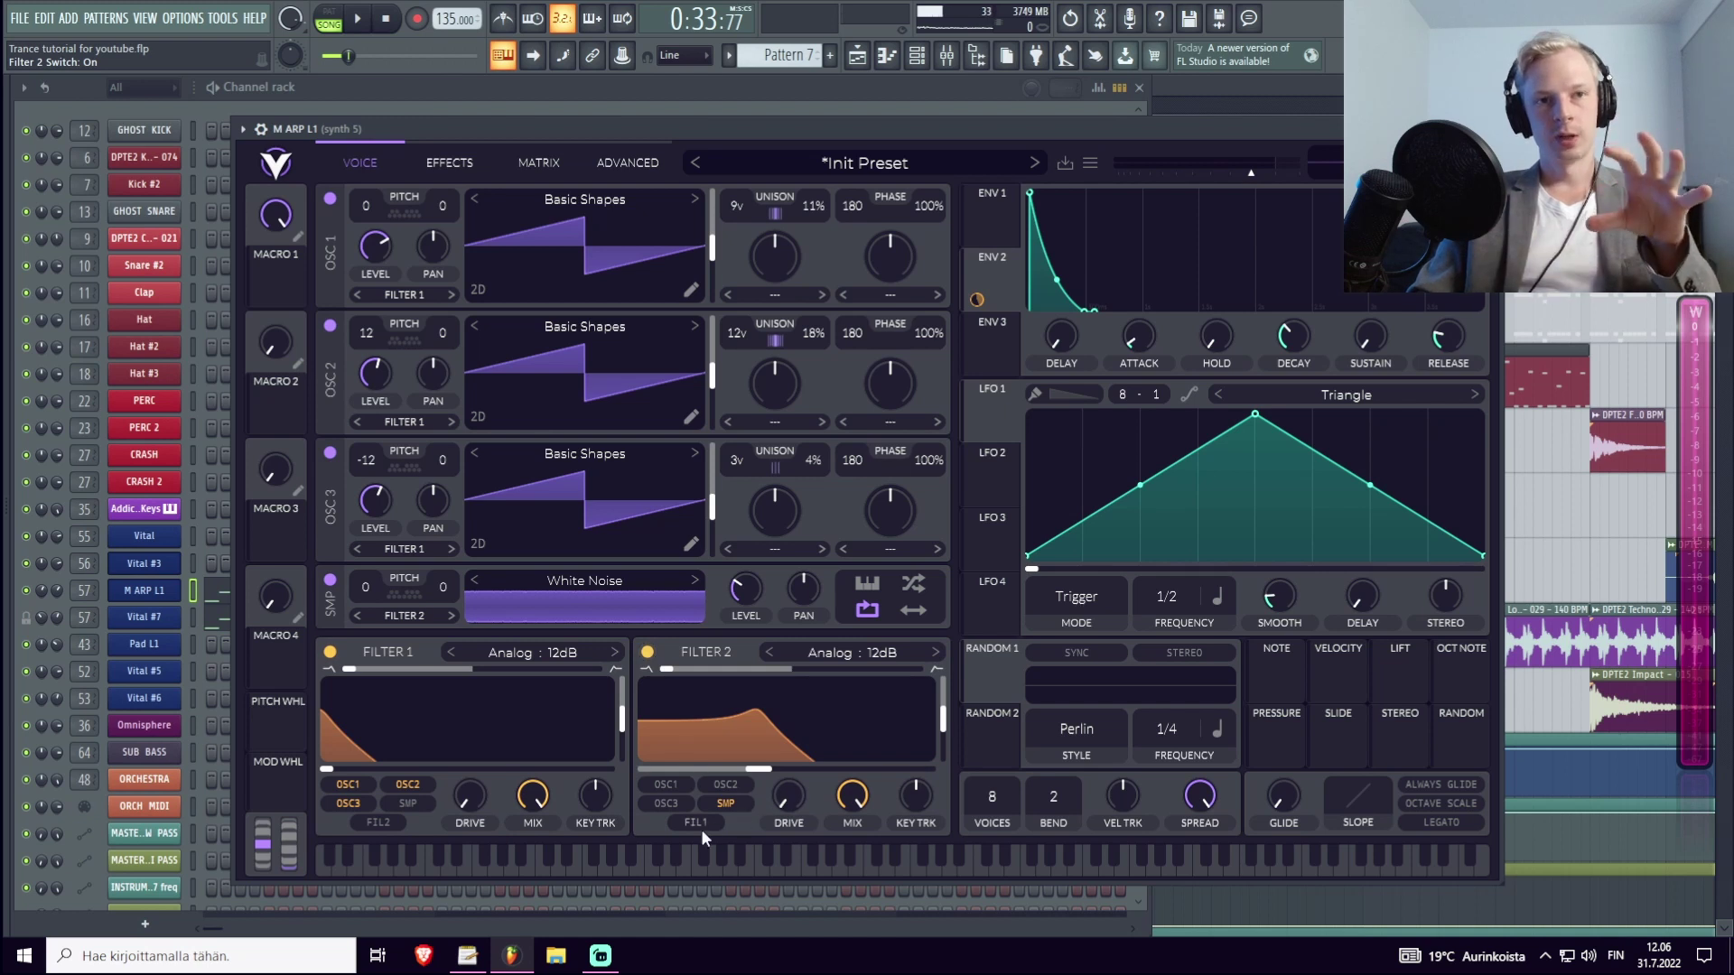
left_click(380, 823)
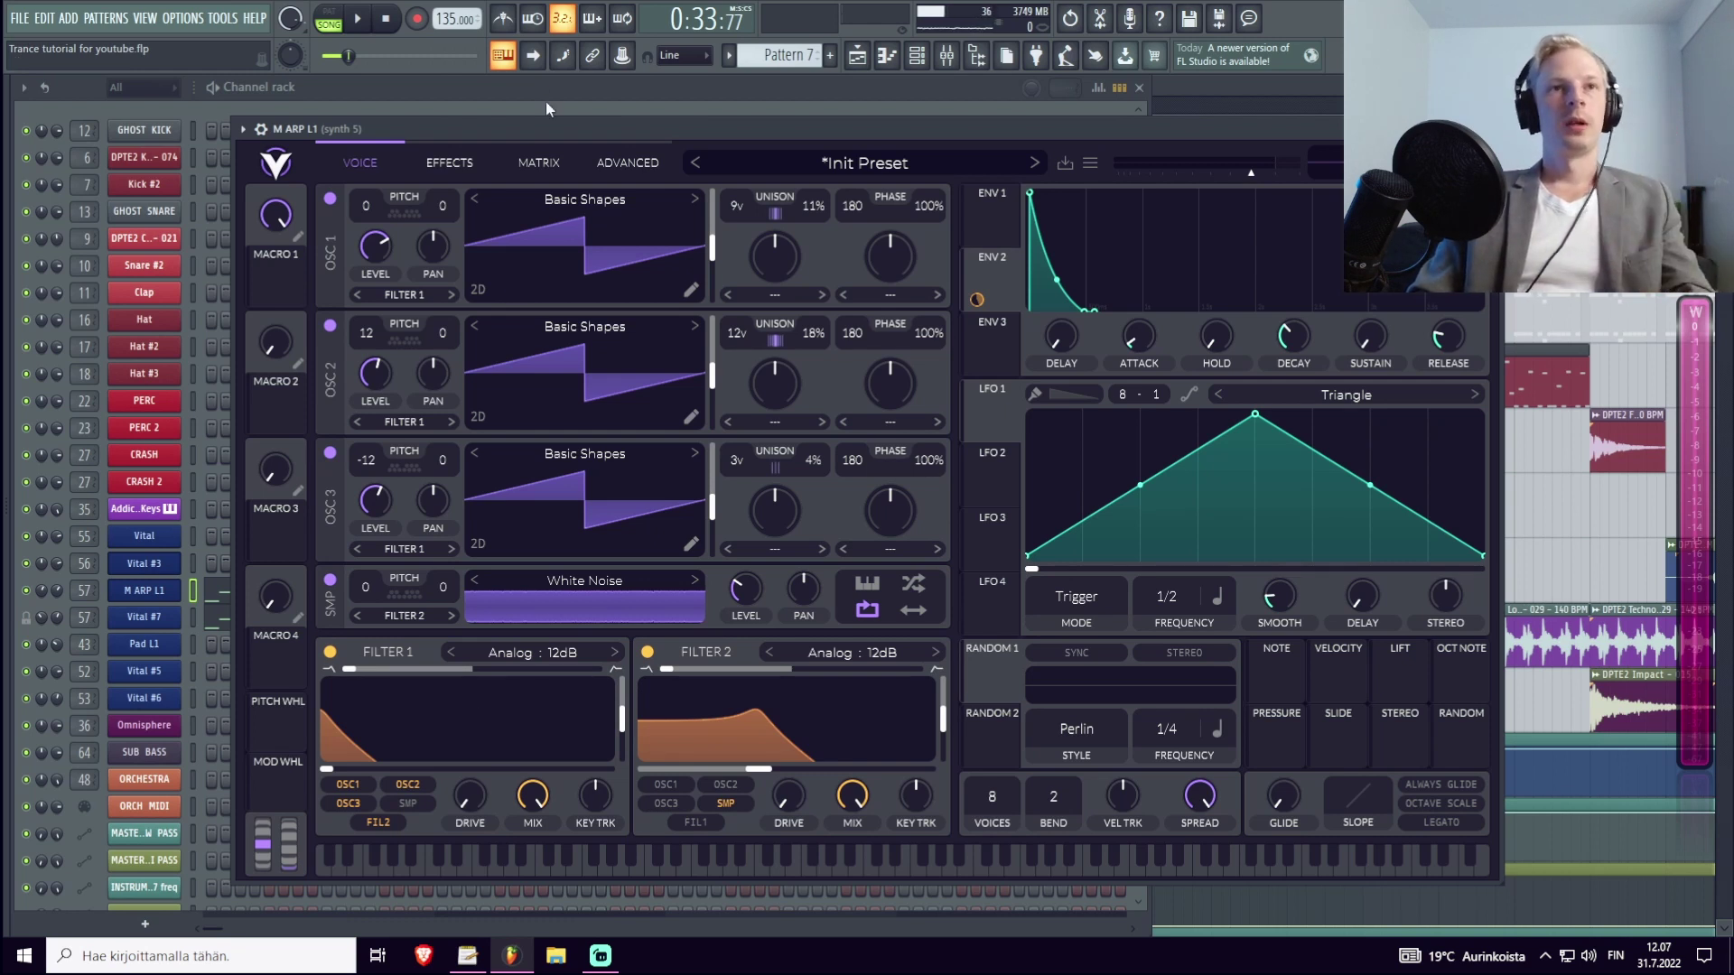
key("space")
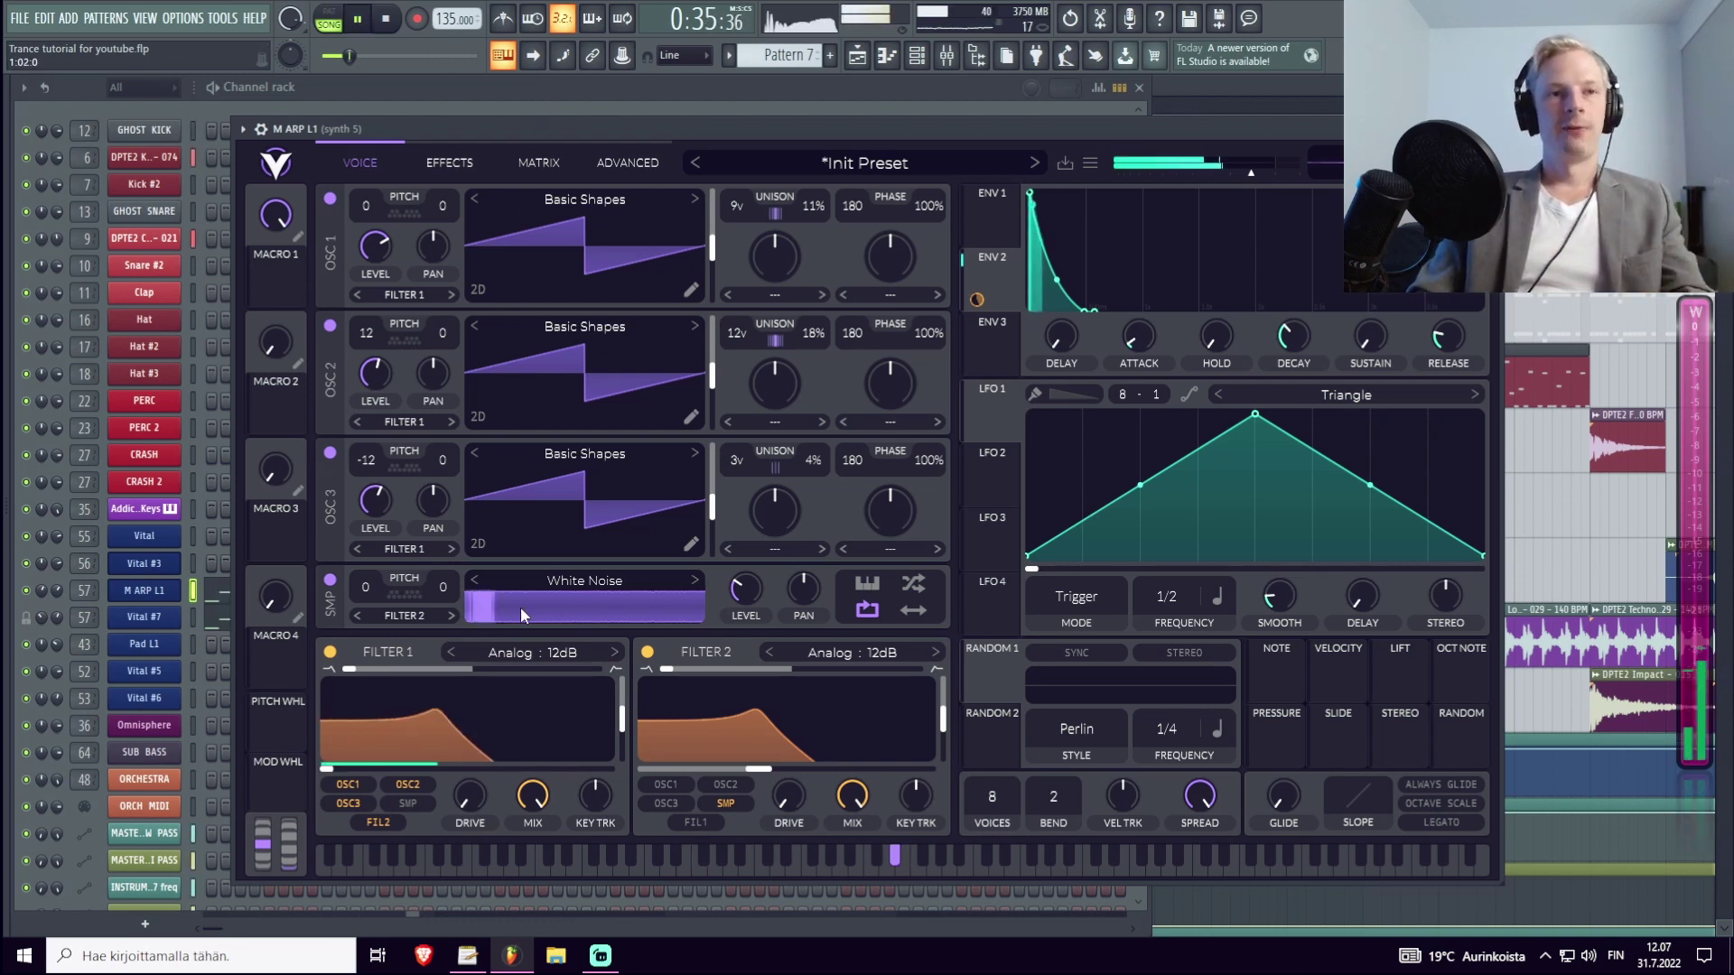
key("space")
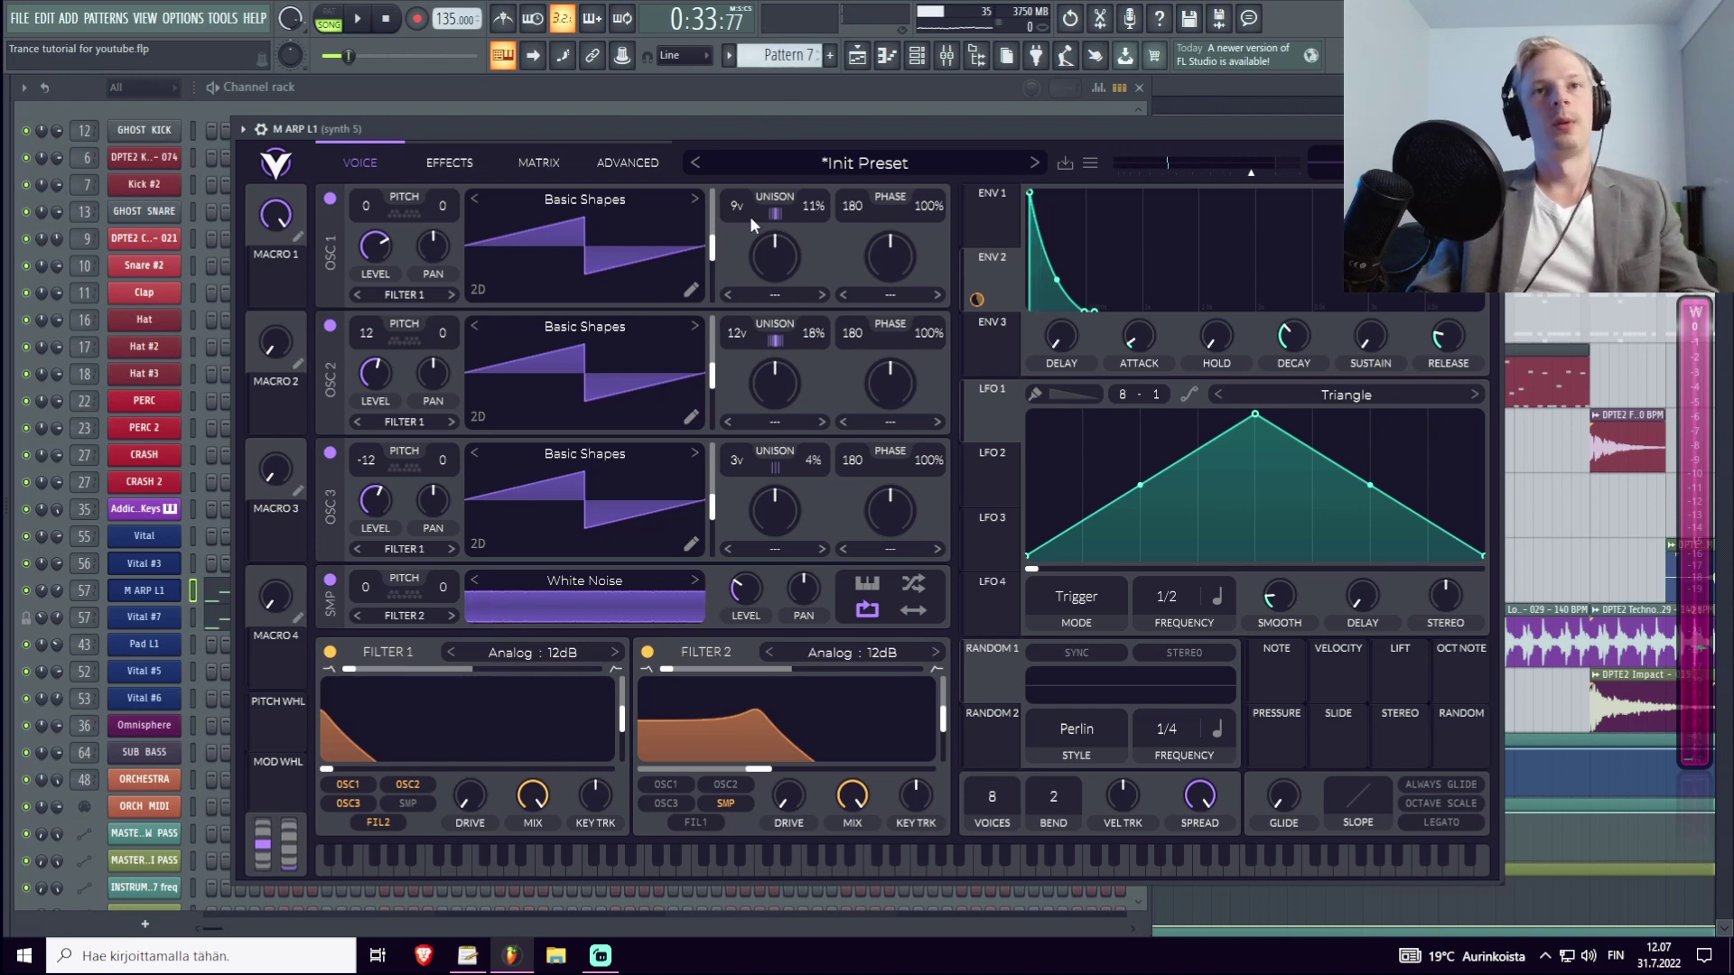
key("space")
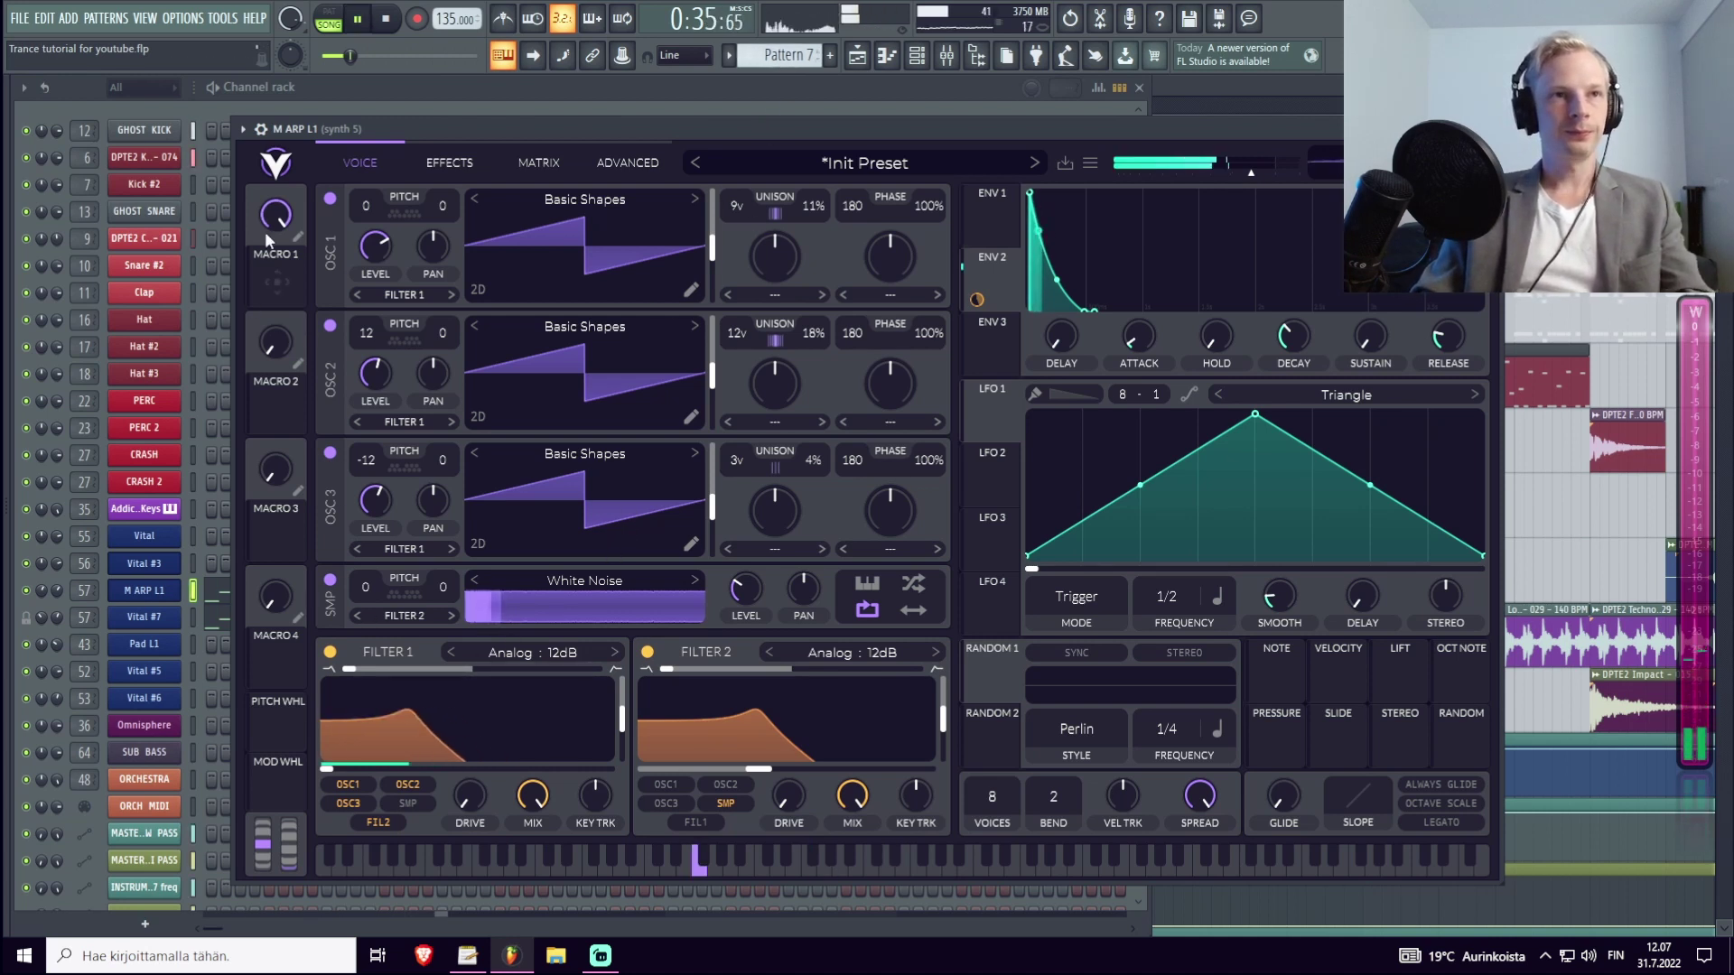
key("space")
Assign Macro 1 to envelope 2's cutoff modulation amount and set that assignment to about 0.497 during playback.
left_click_drag(271, 280, 446, 748)
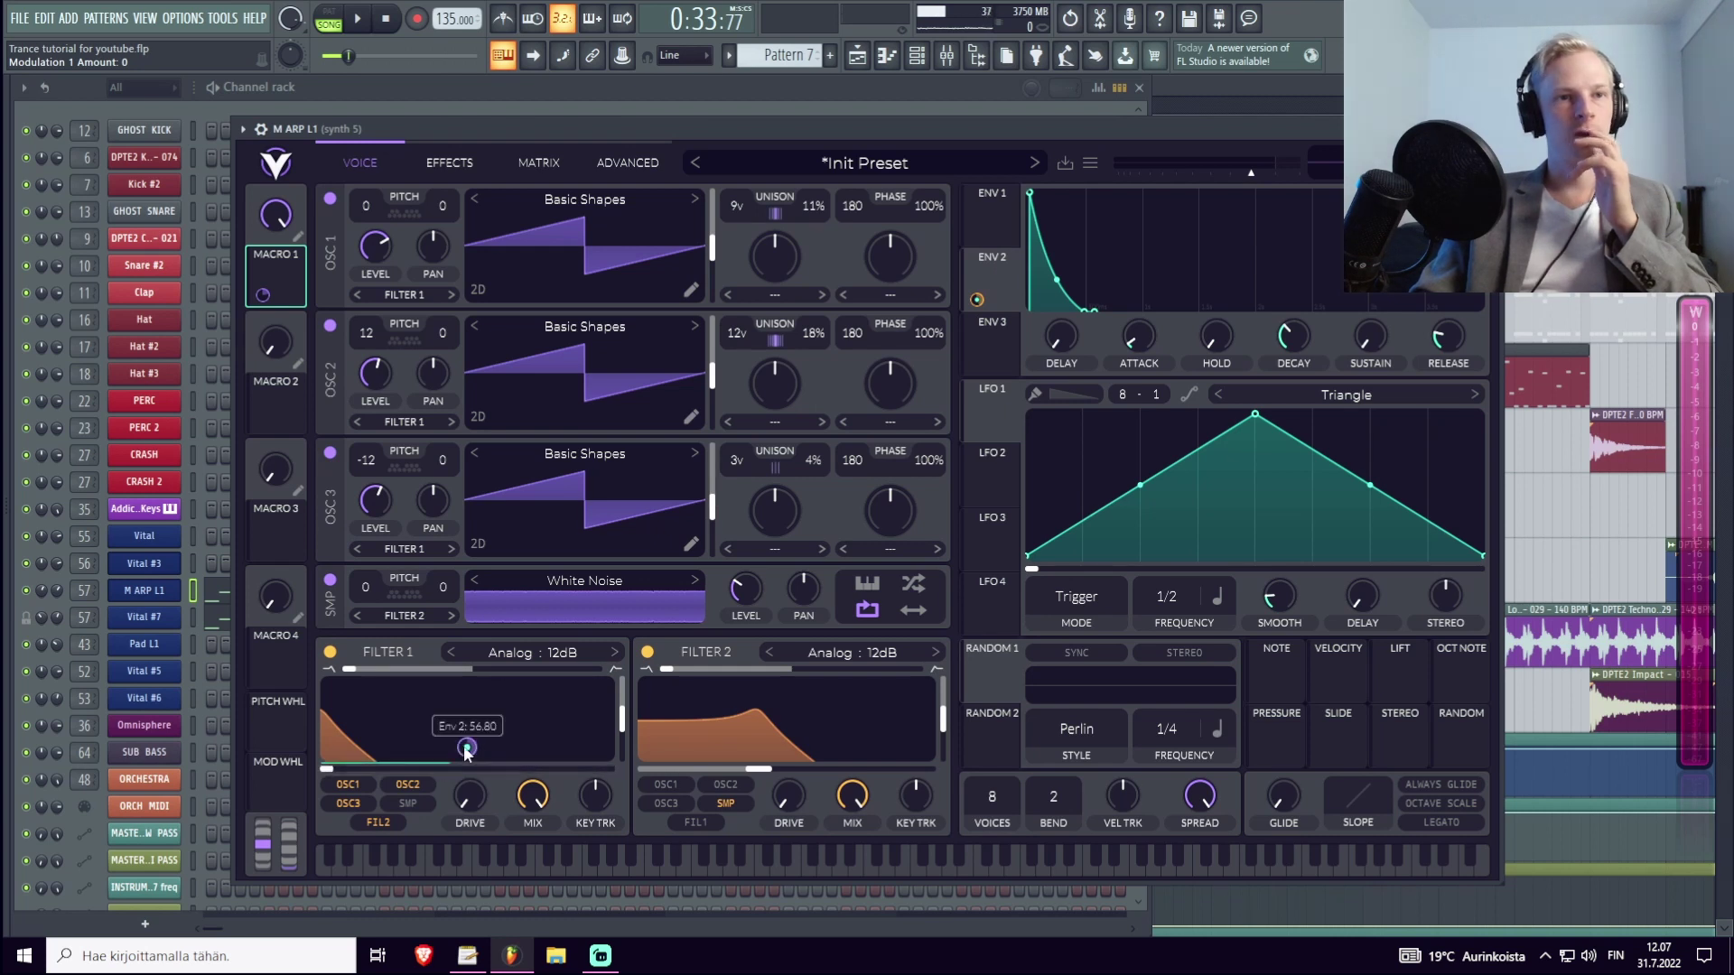
left_click_drag(576, 133, 575, 128)
key("space")
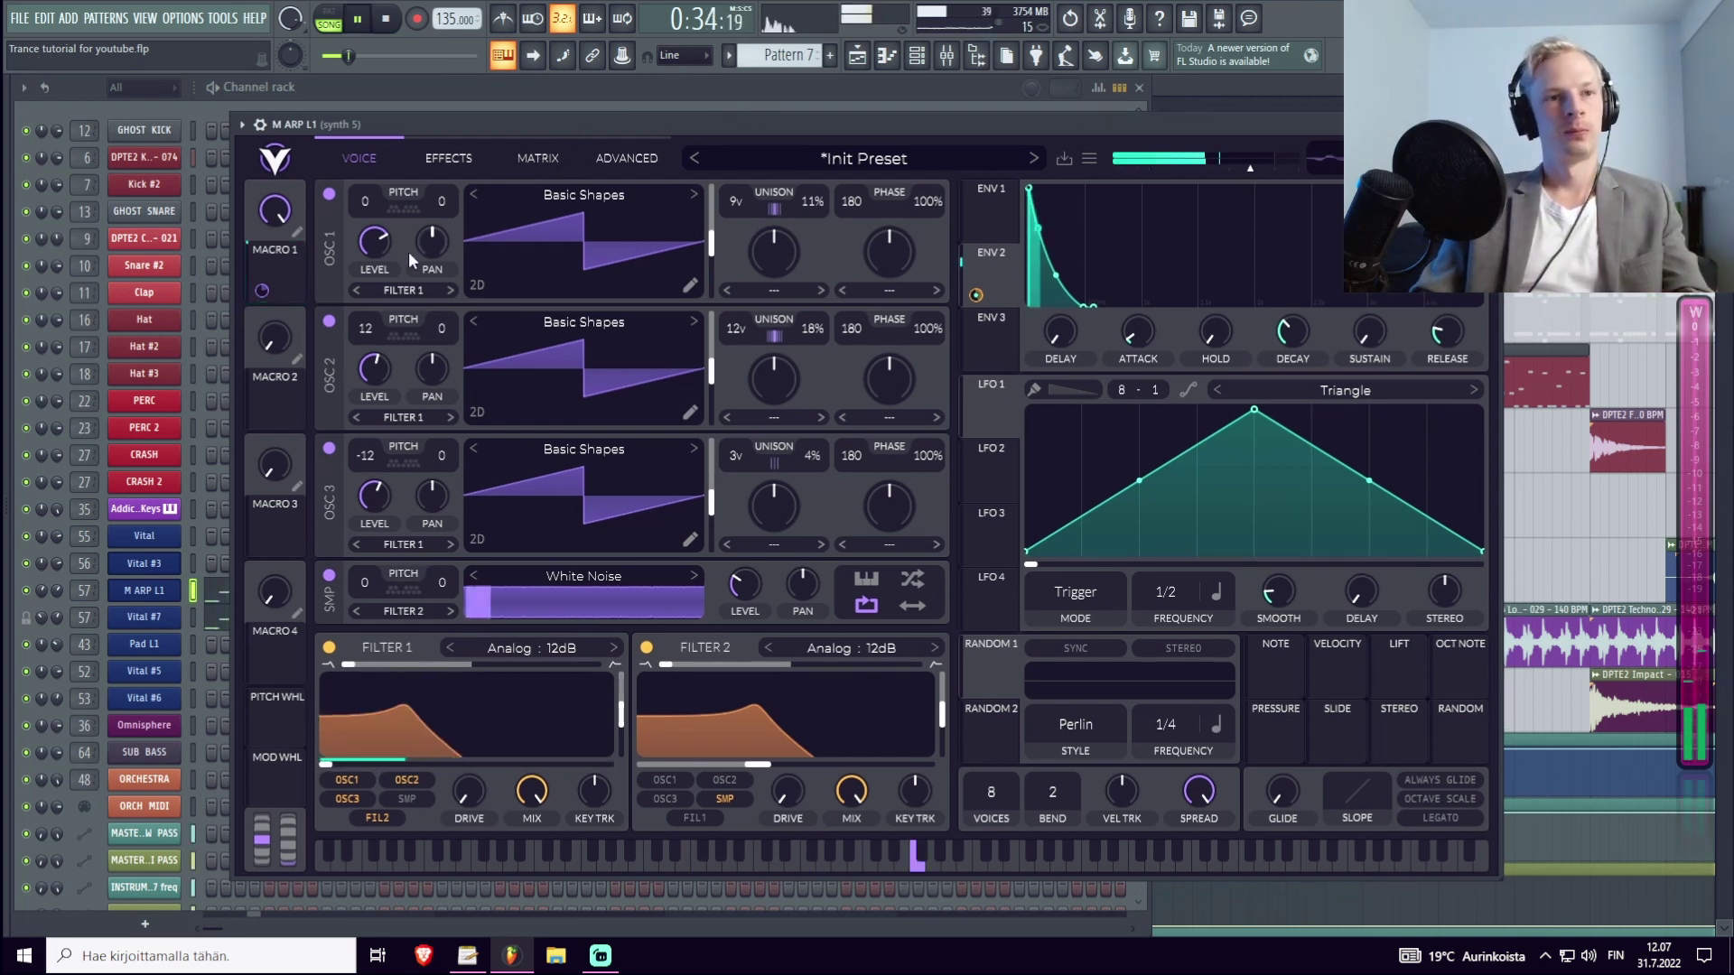
left_click_drag(368, 728, 465, 728)
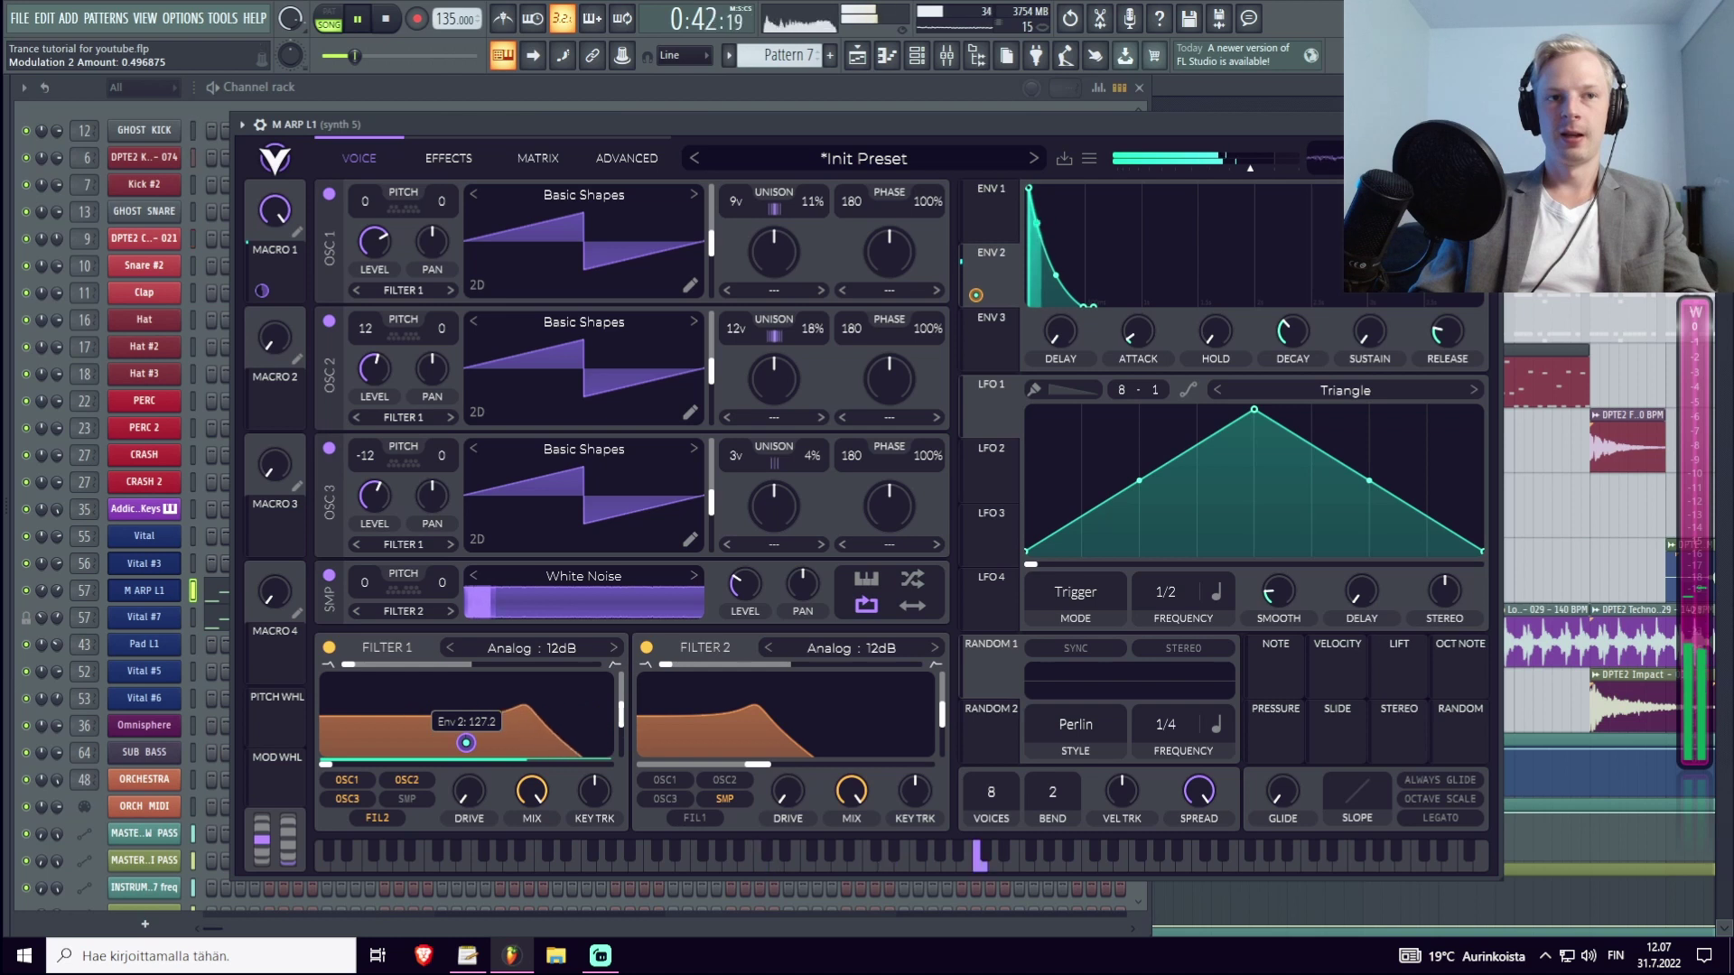
key("space")
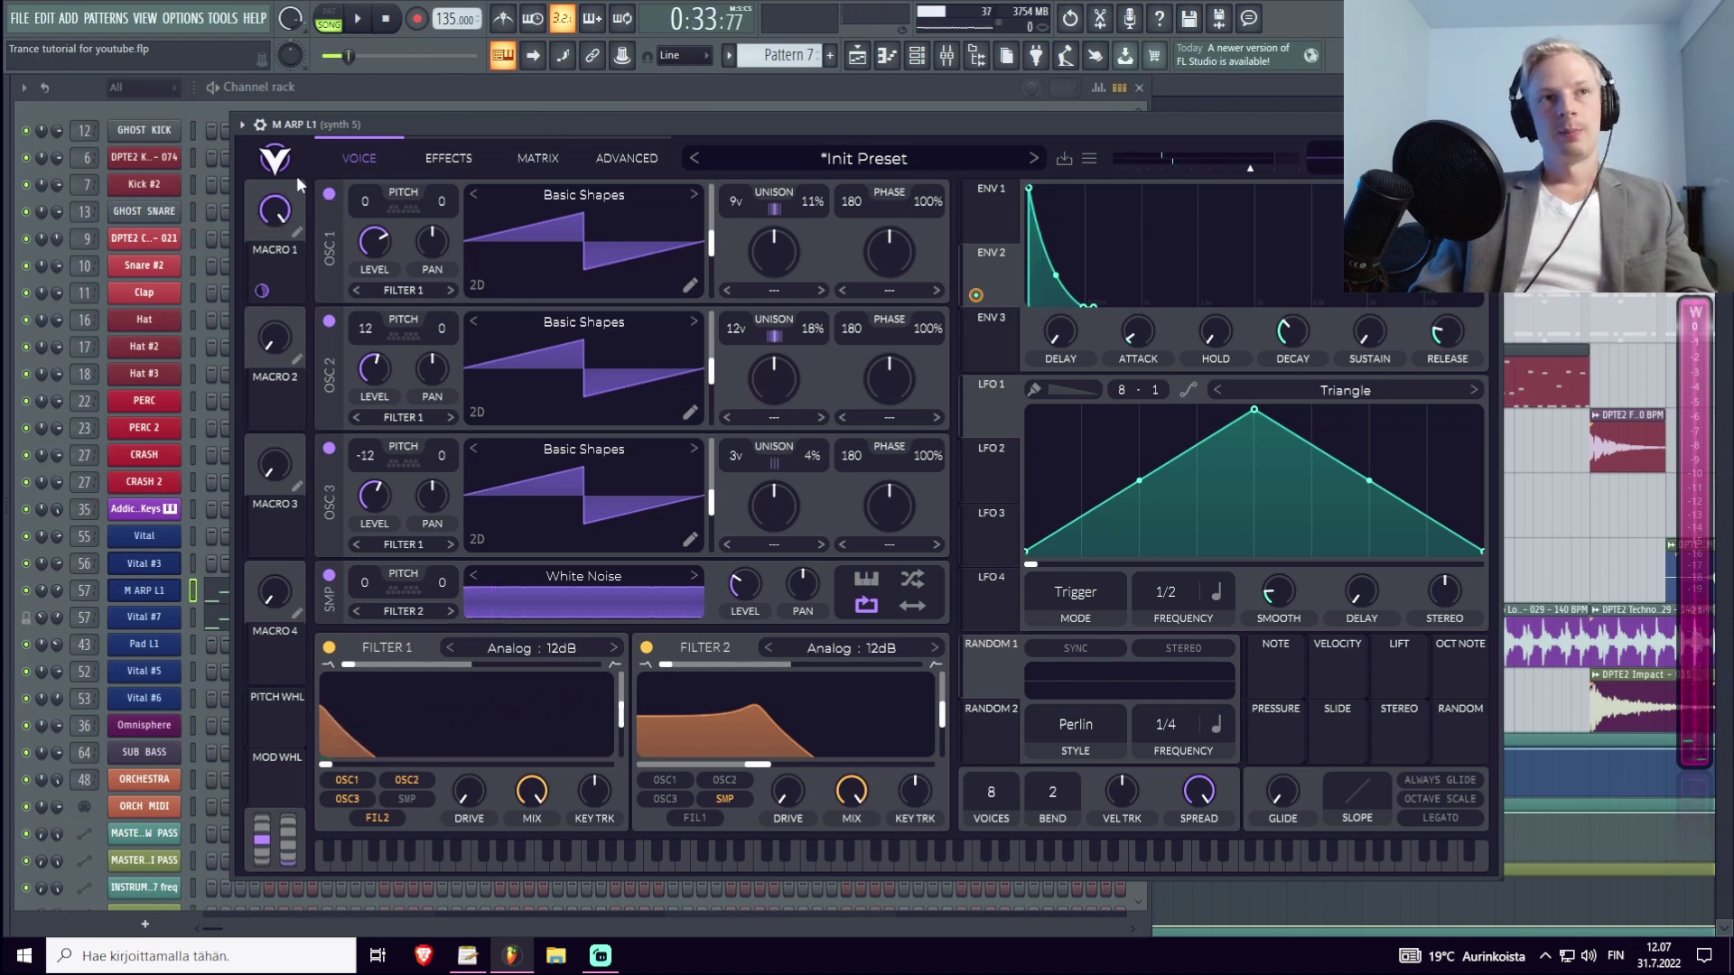
Rename Macro 1 as cutoff.
left_click(298, 232)
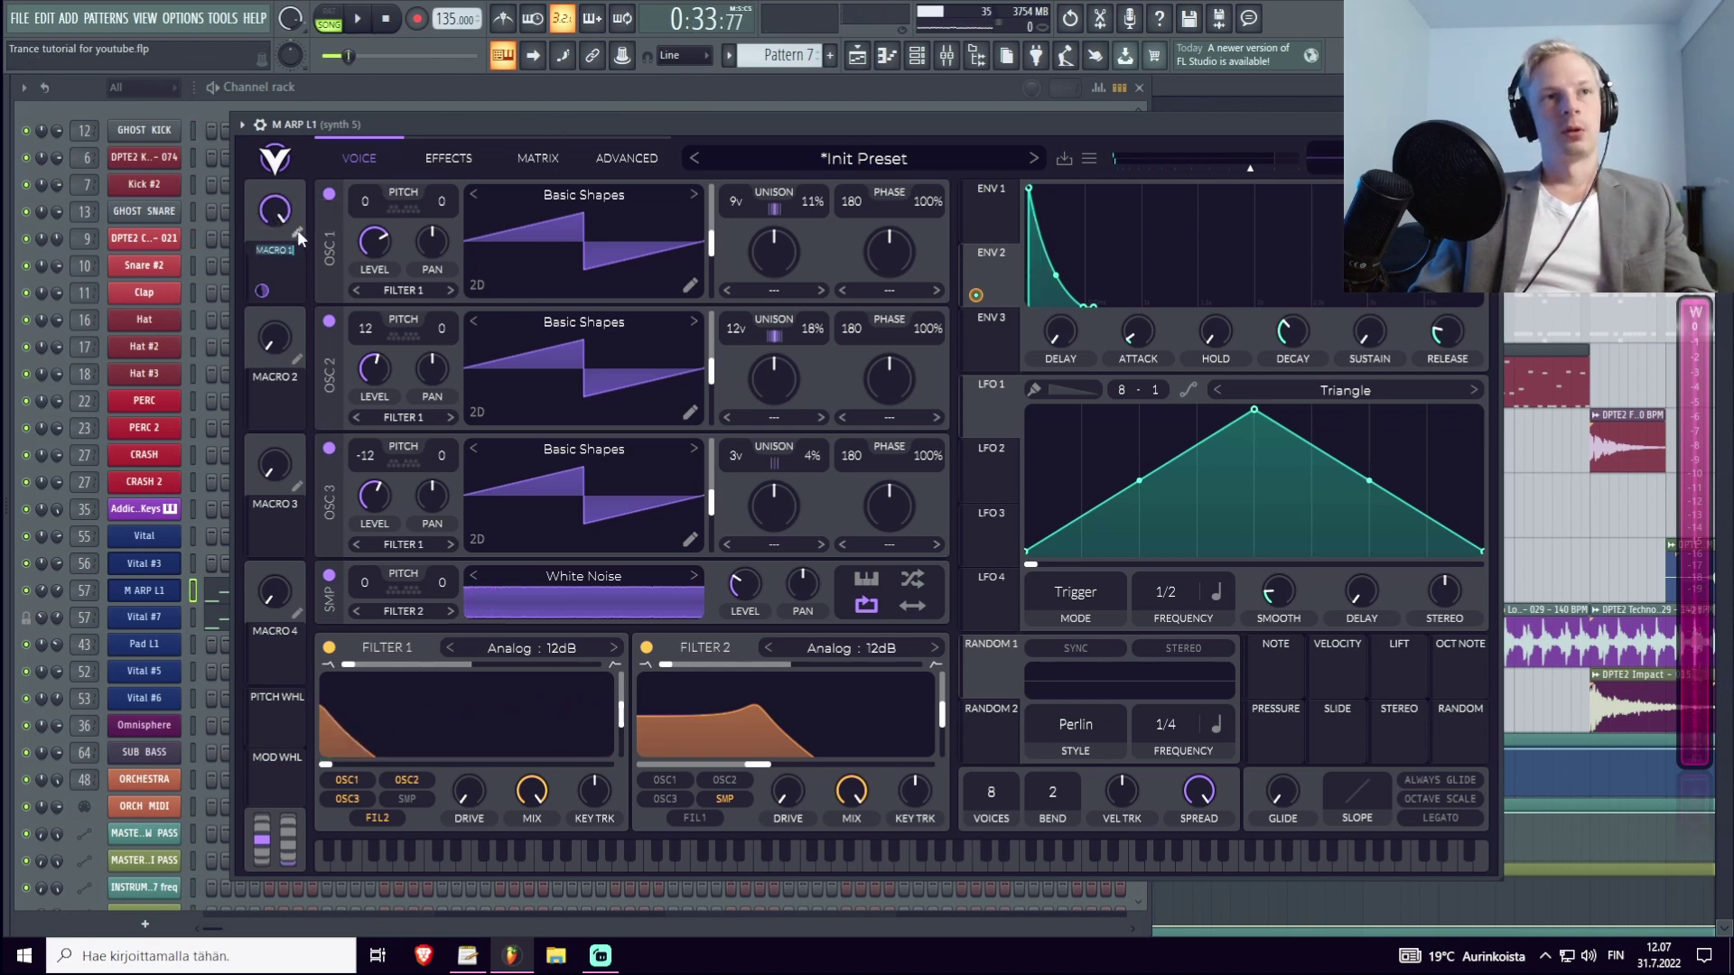
type("cutoff")
key("Return")
Audition the arpeggio while sweeping the cutoff macro, returning it to maximum.
key("space")
left_click_drag(271, 243, 275, 185)
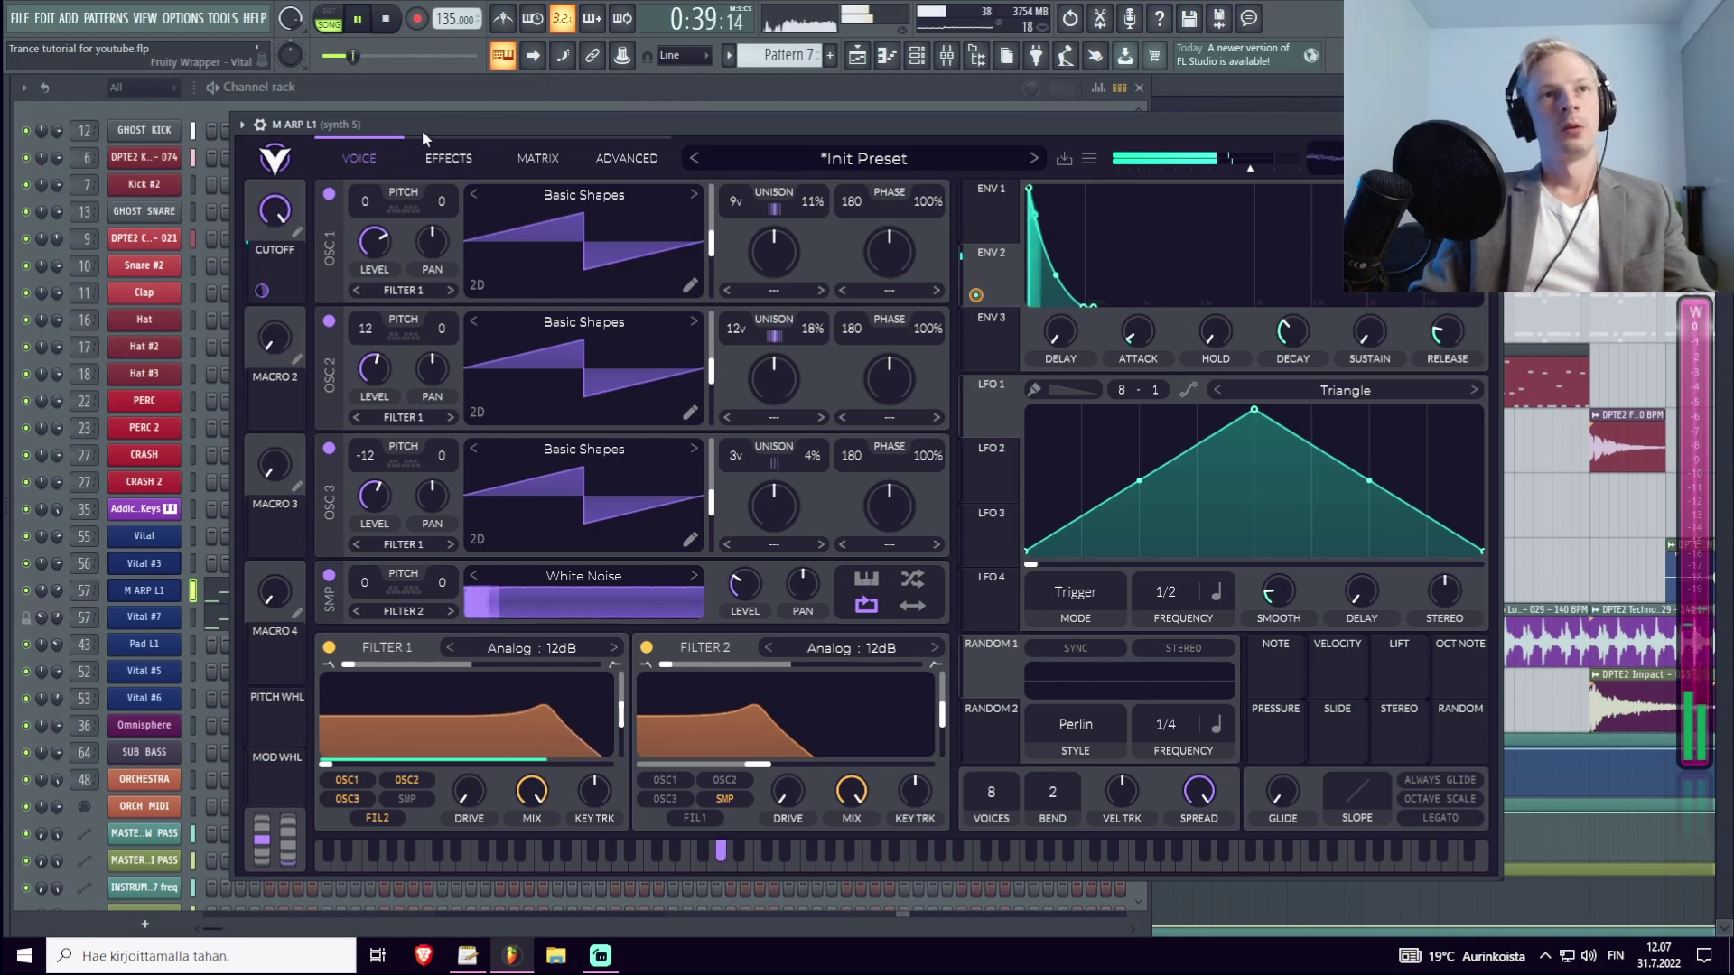
key("space")
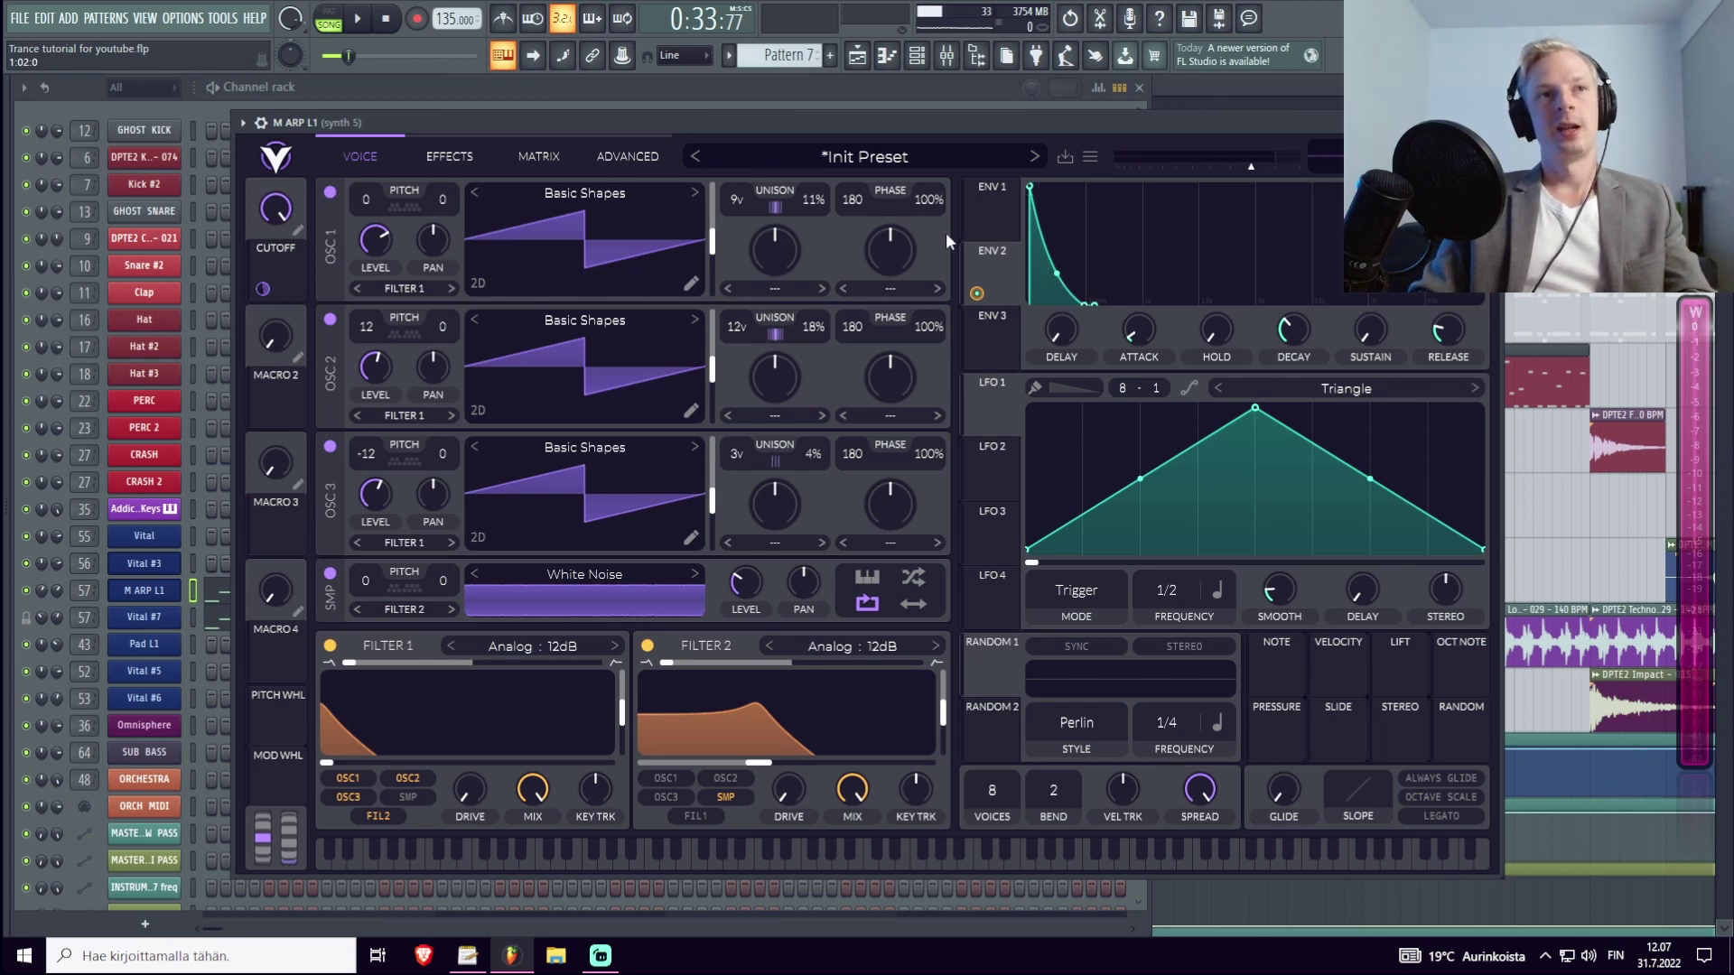
key("space")
left_click_drag(262, 207, 305, 208)
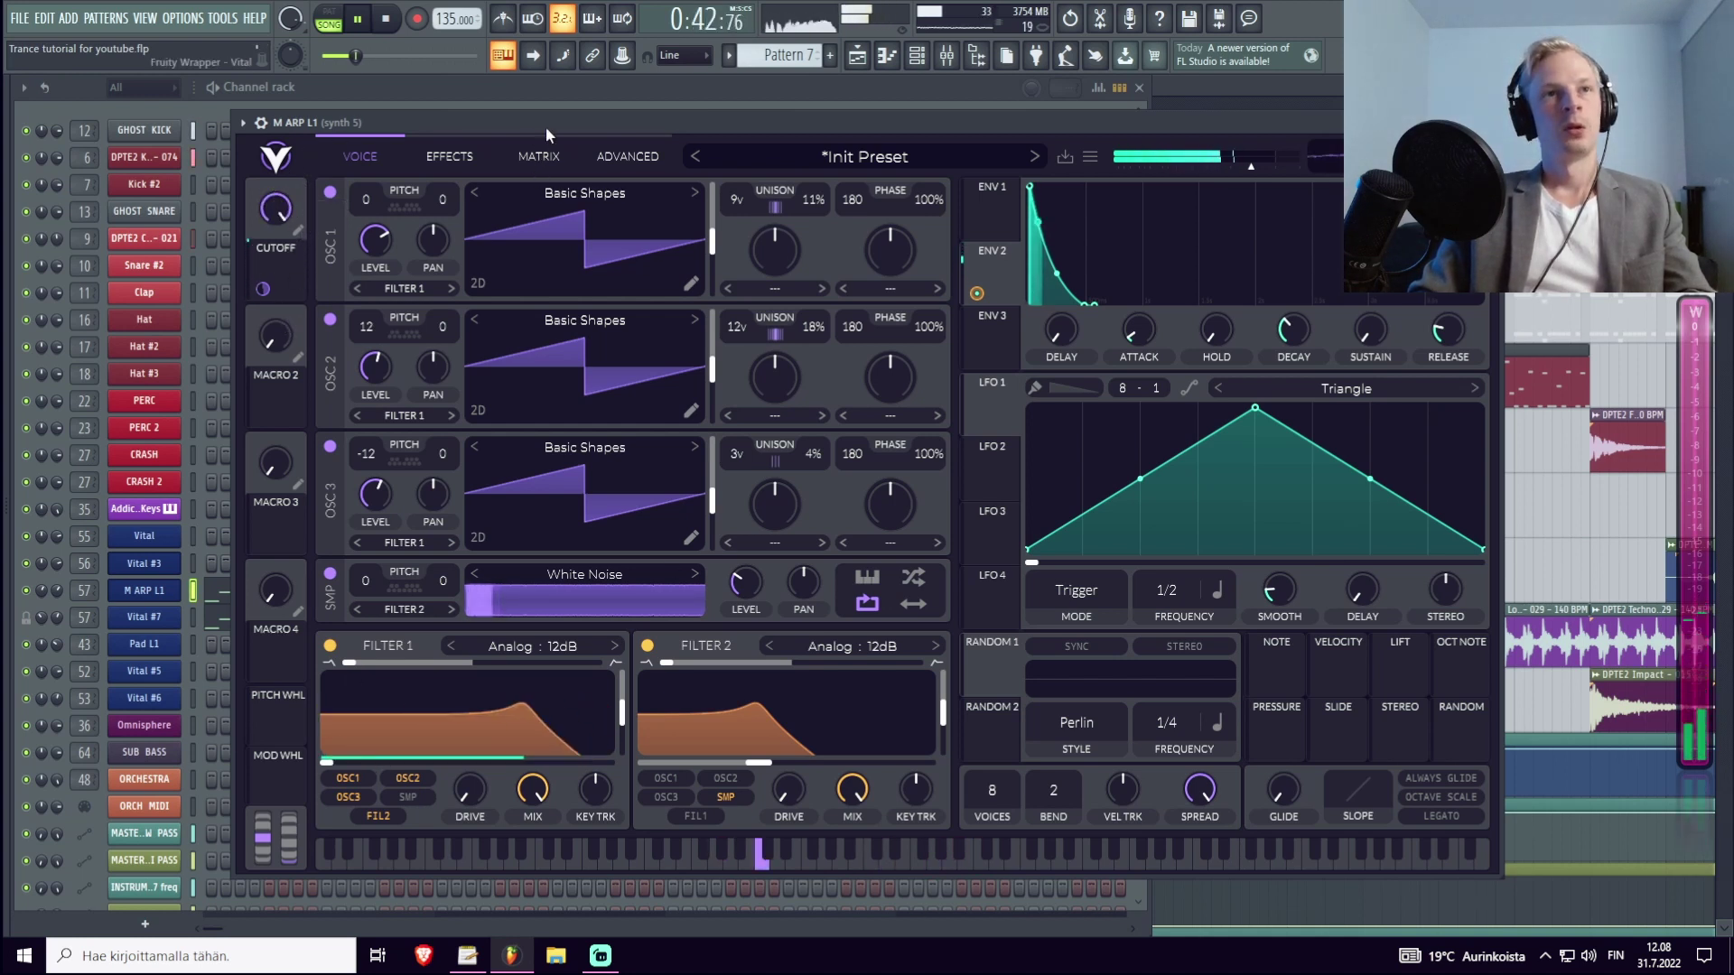
key("space")
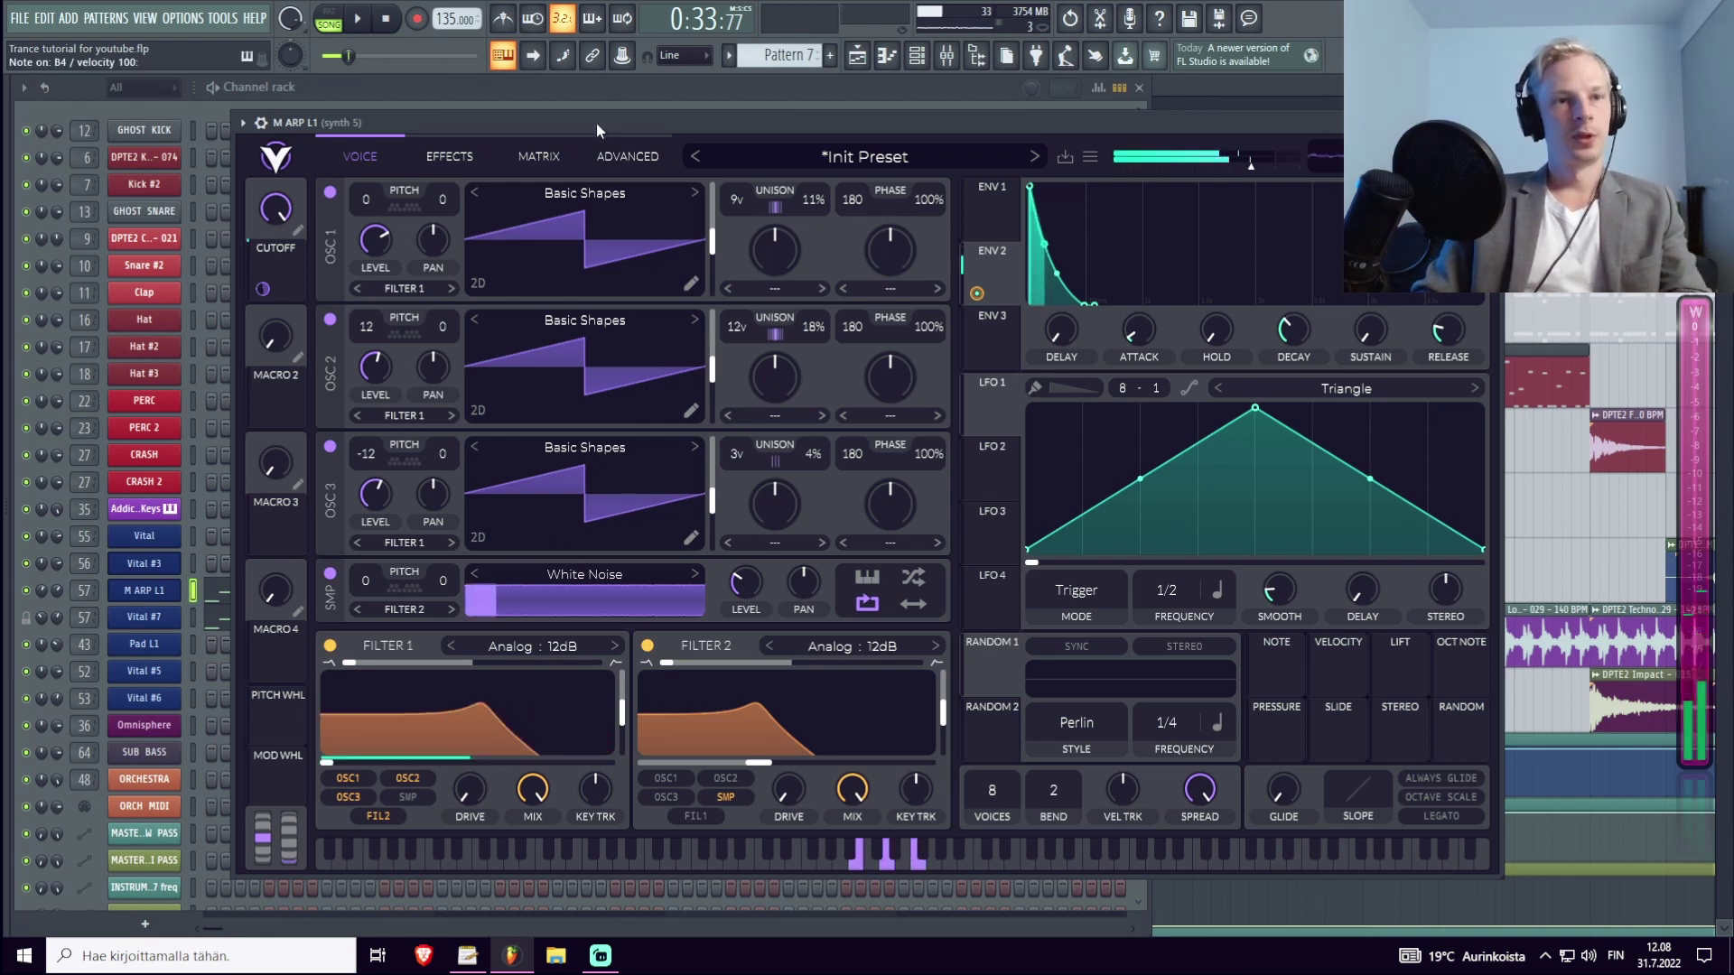
Lower filter 1's resonance and audition the arpeggio while moving the cutoff macro.
left_click_drag(622, 713, 625, 733)
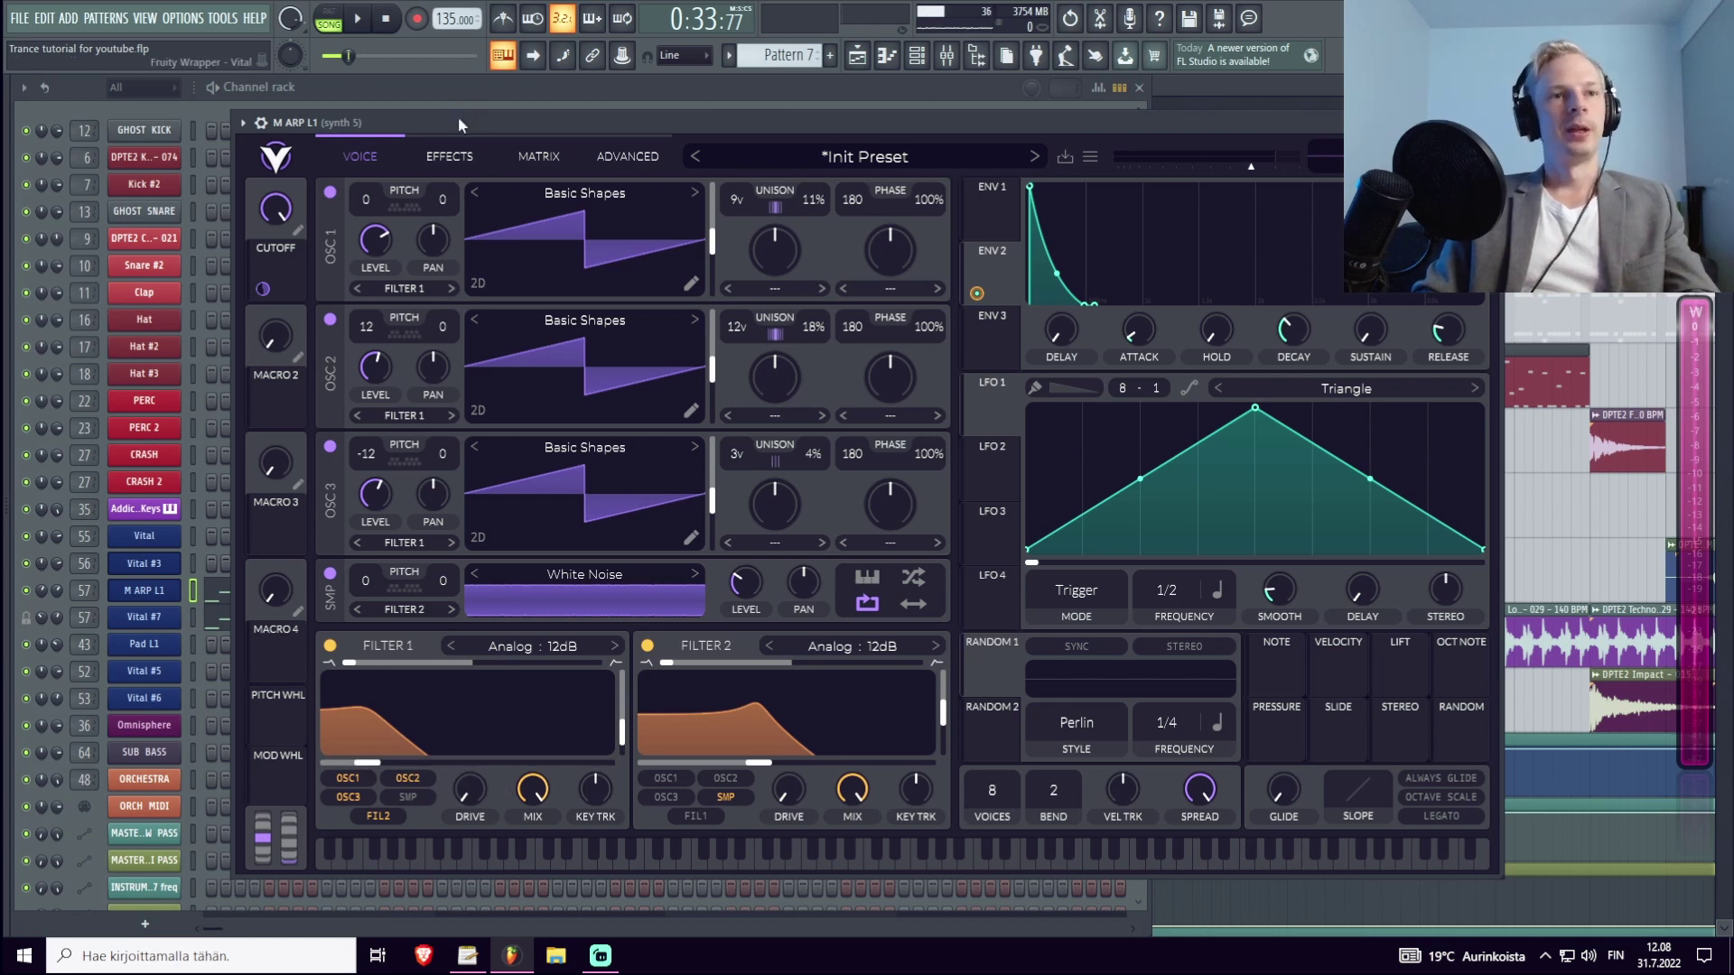
key("space")
mouse_move(269, 255)
left_mouse_down()
mouse_move(271, 311)
mouse_move(278, 282)
left_mouse_up()
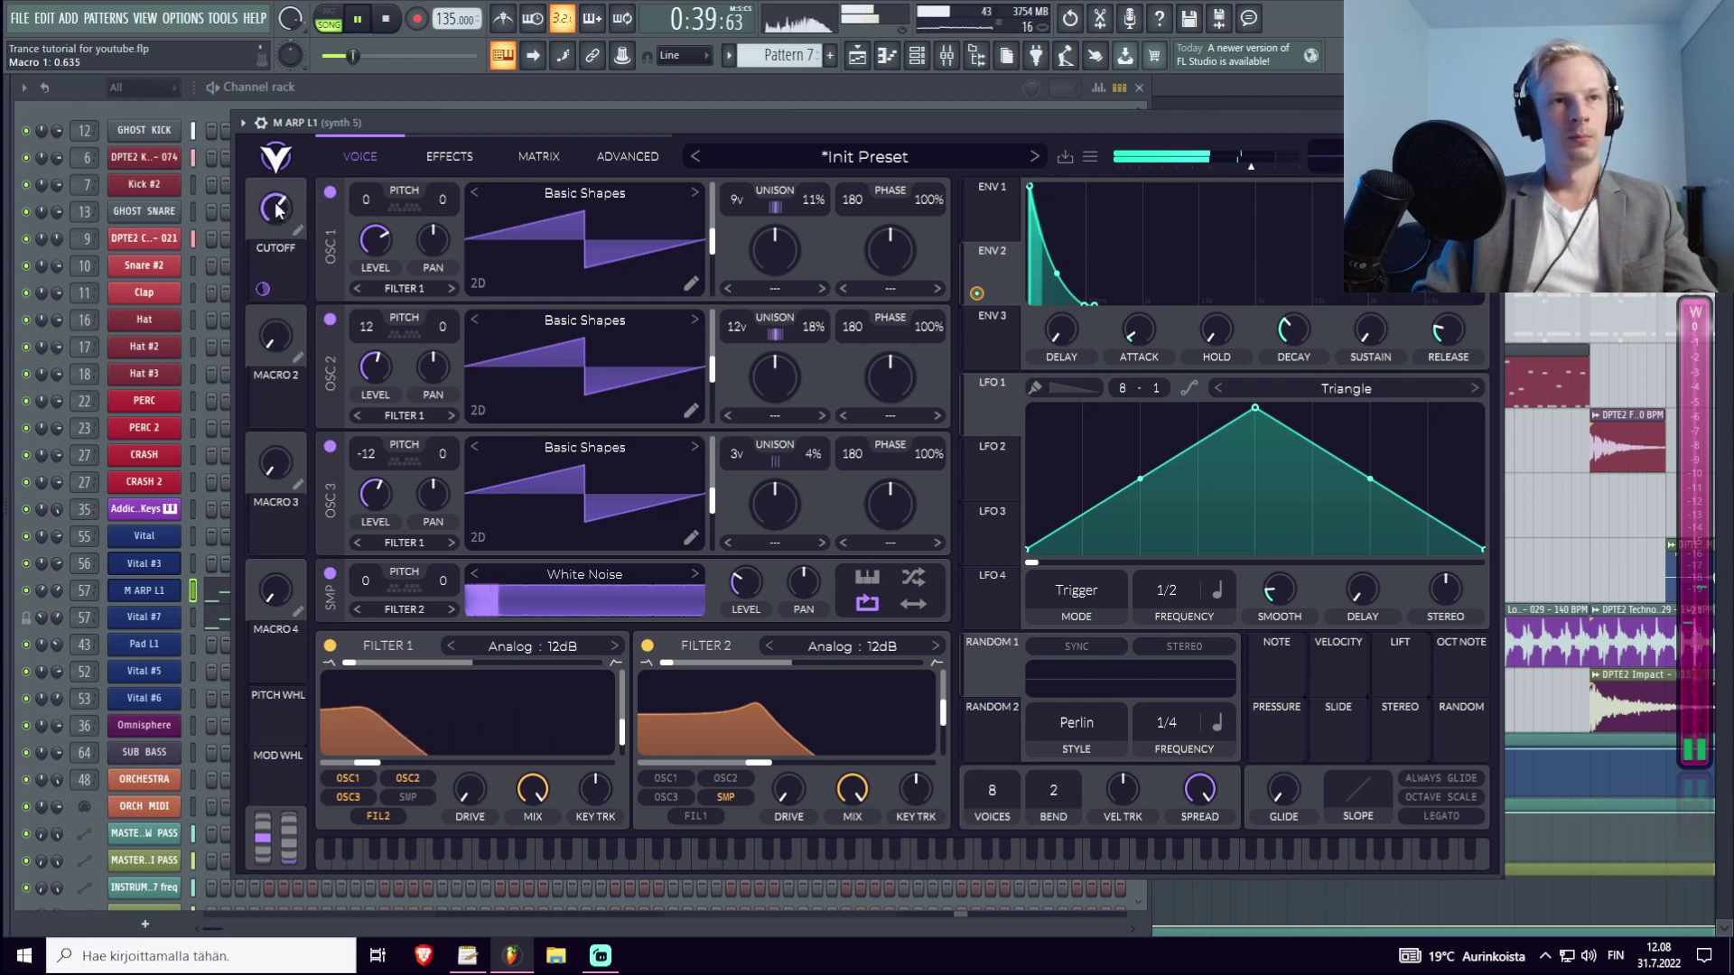
key("space")
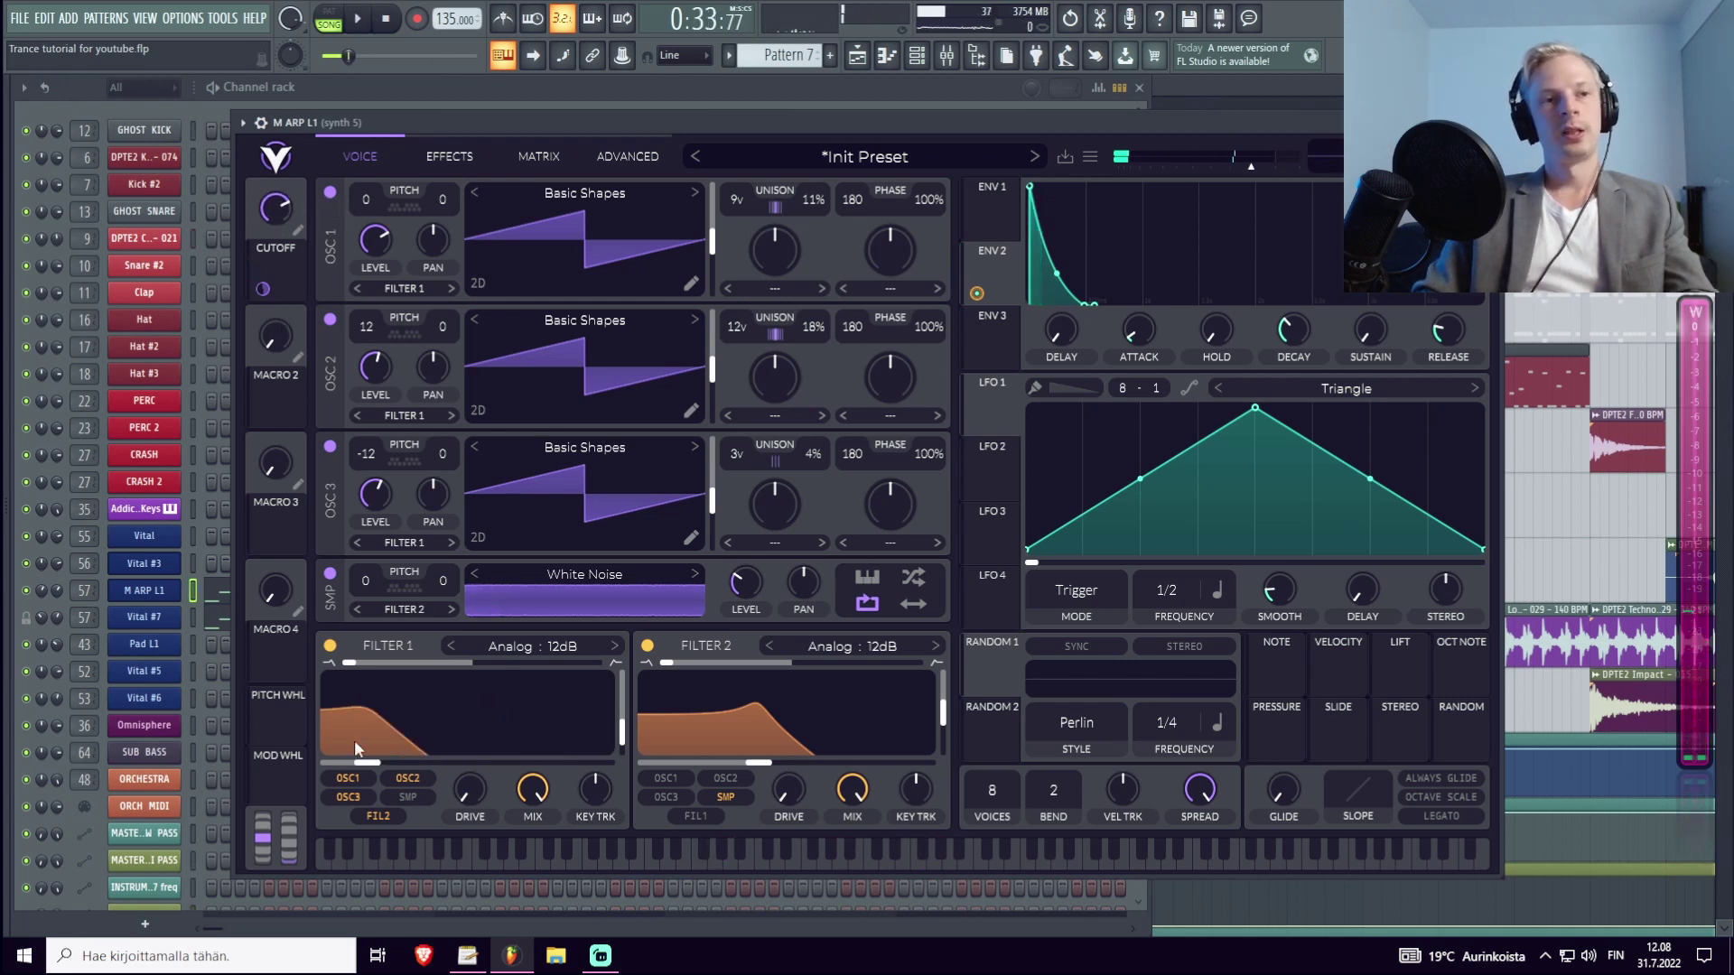
Adjust filter 1's cutoff by ear during playback, with the cutoff macro turned to maximum.
left_click_drag(386, 764, 474, 763)
mouse_move(474, 745)
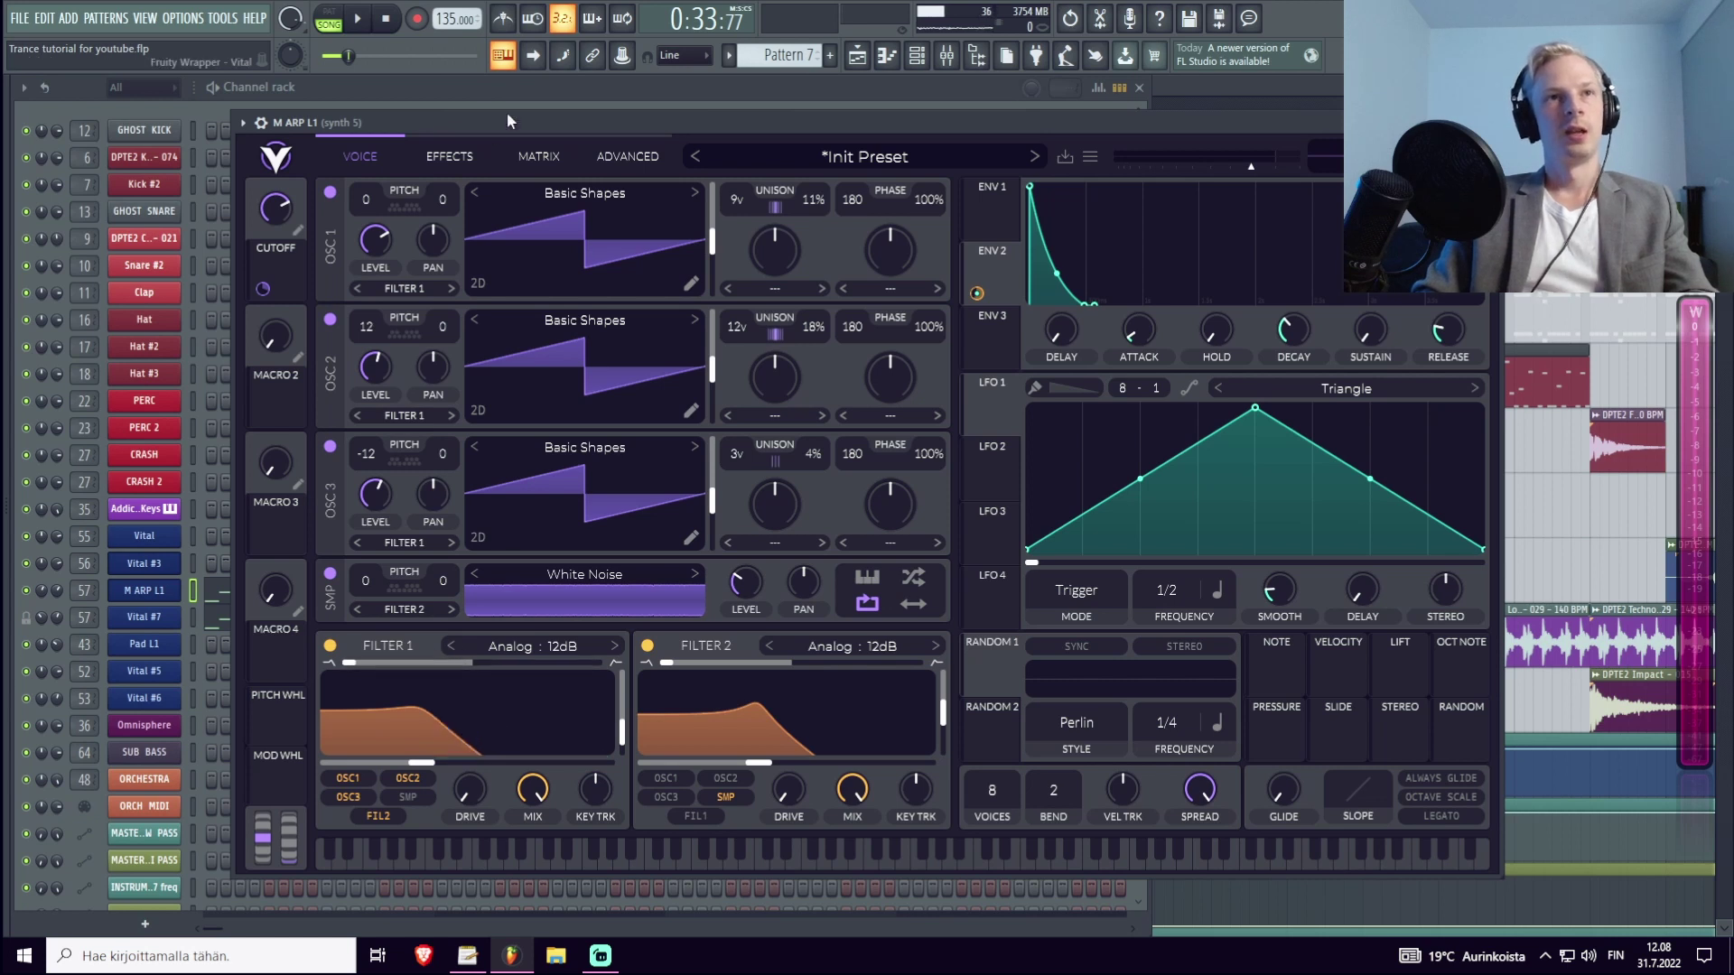
mouse_move(265, 280)
left_click_drag(264, 280, 273, 199)
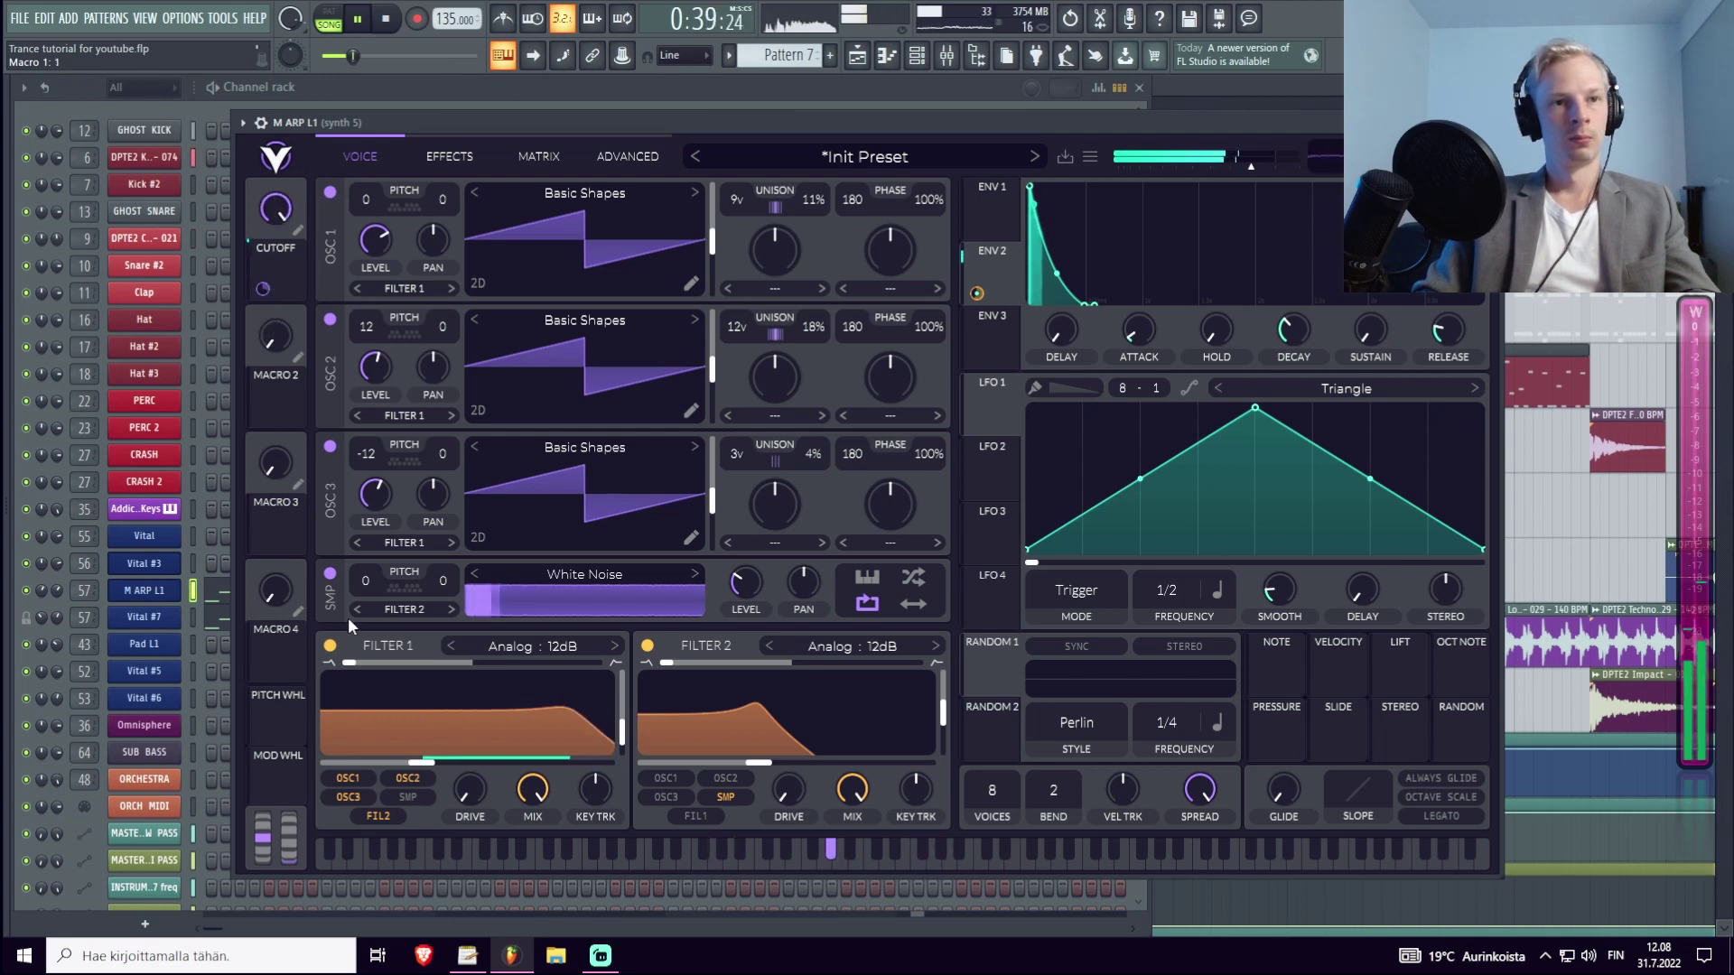
left_click_drag(419, 744, 375, 753)
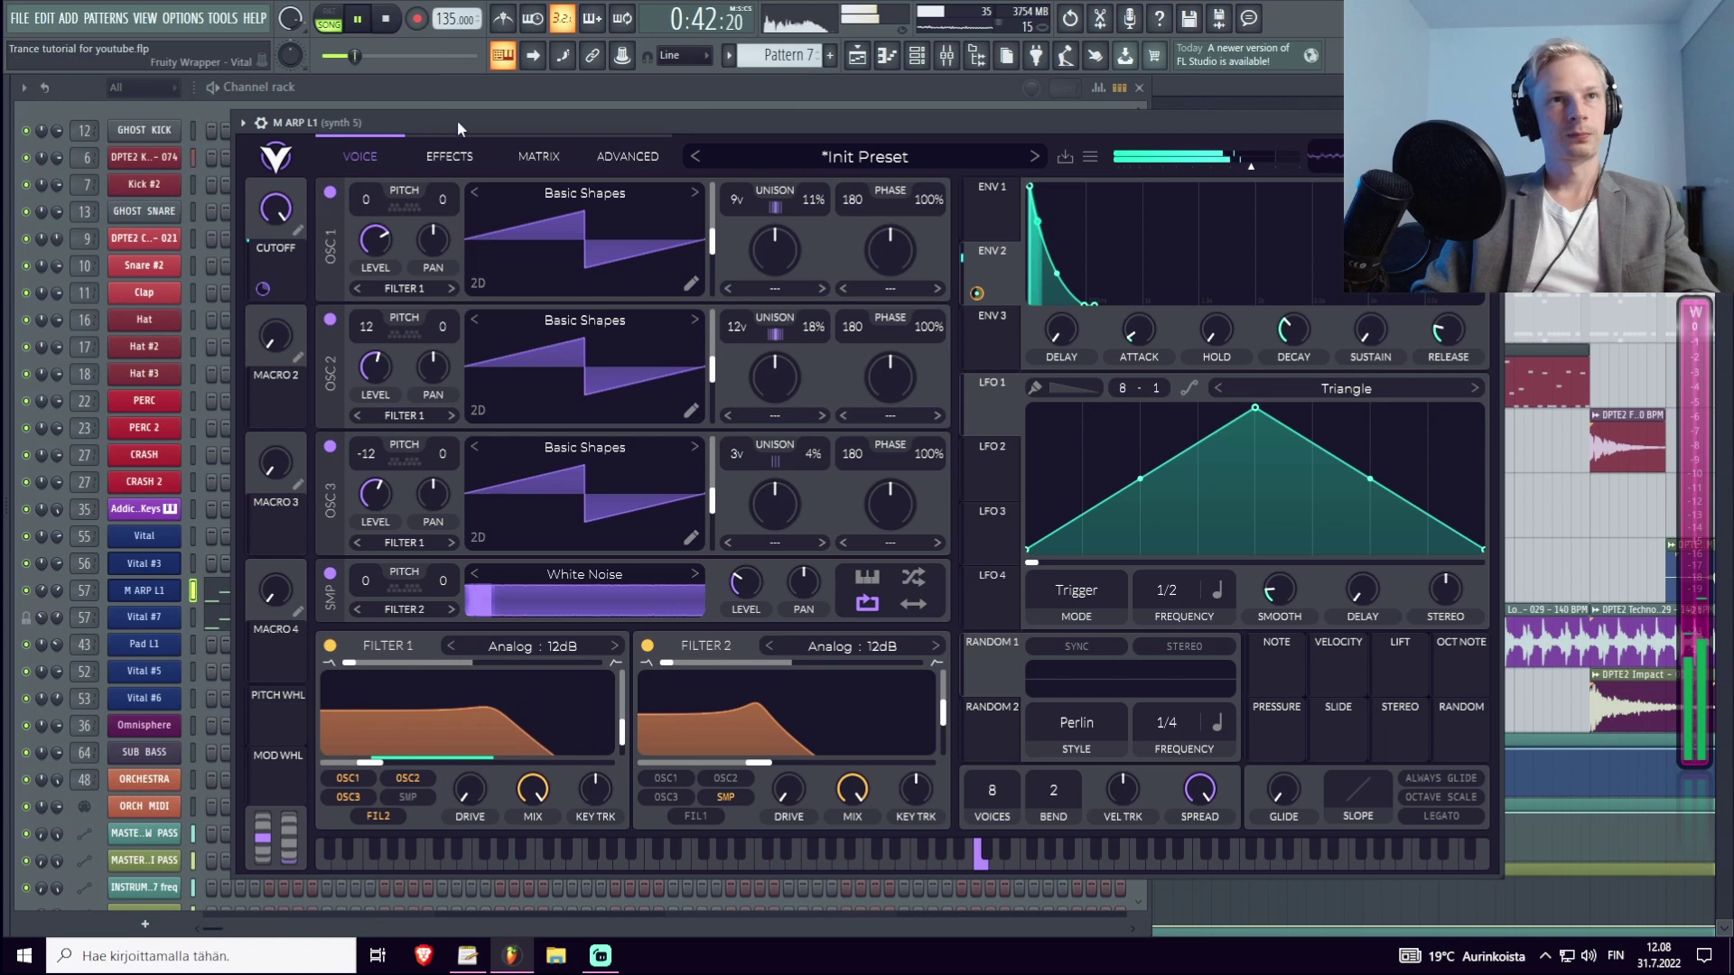
key("space")
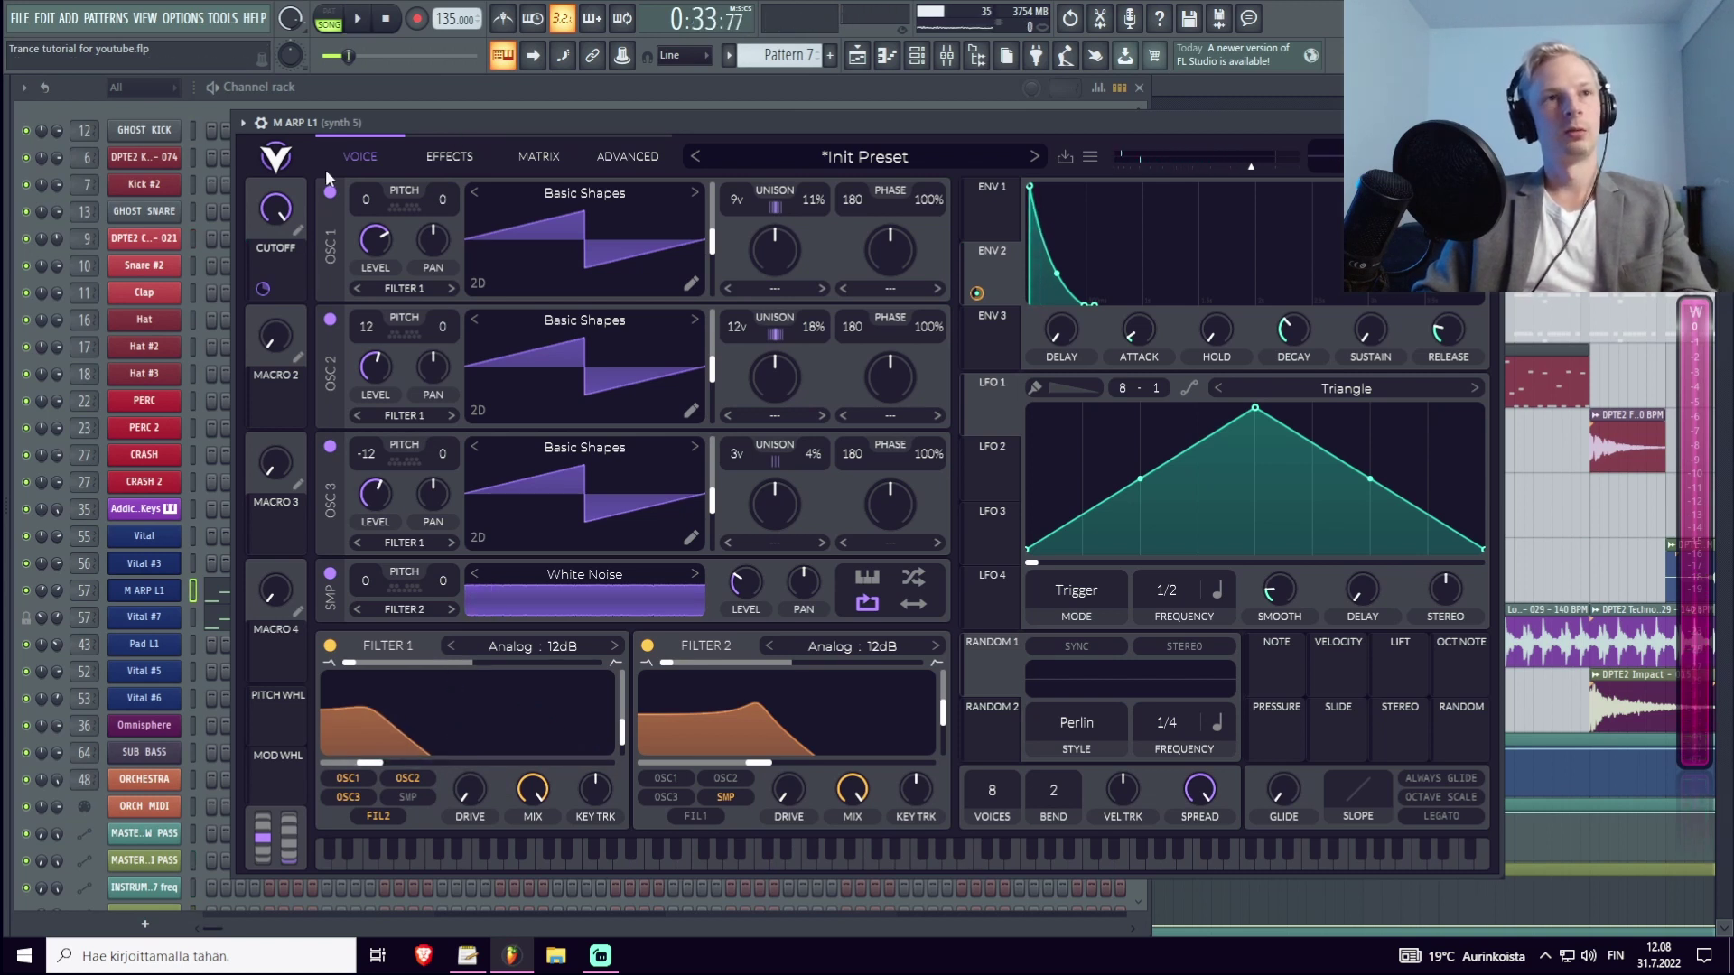
Set envelope 2's modulation of filter 1's cutoff to 97.76 and audition it while sweeping the cutoff macro.
left_click_drag(479, 698, 469, 722)
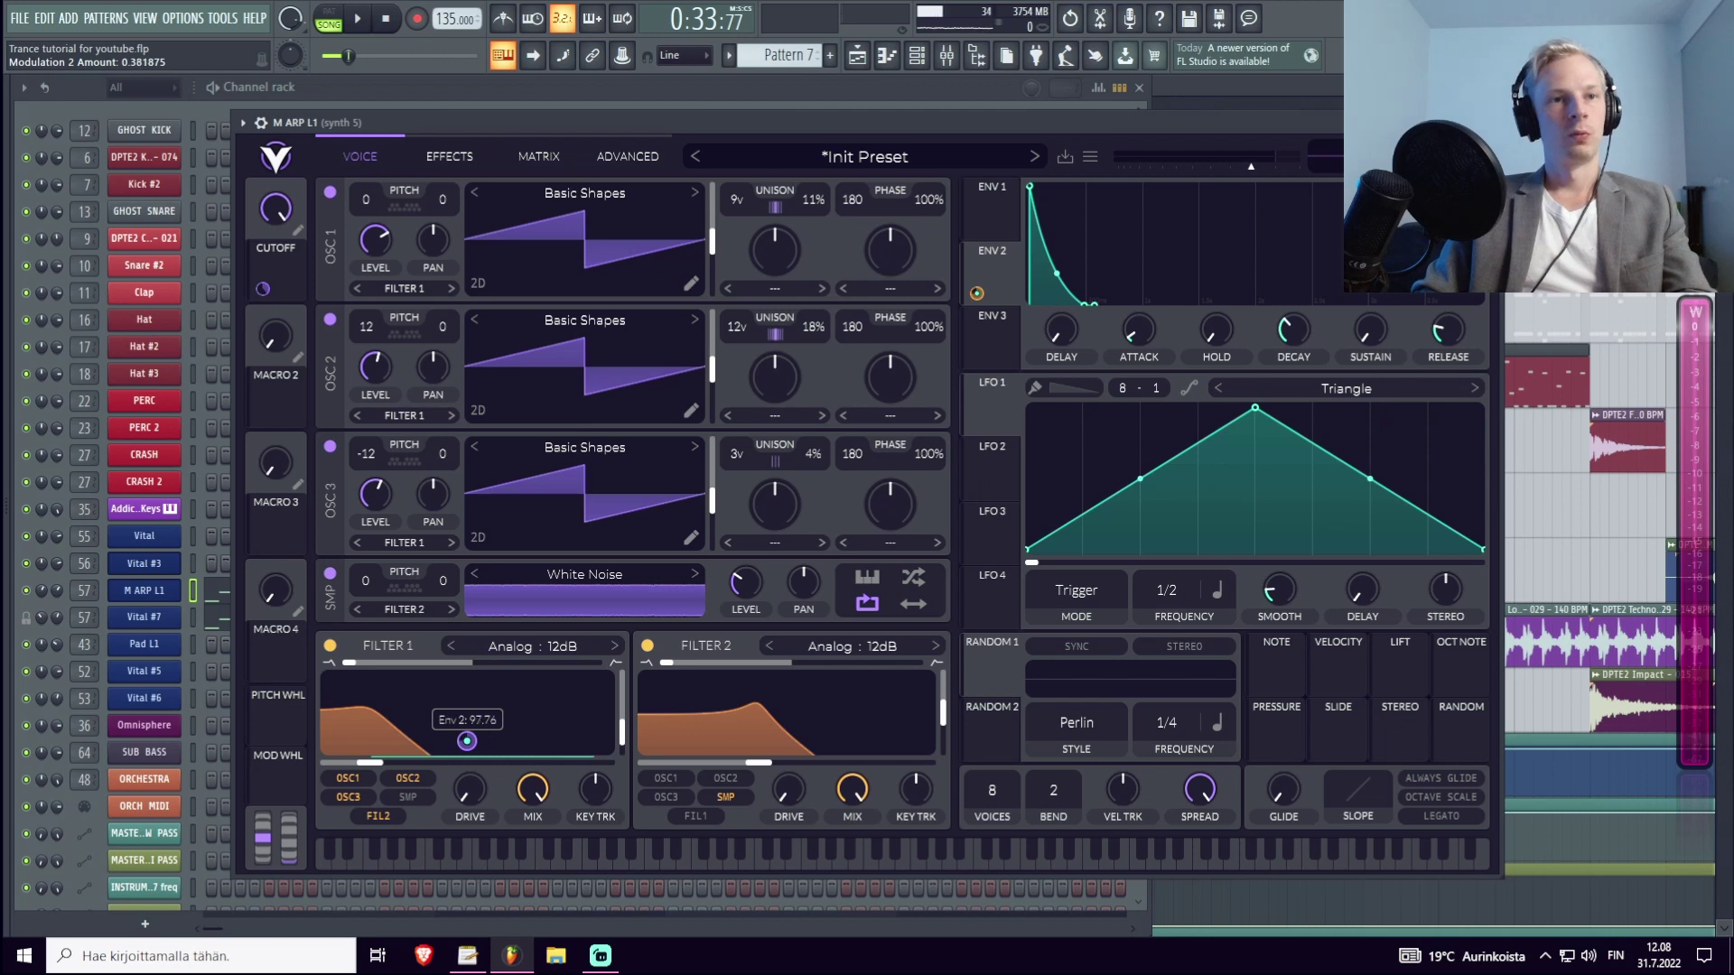
key("space")
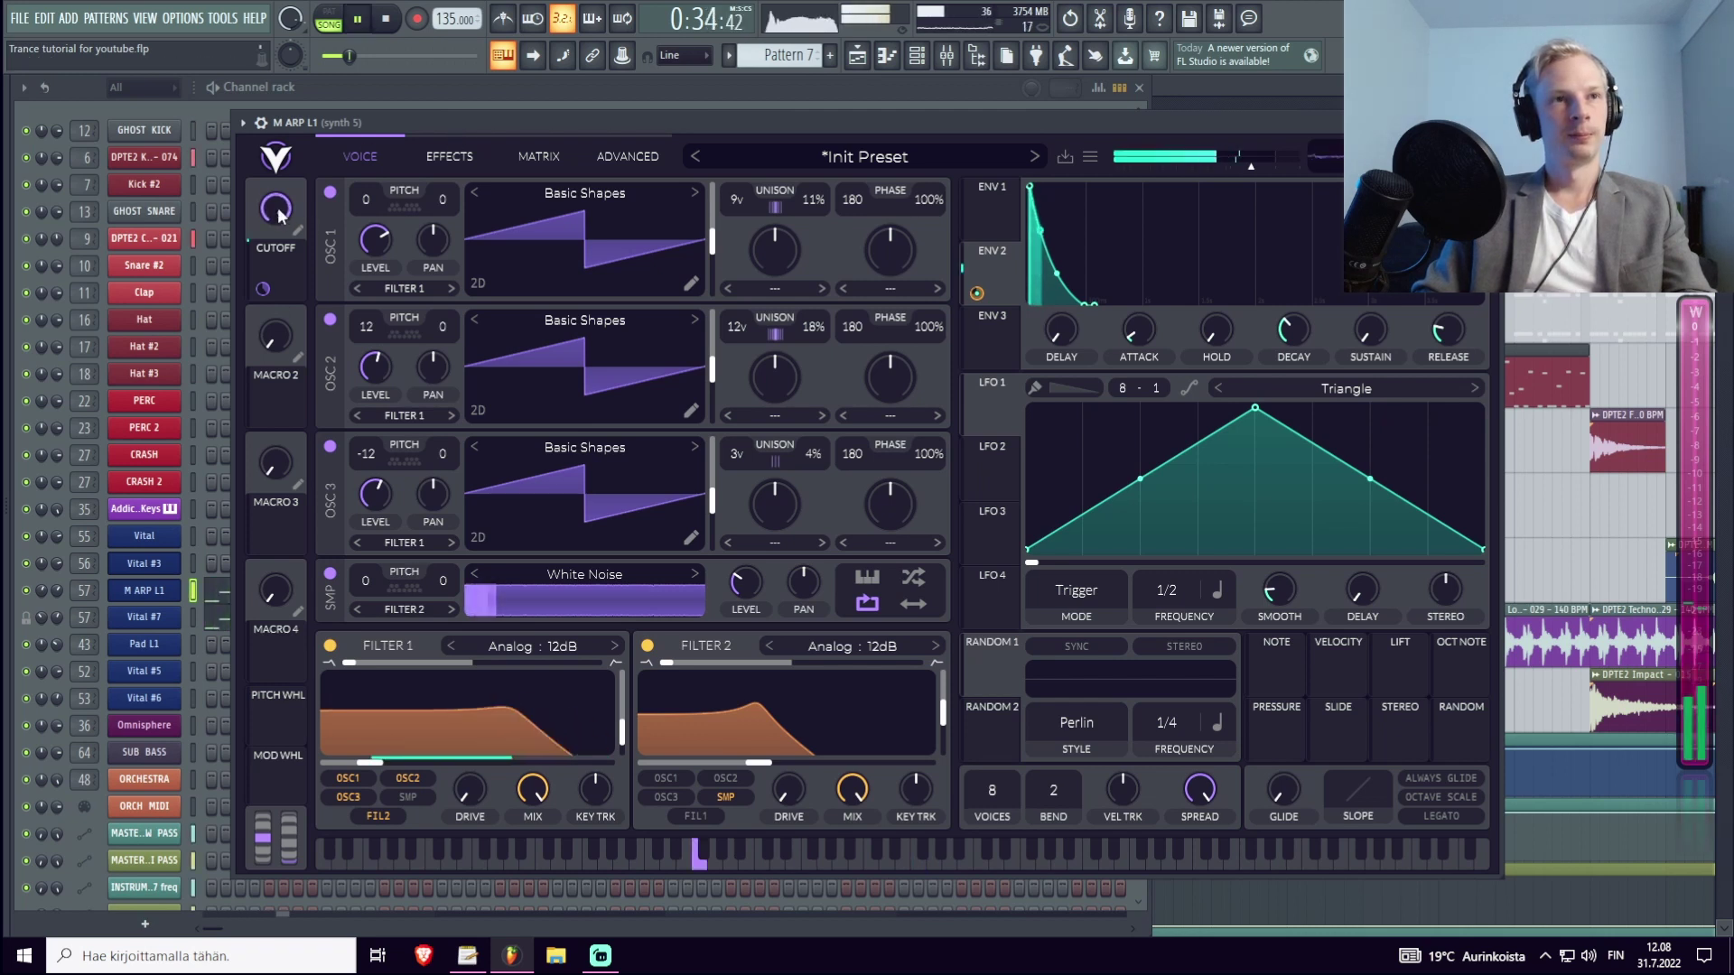
left_click_drag(274, 256, 280, 301)
key("space")
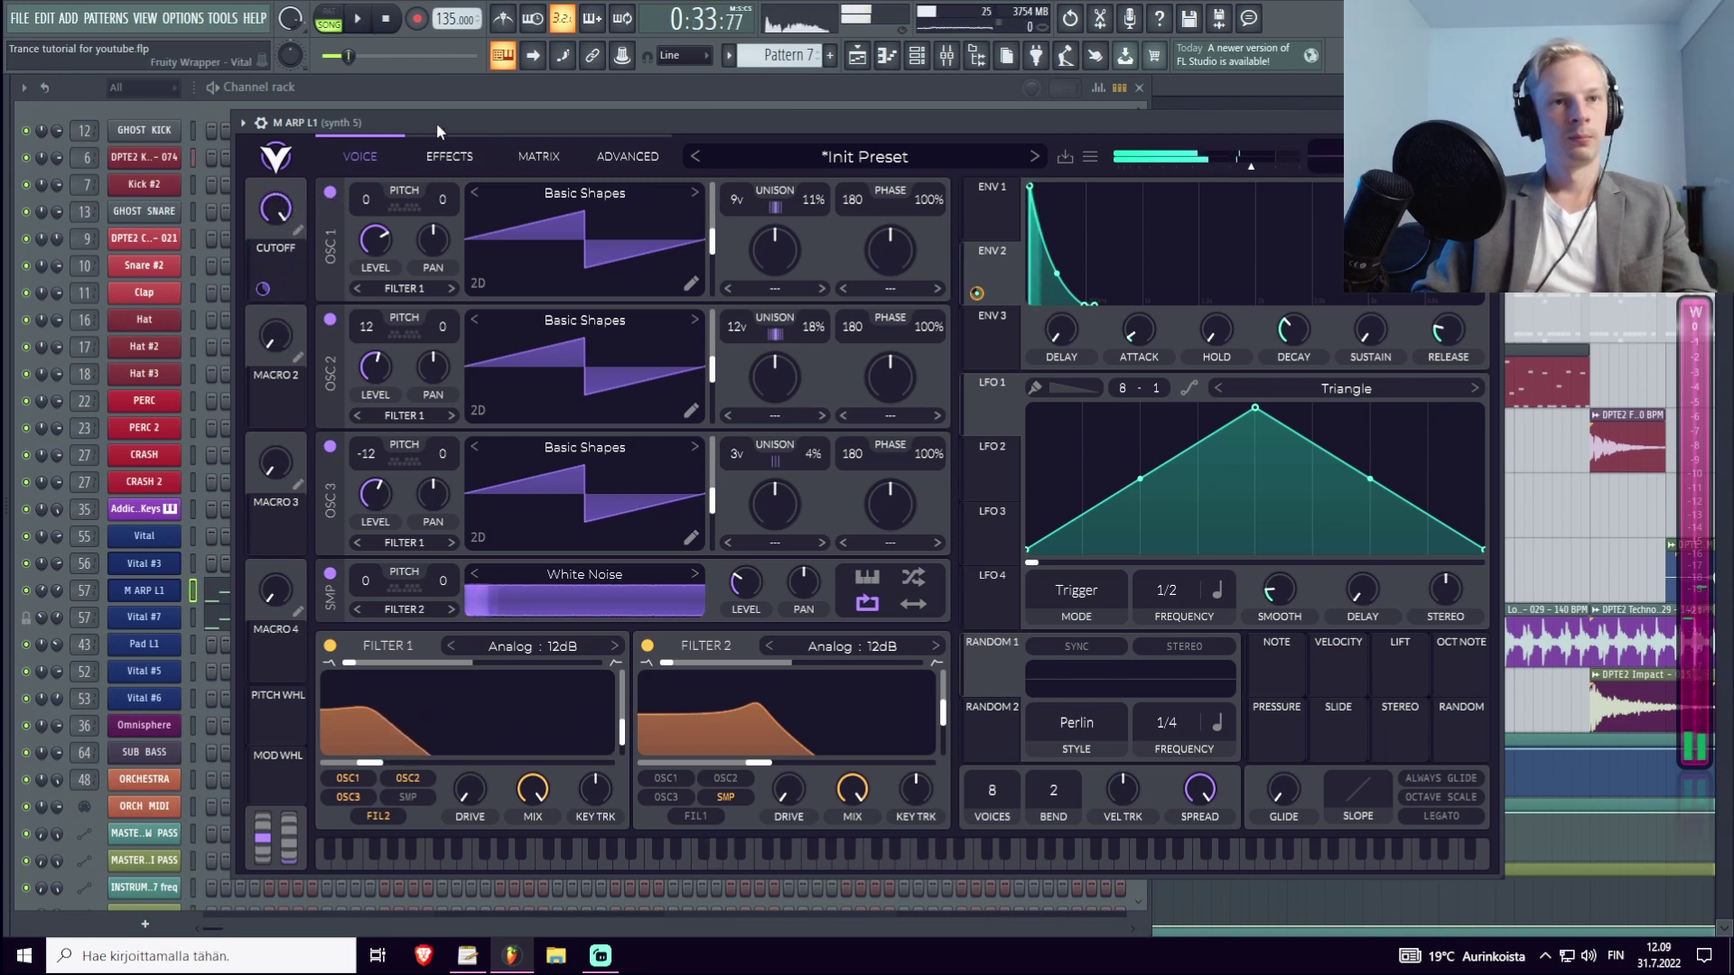
Set envelope 3's decay power to about -4.16, assign envelope 3 to the white noise level, and start playback.
left_click_drag(1091, 303, 746, 582)
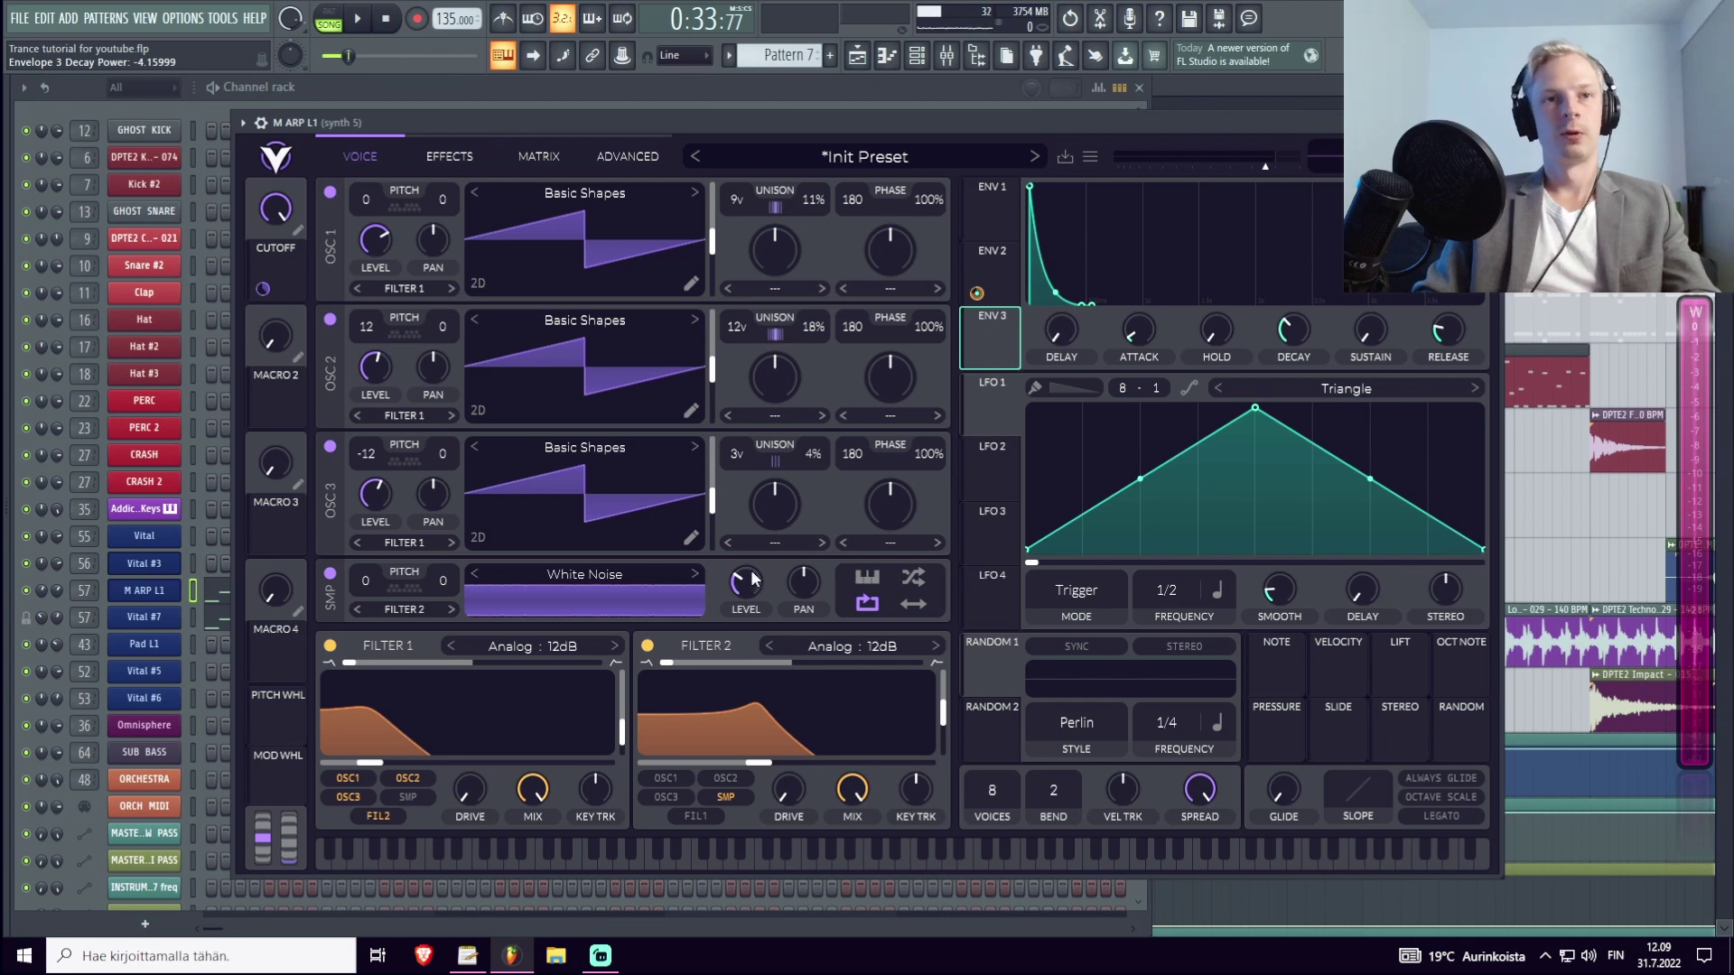
left_click_drag(1009, 337, 746, 582)
key("space")
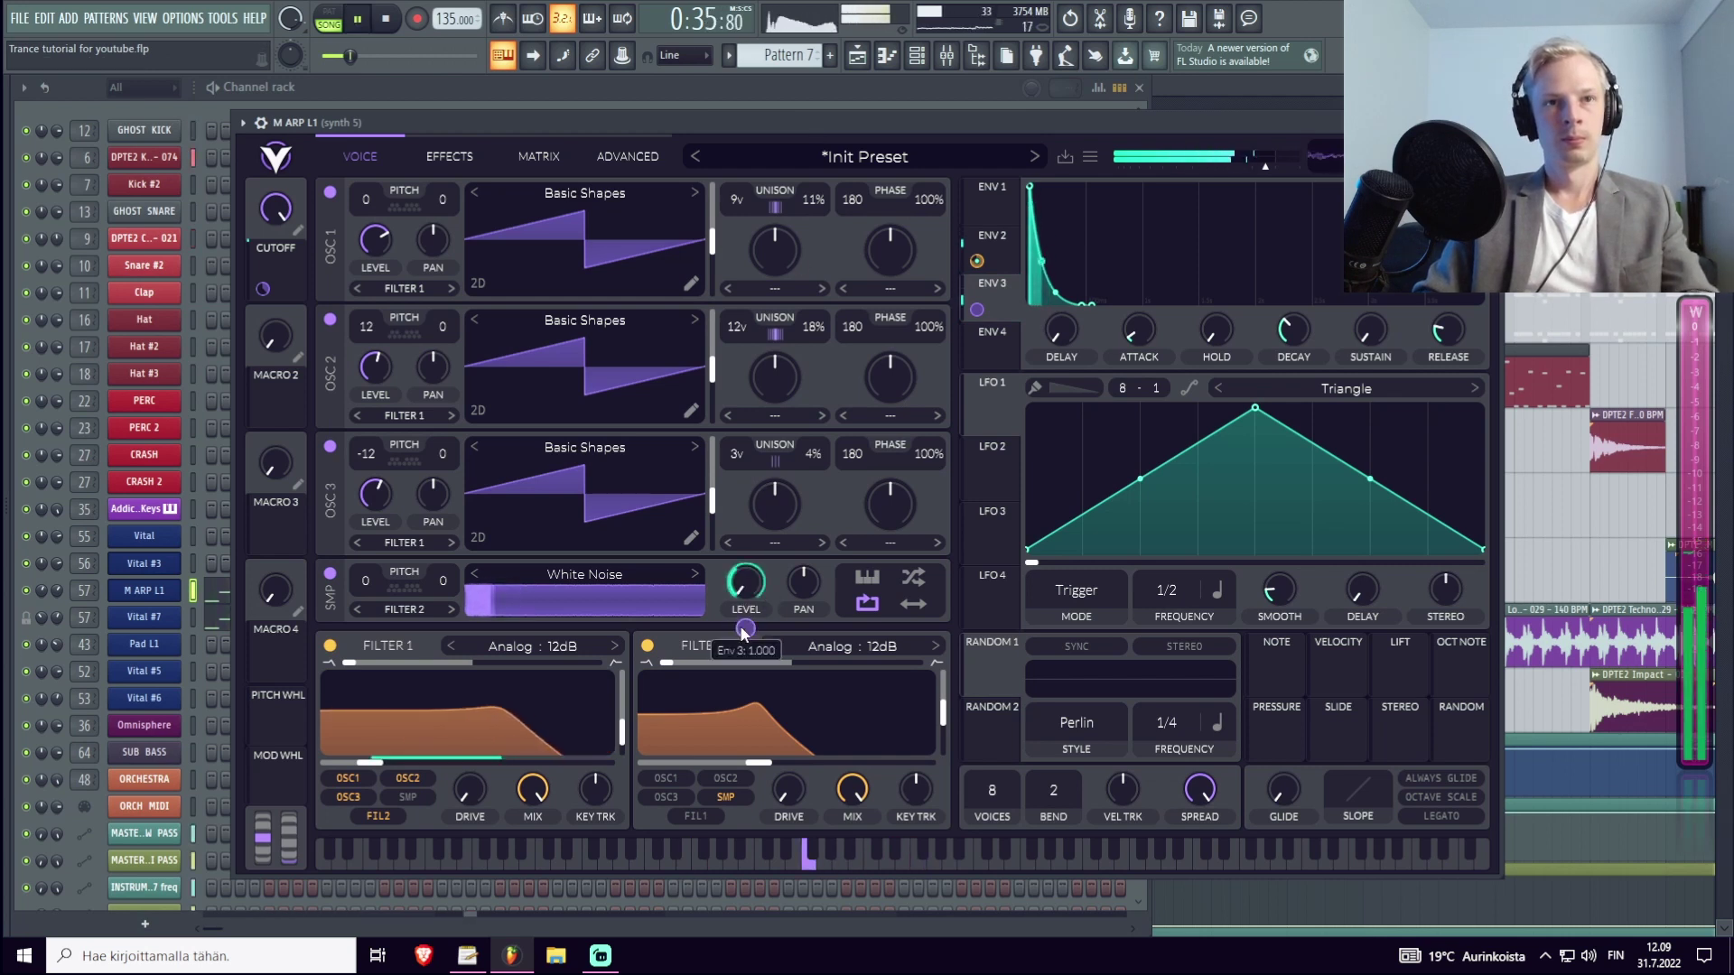
Raise filter 2's cutoff to 76 semitones and set envelope 3's modulation of the noise level to 0.32 during playback.
mouse_move(745, 627)
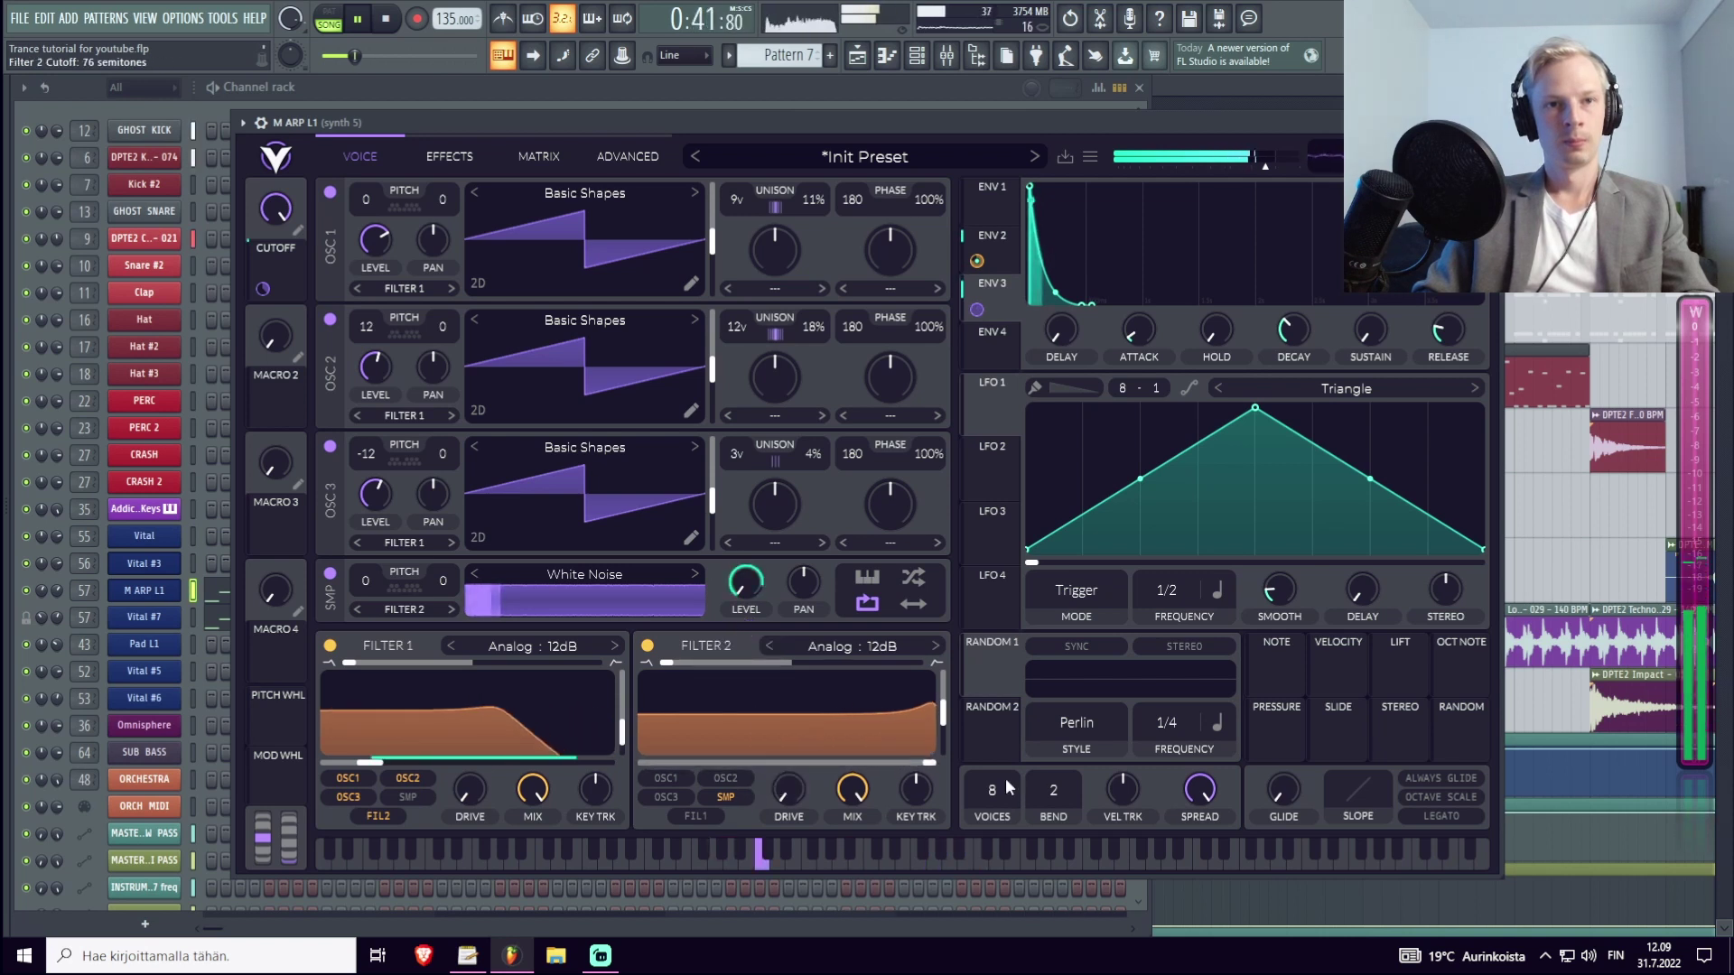
left_click_drag(745, 628, 745, 686)
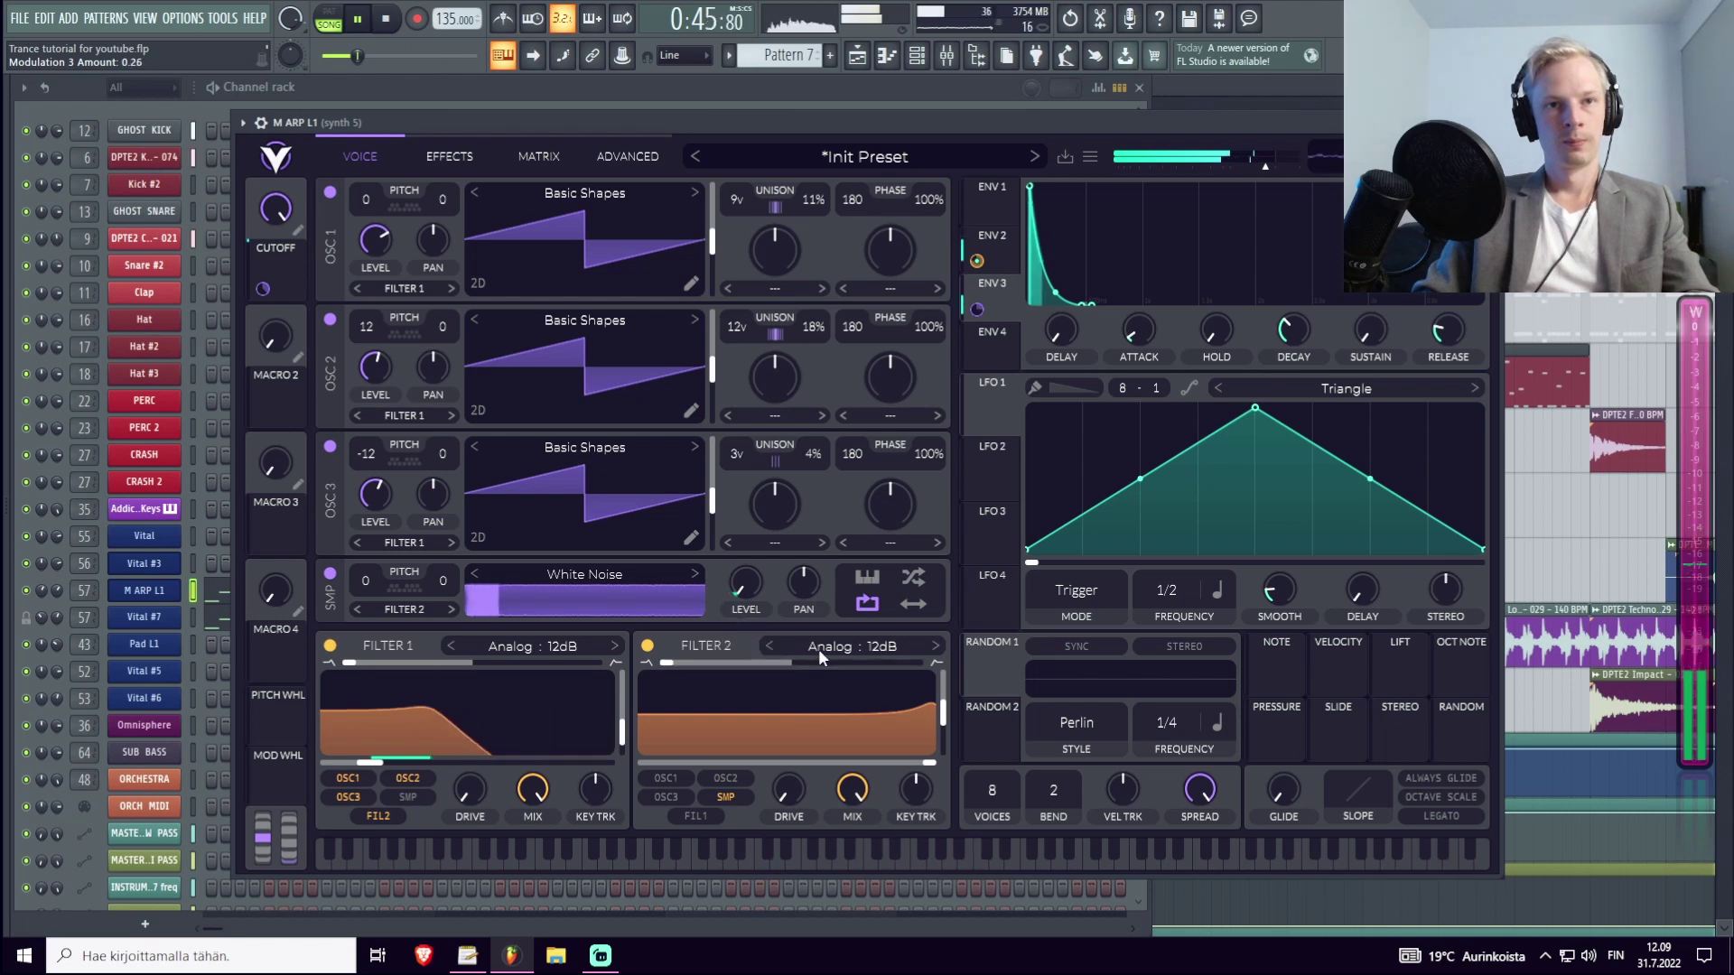
left_click_drag(745, 628, 745, 605)
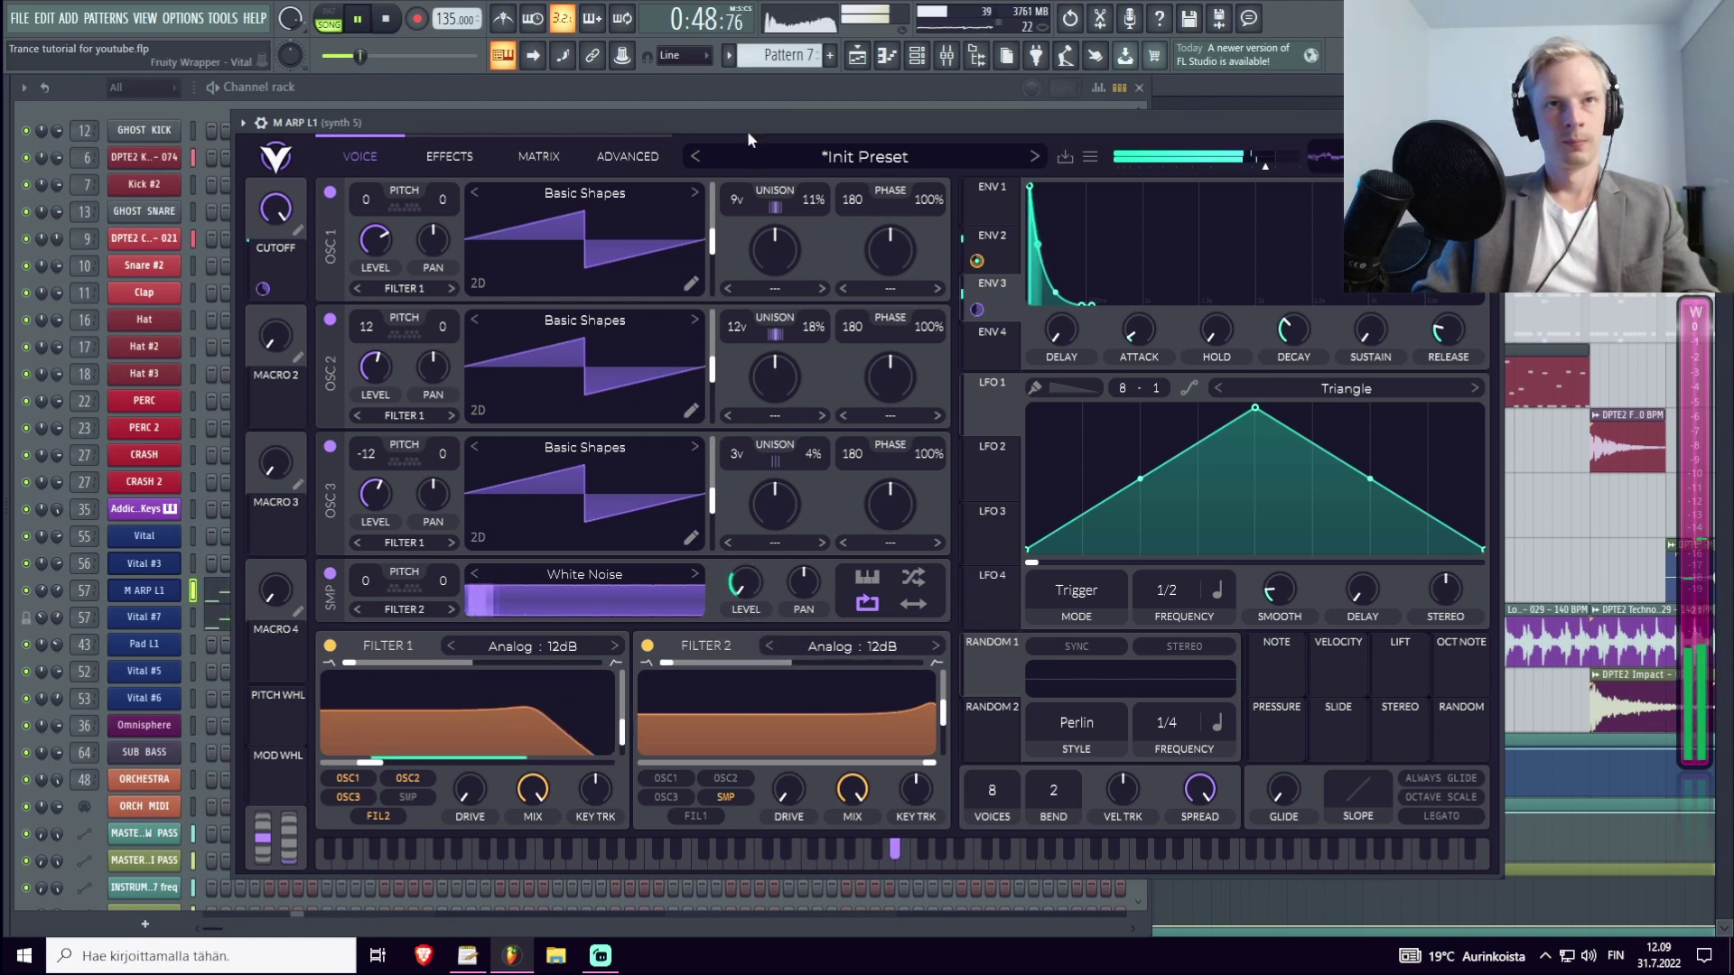
key("space")
key("space")
left_click_drag(745, 627, 745, 642)
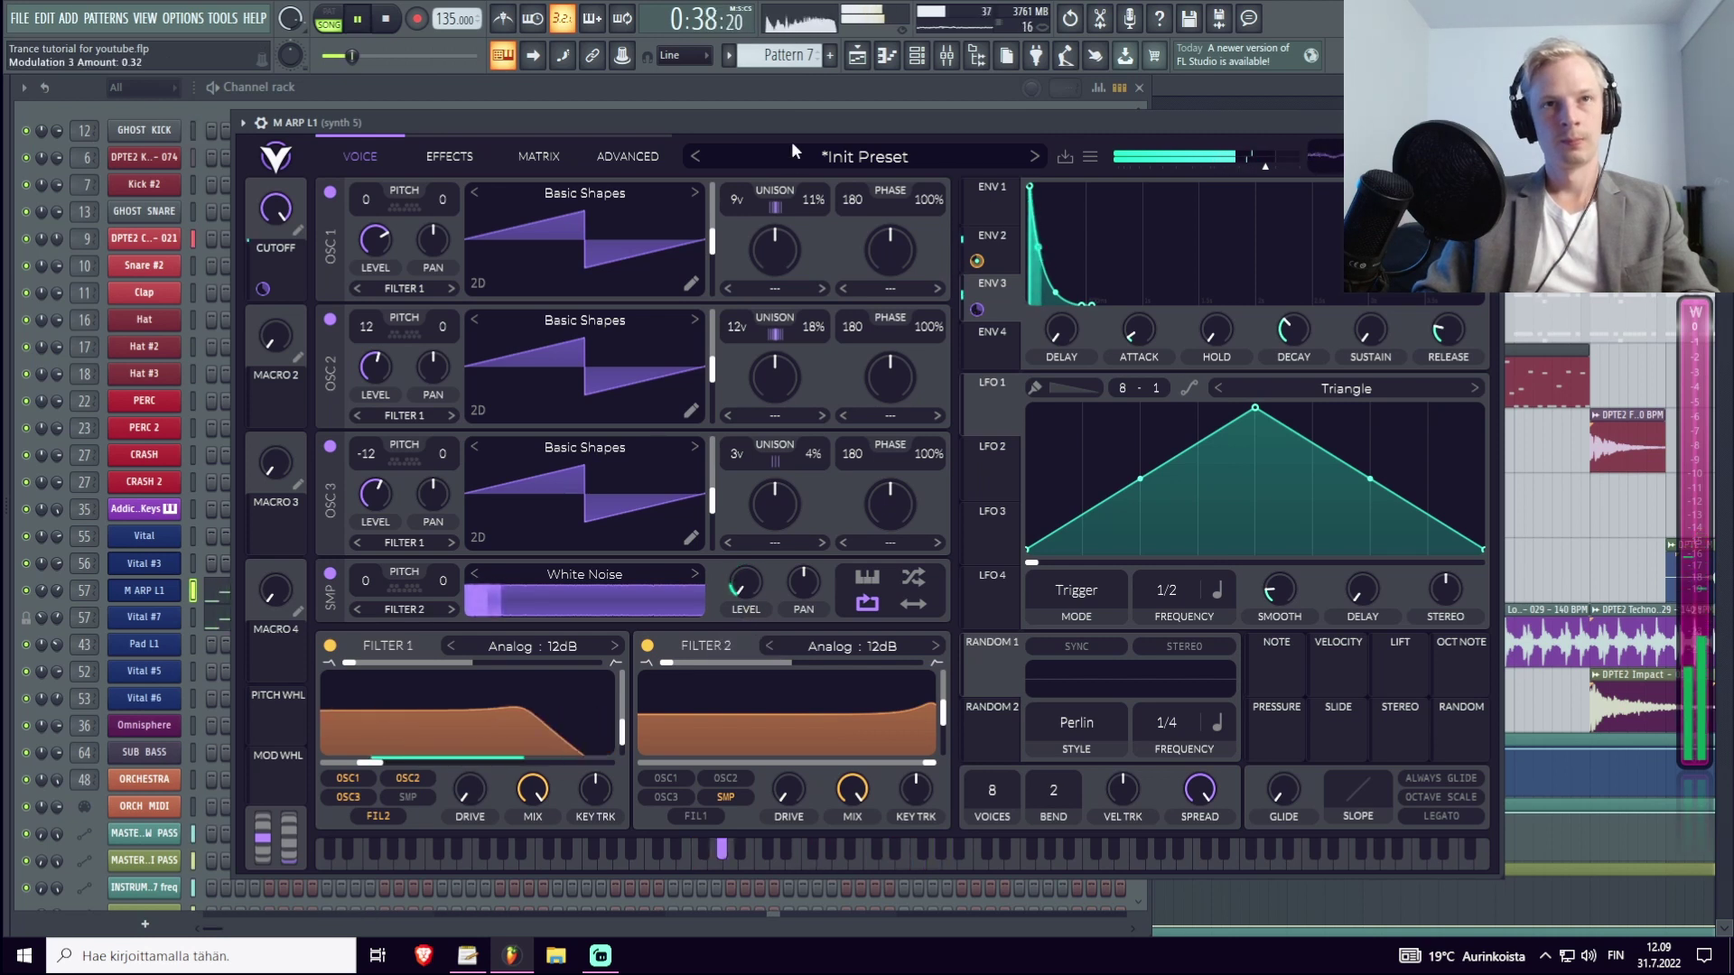
key("space")
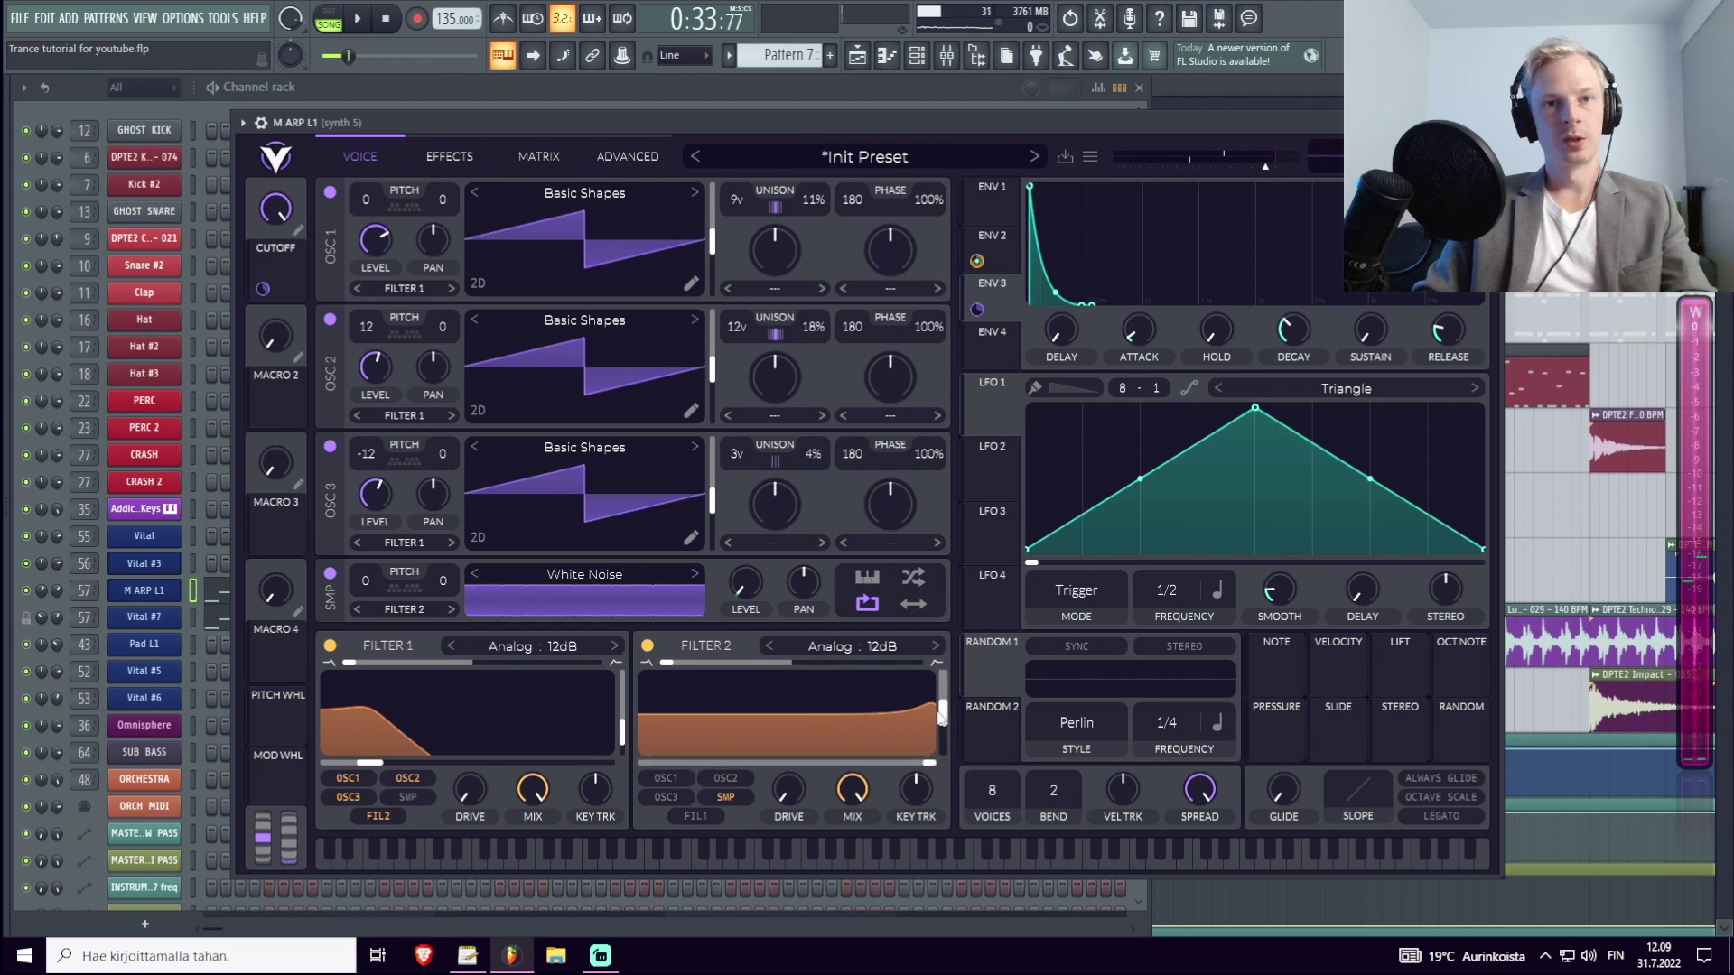
Turn filter 2 into an Analog 24dB high-pass with 6.67% resonance and a cutoff of about 57.6 semitones.
left_click(838, 647)
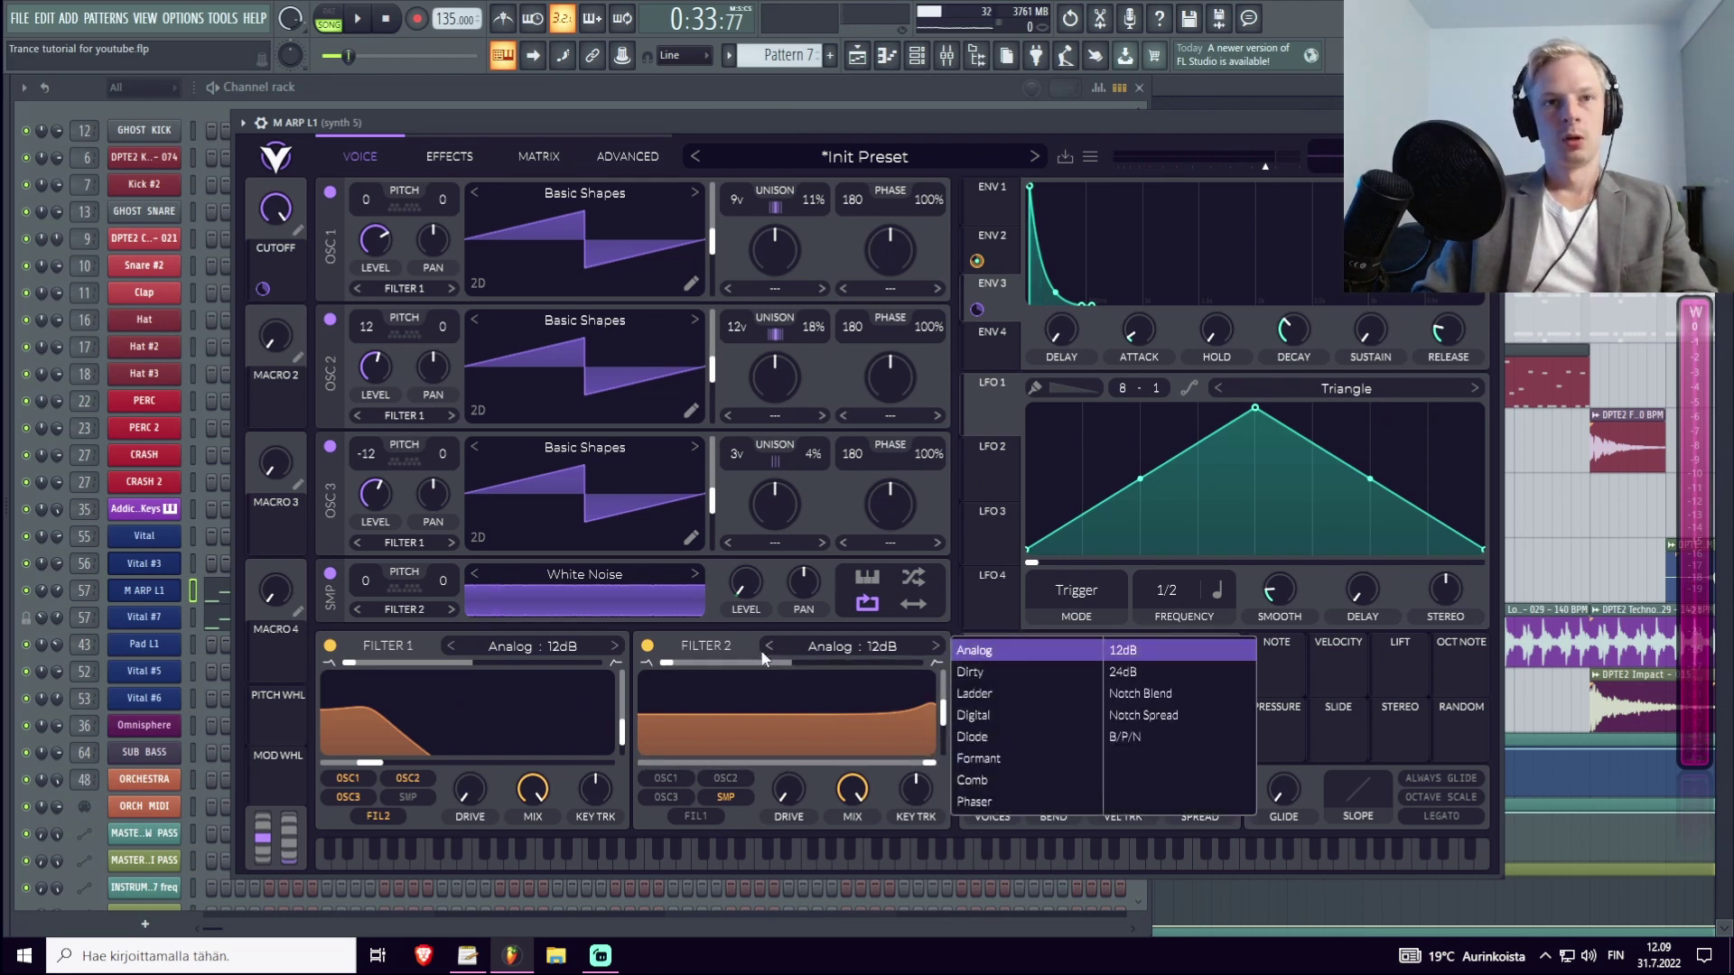
left_click_drag(673, 665, 923, 691)
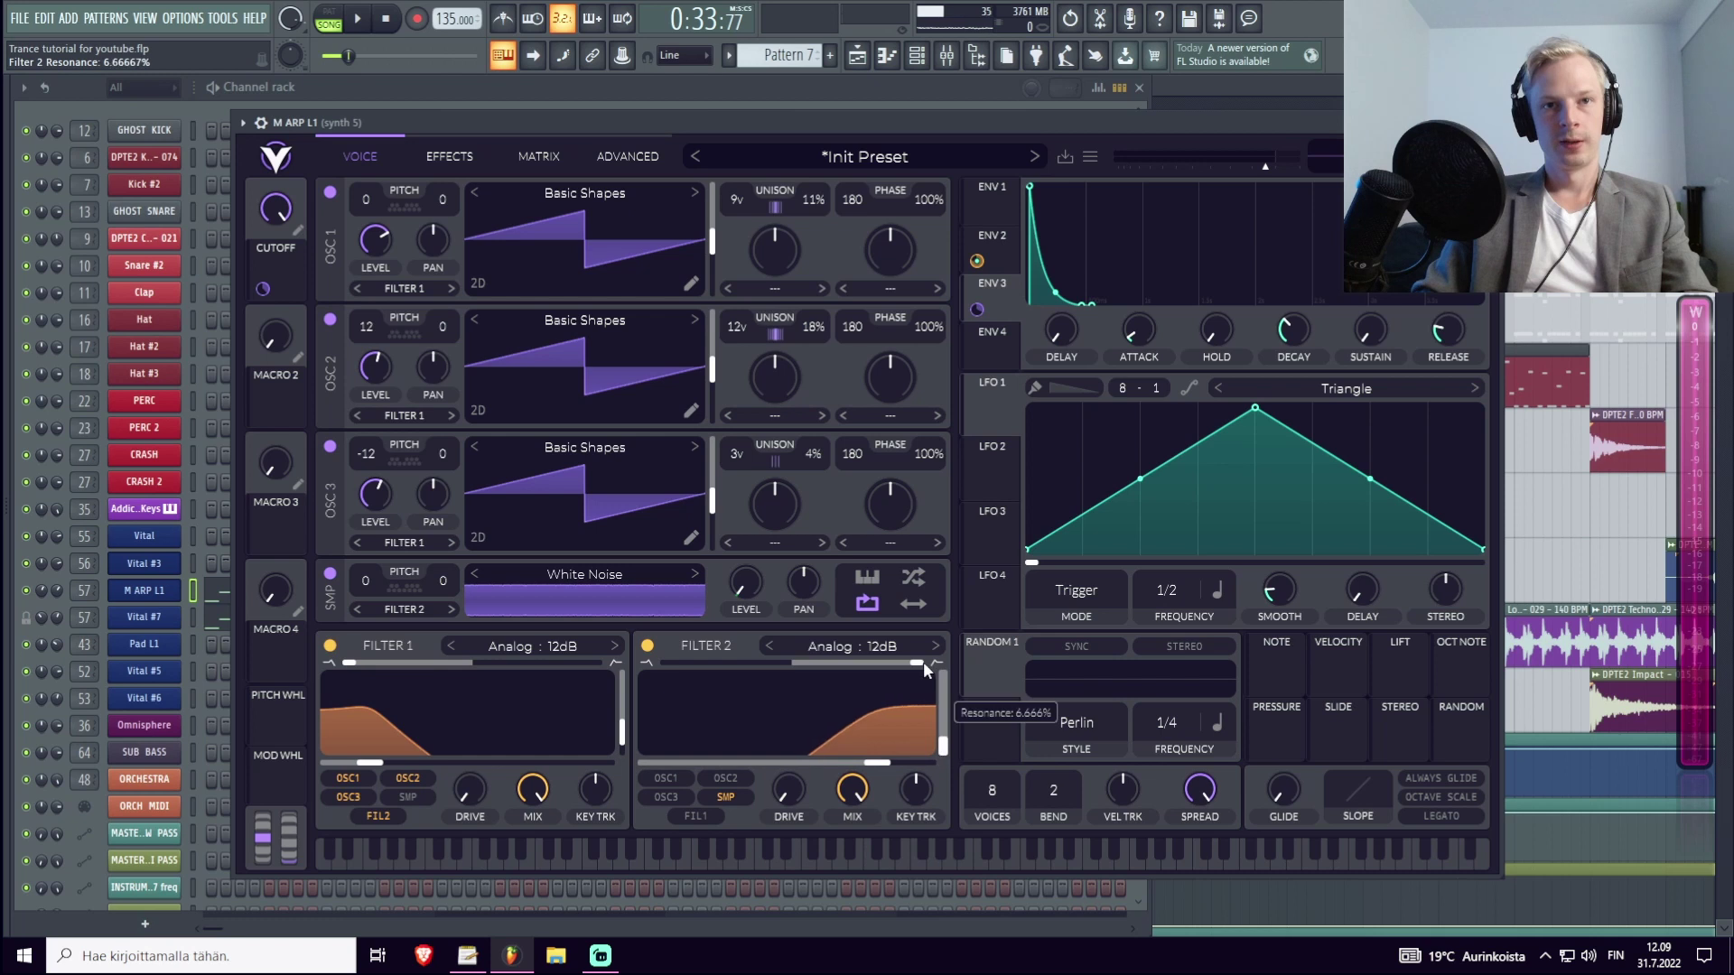
left_click(936, 648)
left_click_drag(877, 763, 888, 768)
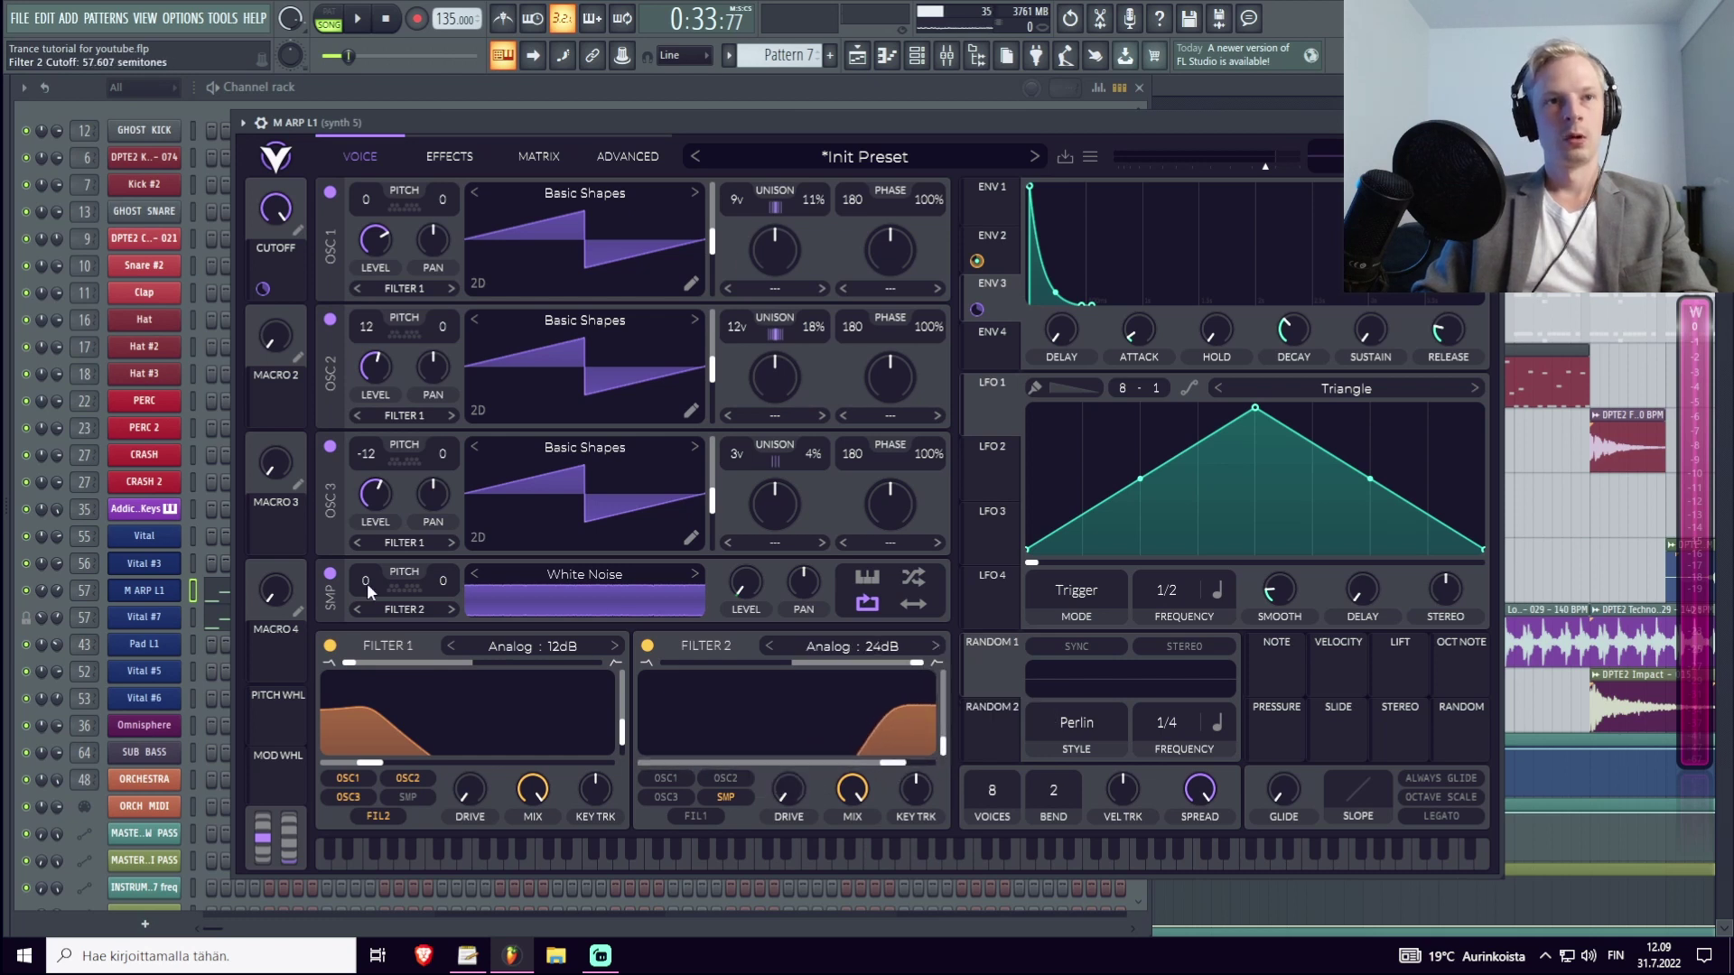
Audition the filtered noise alone by disabling all three oscillators, and switch them back on during playback to compare.
left_click(331, 446)
left_click(330, 319)
left_click(329, 191)
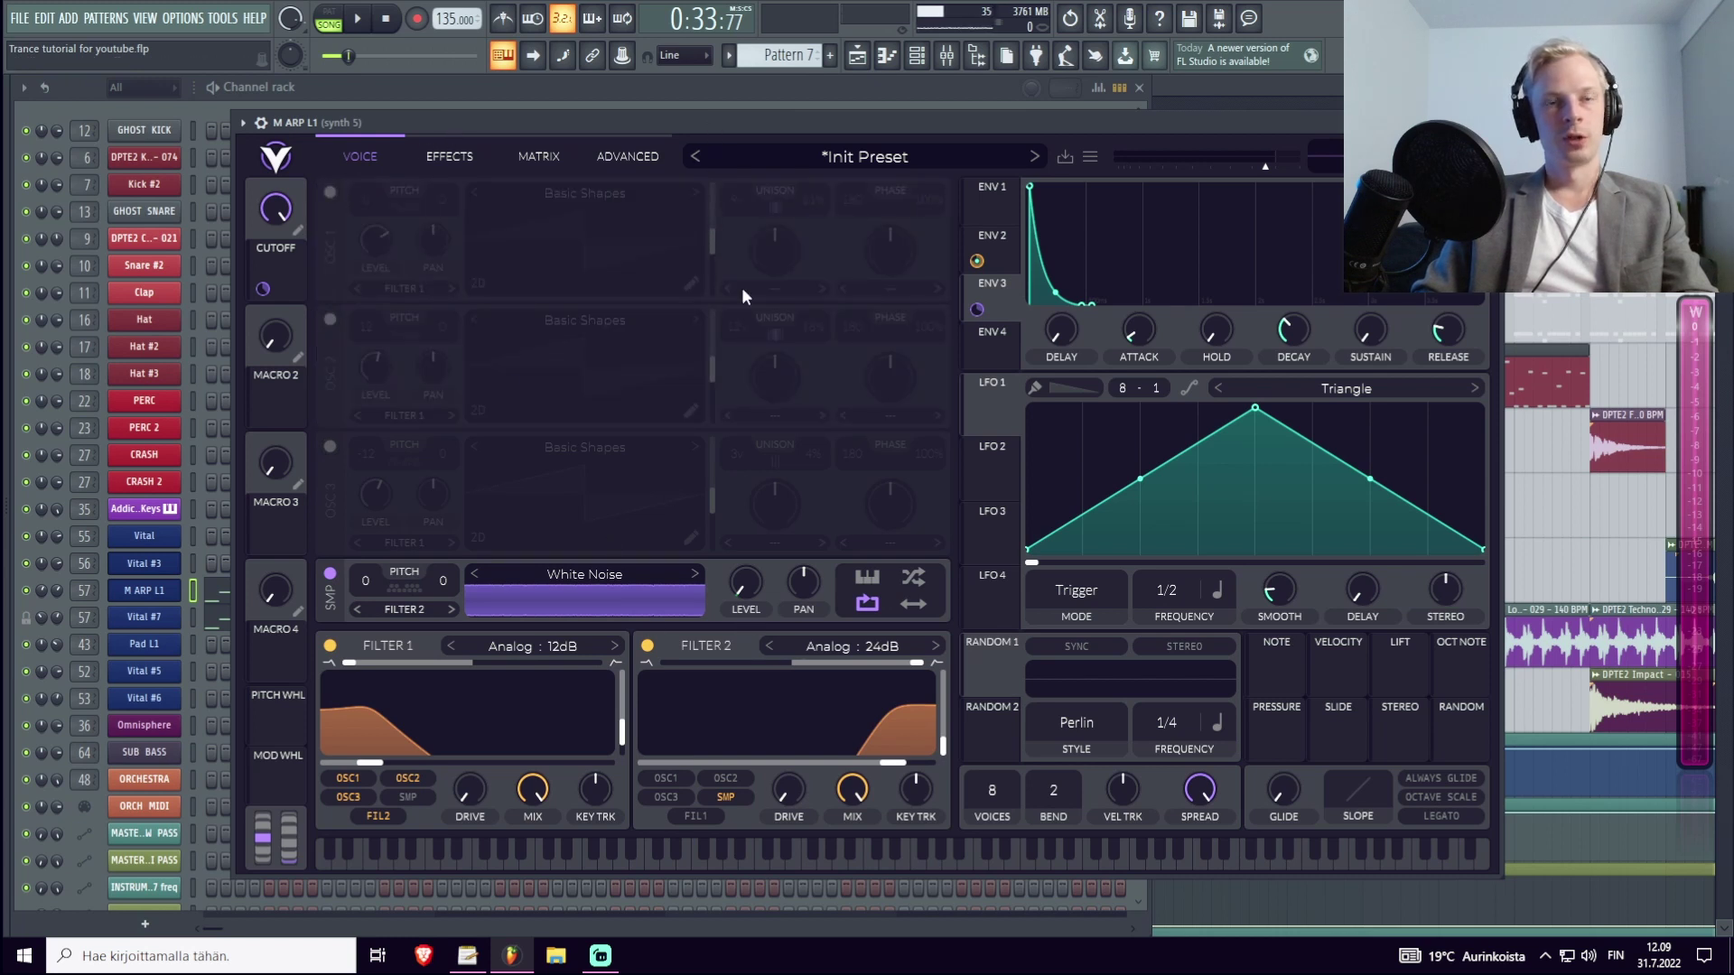
key("space")
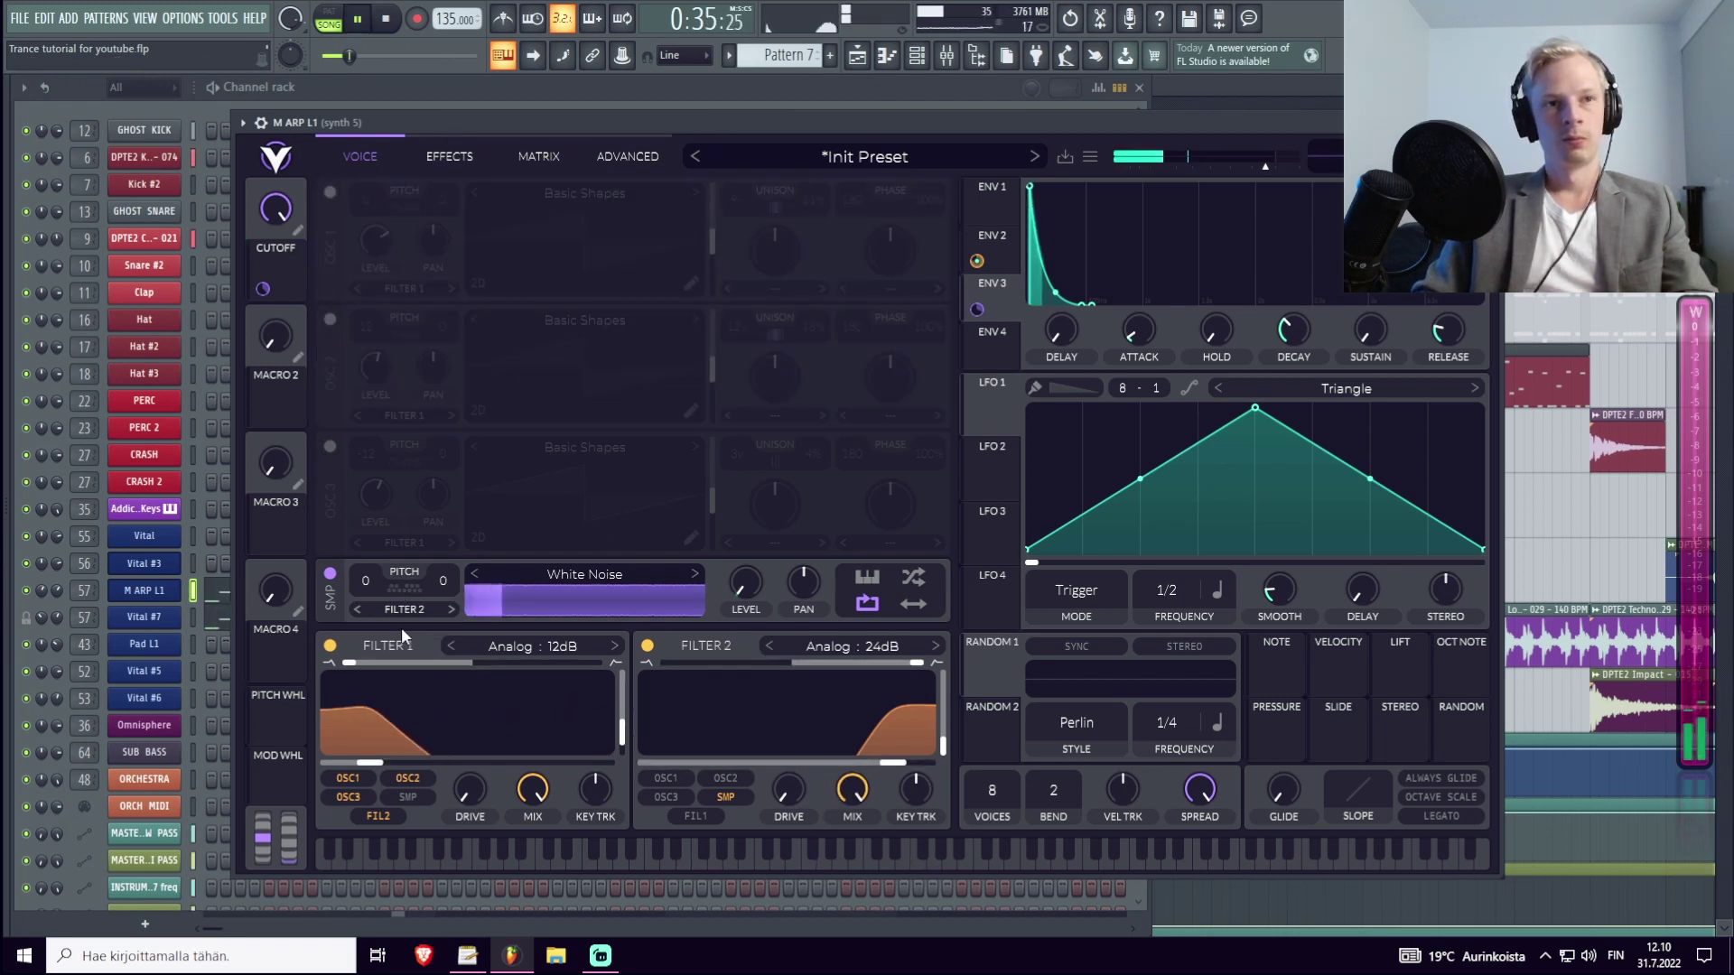
left_click(330, 446)
left_click(330, 318)
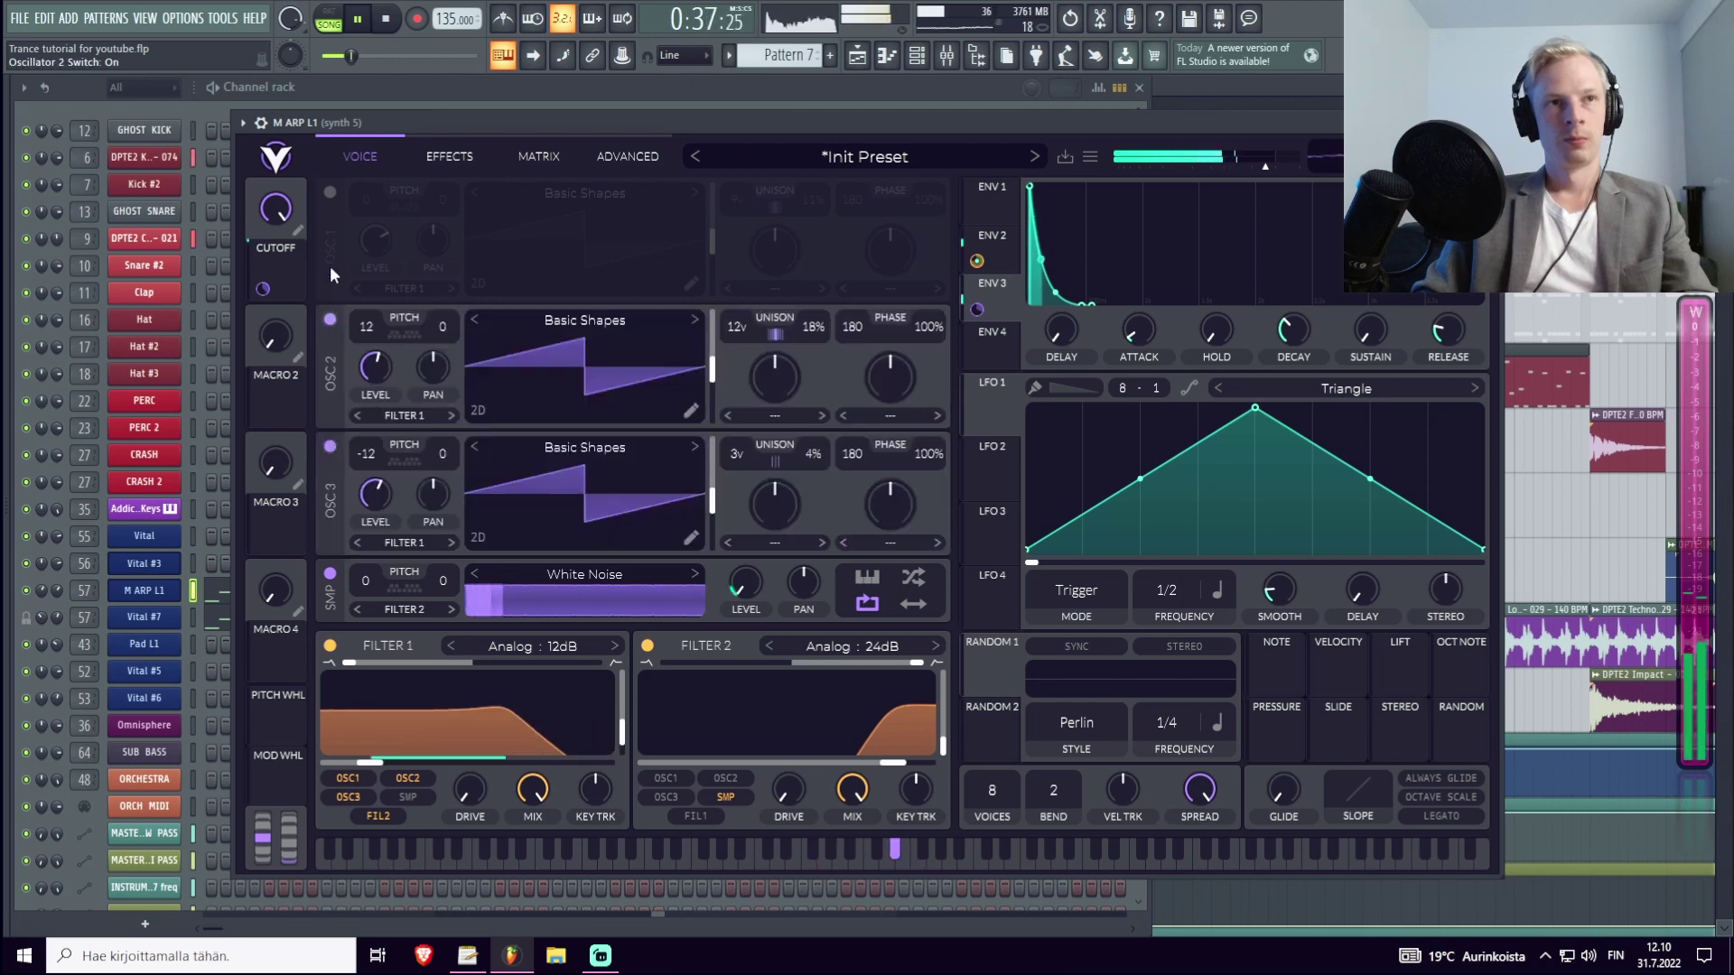
left_click(330, 192)
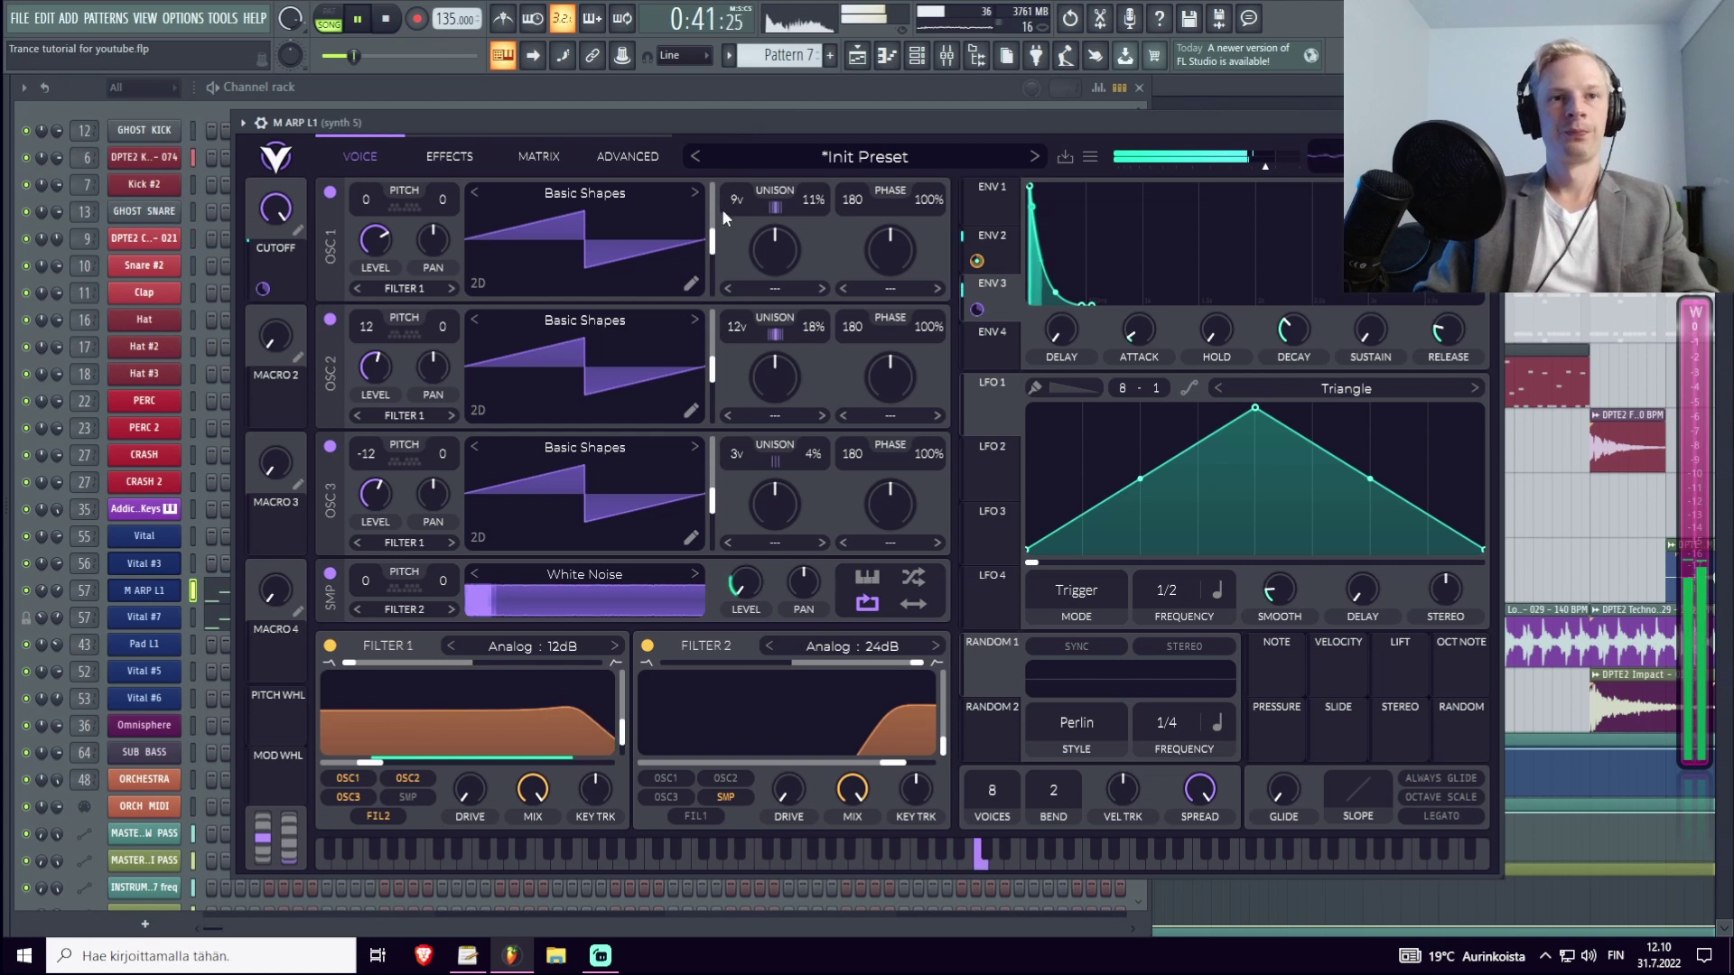
key("space")
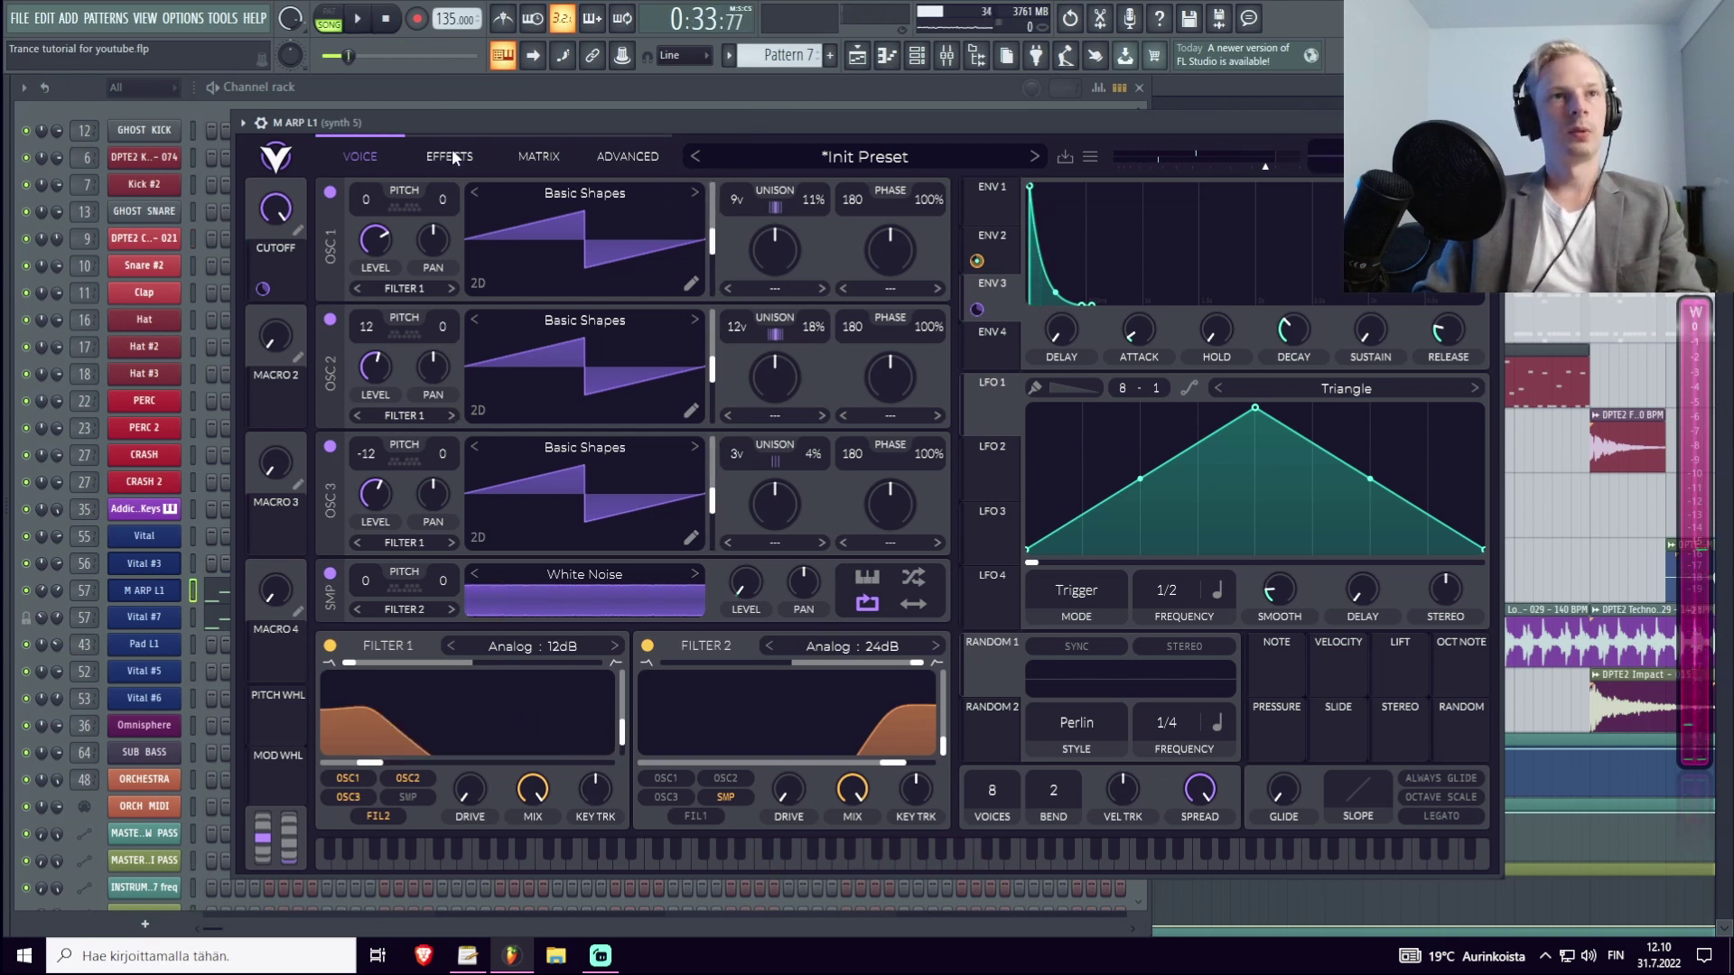
Enable the Chorus effect on the arpeggio synth.
left_click(450, 157)
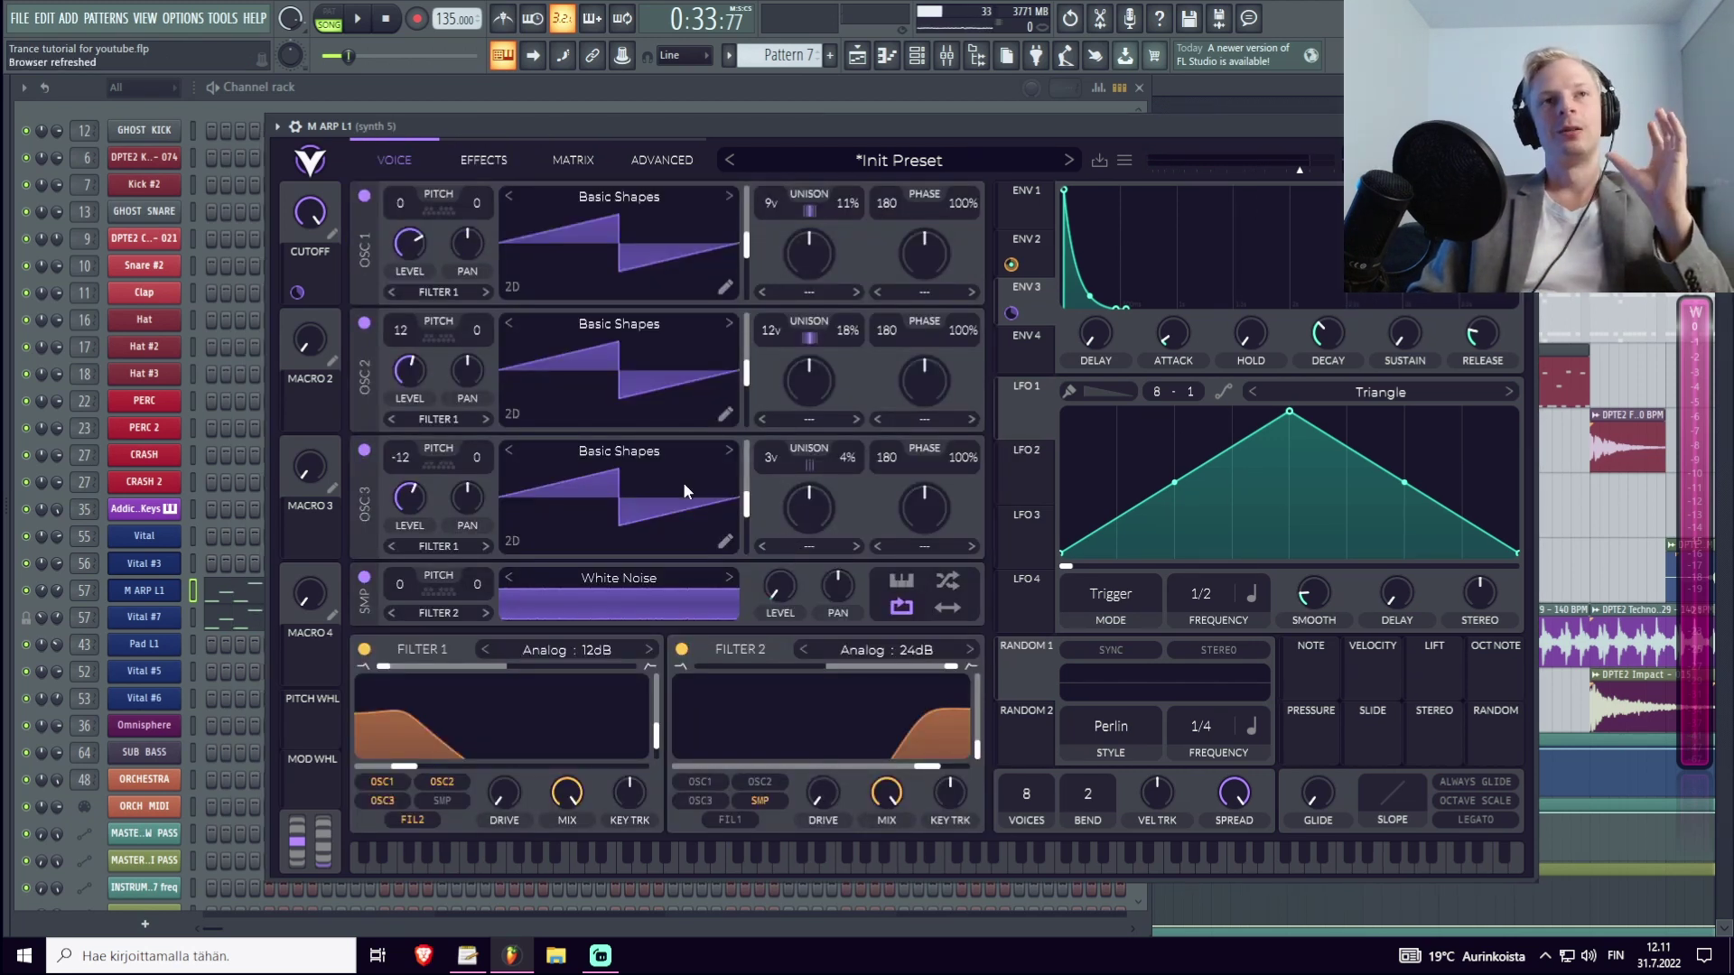
left_click(479, 162)
left_click(362, 195)
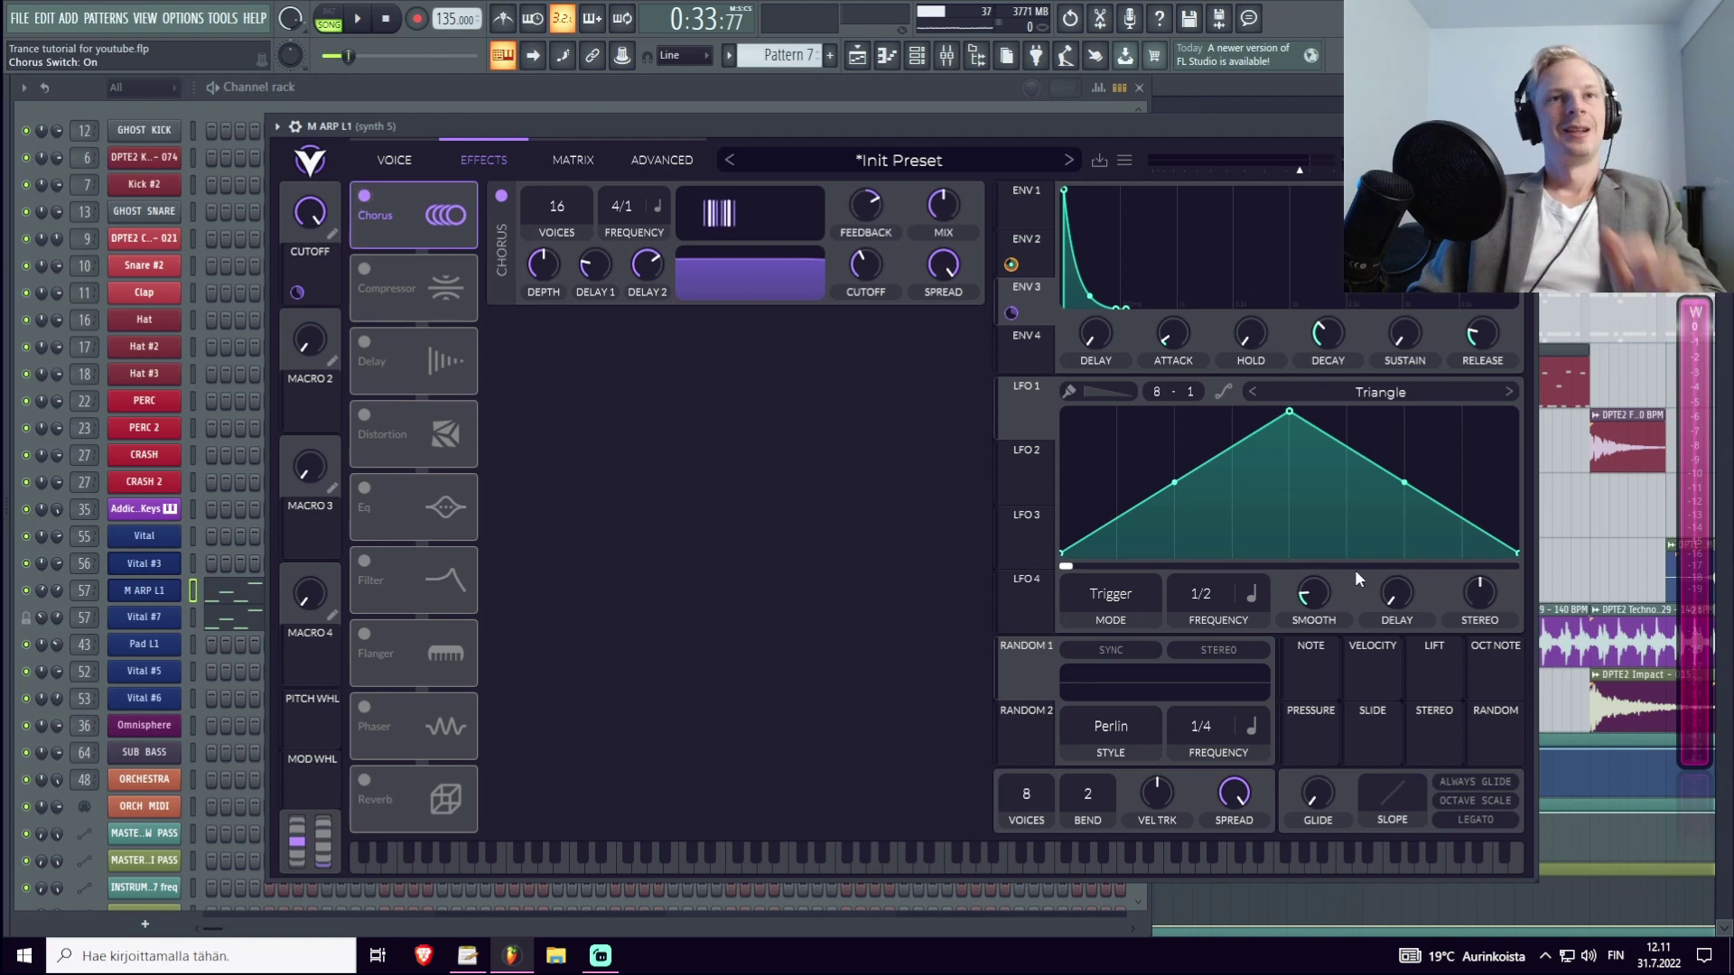
left_click(374, 200)
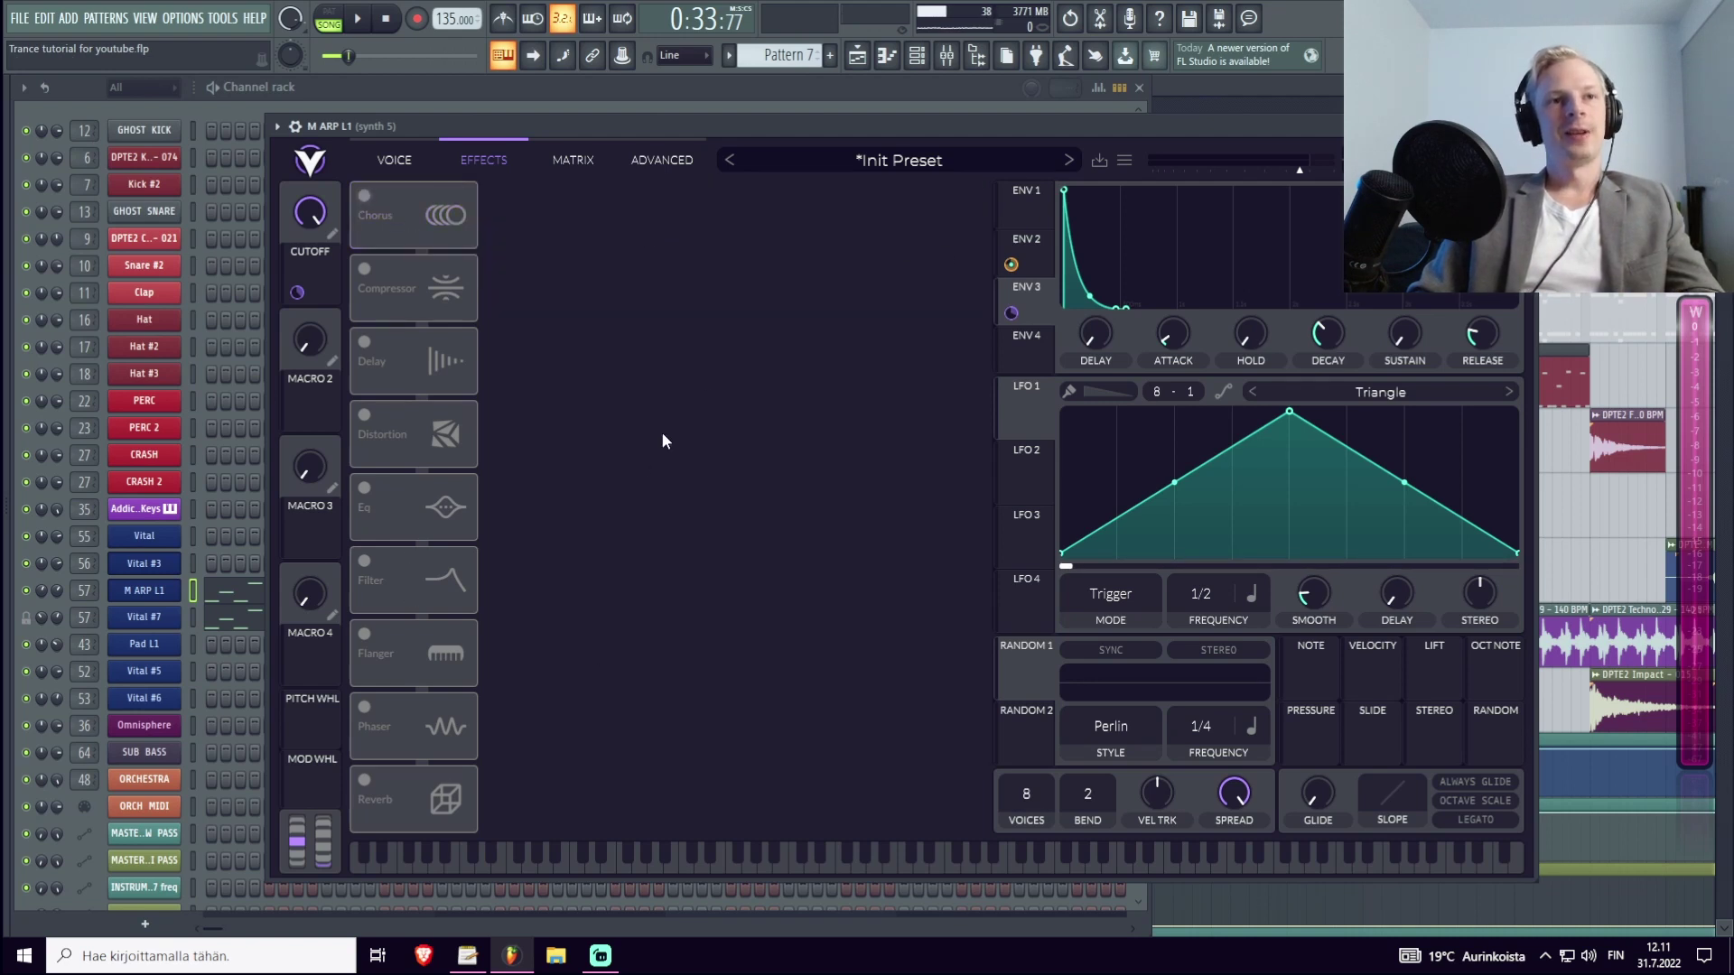
left_click(364, 197)
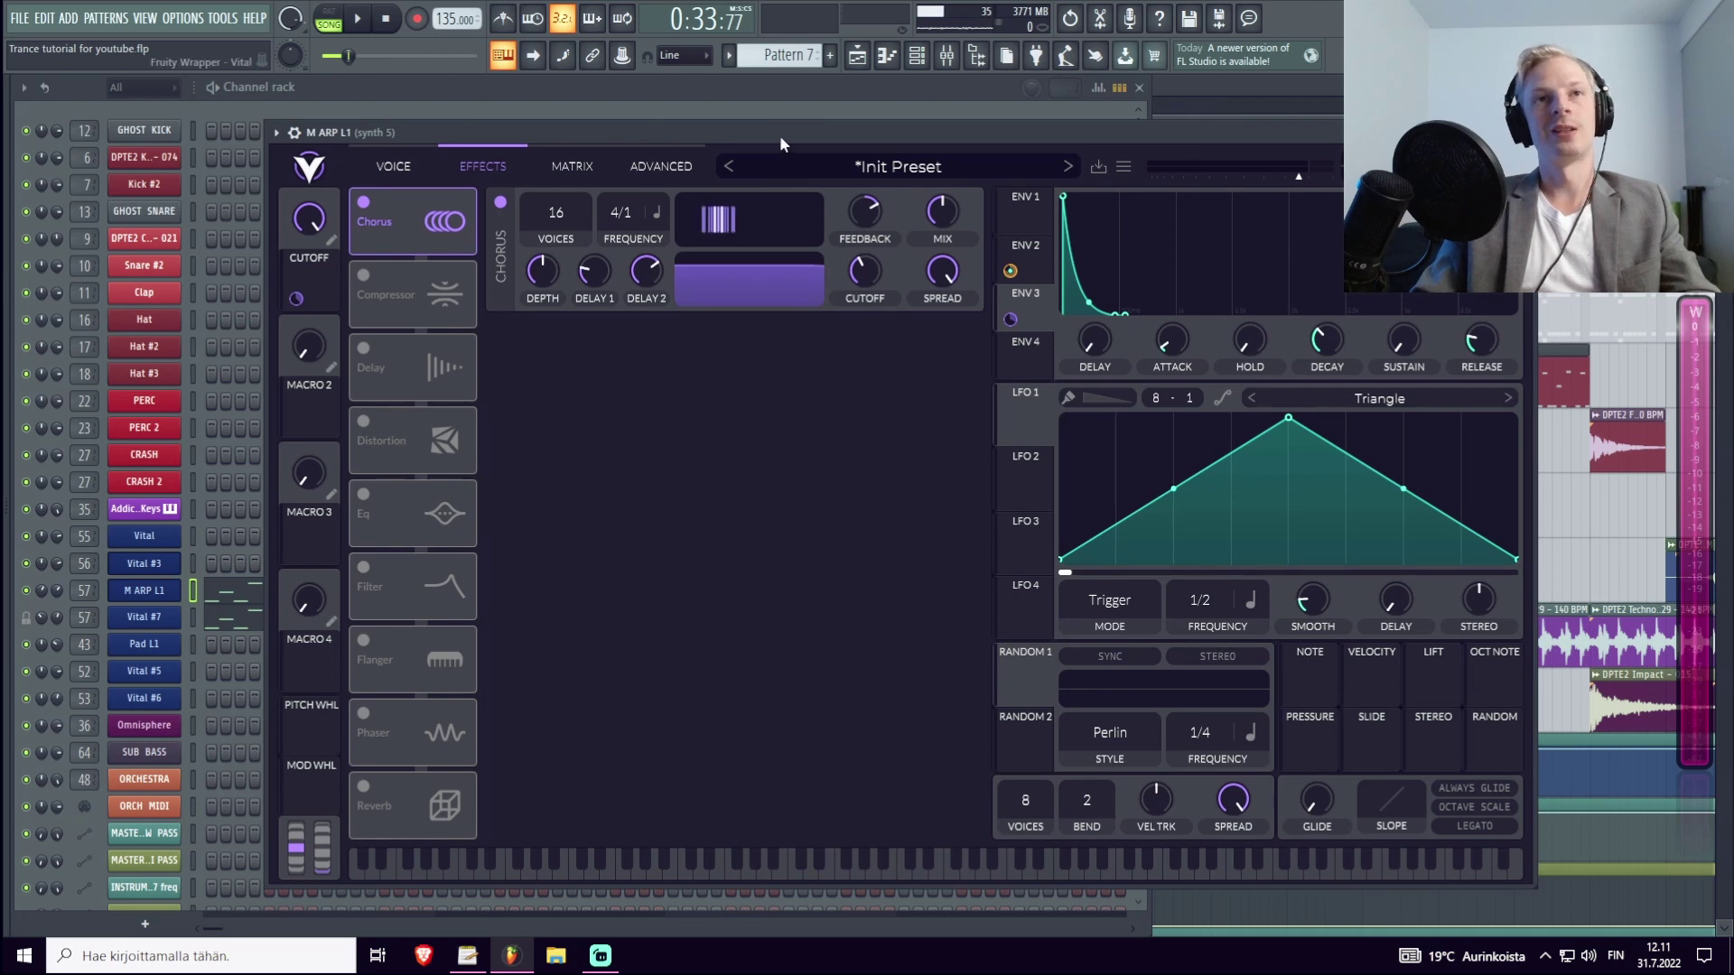
Audition the arpeggio with the chorus and raise the chorus mix to maximum.
left_click_drag(781, 131, 803, 133)
key("space")
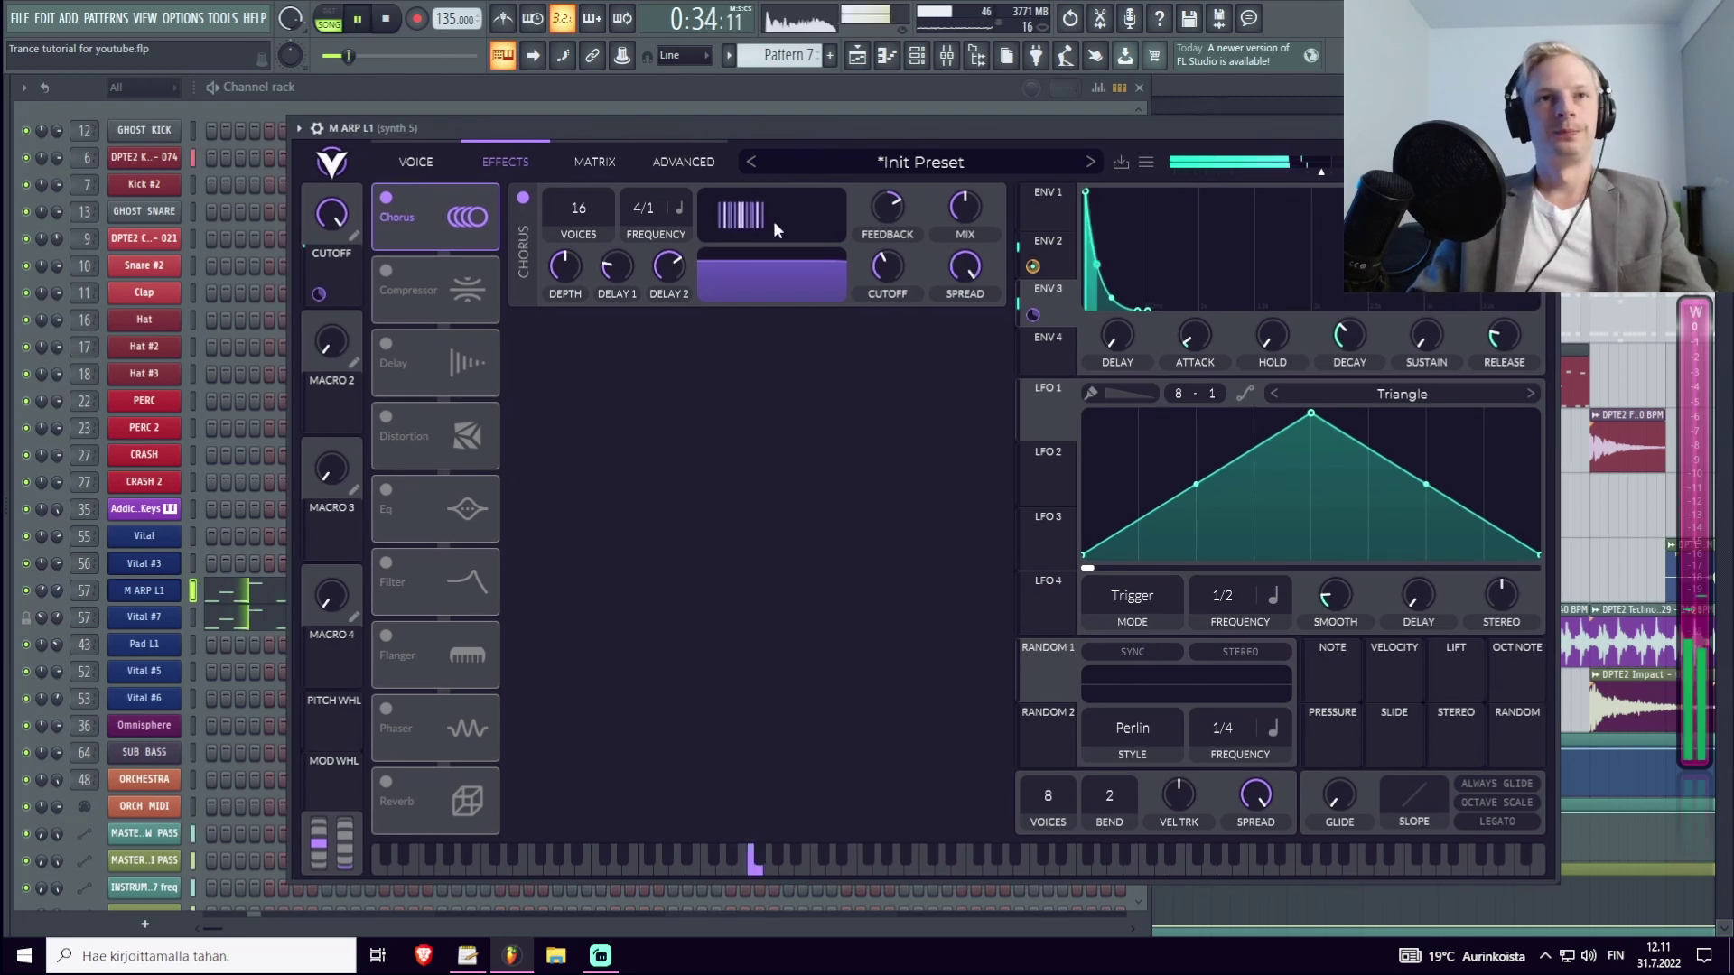
key("space")
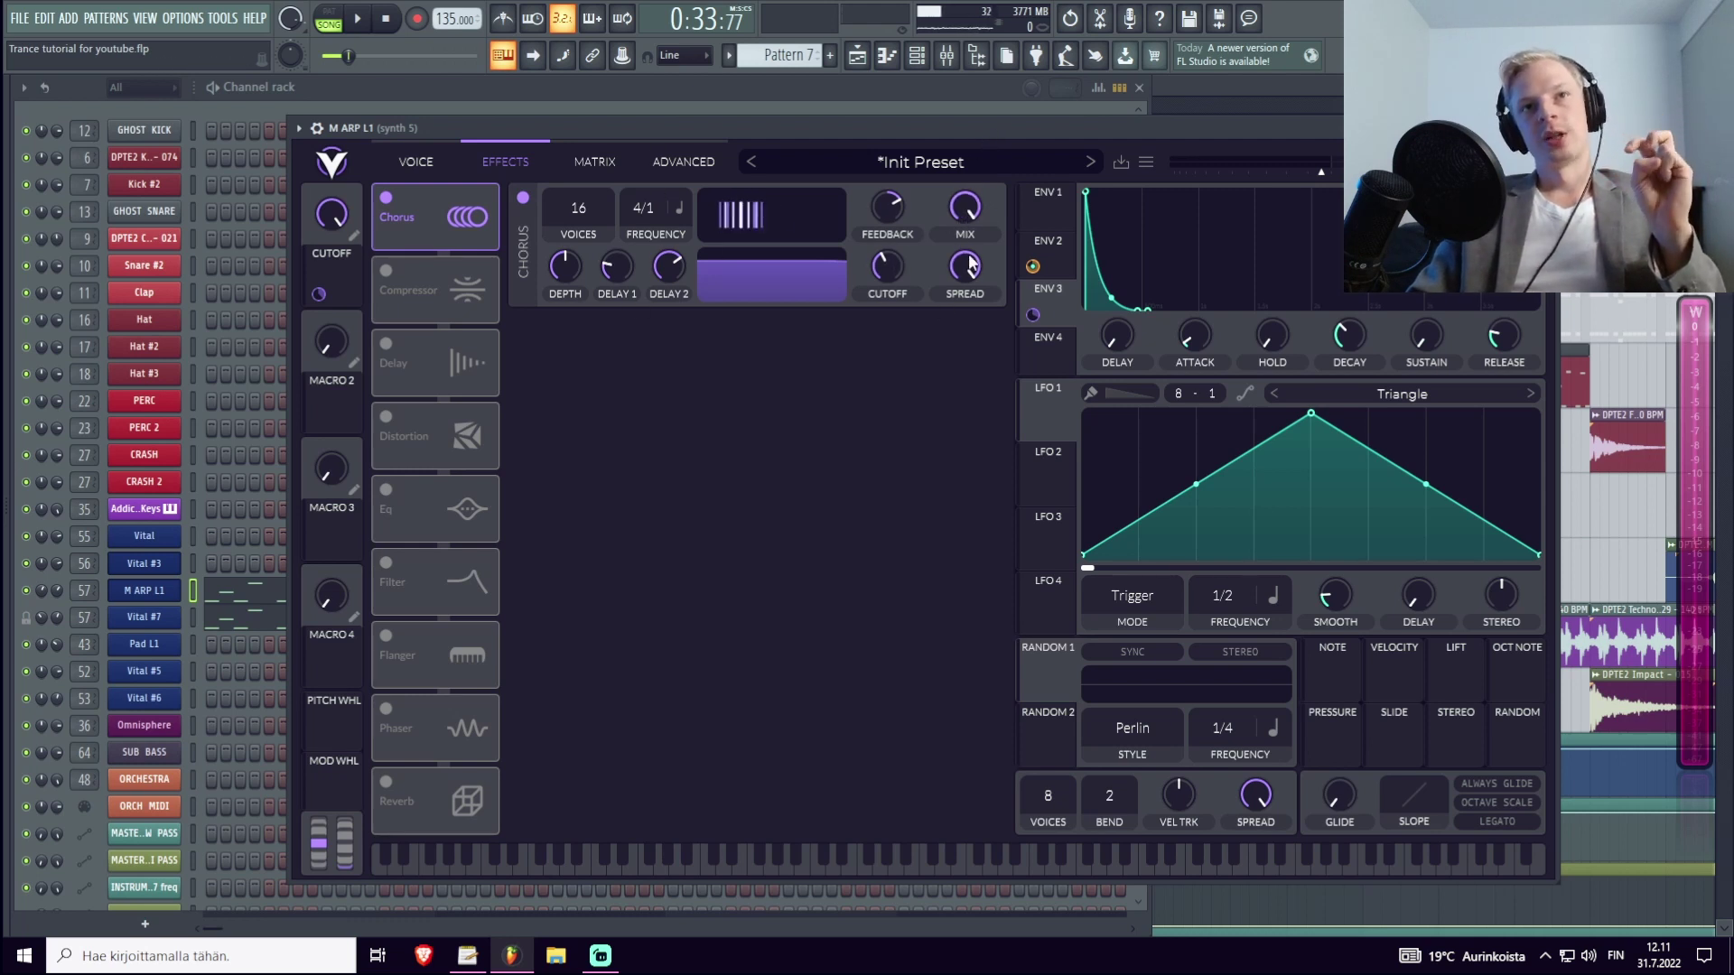
During playback, raise the chorus filter cutoff and set its spread to 0.205 and feedback to 62.8%.
key("space")
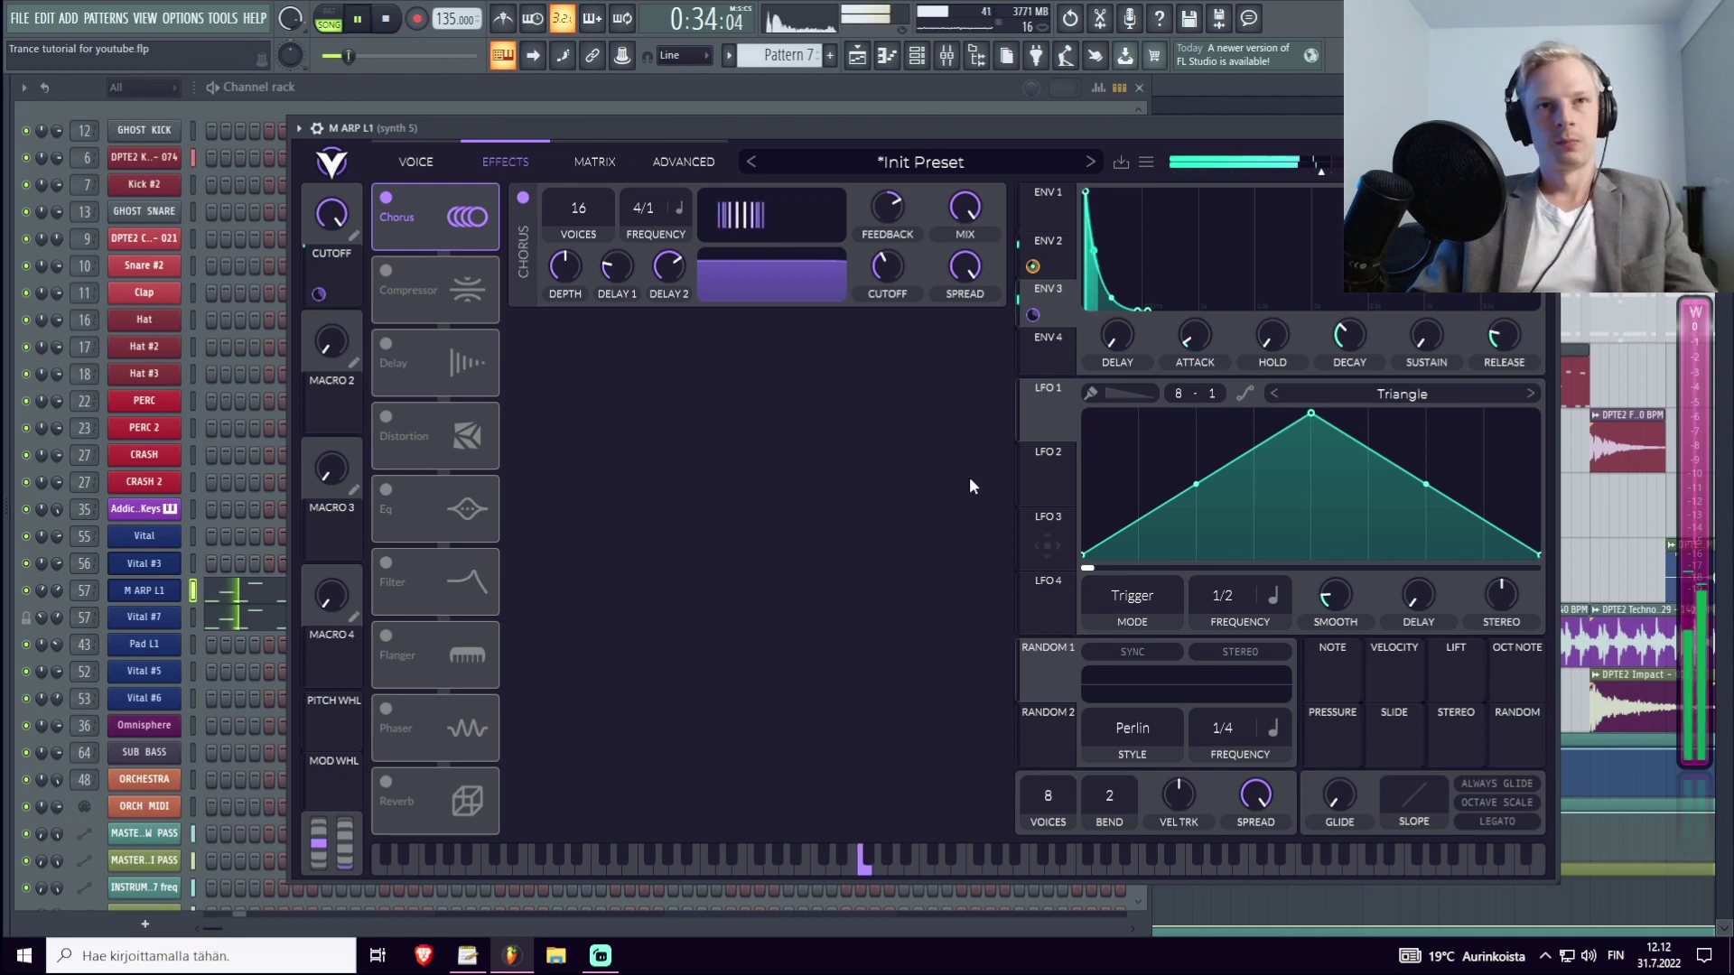
left_click_drag(964, 266, 969, 406)
left_click_drag(890, 269, 968, 295)
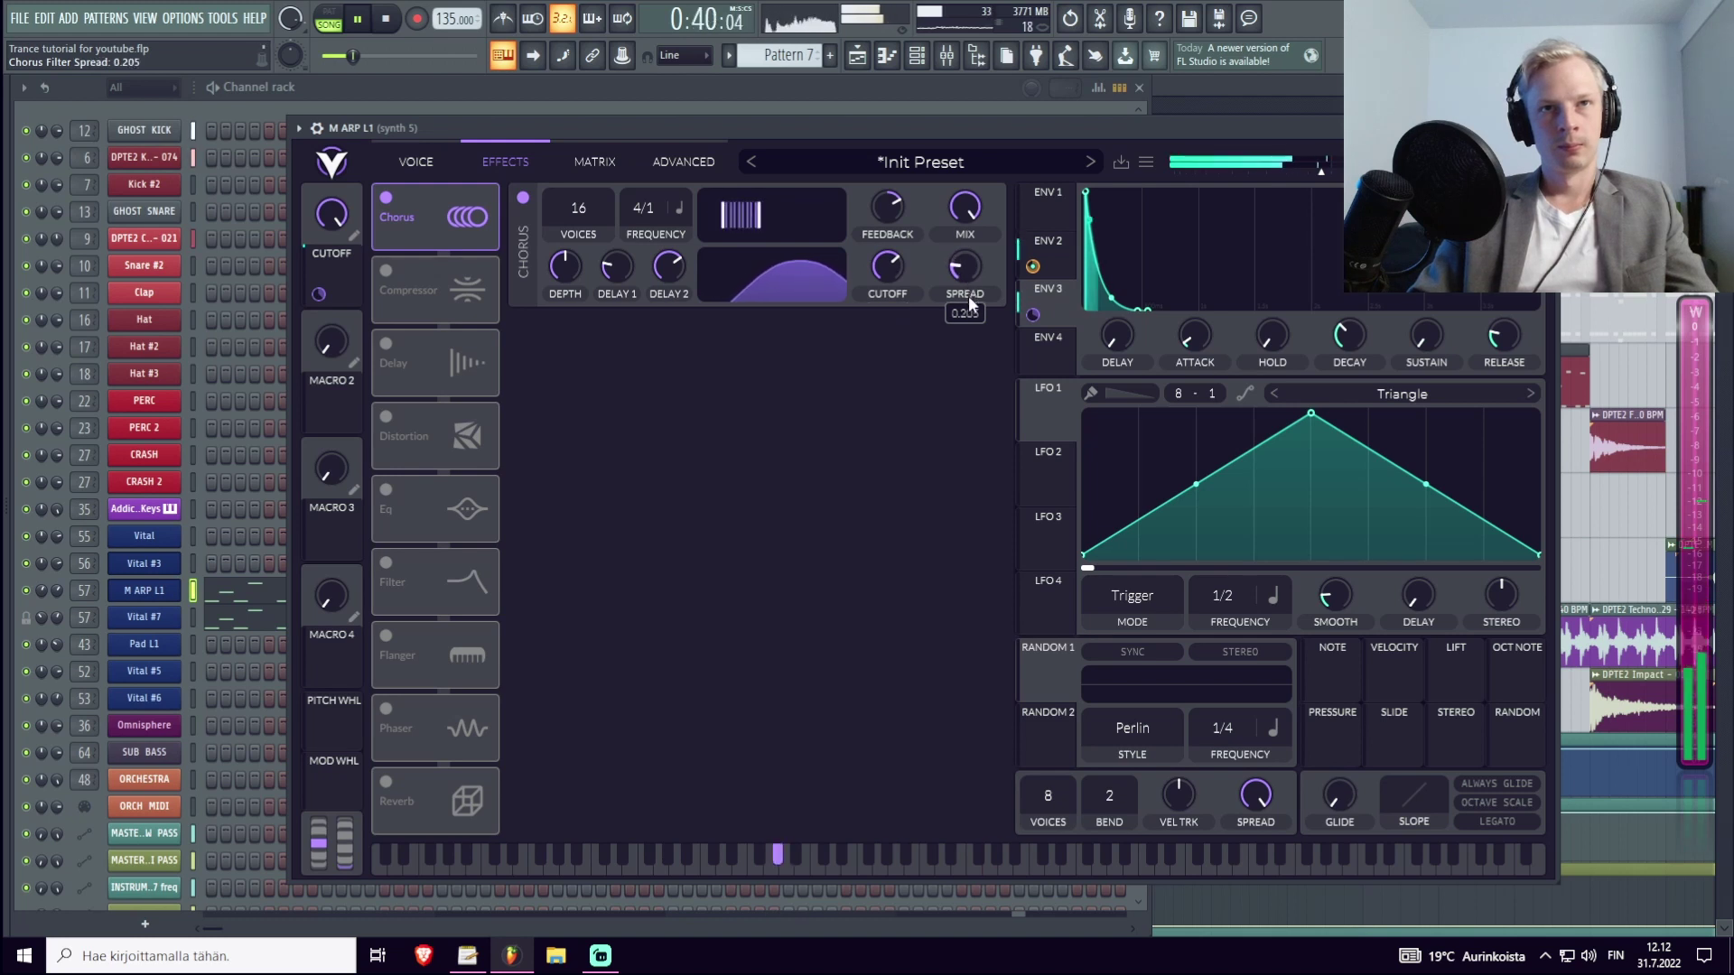
mouse_move(888, 209)
left_mouse_down()
mouse_move(894, 250)
mouse_move(899, 209)
left_mouse_up()
mouse_move(906, 192)
left_mouse_down()
mouse_move(910, 222)
mouse_move(896, 219)
left_mouse_up()
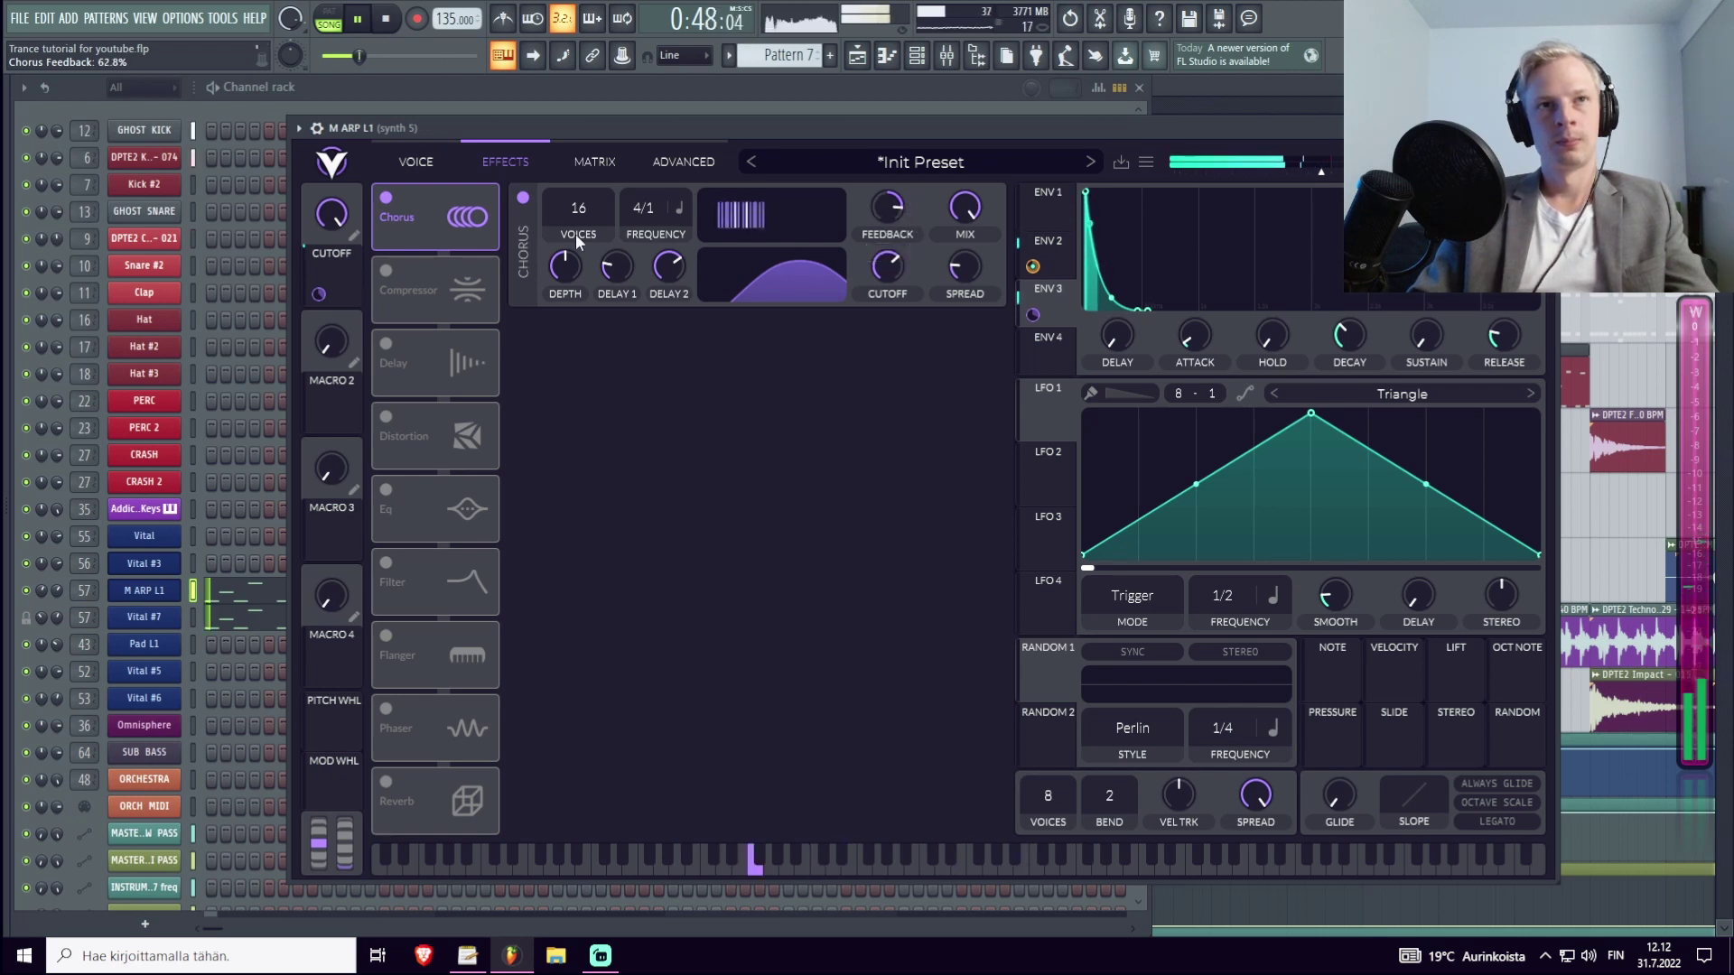
Adjust the chorus depth and raise its delay 1 while the arpeggio plays.
left_click_drag(572, 262, 587, 209)
left_click_drag(571, 272, 616, 272)
left_click_drag(737, 129, 728, 131)
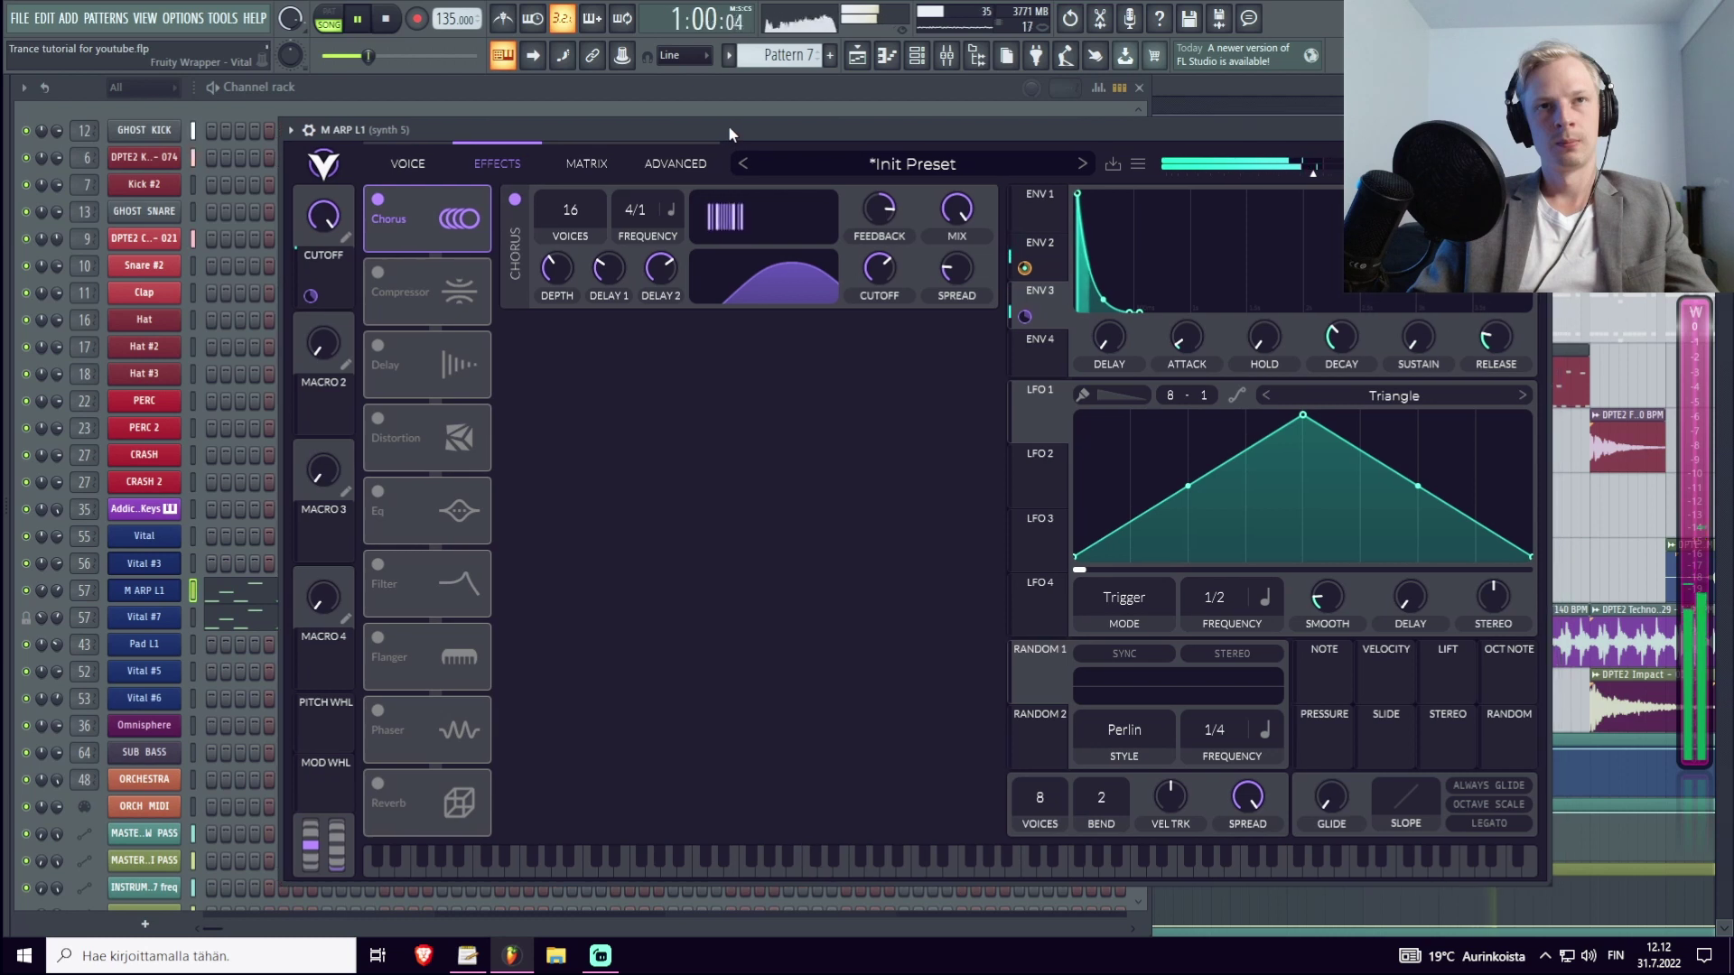
Restart playback and lower the chorus mix to 23.5%.
key("space")
key("space")
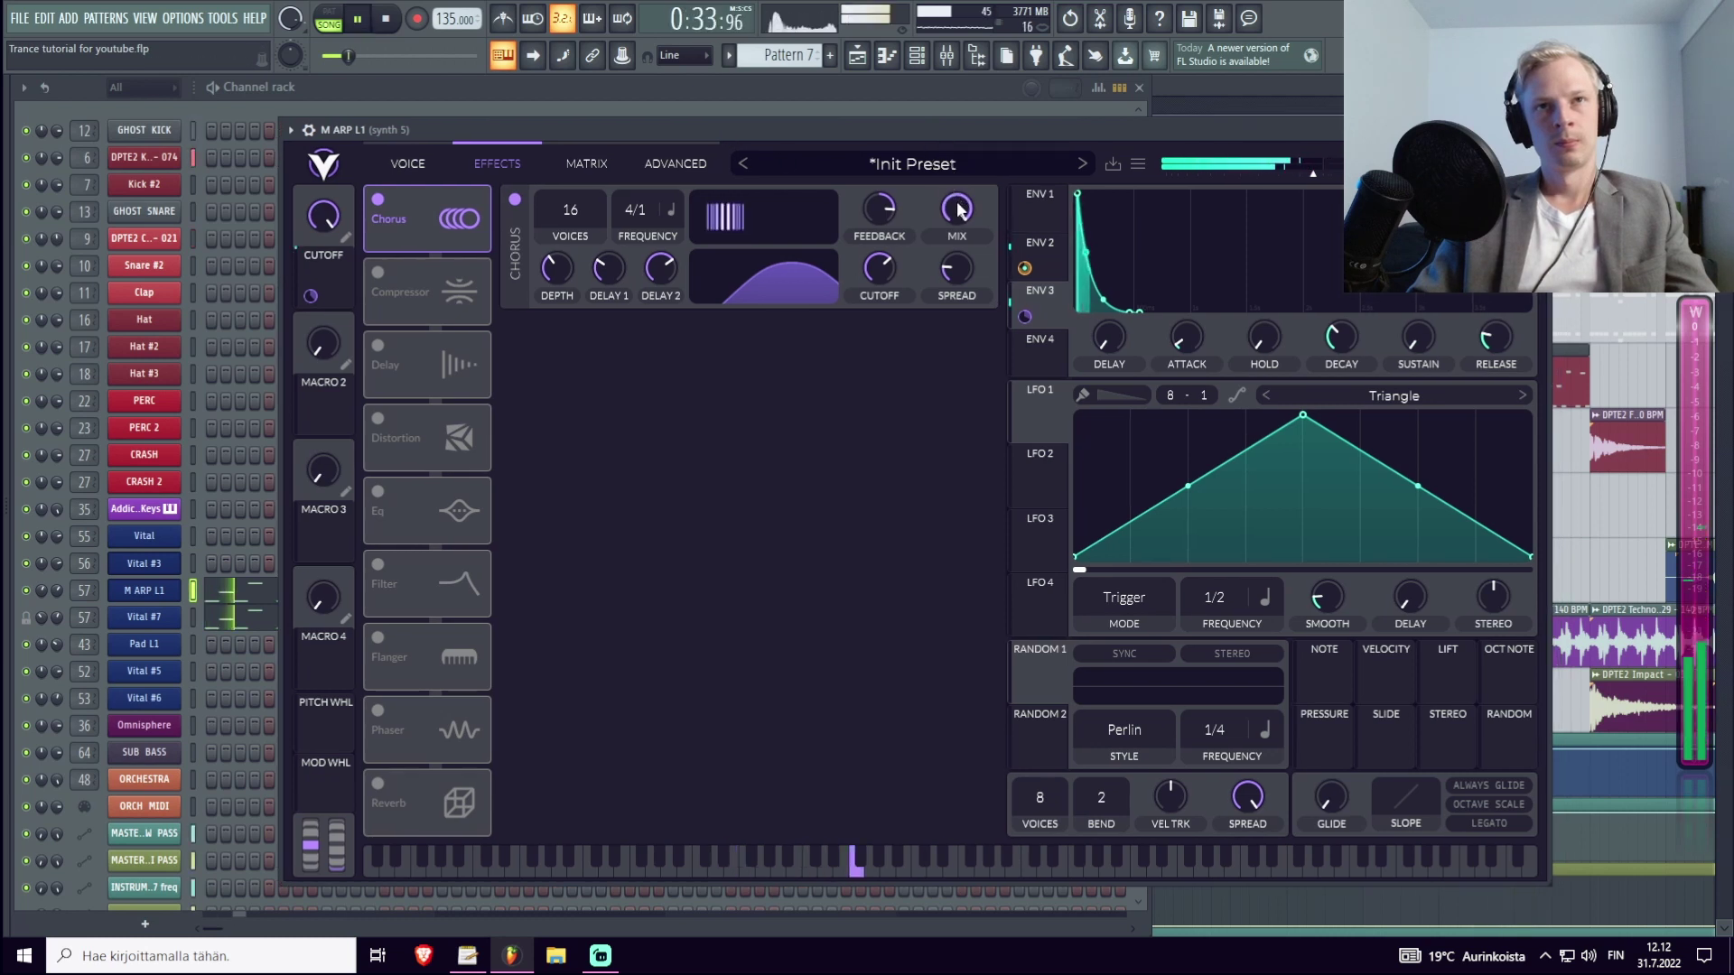
left_click_drag(952, 215, 955, 334)
Compare the playing arpeggio with the chorus switched off and on, leaving the chorus enabled.
left_click(514, 199)
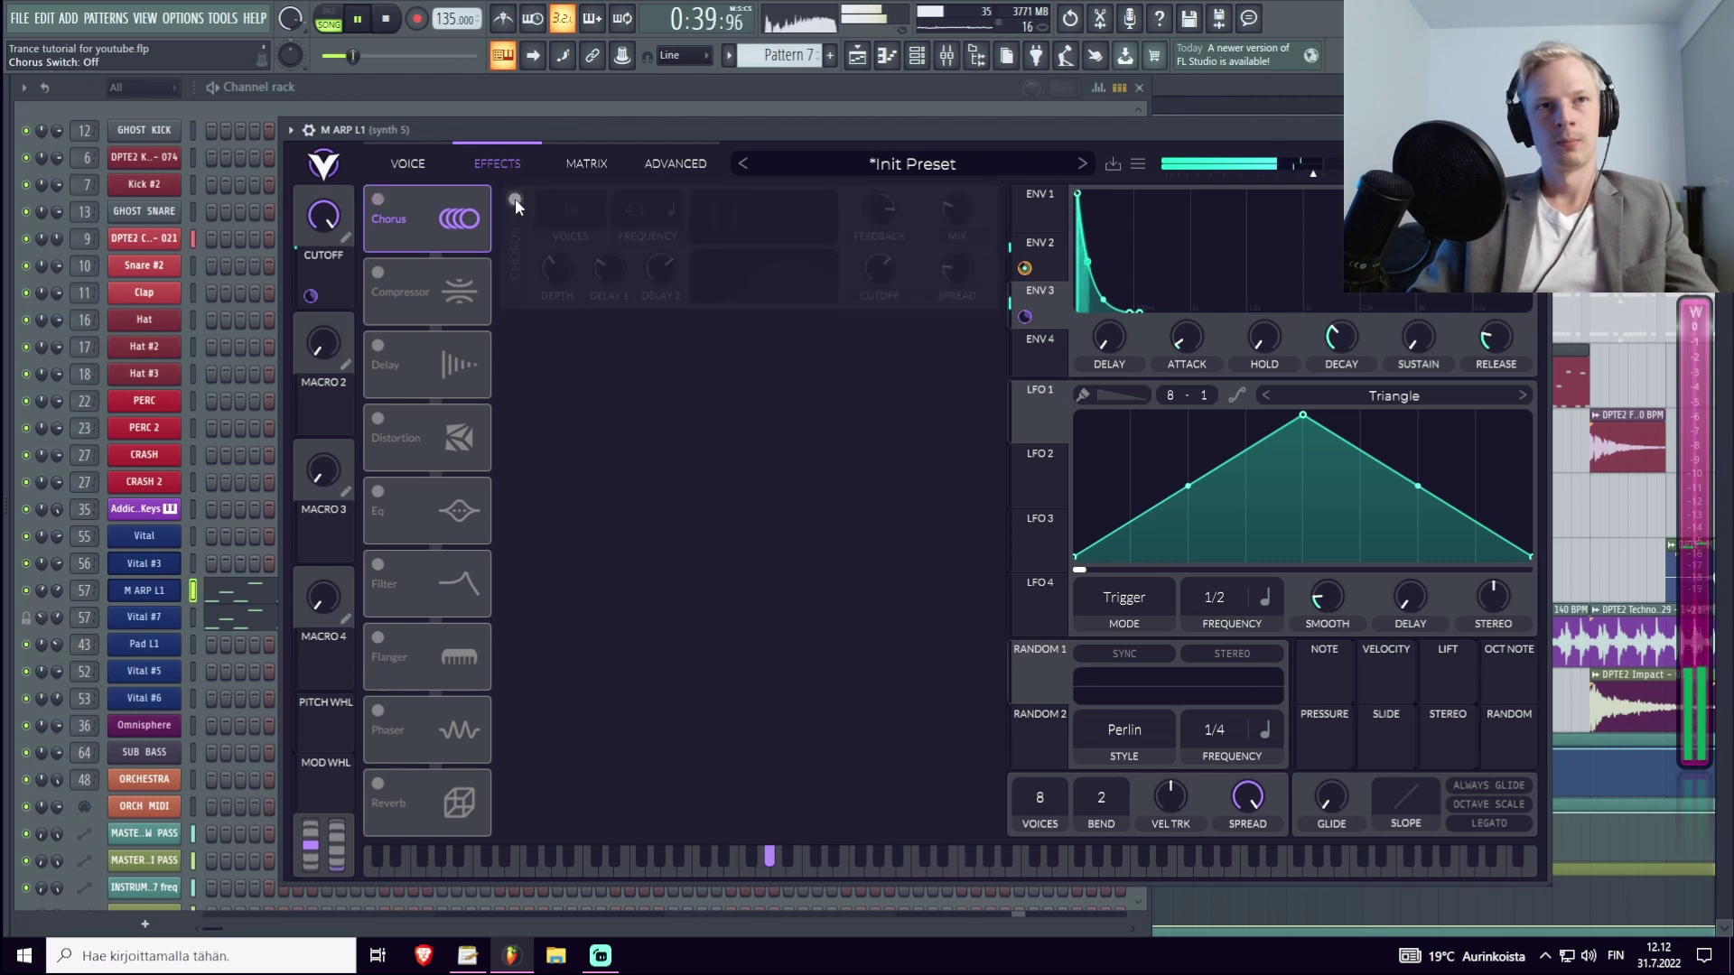
left_click(515, 198)
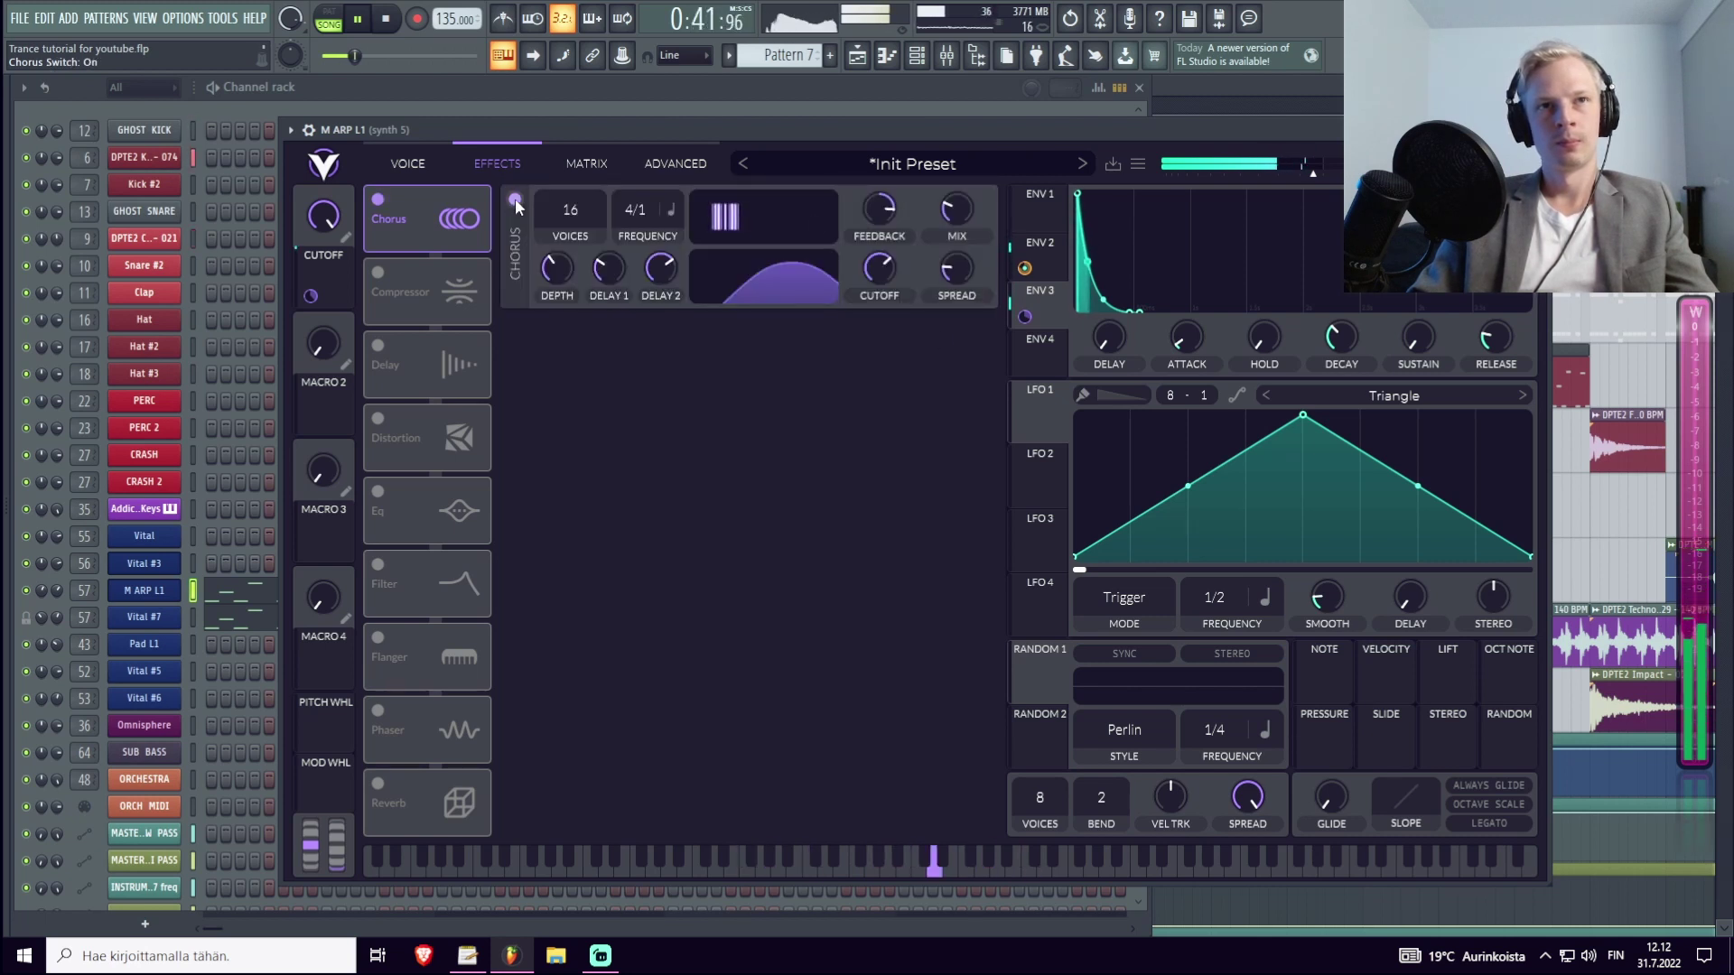
mouse_move(948, 209)
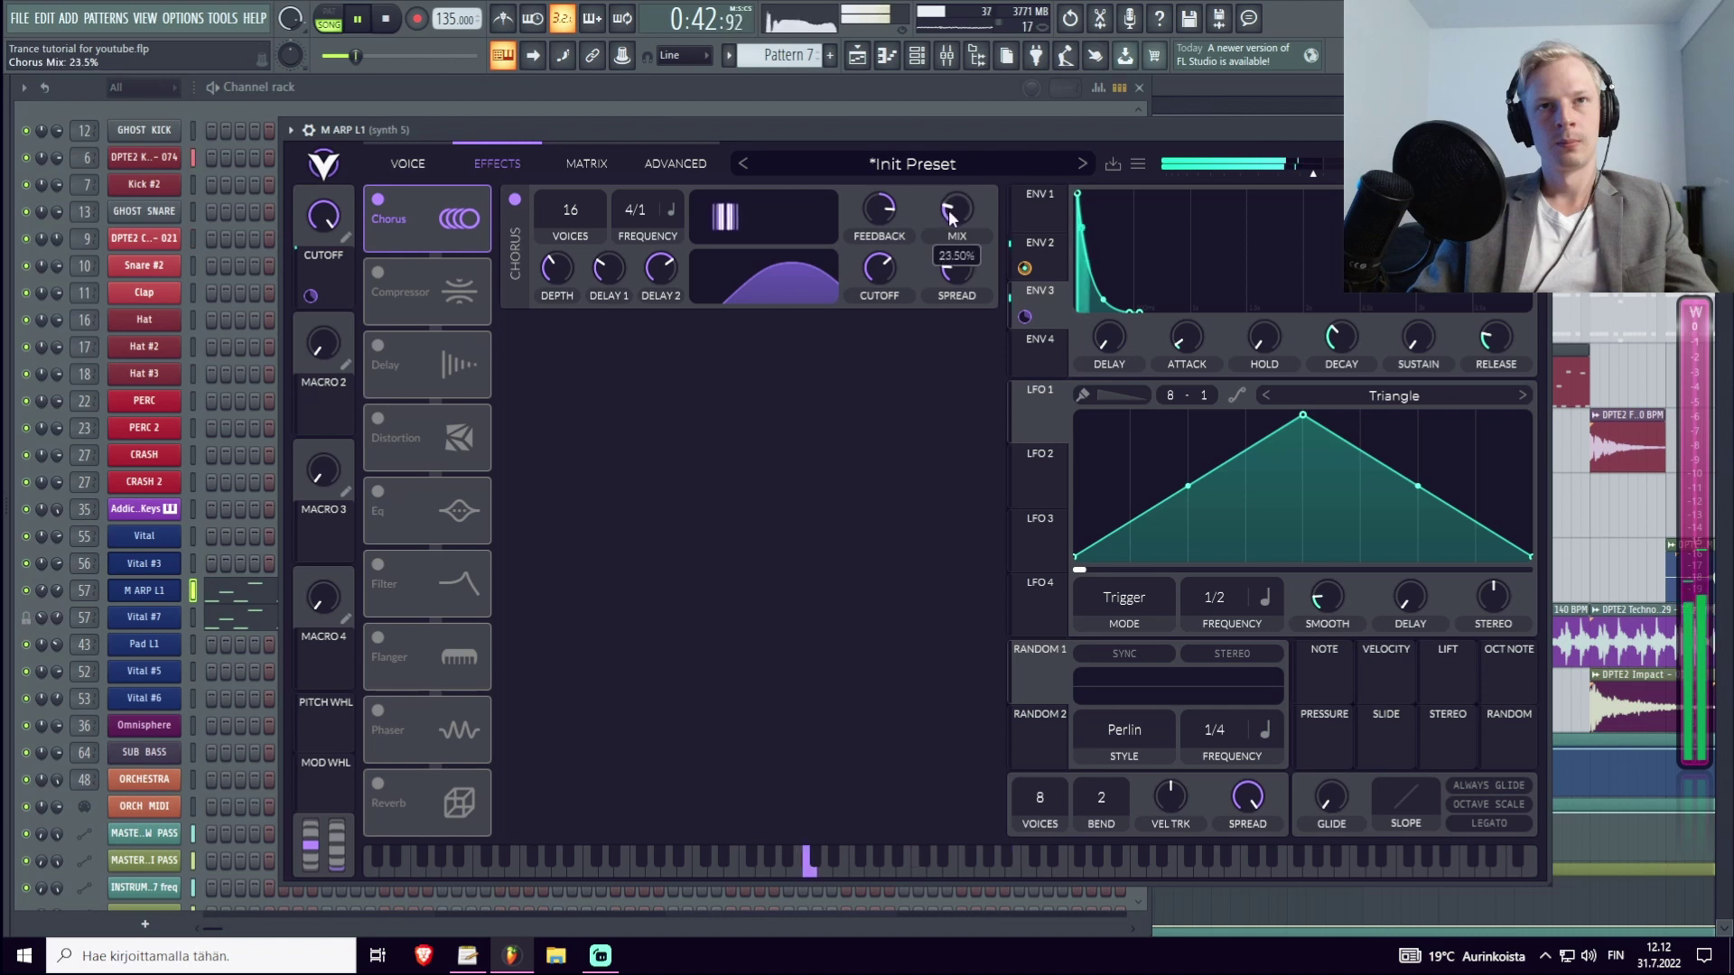
left_click(514, 197)
left_click(513, 197)
scroll(955, 211, "down", 2)
left_click(514, 200)
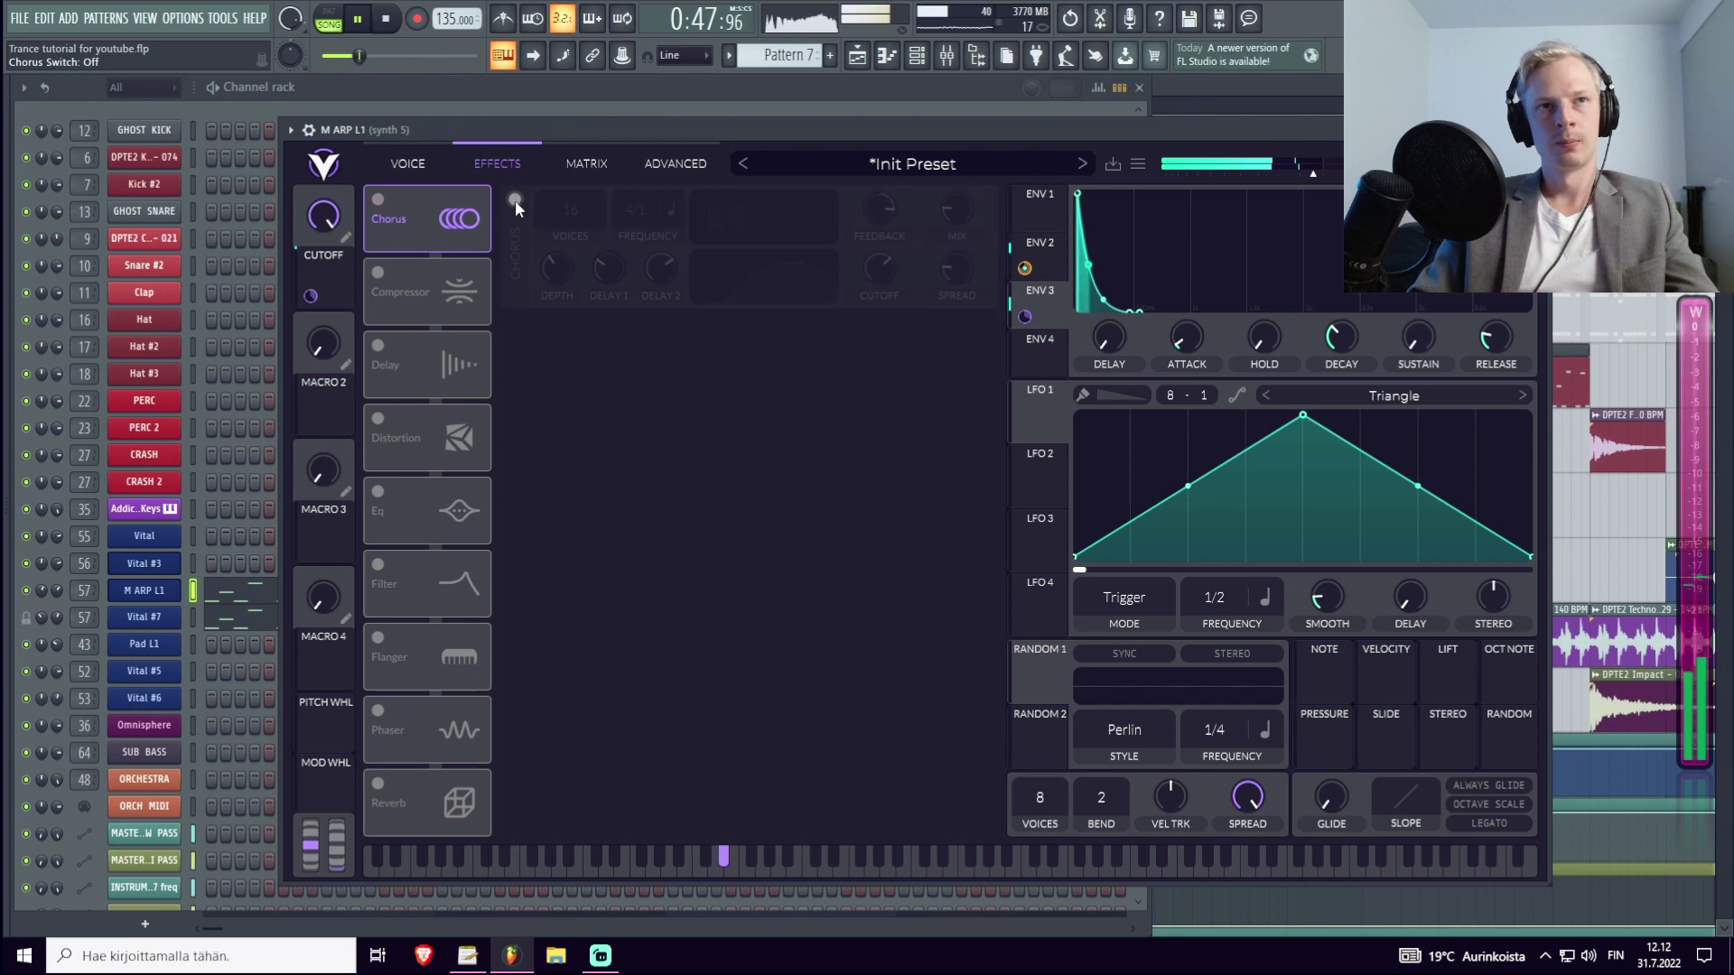
left_click(515, 201)
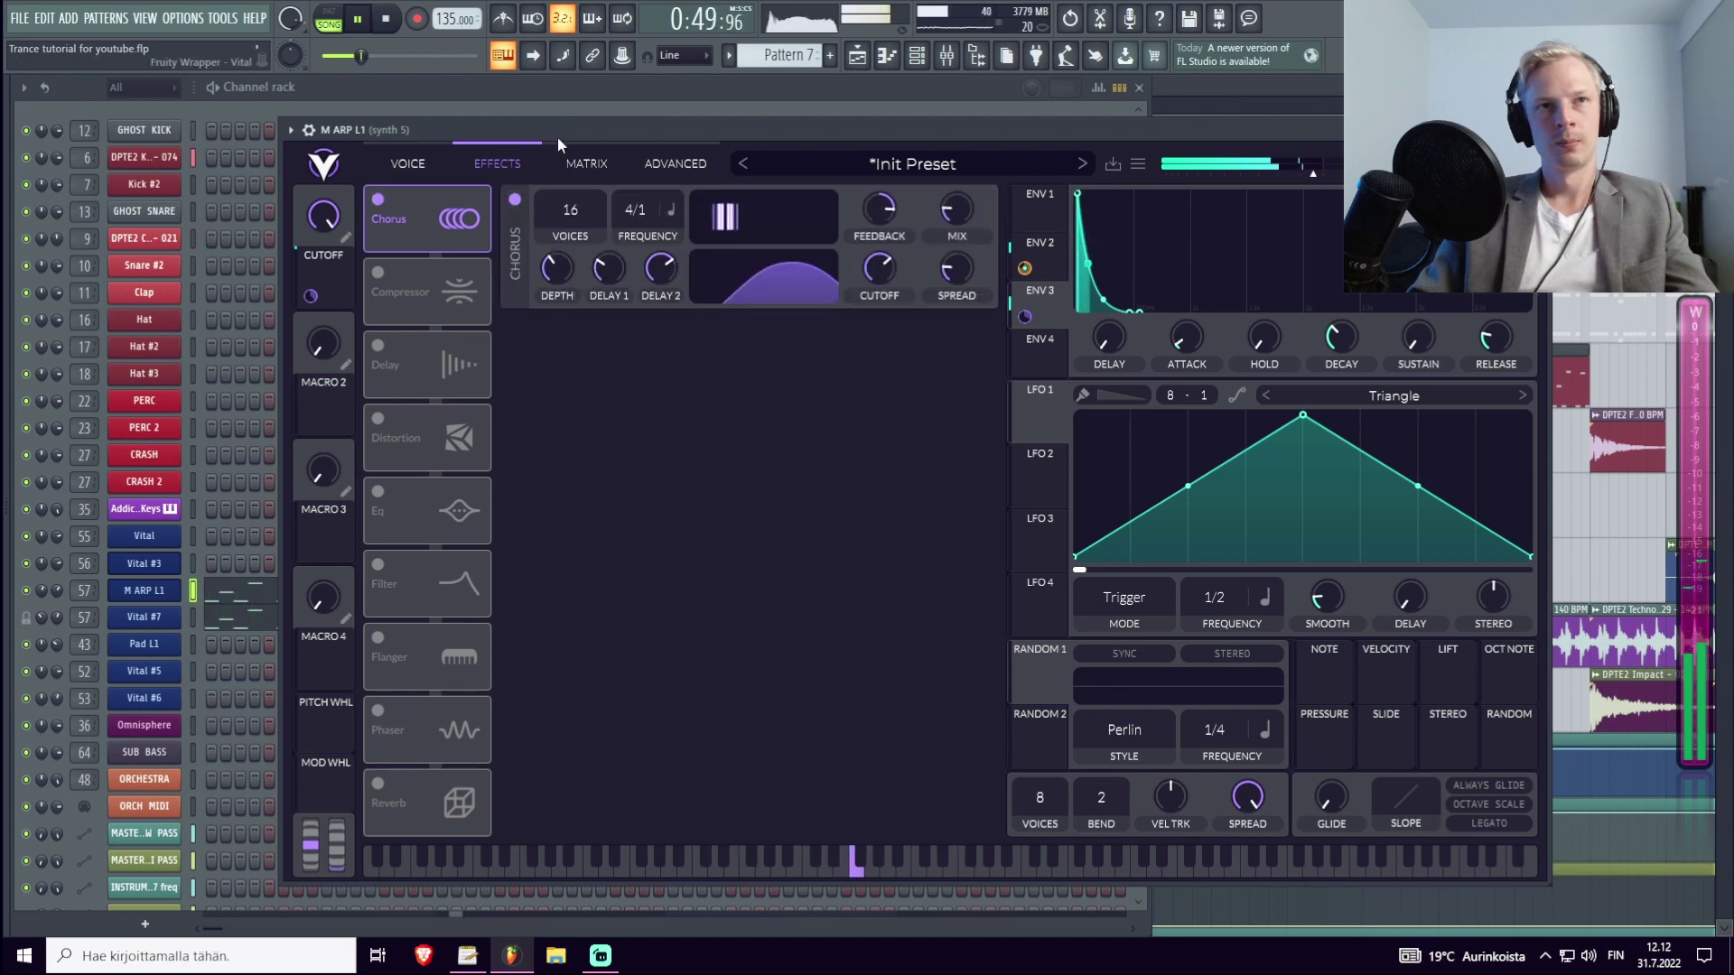
key("space")
key("space")
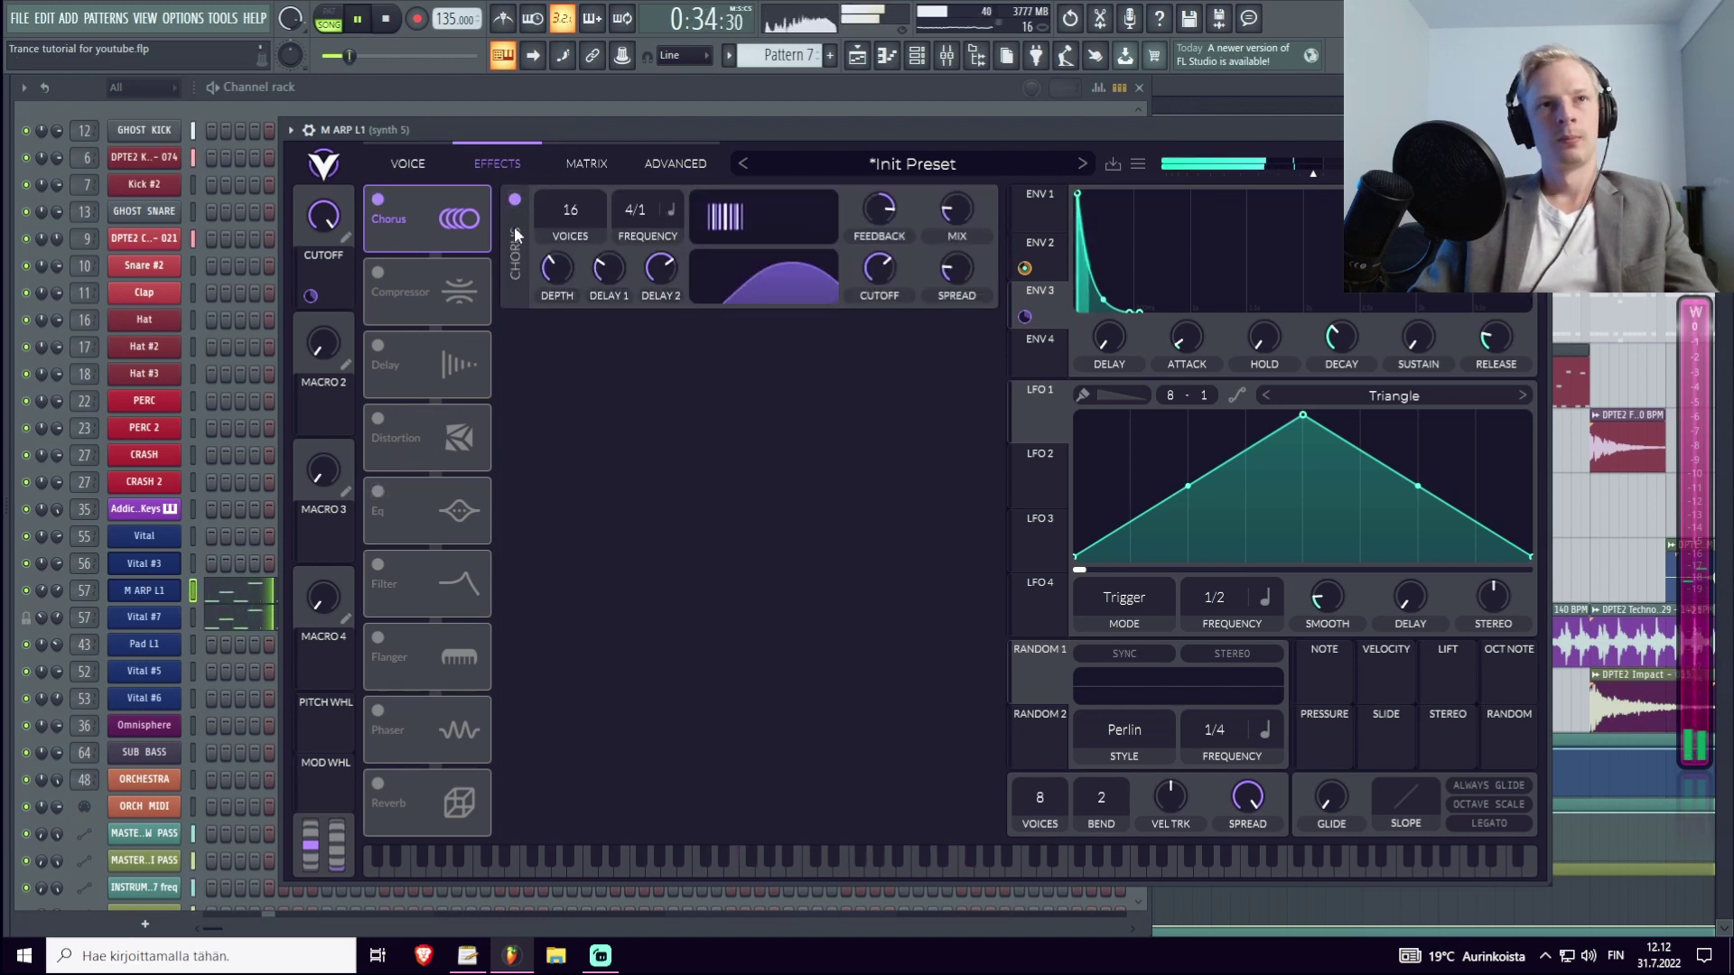
left_click(515, 199)
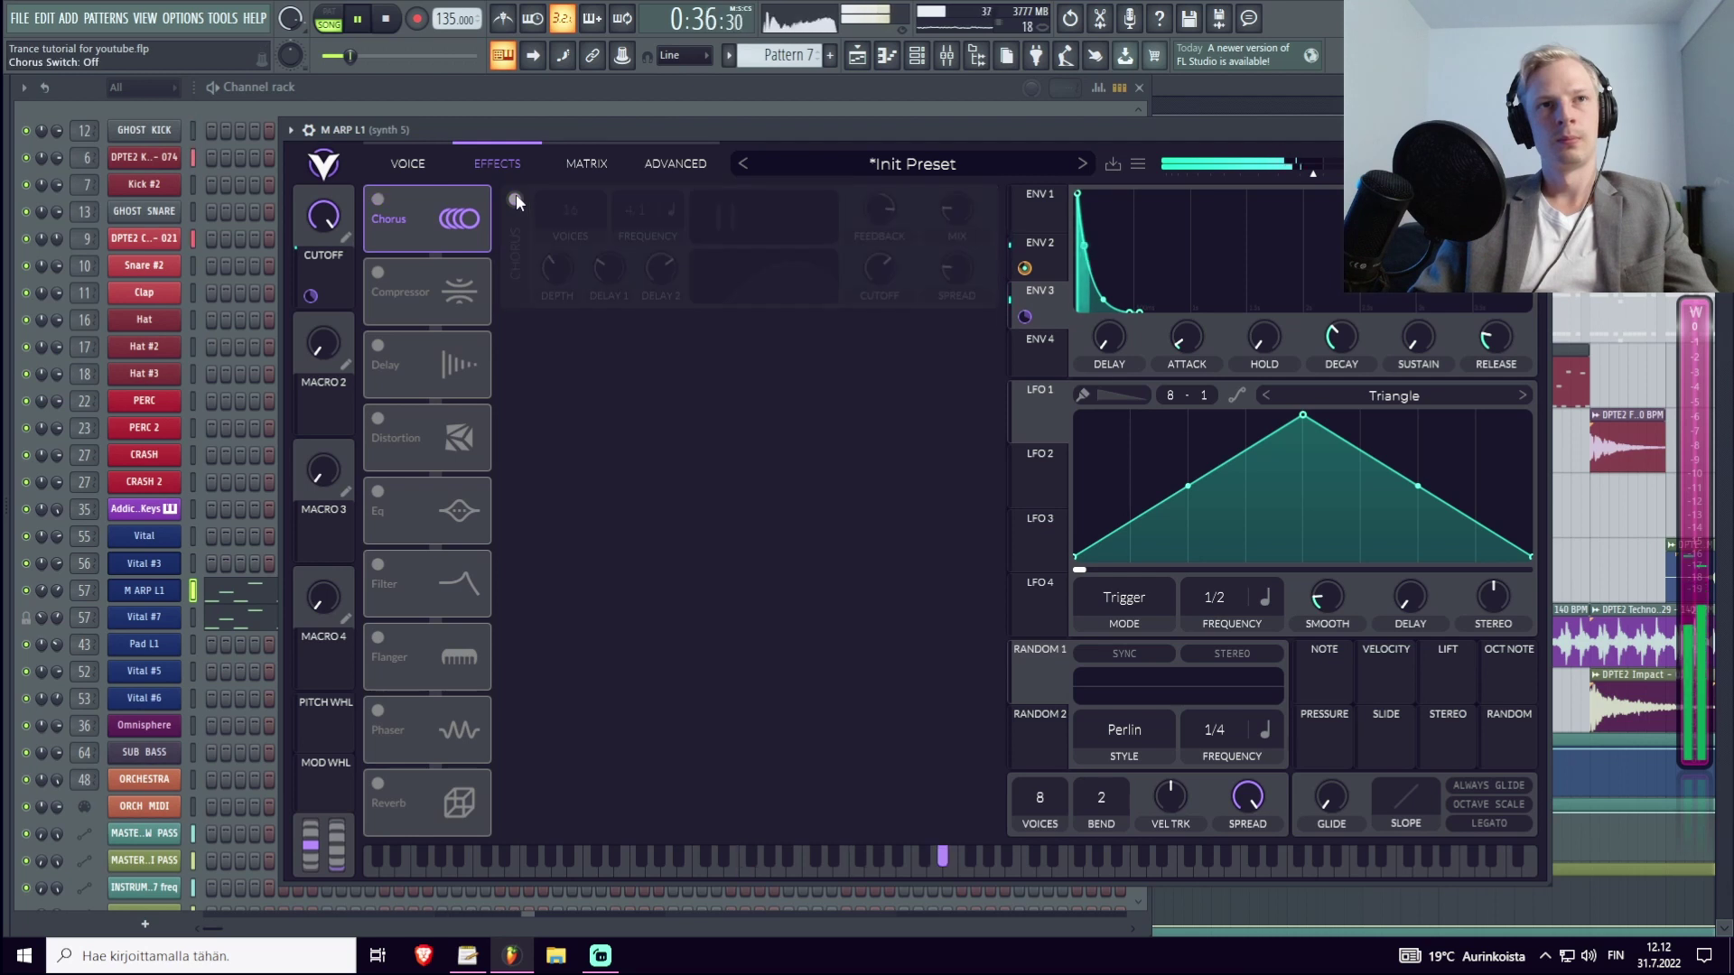
left_click(516, 195)
key("space")
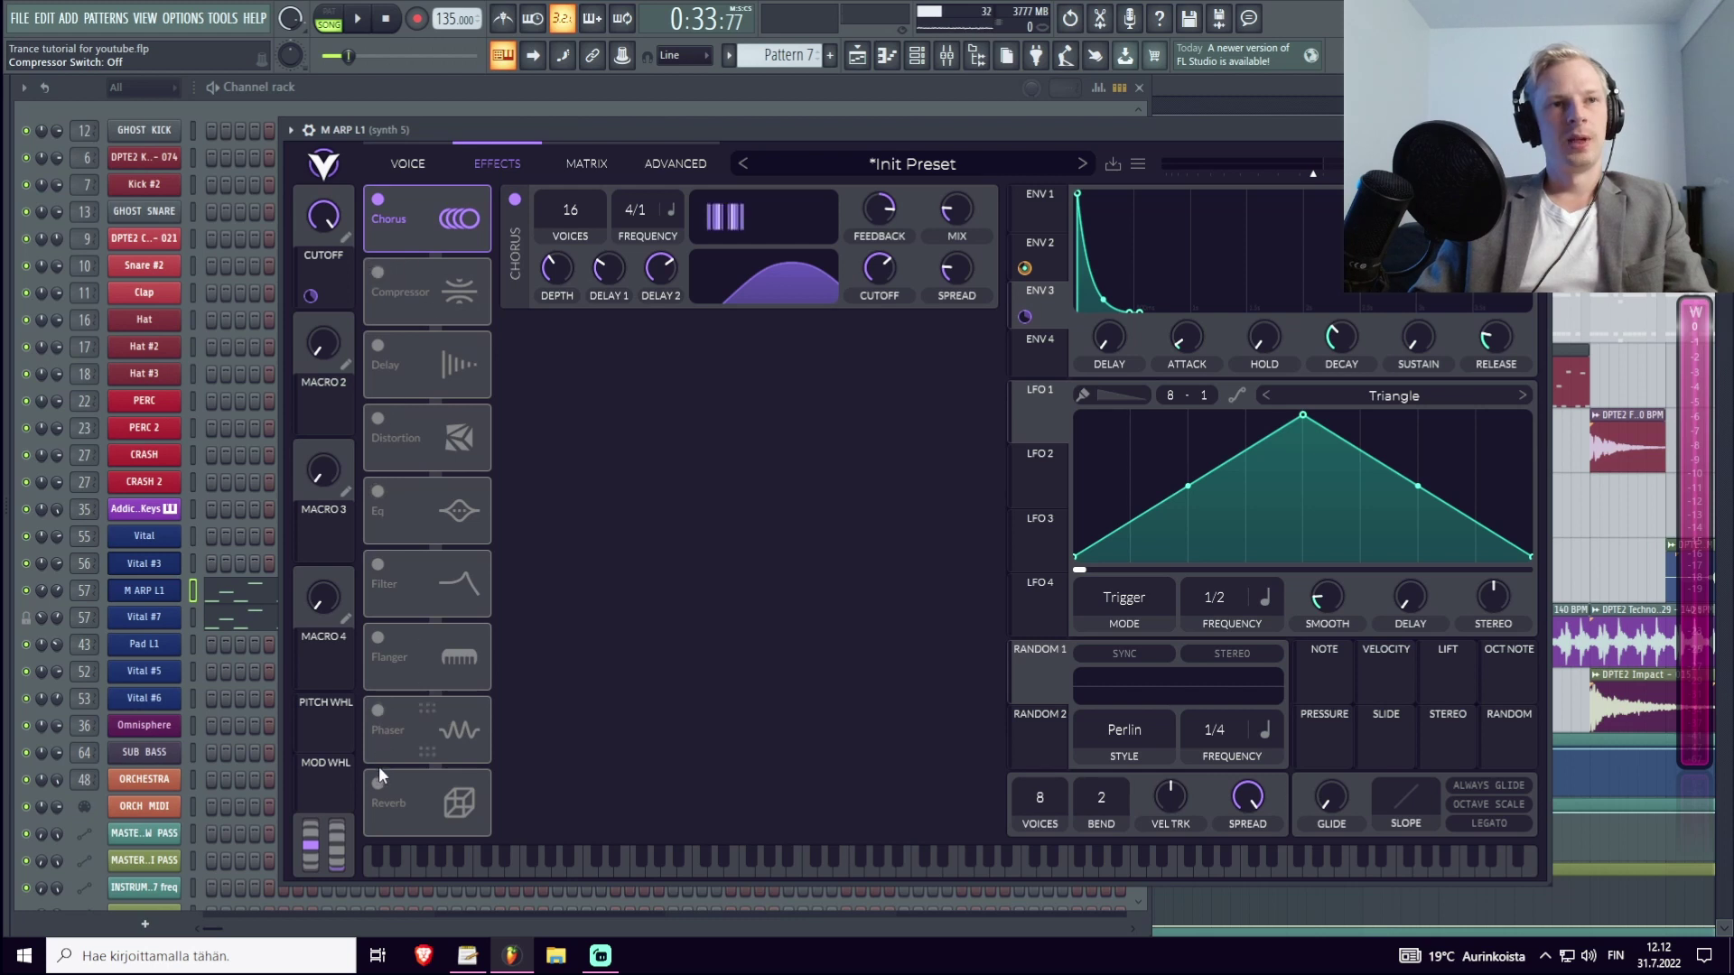
Enable the Distortion effect with Soft Clip and raise its drive to 5.1 dB during playback.
left_click(375, 413)
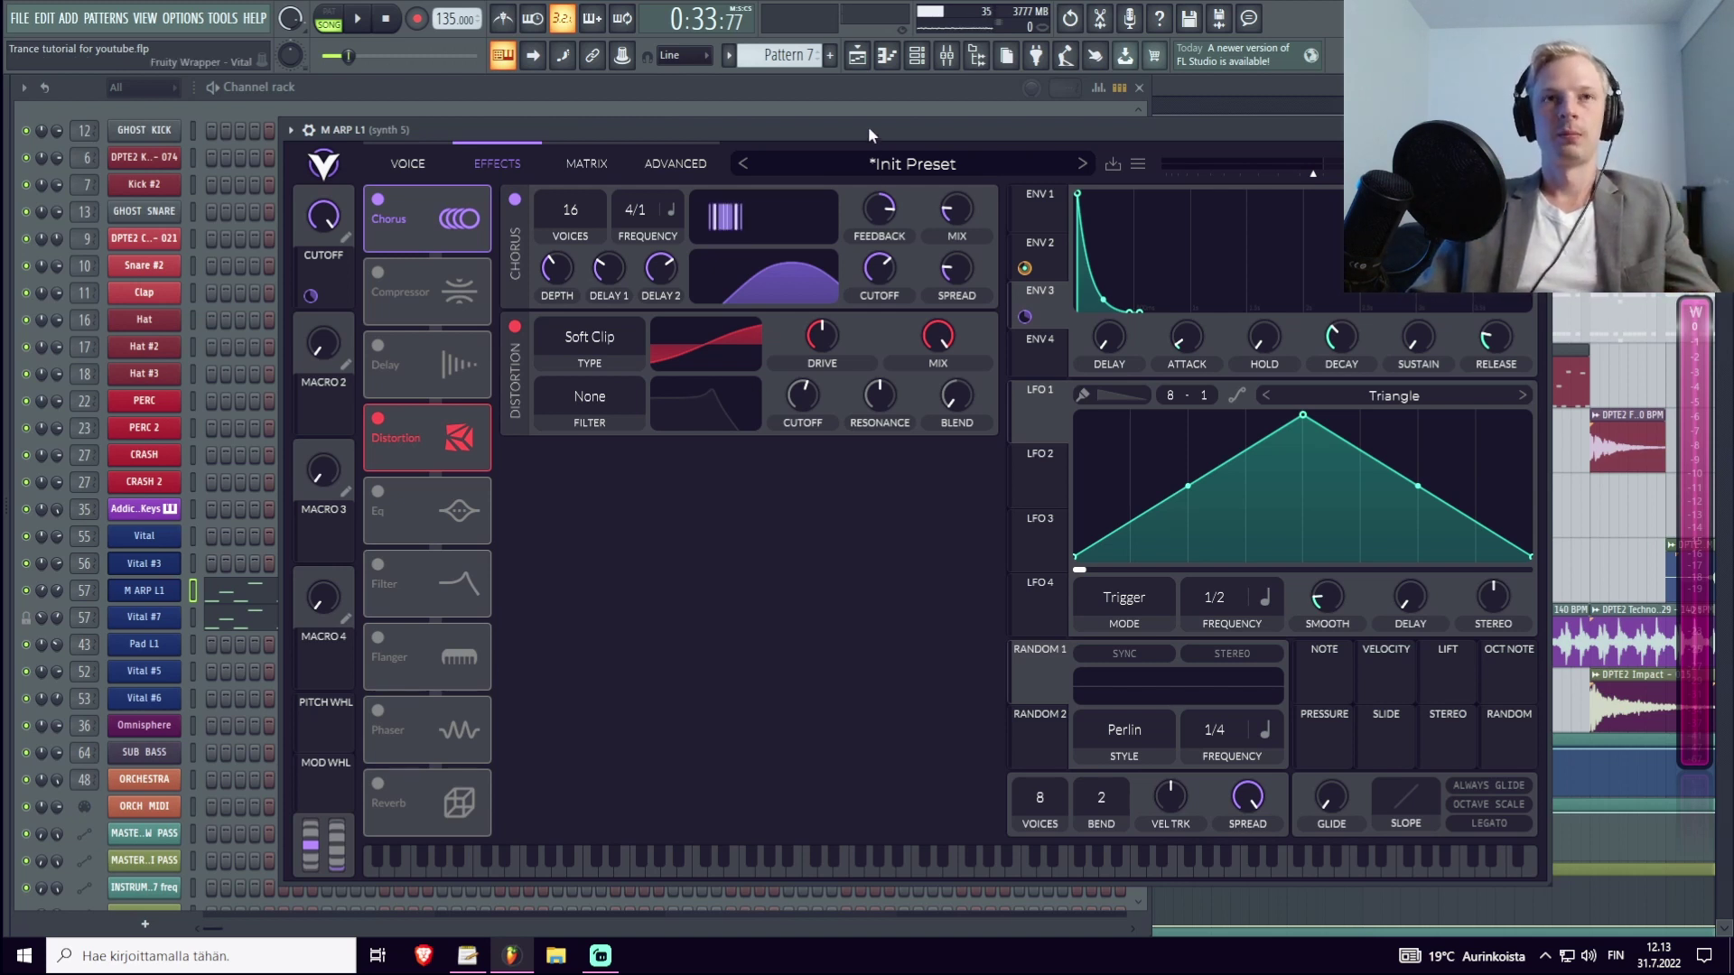
key("space")
left_click_drag(833, 337, 833, 323)
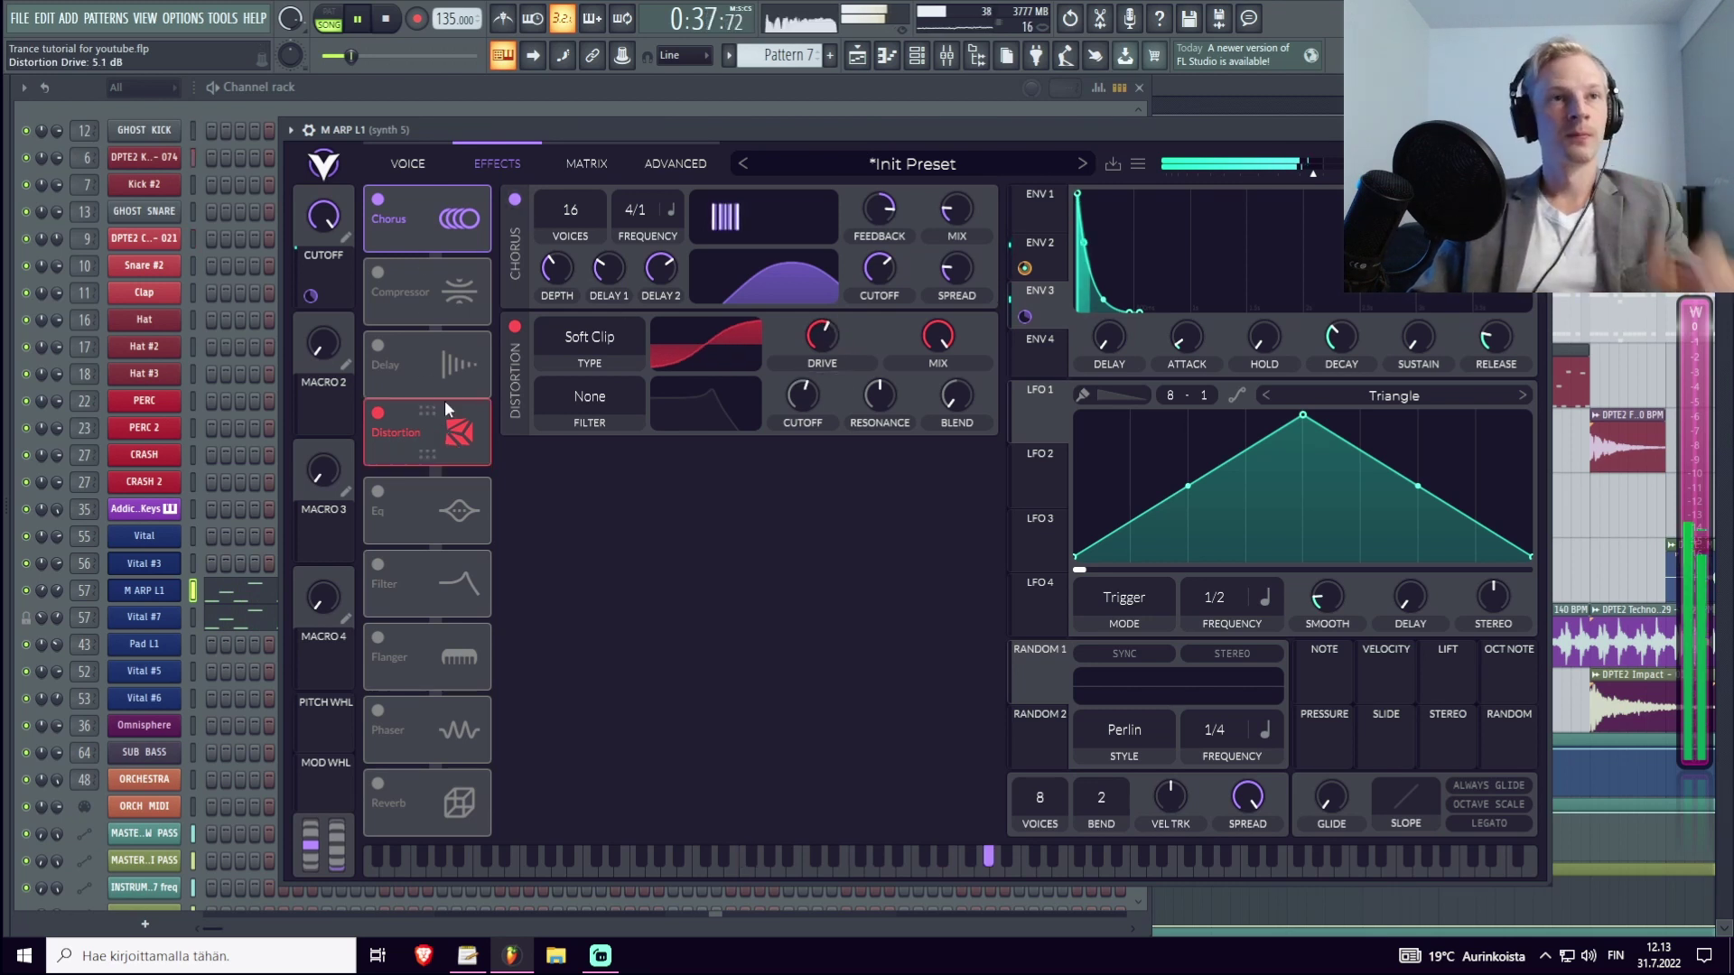
Move Distortion ahead of Chorus in the effects order and compare the sound with distortion off and on.
left_click_drag(442, 432, 448, 220)
left_click(514, 200)
left_click(514, 199)
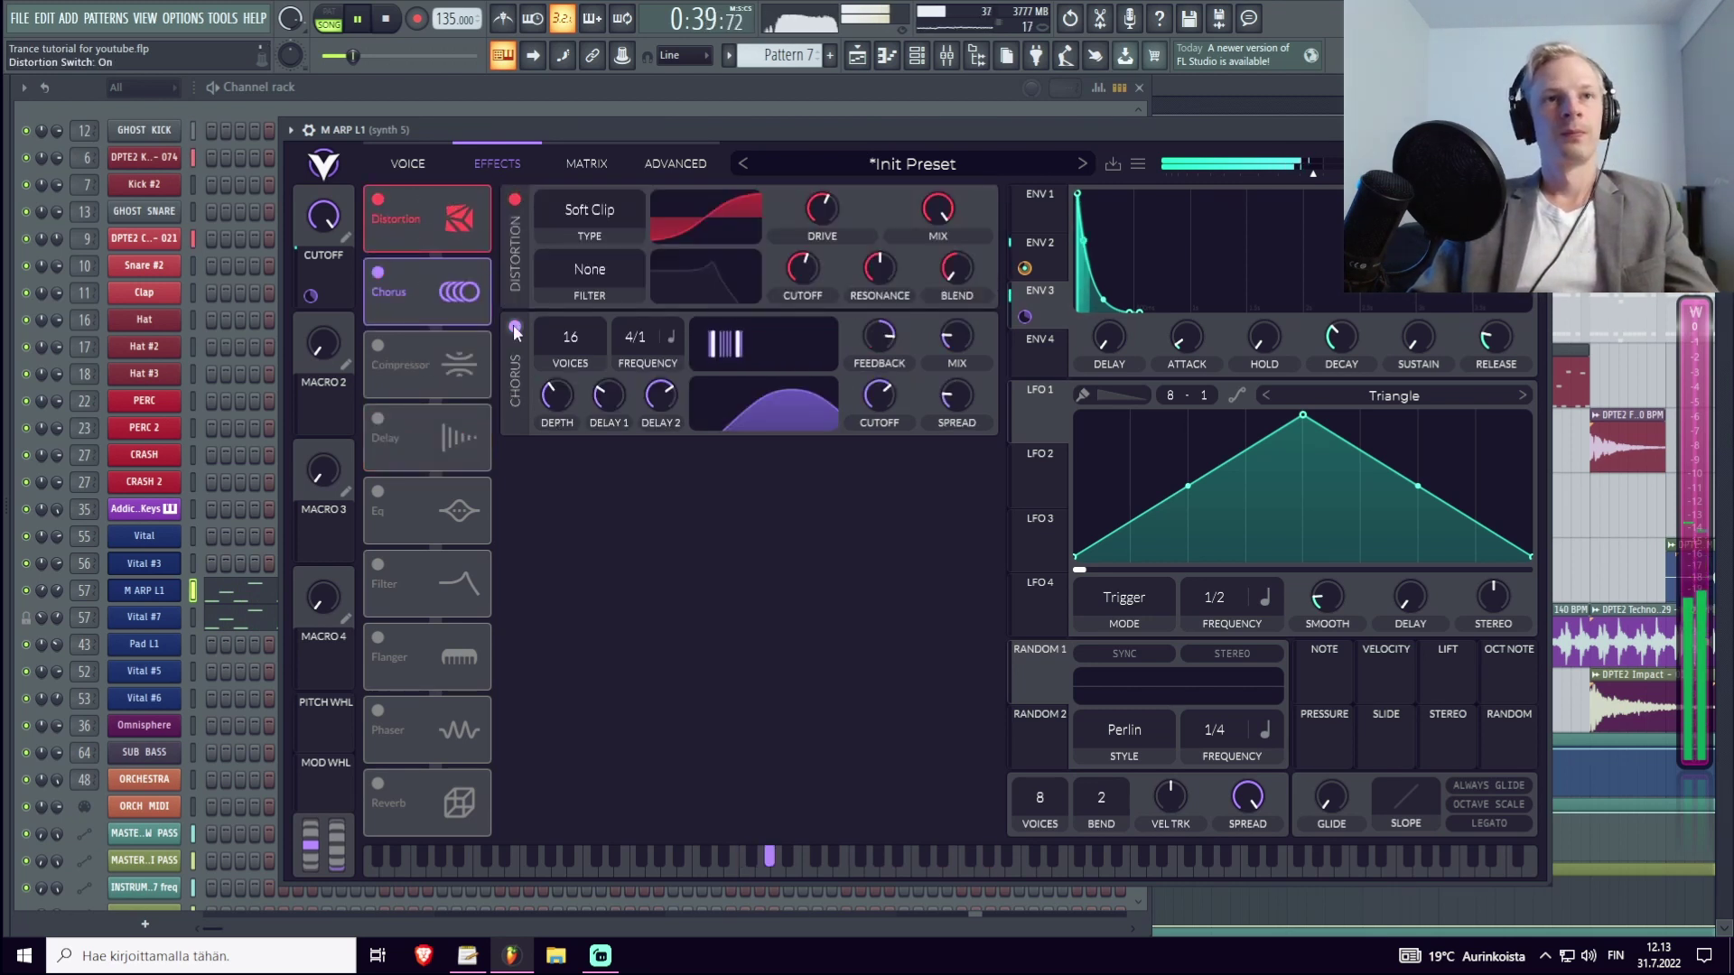
Bypass the chorus, adjust the distortion drive and set the distortion mix to 0.45.
left_click(513, 326)
left_click_drag(821, 209, 826, 267)
left_click_drag(930, 211, 918, 290)
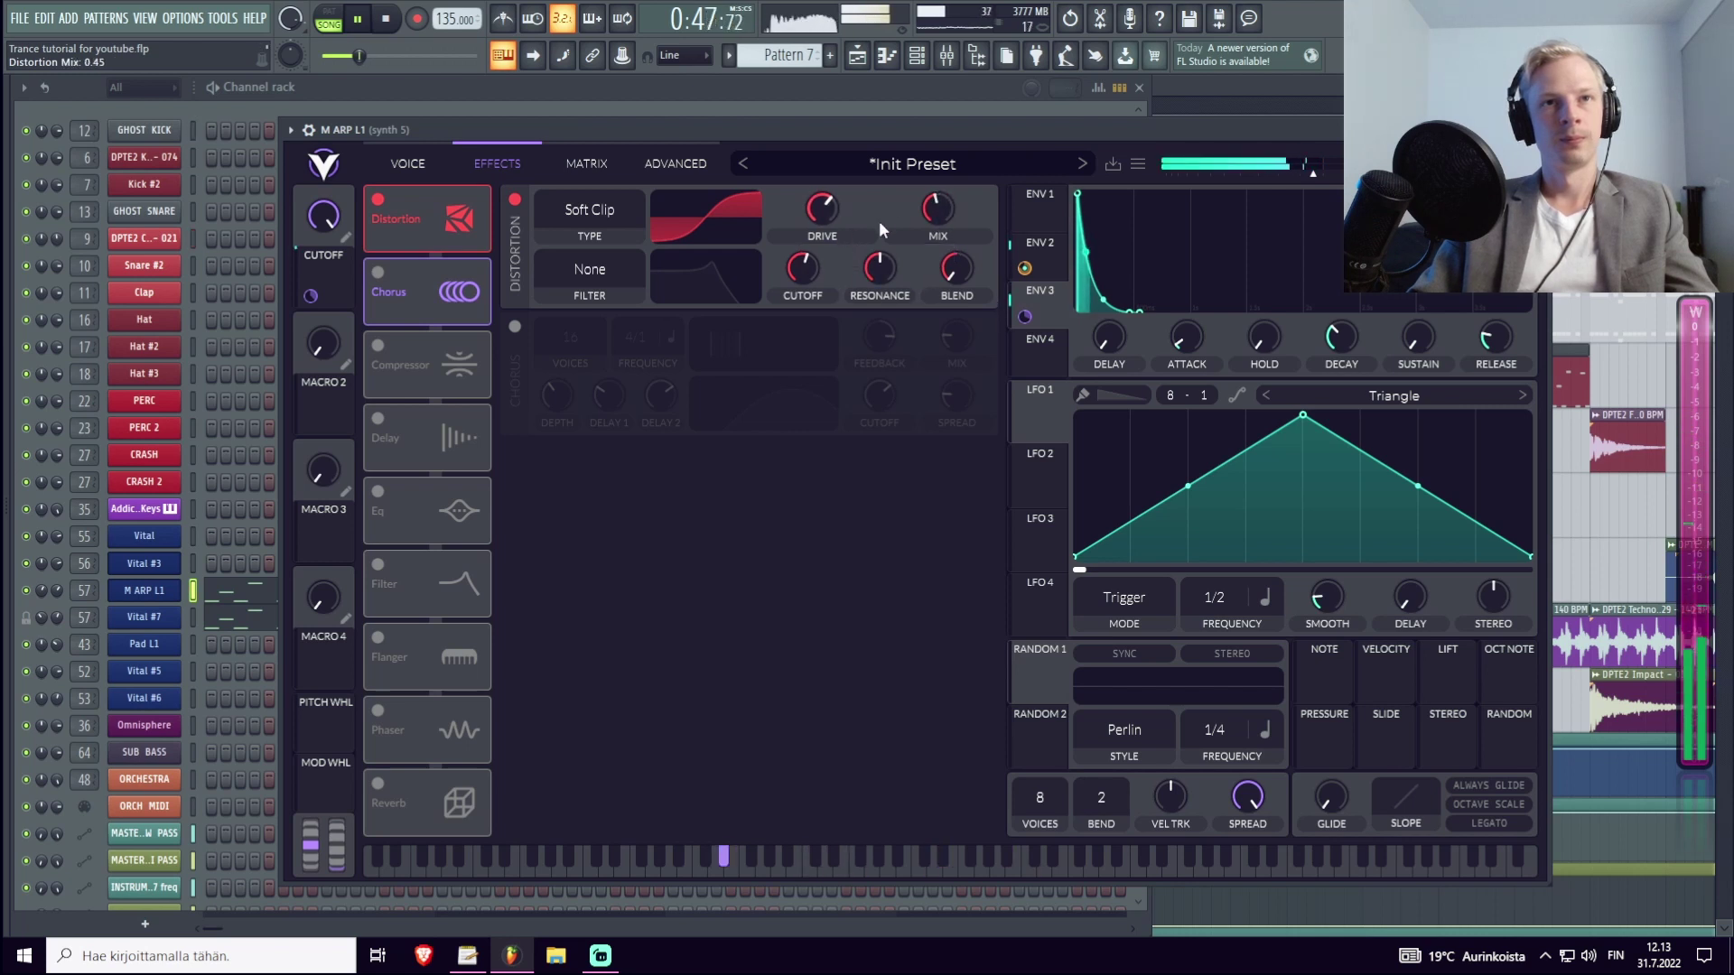
Compare the arpeggio with the distortion and the chorus each toggled, leaving only distortion enabled.
left_click(513, 203)
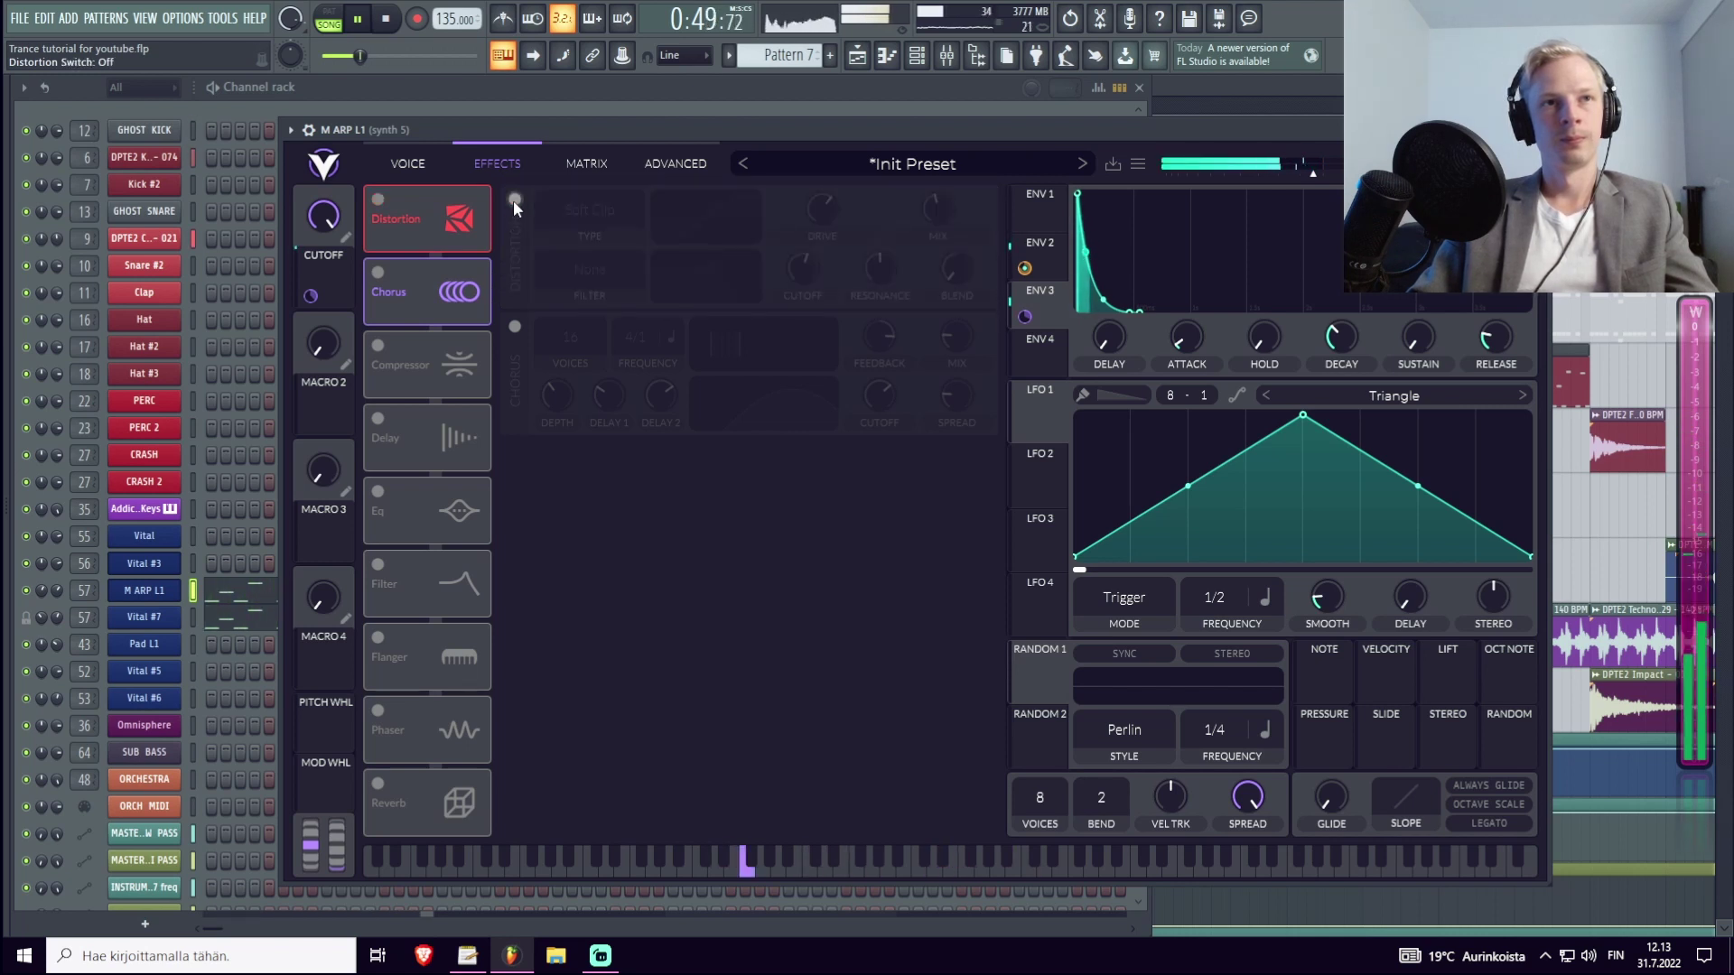
left_click(513, 200)
left_click(376, 271)
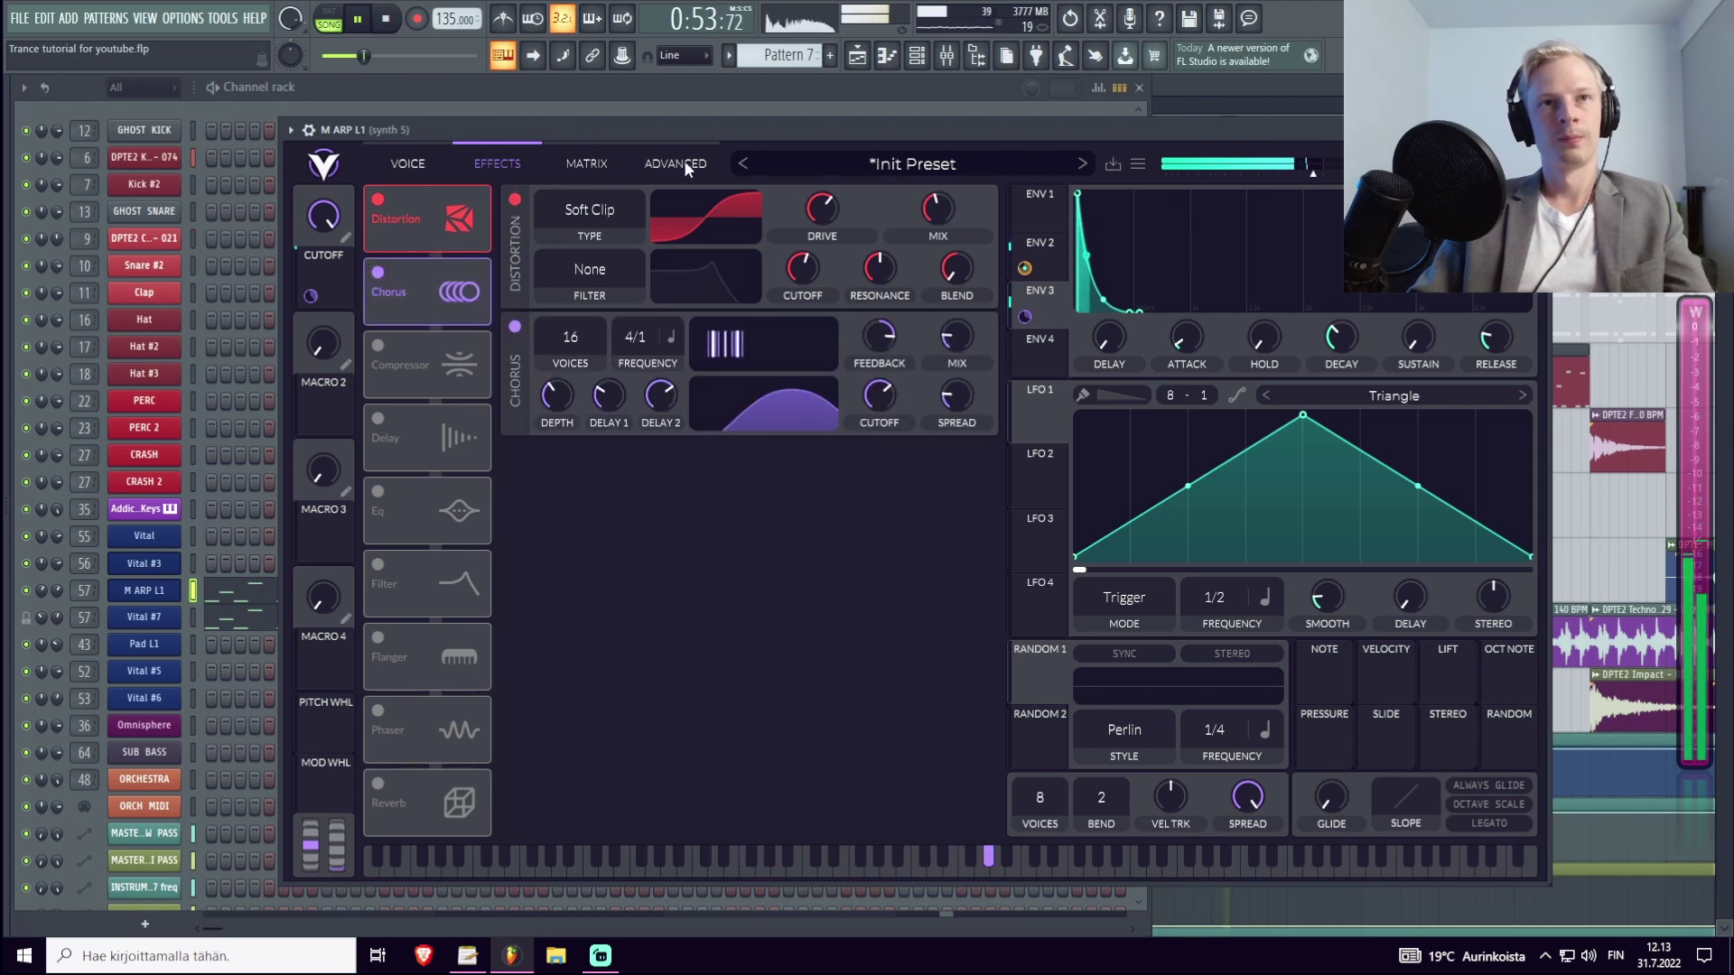
left_click(377, 270)
key("space")
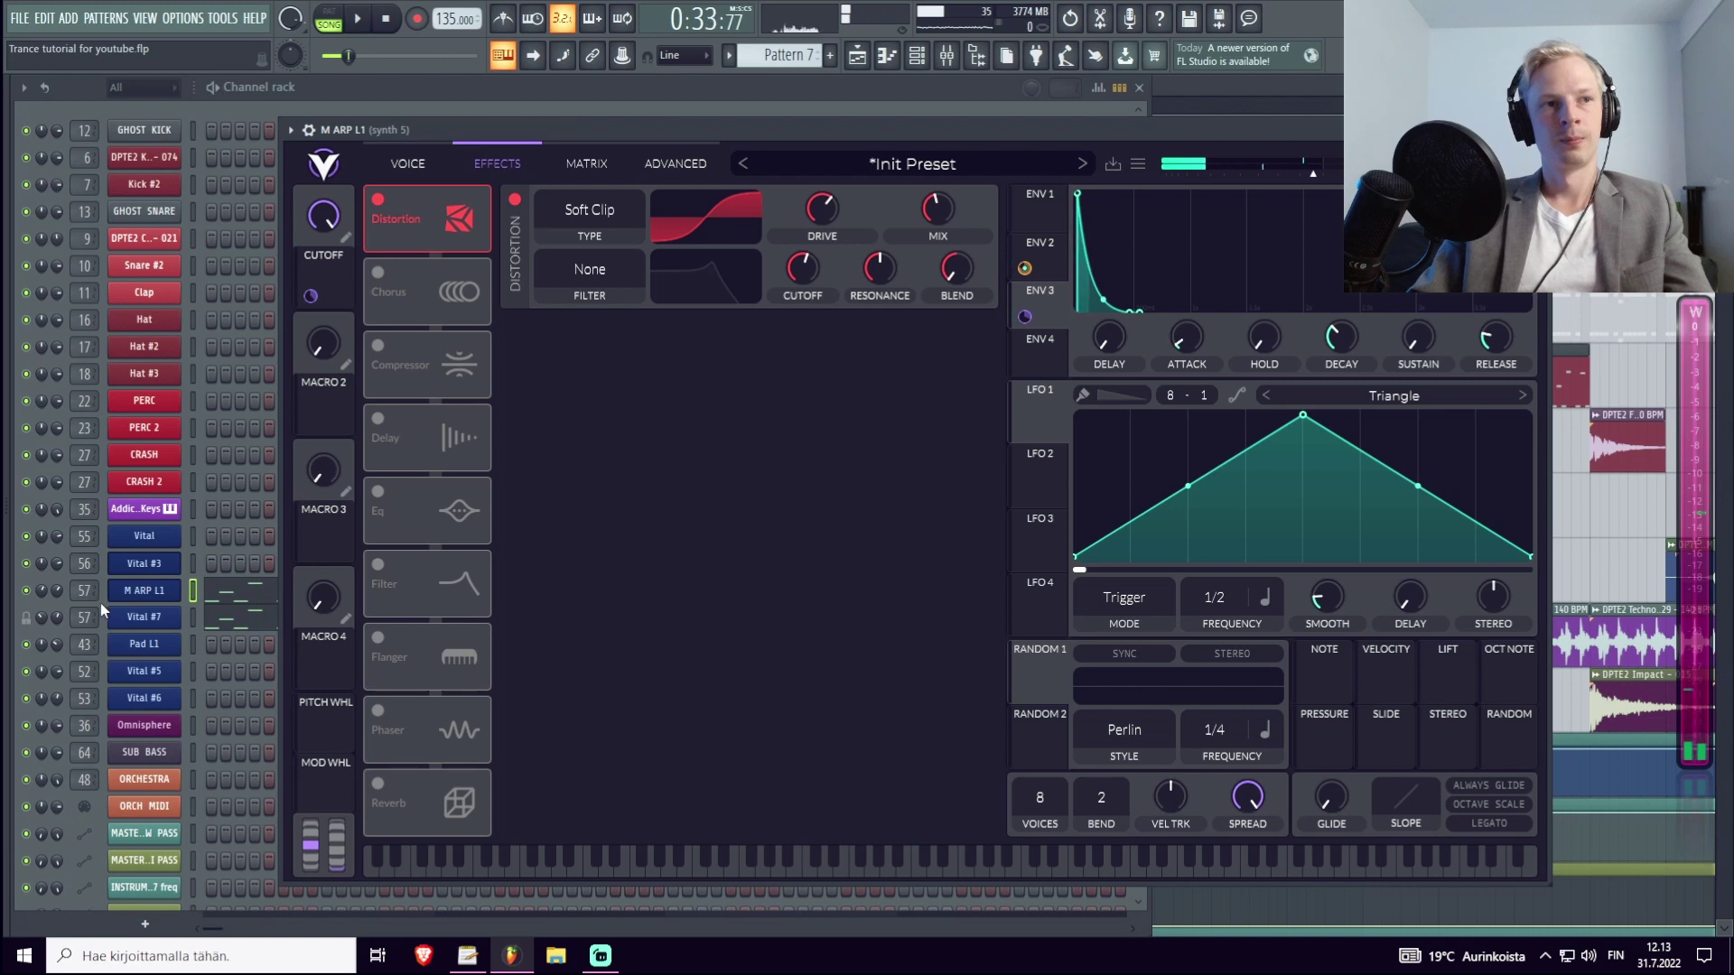
Inspect the effect chain on the synth 5 mixer insert, including Pro-Q 3, and return to the synth.
key("space")
key("F9")
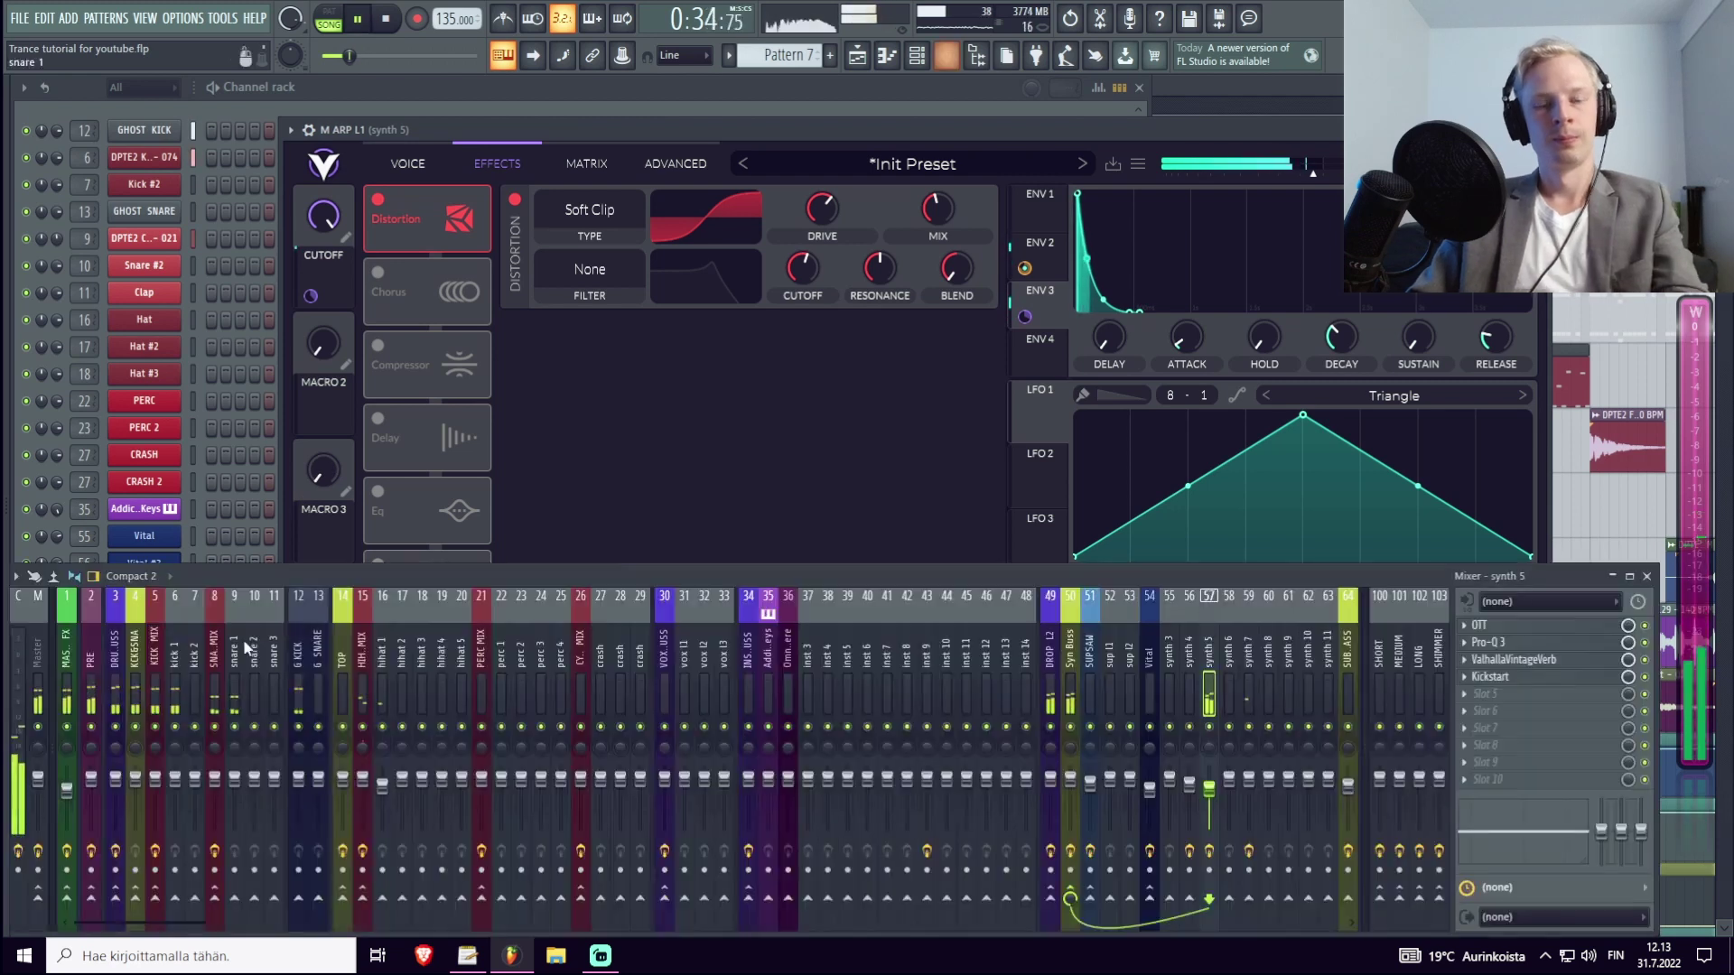
key("space")
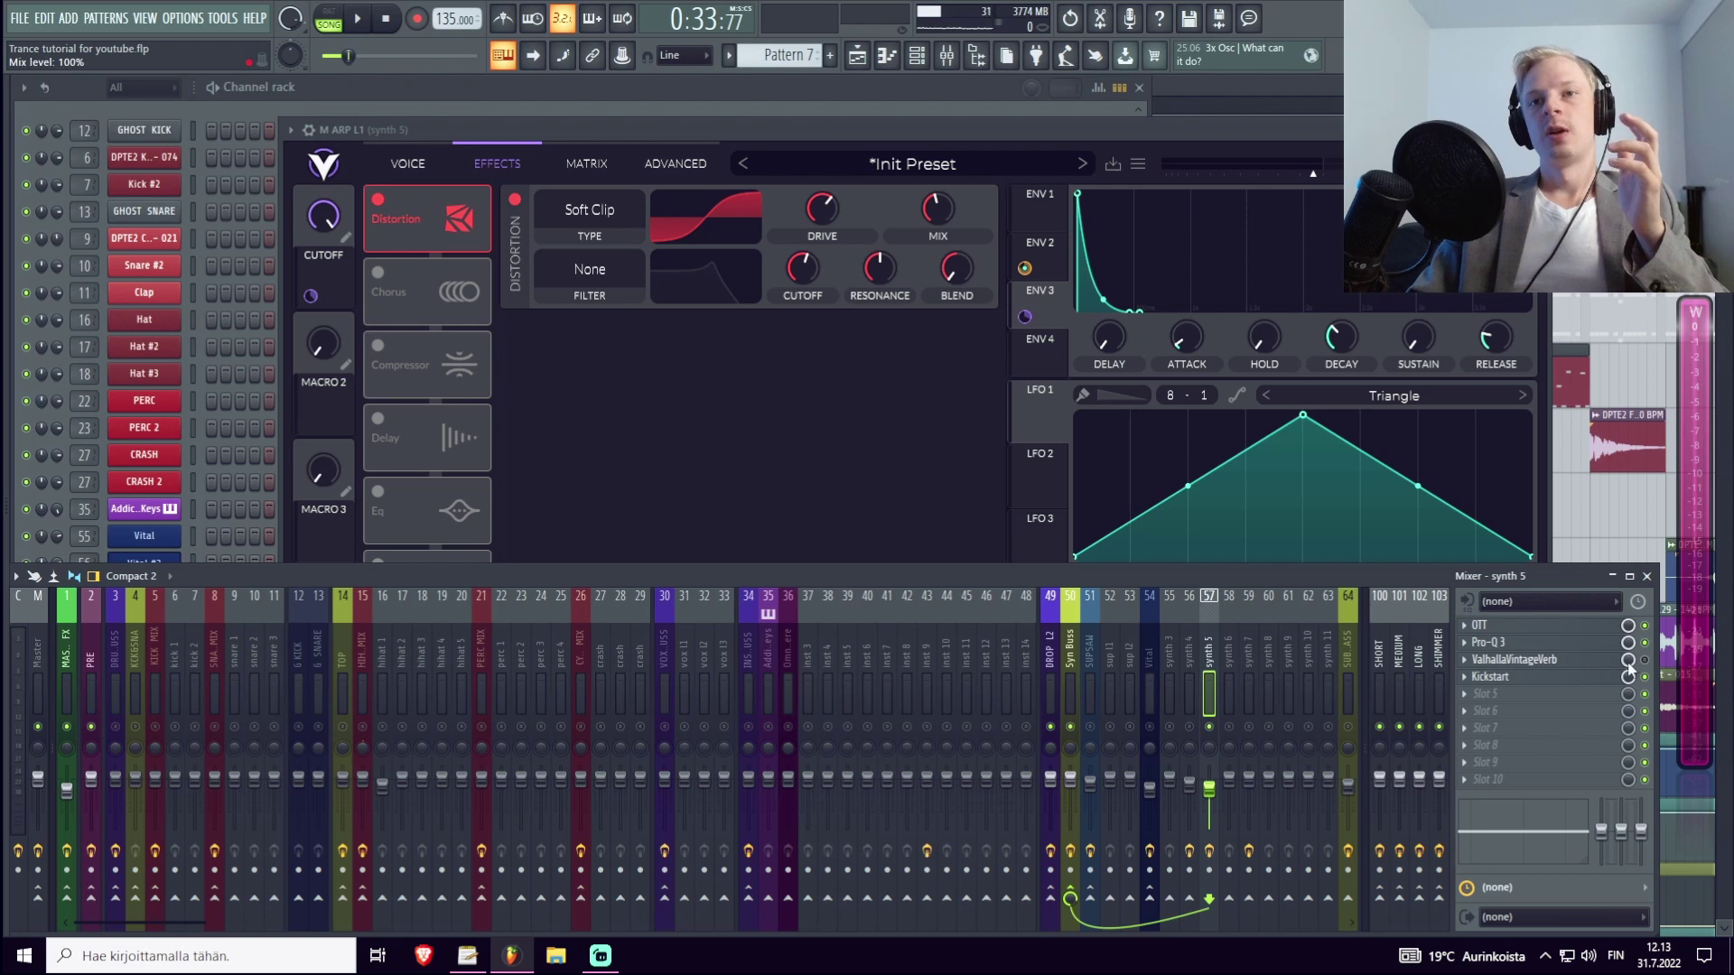
left_click(1580, 644)
left_click(1593, 644)
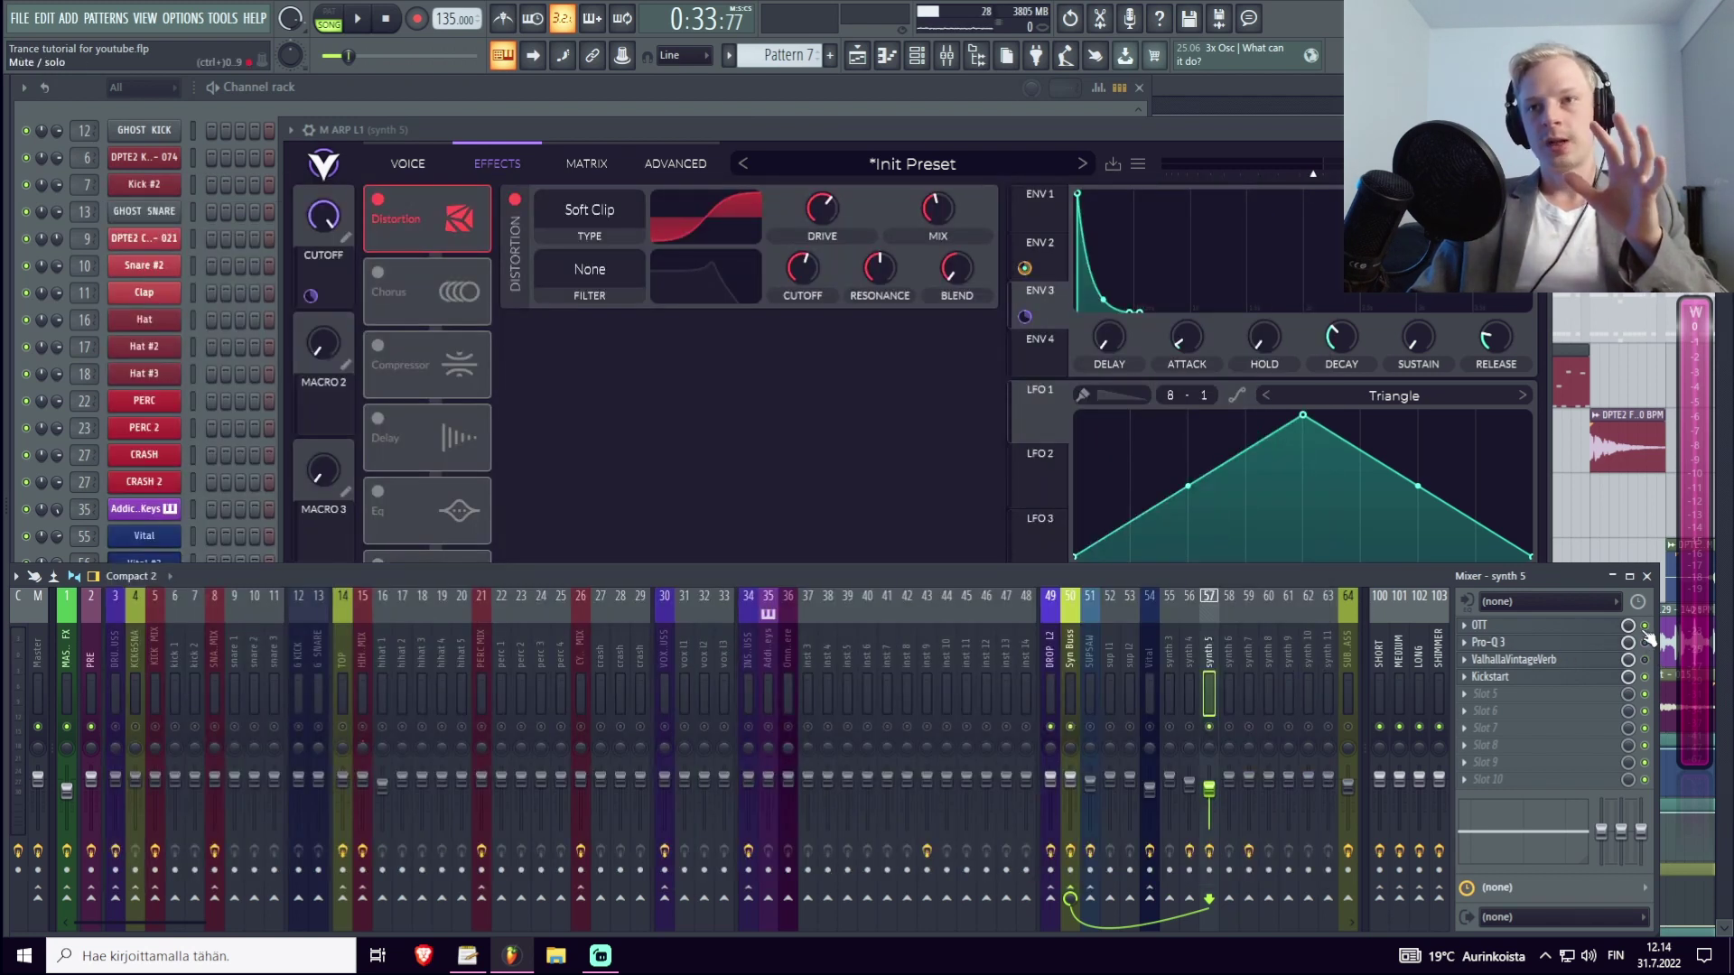
left_click(941, 127)
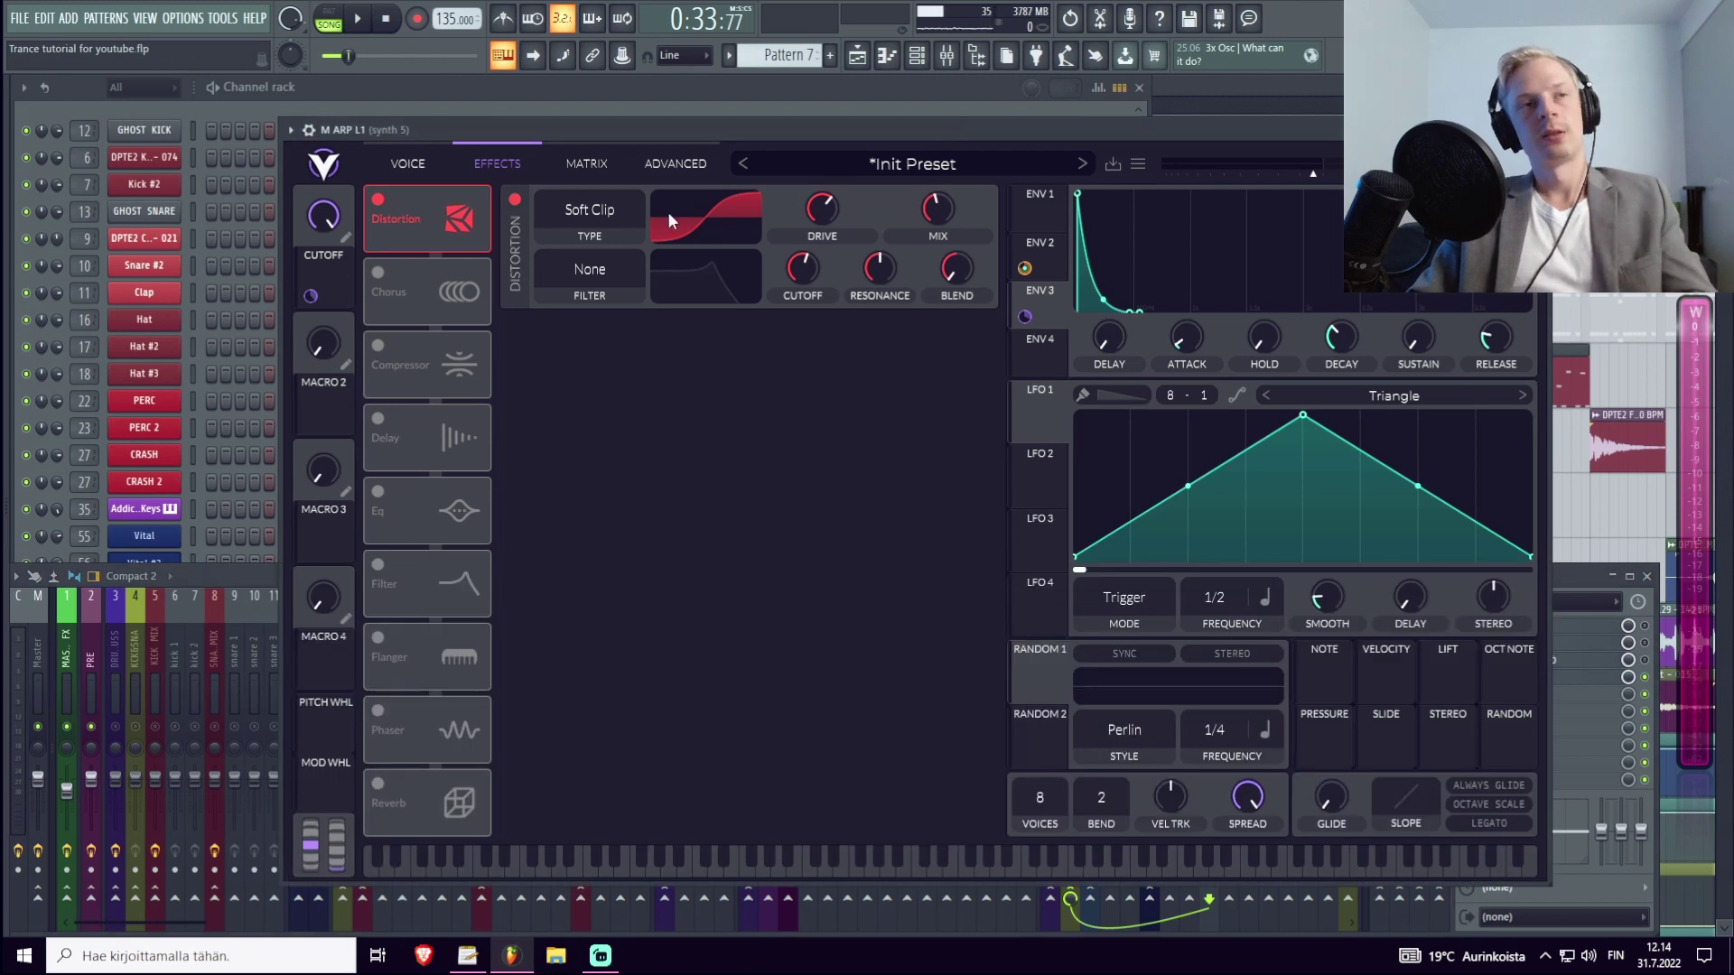
During playback, fine-tune the distortion drive, set its mix to 0.405 and compare the result against the bypassed sound.
key("space")
key("space")
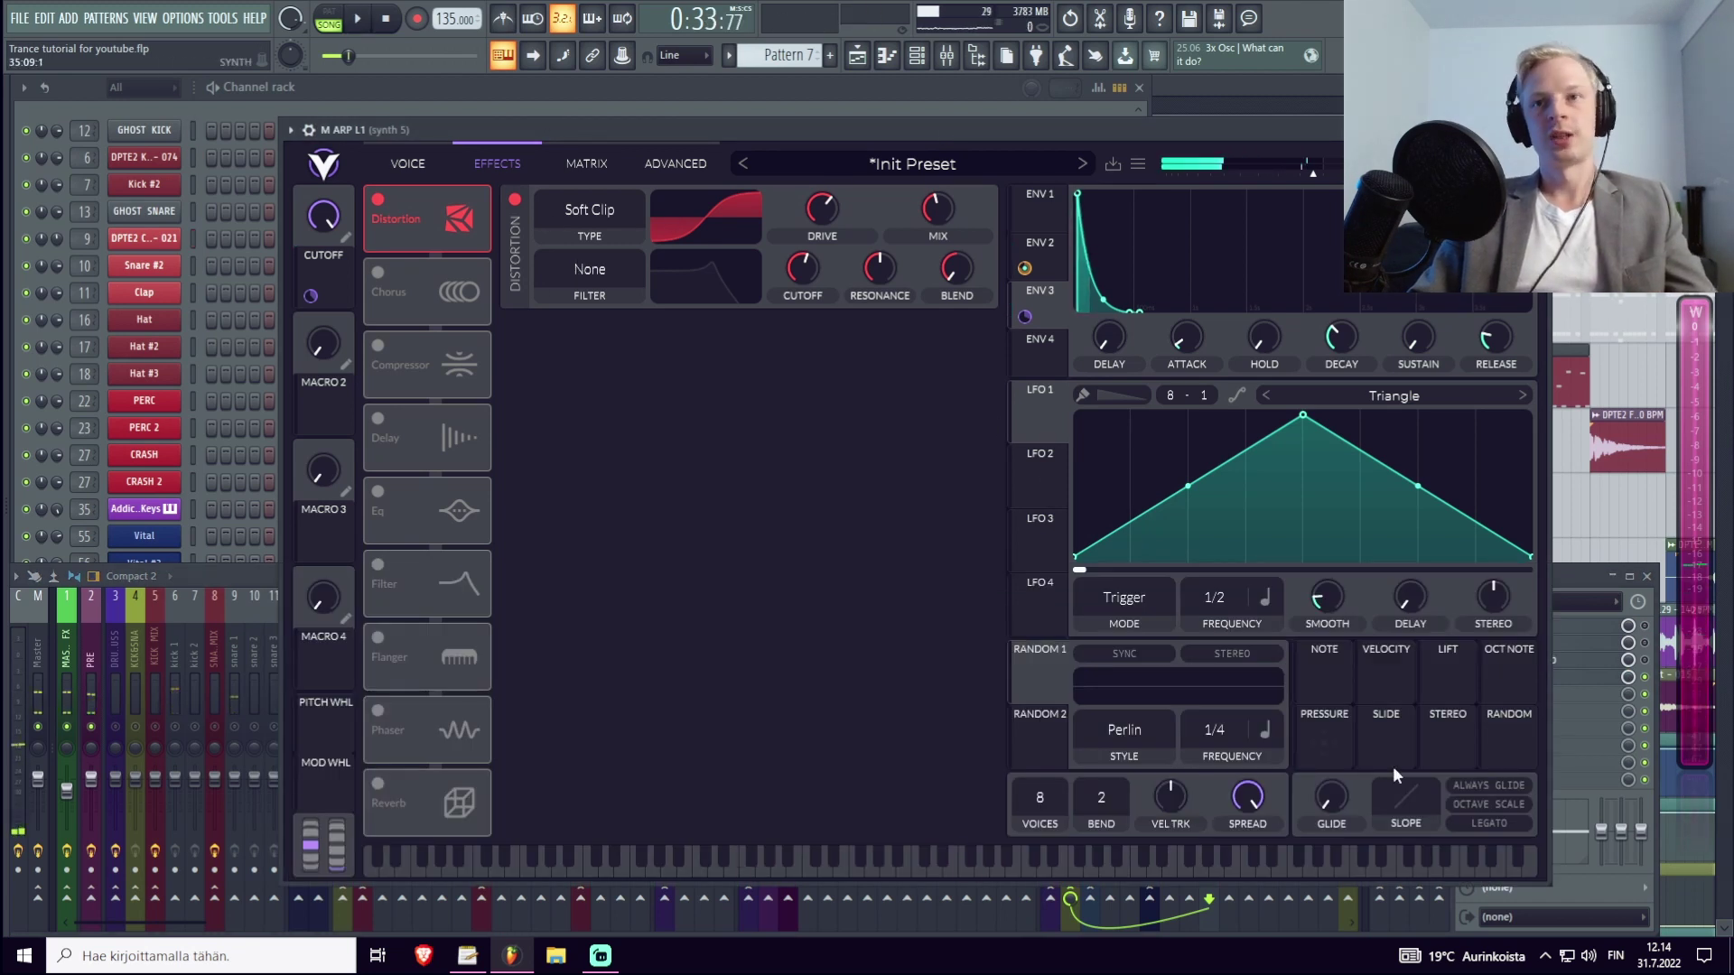
left_click_drag(712, 131, 689, 131)
key("space")
left_click_drag(912, 213, 912, 215)
mouse_move(800, 209)
left_mouse_down()
mouse_move(809, 186)
mouse_move(798, 276)
mouse_move(803, 229)
left_mouse_up()
left_click_drag(912, 210, 883, 294)
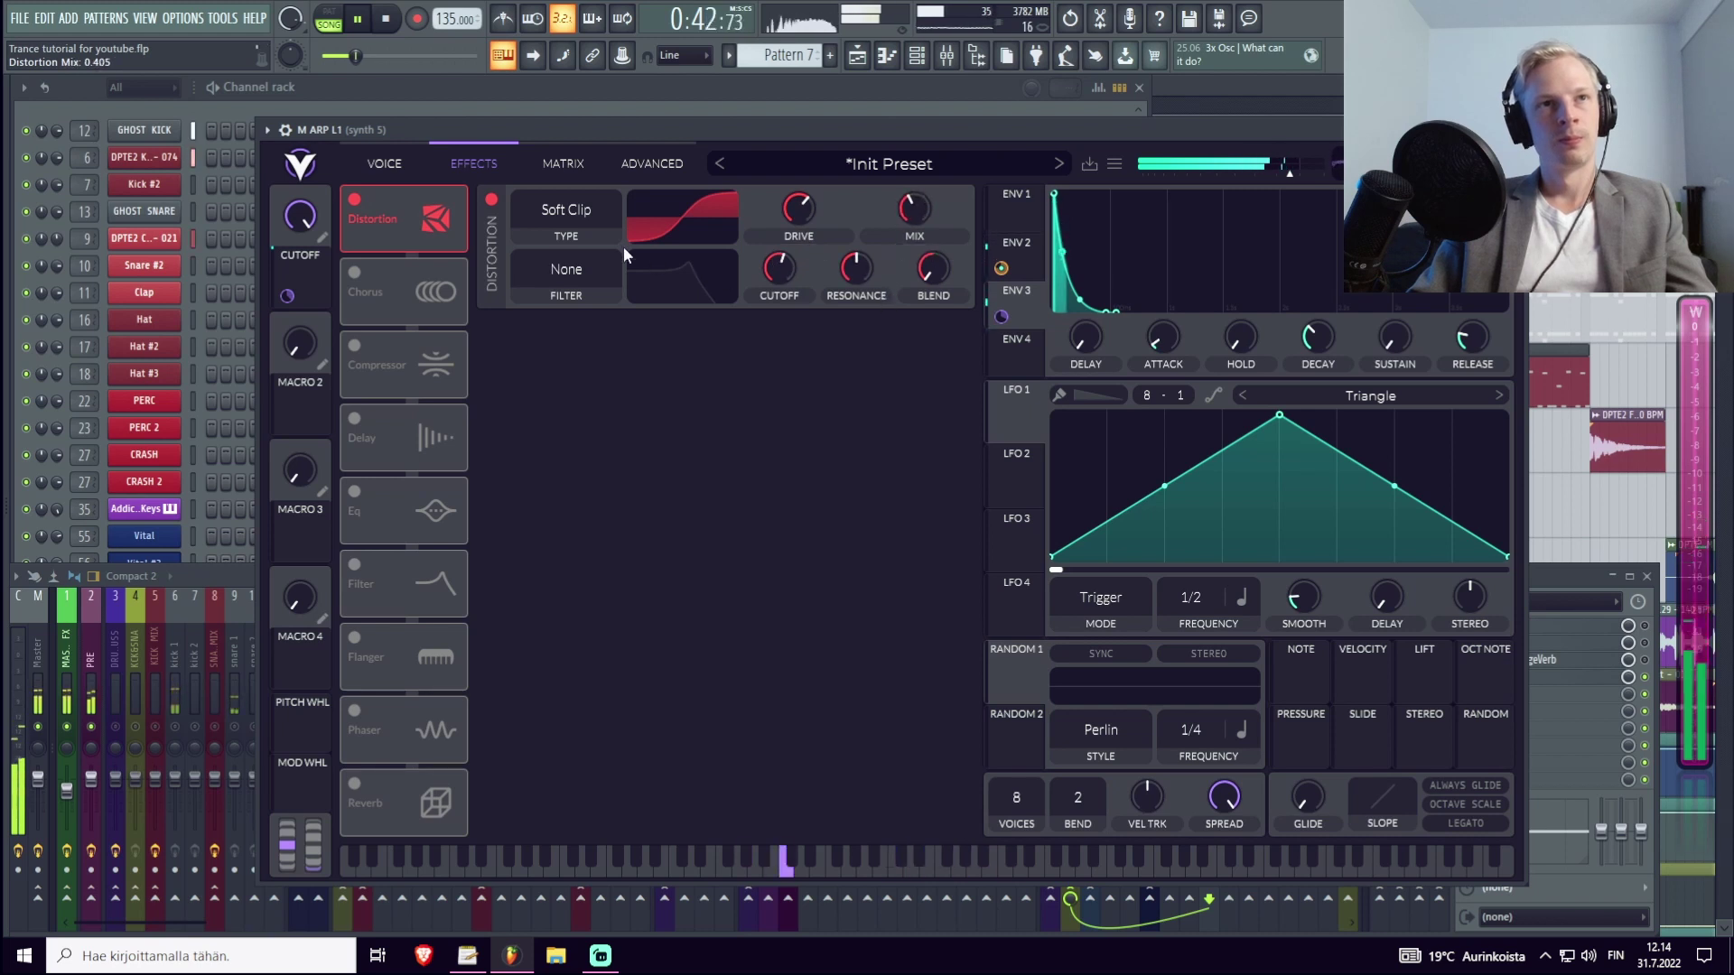
left_click(491, 198)
left_click(487, 199)
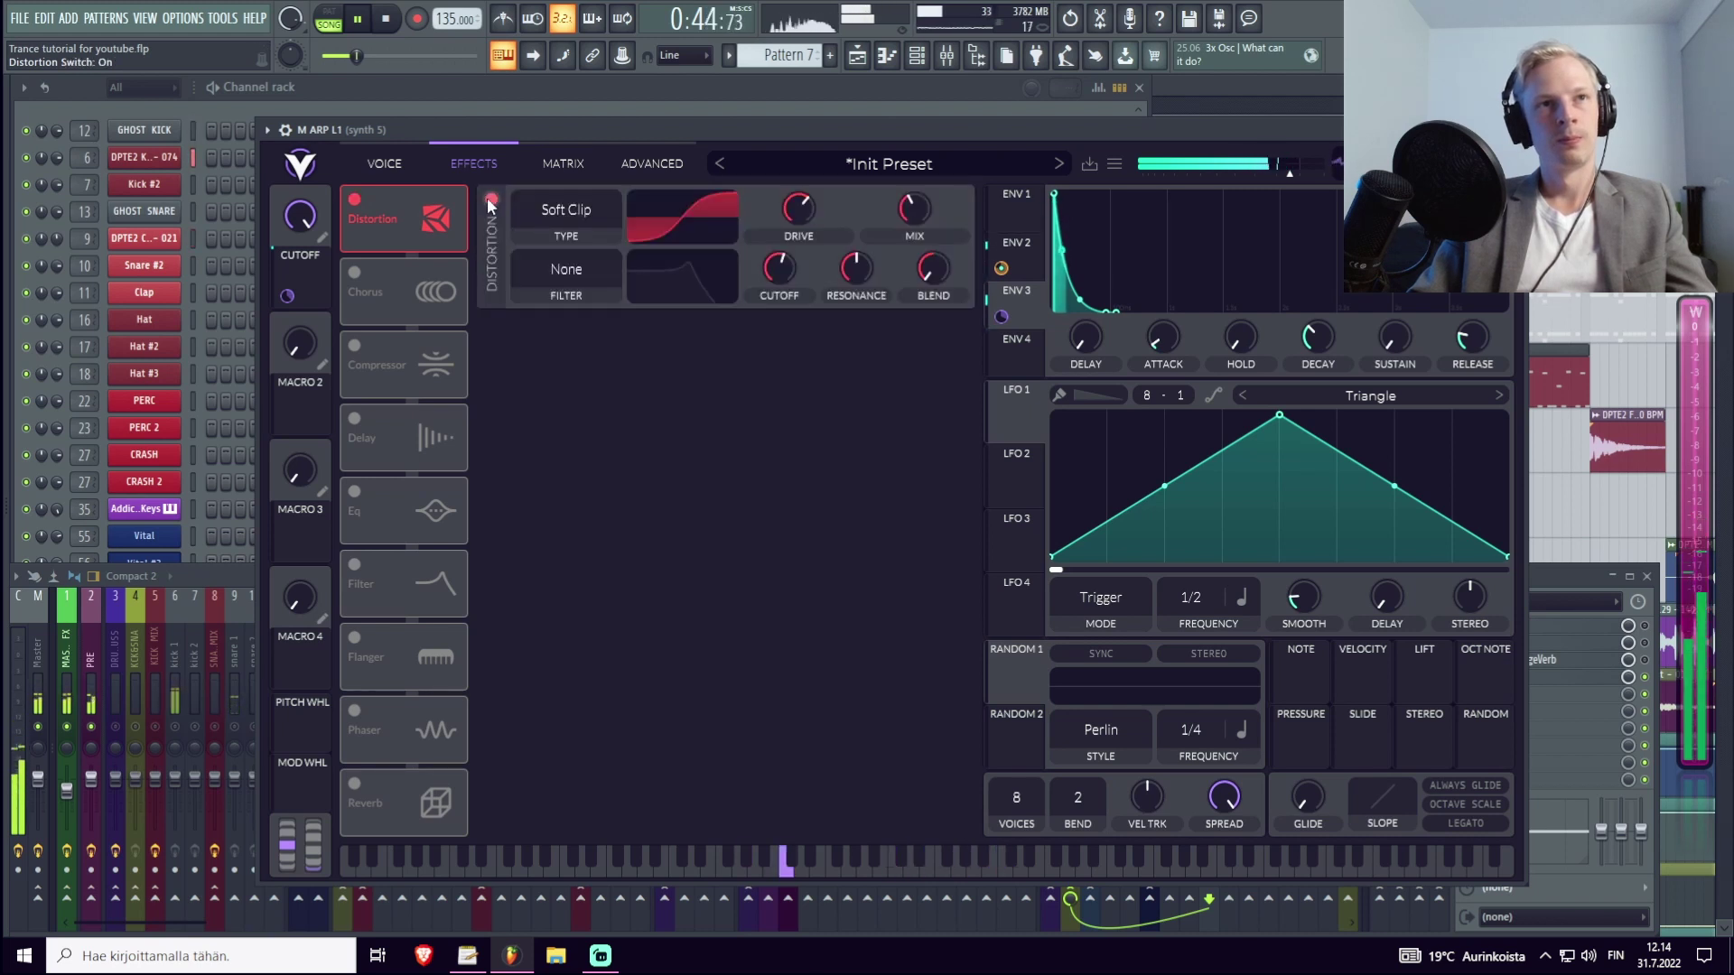
Switch the Chorus back on and enable the multiband Compressor after it.
left_click(356, 272)
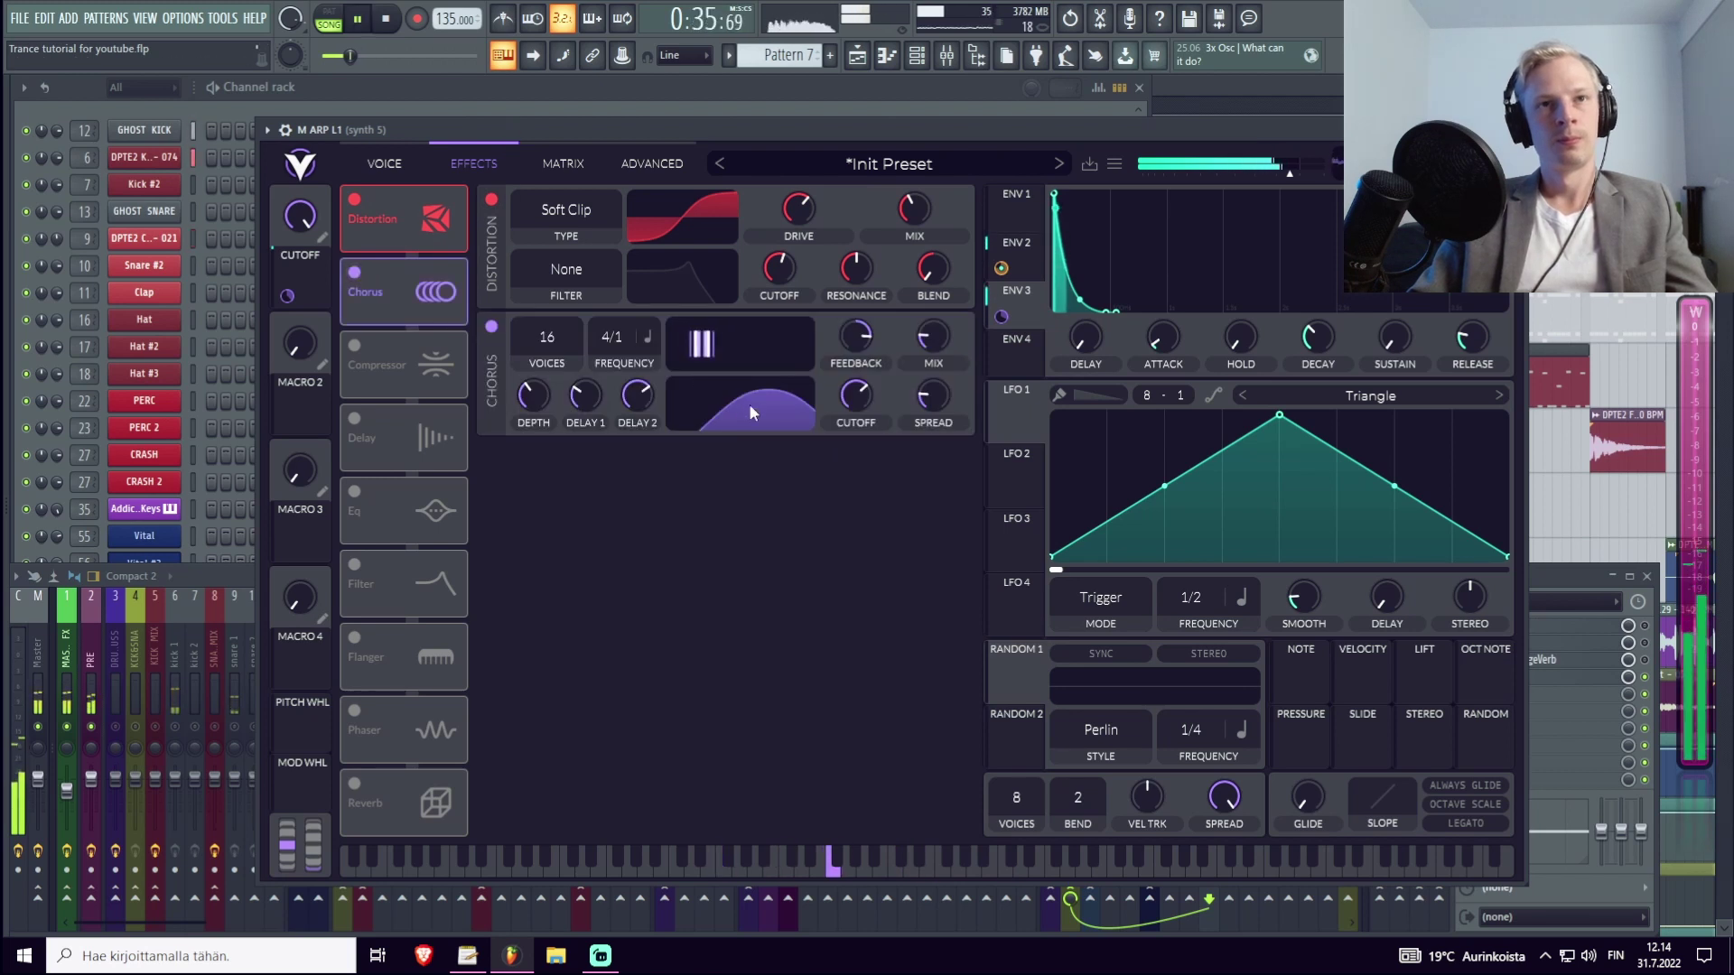
left_click(354, 346)
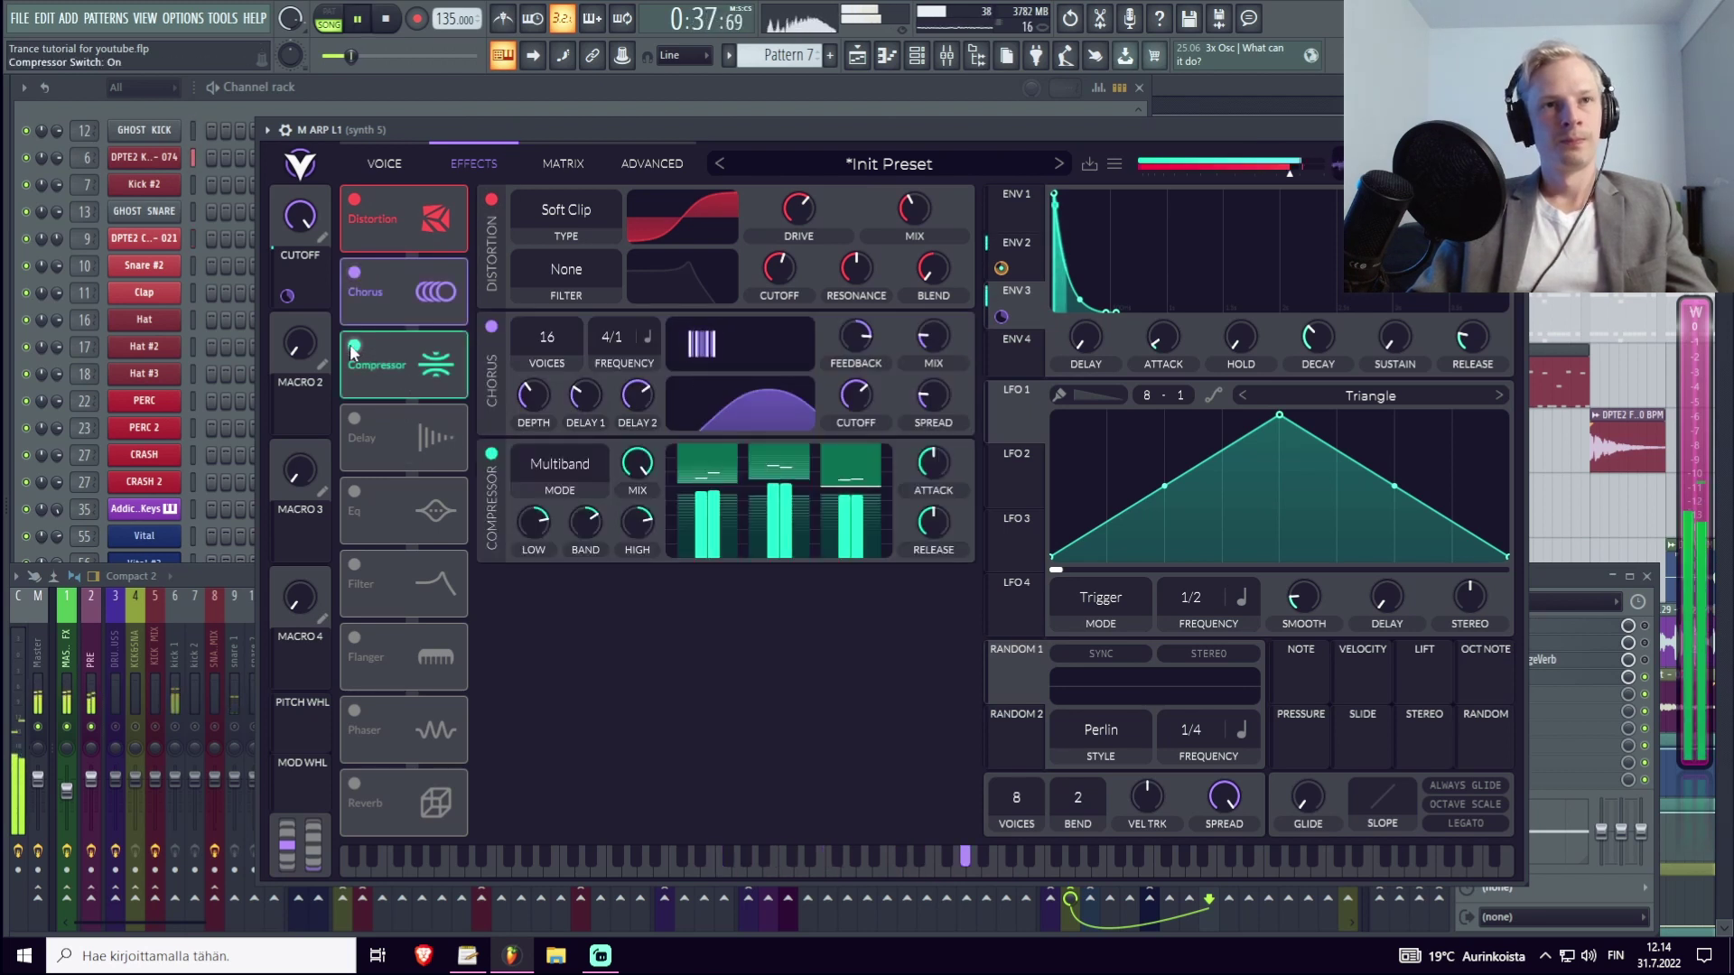
Try different compressor attack and release amounts during playback, ending with both raised.
left_click_drag(933, 463, 925, 649)
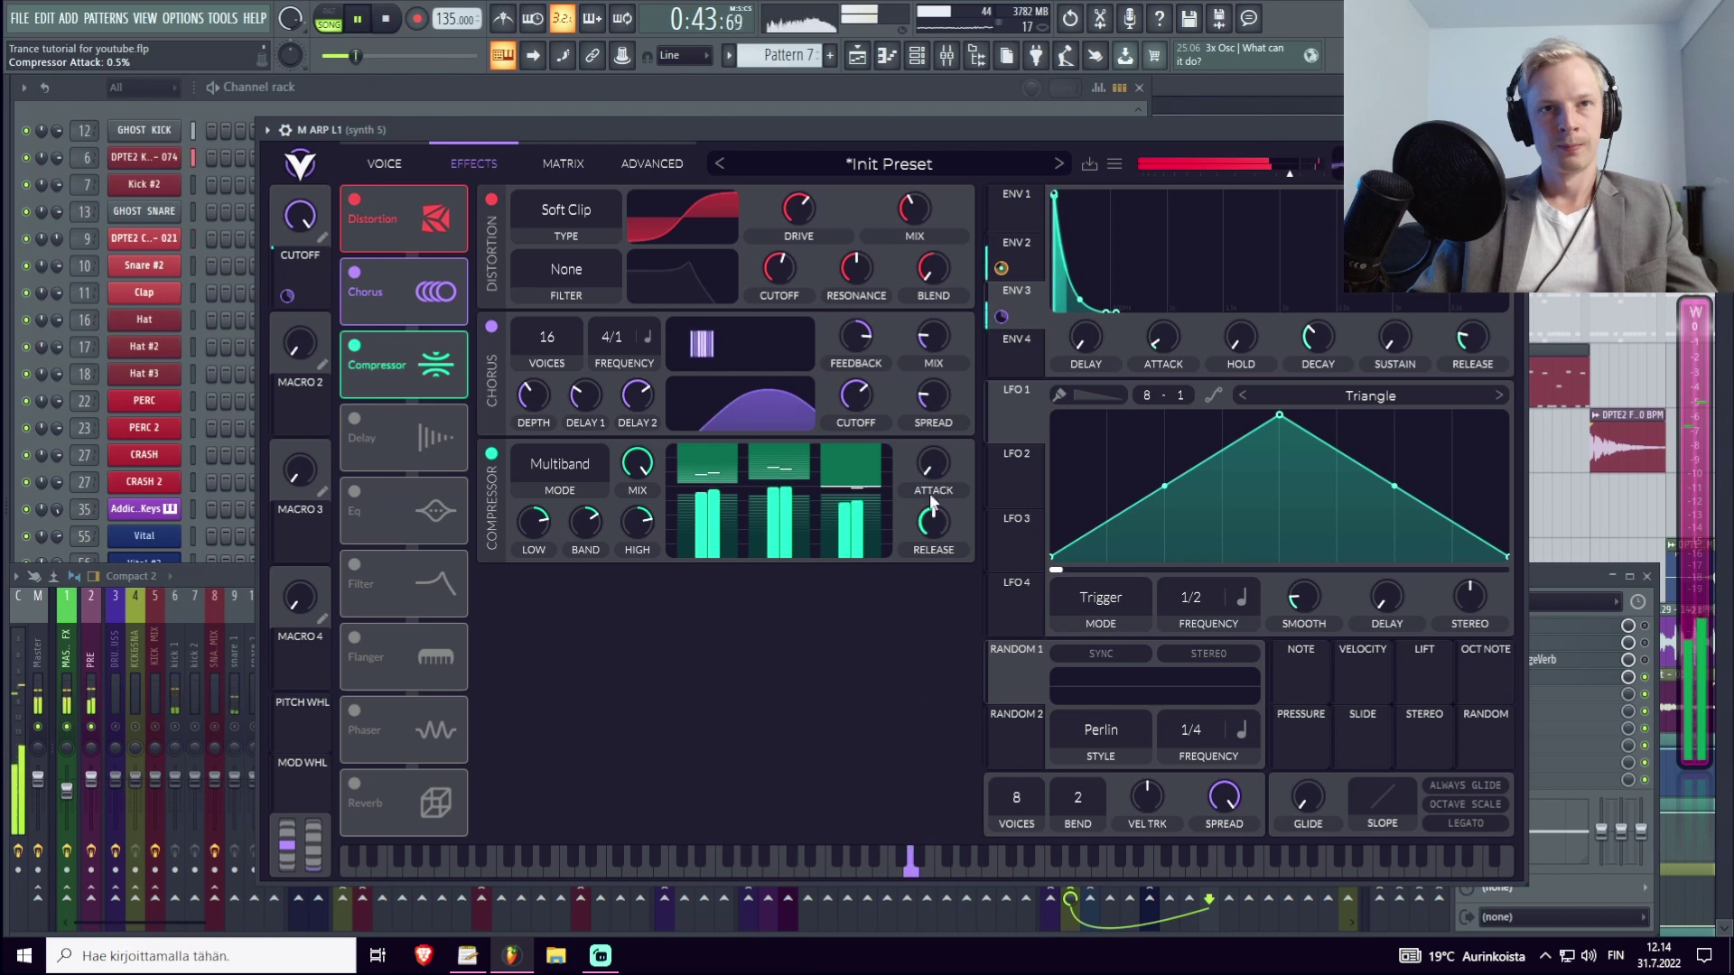
left_click_drag(933, 522, 934, 444)
left_click_drag(962, 508, 932, 531)
left_click_drag(759, 127, 751, 126)
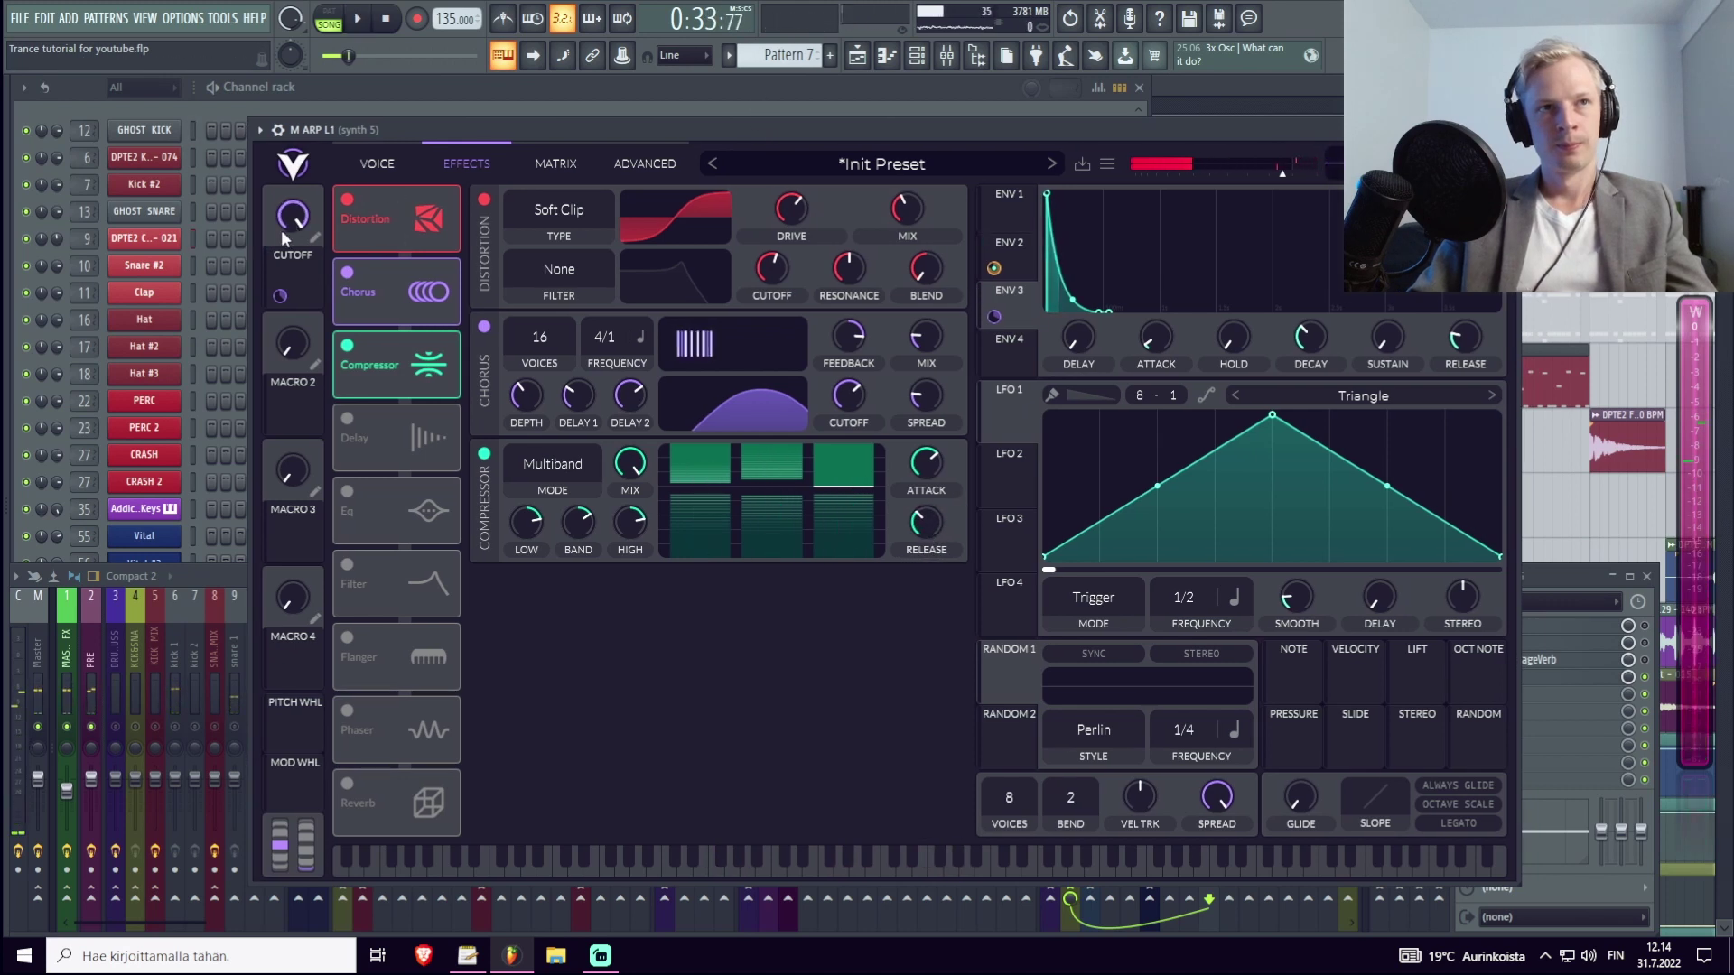
left_click_drag(961, 522, 941, 511)
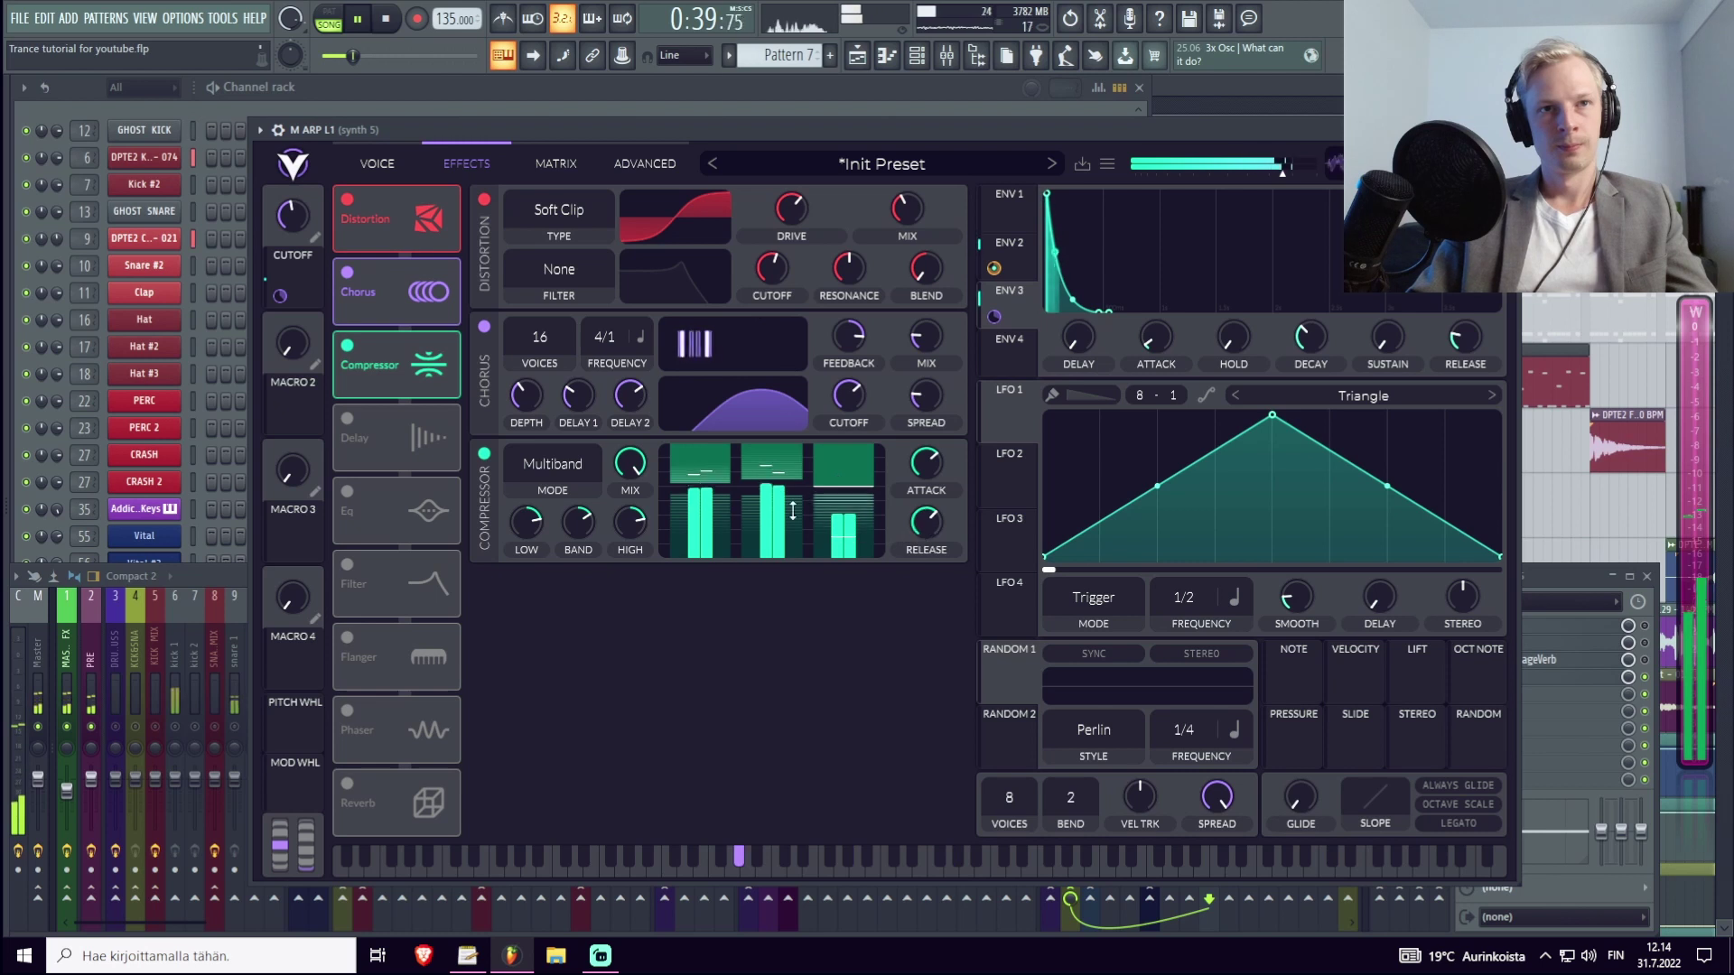
Lower the compressor mix to 0.305, raise the cutoff macro back to maximum and stop playback.
left_click_drag(629, 464, 625, 598)
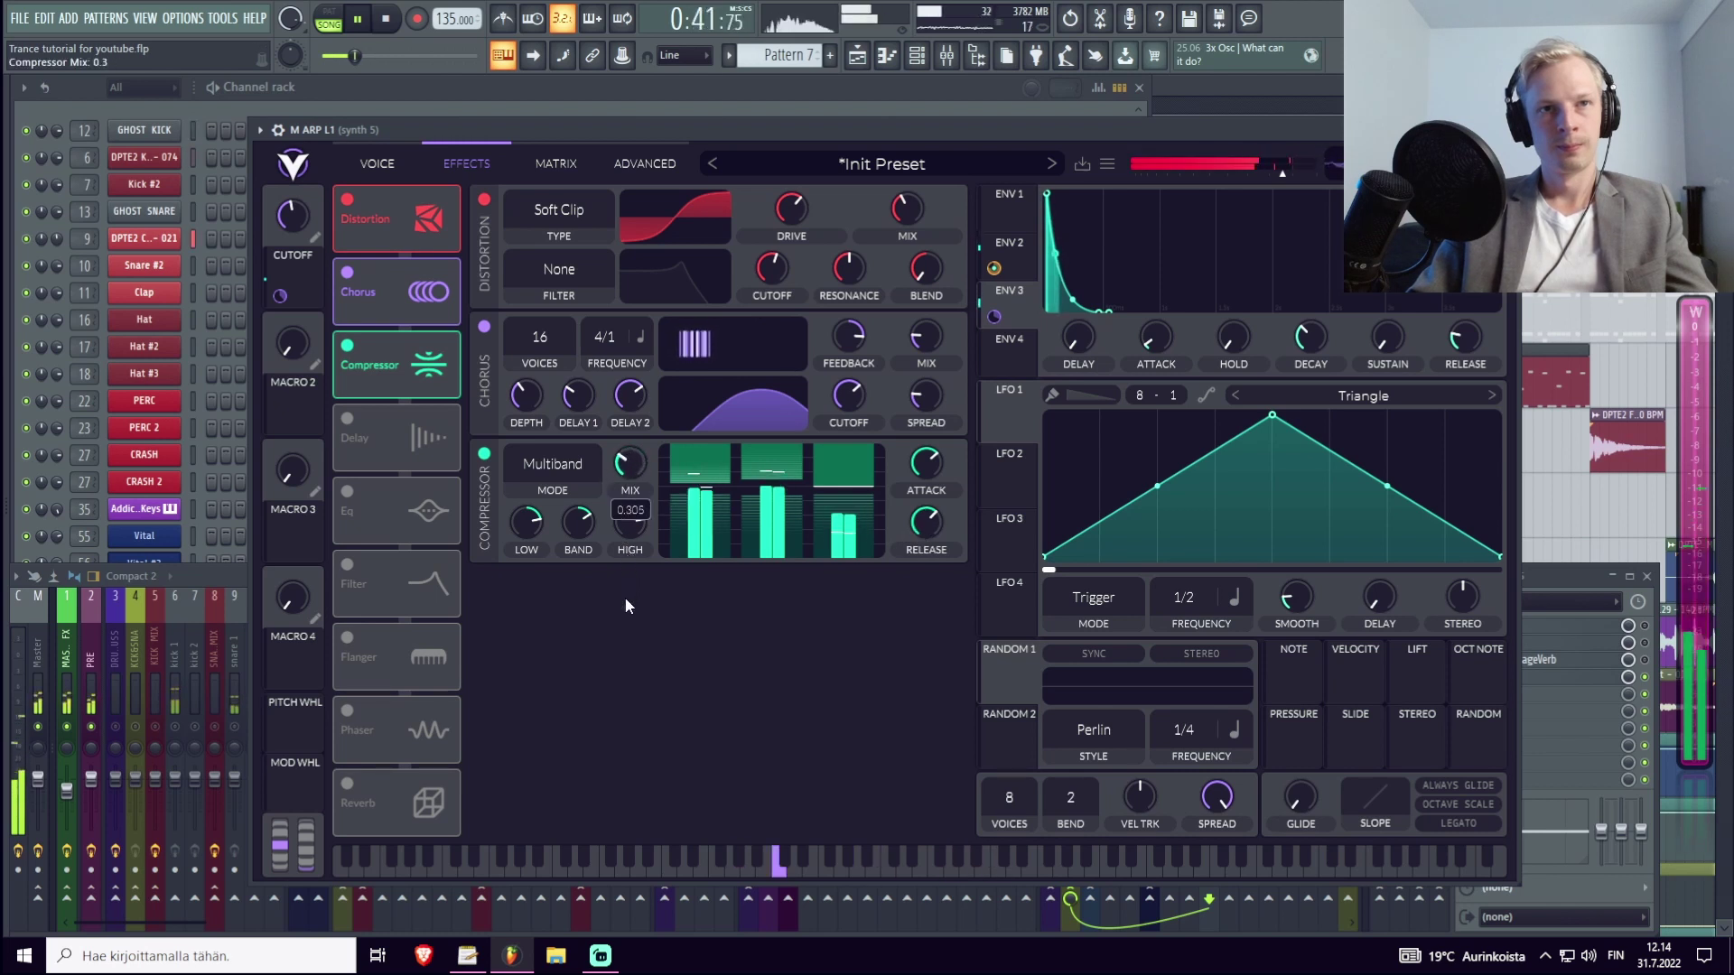
left_click_drag(278, 230, 298, 145)
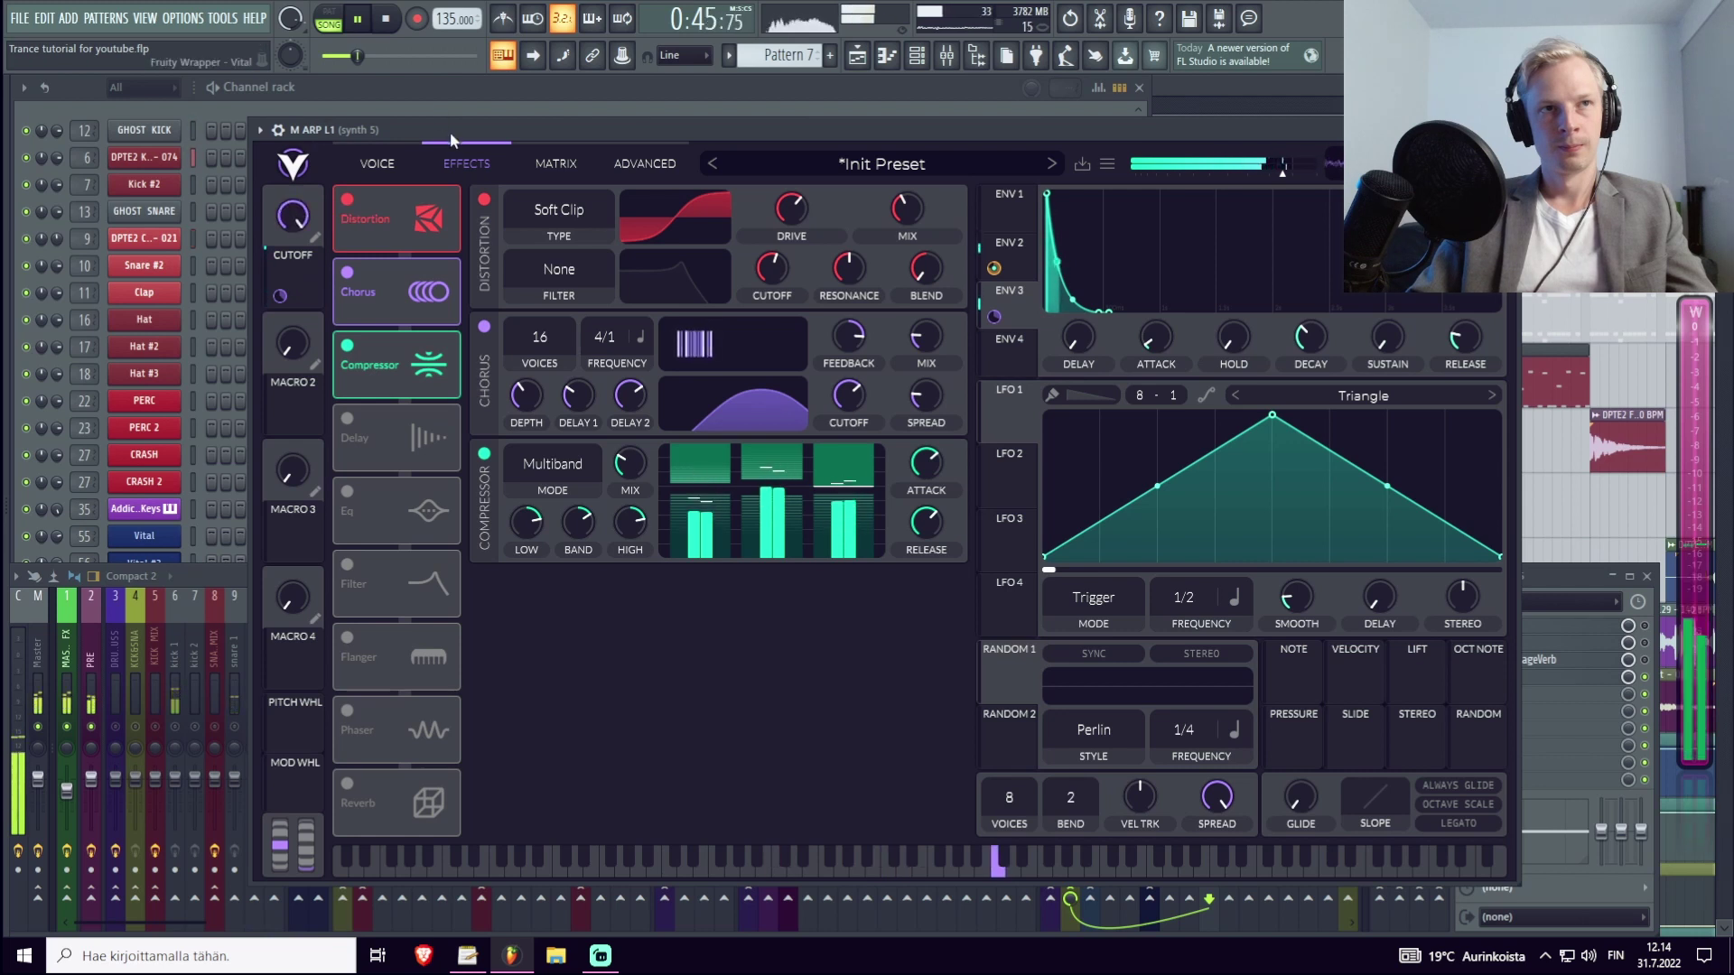
key("space")
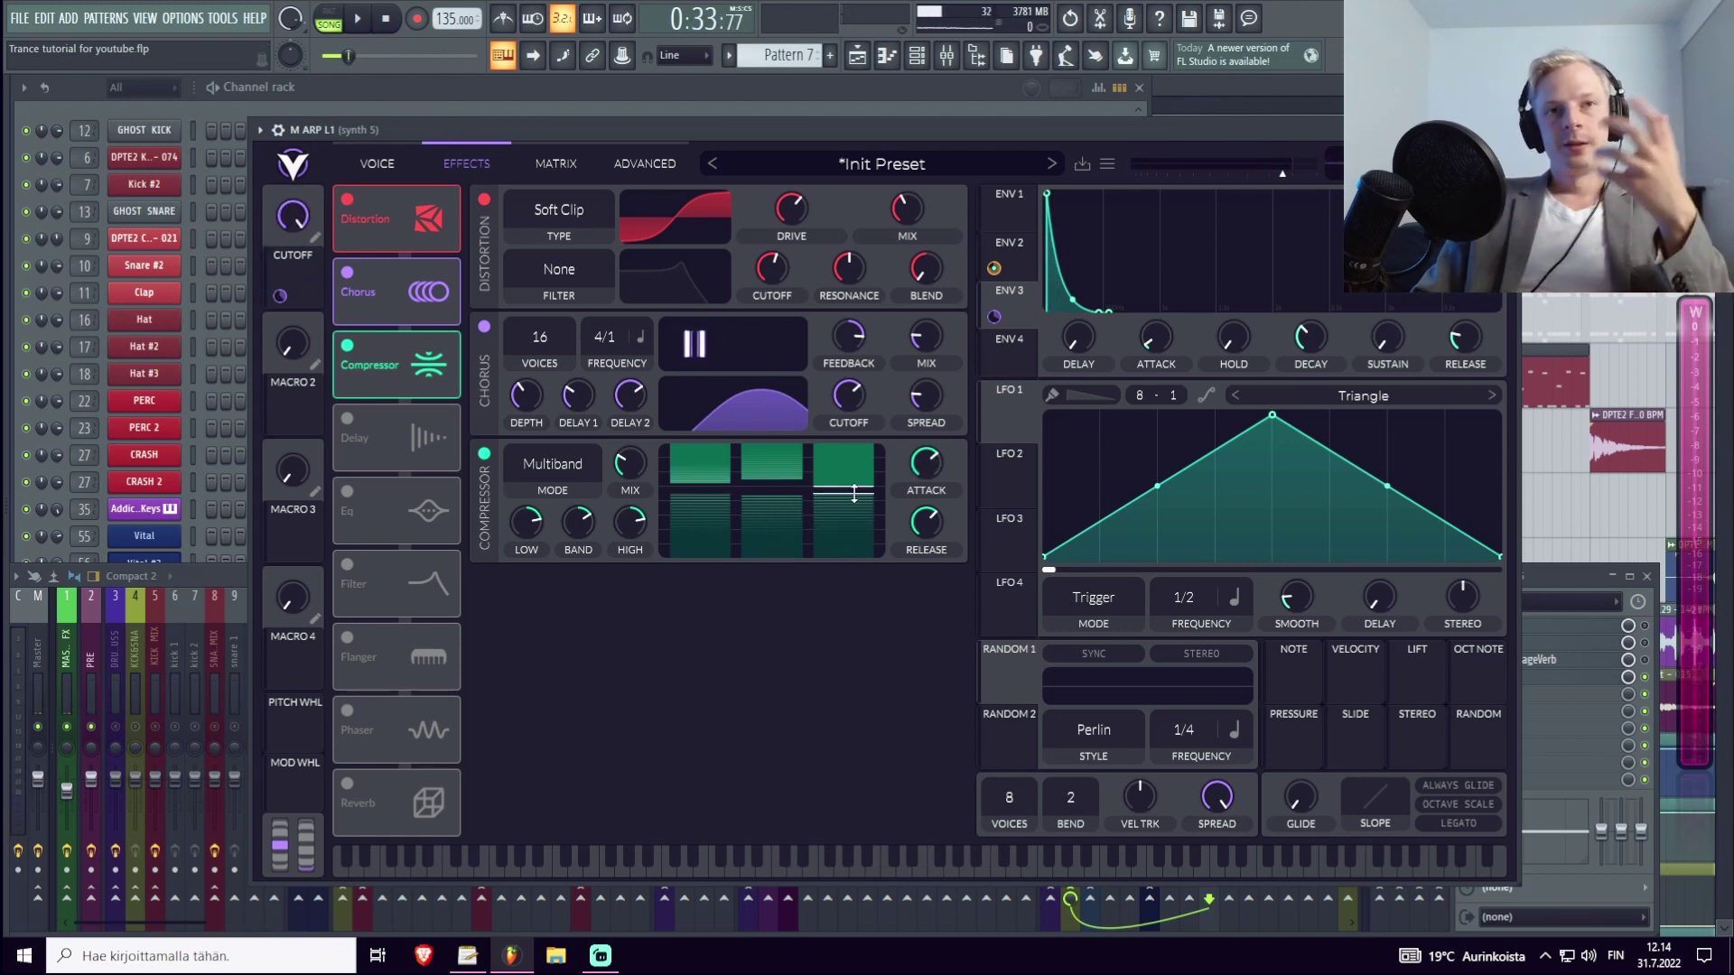
Review the synth's oscillator and filter settings alongside its effects chain.
left_click(357, 163)
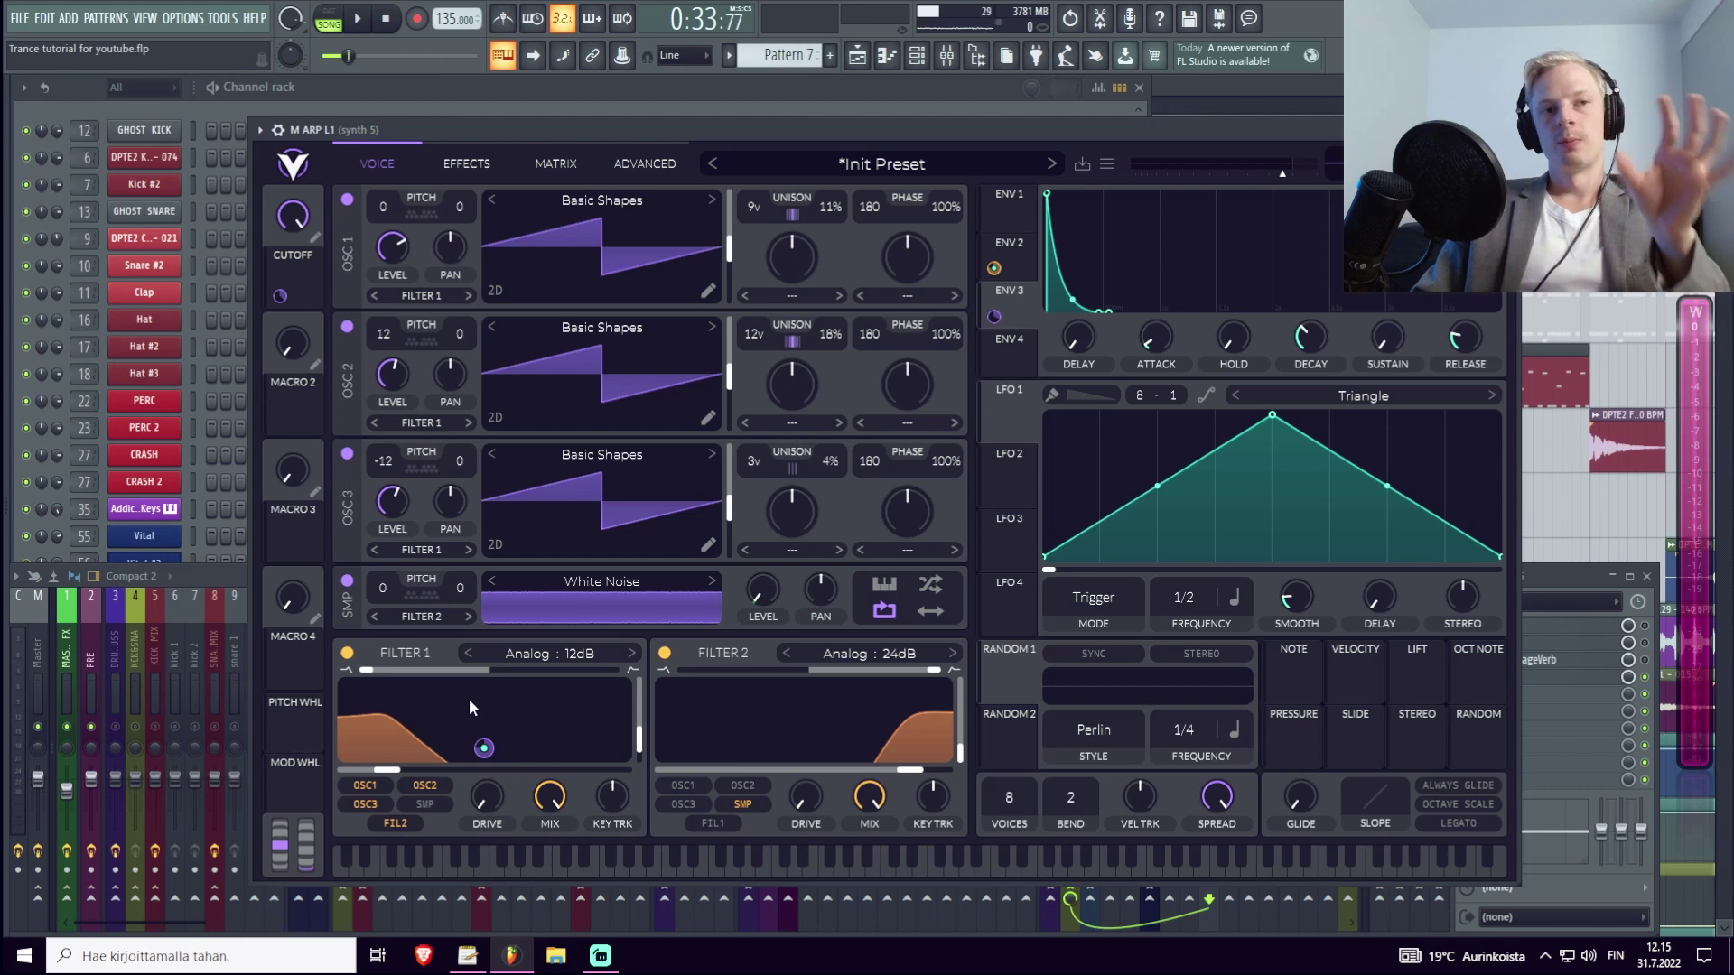
left_click(461, 162)
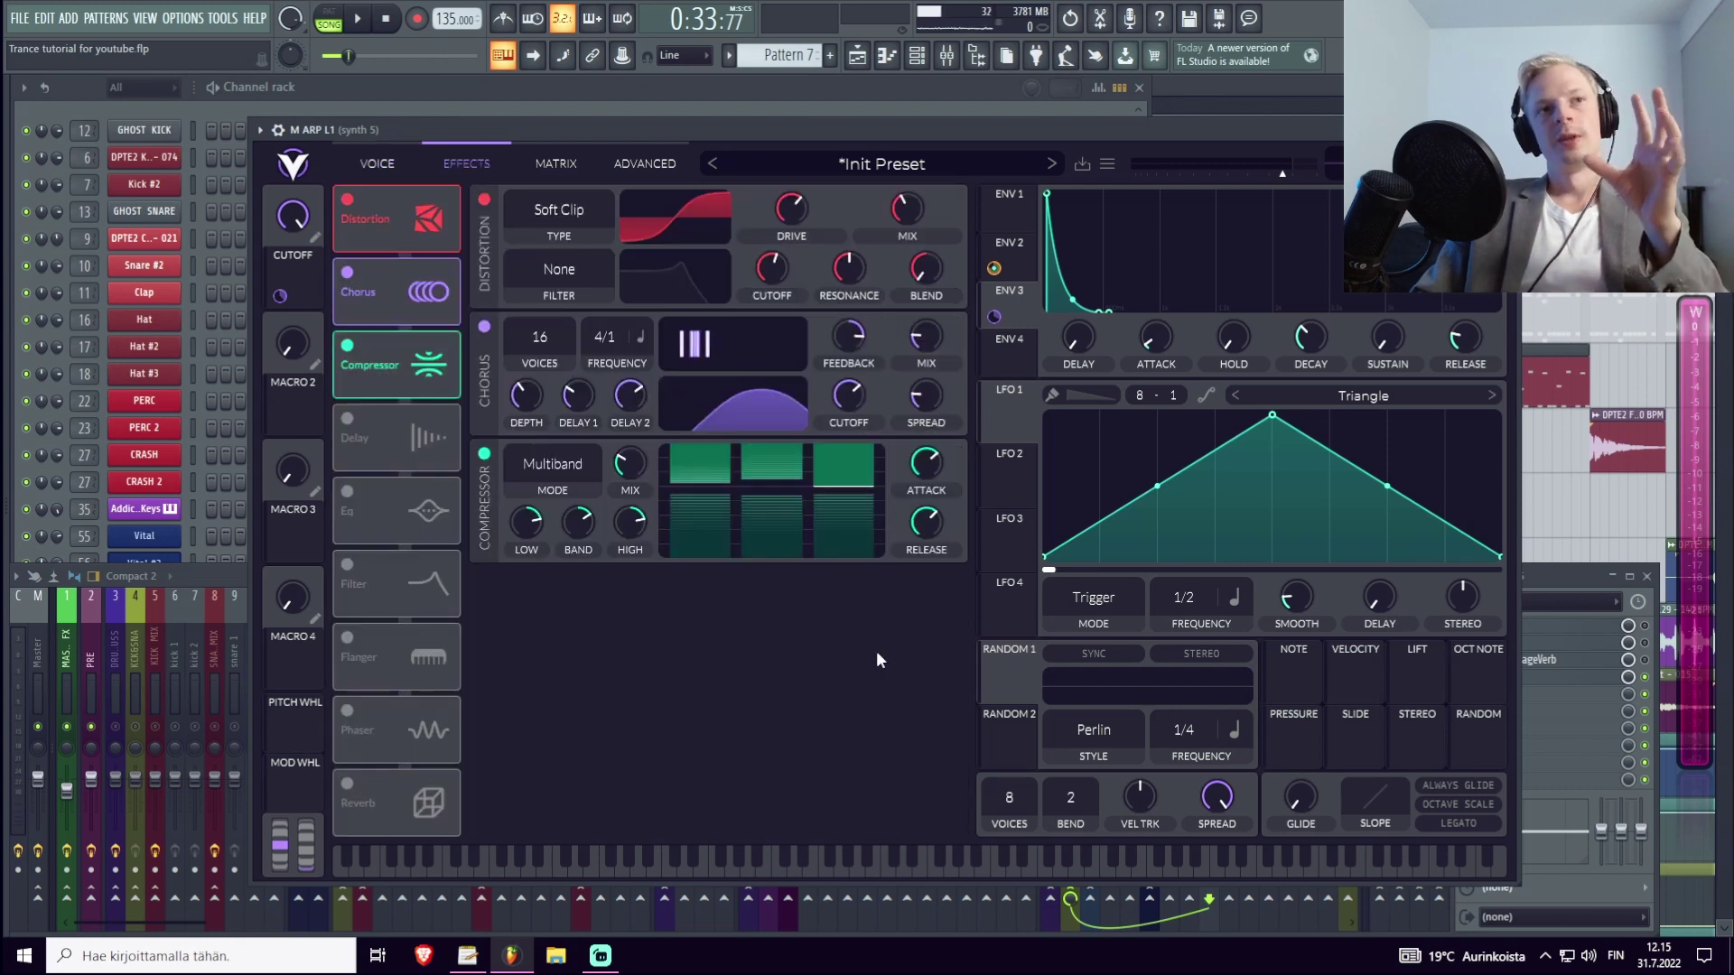
left_click(368, 160)
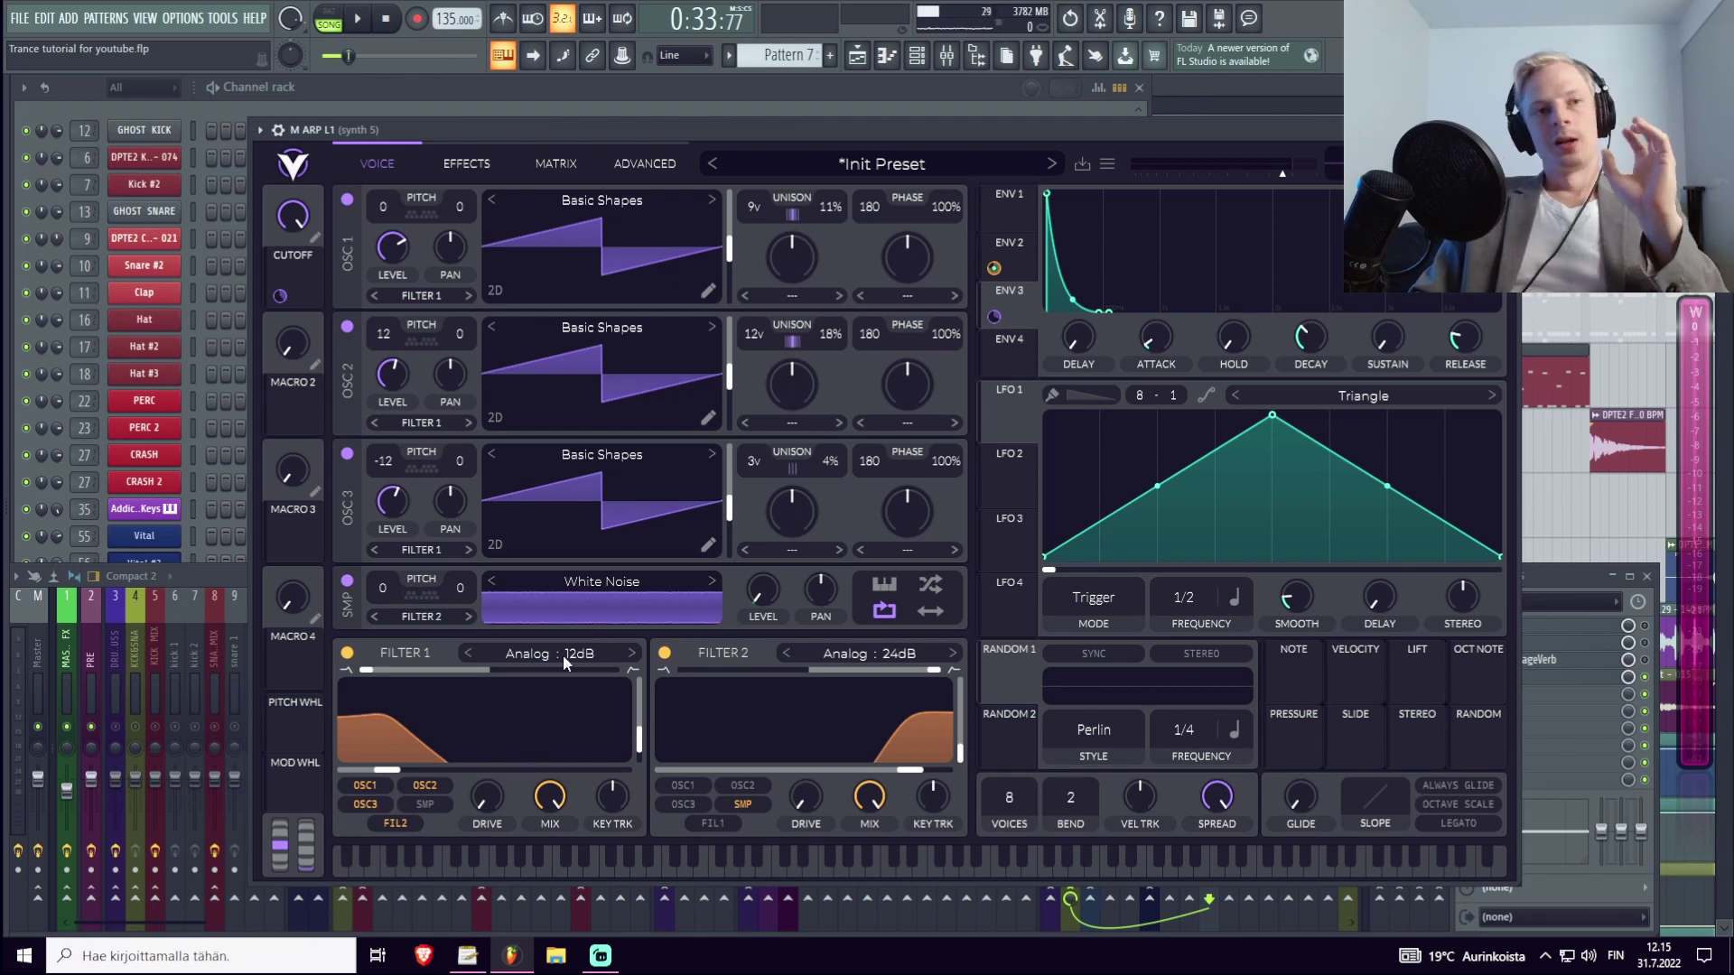
left_click(459, 163)
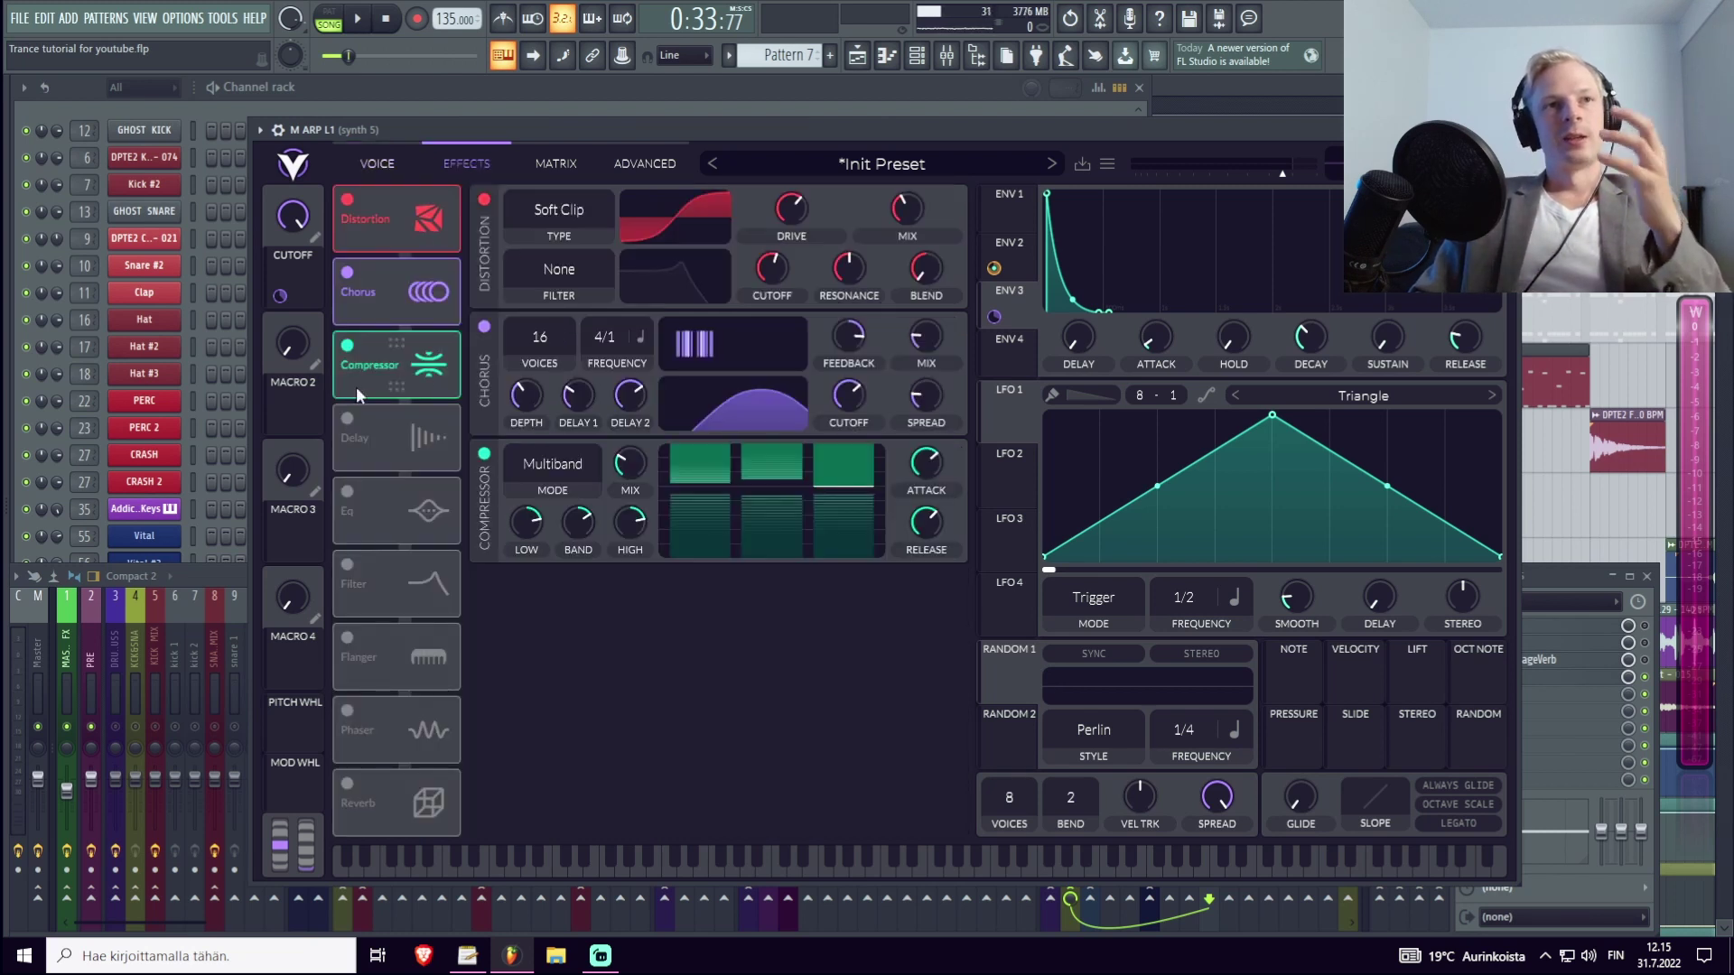
Compare the oscillator and filter page with the effects chain and preview the Filter effect by switching it on and off.
left_click(378, 163)
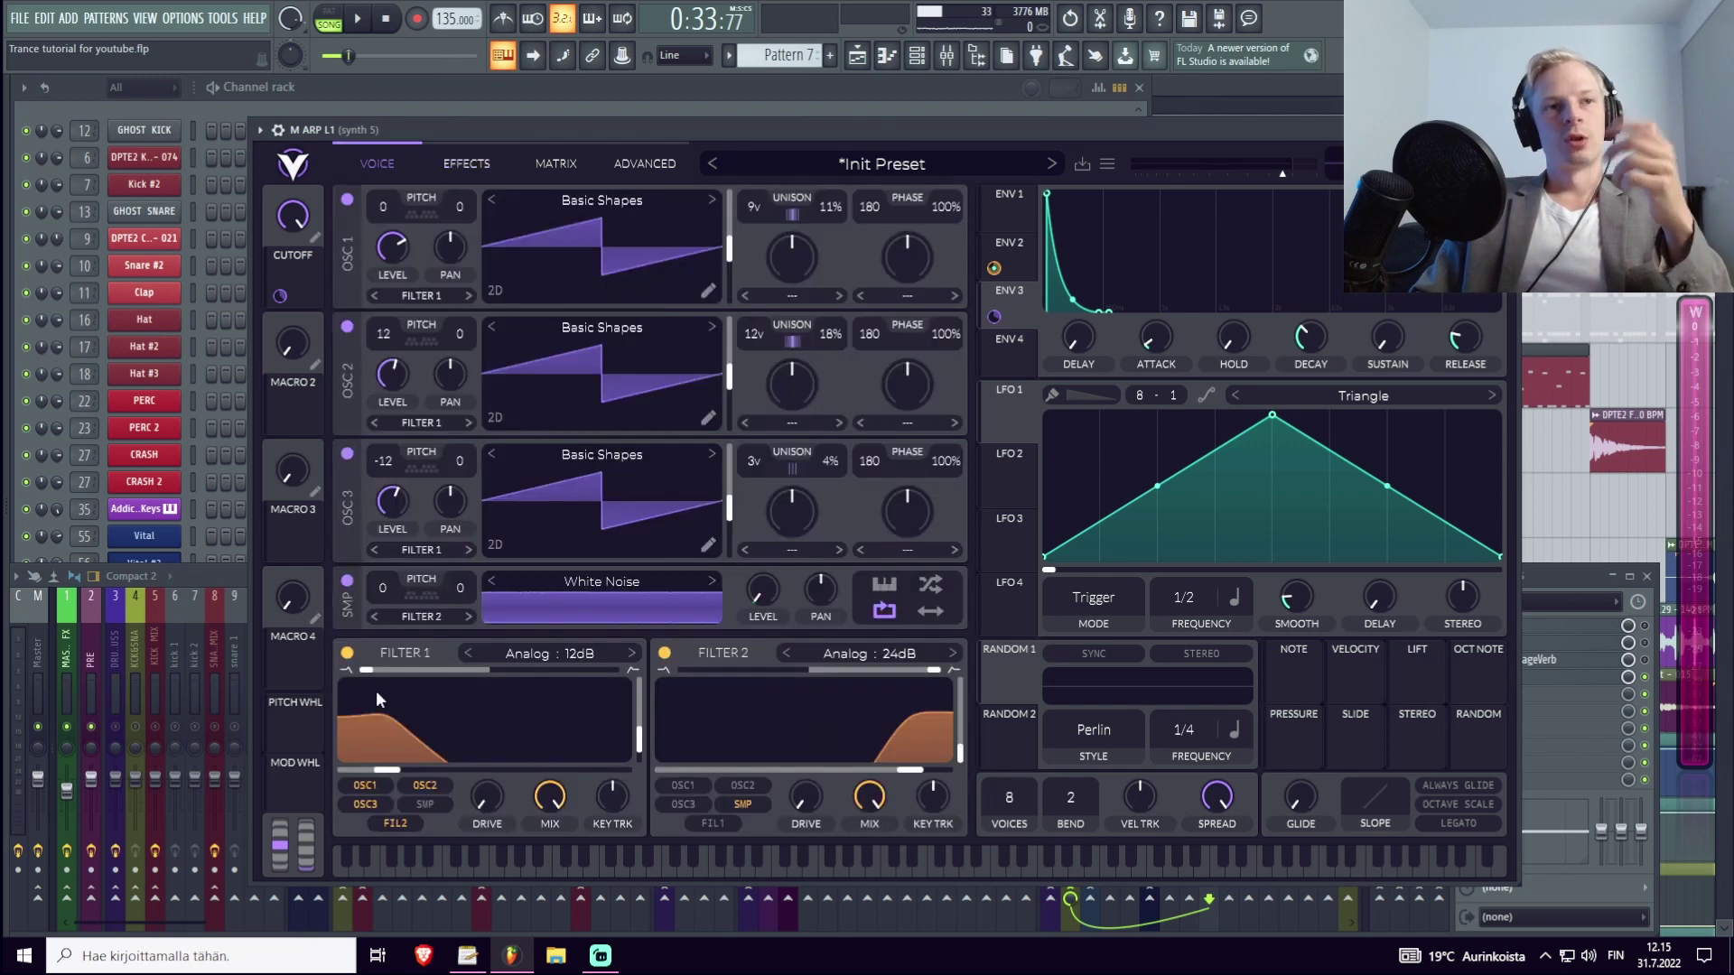
left_click(458, 163)
left_click(377, 164)
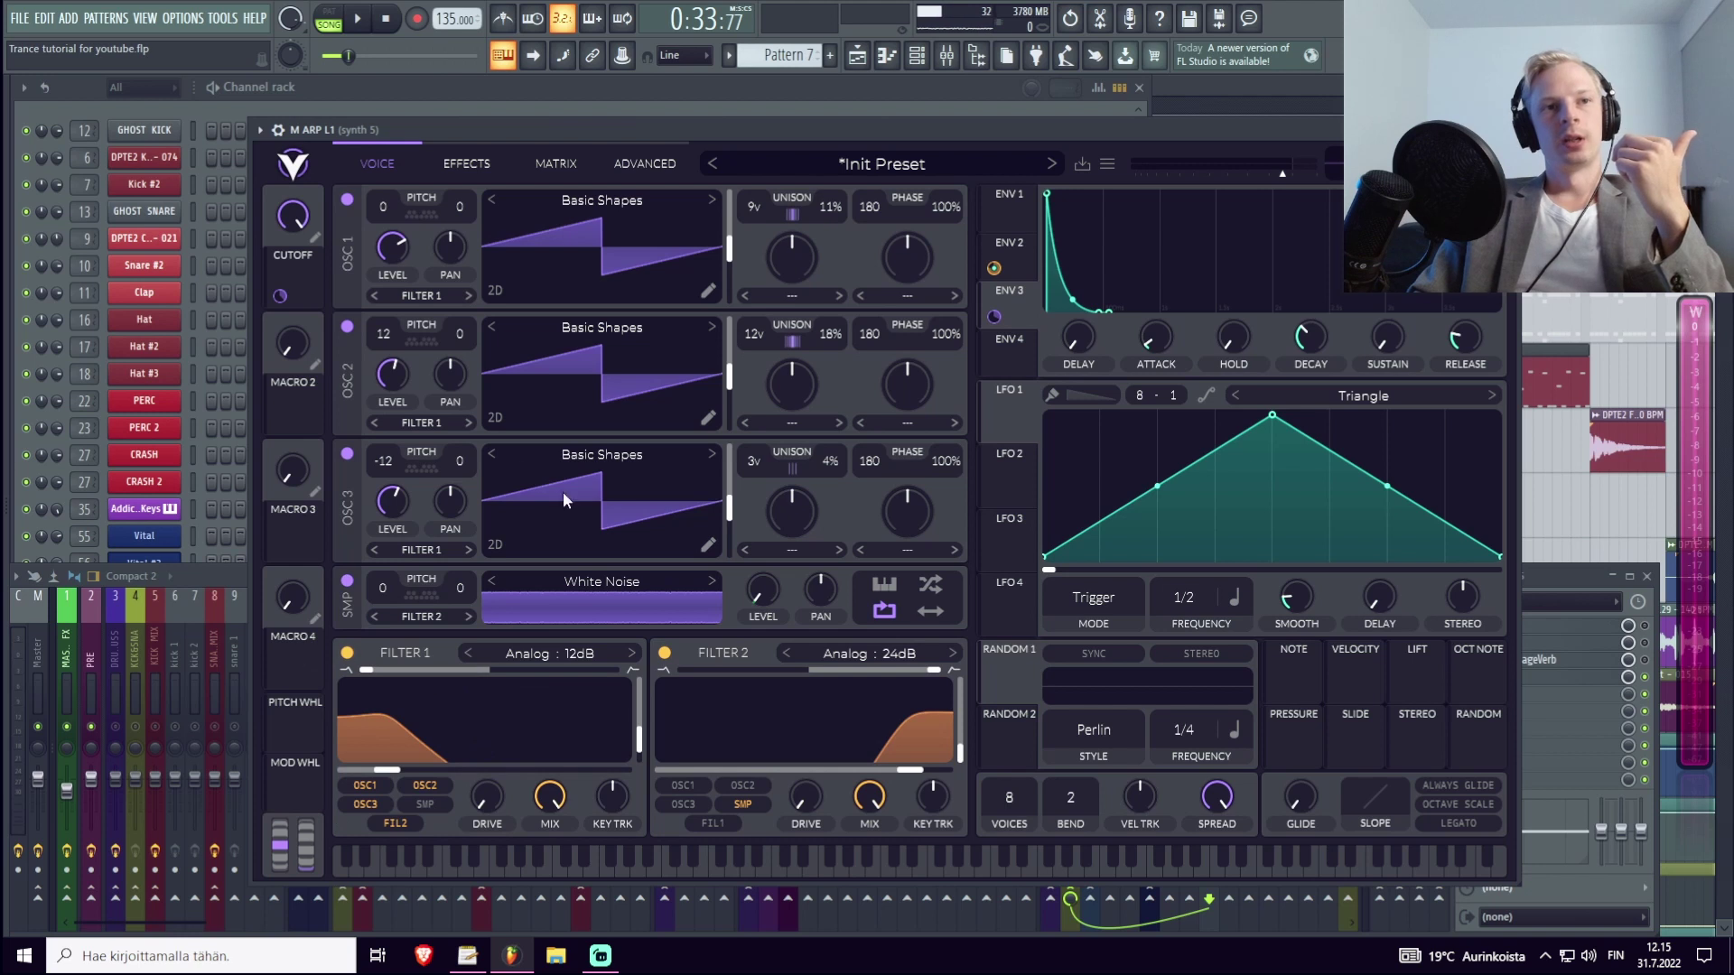
left_click(456, 158)
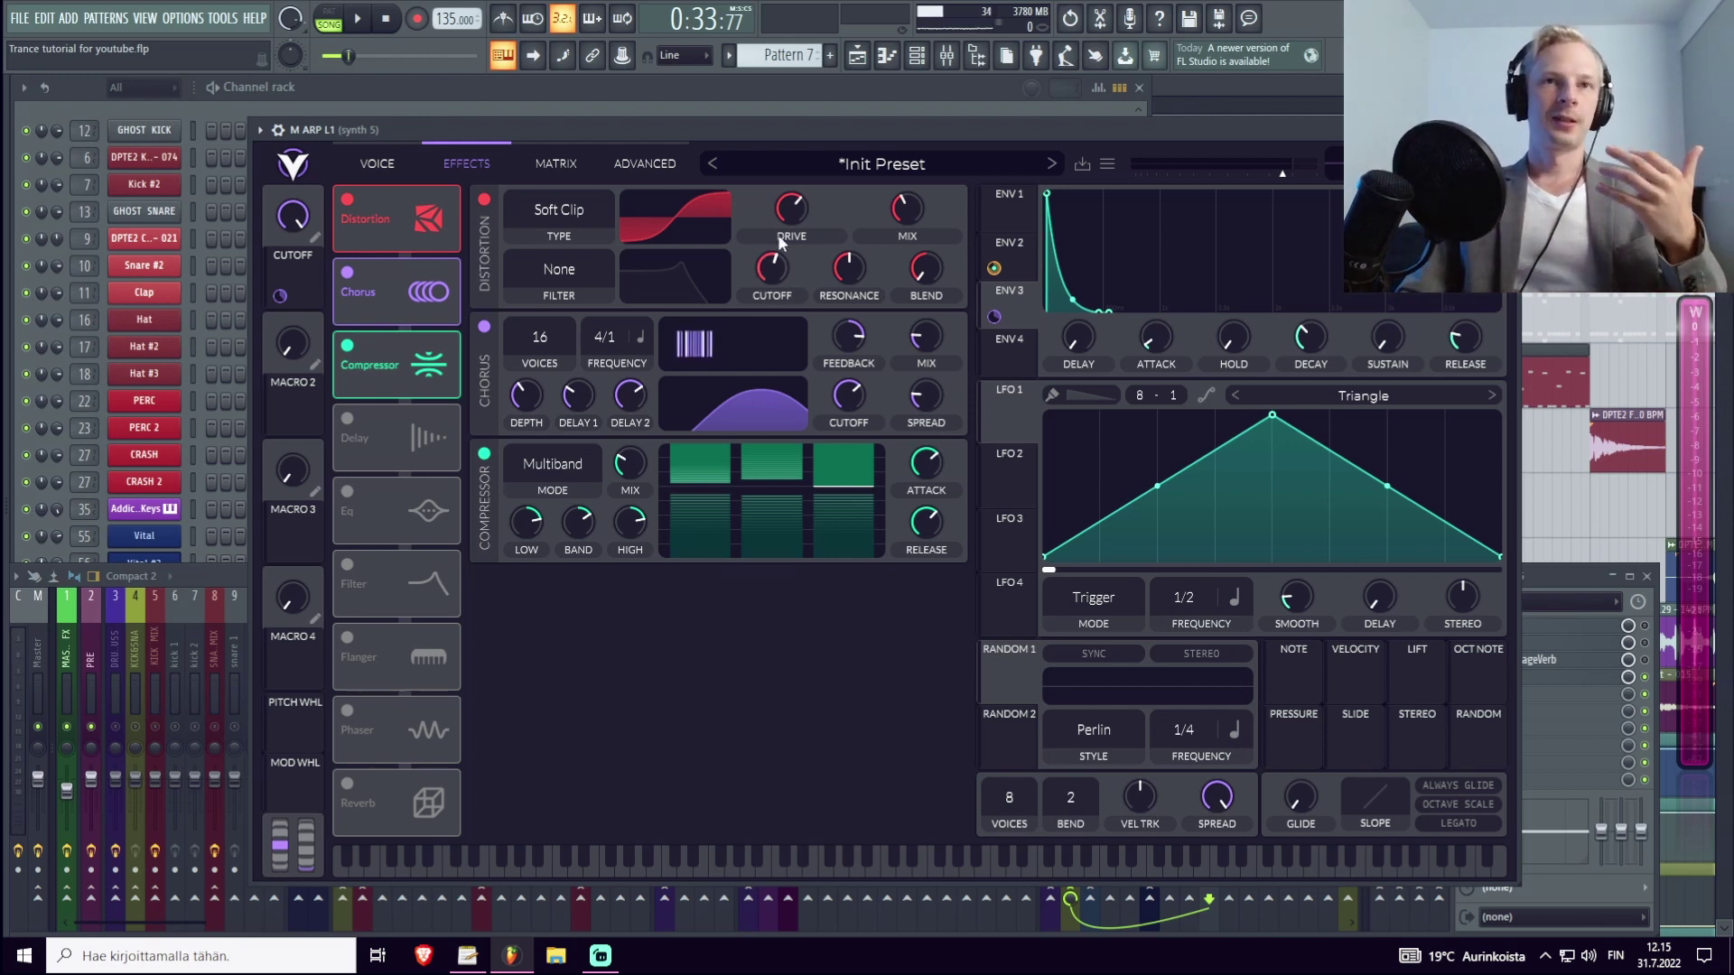
left_click(378, 163)
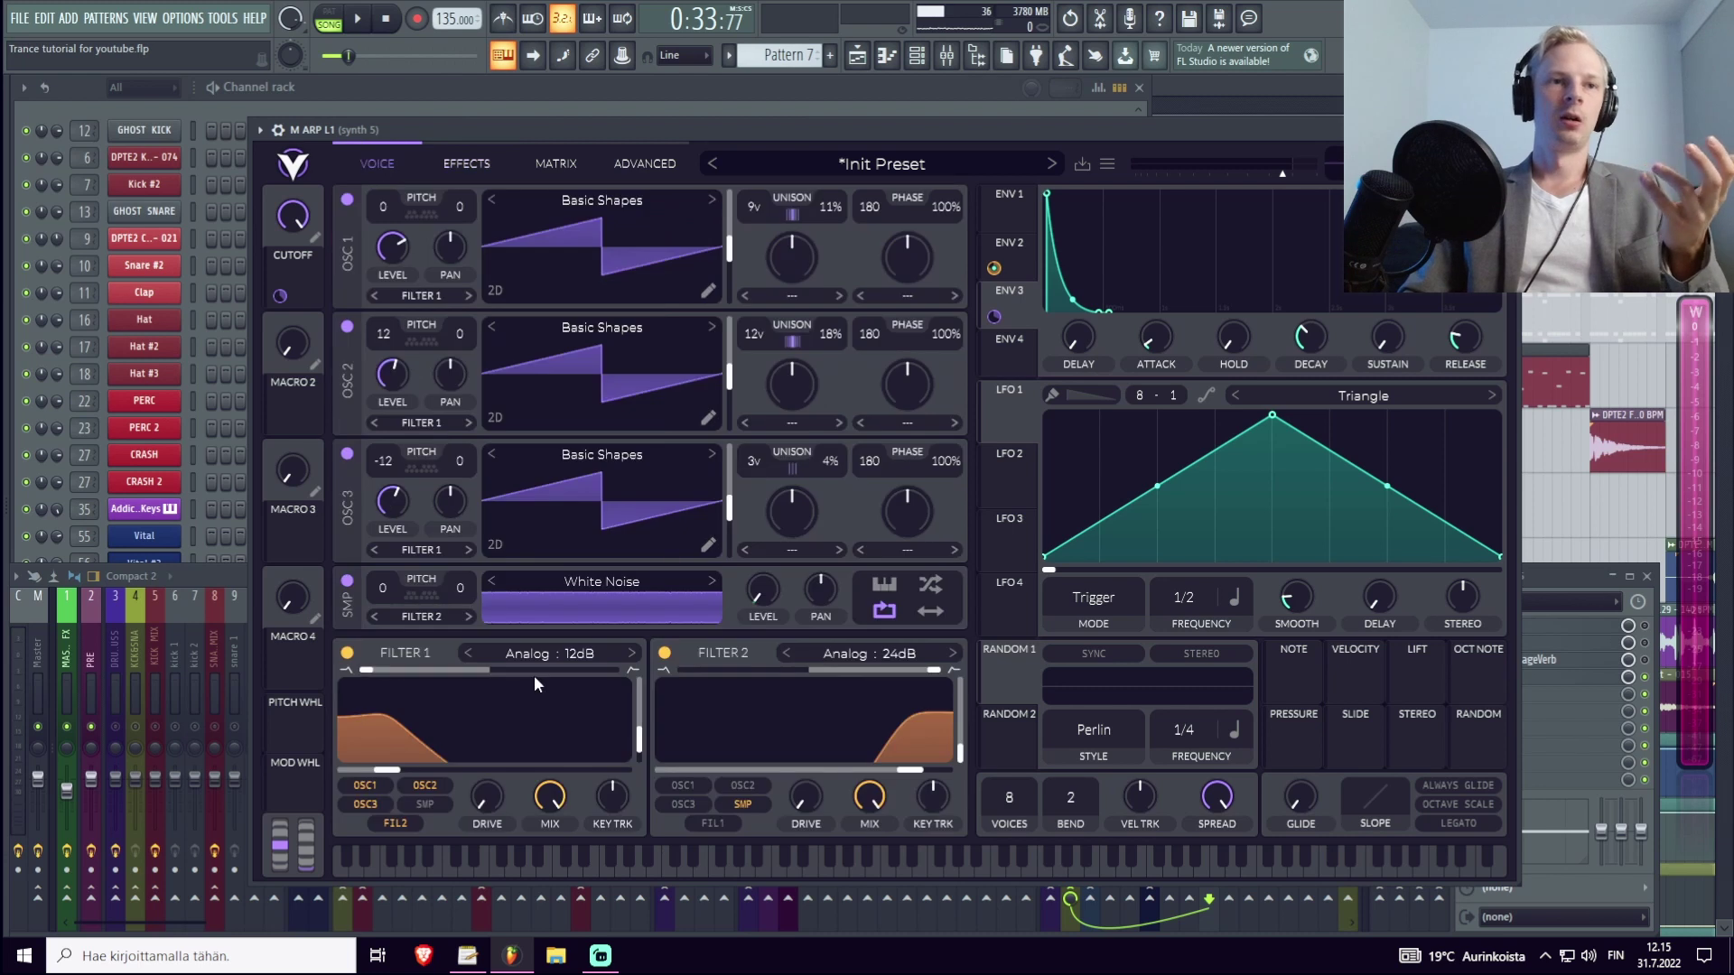
left_click(454, 145)
left_click(348, 565)
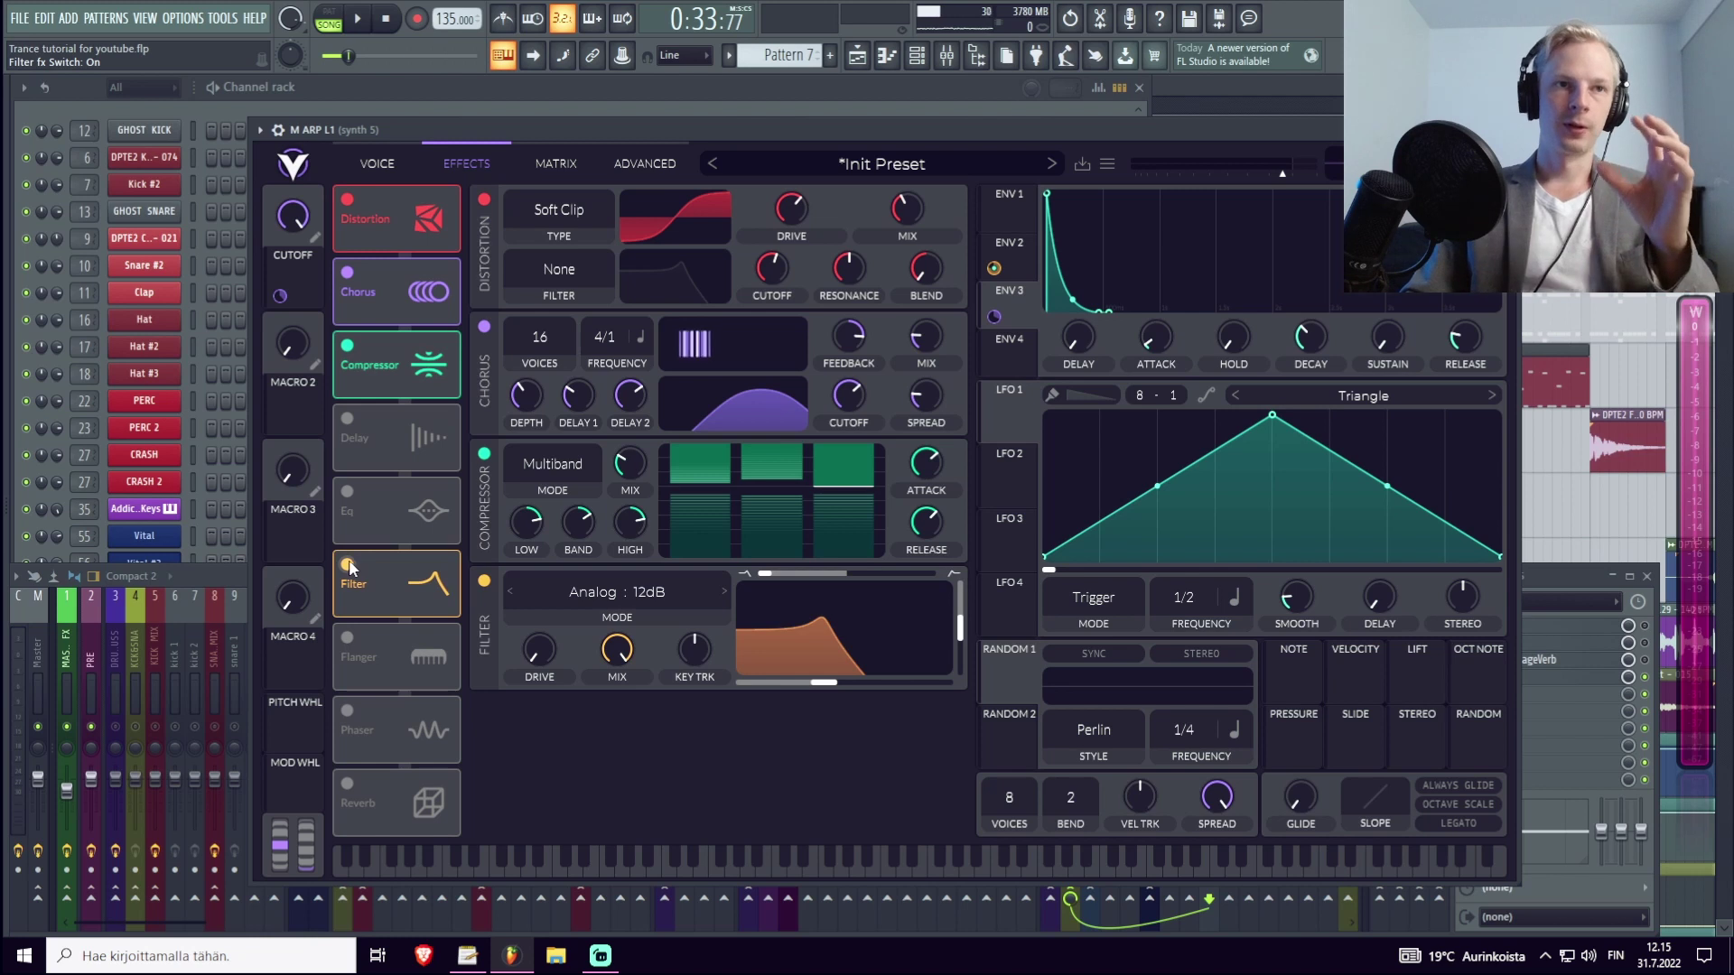
left_click(347, 566)
Lower the compressor mix slightly during playback while sweeping the cutoff macro down and back to maximum.
key("space")
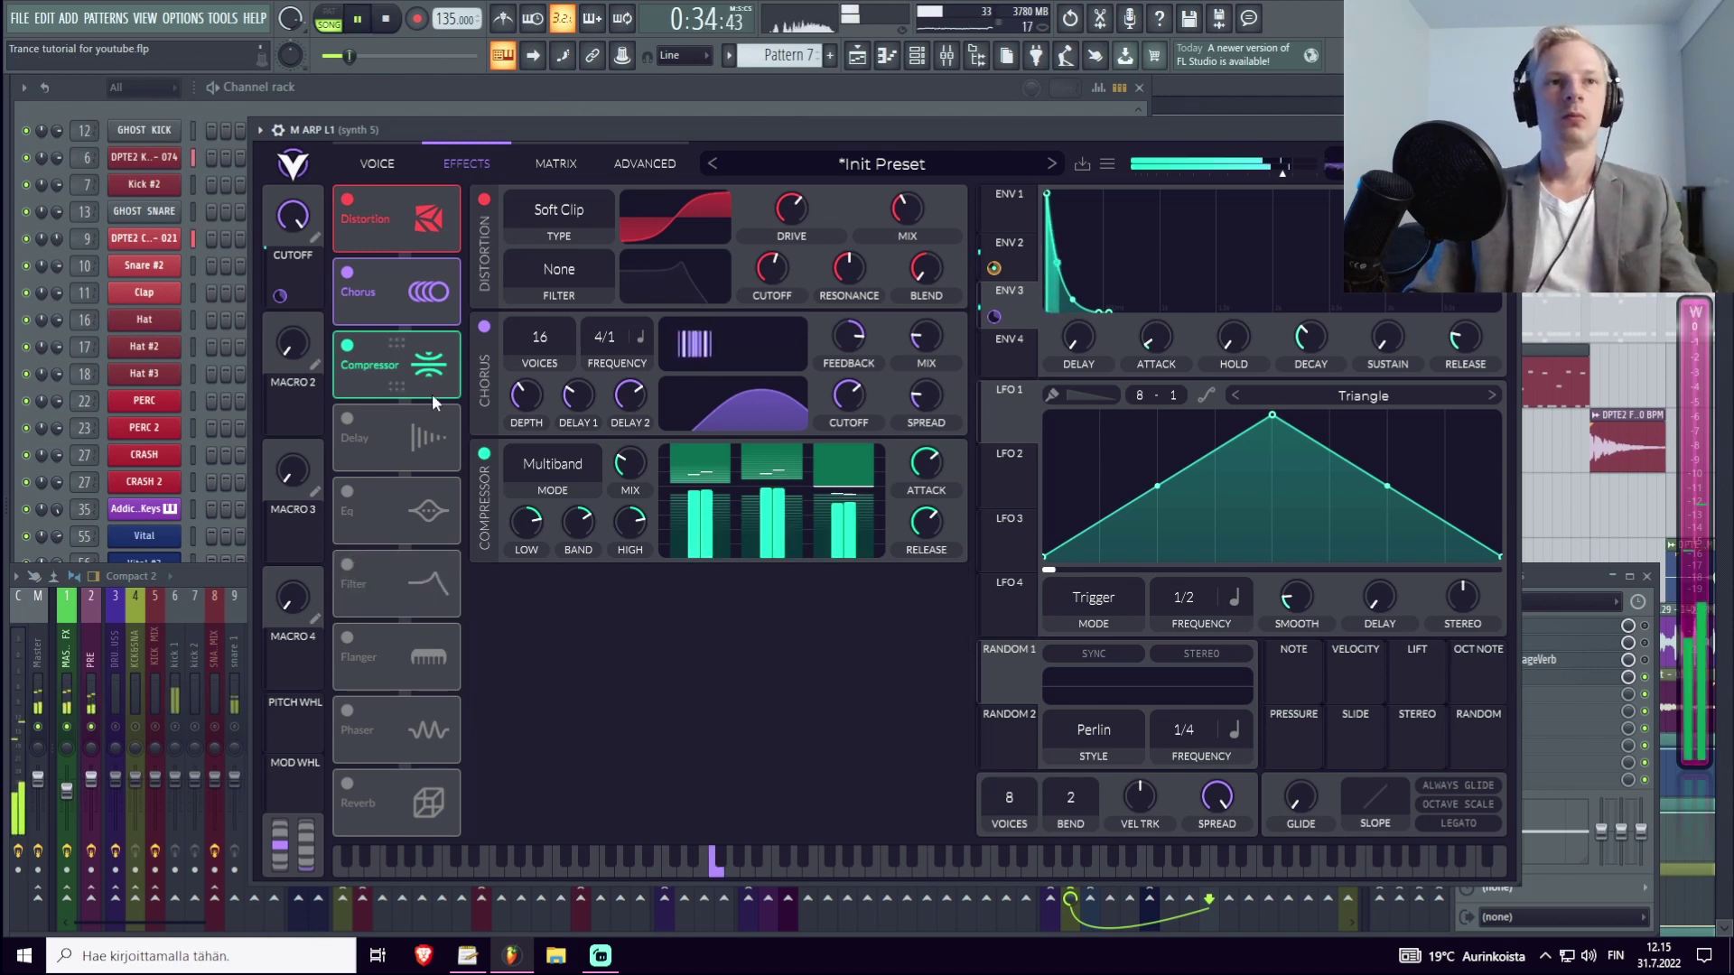
left_click_drag(618, 465, 641, 499)
left_click_drag(290, 216, 272, 324)
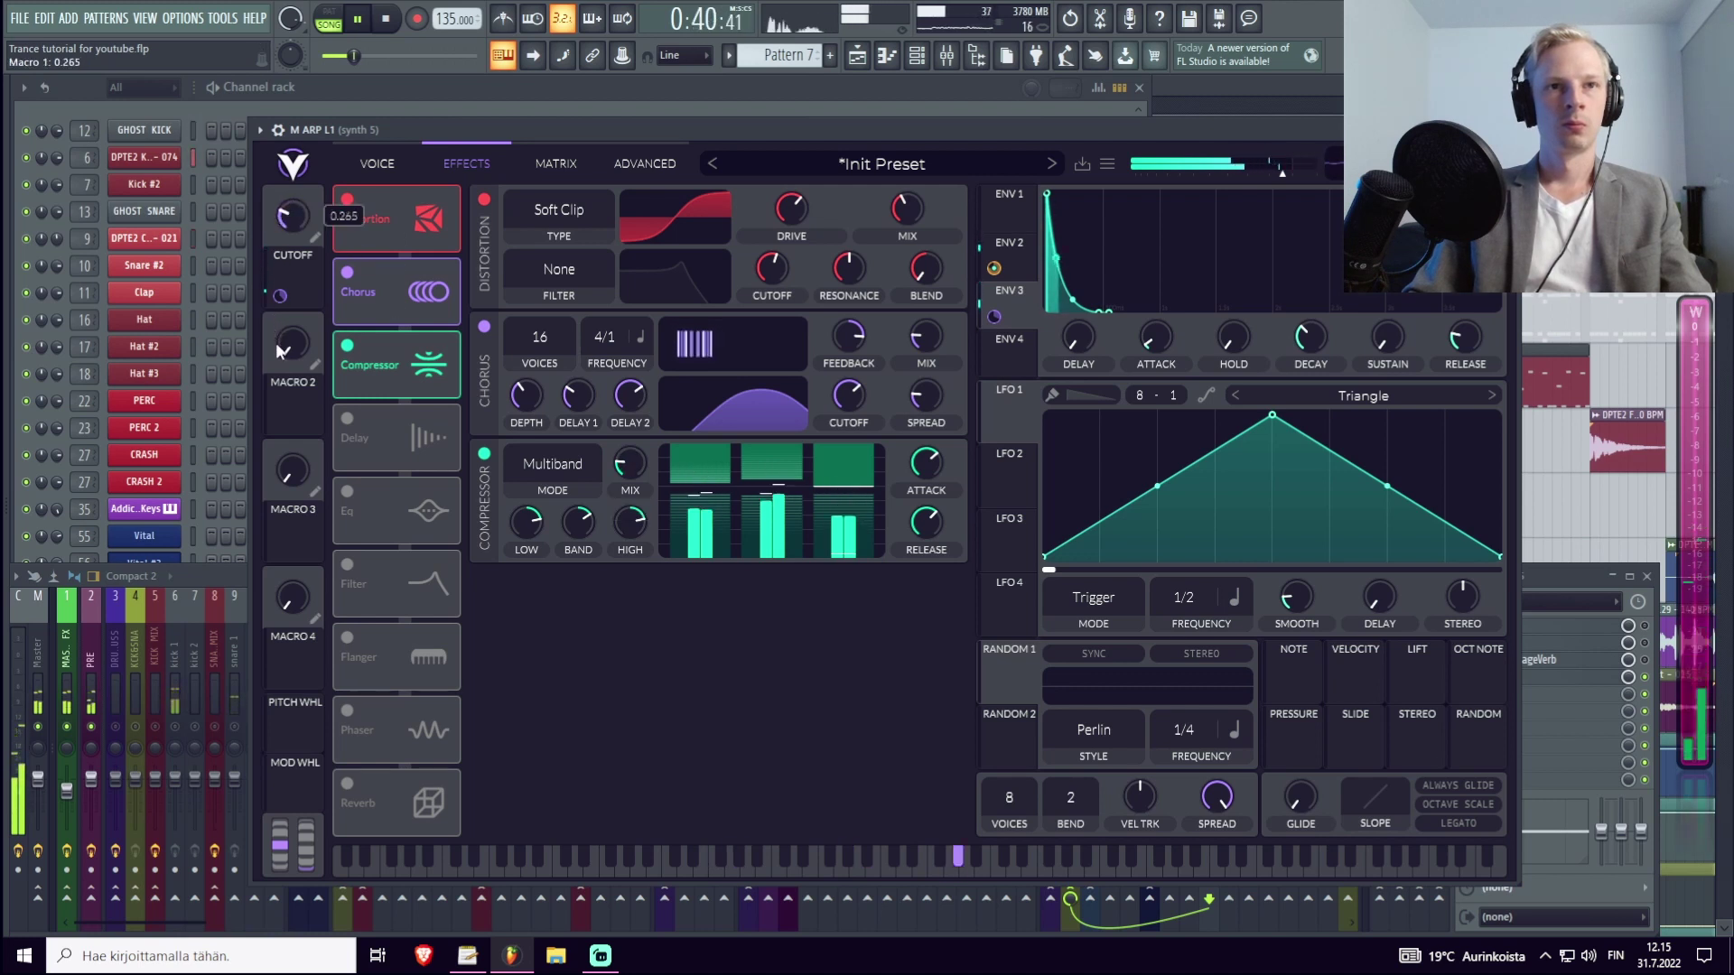
left_click_drag(844, 558, 848, 598)
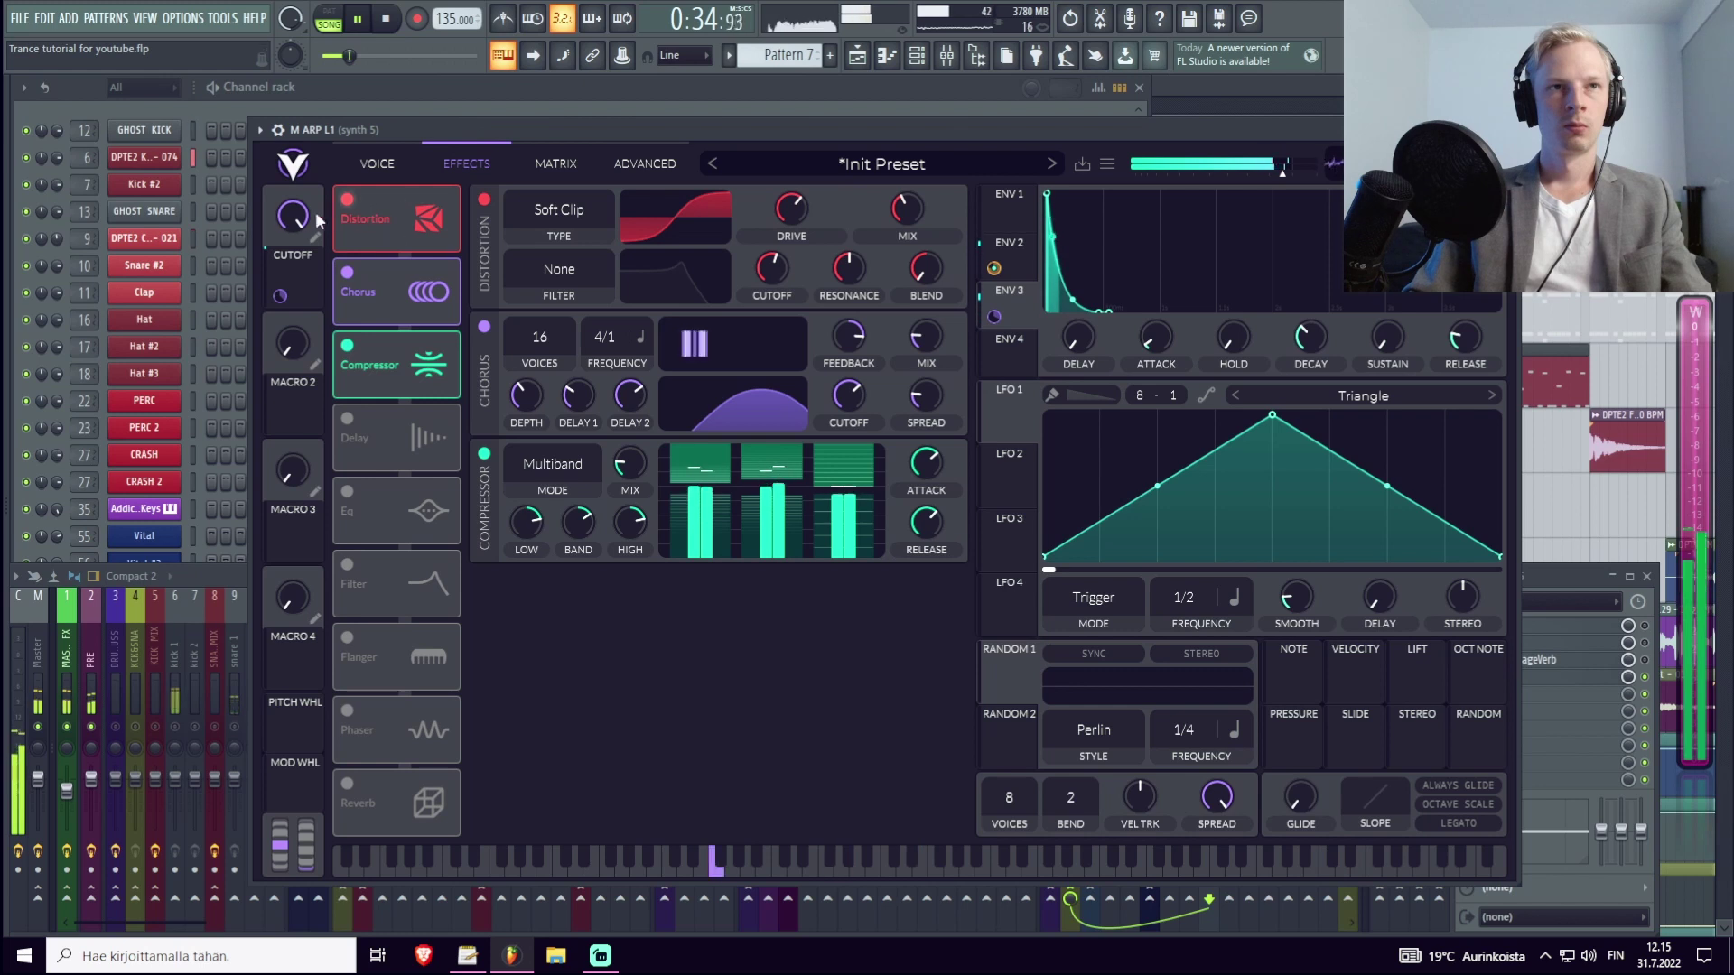
mouse_move(280, 268)
left_mouse_down()
mouse_move(274, 361)
mouse_move(294, 253)
left_mouse_up()
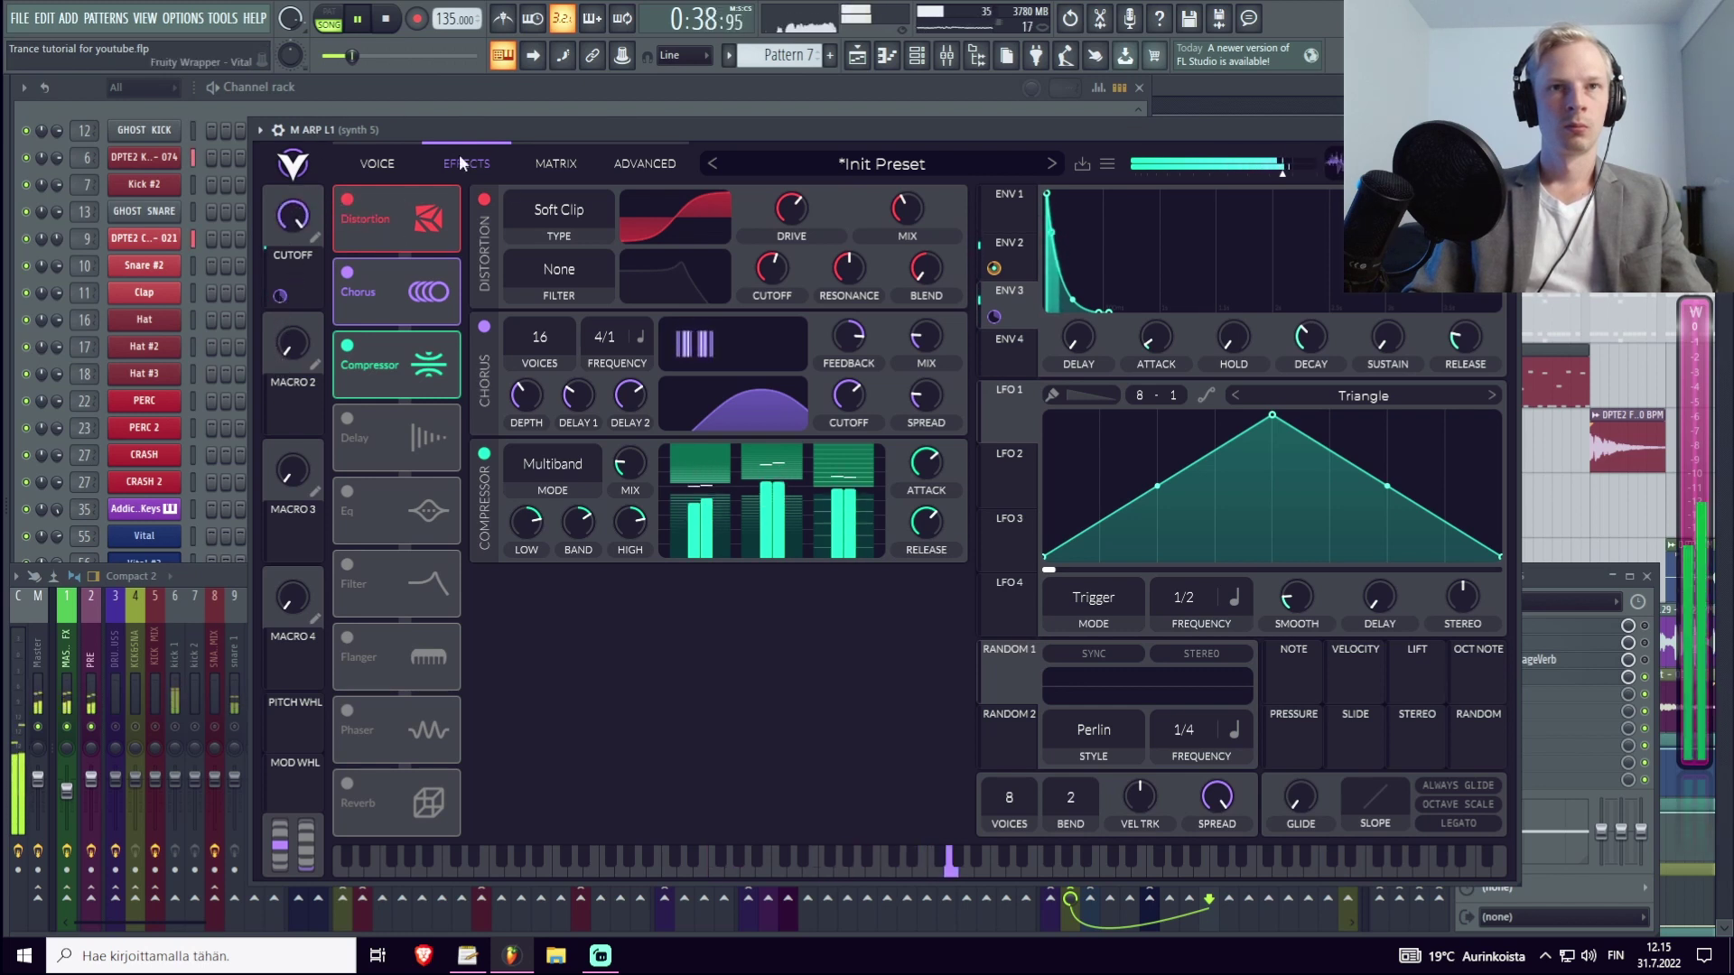
Move the Compressor ahead of the Chorus and audition the new order with a cutoff macro sweep ending at maximum.
left_click_drag(394, 366, 406, 305)
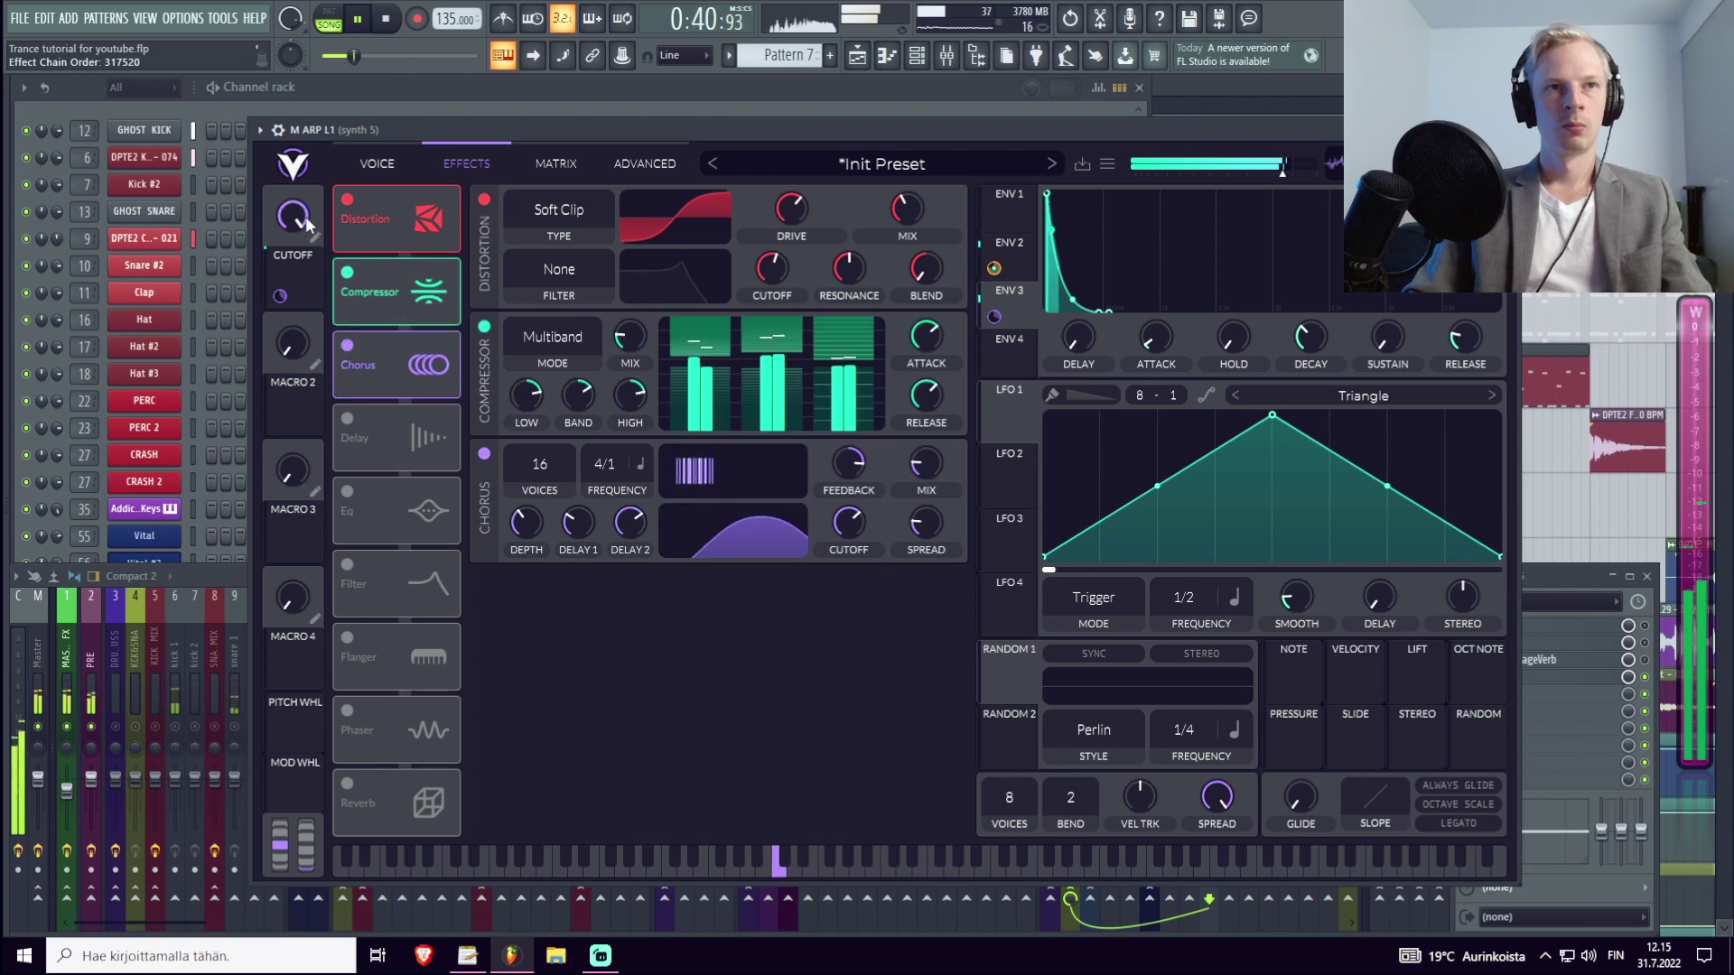
left_click_drag(291, 216, 276, 334)
mouse_move(445, 287)
left_mouse_down()
mouse_move(441, 186)
mouse_move(425, 293)
left_mouse_up()
left_click_drag(292, 215, 387, 31)
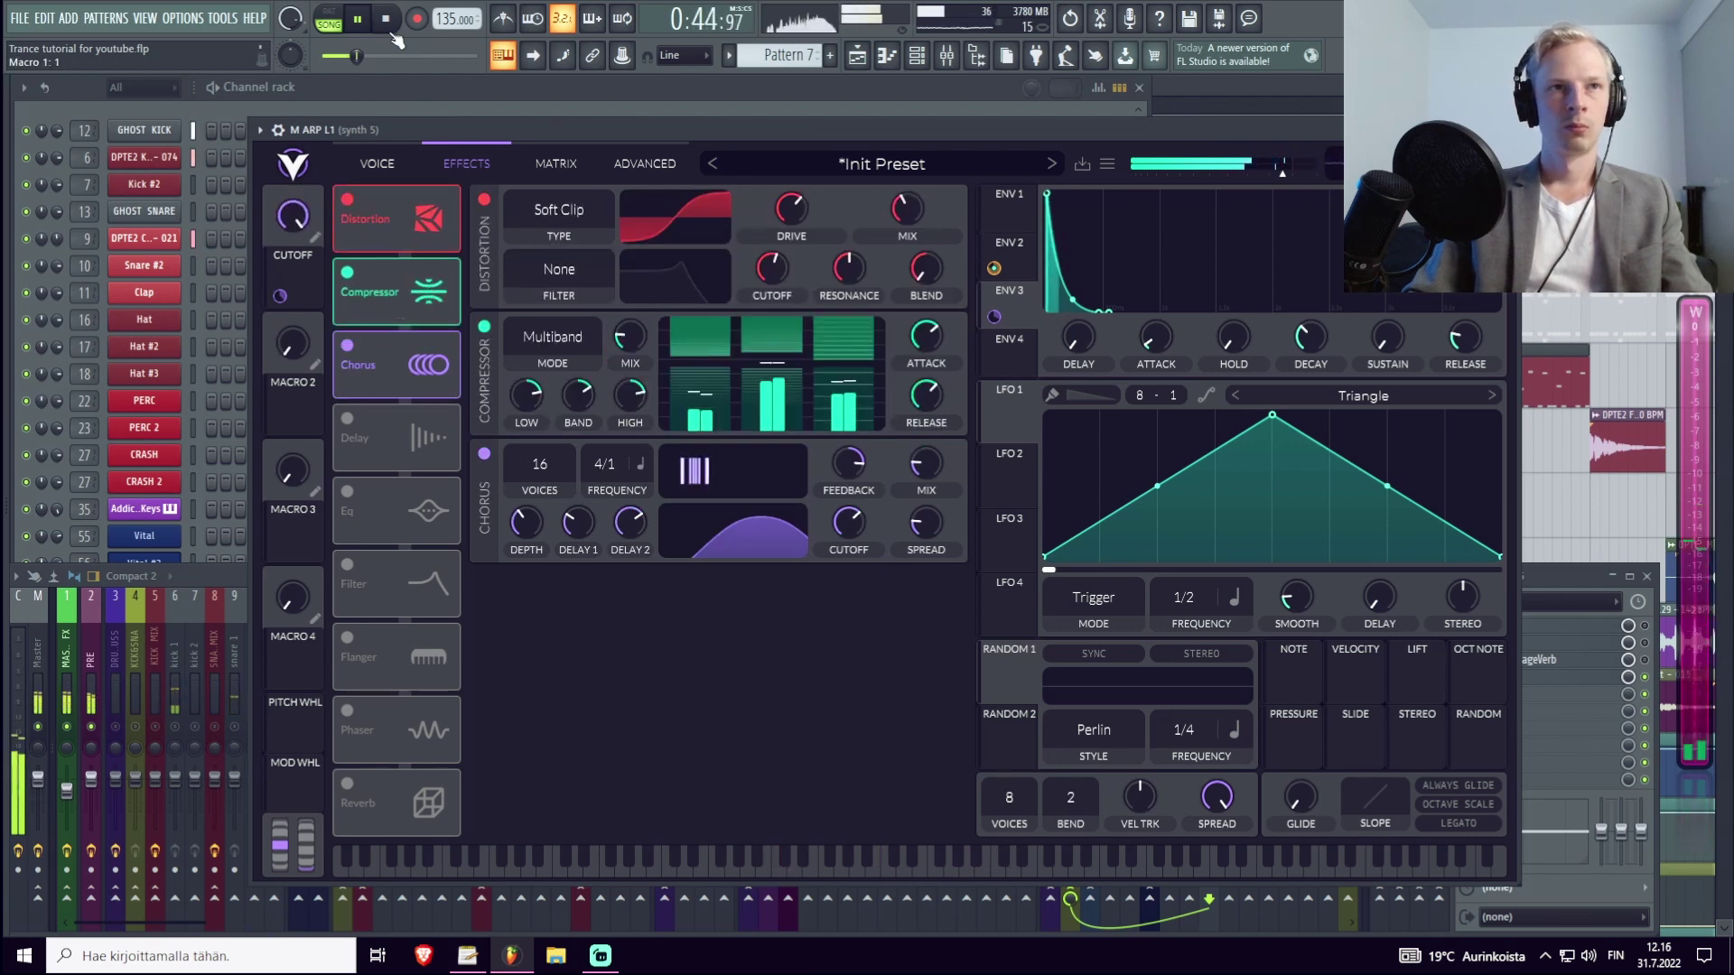
key("space")
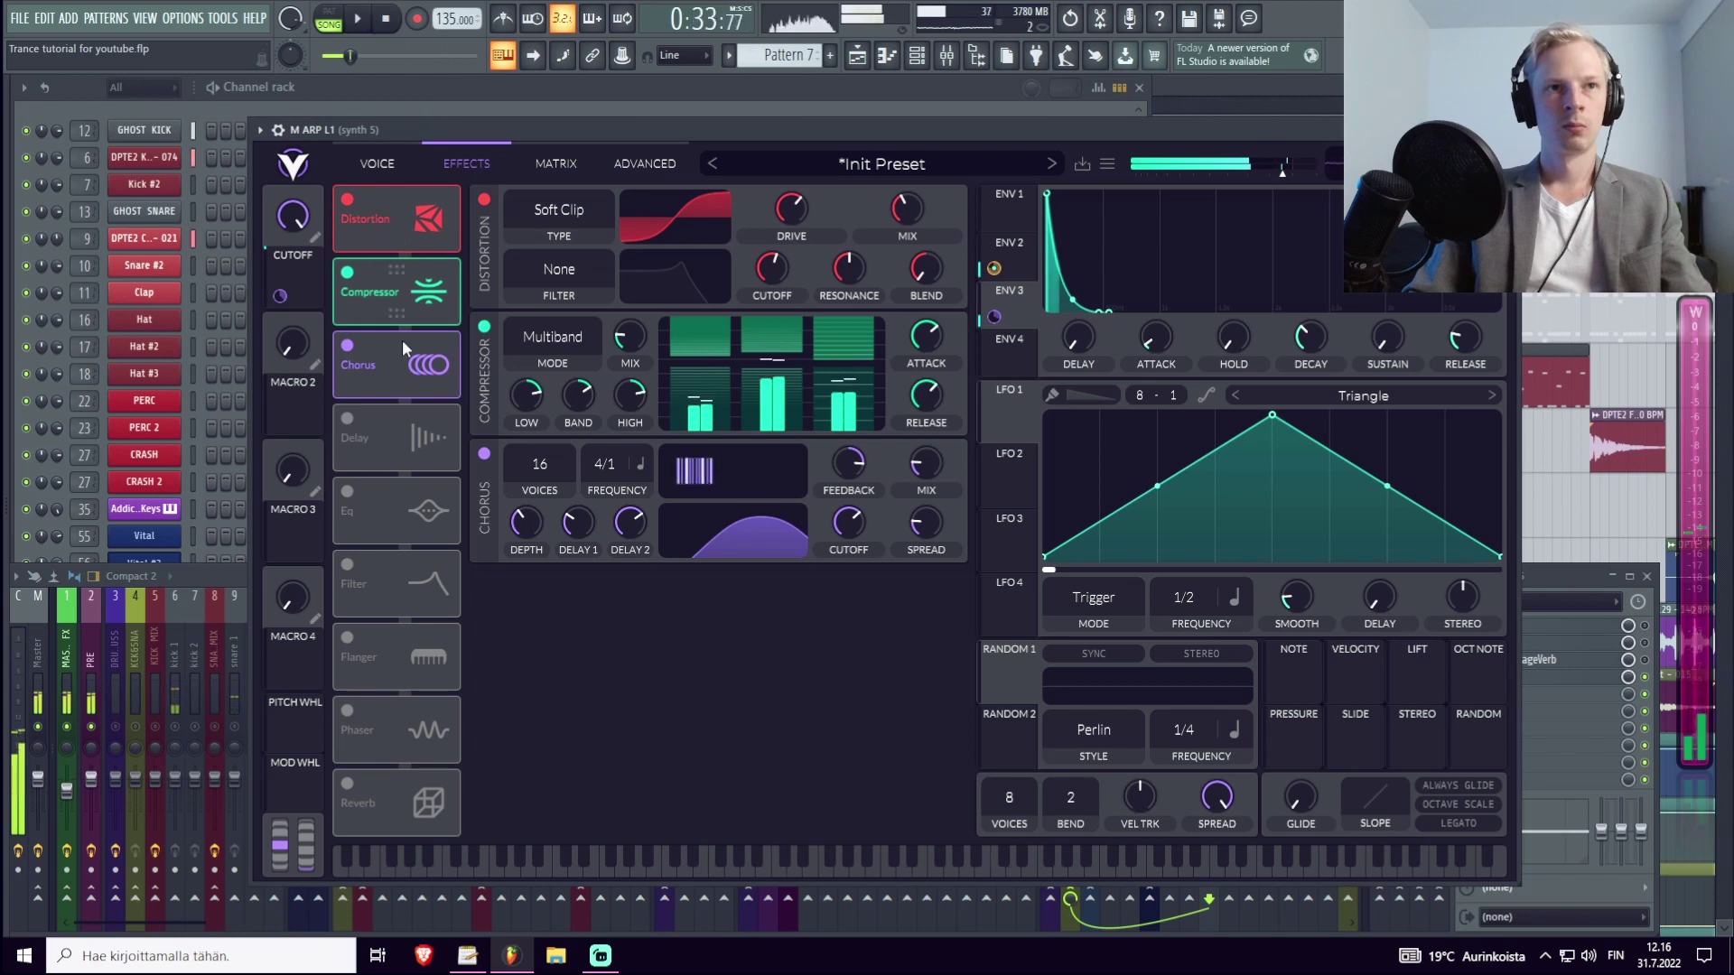
Enable the Delay effect after the Chorus and audition it with its mix raised to maximum.
left_click(346, 416)
key("space")
key("space")
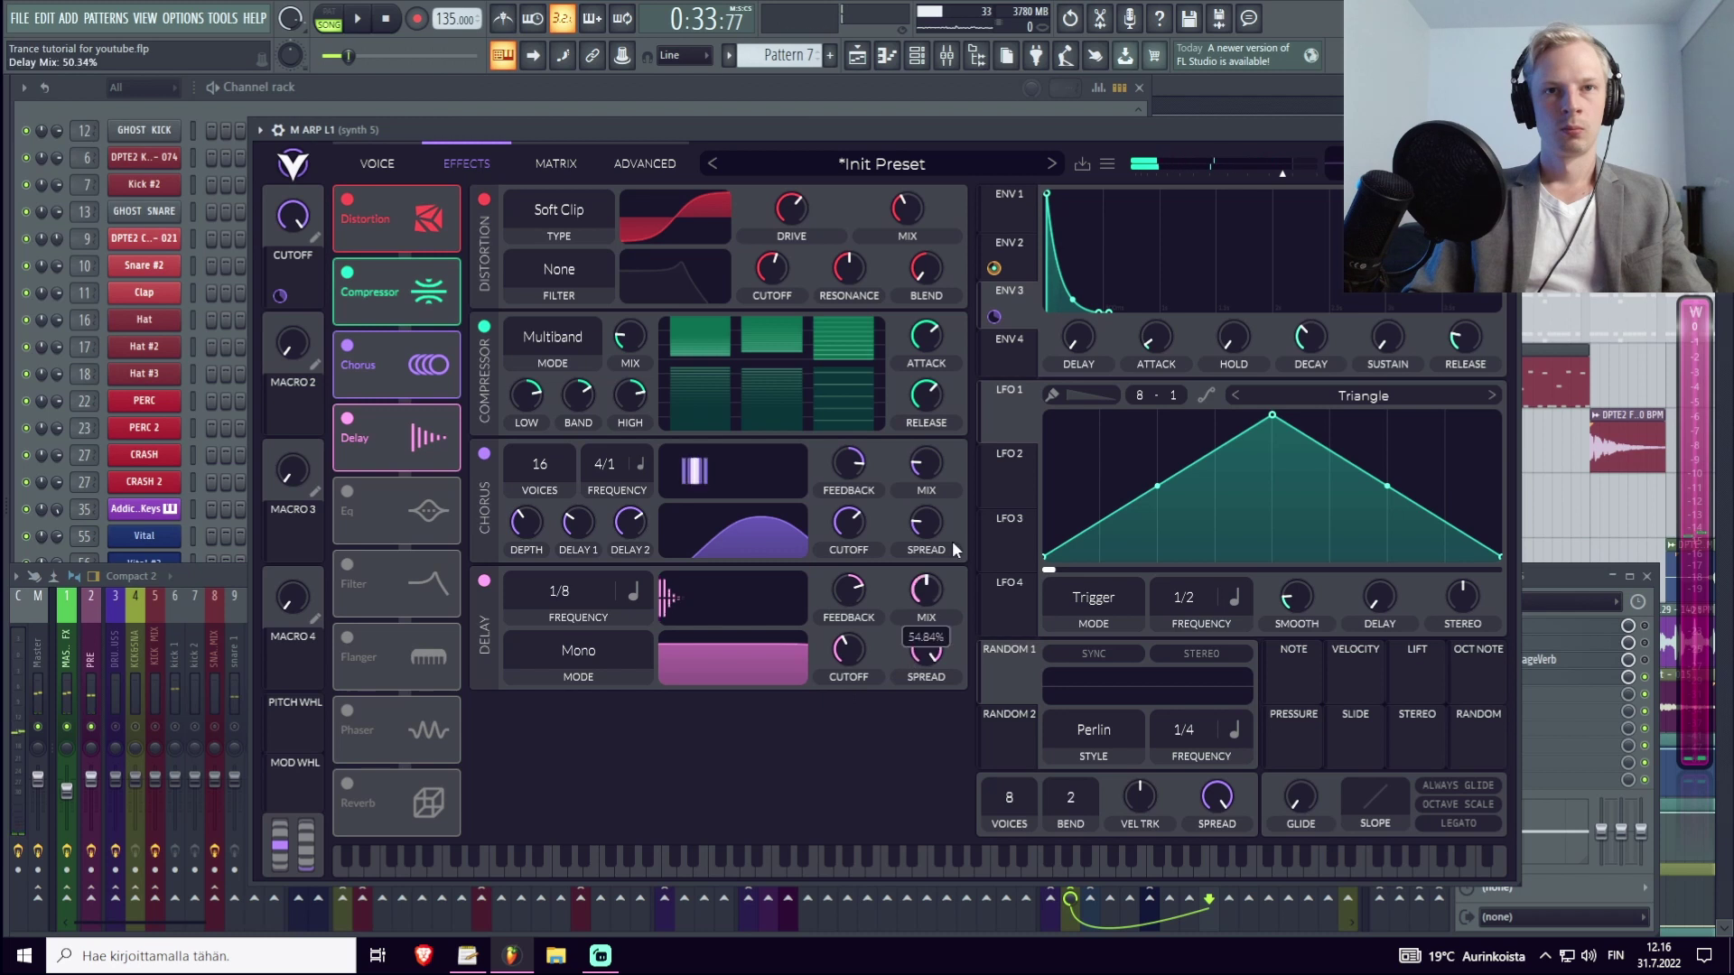
key("space")
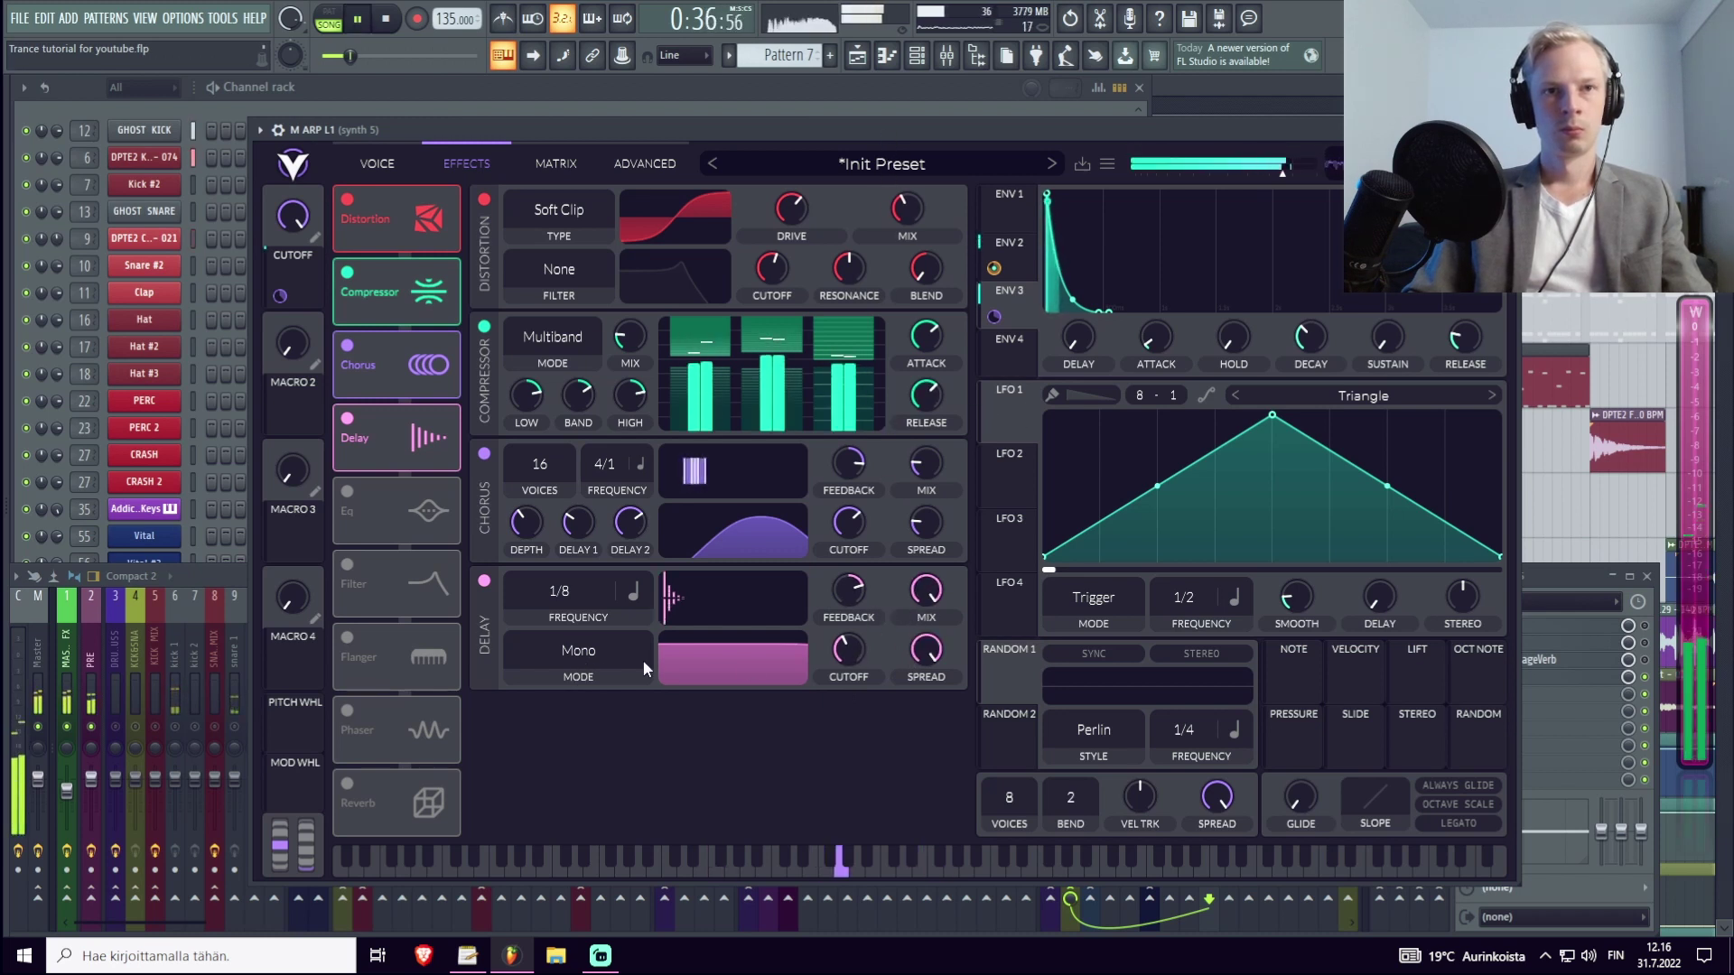
Switch the delay to Stereo mode, reducing its mix to 45.5% and setting the first delay time to 1/4.
left_click(634, 593)
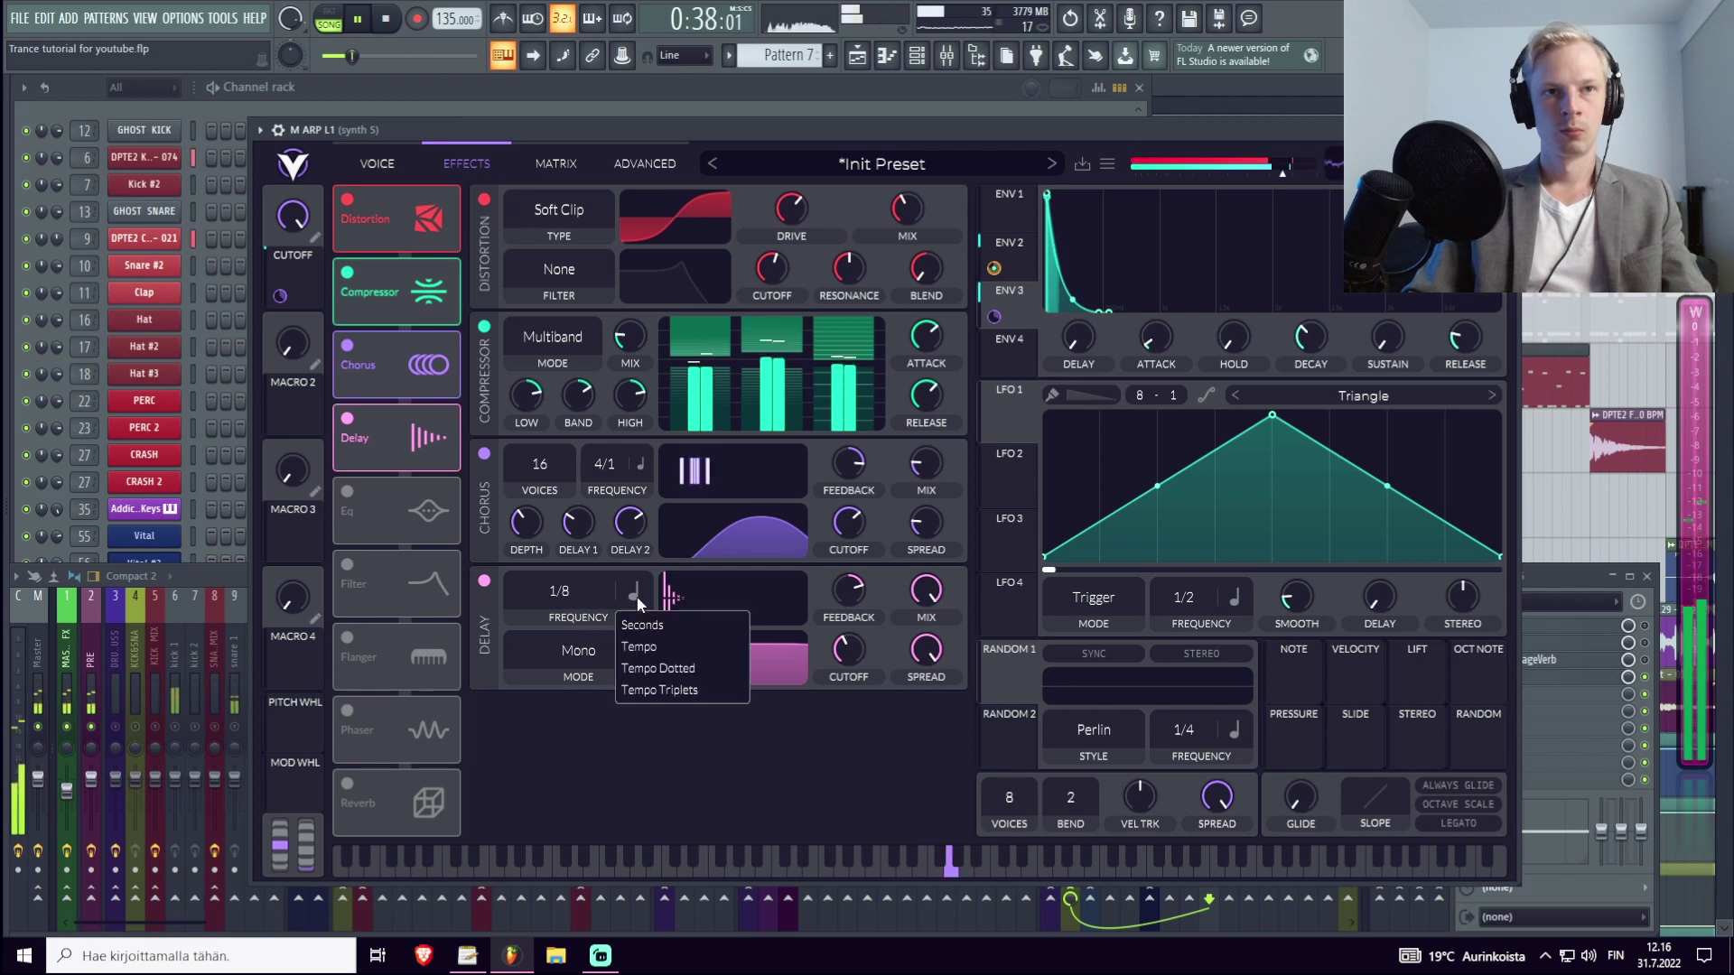
left_click(574, 650)
left_click(554, 724)
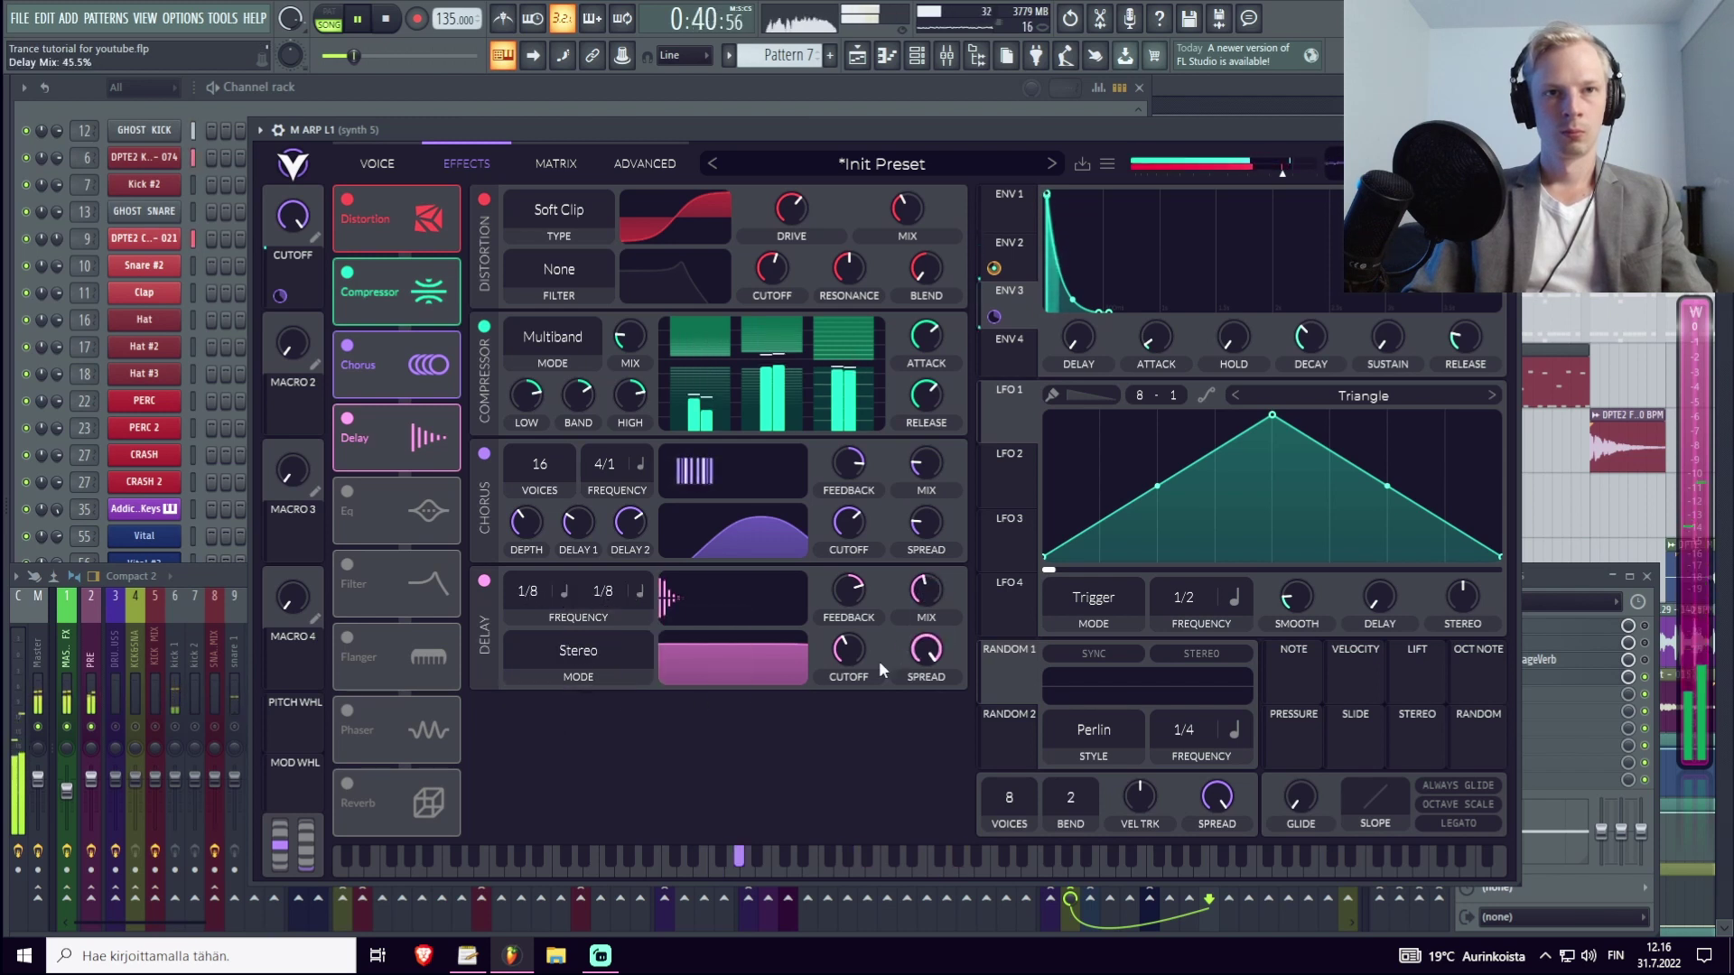
left_click_drag(528, 599, 527, 634)
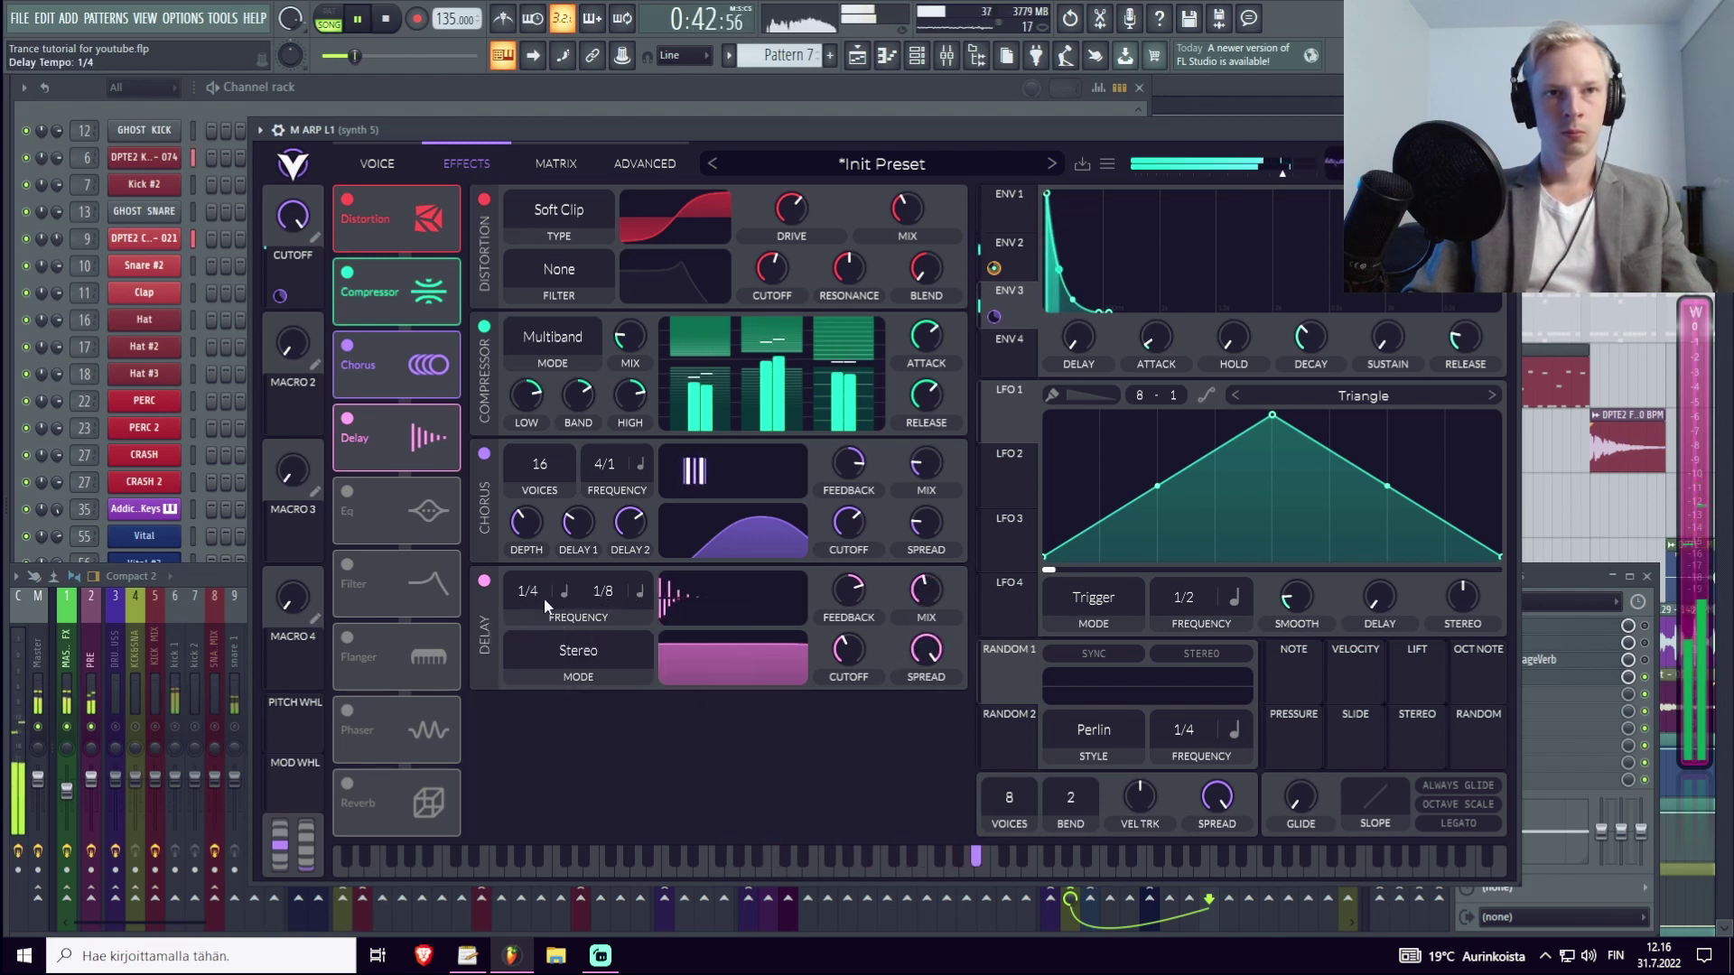
Raise the delay's filter cutoff and narrow its spread, reducing the feedback and bringing the mix down to 15.5%.
key("space")
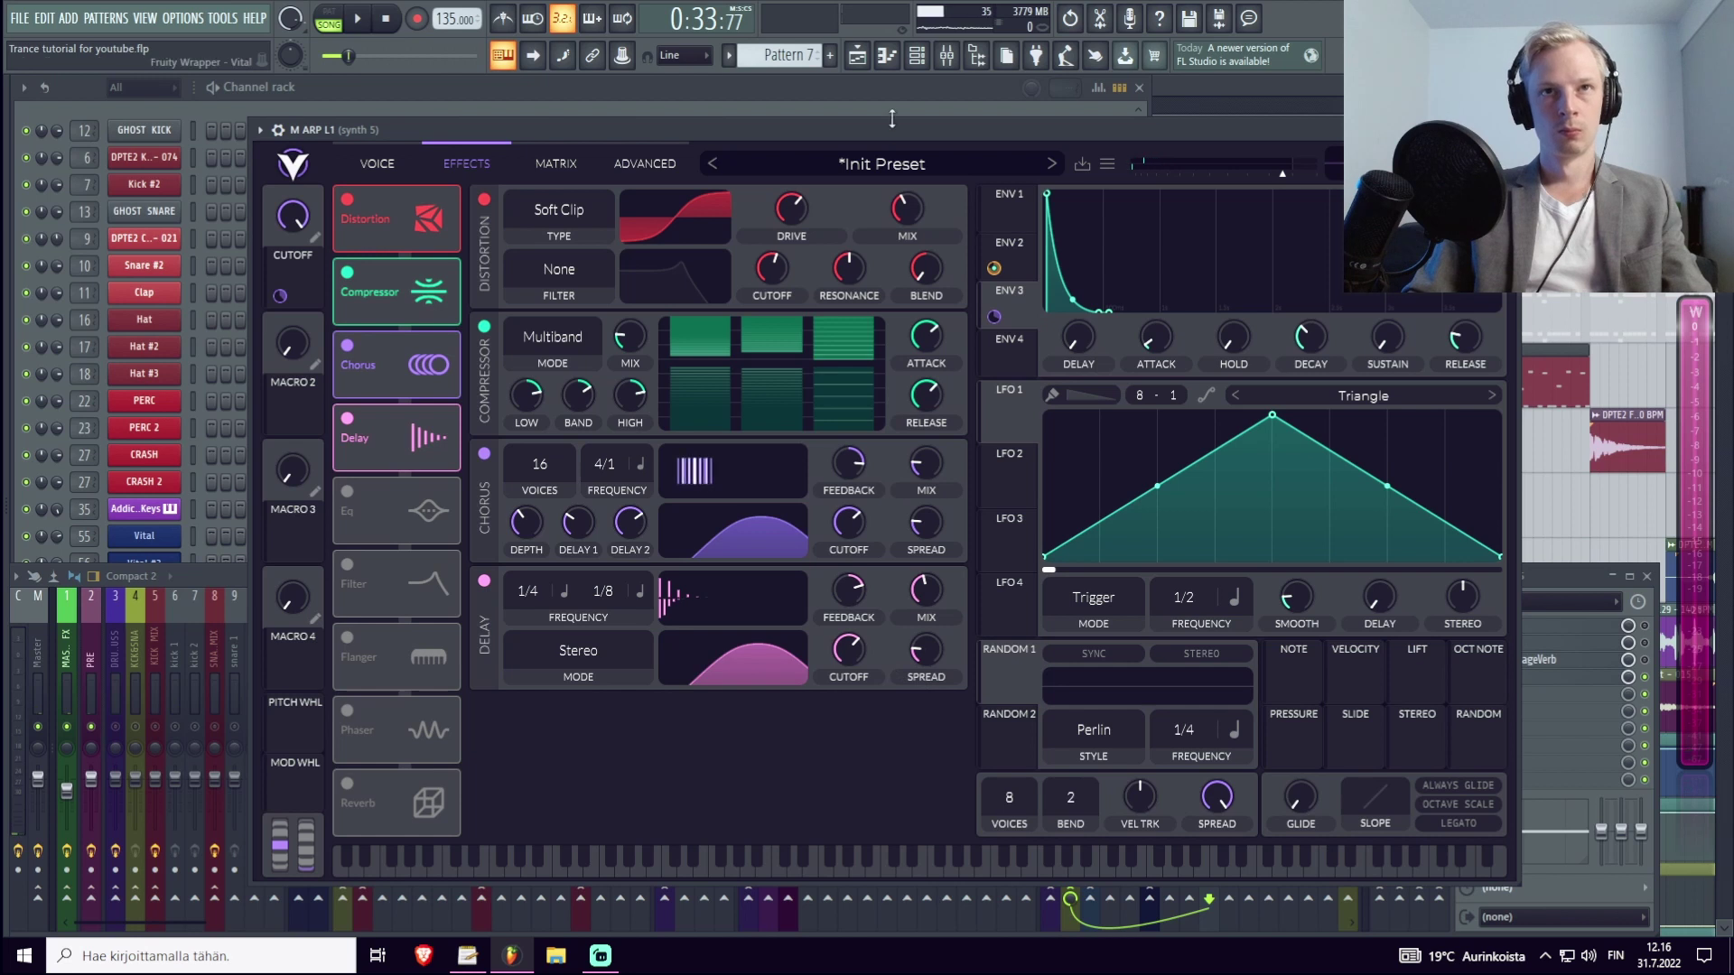
key("space")
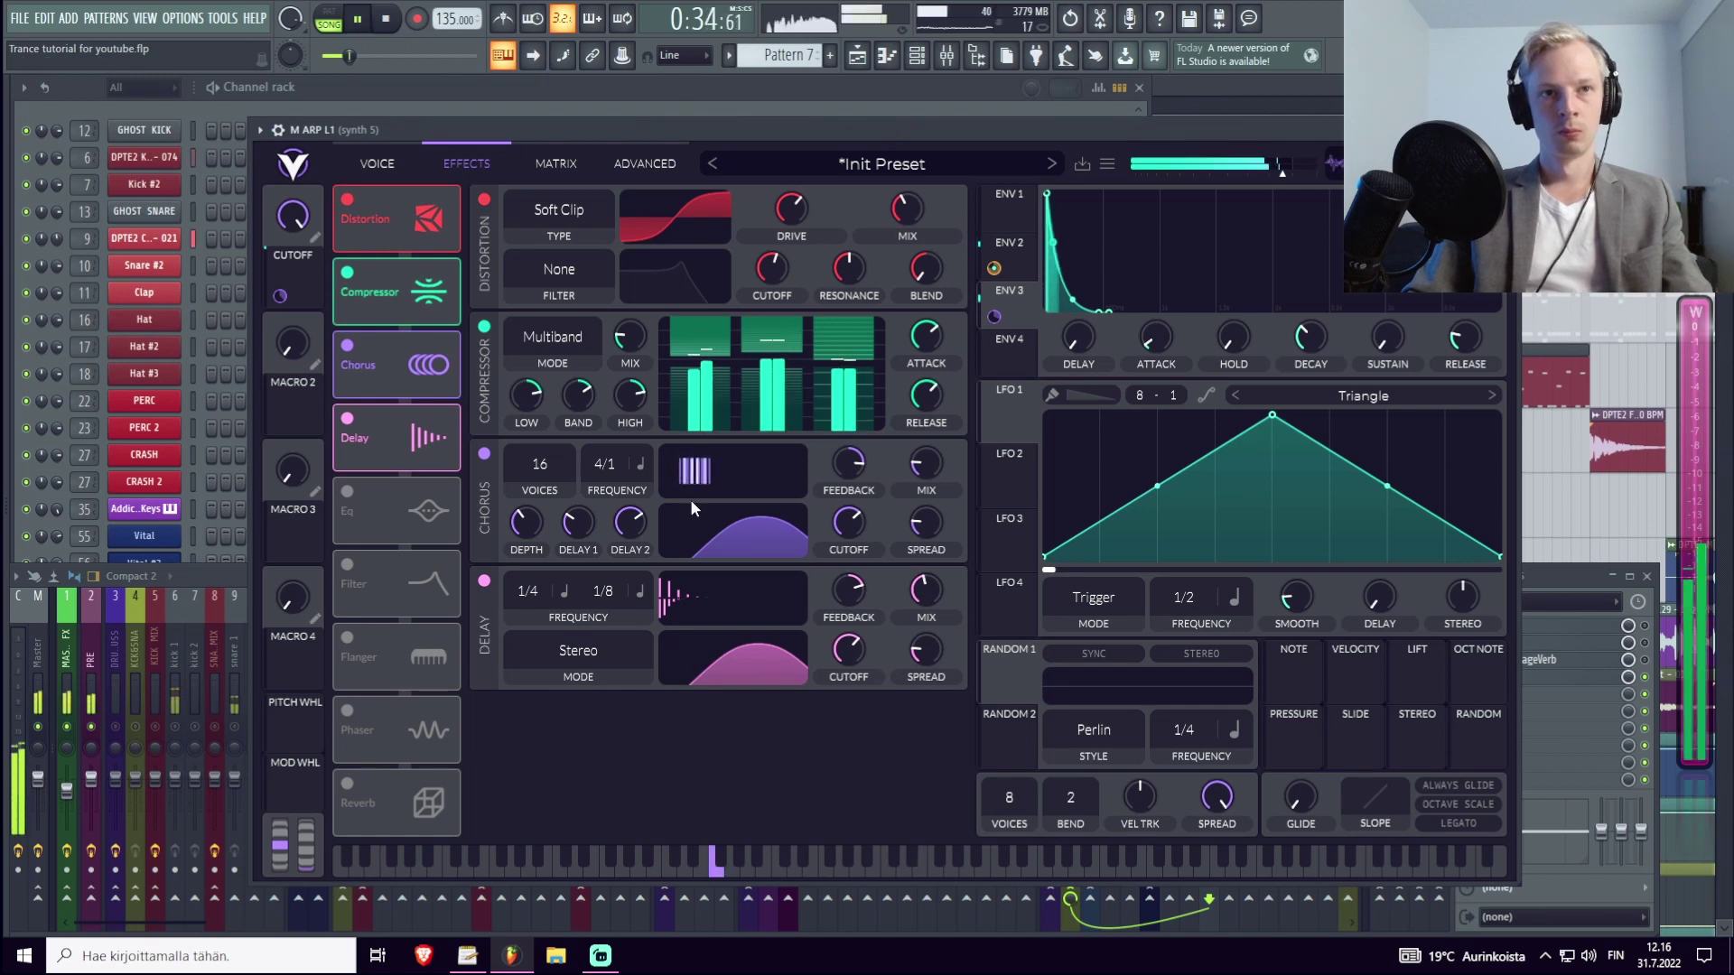
left_click_drag(912, 592, 910, 648)
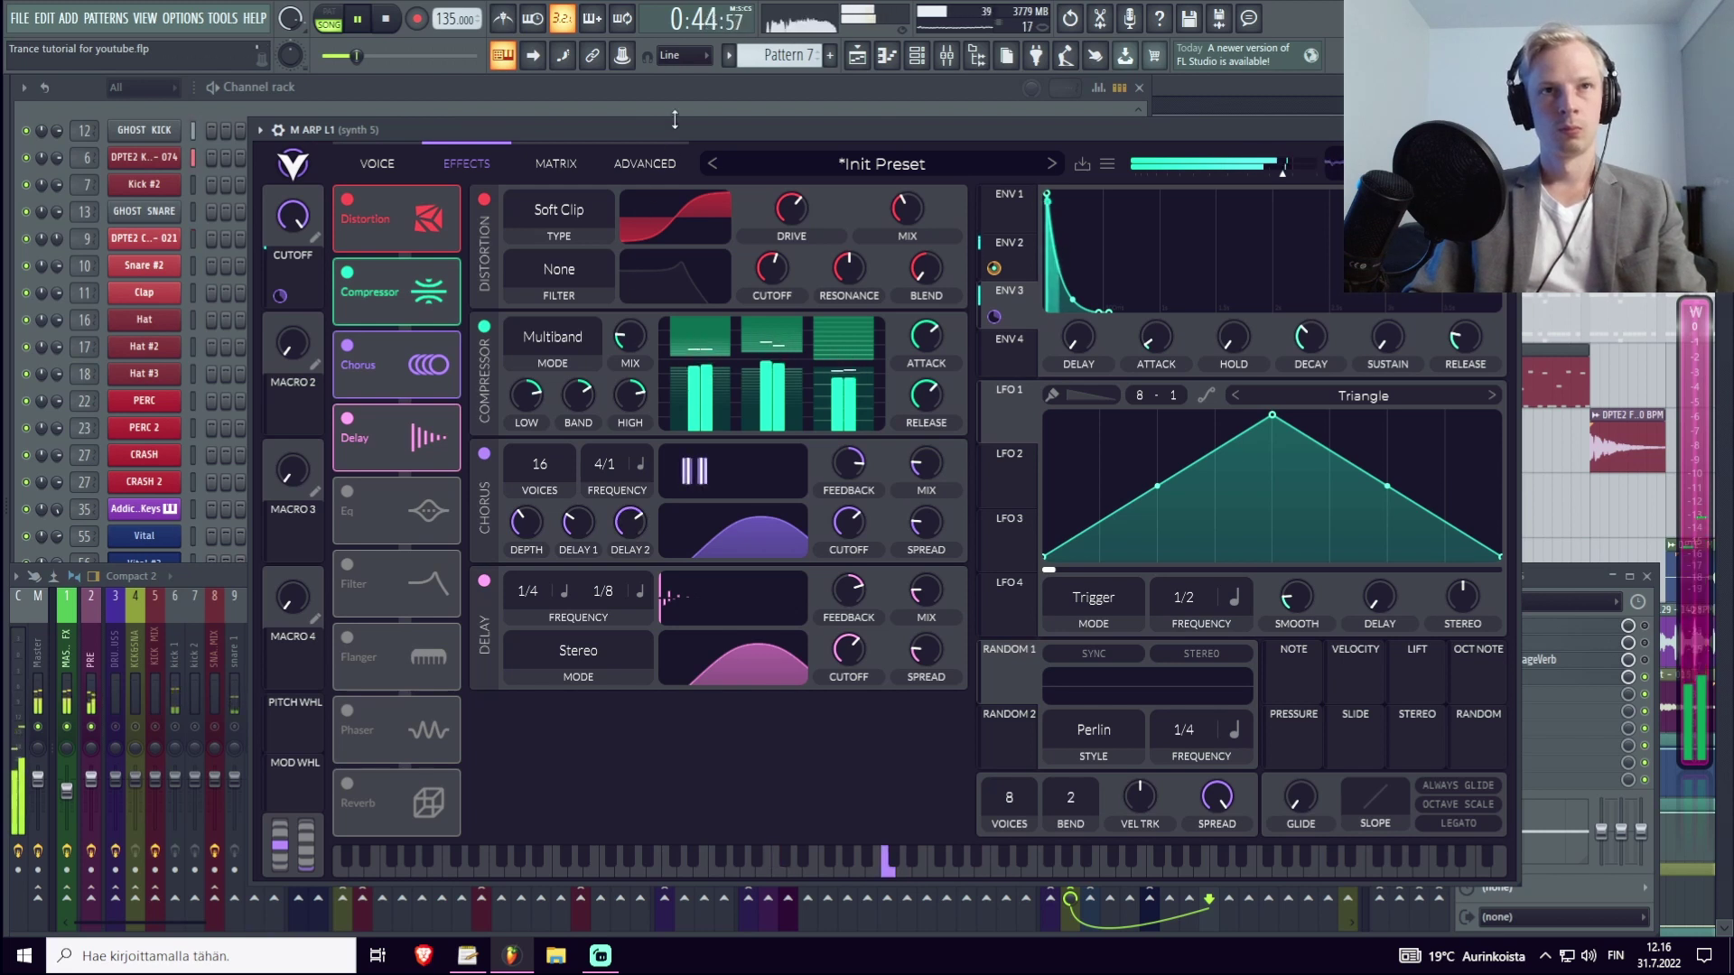
key("space")
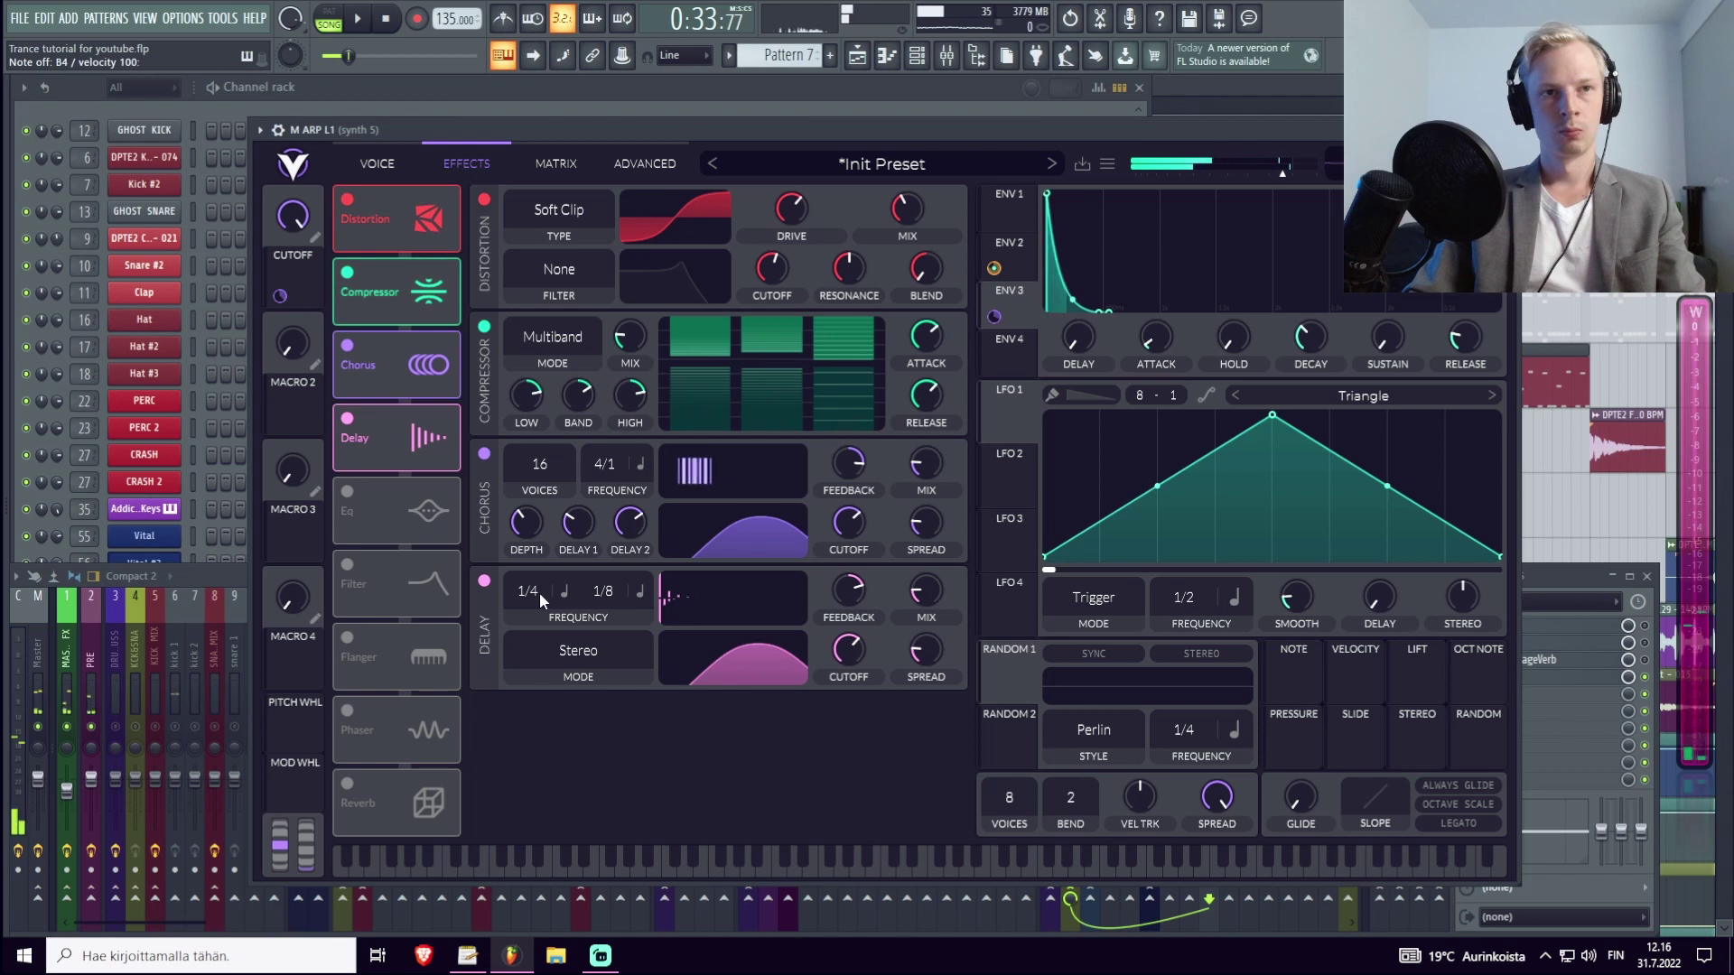
mouse_move(838, 619)
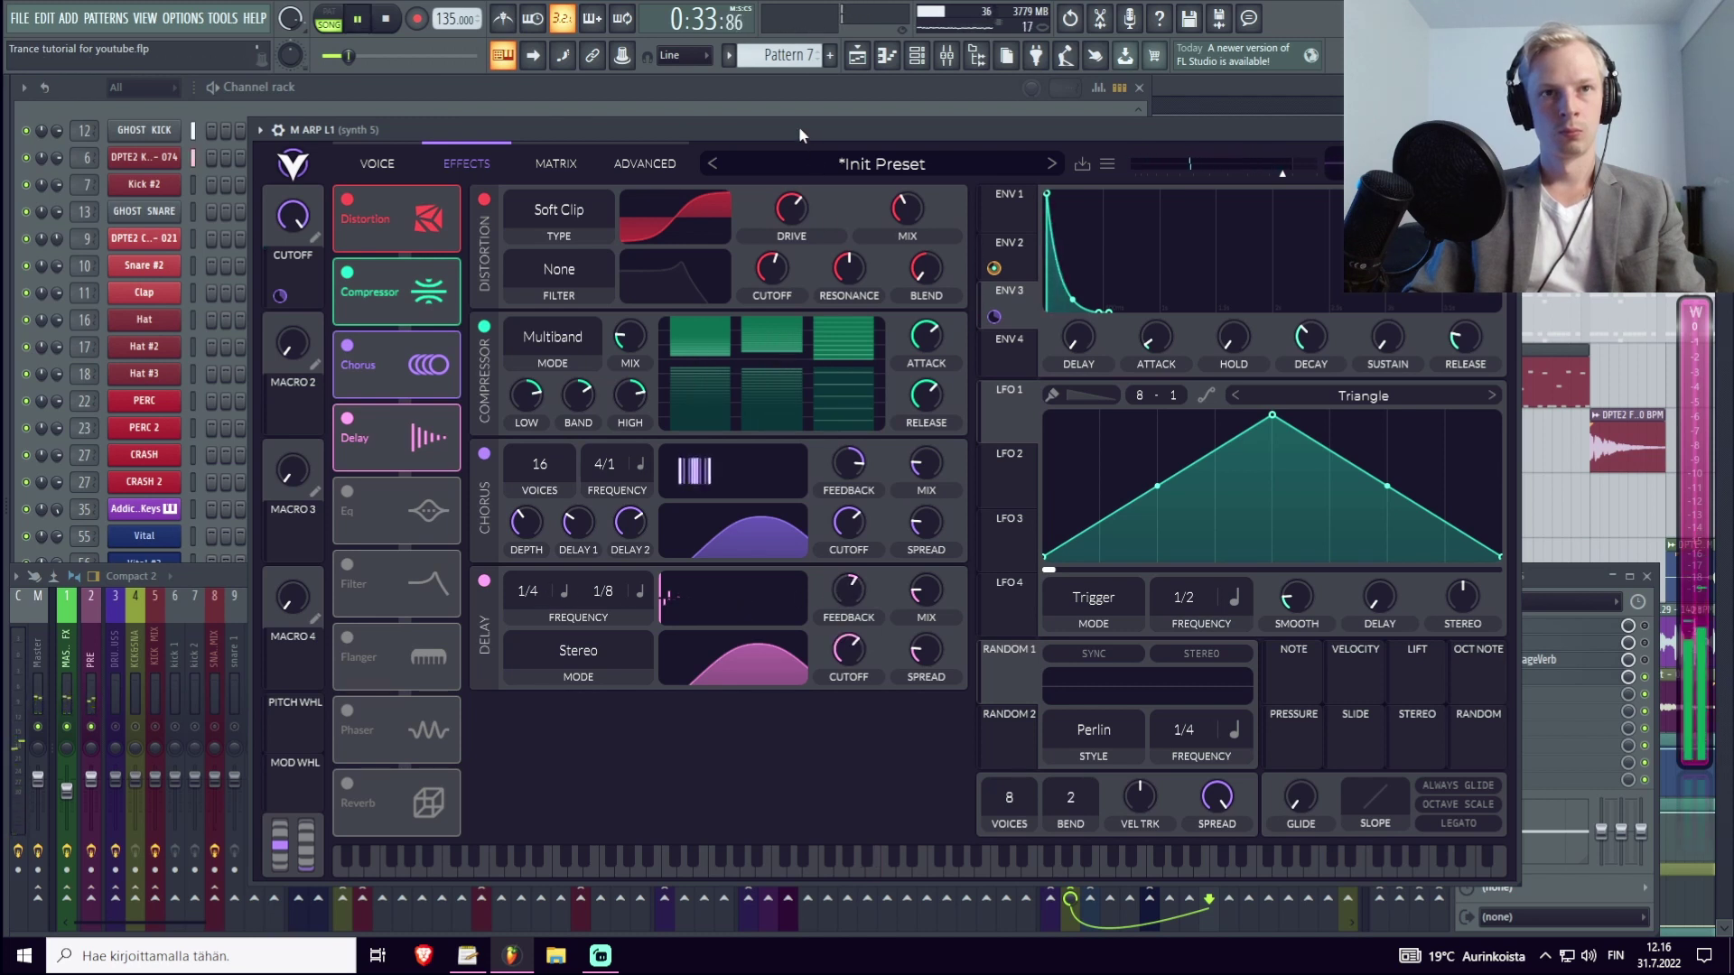
Try Tempo Triplets sync on the delay's first 1/4 time during playback.
left_click(567, 590)
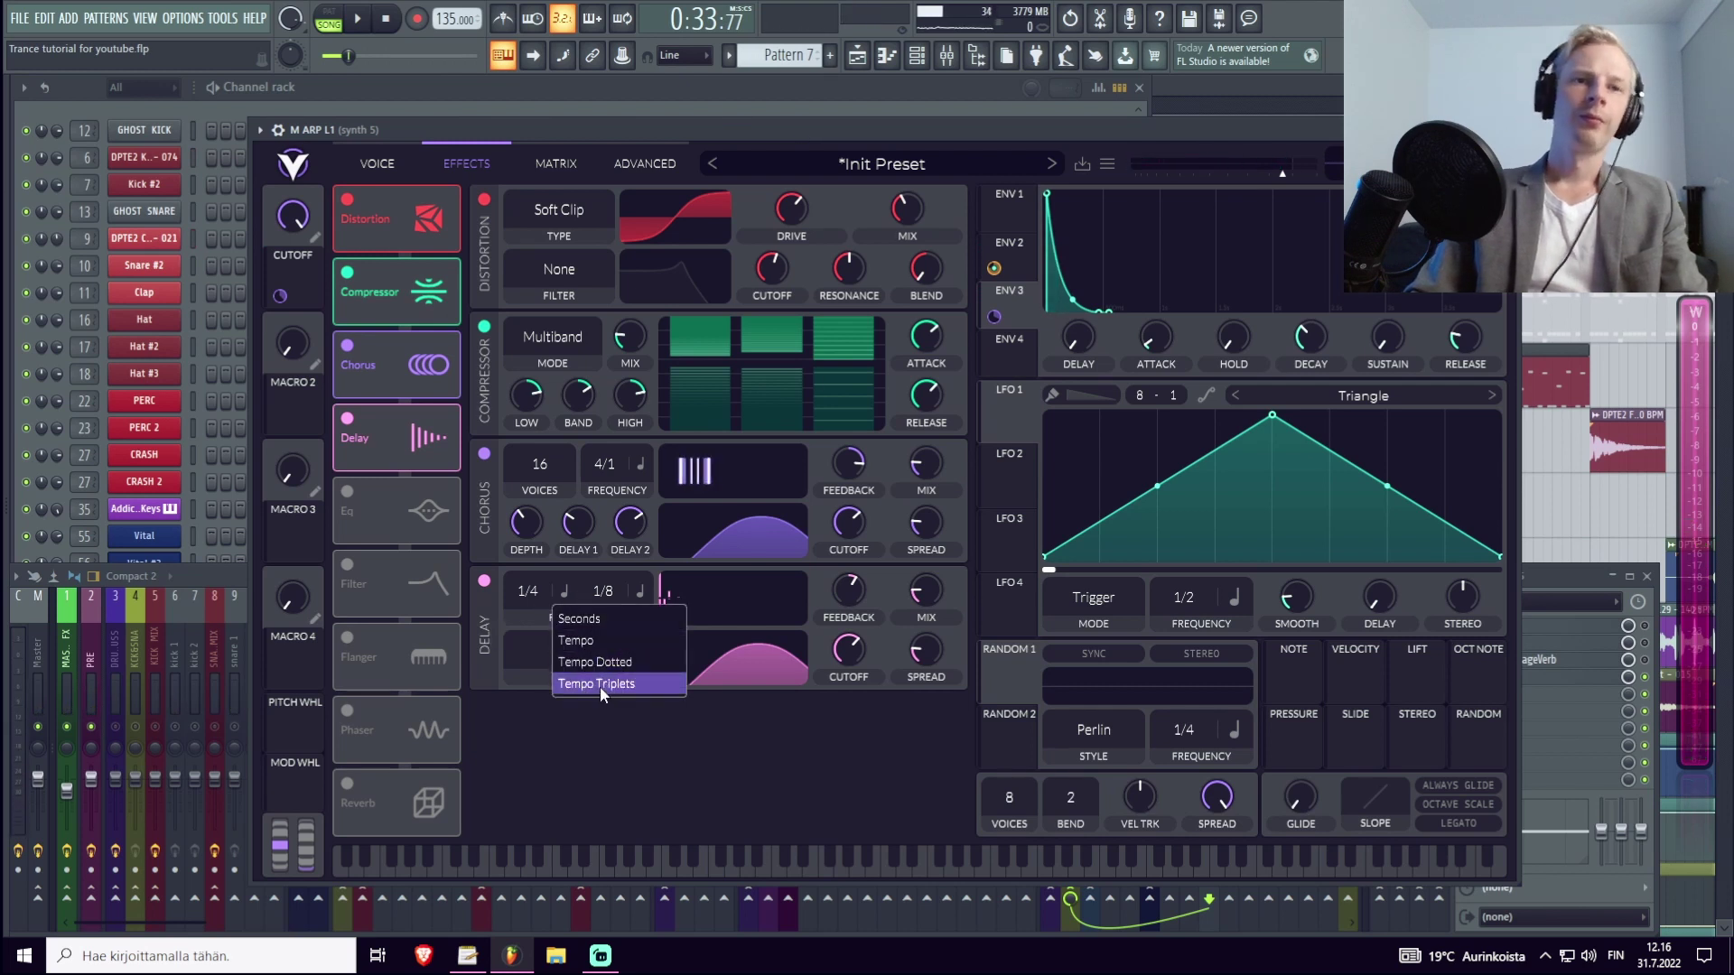
left_click(599, 683)
key("space")
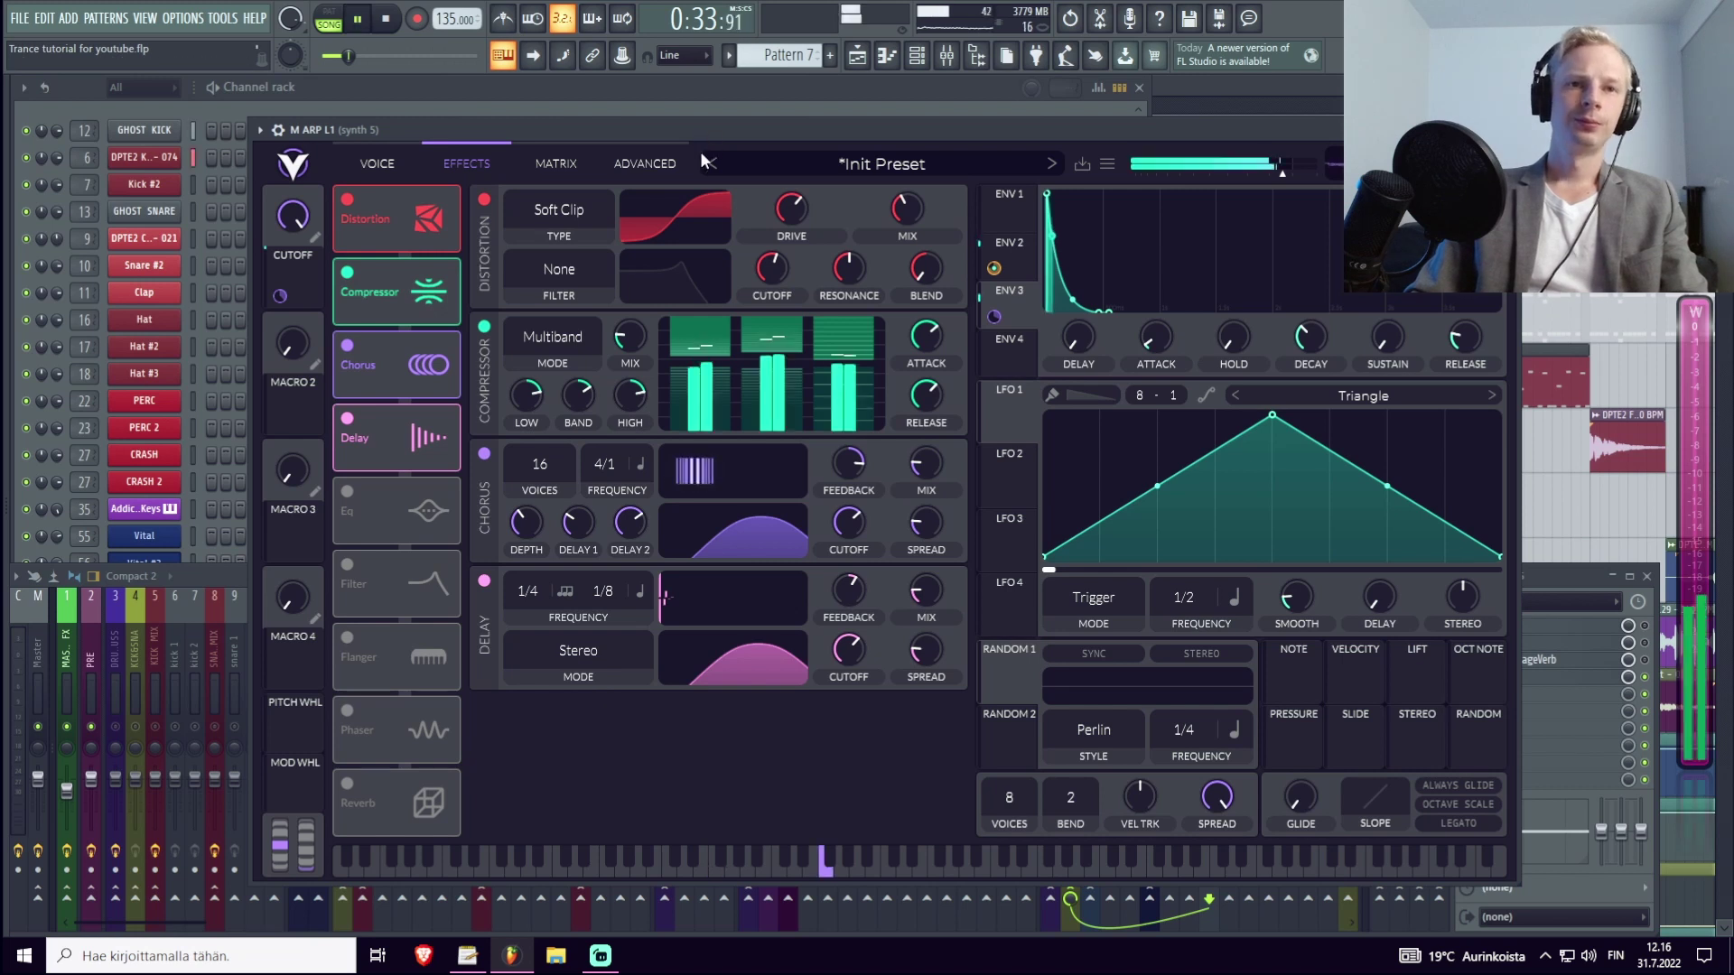
key("space")
Set the delay's first 1/4 time to Tempo Dotted sync and start playback.
left_click(565, 590)
left_click(583, 653)
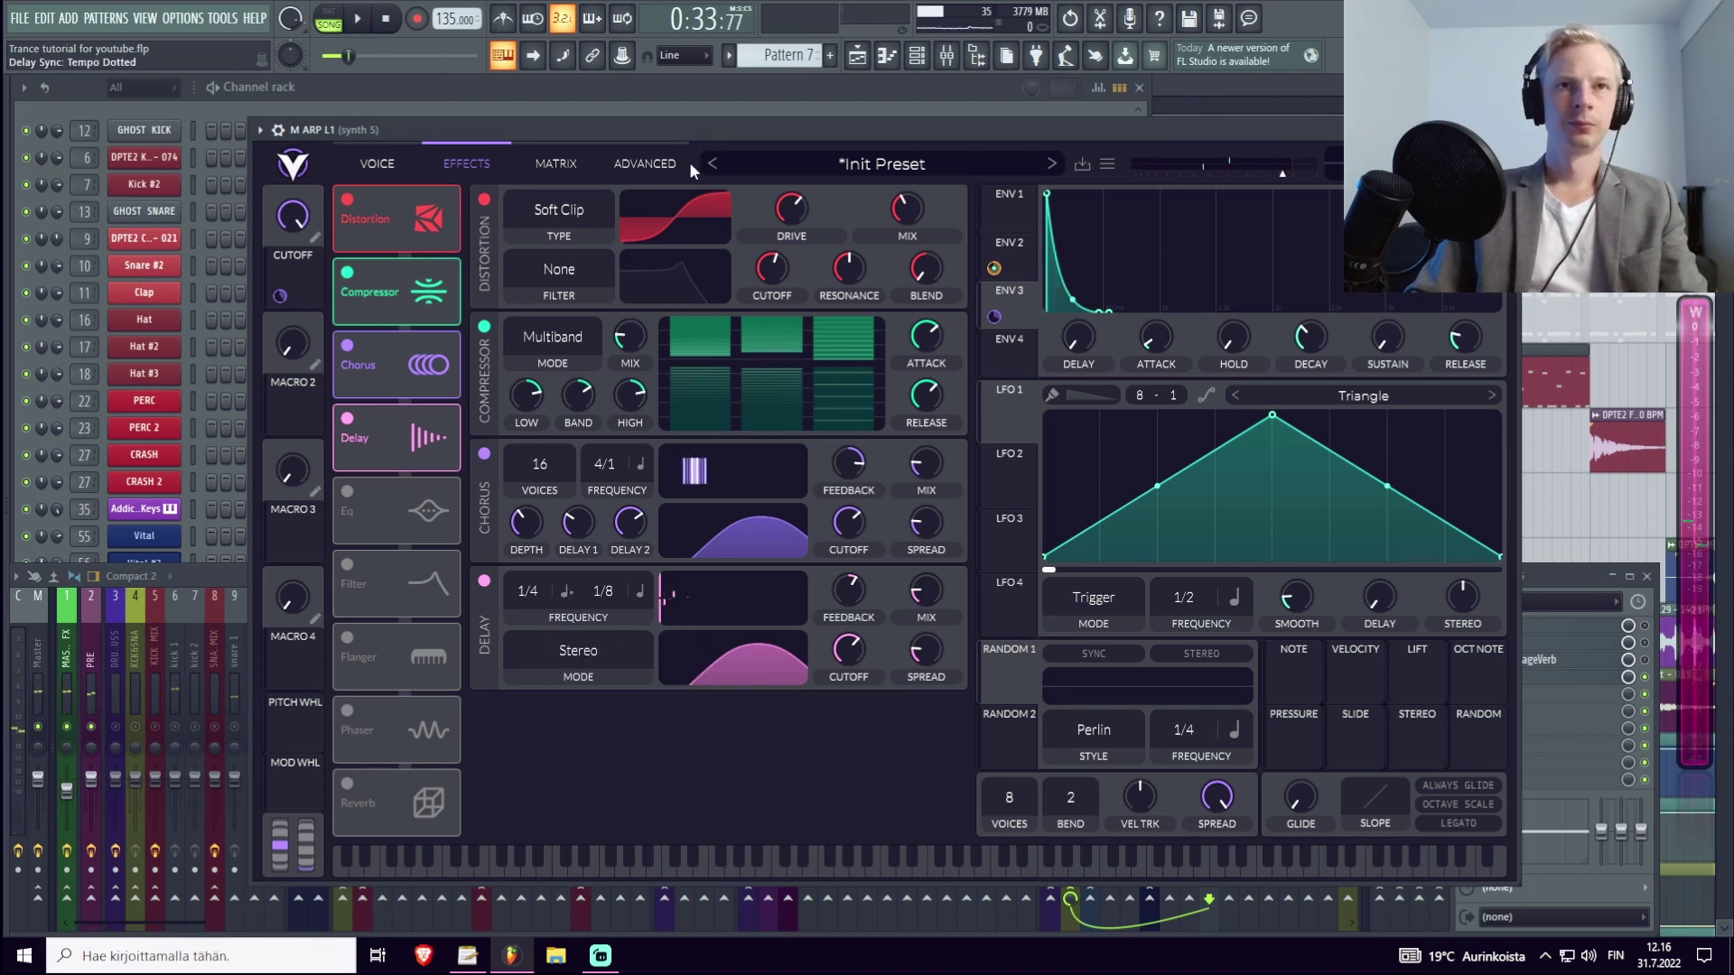
key("space")
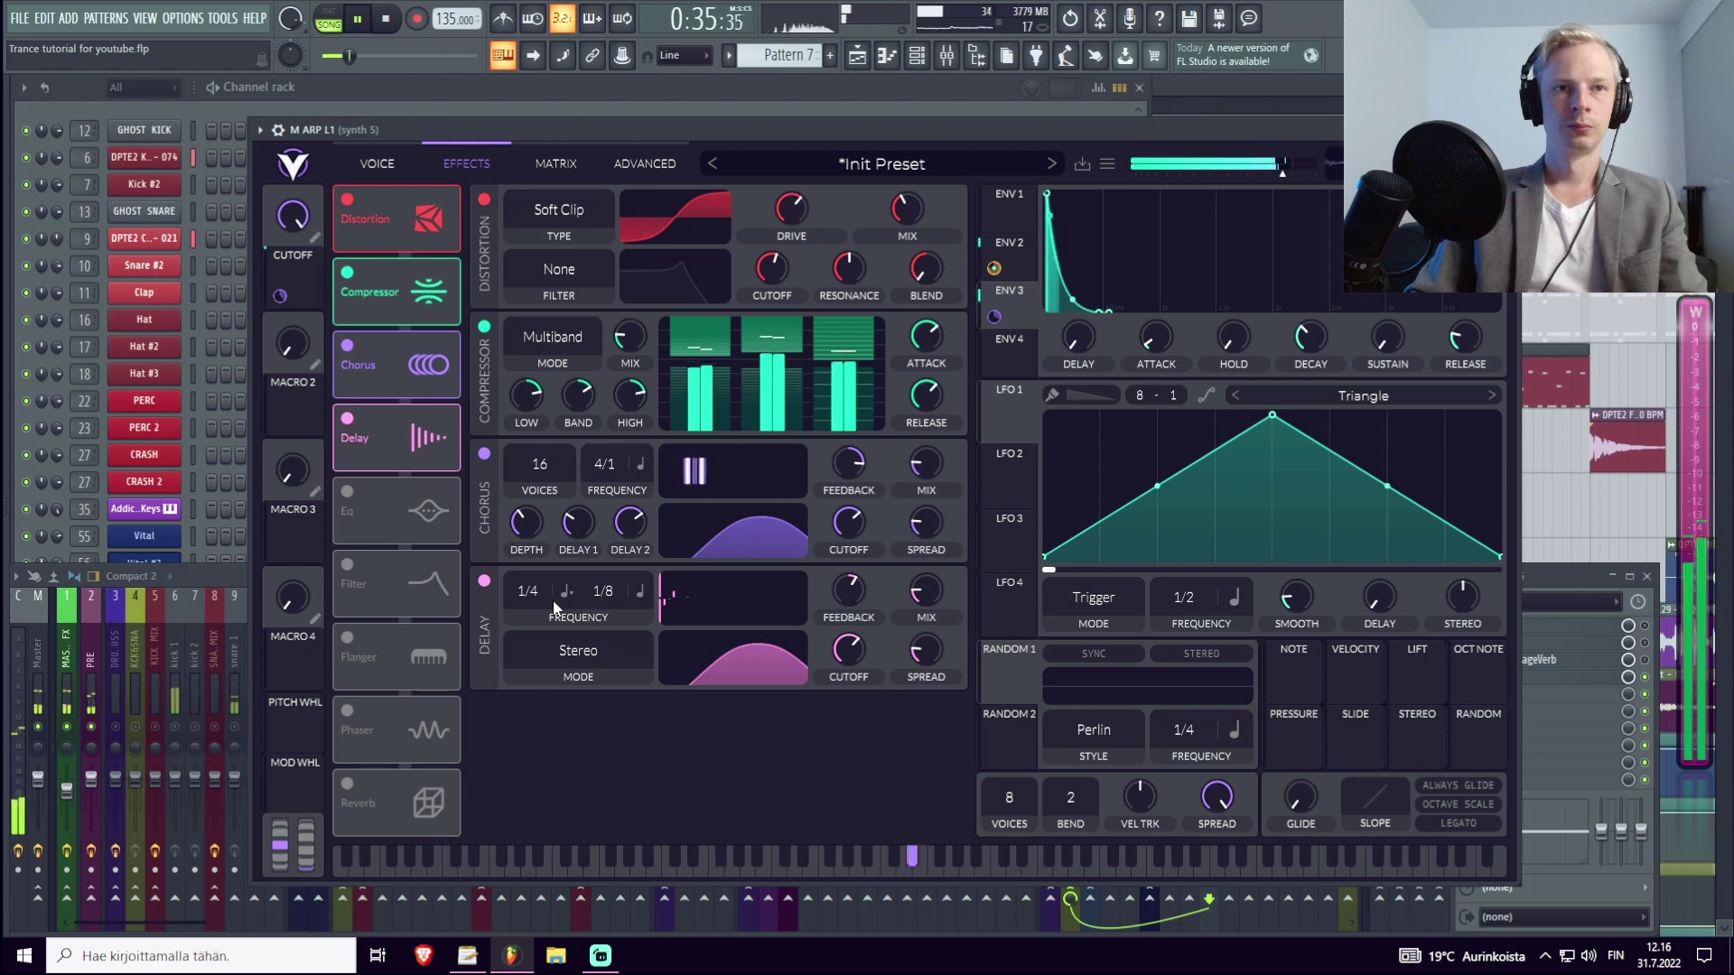
Lower the delay mix slightly and widen its filter spread during playback, then stop.
mouse_move(932, 596)
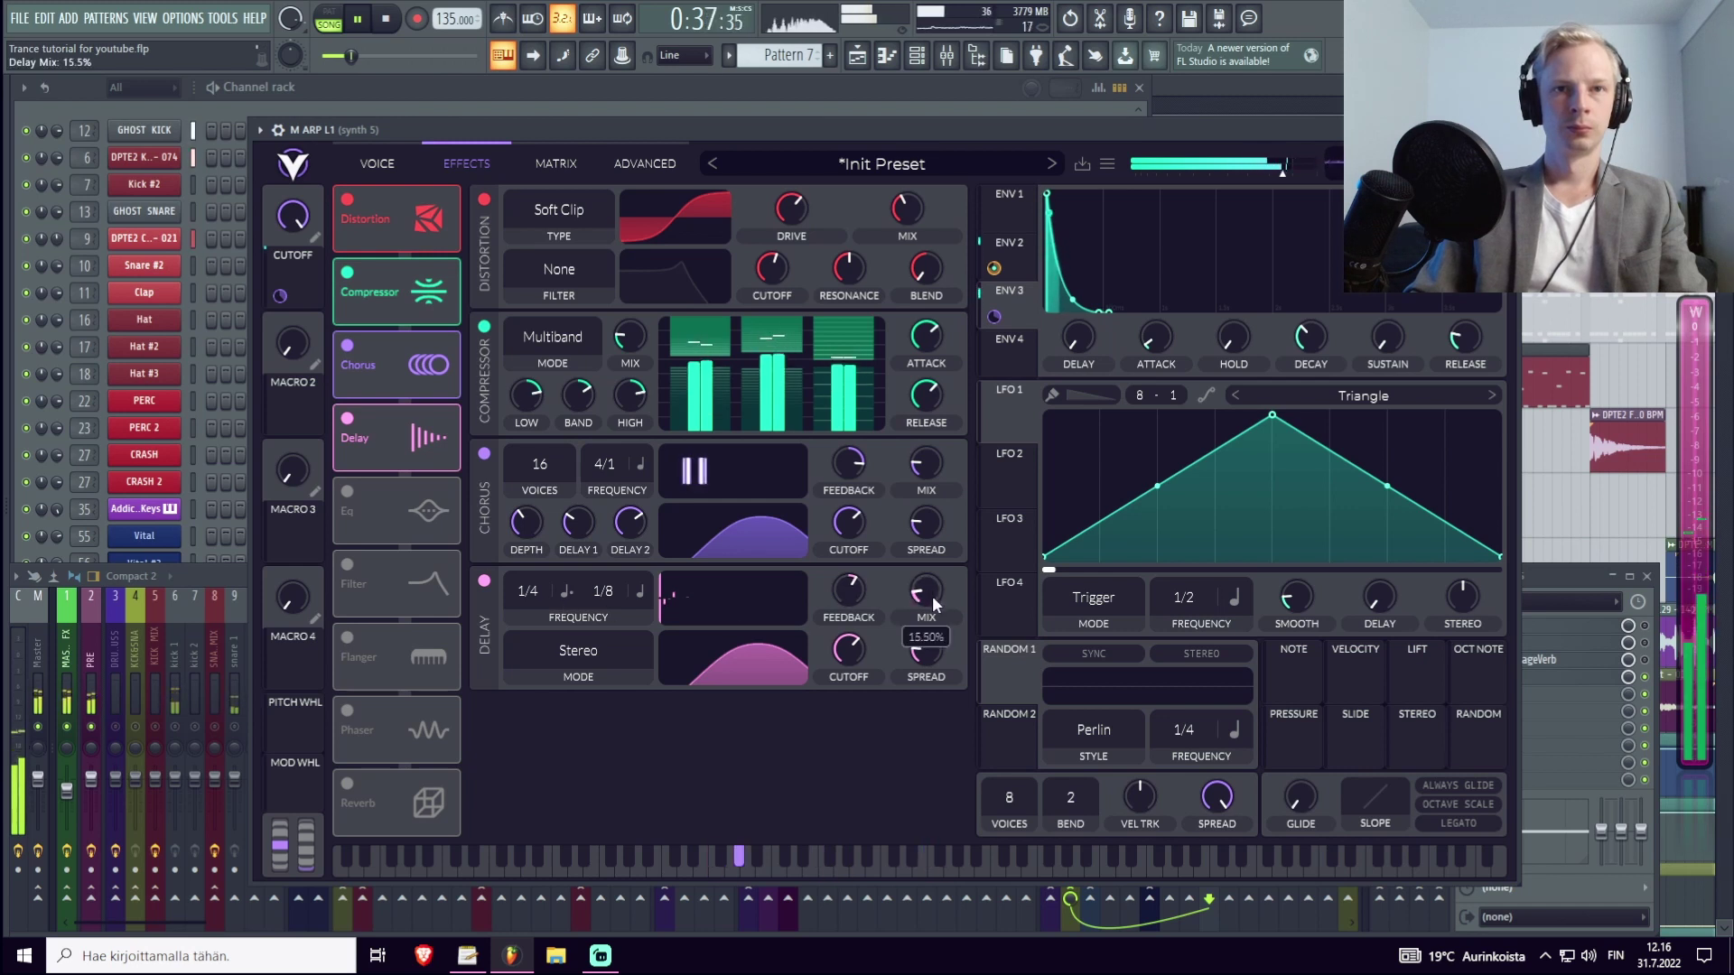
left_click_drag(932, 594, 923, 652)
mouse_move(926, 650)
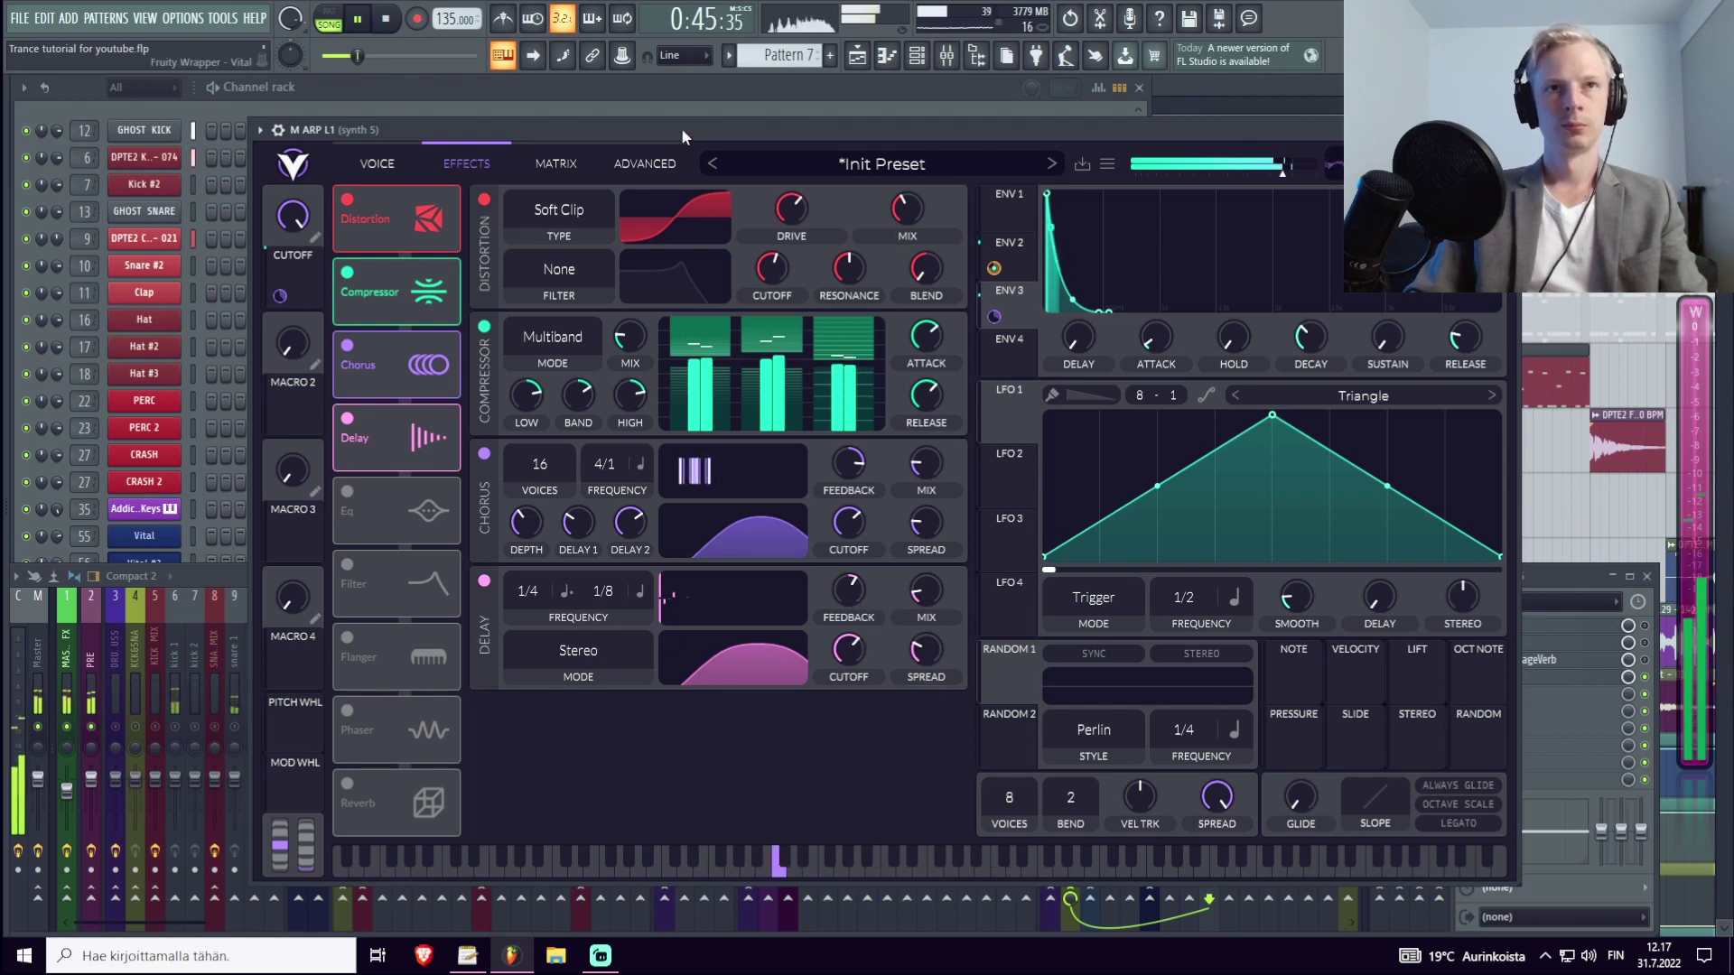
key("space")
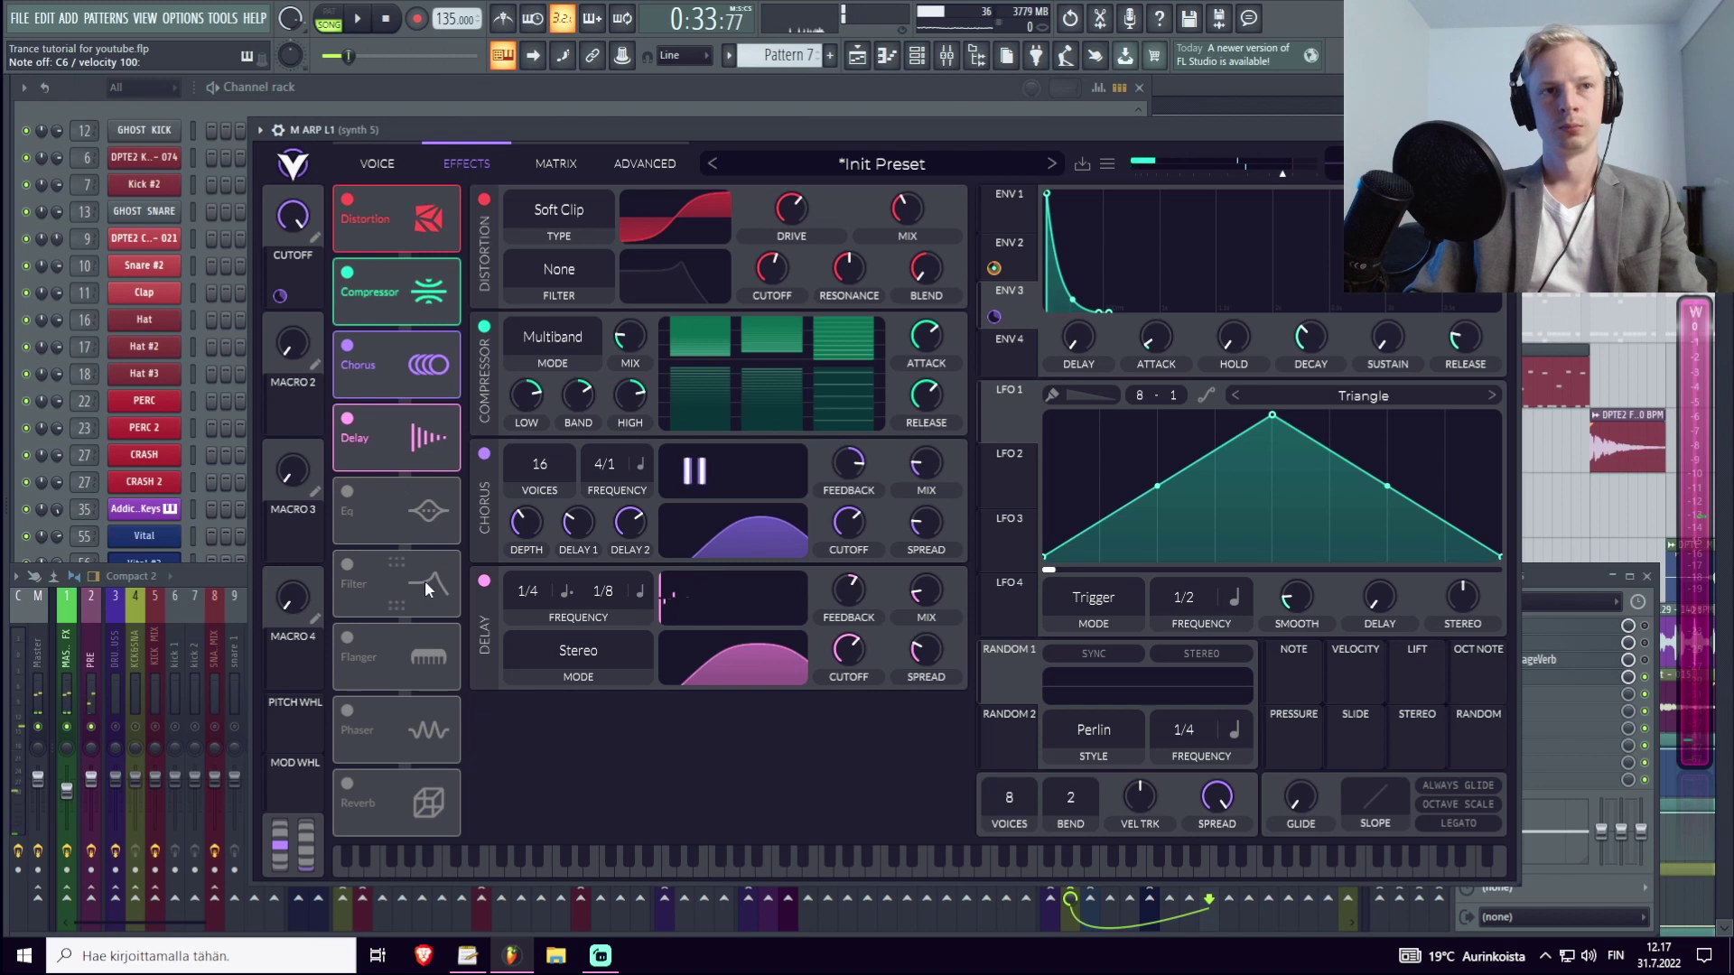
Enable the EQ with its low band as a high-pass filter and raise that band's cutoff during playback.
left_click(349, 492)
left_click(540, 714)
key("space")
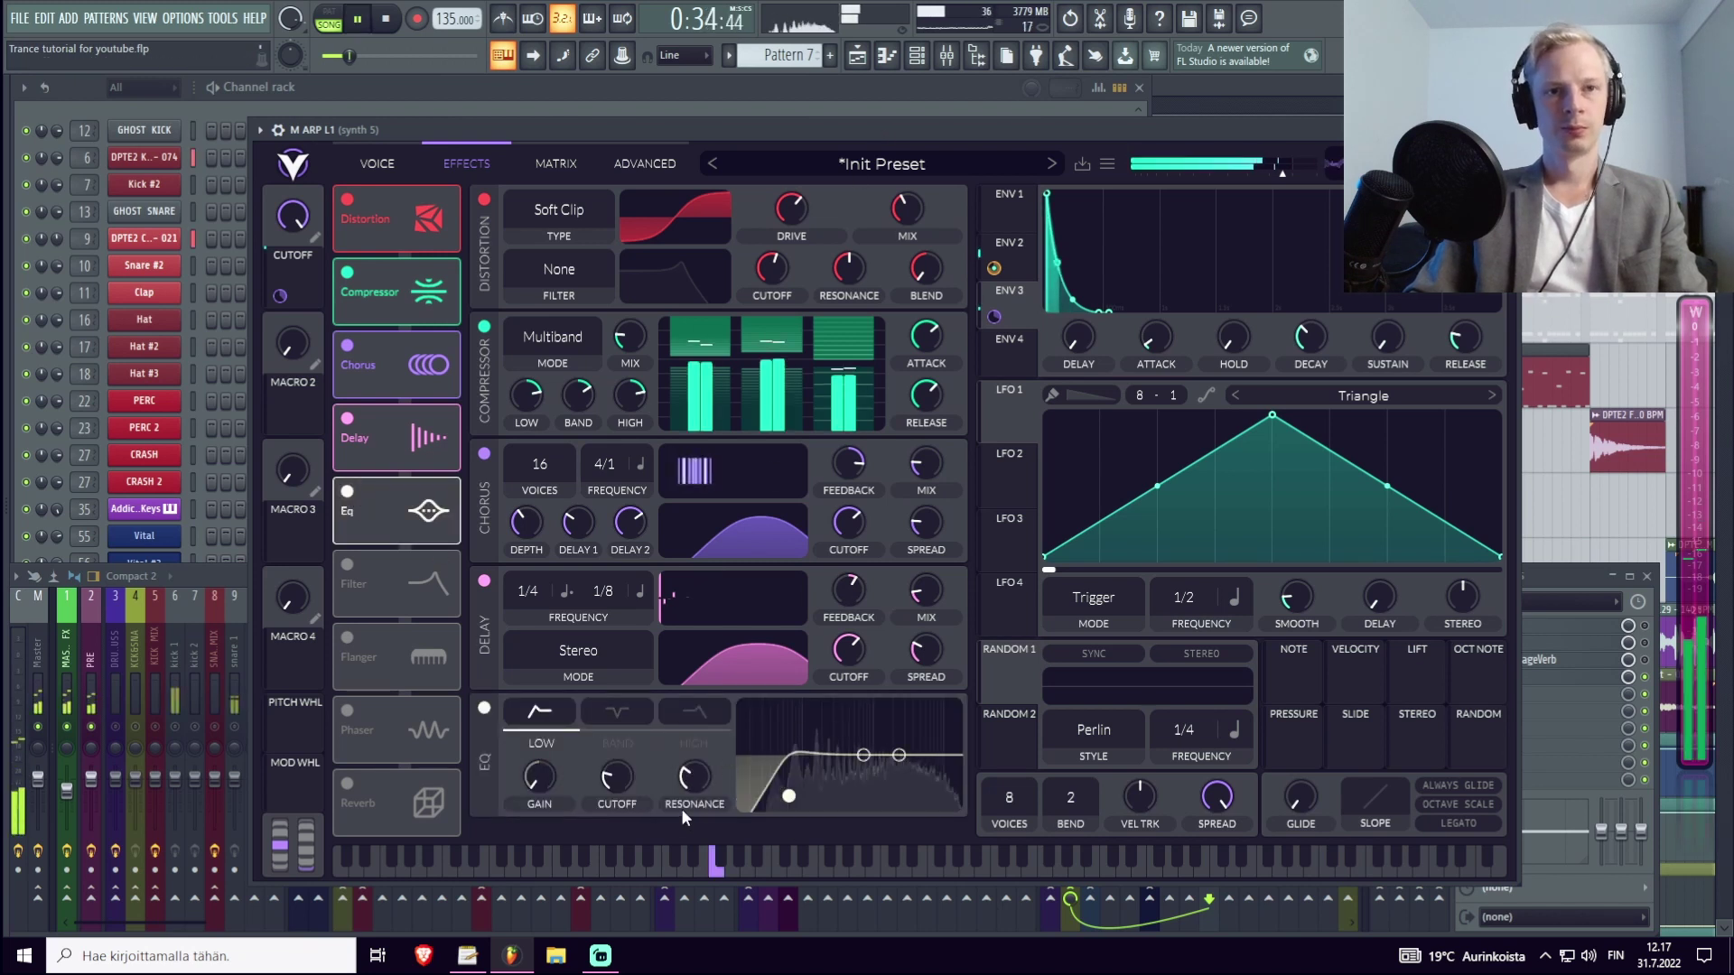
left_click_drag(623, 782, 630, 772)
Boost the EQ's high band by about 3.7 dB, adjust its cutoff to around 3351 Hz and stop playback.
left_click_drag(898, 754, 901, 745)
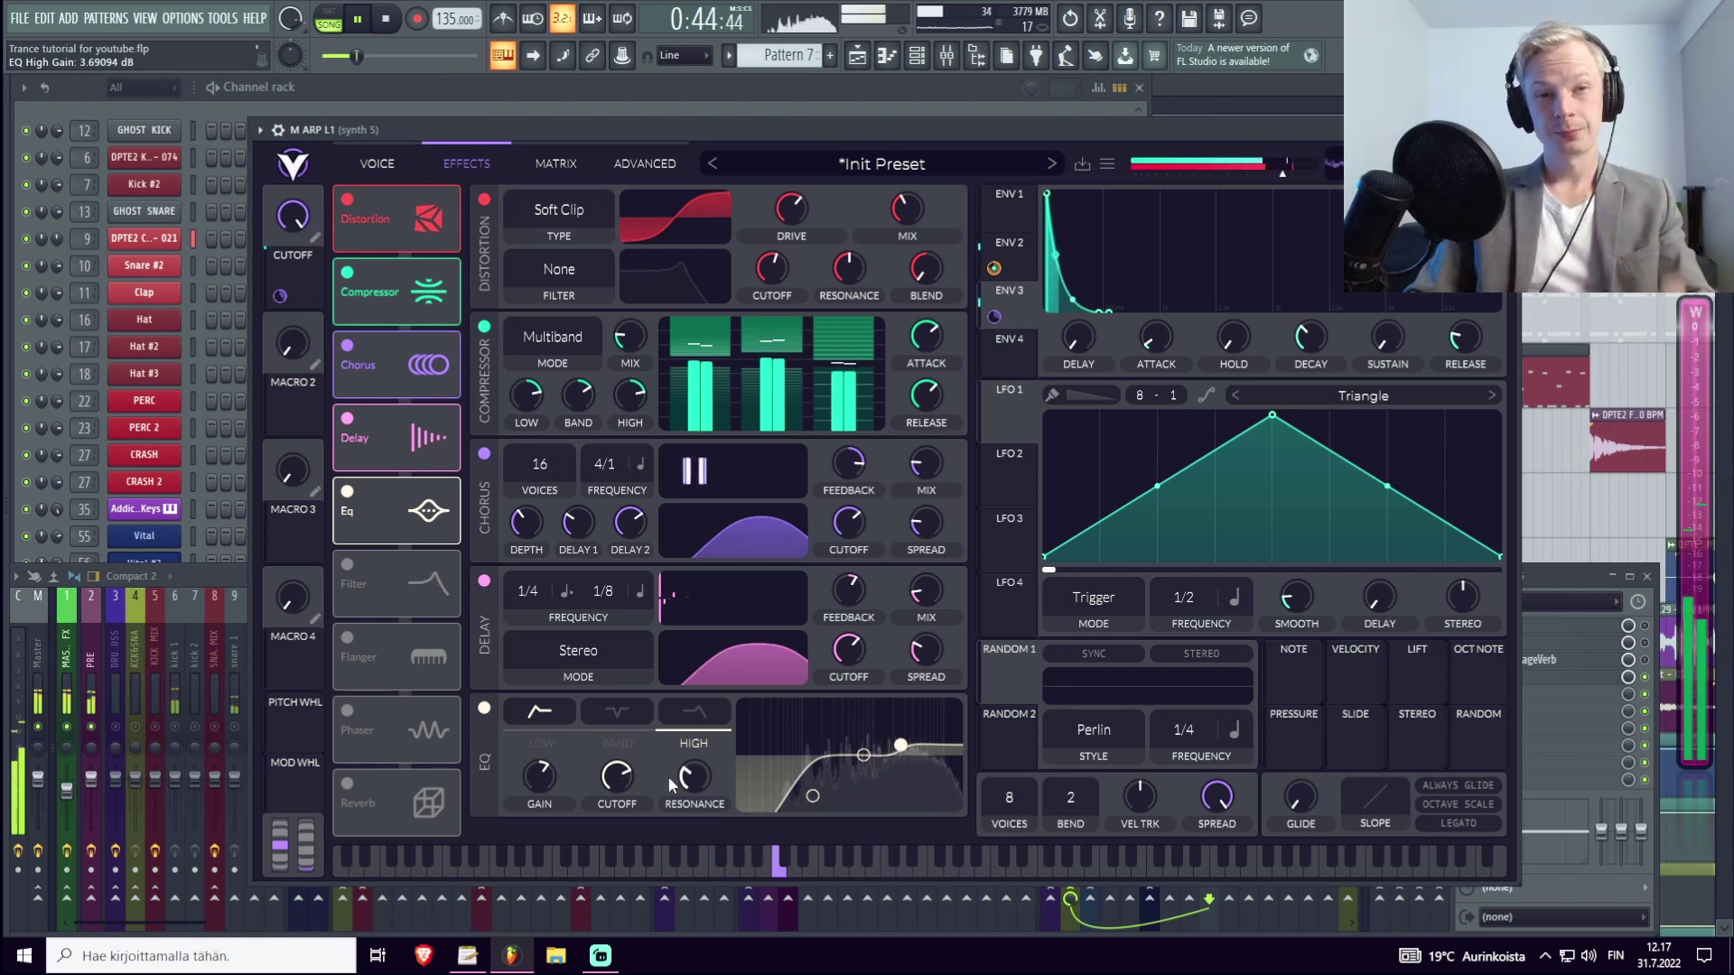
left_click_drag(692, 777, 625, 777)
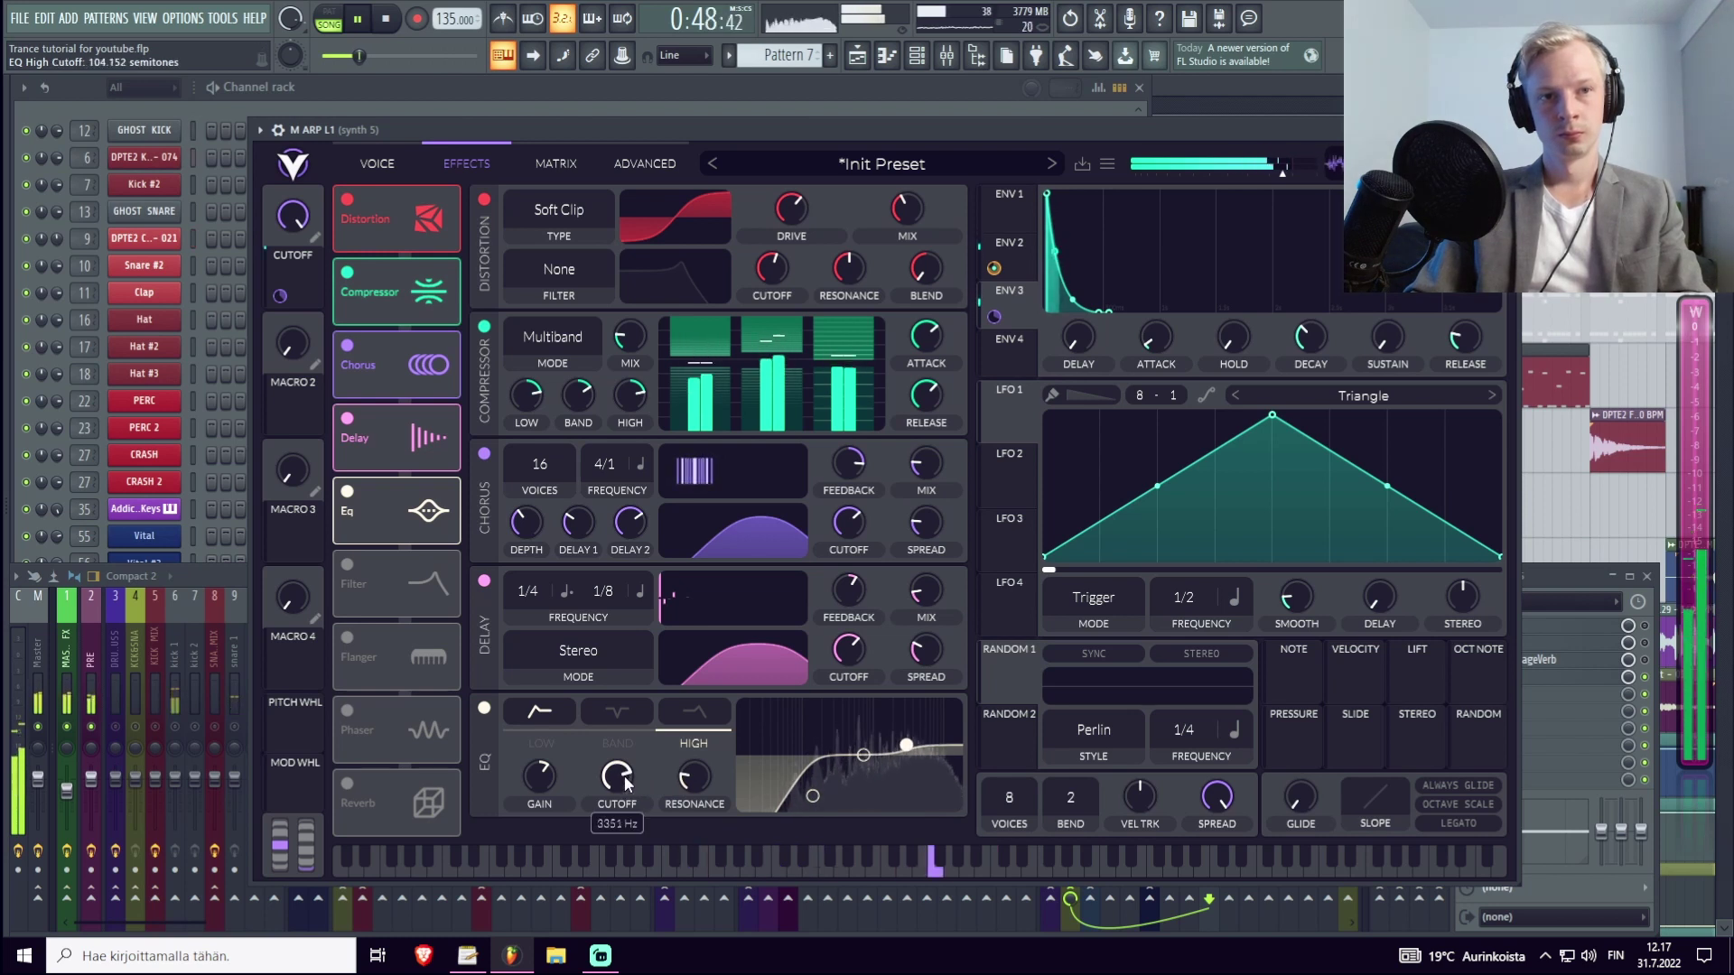
key("space")
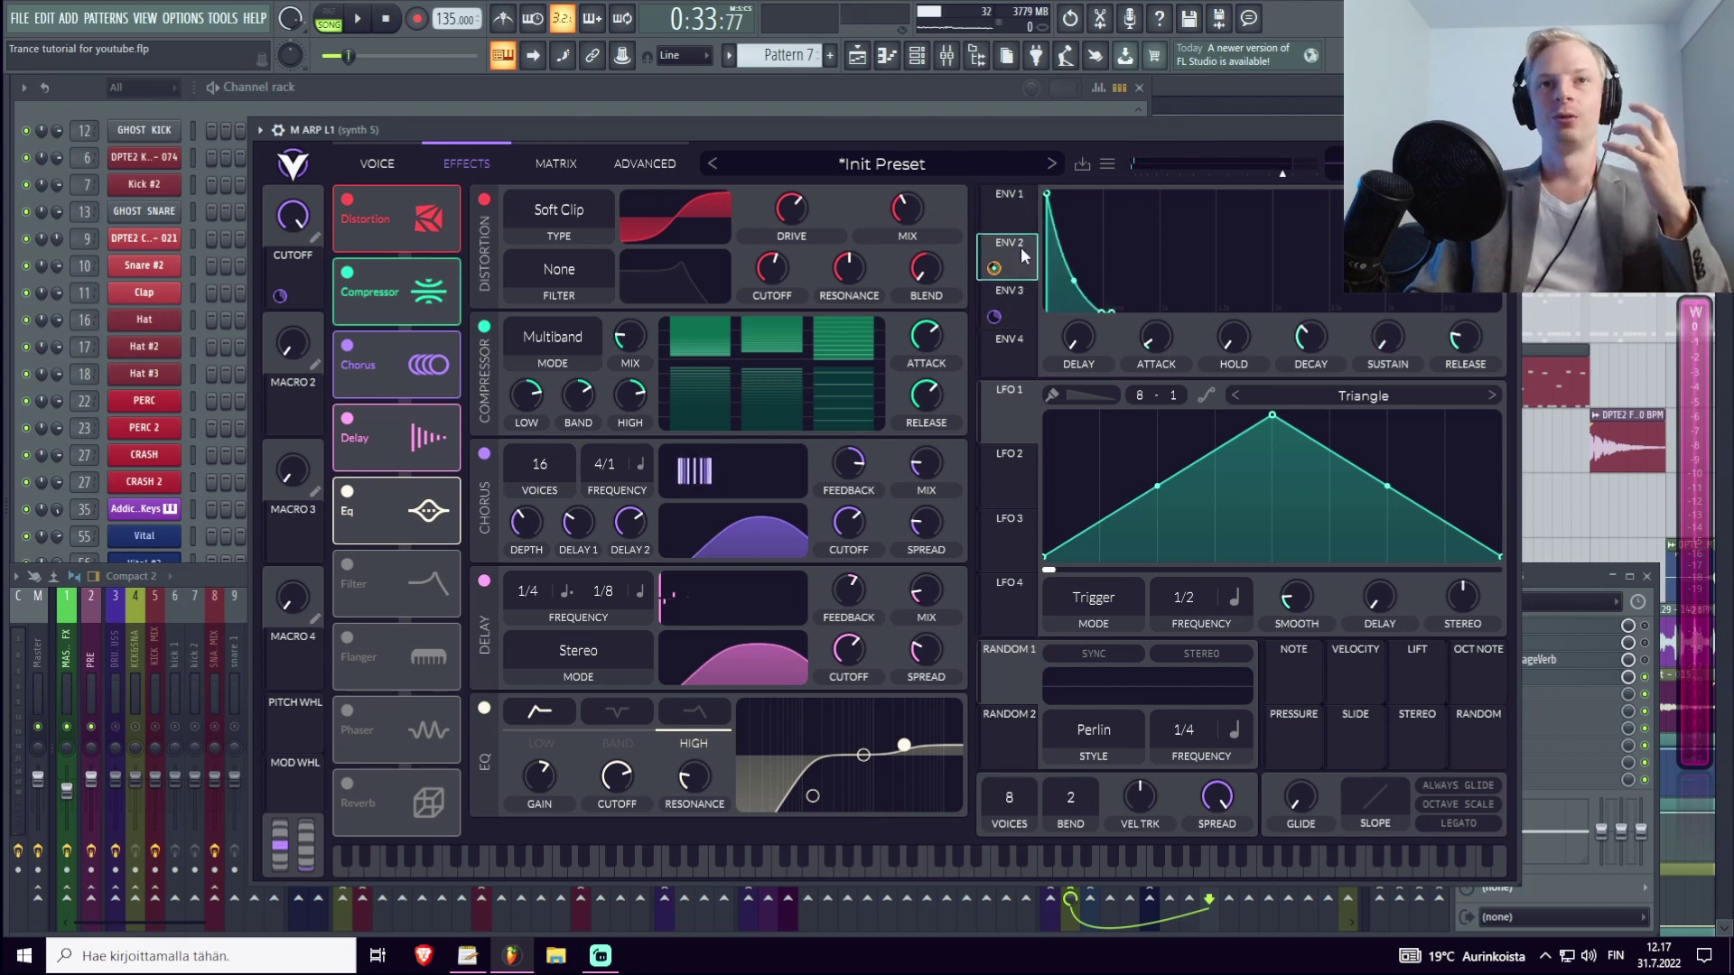
Assign envelope 3 to modulate the EQ high band's gain and audition it in playback.
left_click_drag(1018, 303, 551, 798)
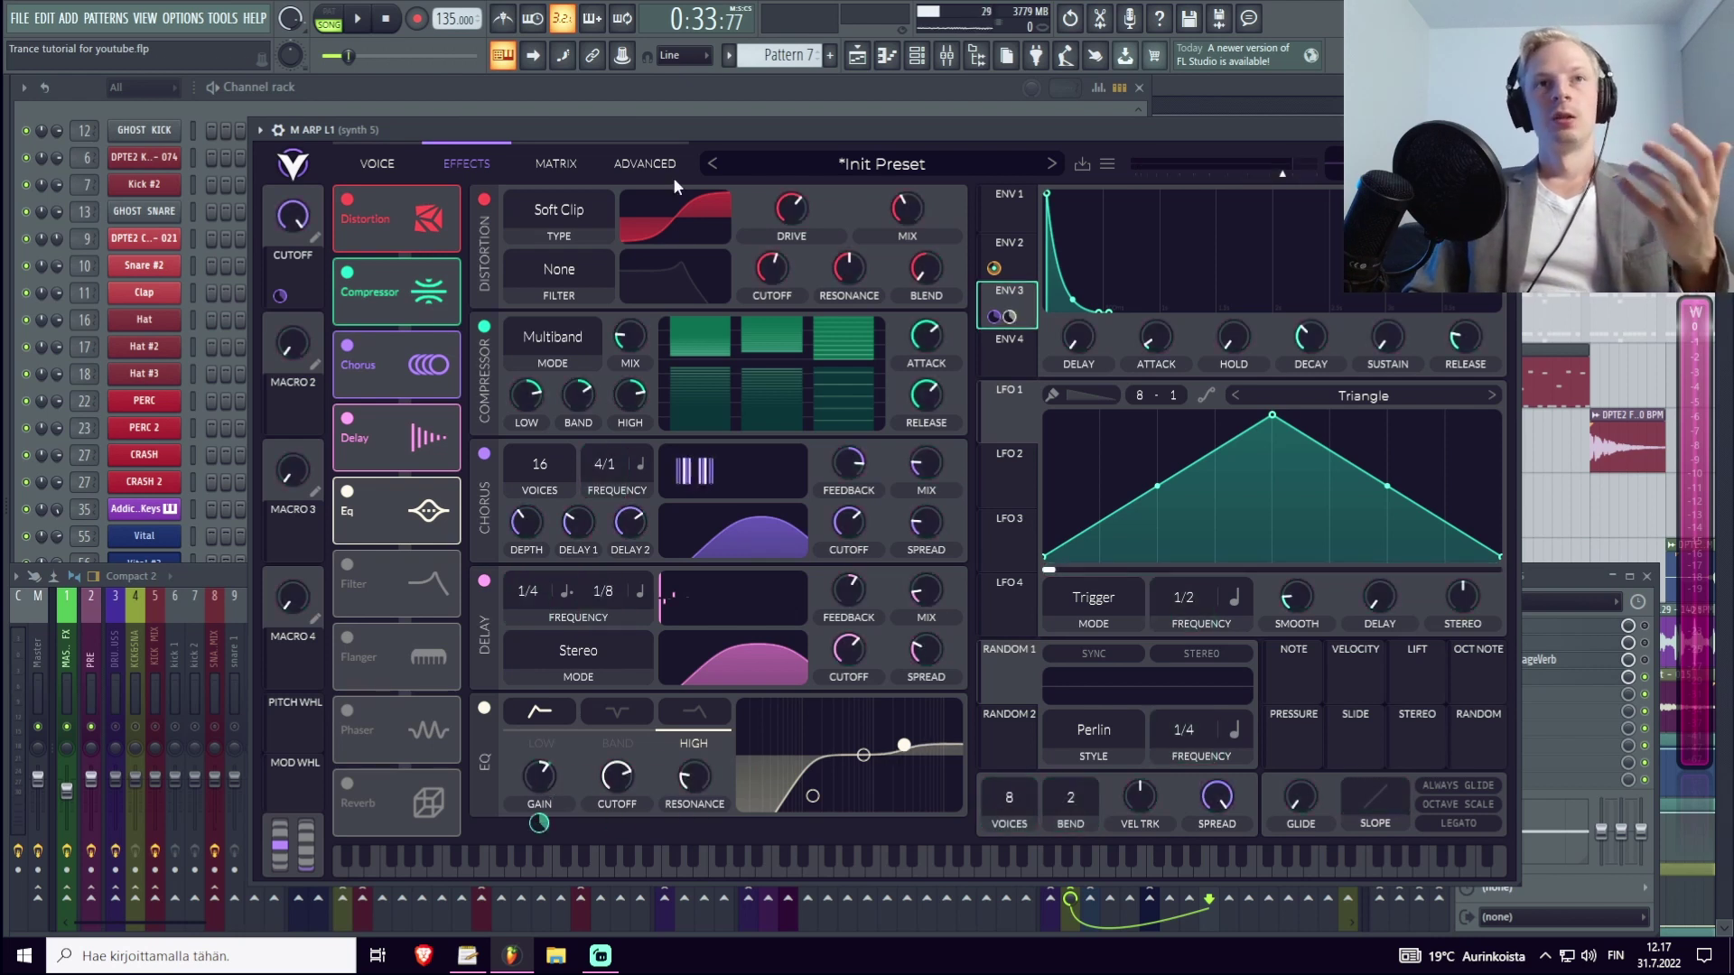
key("space")
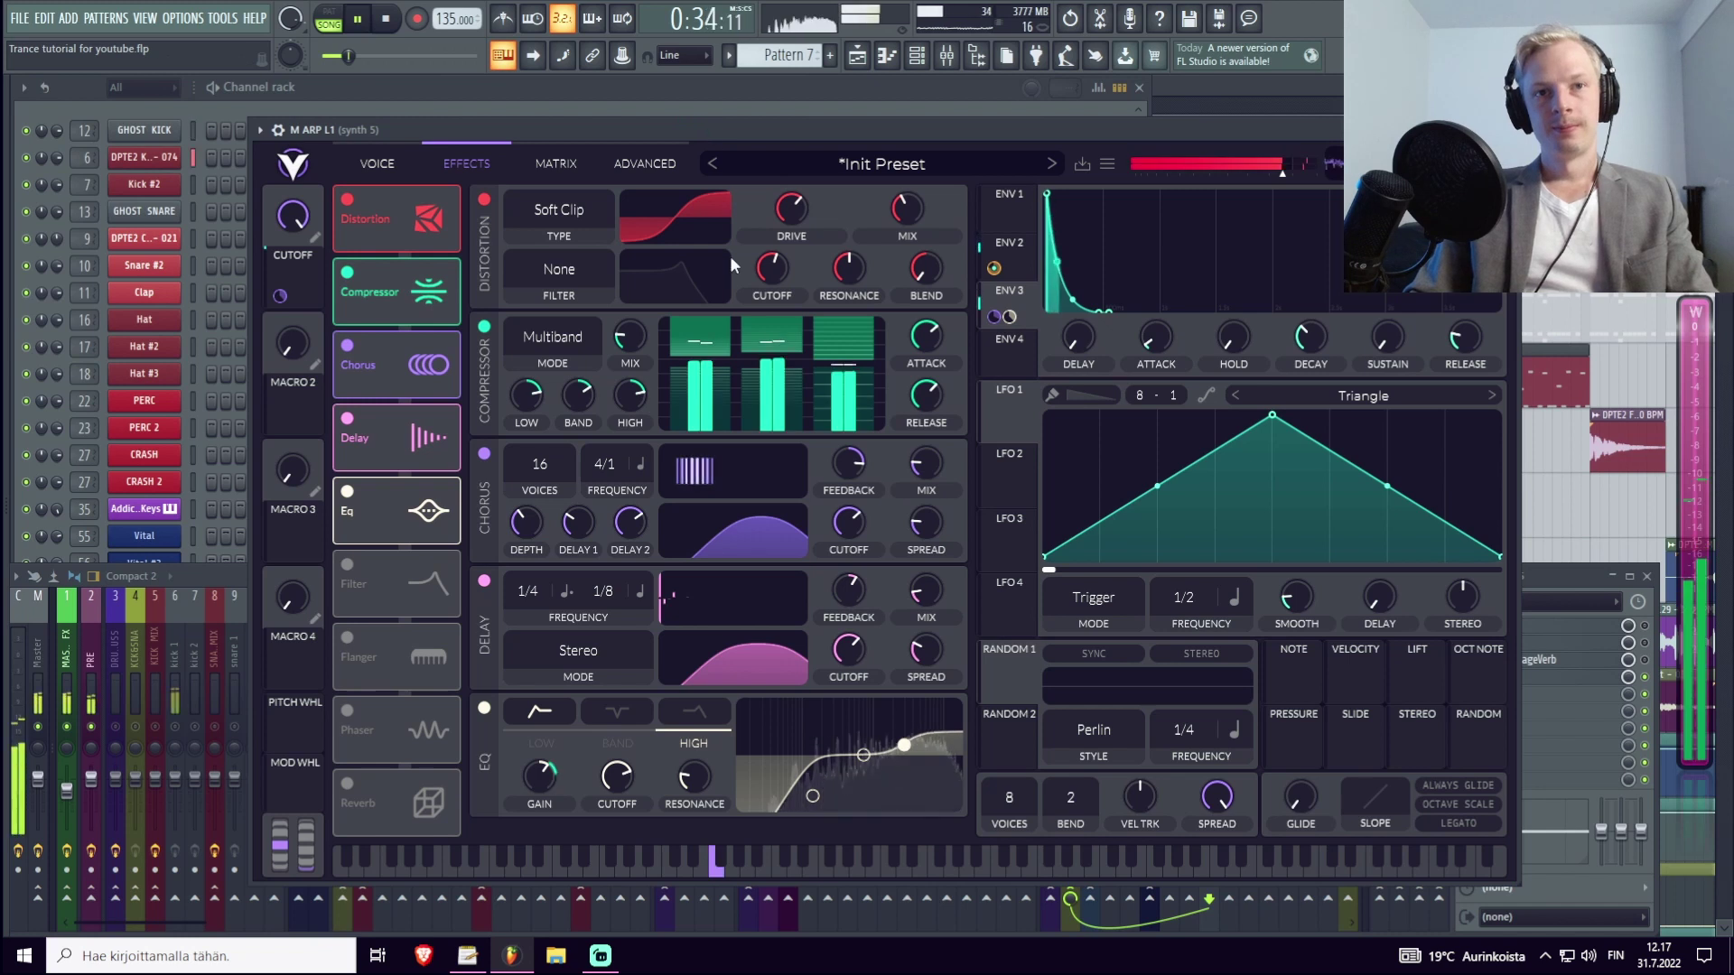
Increase envelope 3's modulation of the EQ high band gain, sweep the cutoff macro during playback, and stop.
left_click_drag(539, 822, 533, 782)
left_click_drag(297, 222, 280, 279)
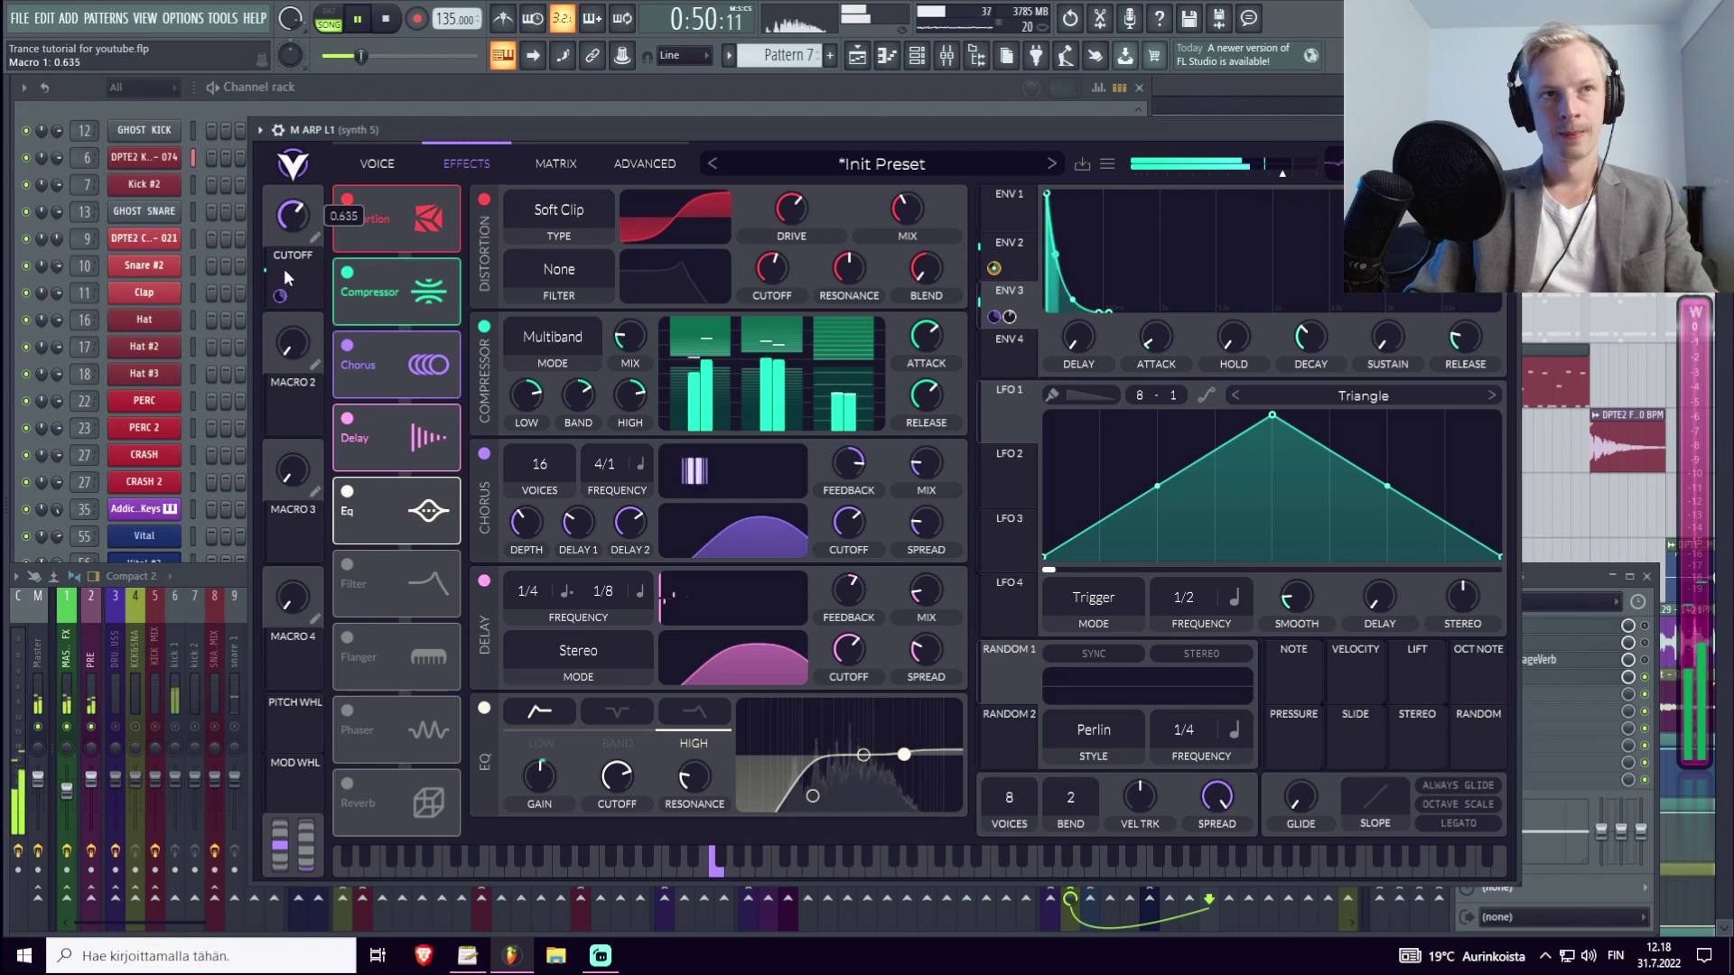
key("space")
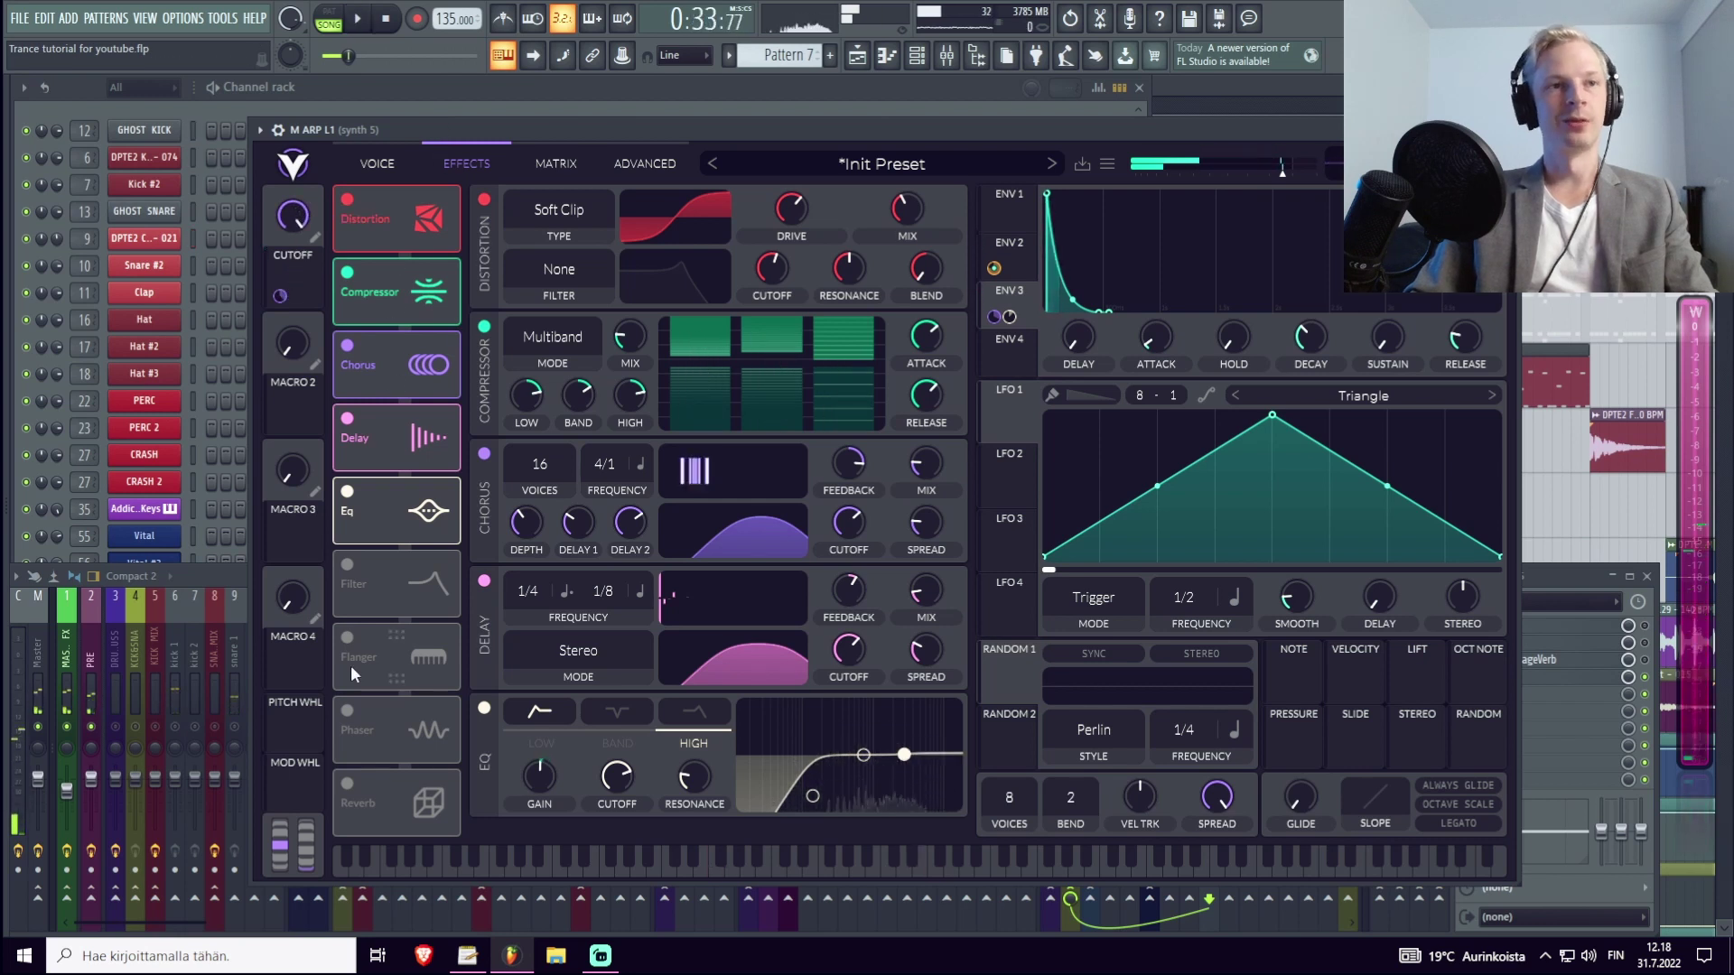
Enable the Reverb effect and move it directly after the EQ in the effects chain.
left_click(347, 782)
left_click_drag(398, 795, 438, 586)
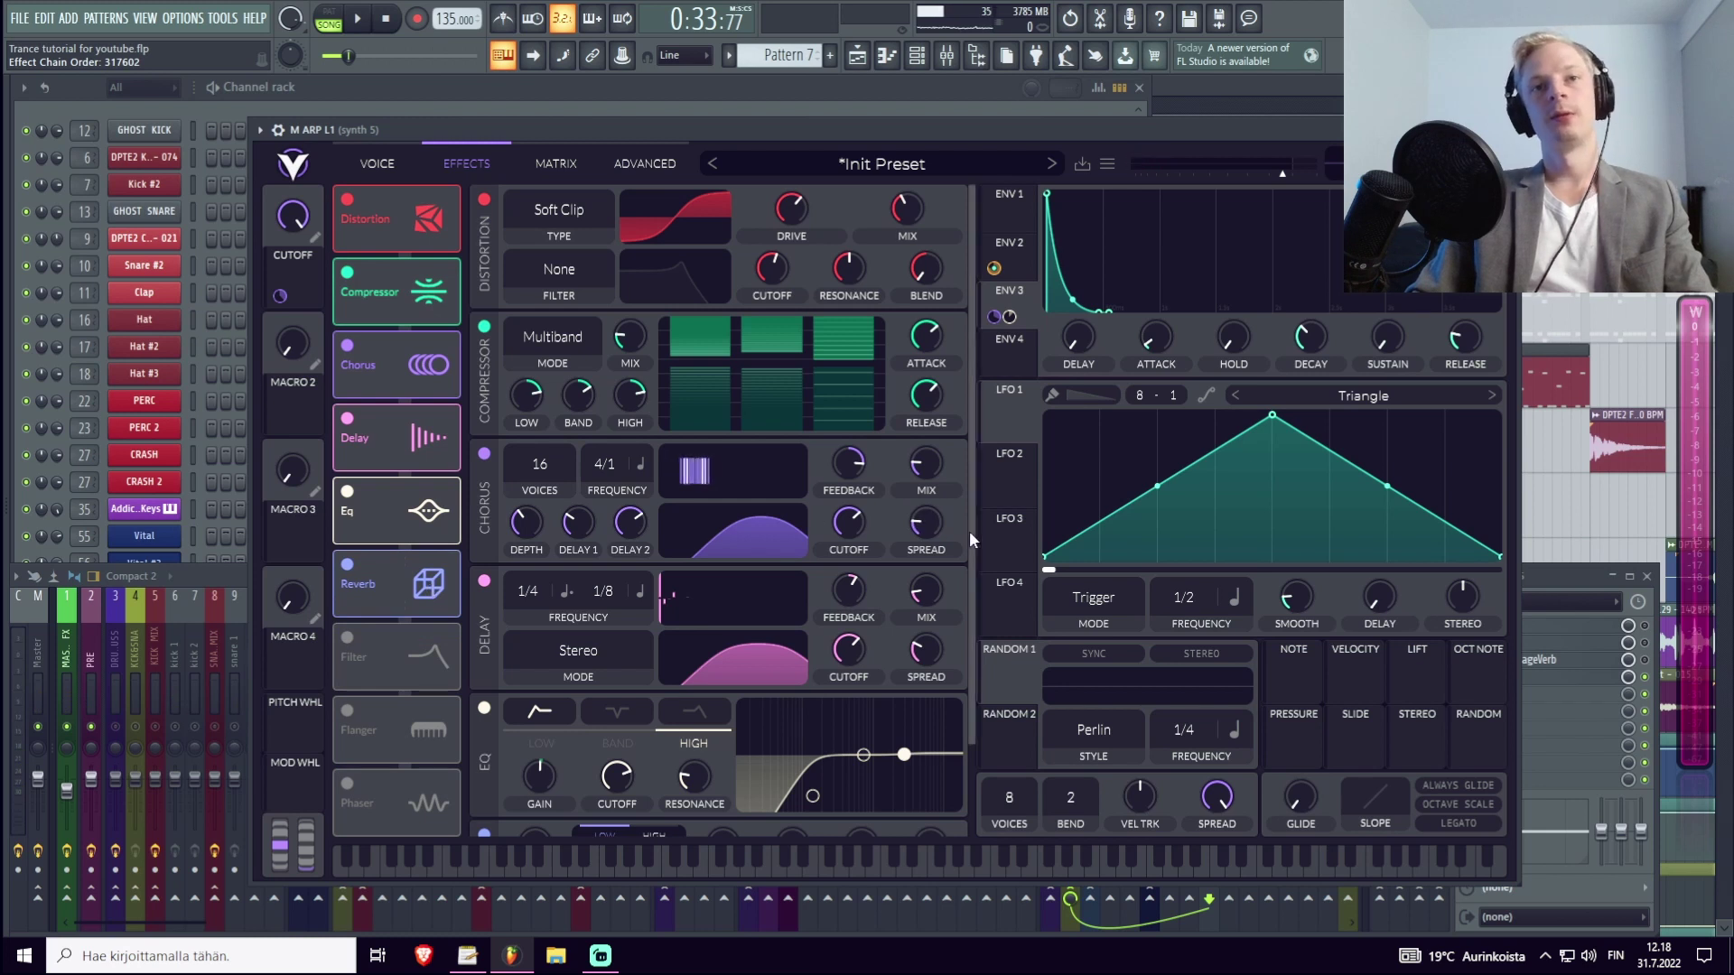
left_click_drag(968, 531, 967, 803)
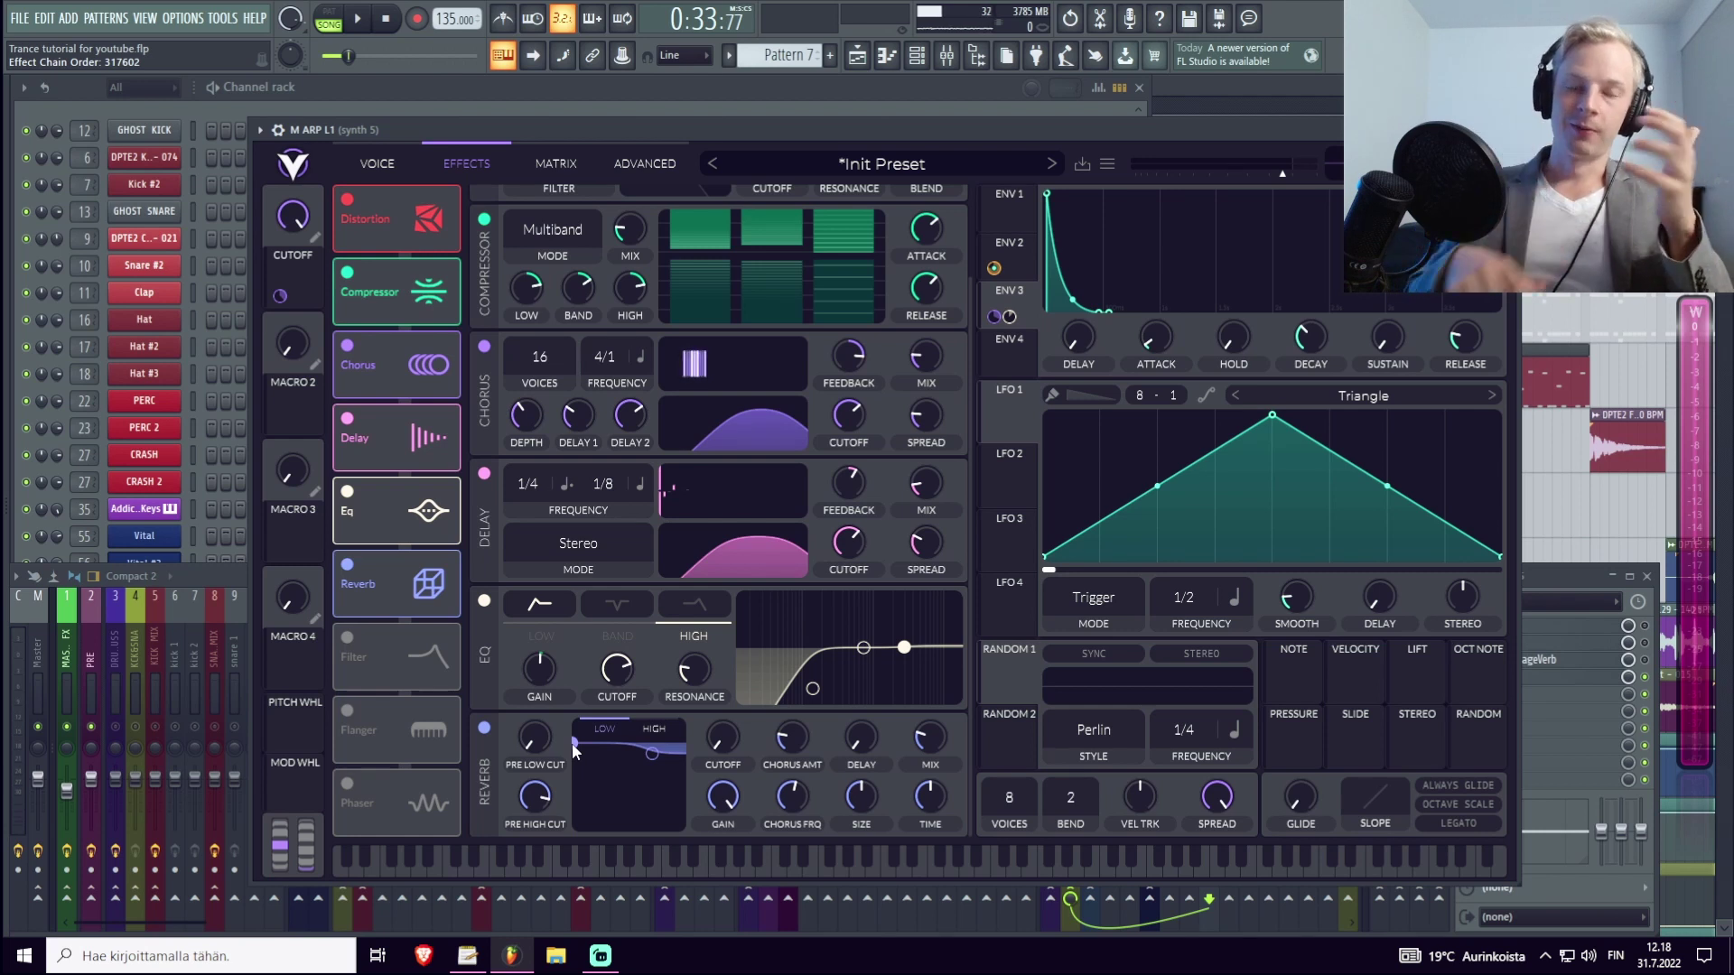
Pull down the low and high bands of the reverb's filter and set the reverb size to 81%.
left_click_drag(573, 746, 623, 836)
left_click_drag(651, 753, 672, 845)
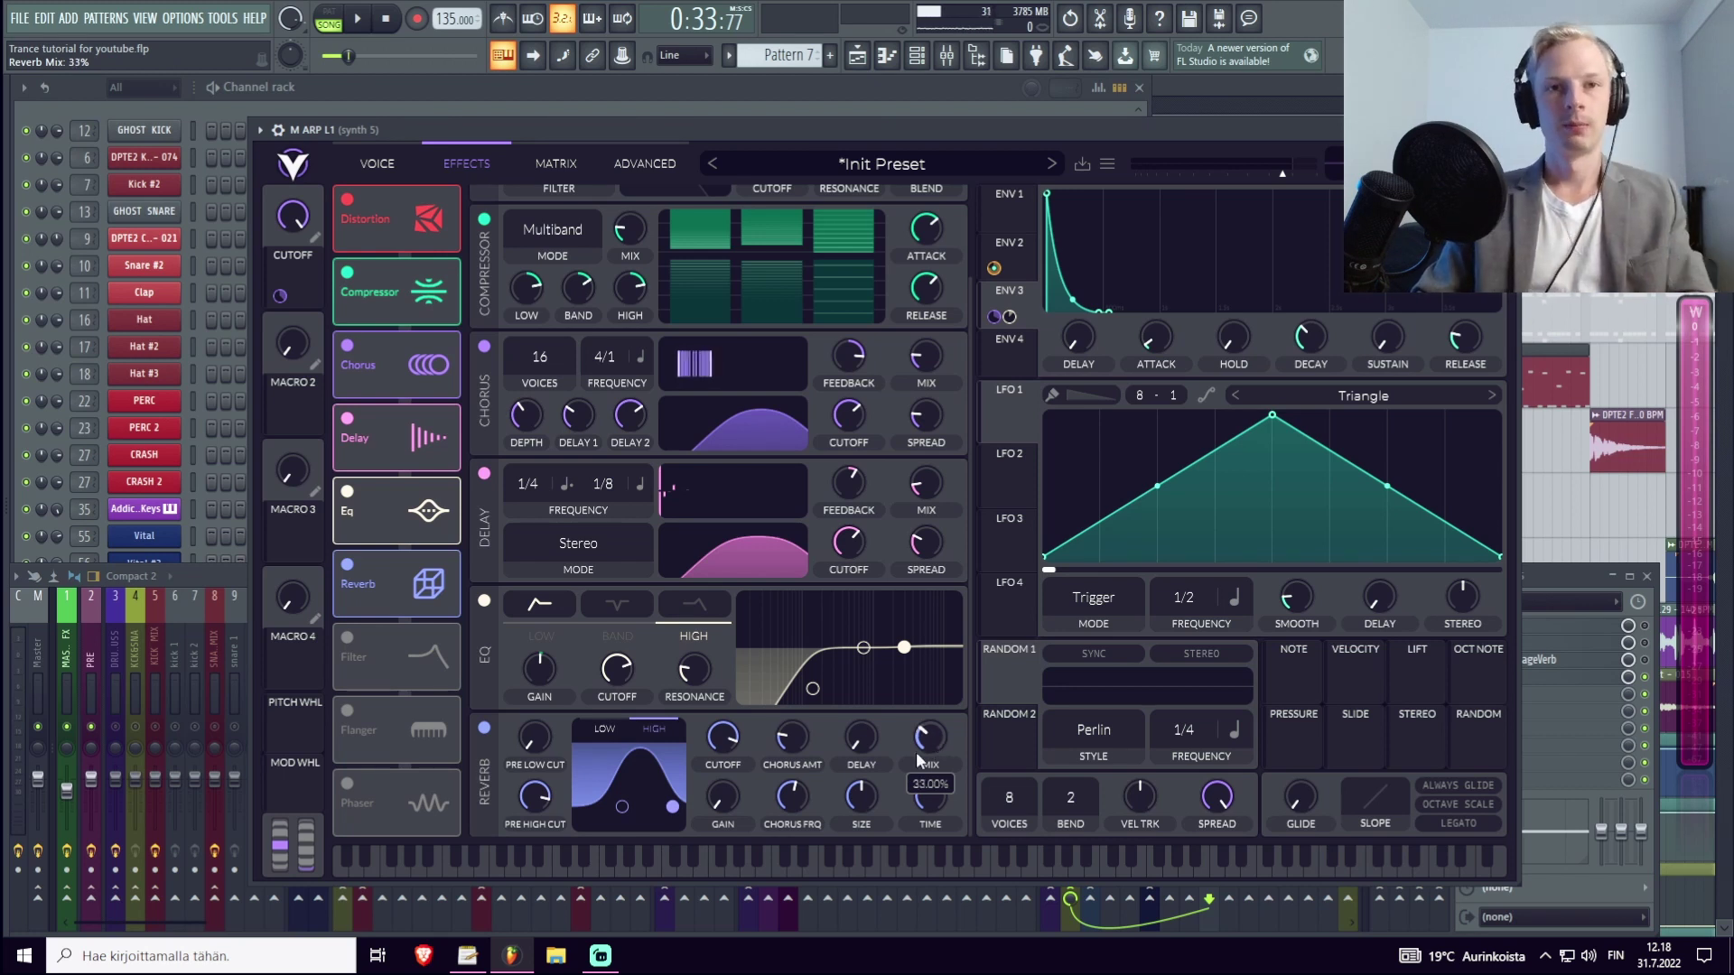
left_click_drag(870, 787, 881, 746)
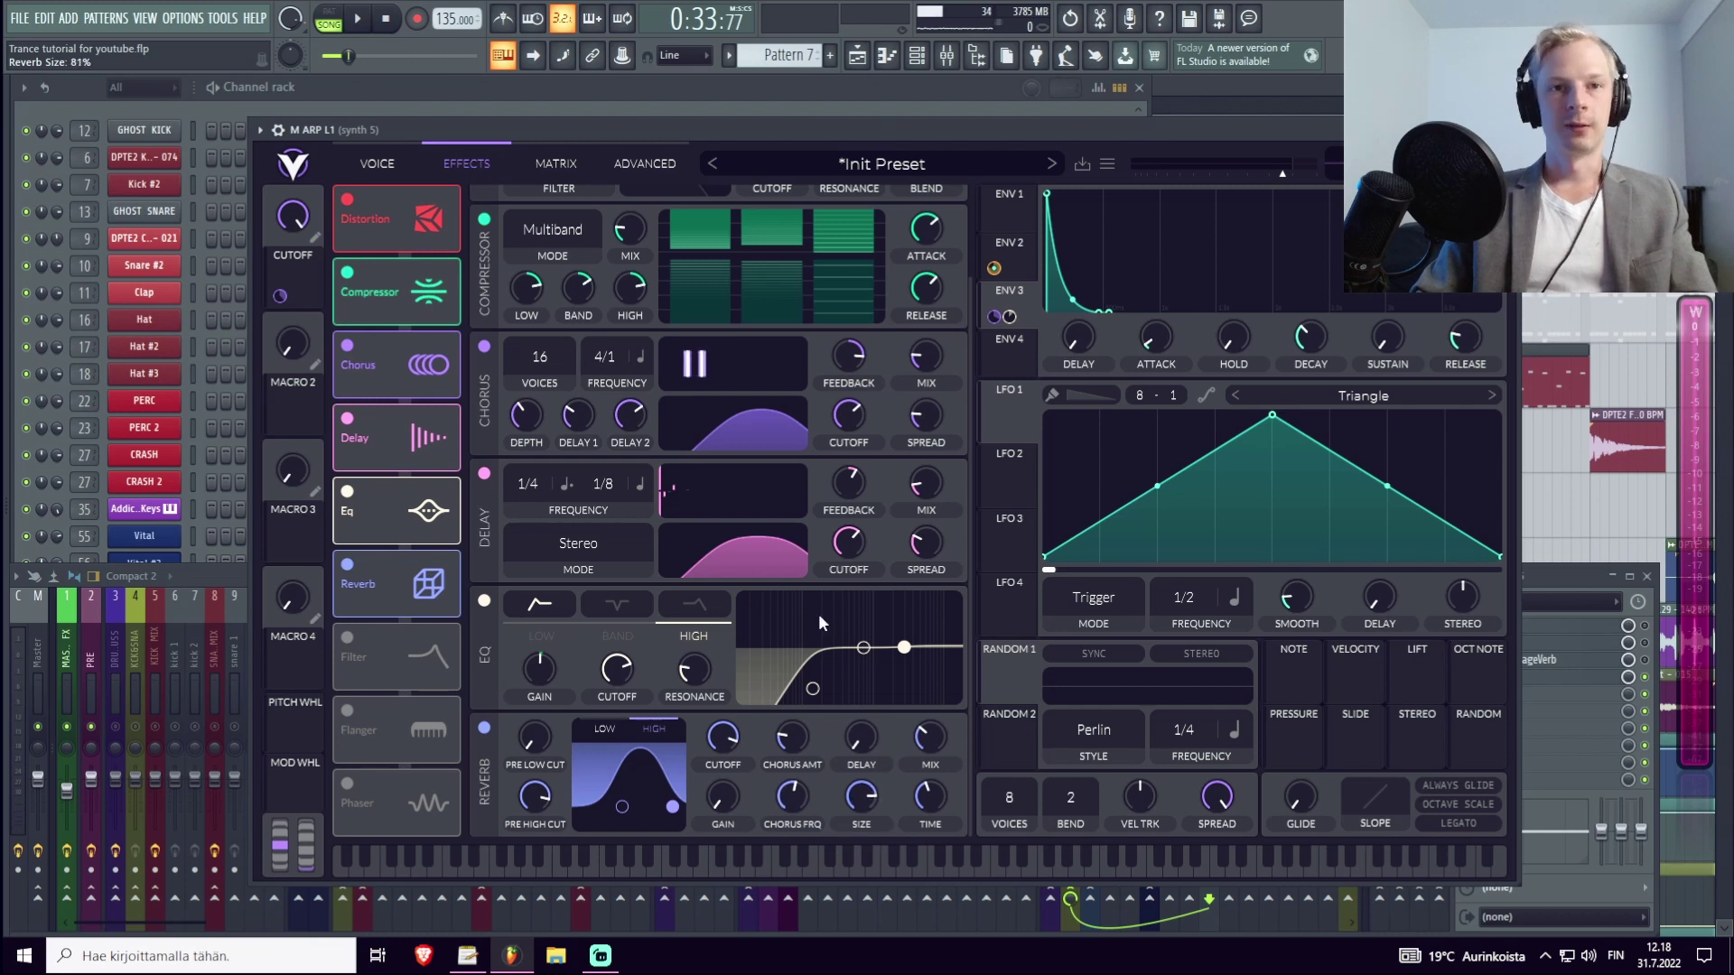
With the reverb mix at 100% during playback, adjust its filter bands and set its decay time to about 1.39 seconds.
key("space")
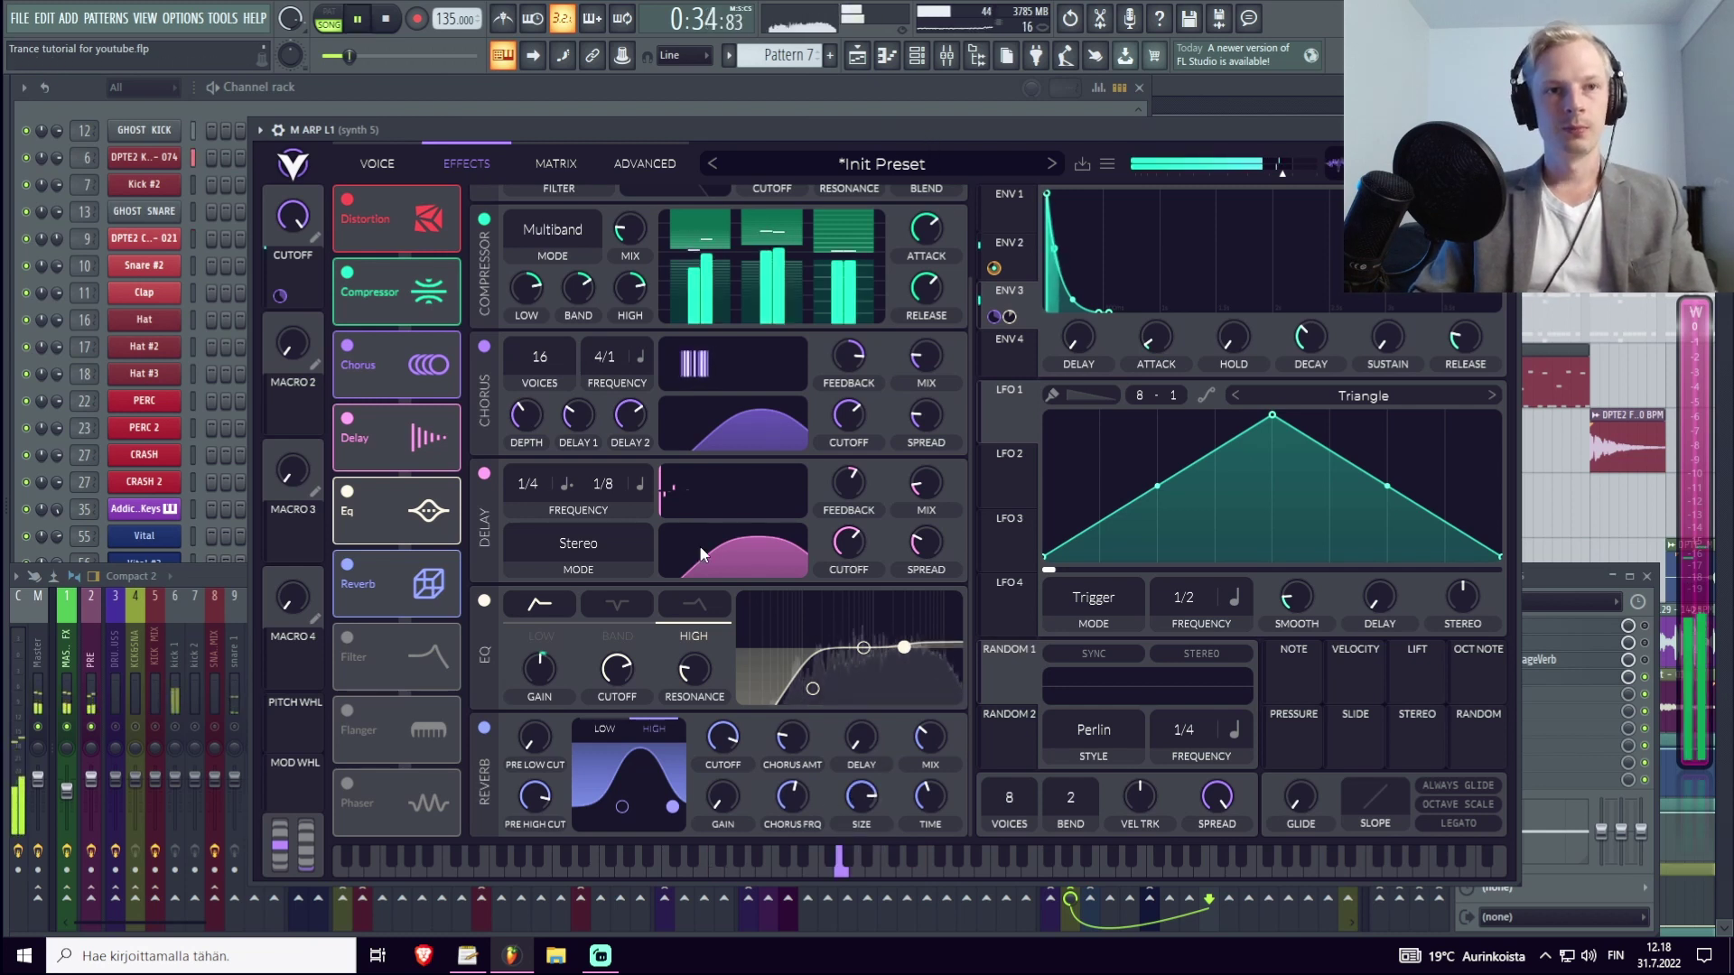
left_click_drag(930, 737, 956, 635)
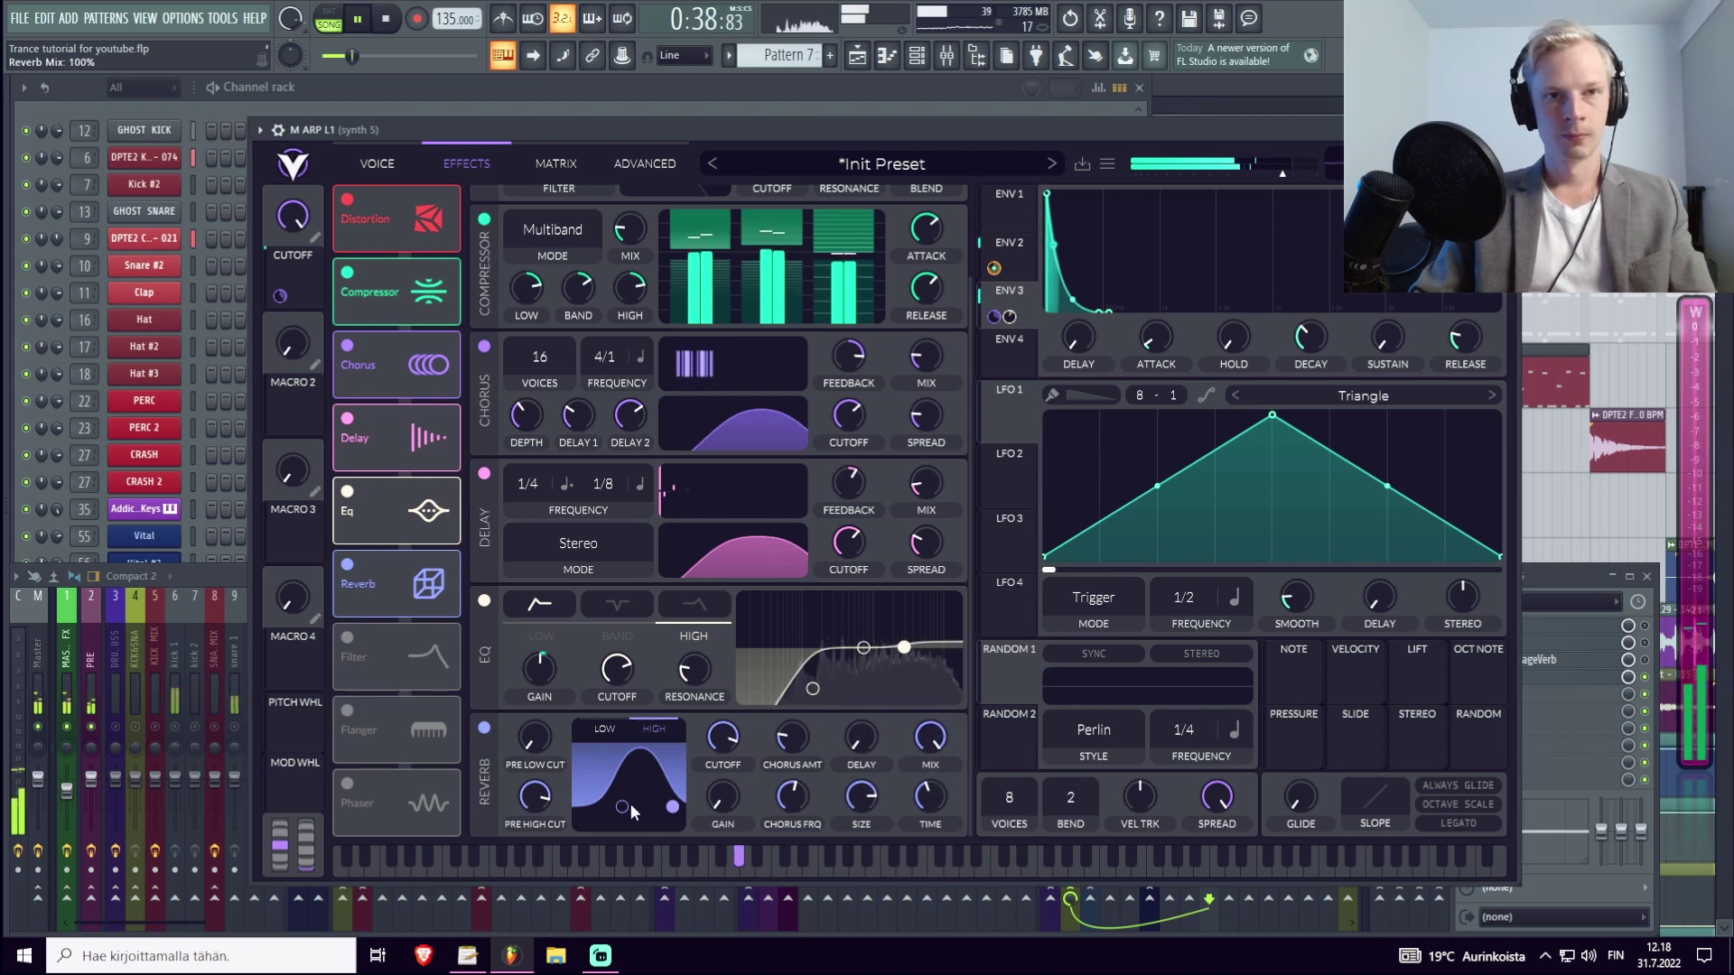
mouse_move(673, 813)
left_mouse_down()
mouse_move(619, 814)
mouse_move(643, 822)
left_mouse_up()
left_click(936, 794)
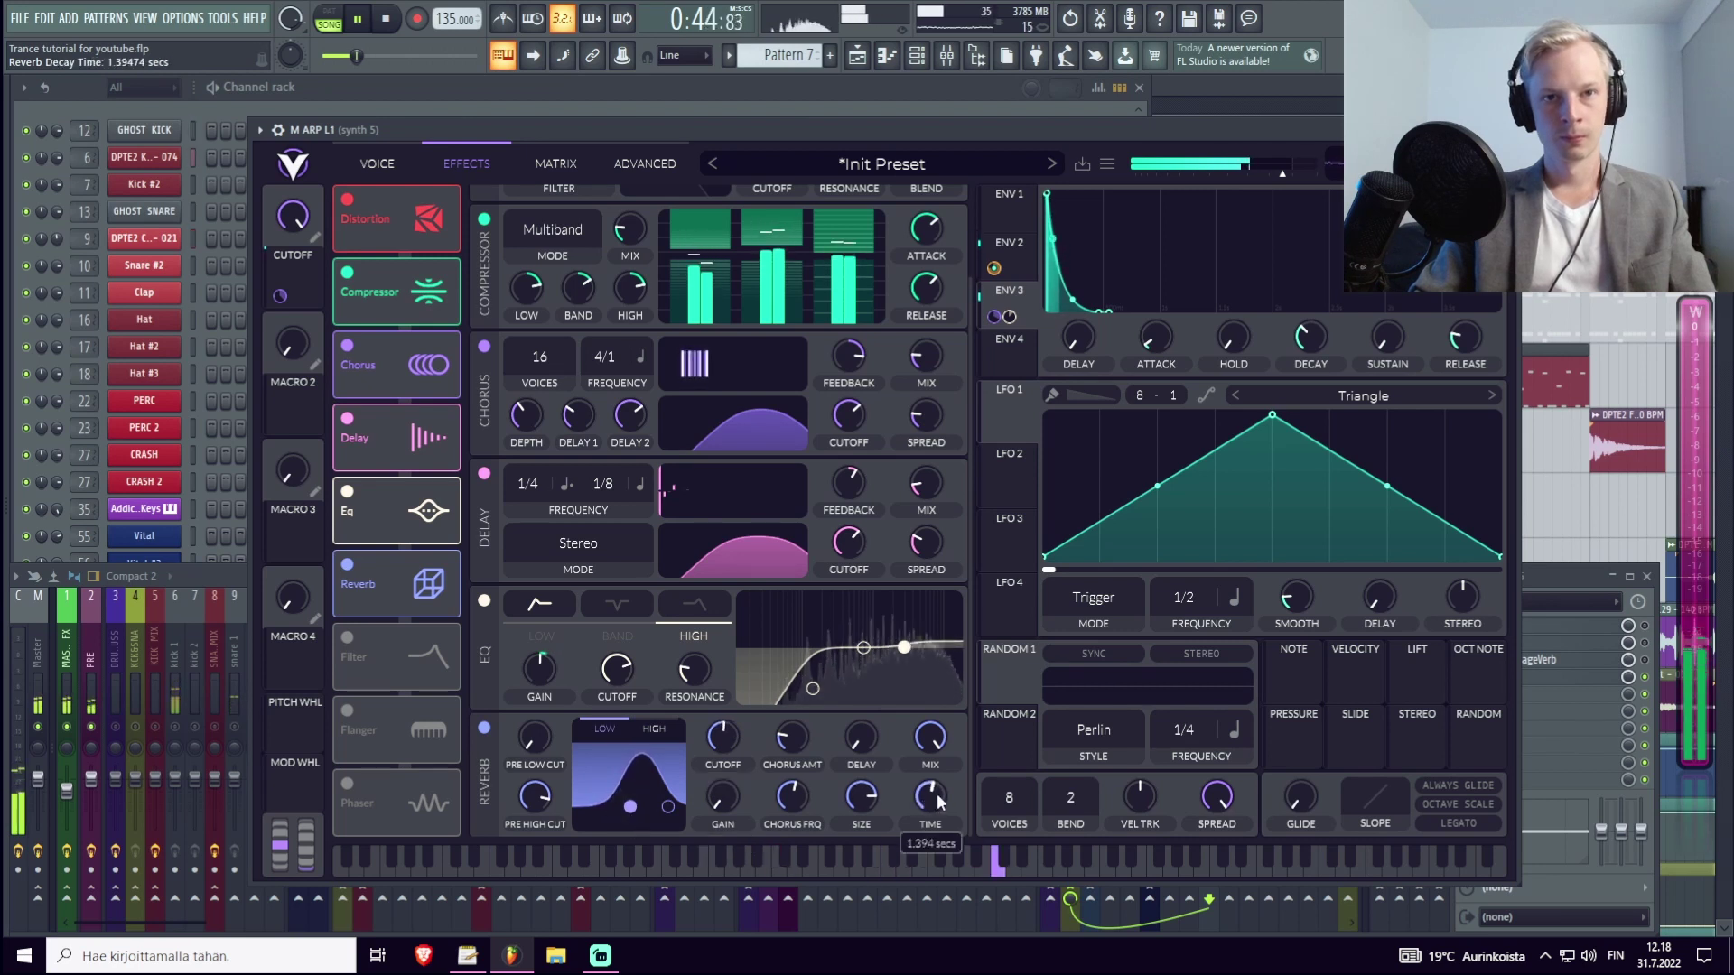
scroll(939, 793, "up", 3)
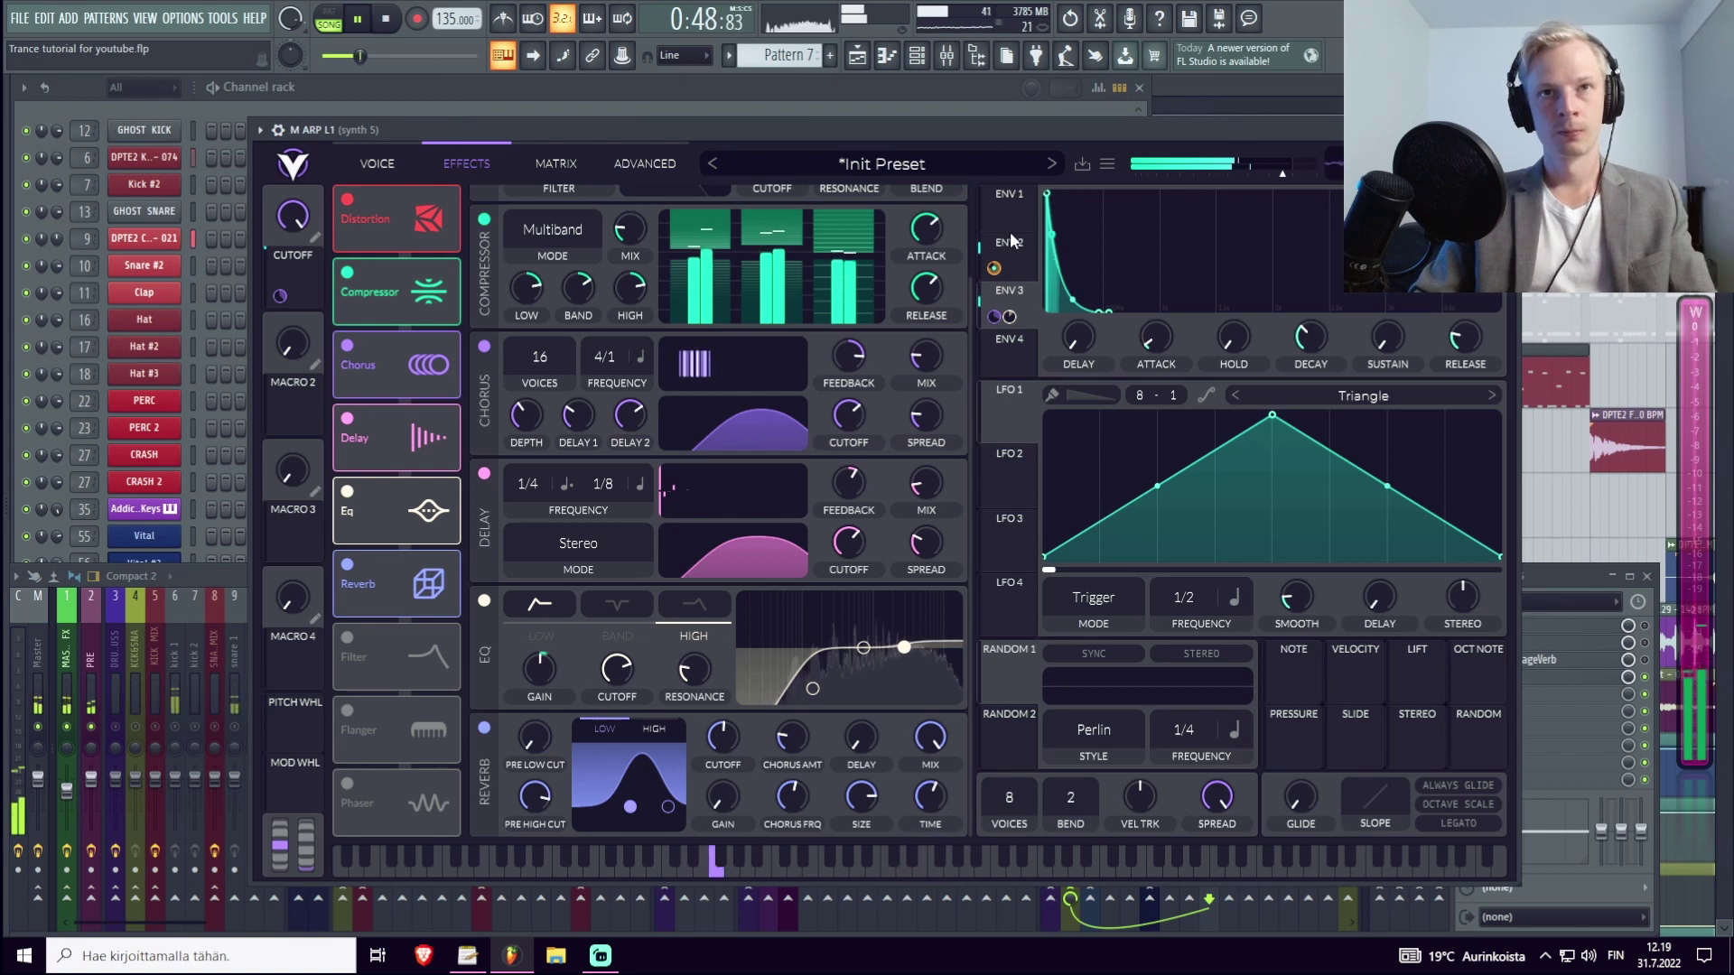
Modulate the reverb mix with envelope 1 at an amount of -0.28, set the mix to 34%, and audition it with the cutoff macro.
left_click_drag(1015, 211, 930, 738)
left_click_drag(930, 782, 930, 785)
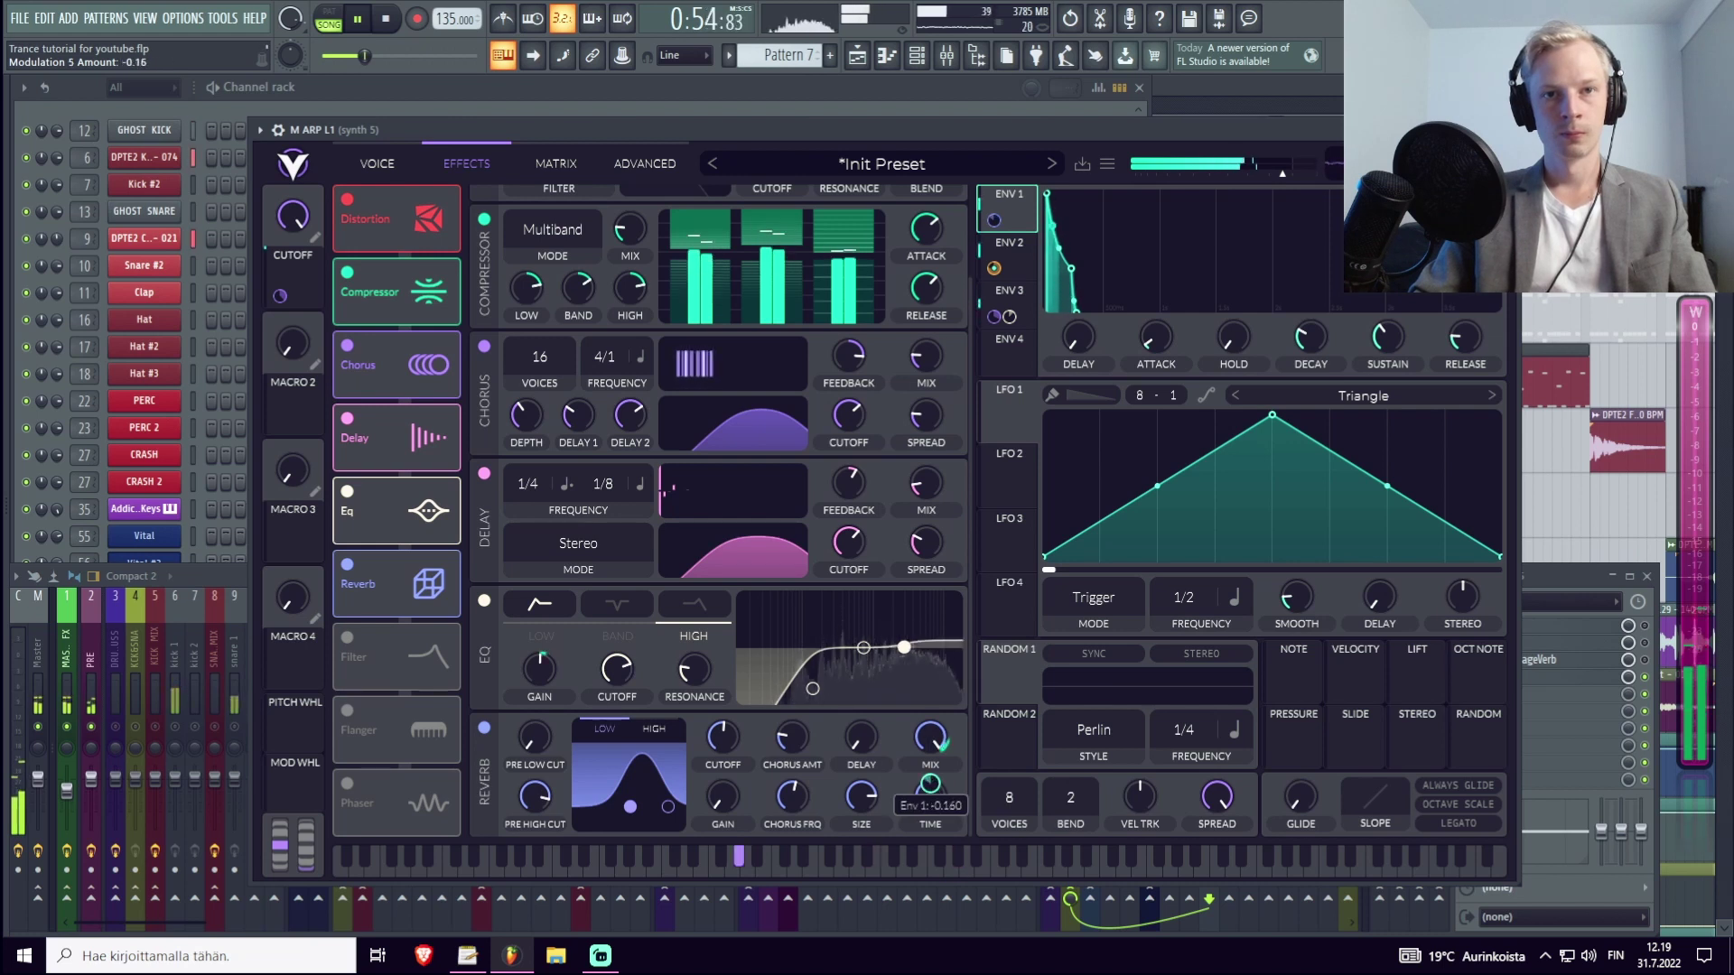
left_click_drag(922, 795, 914, 854)
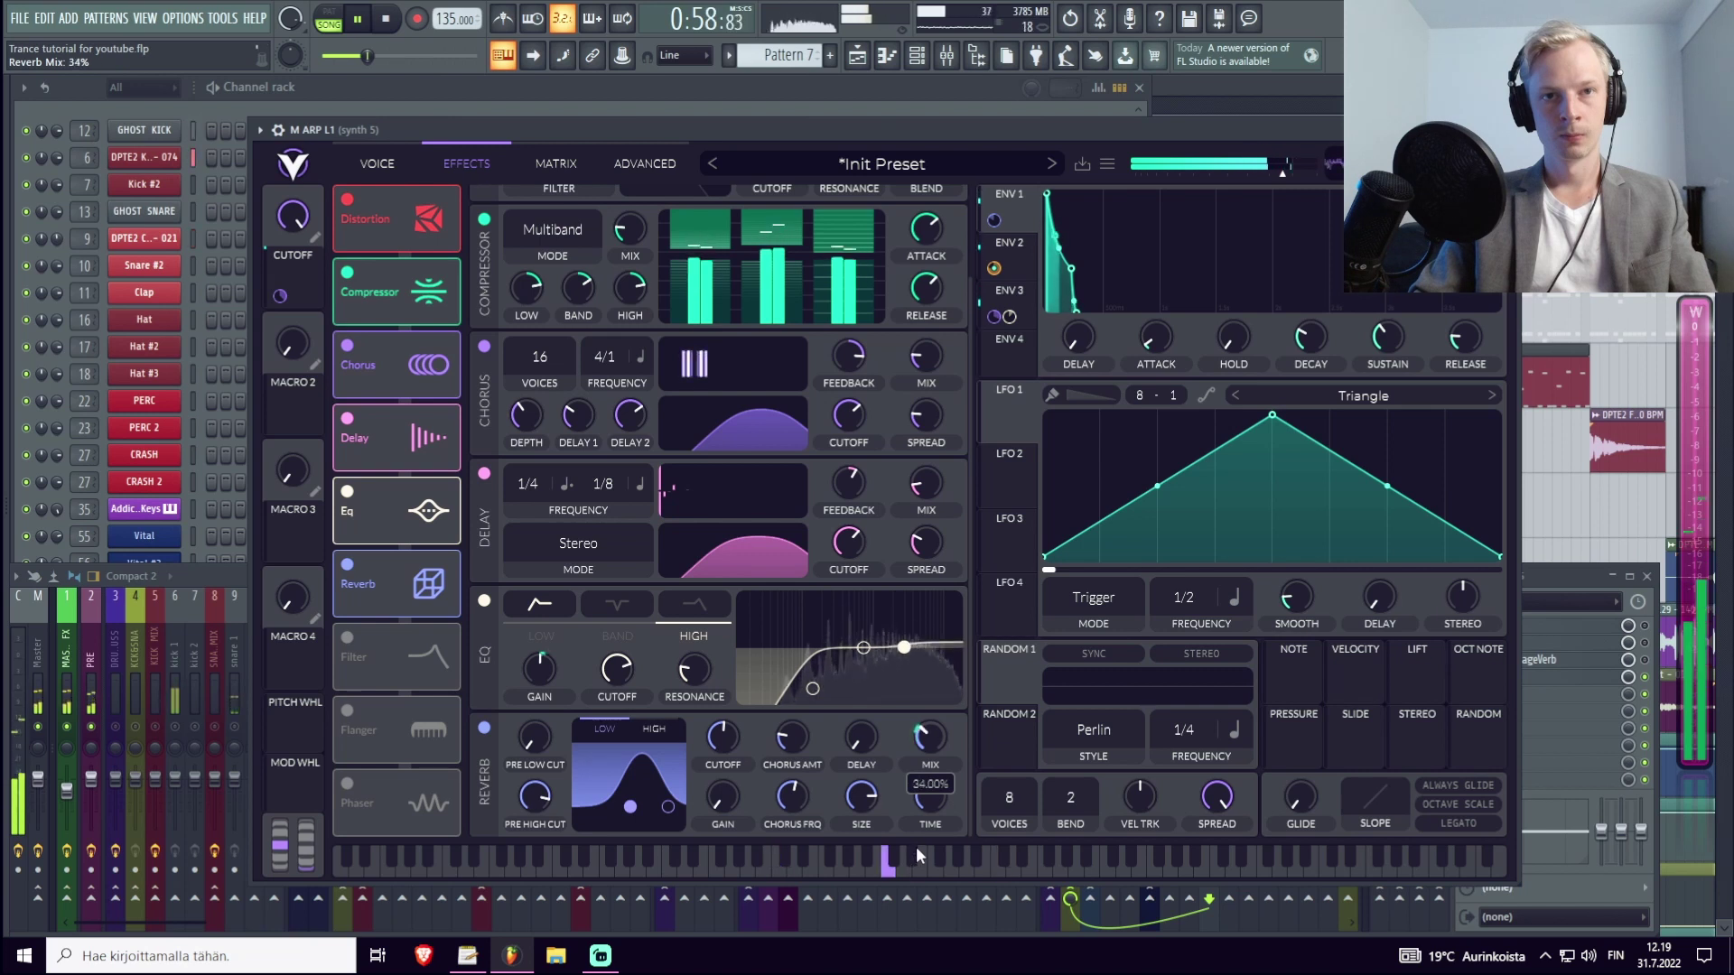
left_click_drag(930, 786, 930, 793)
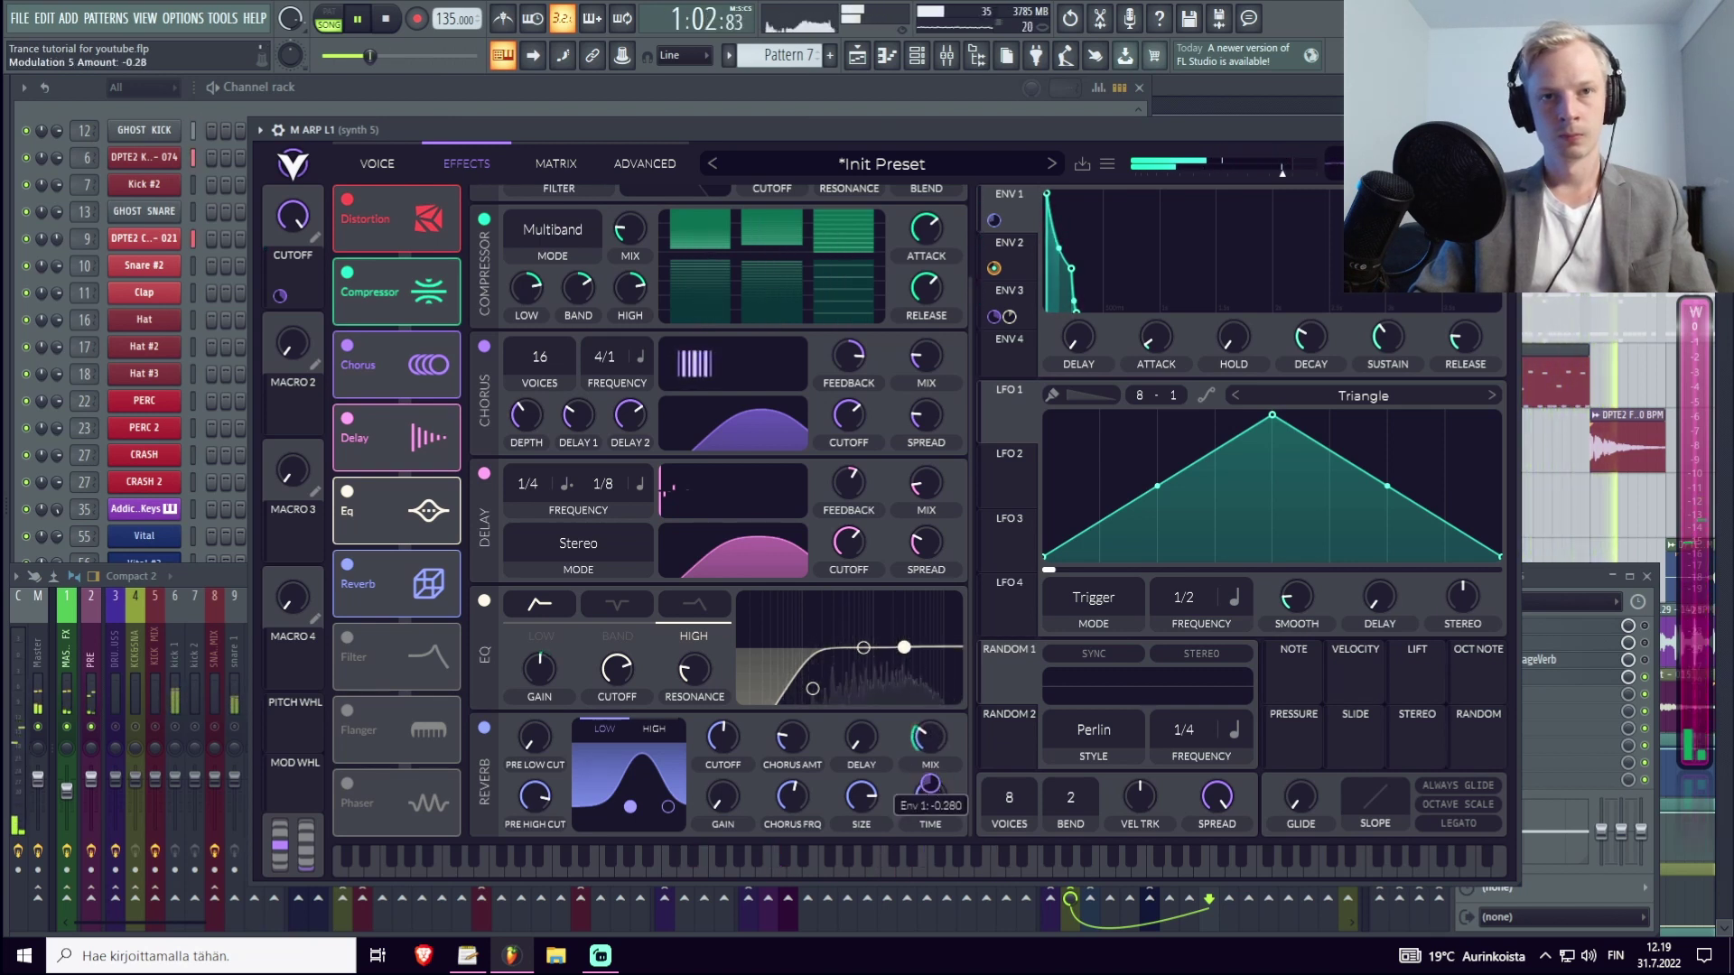
key("space")
key("space")
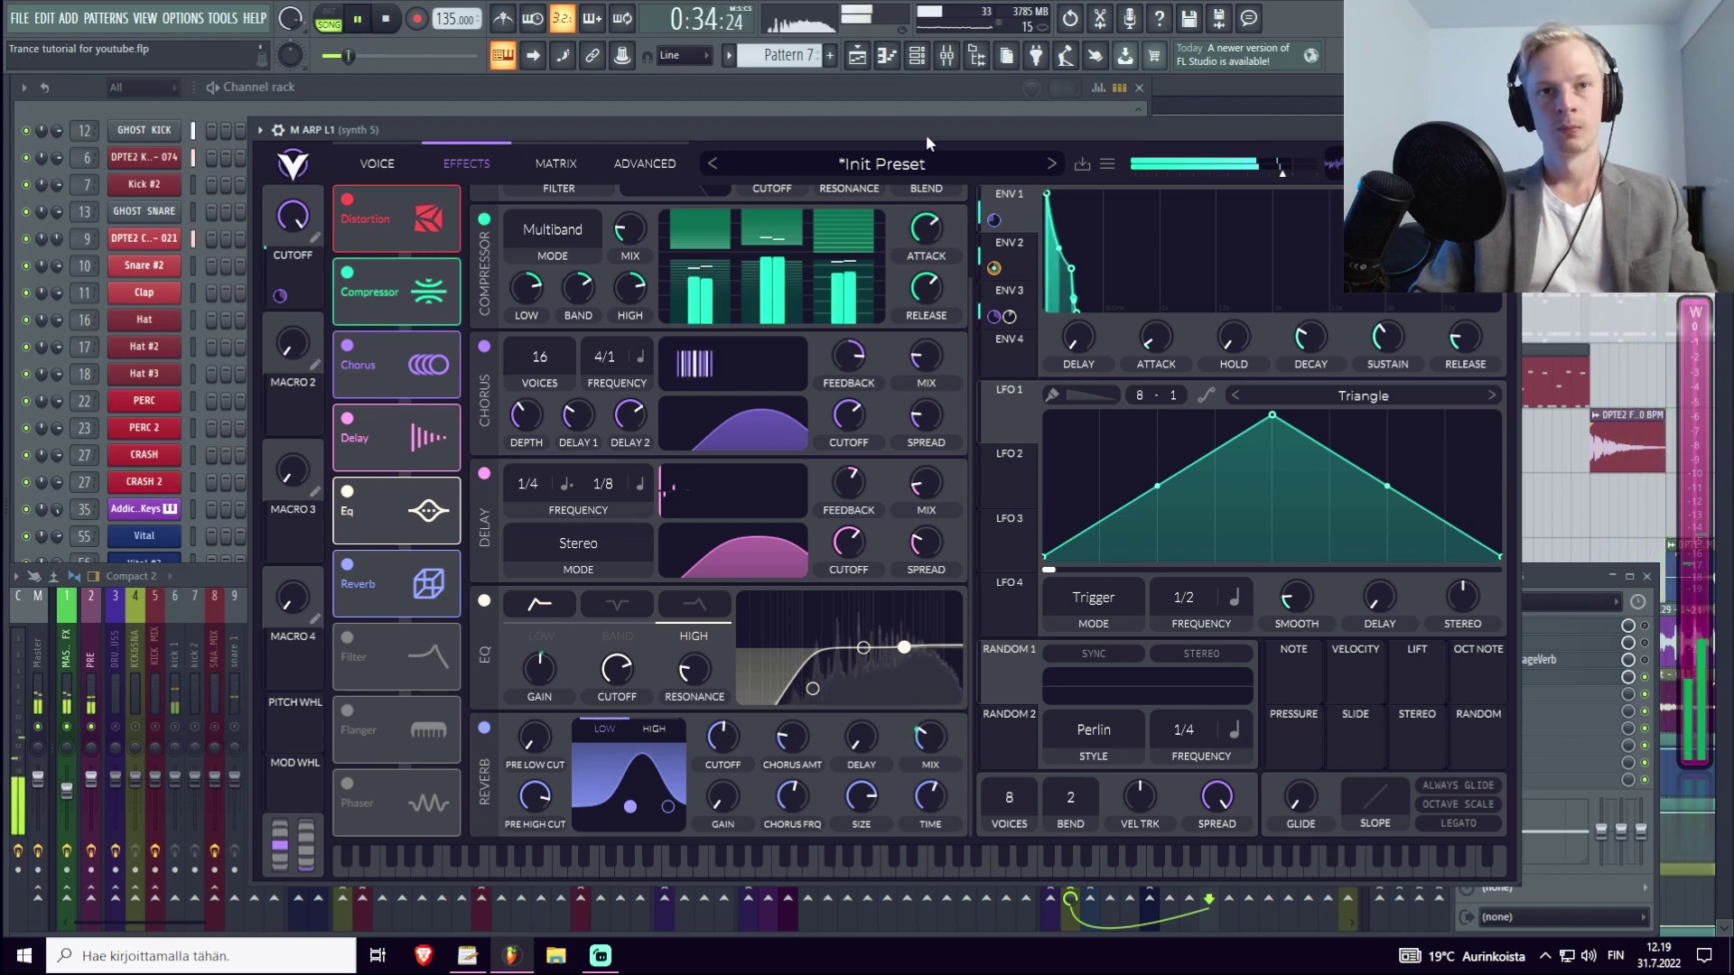
mouse_move(298, 230)
left_mouse_down()
mouse_move(280, 352)
mouse_move(294, 237)
left_mouse_up()
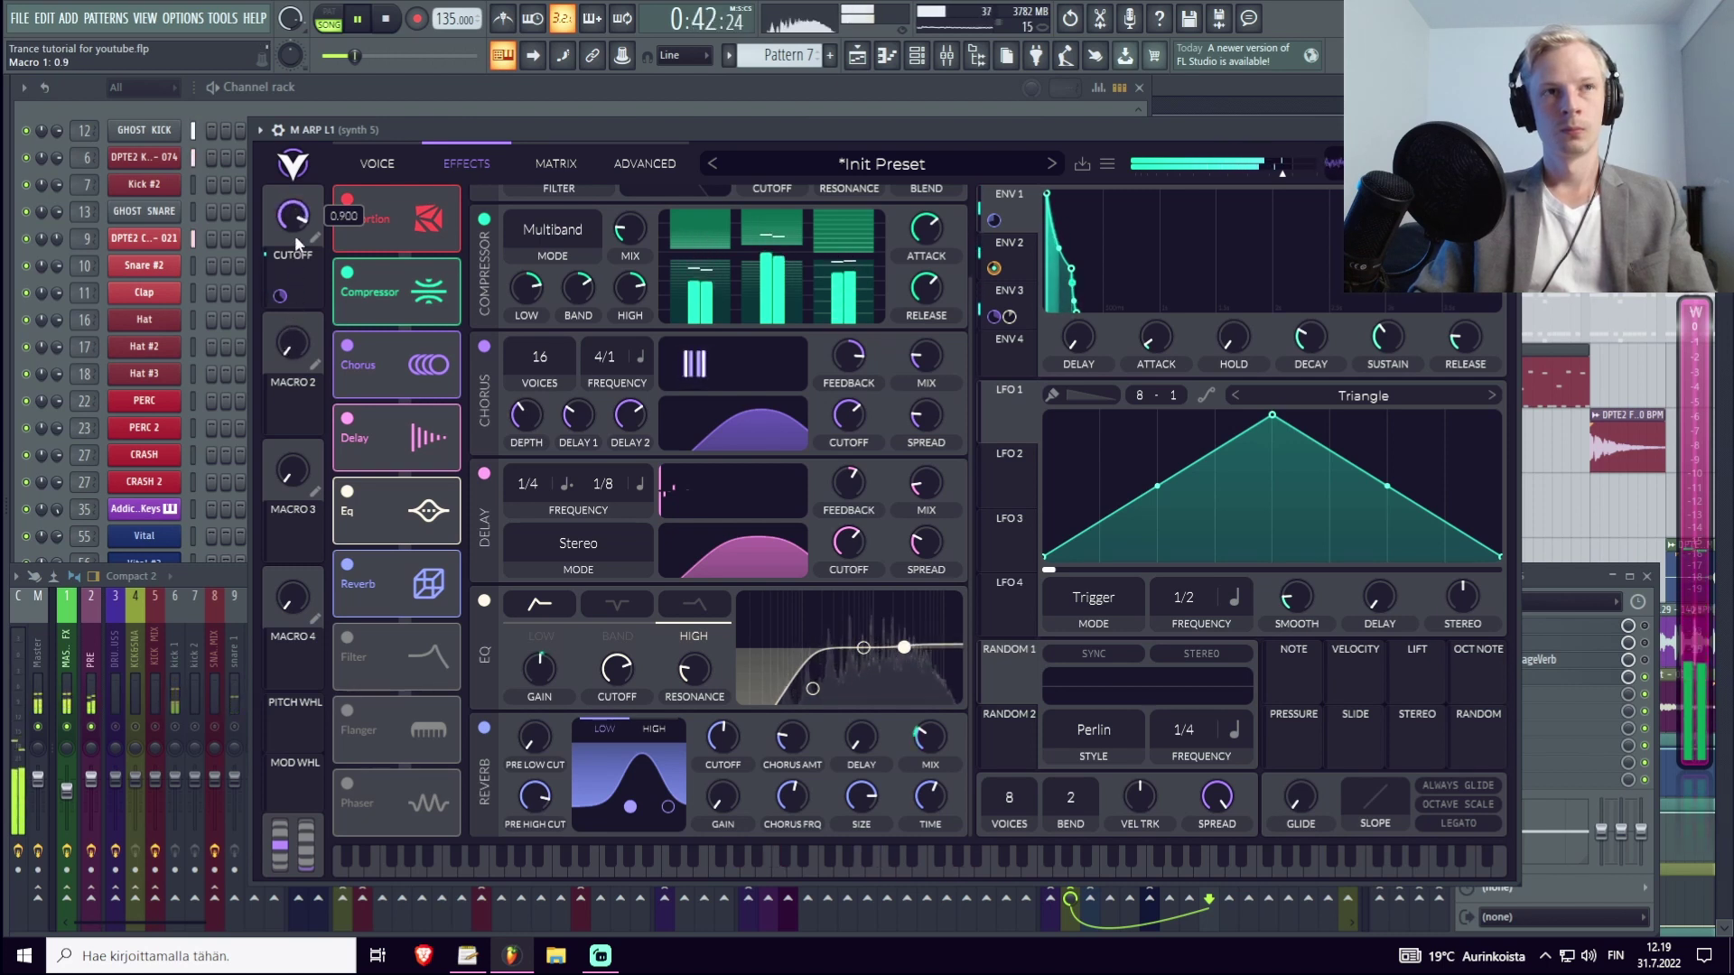
Turn off the voice section's Filter 1 and enable the Filter effect in the effects chain instead.
left_click(379, 164)
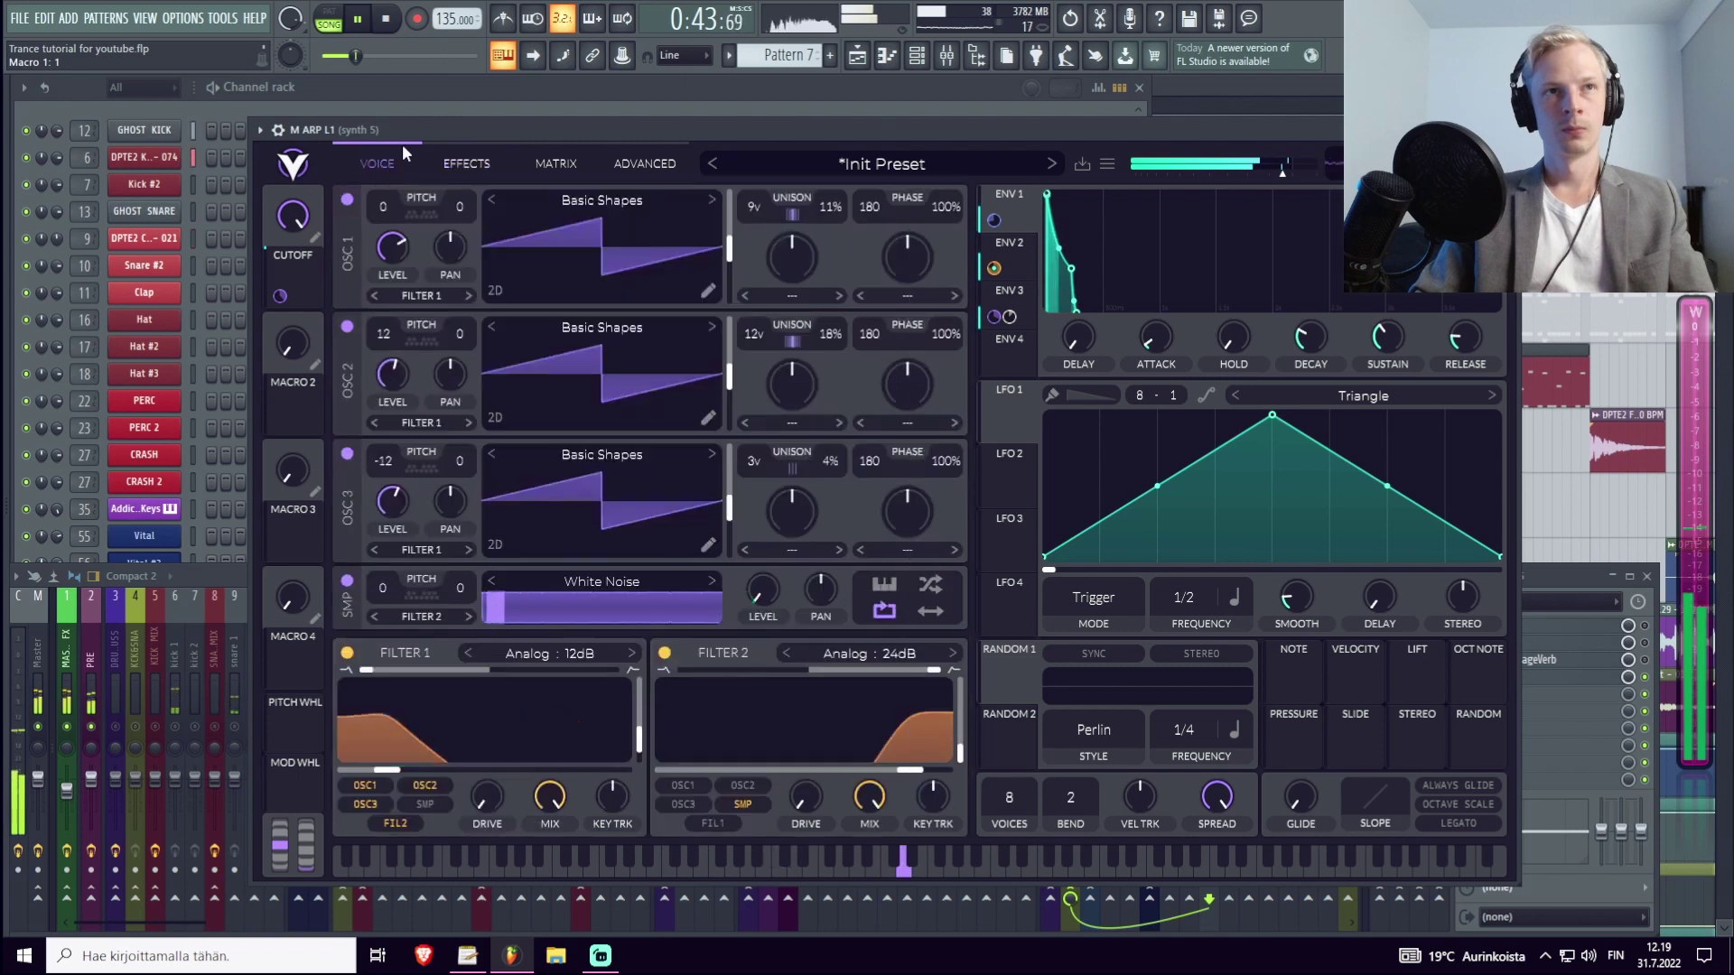
left_click(456, 160)
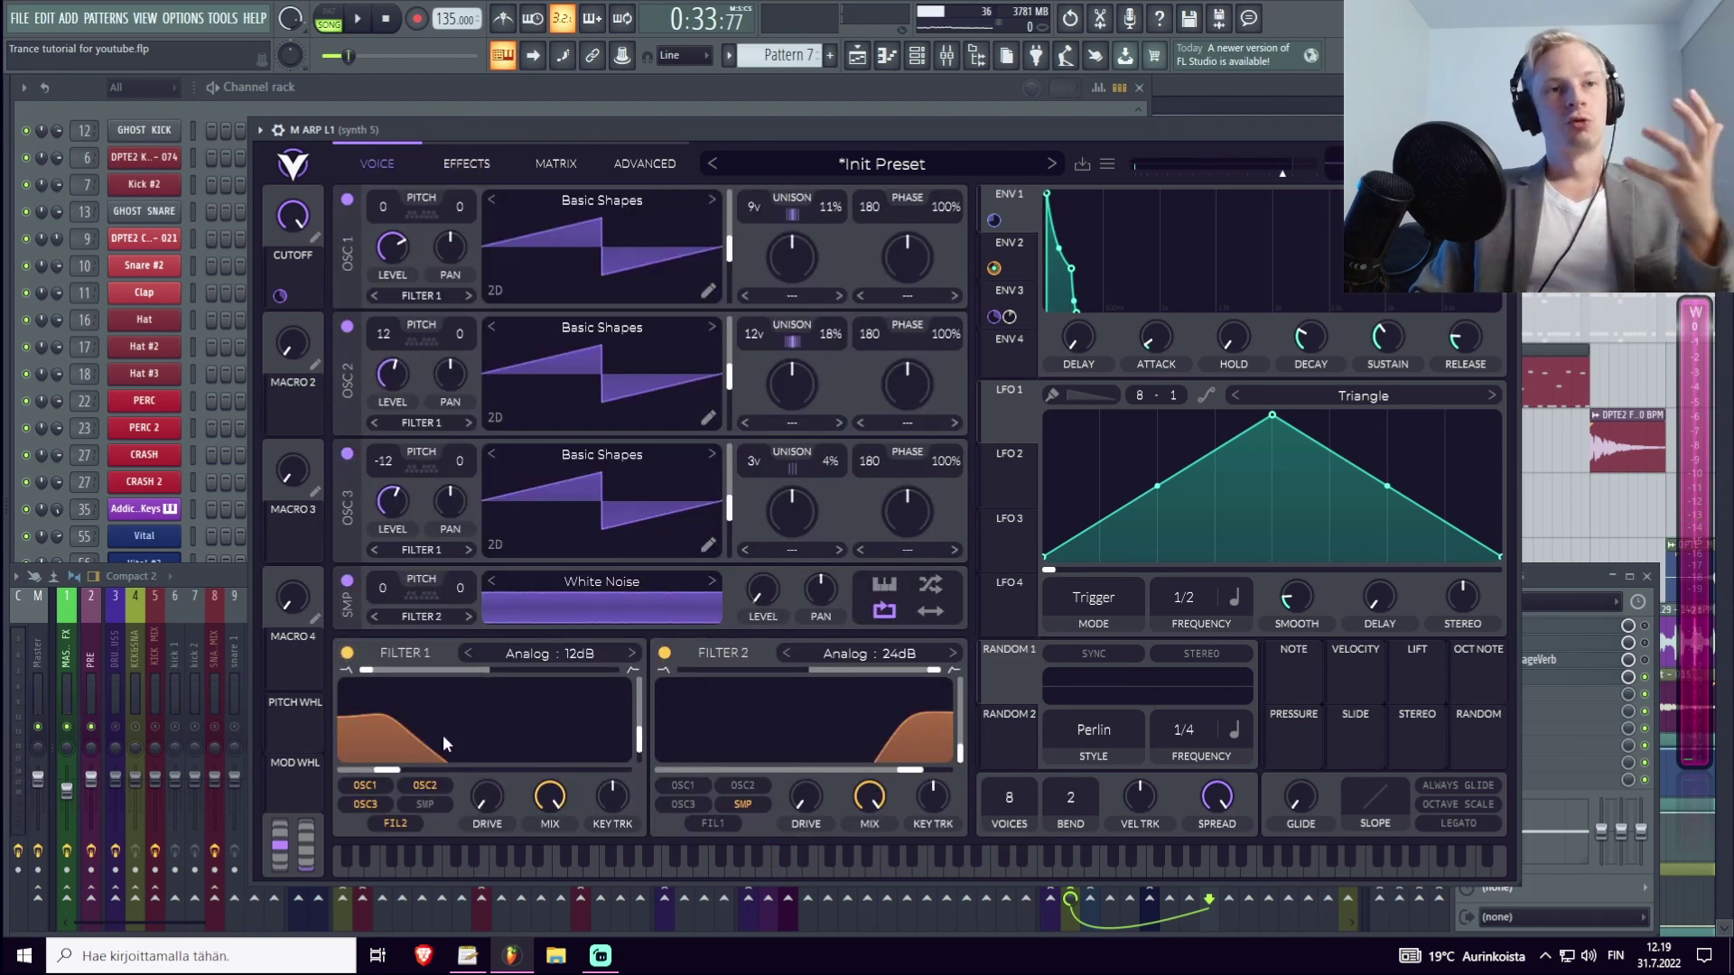
left_click(347, 652)
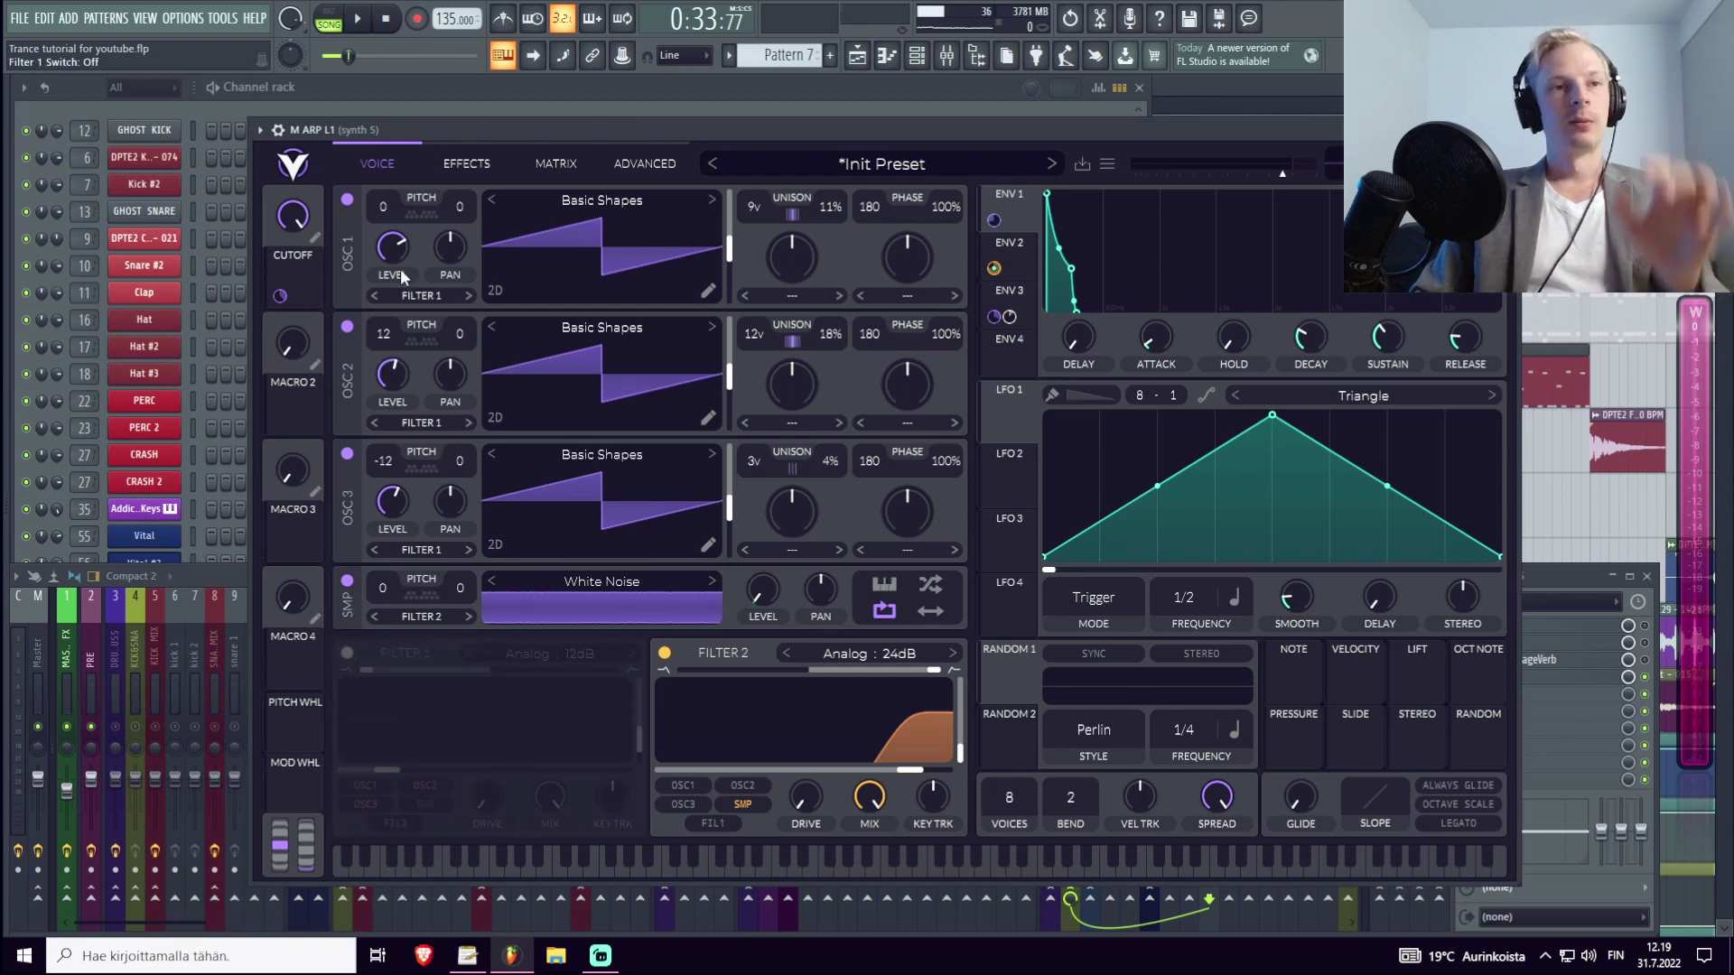
left_click(459, 163)
left_click(347, 638)
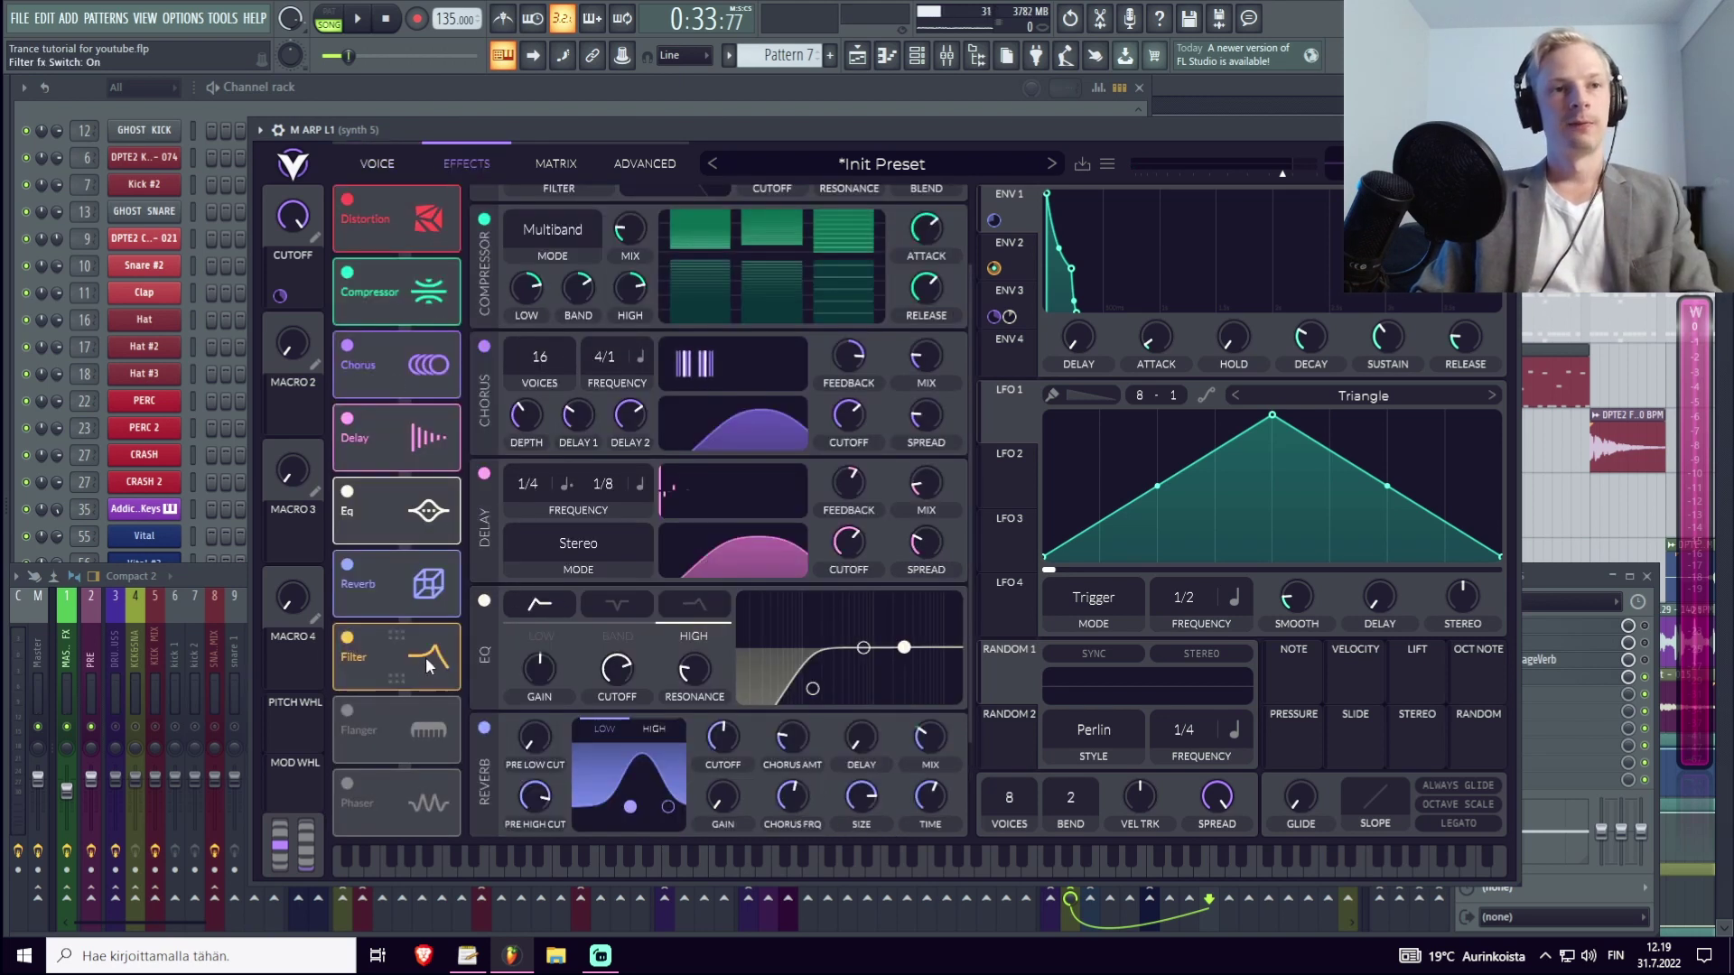
scroll(968, 538, "down", 3)
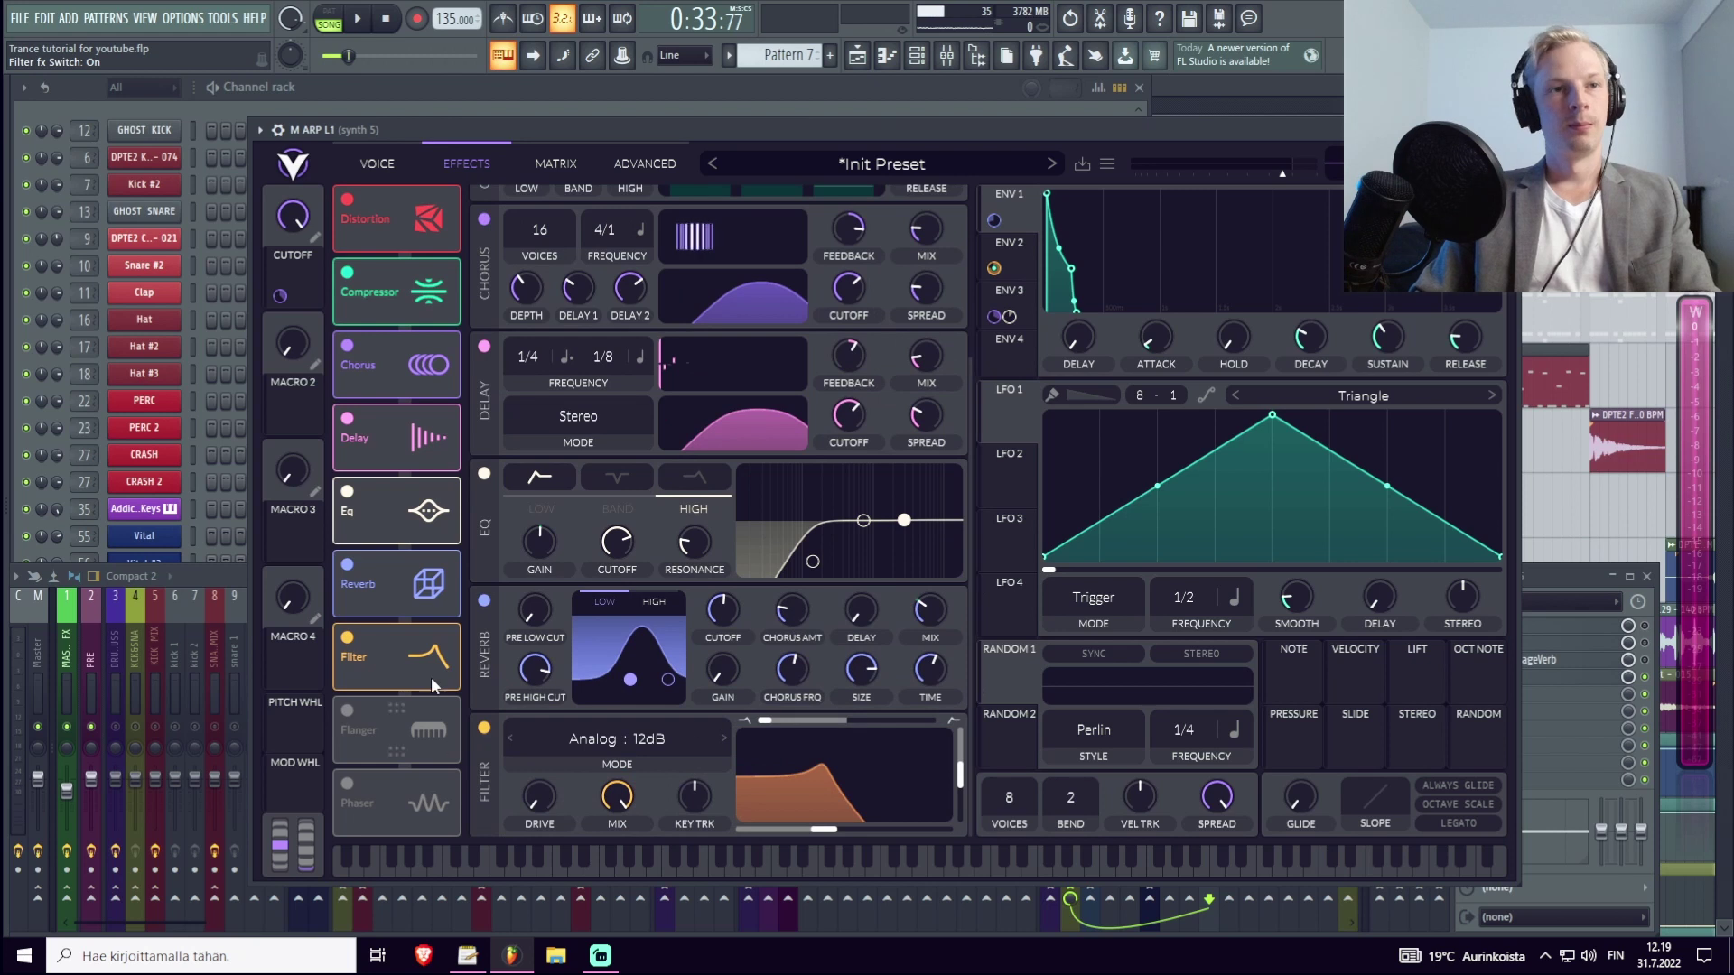
Reorder the effects chain so the Filter sits between the EQ and the Delay, with the Reverb last.
left_click_drag(420, 661, 426, 584)
left_click_drag(426, 440, 421, 513)
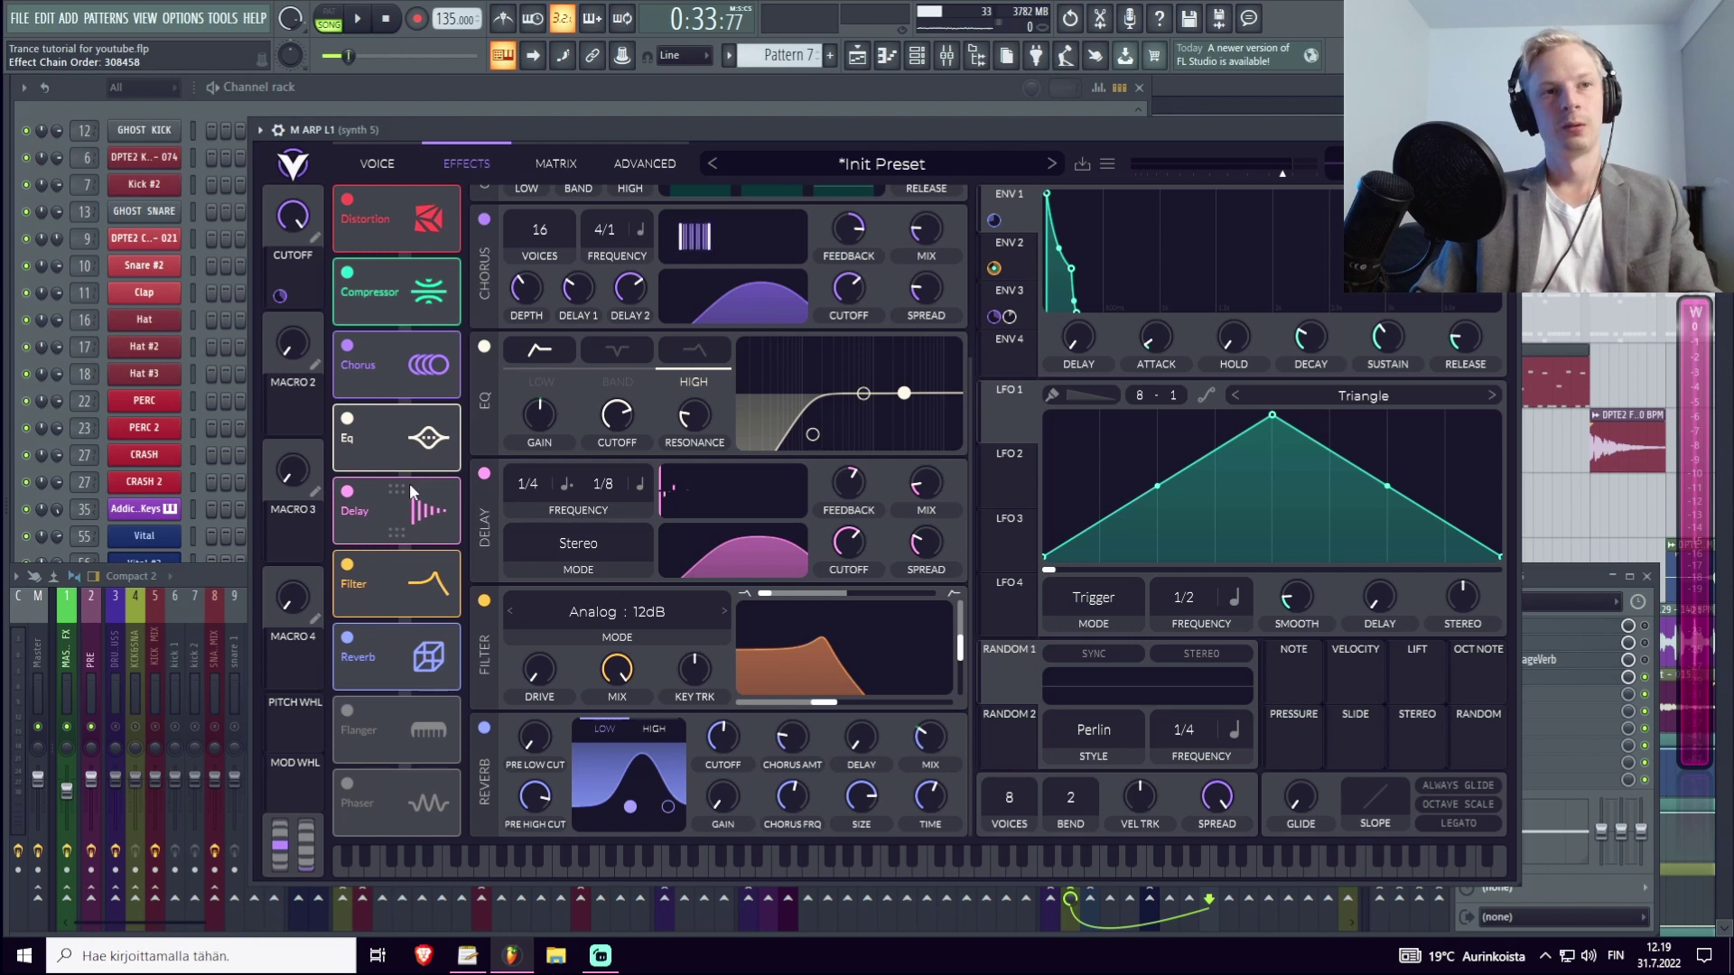
left_click_drag(428, 512, 433, 602)
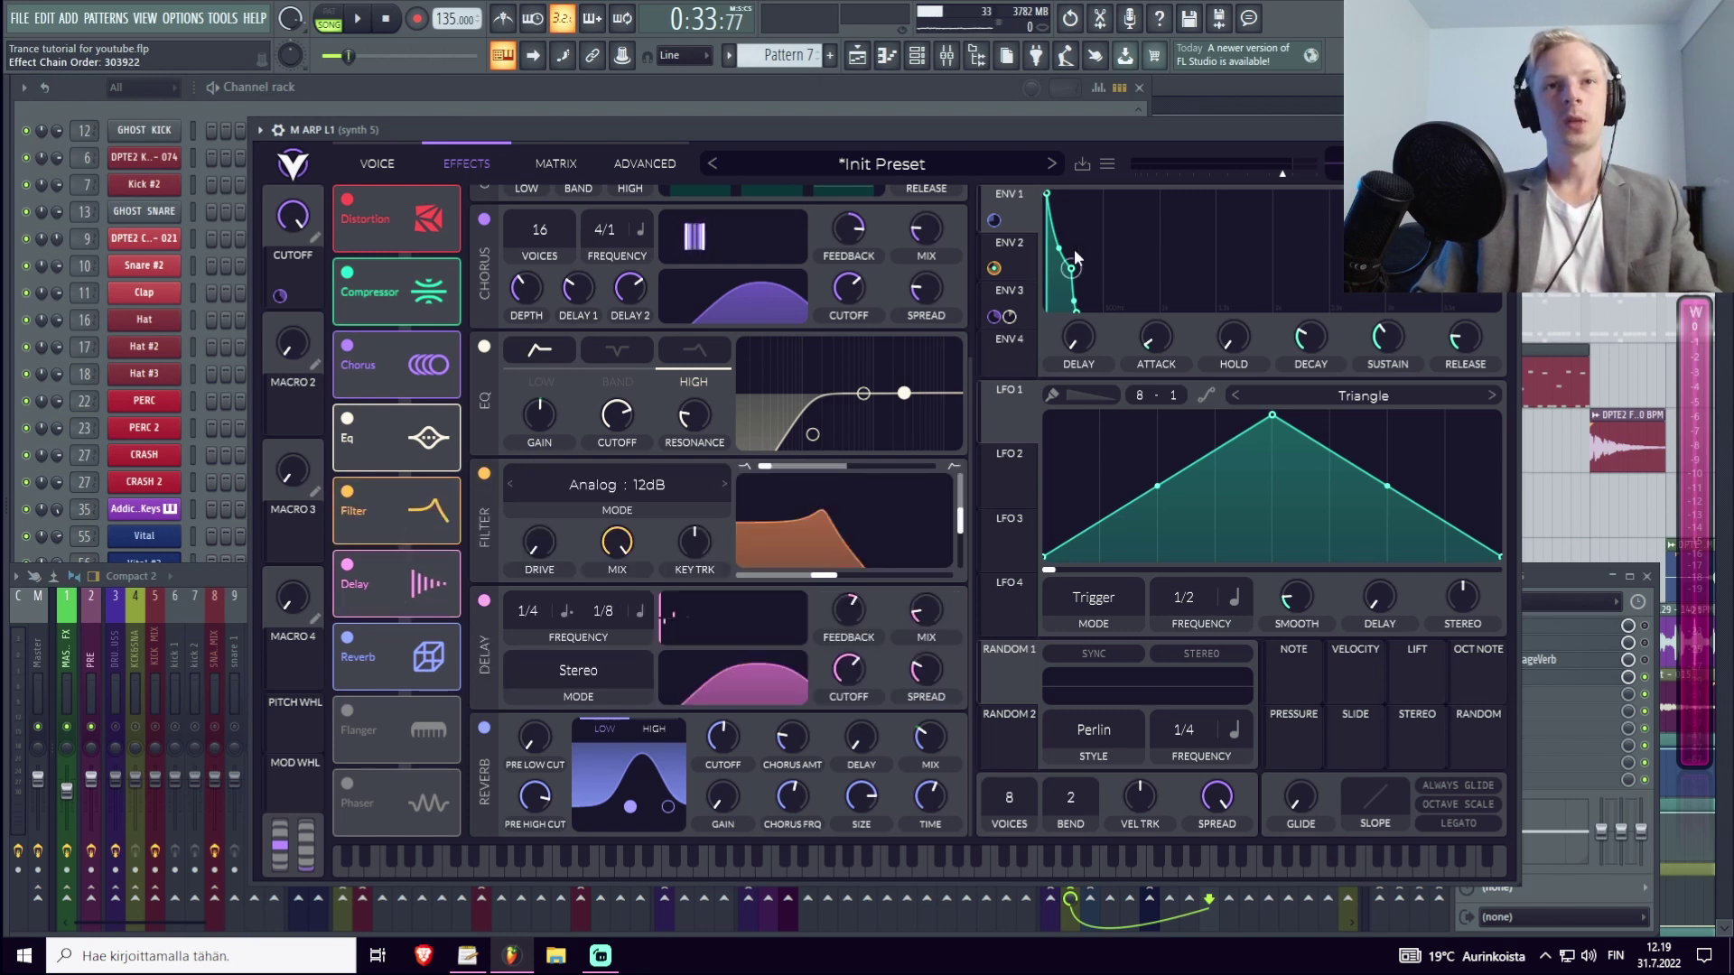
Assign envelope 2 to the Filter effect's cutoff and lower the filter's resonance to about 26.5%.
left_click(1019, 268)
left_click_drag(1023, 263, 769, 587)
left_click_drag(959, 520, 957, 548)
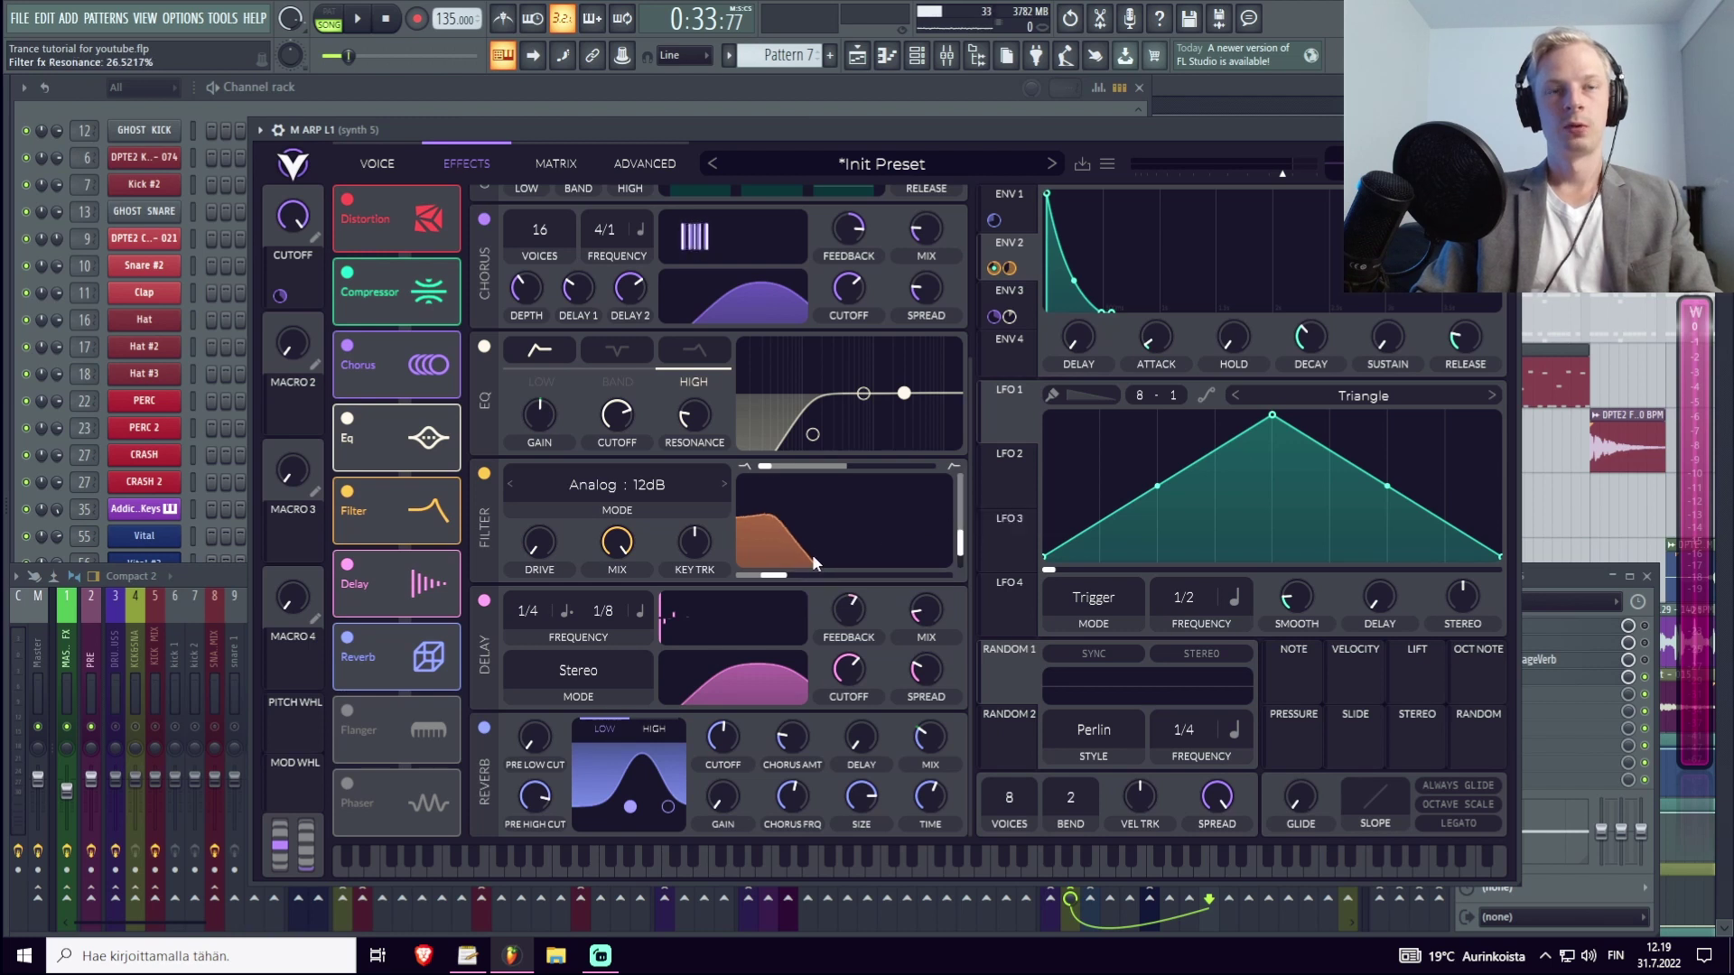
Assign the cutoff macro to the Filter effect's cutoff and sweep the macro to full during playback.
left_click_drag(294, 273, 843, 533)
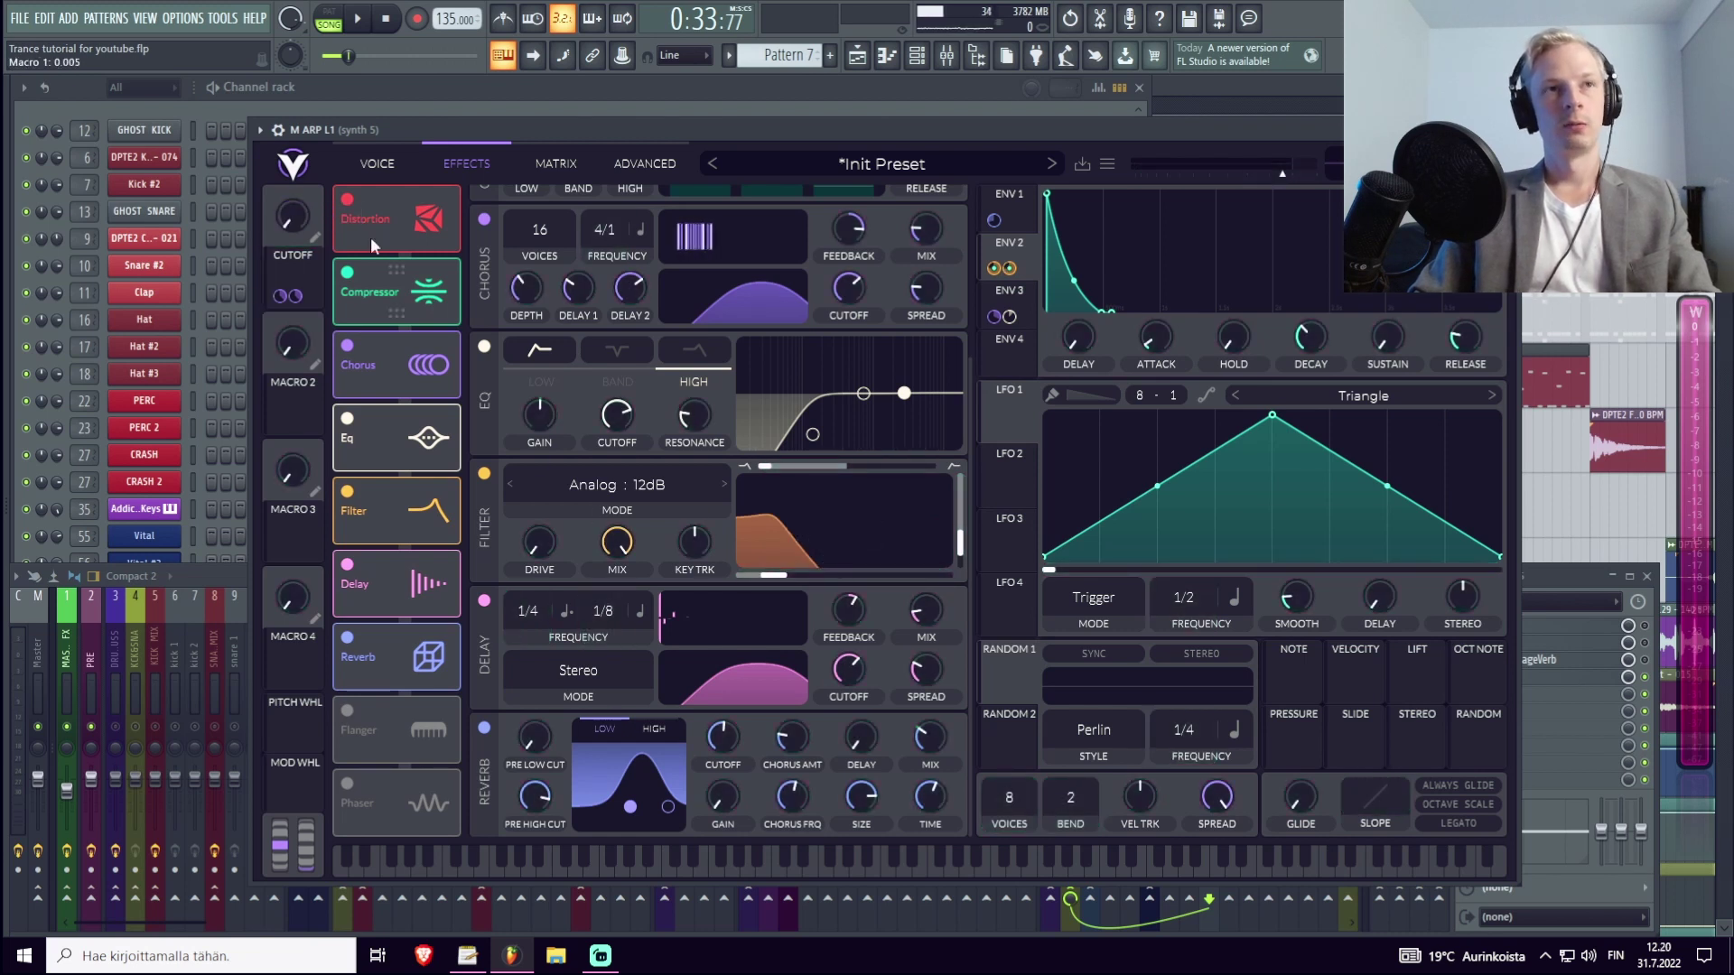
key("space")
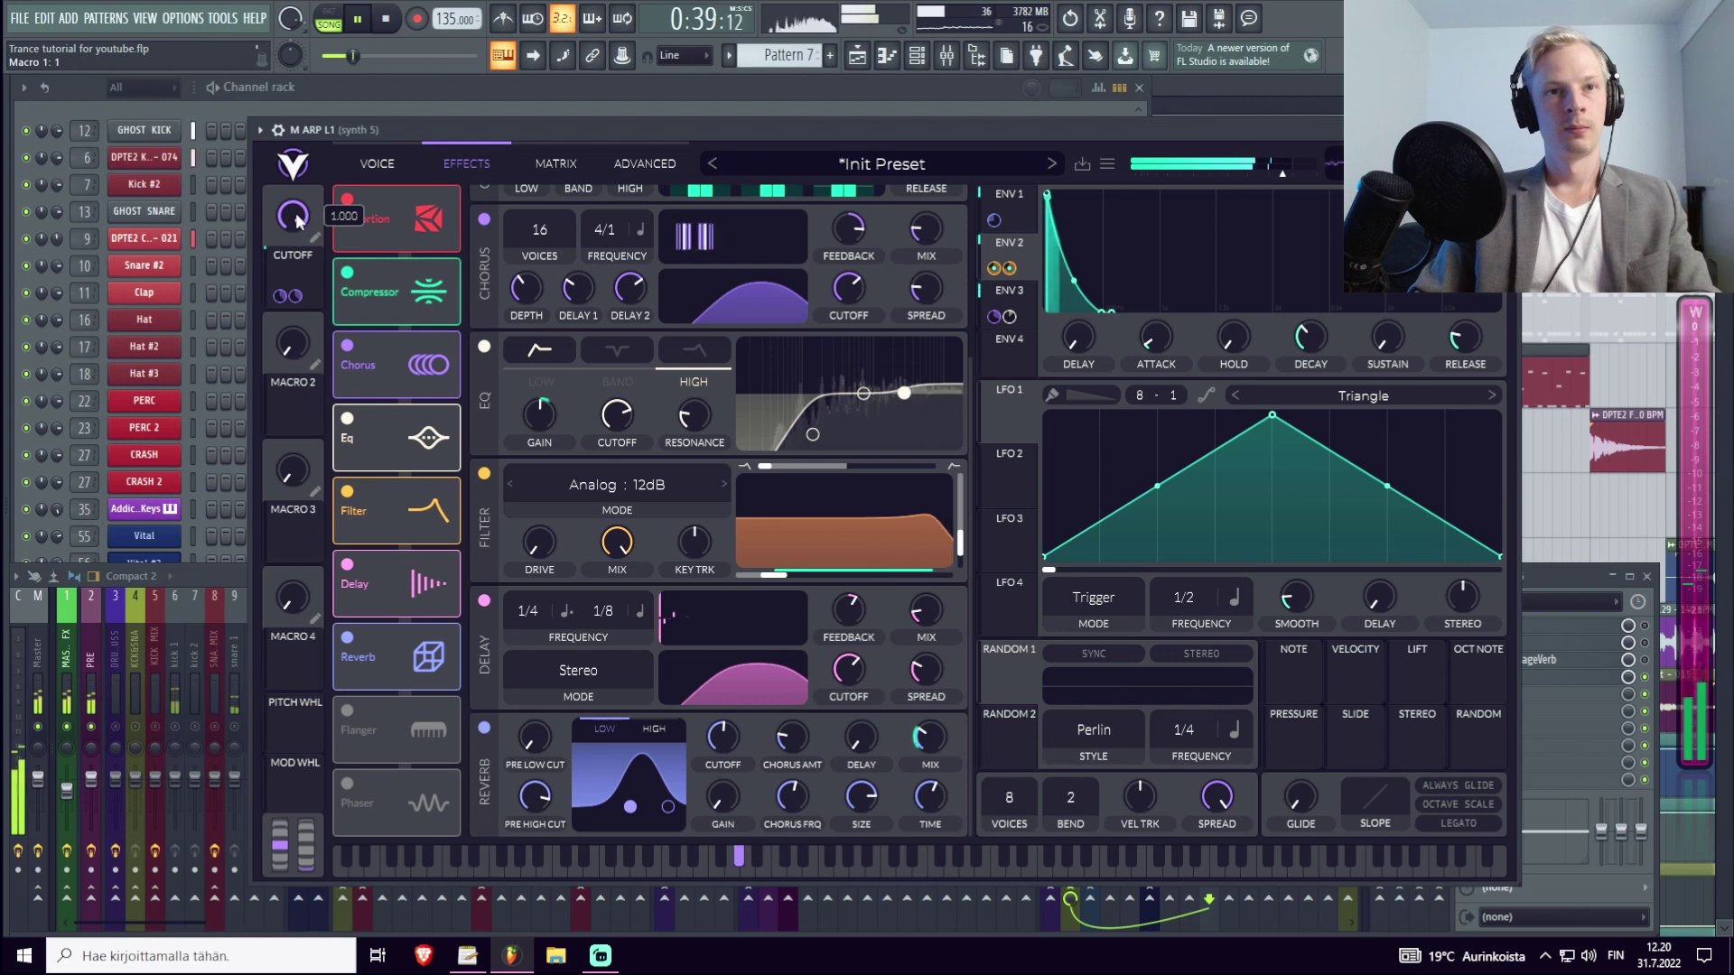
mouse_move(298, 219)
left_mouse_down()
mouse_move(289, 345)
mouse_move(303, 219)
left_mouse_up()
key("space")
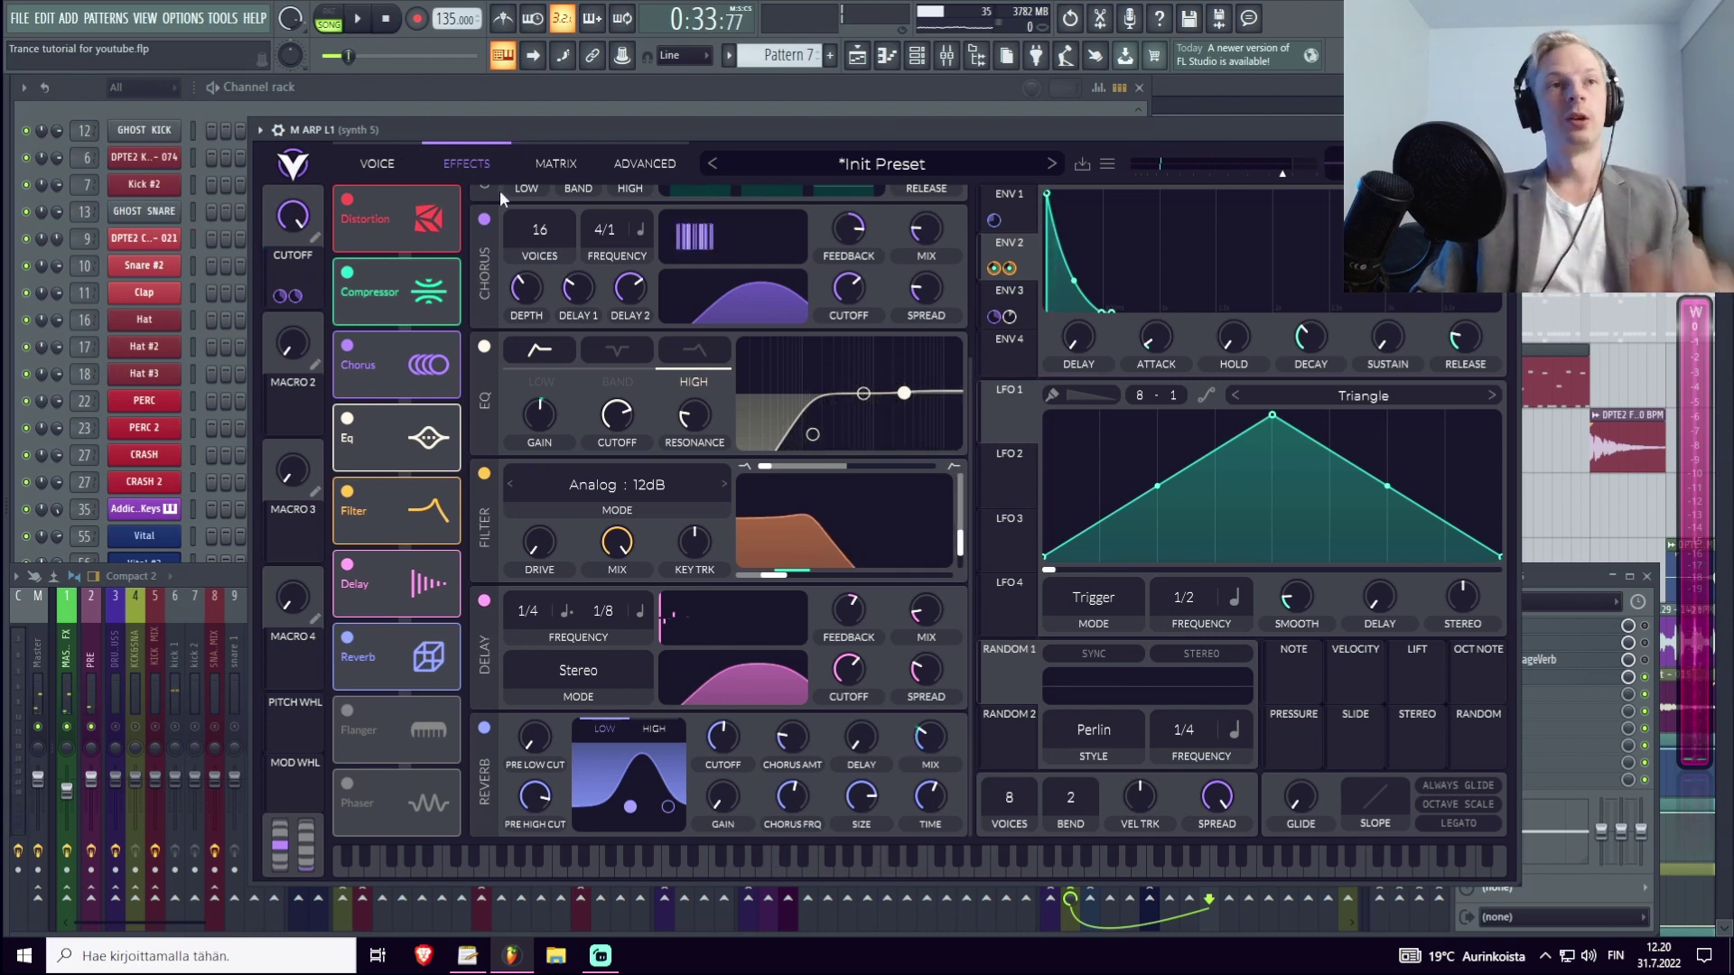
Start playback and slightly raise the compressor's mix.
scroll(695, 432, "up", 2)
scroll(695, 432, "up", 1)
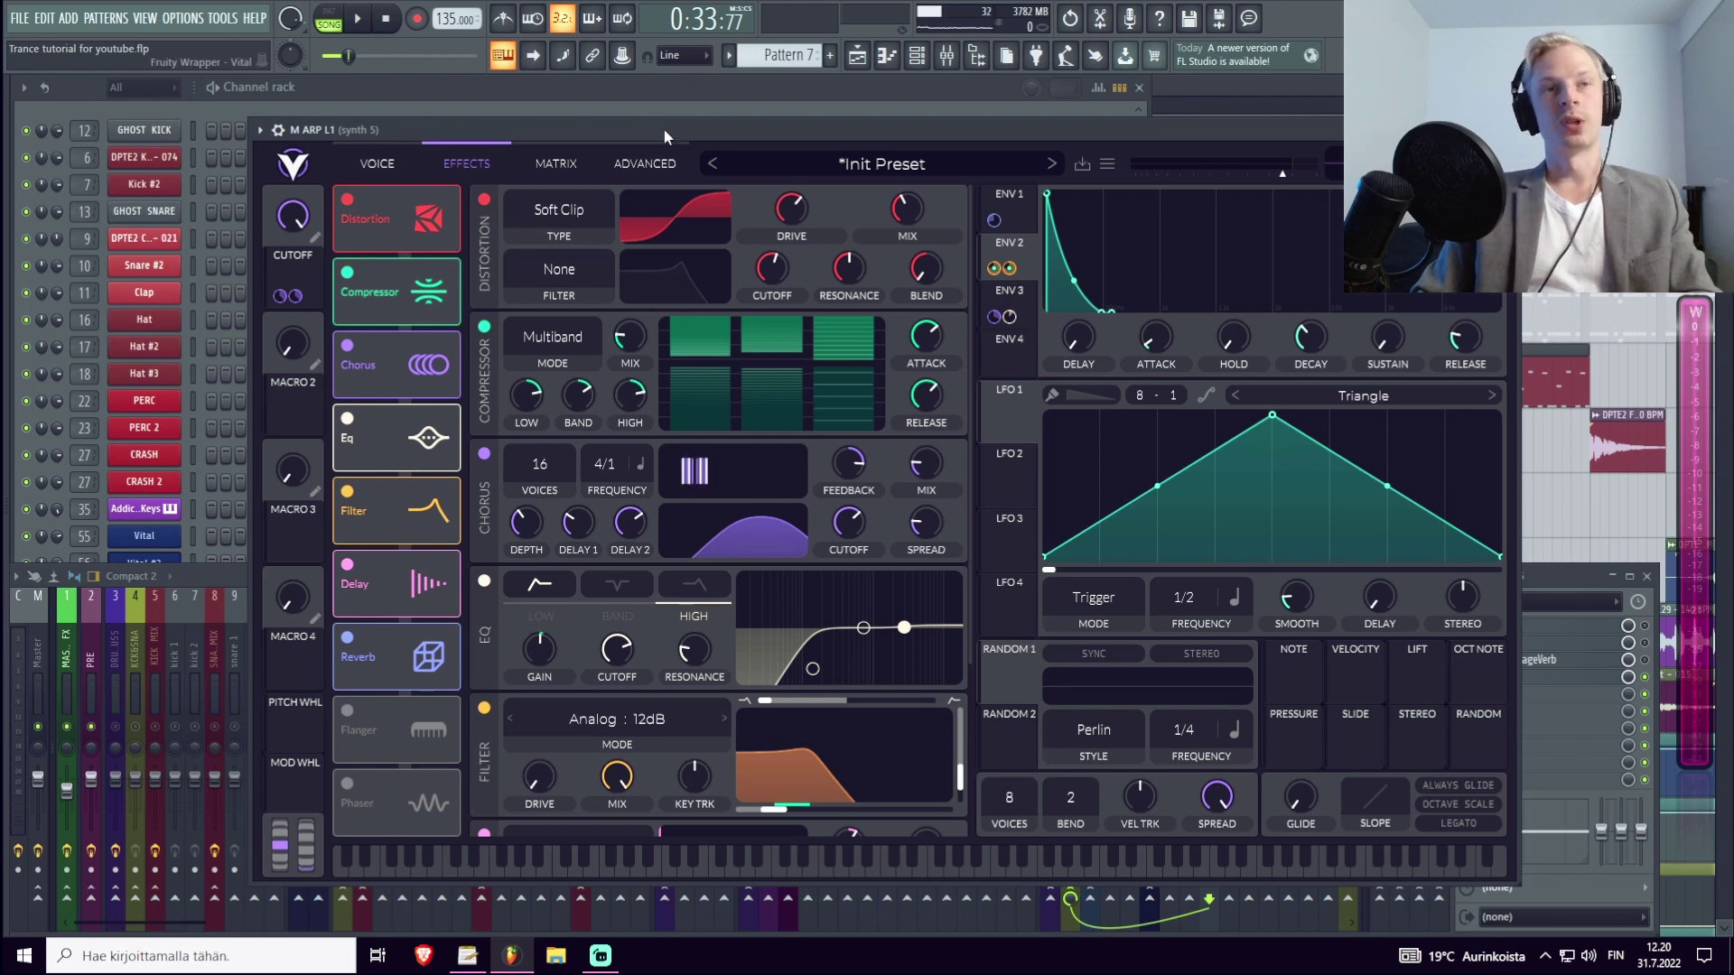
key("space")
left_click_drag(635, 364, 666, 339)
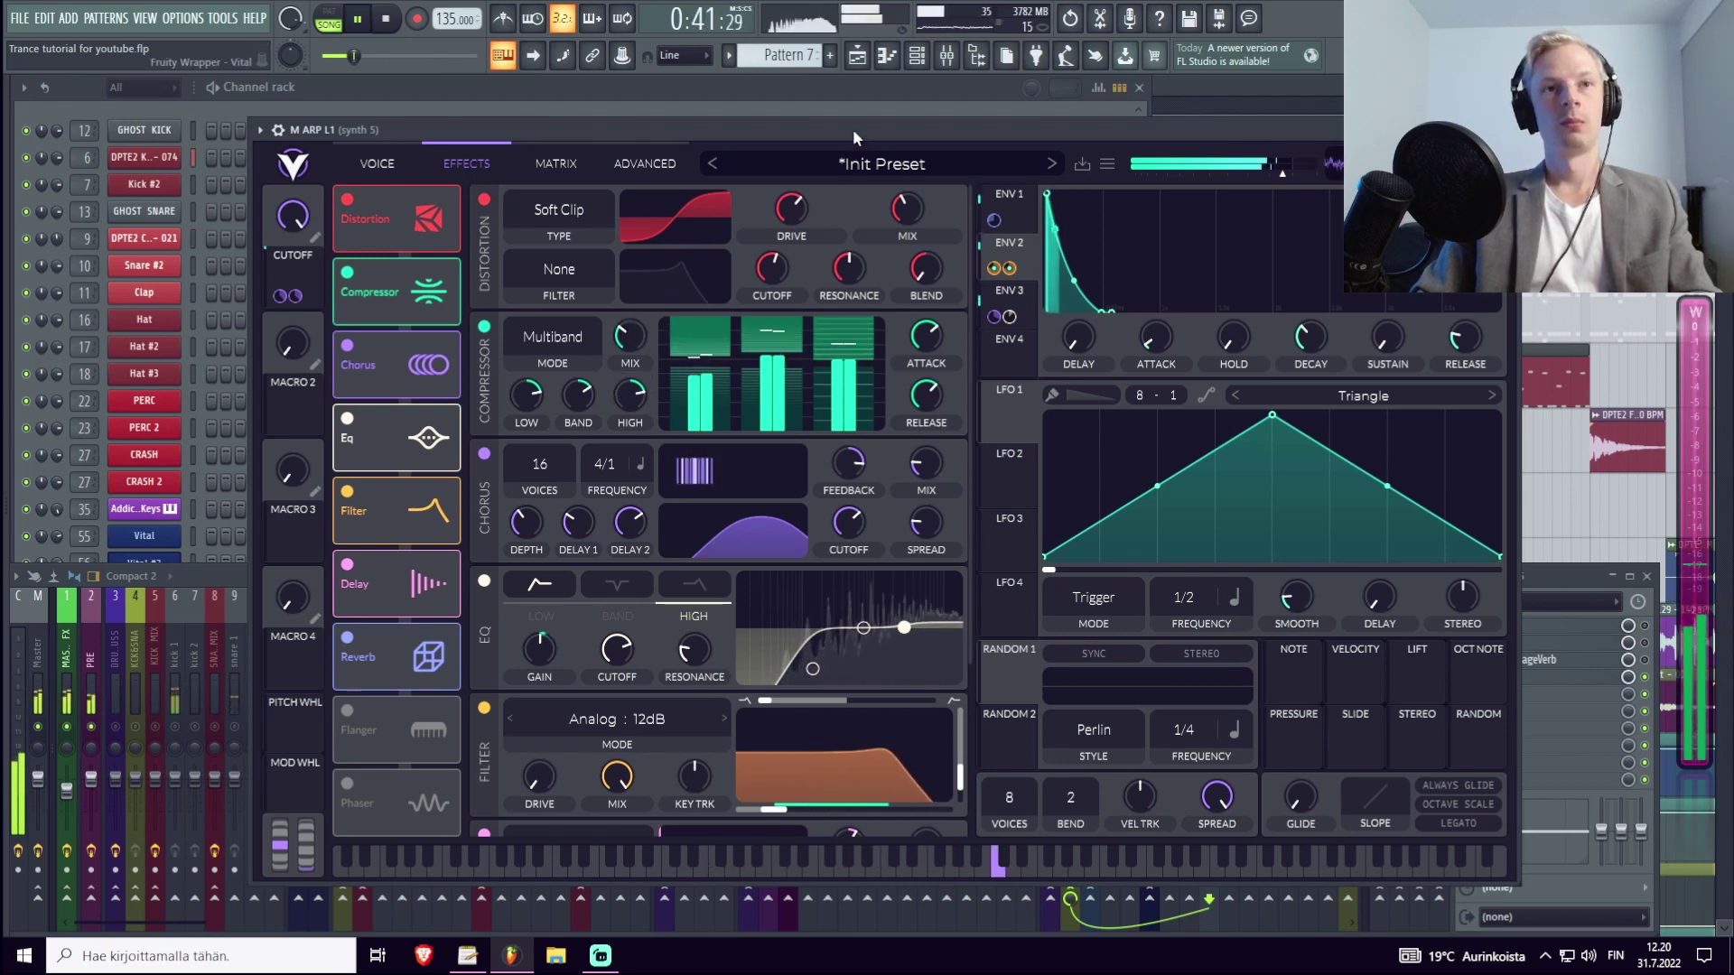
mouse_move(634, 406)
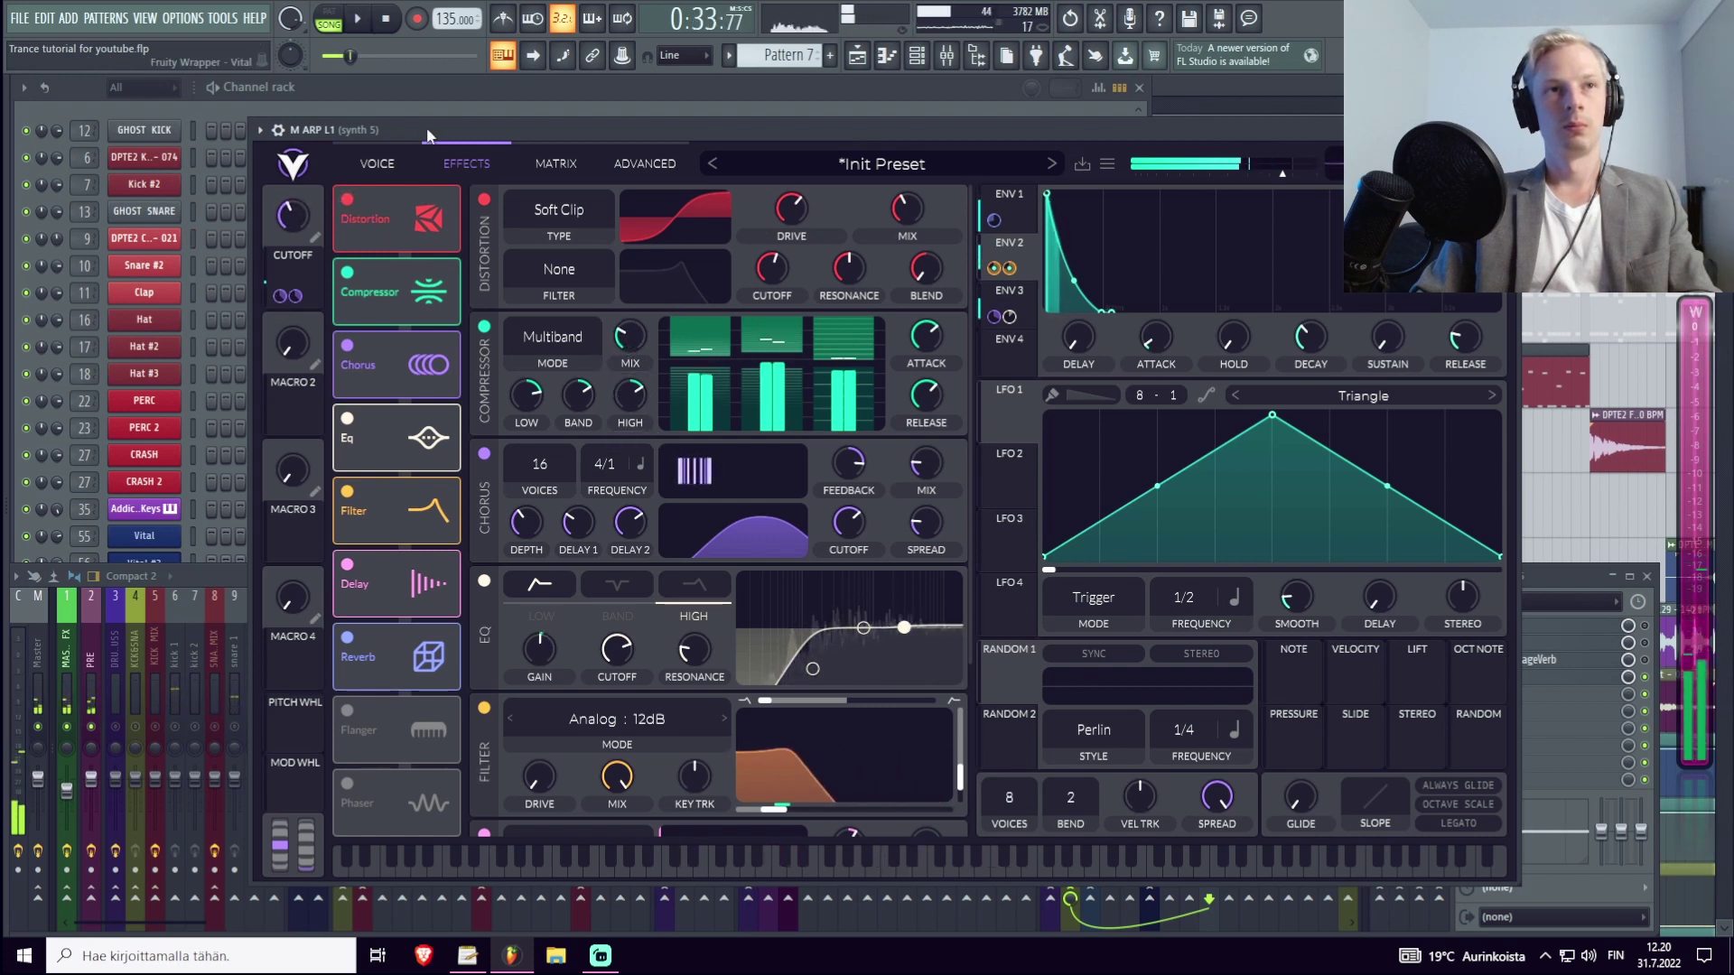
Sweep the cutoff macro during playback, check the voice and effects pages, and stop.
mouse_move(291, 230)
left_mouse_down()
mouse_move(278, 348)
mouse_move(290, 234)
left_mouse_up()
left_click(376, 162)
left_click(468, 164)
key("space")
Move the playlist's playback start to bar 19, show the mixer, and play the arrangement.
key("F5")
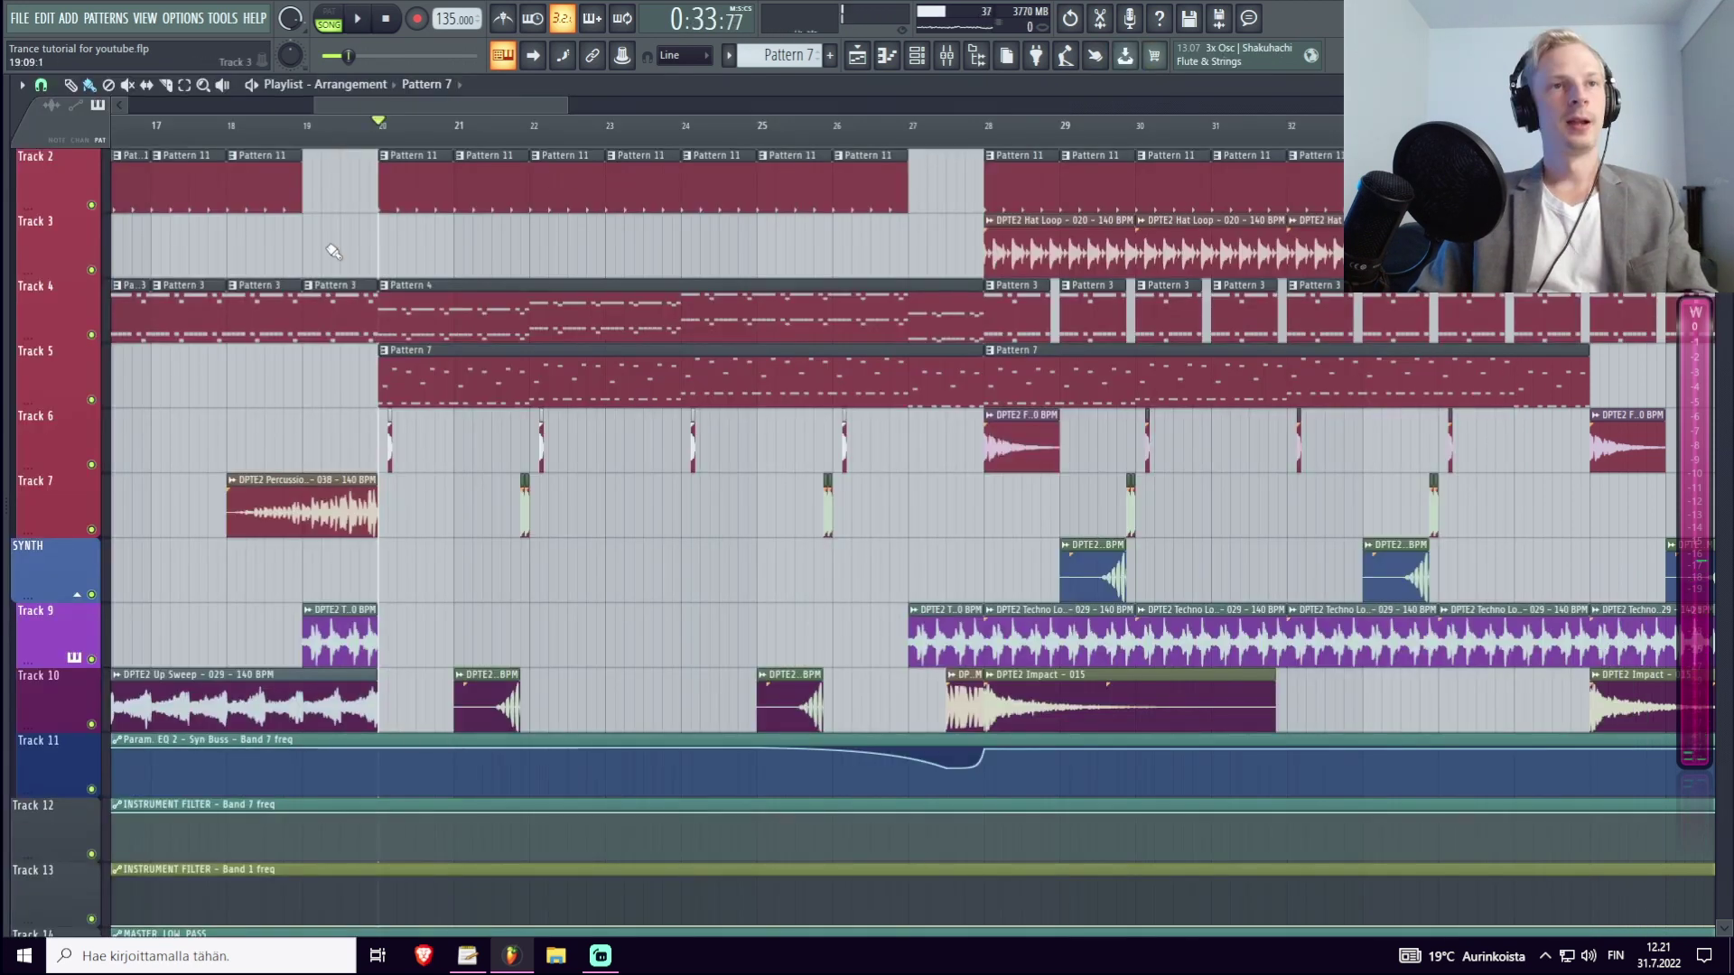
left_click_drag(305, 137, 299, 149)
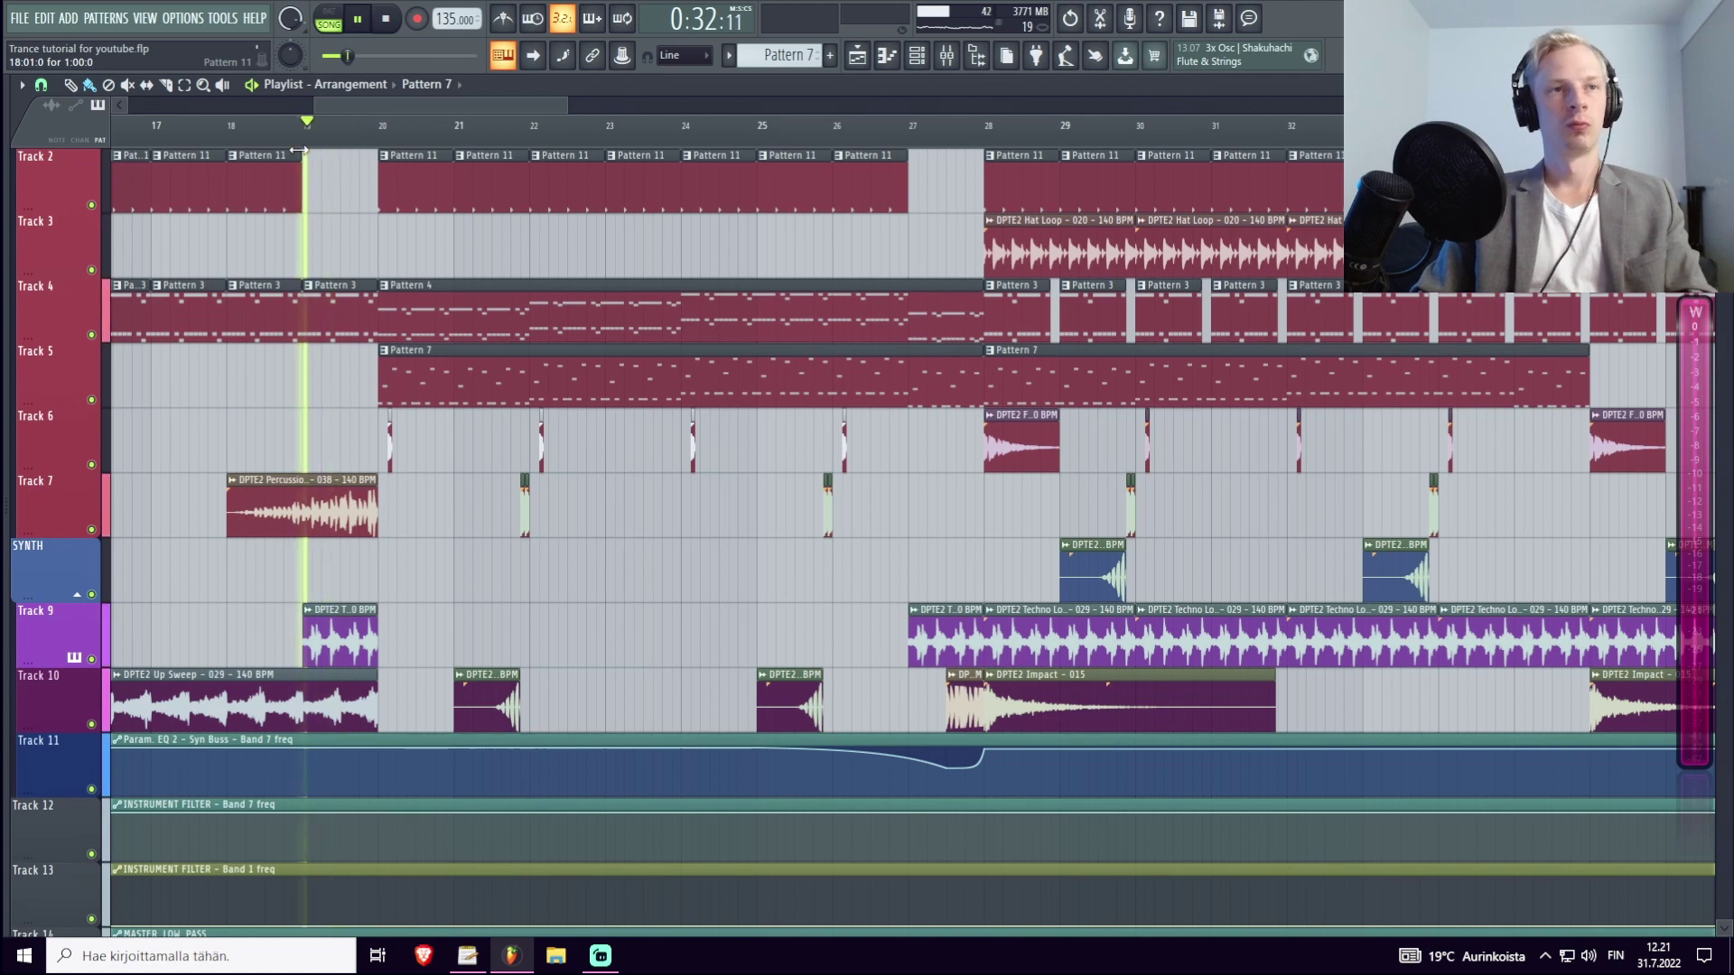
key("space")
key("F9")
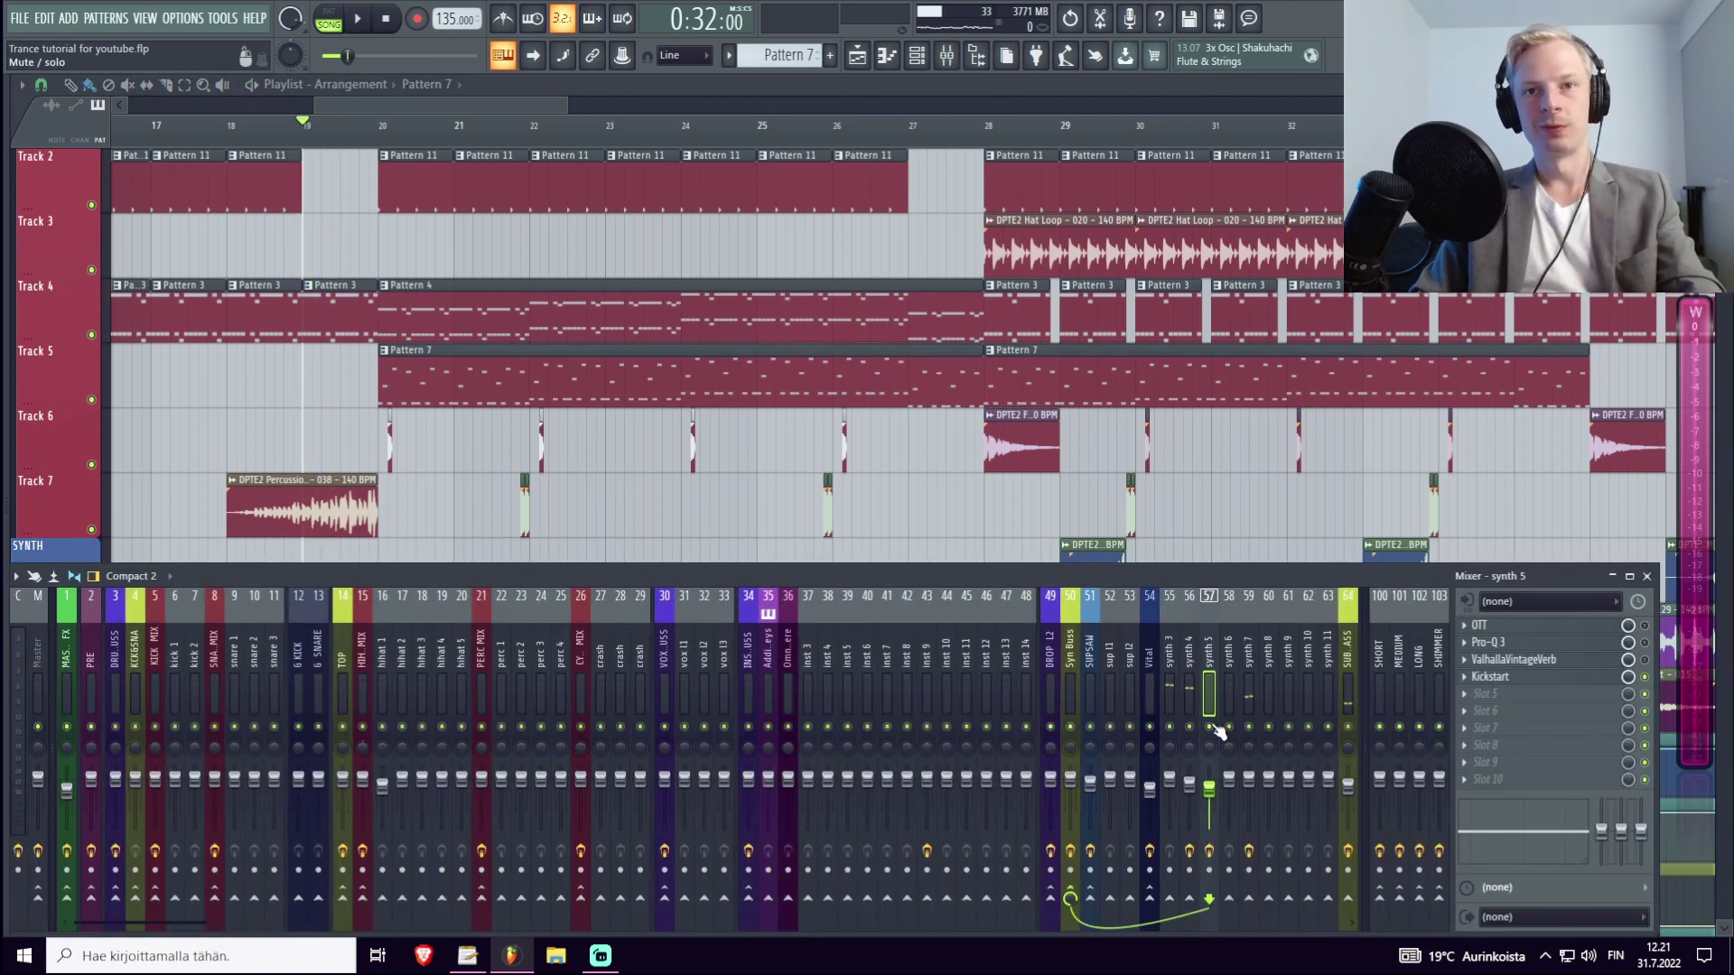
key("space")
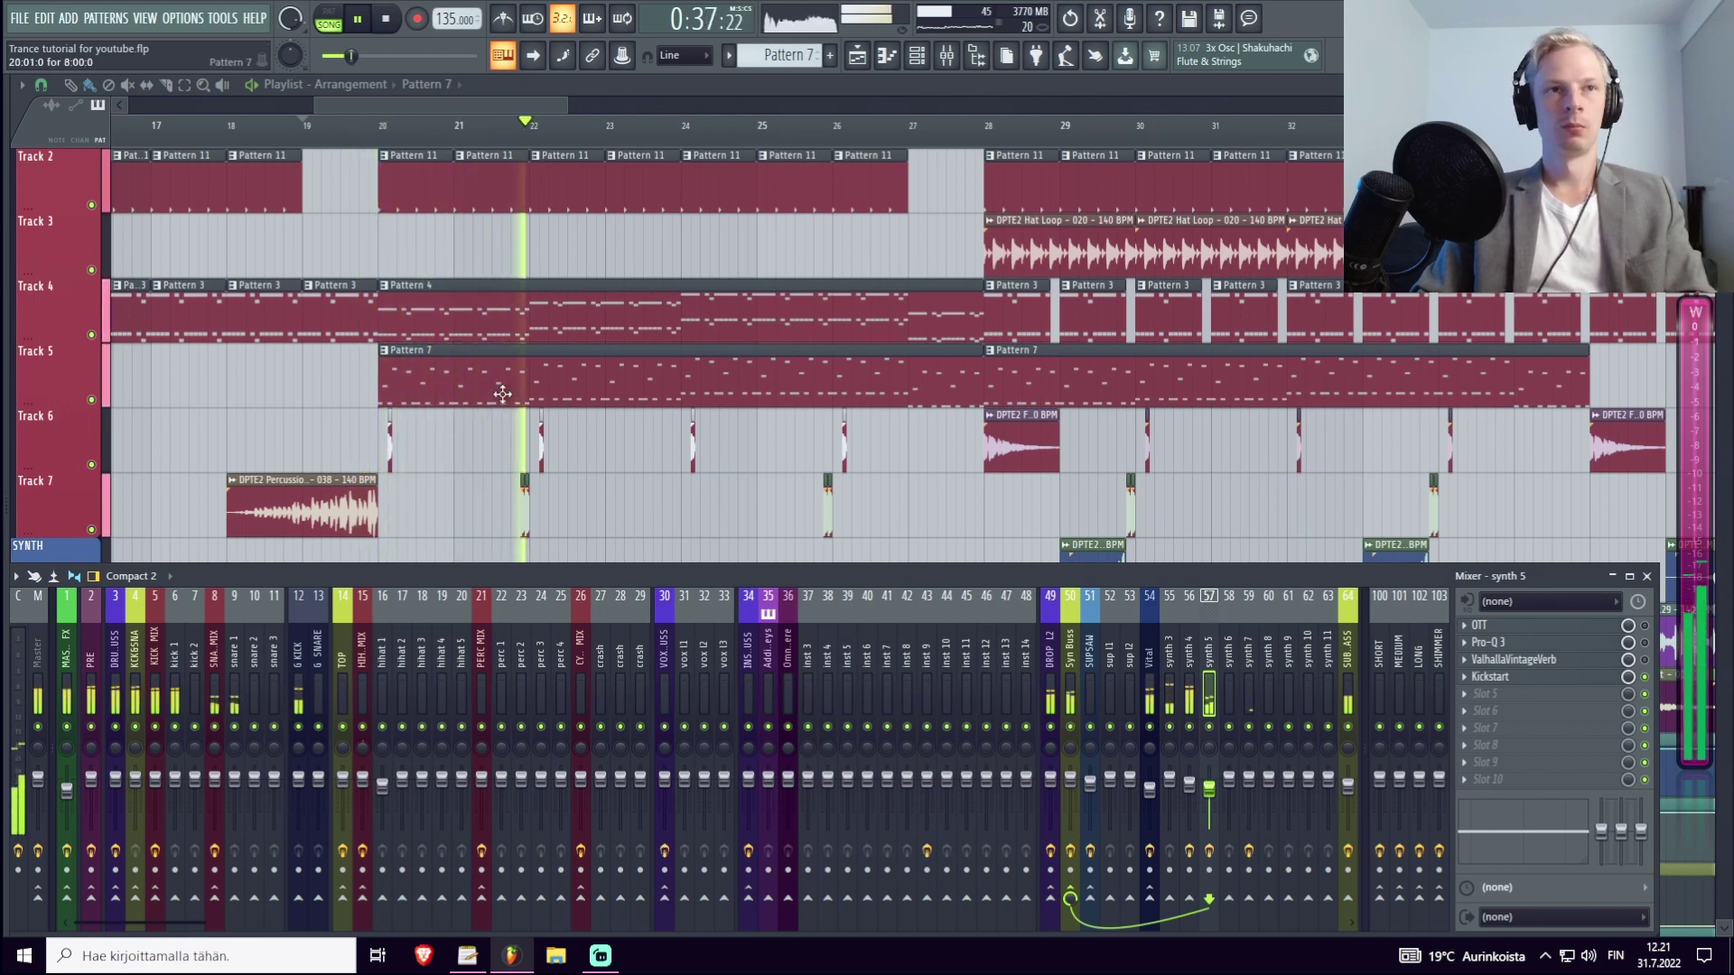
Open the M ARP L1 synth from the Pattern 7 clip and sweep its cutoff macro up to full during playback.
double_click(536, 383)
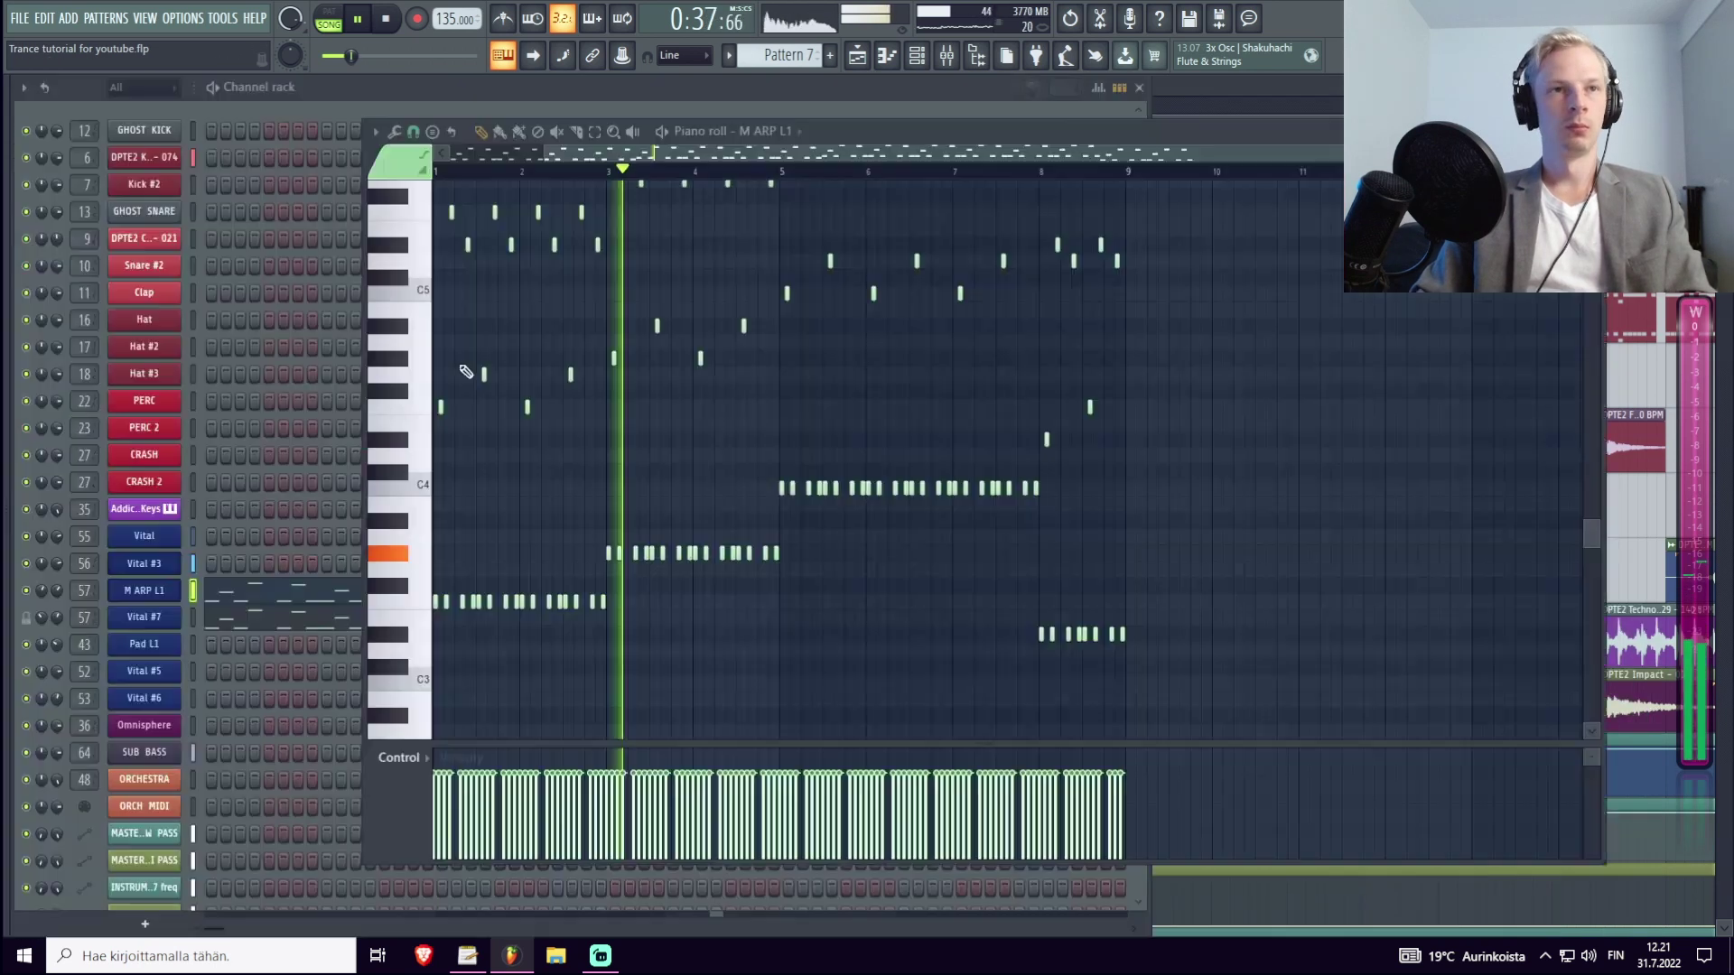
left_click(144, 591)
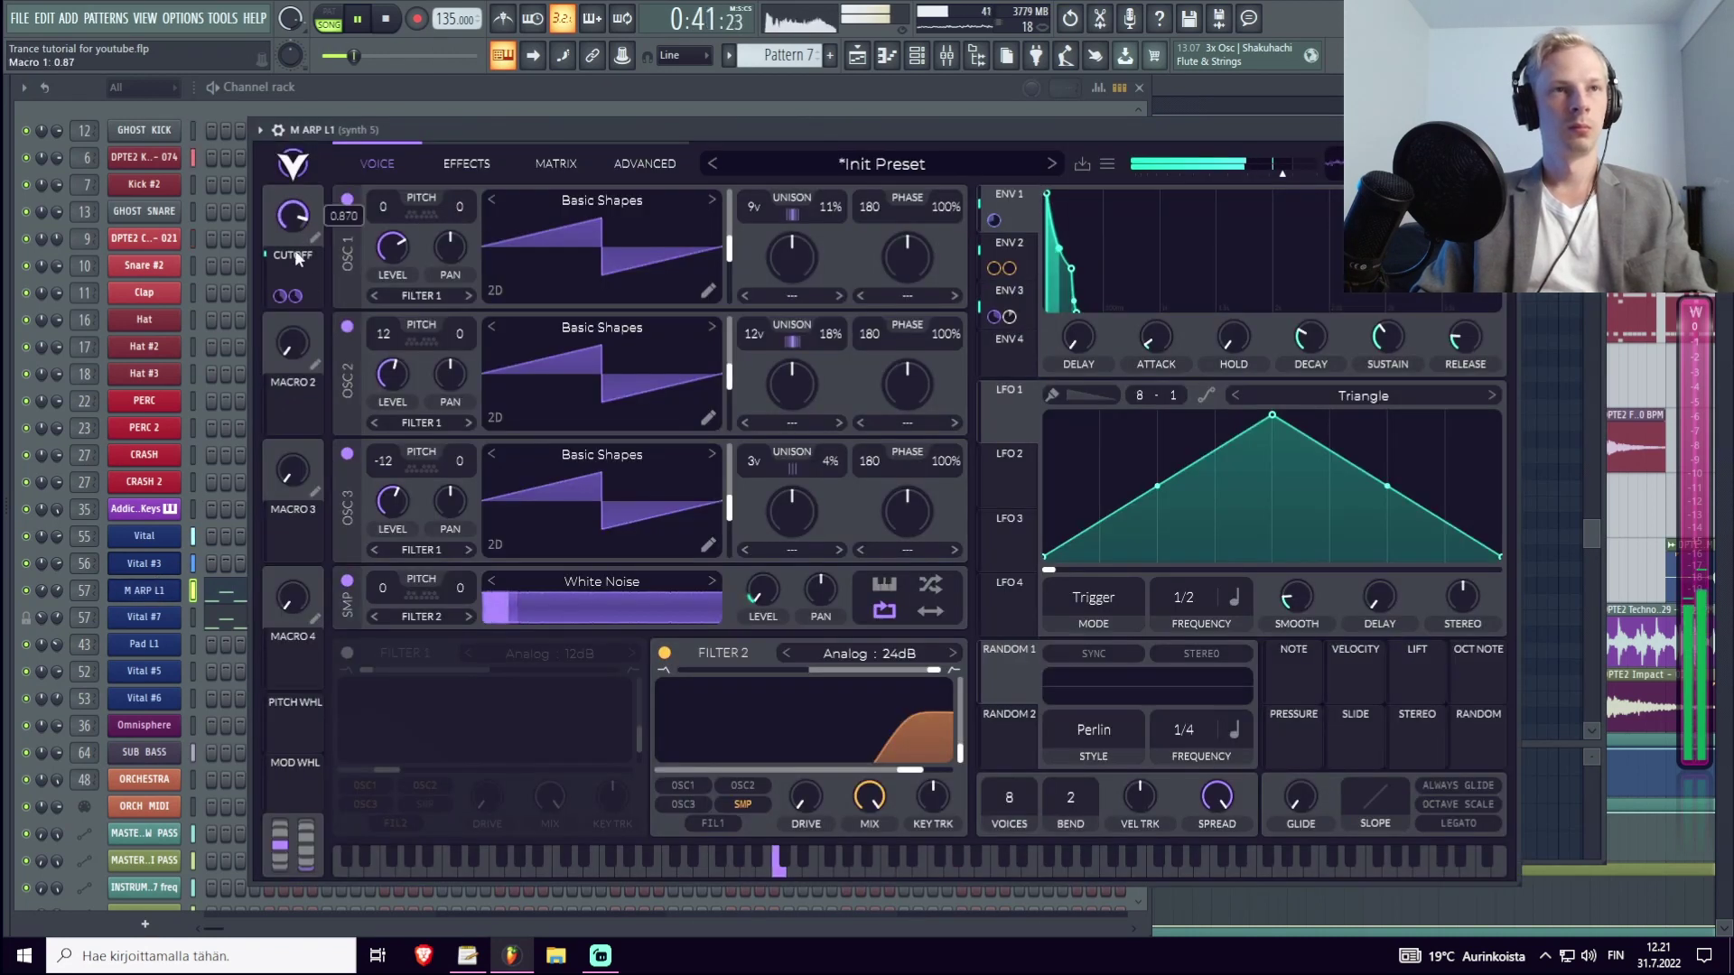
left_click_drag(290, 275, 300, 225)
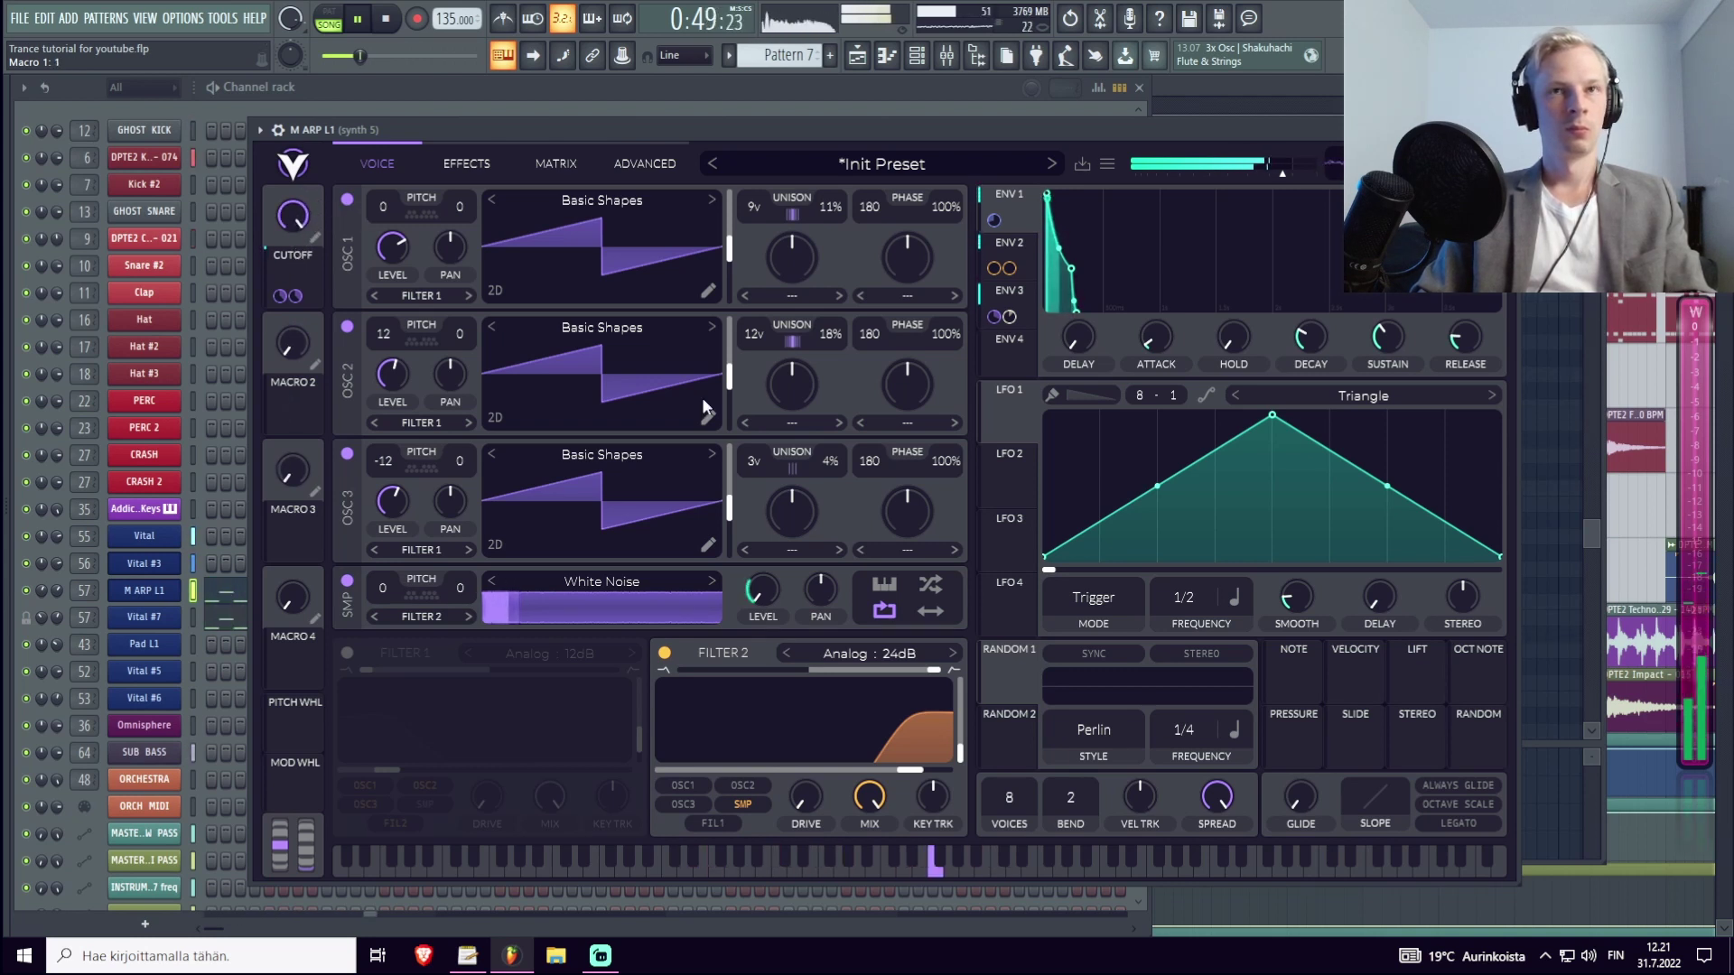
Raise the synth's output volume to about 2 dB and stop playback.
left_click_drag(1286, 179, 1298, 181)
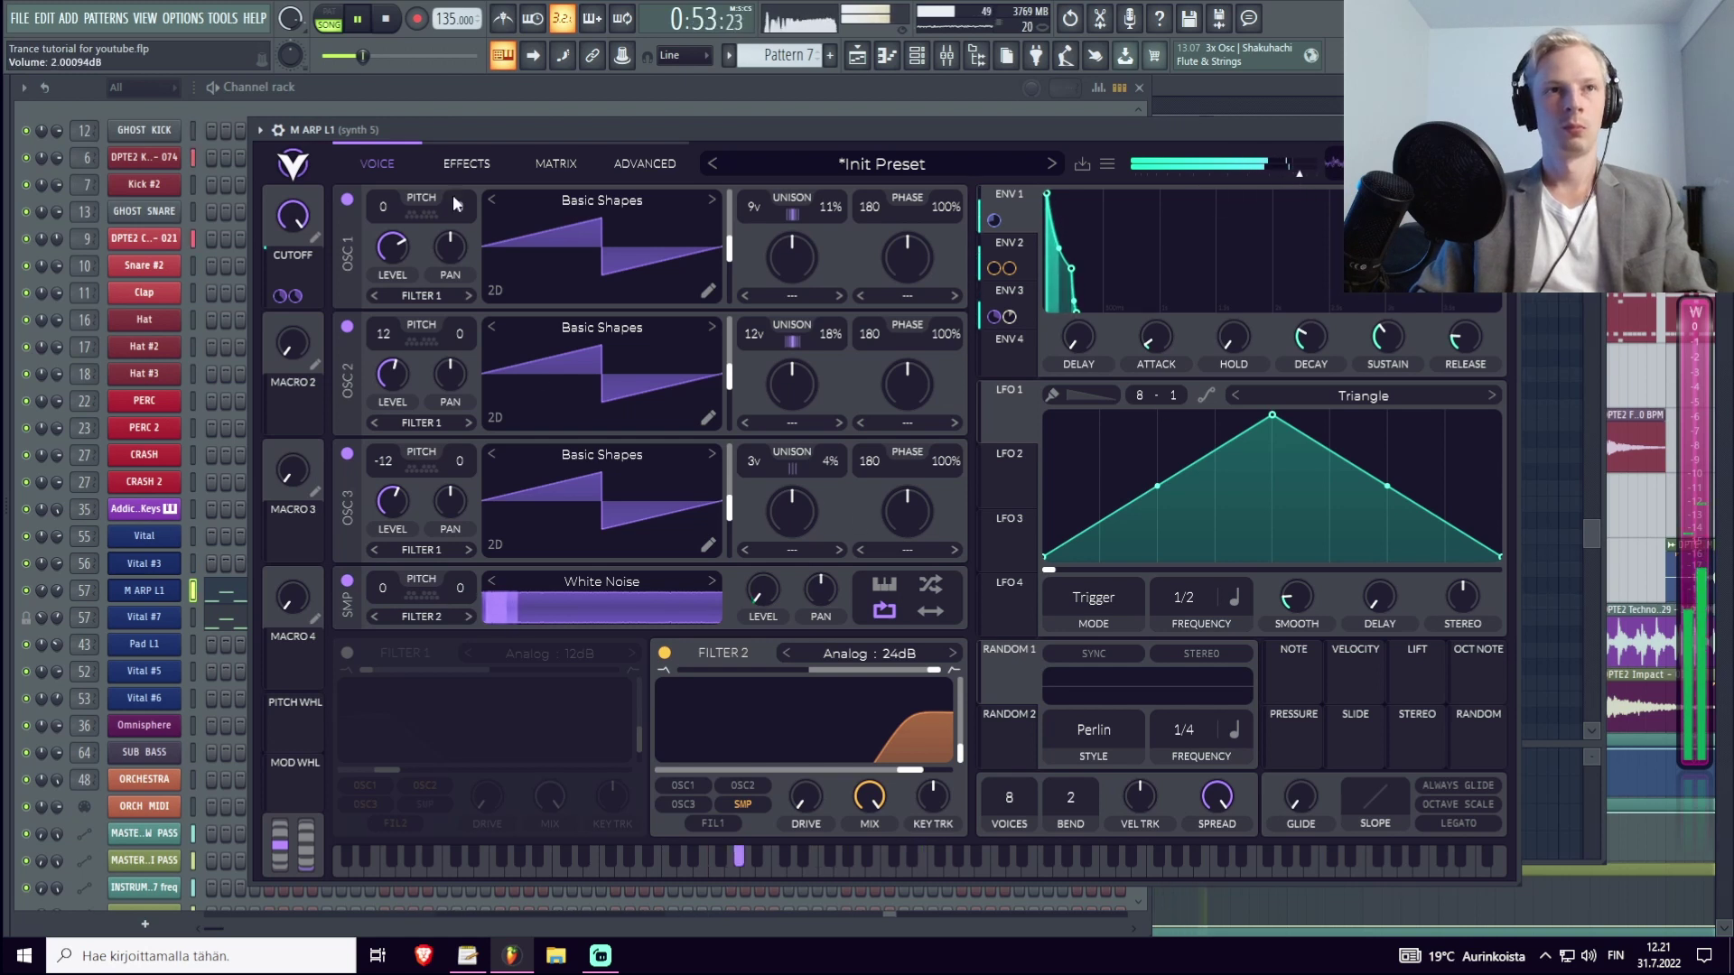
left_click(466, 166)
key("space")
Review the Pattern 7 clips in the playlist and return to the M ARP L1 synth.
key("F5")
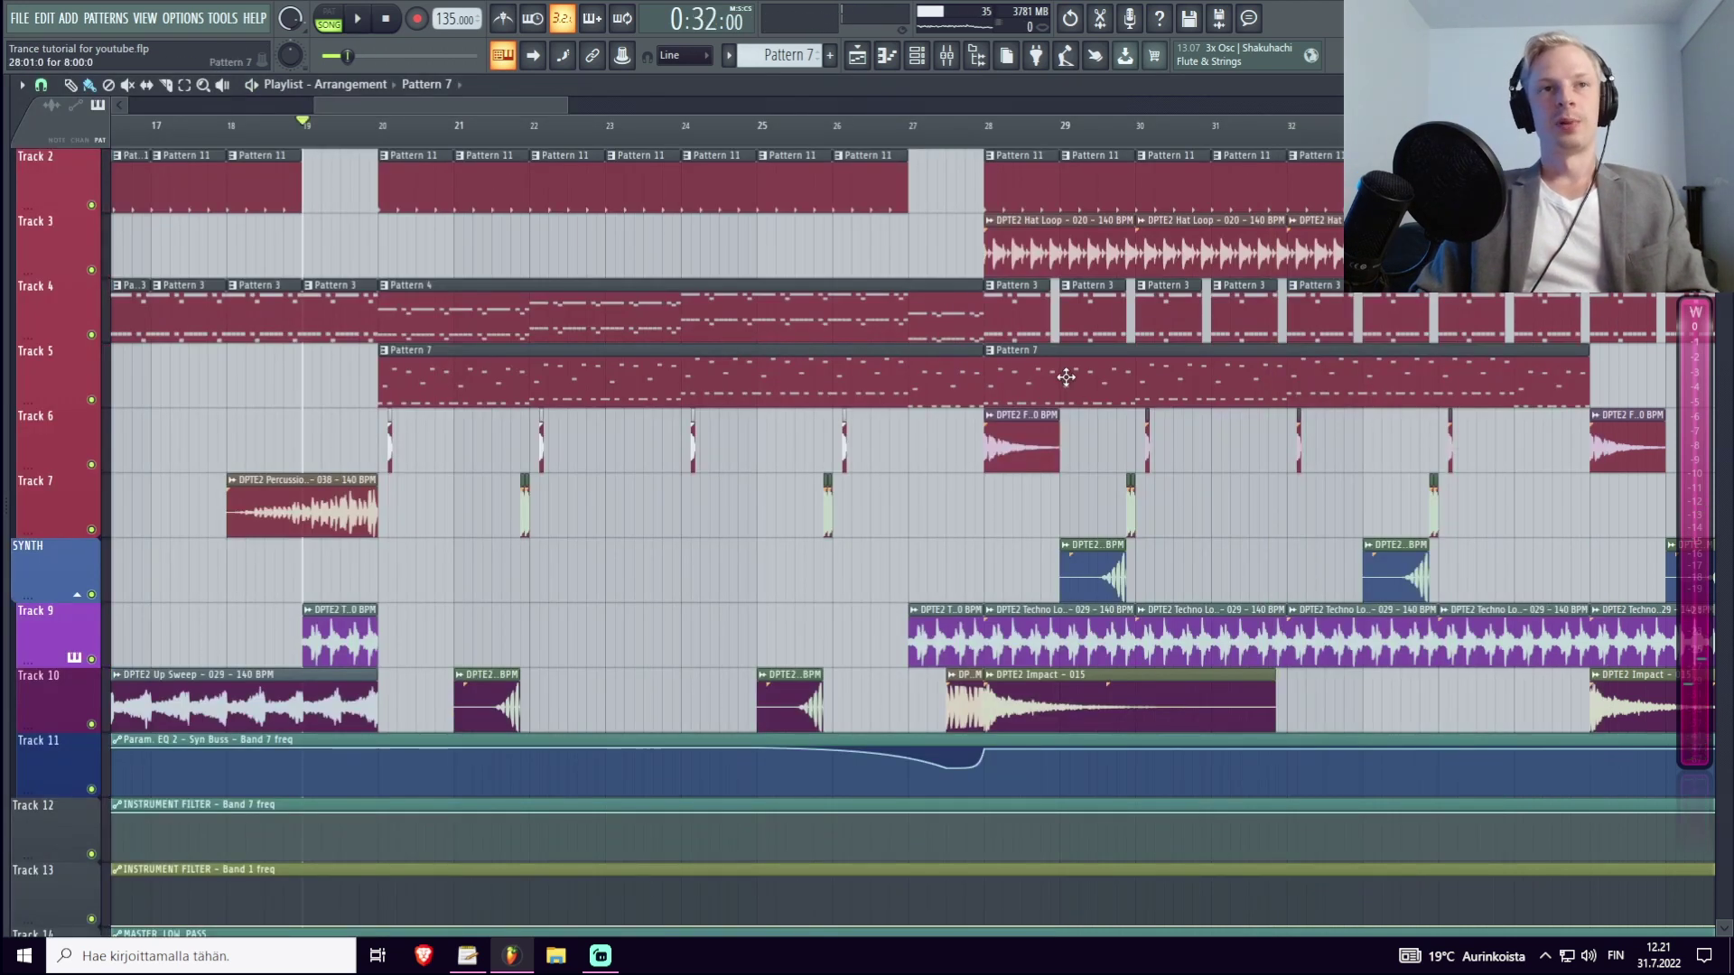
key("space")
key("F5")
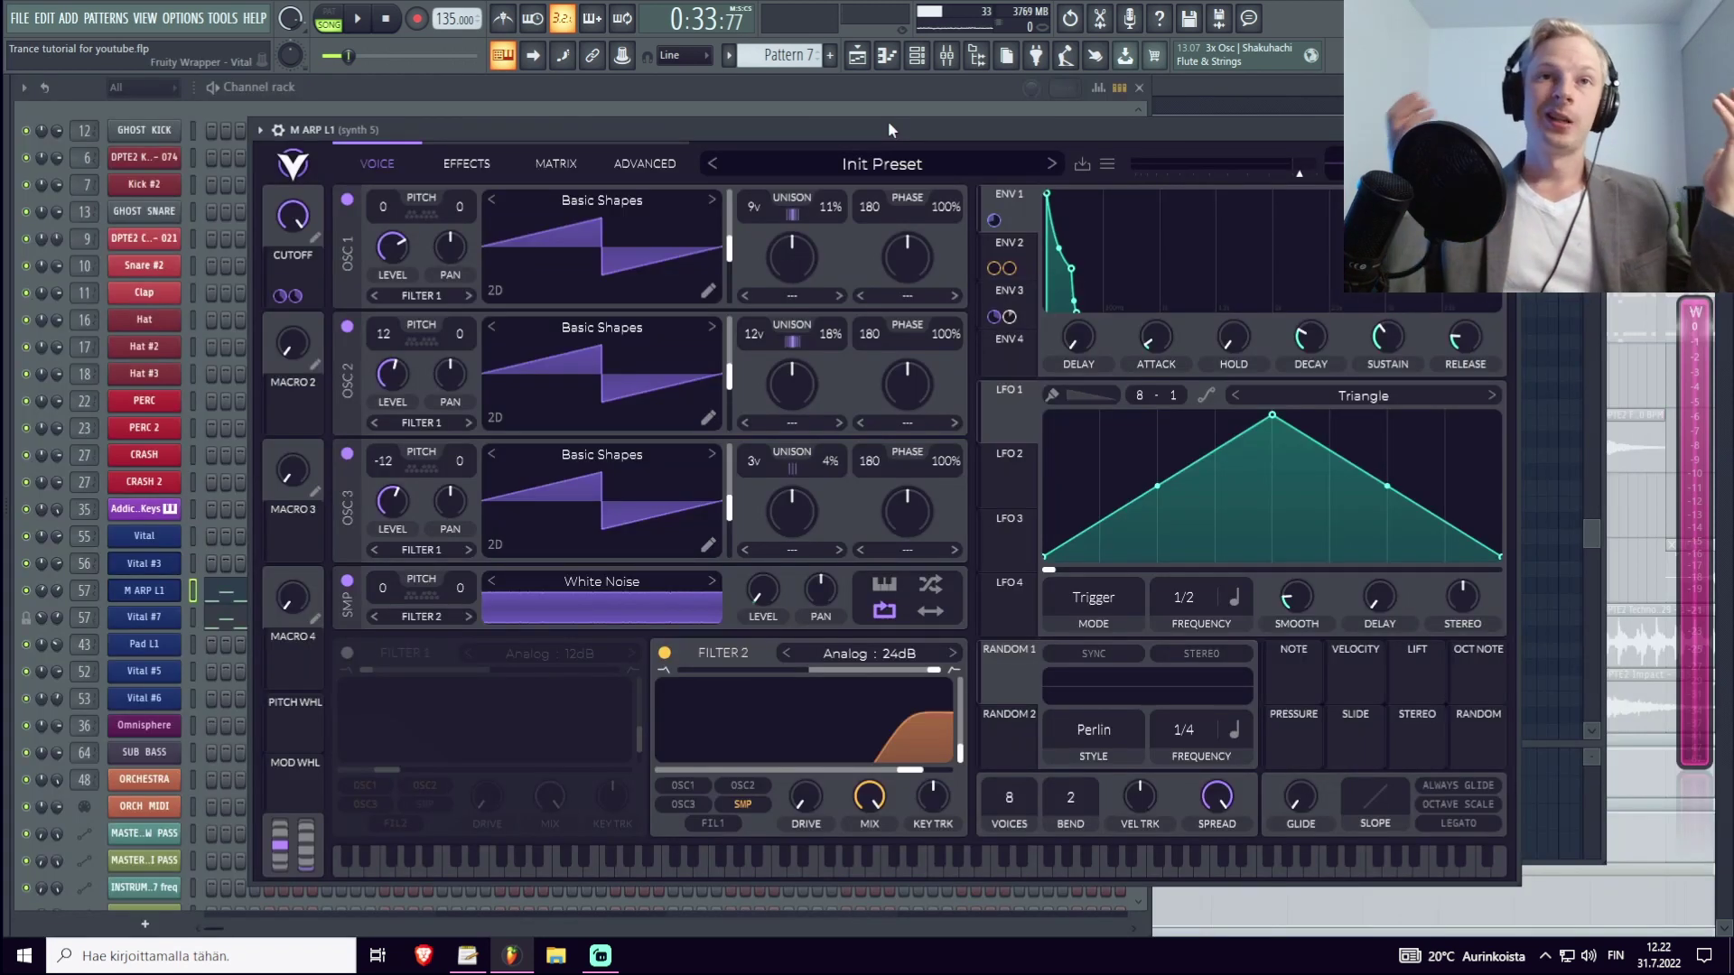